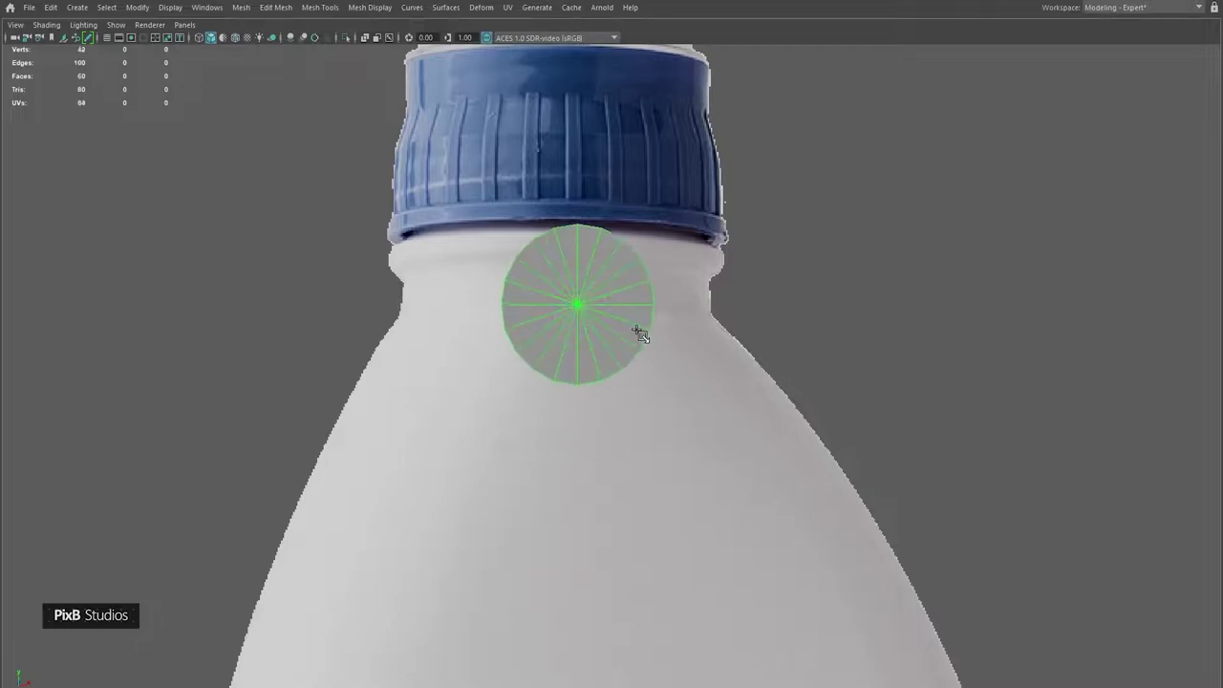
# - Set the polygon cylinder's axis subdivisions to 32
pyautogui.press('t')
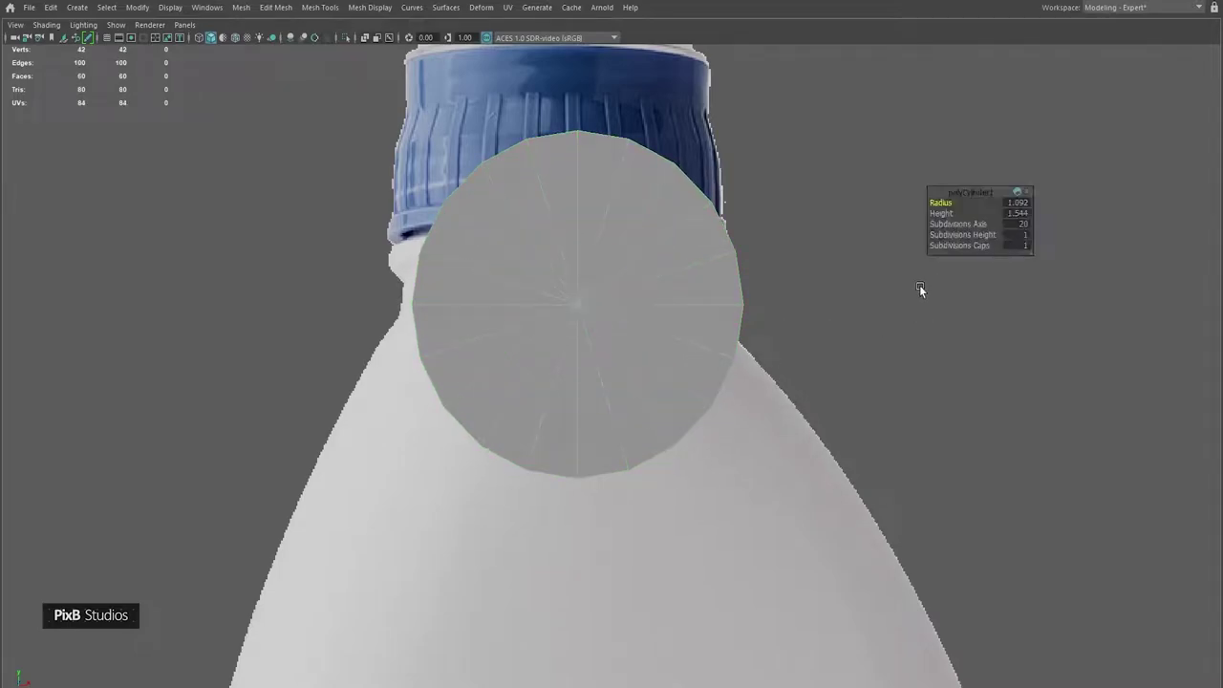
pyautogui.write('32')
pyautogui.press('Return')
# - Rotate the cylinder upright and position it over the bottle neck below the blue cap
pyautogui.keyDown('alt'); pyautogui.moveTo(620, 340); pyautogui.dragTo(590, 340, button='middle'); pyautogui.keyUp('alt')
pyautogui.press('w')
pyautogui.moveTo(590, 309); pyautogui.dragTo(527, 250)
pyautogui.press('e')
pyautogui.moveTo(532, 308); pyautogui.dragTo(587, 311)
pyautogui.press('w')
pyautogui.moveTo(528, 248); pyautogui.dragTo(582, 302)
# - Move the cylinder's top and bottom vertex rings vertically to match the height of the bottle neck in the reference image
pyautogui.moveTo(580, 304); pyautogui.dragTo(351, 231, button='right')
pyautogui.moveTo(356, 241); pyautogui.dragTo(755, 298)
pyautogui.keyDown('alt'); pyautogui.moveTo(276, 181); pyautogui.dragTo(545, 319, button='right'); pyautogui.keyUp('alt')
pyautogui.moveTo(540, 319); pyautogui.dragTo(530, 279)
pyautogui.moveTo(264, 374); pyautogui.dragTo(935, 441)
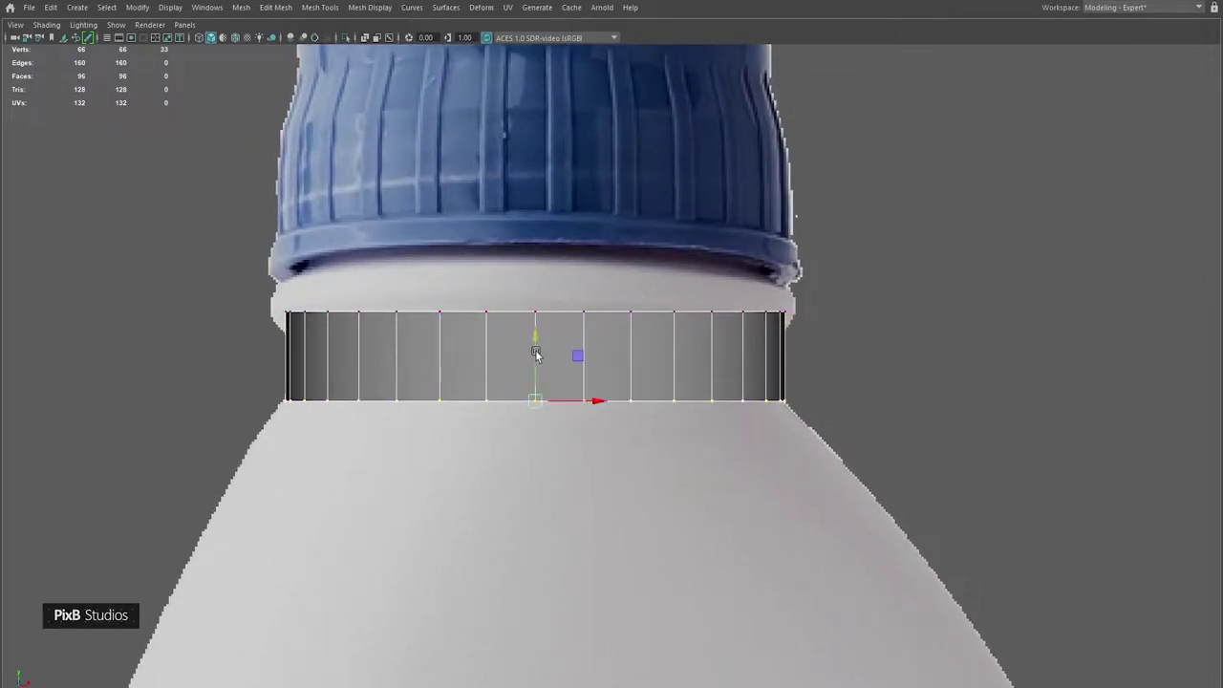
pyautogui.moveTo(532, 338)
pyautogui.mouseDown()
pyautogui.moveTo(532, 276)
pyautogui.moveTo(527, 340)
pyautogui.mouseUp()
# - Scale the cylinder's bottom and top vertex rings to the width of the neck and align them with its edges
pyautogui.press('r')
pyautogui.moveTo(529, 393); pyautogui.dragTo(579, 387)
pyautogui.press('w')
pyautogui.press('r')
pyautogui.press('w')
pyautogui.moveTo(250, 247); pyautogui.dragTo(839, 340)
pyautogui.press('r')
pyautogui.moveTo(537, 312); pyautogui.dragTo(581, 316)
pyautogui.press('w')
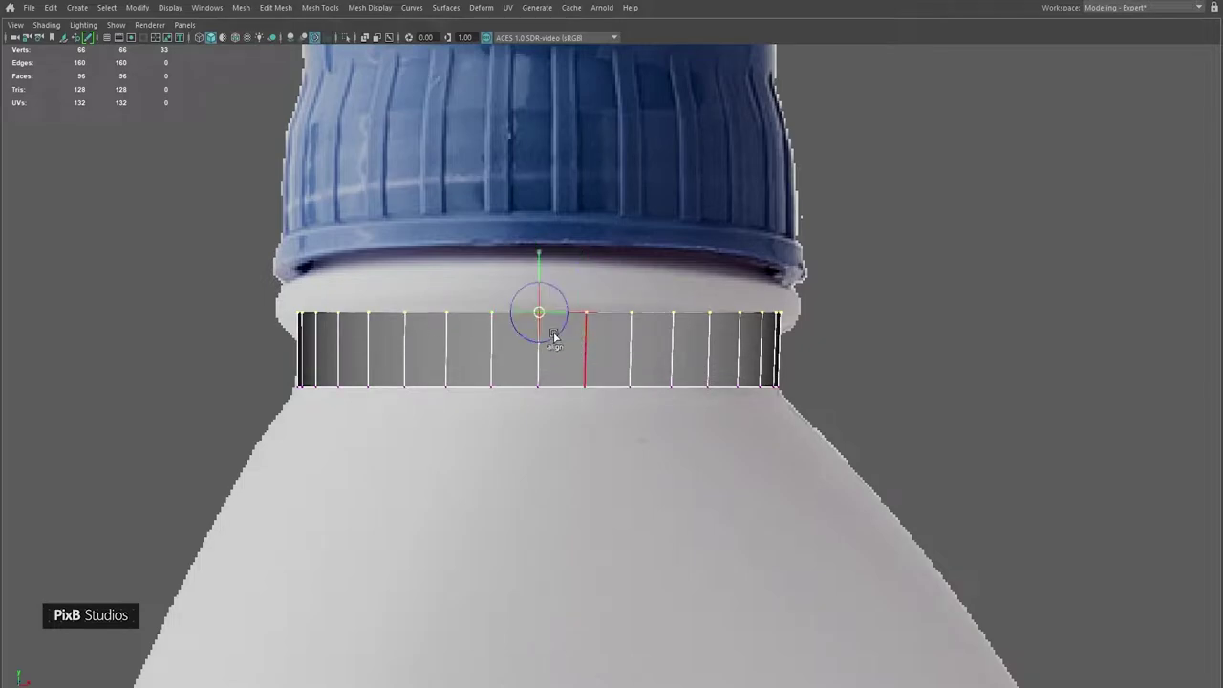
pyautogui.moveTo(569, 356); pyautogui.dragTo(547, 334, button='middle')
pyautogui.moveTo(536, 382); pyautogui.dragTo(537, 397, button='middle')
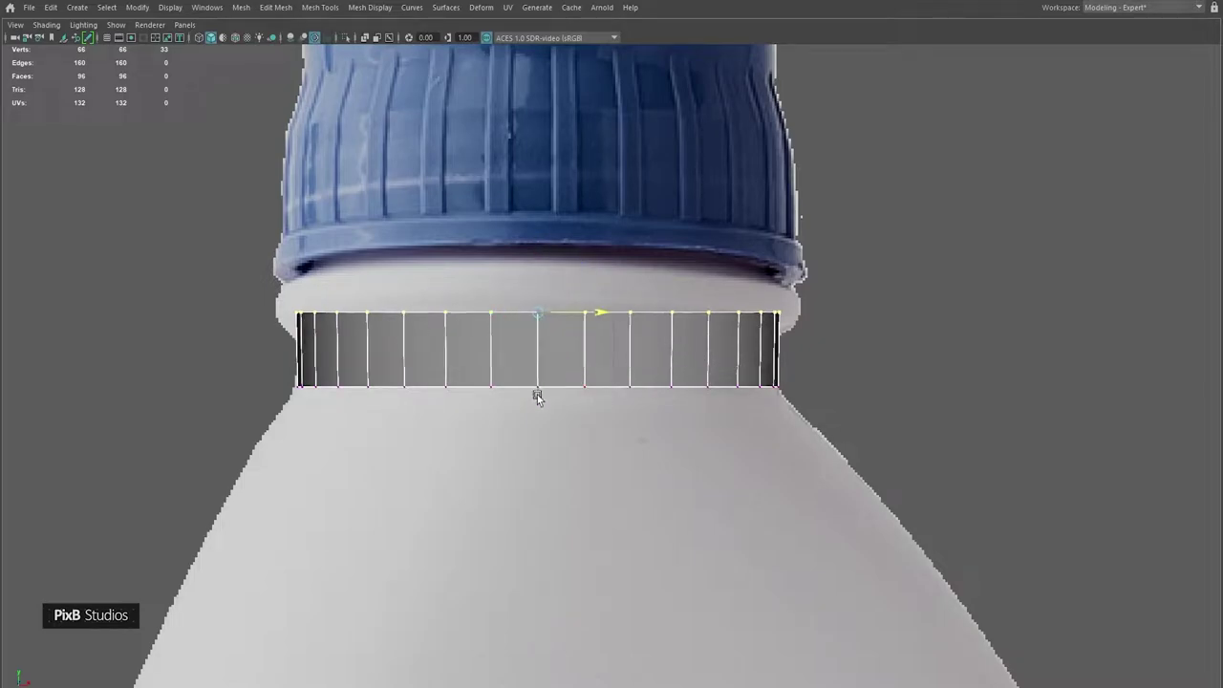
pyautogui.moveTo(709, 328); pyautogui.dragTo(726, 357, button='right')
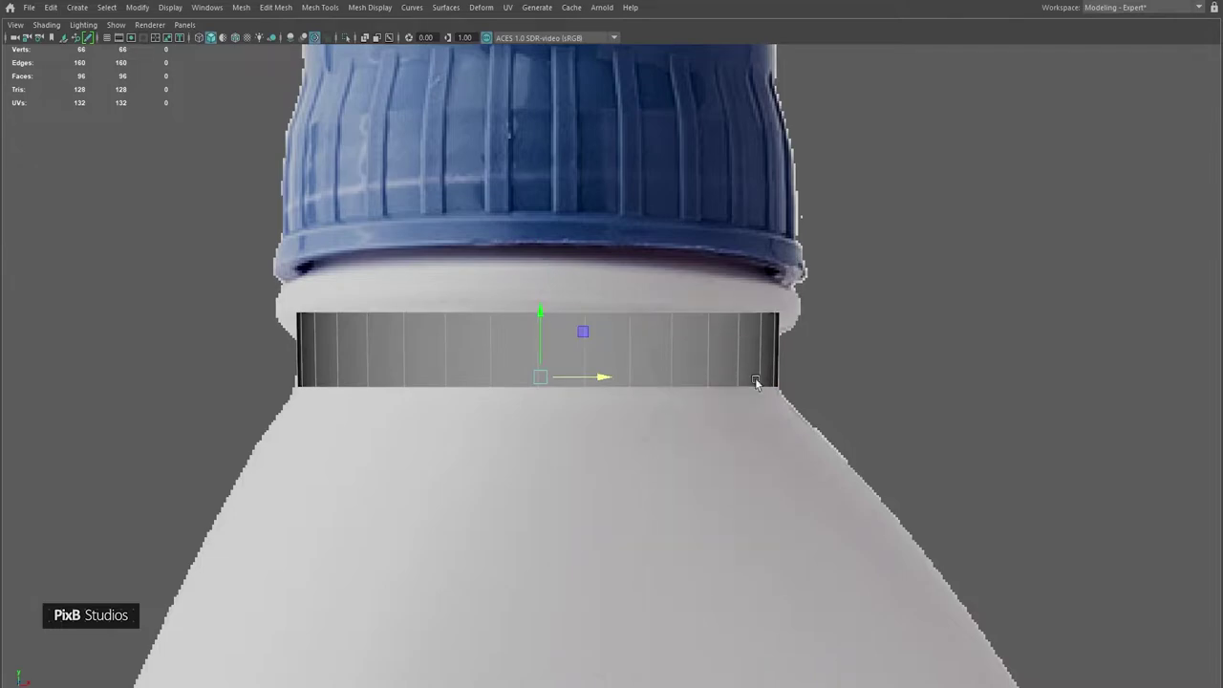
# - Delete the cylinder's top and bottom cap faces, keeping only the side faces
pyautogui.moveTo(491, 355); pyautogui.dragTo(235, 367, button='right')
pyautogui.moveTo(690, 437); pyautogui.dragTo(691, 435)
pyautogui.moveTo(147, 218); pyautogui.dragTo(980, 453)
pyautogui.moveTo(900, 355); pyautogui.dragTo(134, 350)
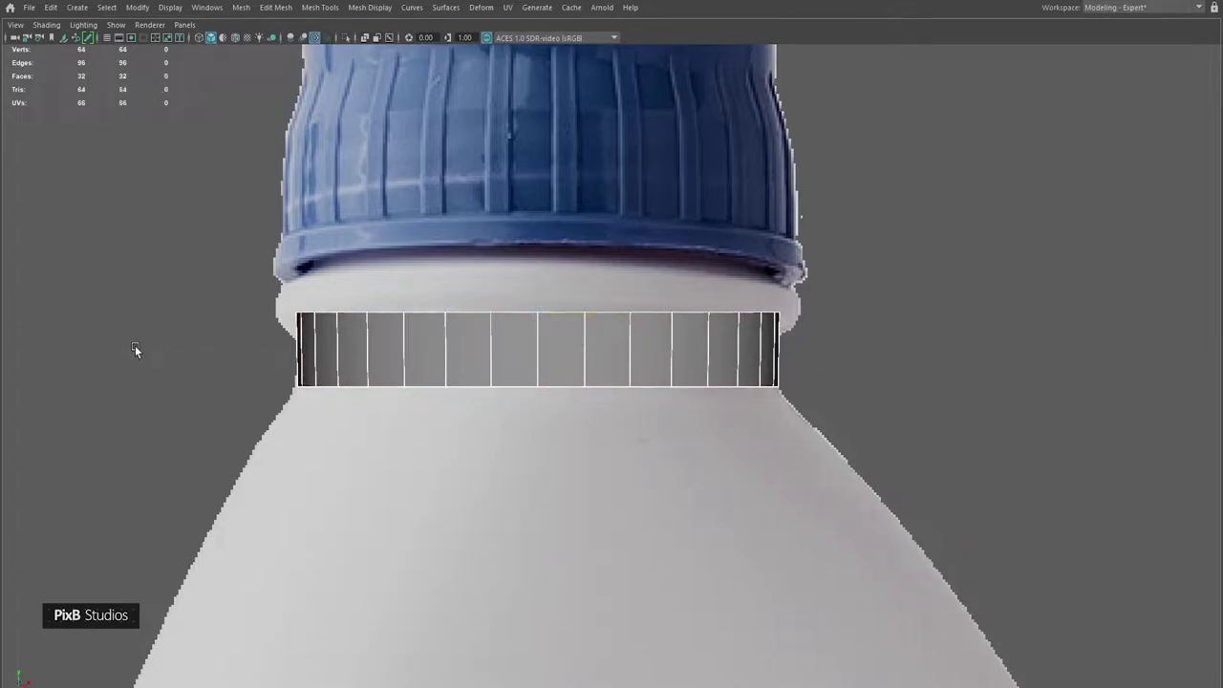
# - Extrude 14 border edges on the left part of the neck's lower rim down along the bottle's outline
pyautogui.moveTo(390, 351); pyautogui.dragTo(400, 383, button='right')
pyautogui.moveTo(254, 417); pyautogui.dragTo(252, 417)
pyautogui.keyDown('shift'); pyautogui.click(466, 388); pyautogui.keyUp('shift')
pyautogui.scroll(-5, 445, 401)
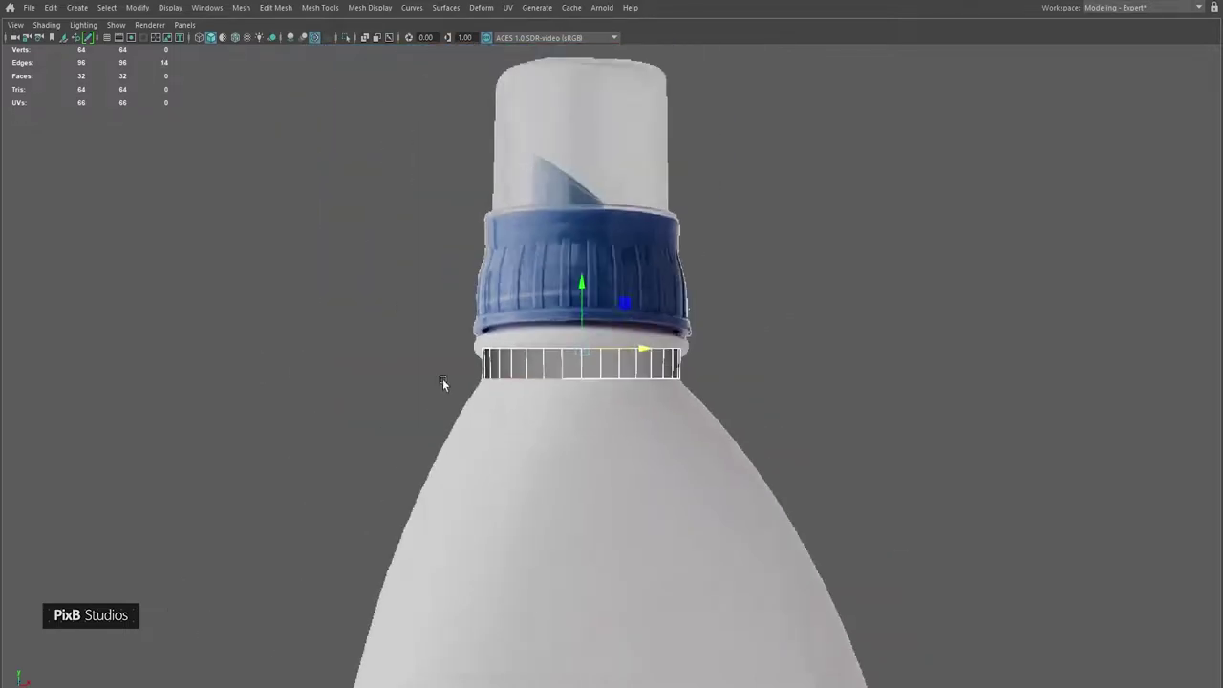
pyautogui.keyDown('alt'); pyautogui.moveTo(471, 326); pyautogui.dragTo(760, 480, button='right'); pyautogui.keyUp('alt')
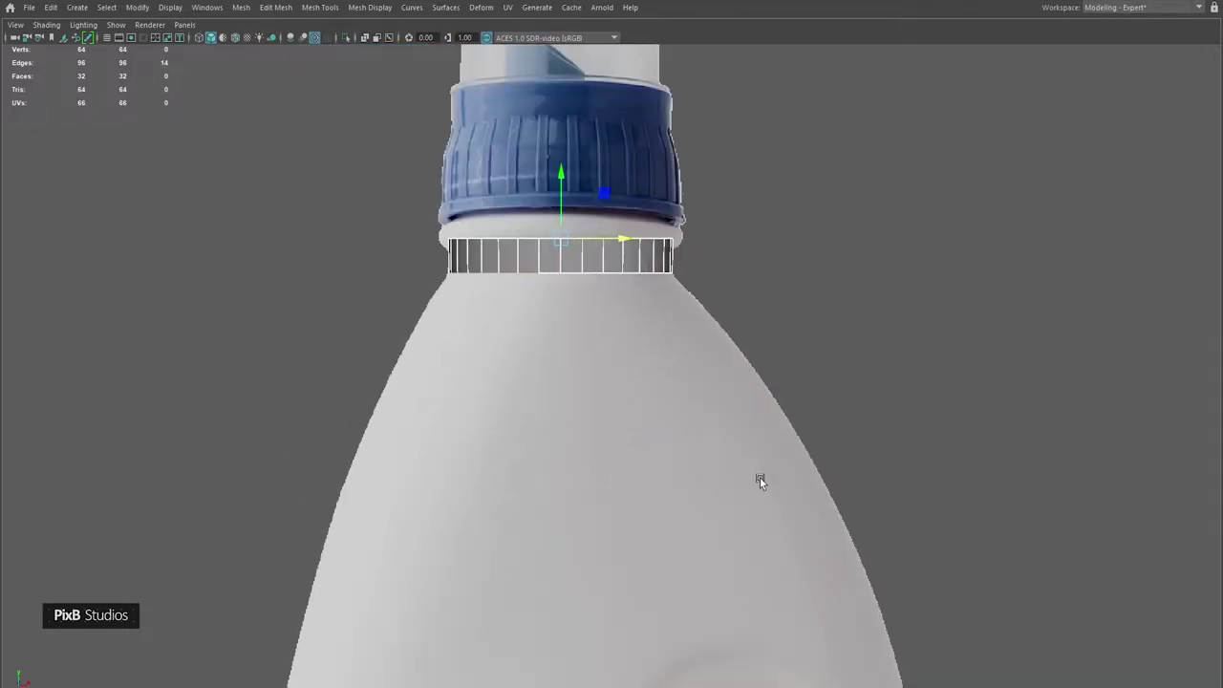
pyautogui.keyDown('alt'); pyautogui.moveTo(570, 432); pyautogui.dragTo(585, 221, button='middle'); pyautogui.keyUp('alt')
pyautogui.moveTo(619, 157); pyautogui.dragTo(529, 322)
# - Extrude the strip's lower edges again to just above the blue label and align their outer end with the bottle outline
pyautogui.keyDown('alt'); pyautogui.moveTo(510, 363); pyautogui.dragTo(576, 152, button='middle'); pyautogui.keyUp('alt')
pyautogui.keyDown('alt'); pyautogui.moveTo(576, 151); pyautogui.dragTo(546, 361, button='right'); pyautogui.keyUp('alt')
pyautogui.keyDown('alt'); pyautogui.moveTo(546, 360); pyautogui.dragTo(570, 350, button='middle'); pyautogui.keyUp('alt')
pyautogui.keyDown('shift'); pyautogui.moveTo(600, 352); pyautogui.dragTo(605, 341, button='right'); pyautogui.keyUp('shift')
pyautogui.keyDown('alt'); pyautogui.moveTo(605, 341); pyautogui.dragTo(654, 211, button='middle'); pyautogui.keyUp('alt')
pyautogui.moveTo(654, 211); pyautogui.dragTo(582, 464)
pyautogui.keyDown('alt'); pyautogui.moveTo(581, 464); pyautogui.dragTo(601, 309, button='middle'); pyautogui.keyUp('alt')
pyautogui.click(560, 356)
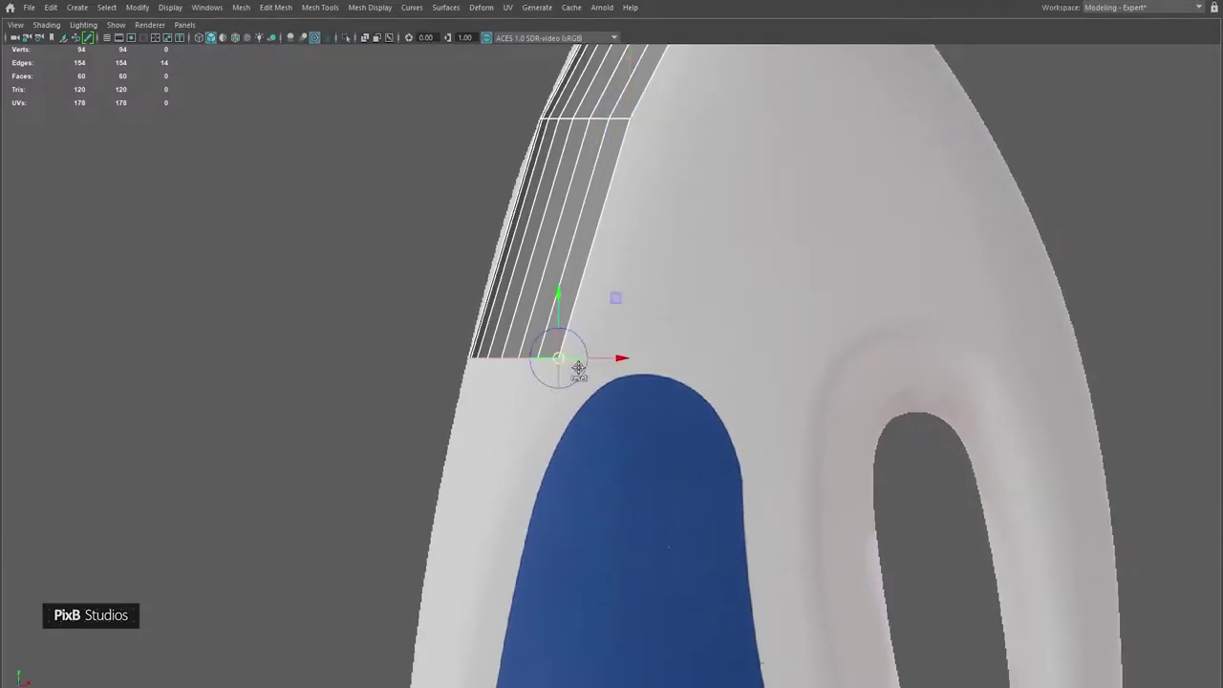
# - Extrude the strip's lower edges further down beside the upper part of the blue label
pyautogui.keyDown('alt'); pyautogui.moveTo(560, 354); pyautogui.dragTo(630, 258, button='middle'); pyautogui.keyUp('alt')
pyautogui.keyDown('shift'); pyautogui.moveTo(622, 210); pyautogui.dragTo(567, 469); pyautogui.keyUp('shift')
pyautogui.keyDown('alt'); pyautogui.moveTo(600, 401); pyautogui.dragTo(635, 302, button='right'); pyautogui.keyUp('alt')
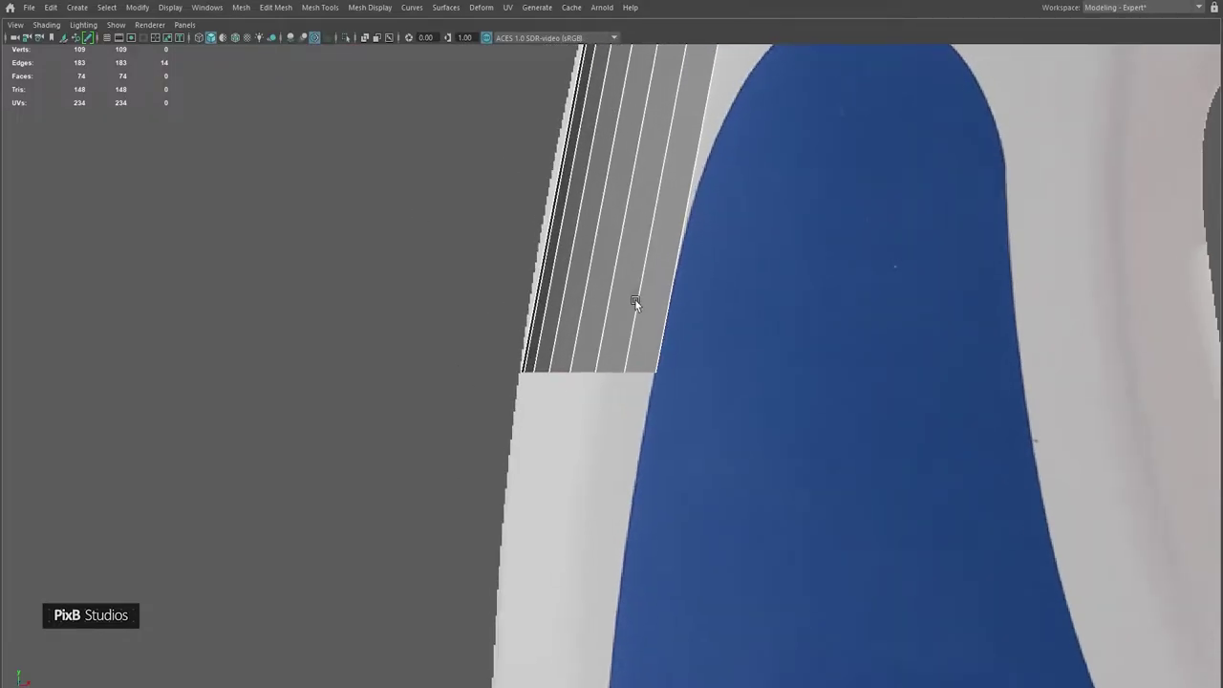
# - Set the viewport gamma to 0.70 and fit the strip's lowest edges between the bottle outline and the blue label
pyautogui.keyDown('ctrl'); pyautogui.moveTo(468, 37); pyautogui.dragTo(457, 37); pyautogui.keyUp('ctrl')
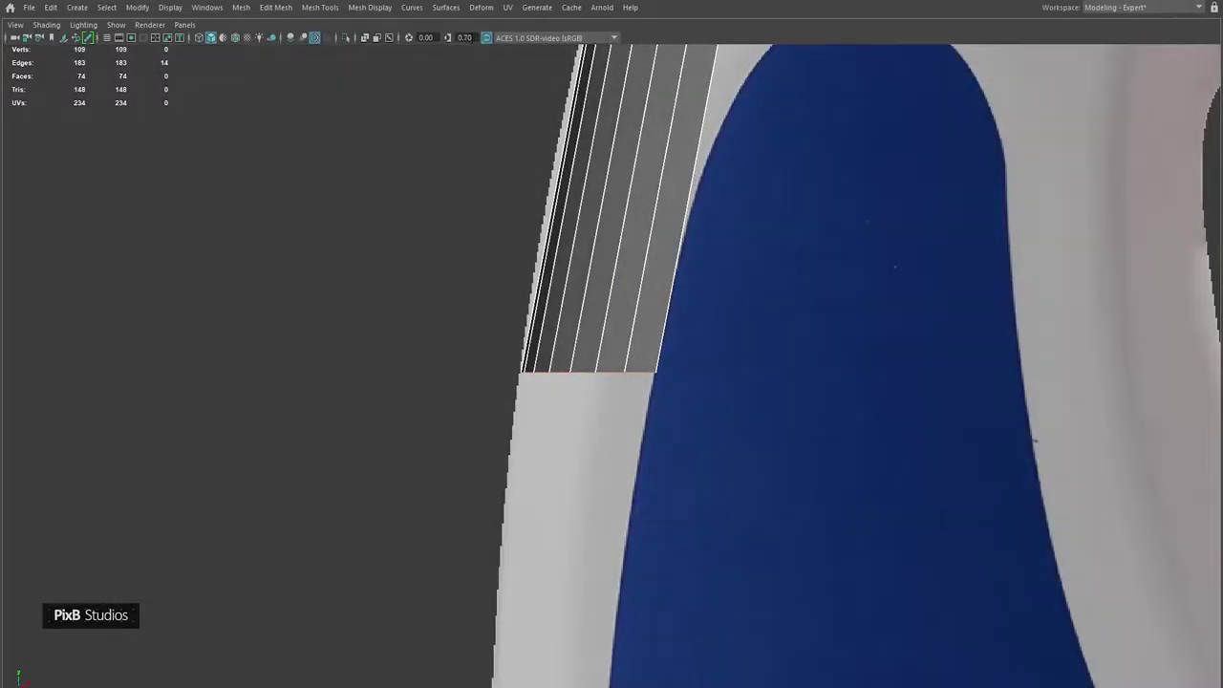
pyautogui.keyDown('alt'); pyautogui.moveTo(630, 258); pyautogui.dragTo(640, 294, button='middle'); pyautogui.keyUp('alt')
pyautogui.click(509, 426)
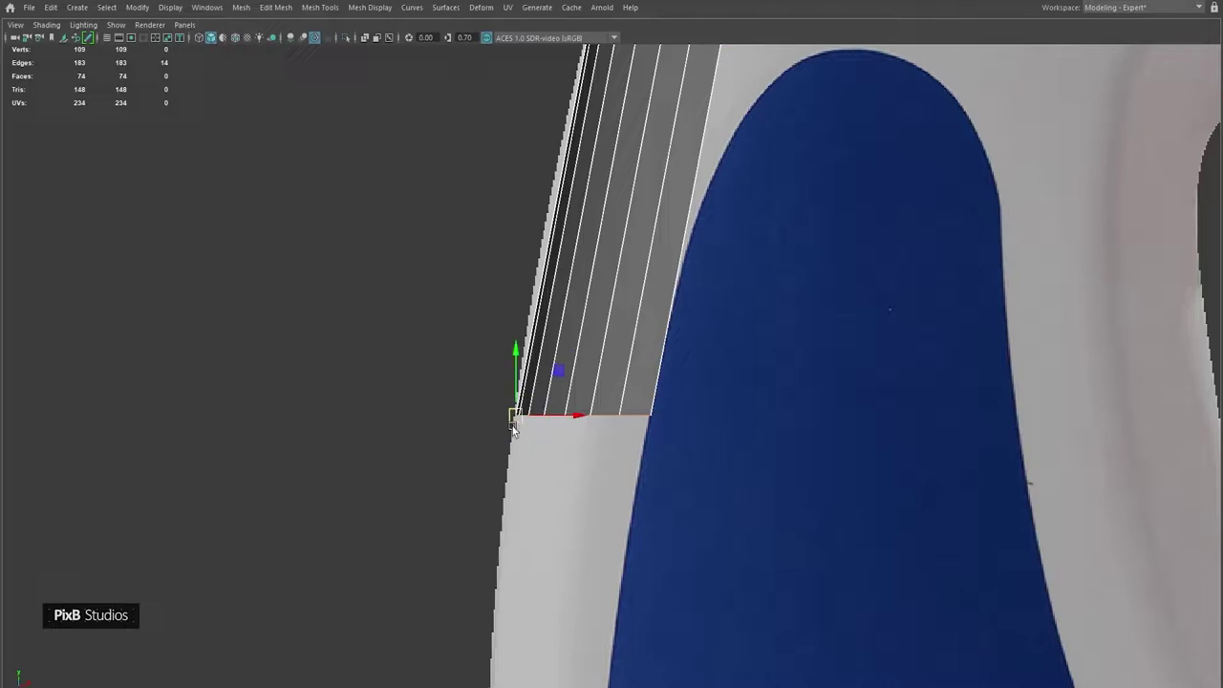
pyautogui.moveTo(572, 418); pyautogui.dragTo(550, 416, button='middle')
pyautogui.keyDown('alt'); pyautogui.moveTo(550, 415); pyautogui.dragTo(504, 350); pyautogui.keyUp('alt')
pyautogui.click(469, 354)
# - Check the lower bottle silhouette in the reference image and set the viewport gamma back to 1.00
pyautogui.scroll(-5, 519, 327)
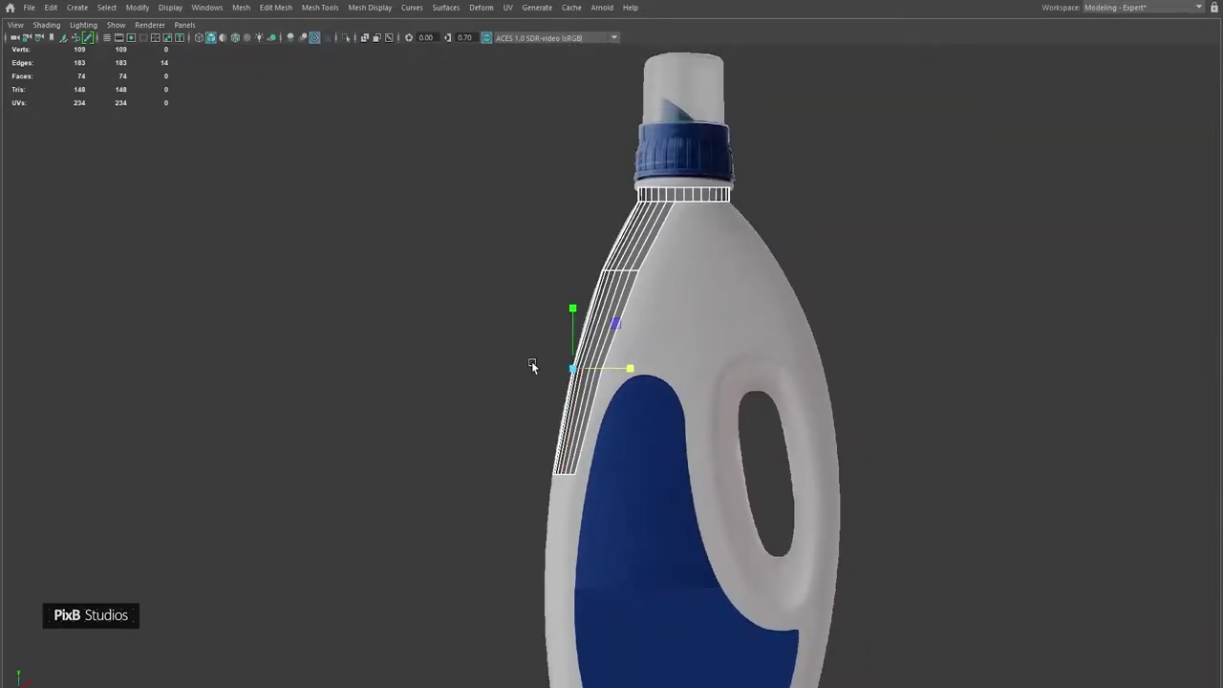
pyautogui.keyDown('alt'); pyautogui.moveTo(532, 366); pyautogui.dragTo(478, 197, button='middle'); pyautogui.keyUp('alt')
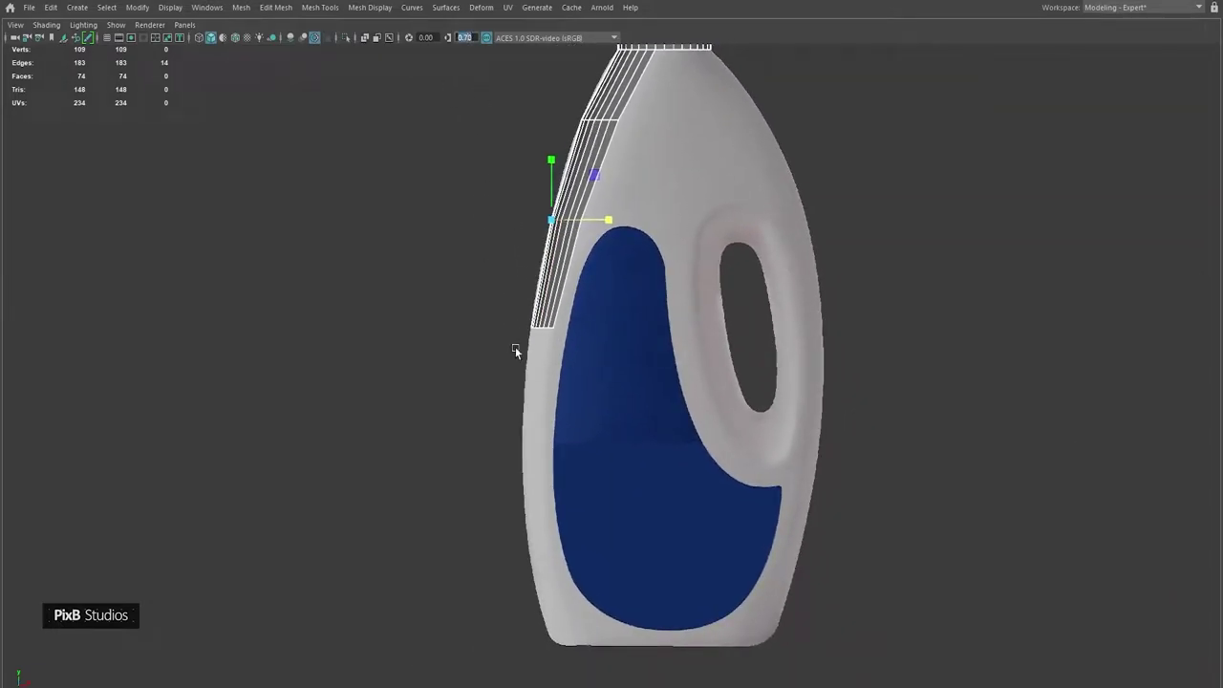
pyautogui.scroll(2, 515, 334)
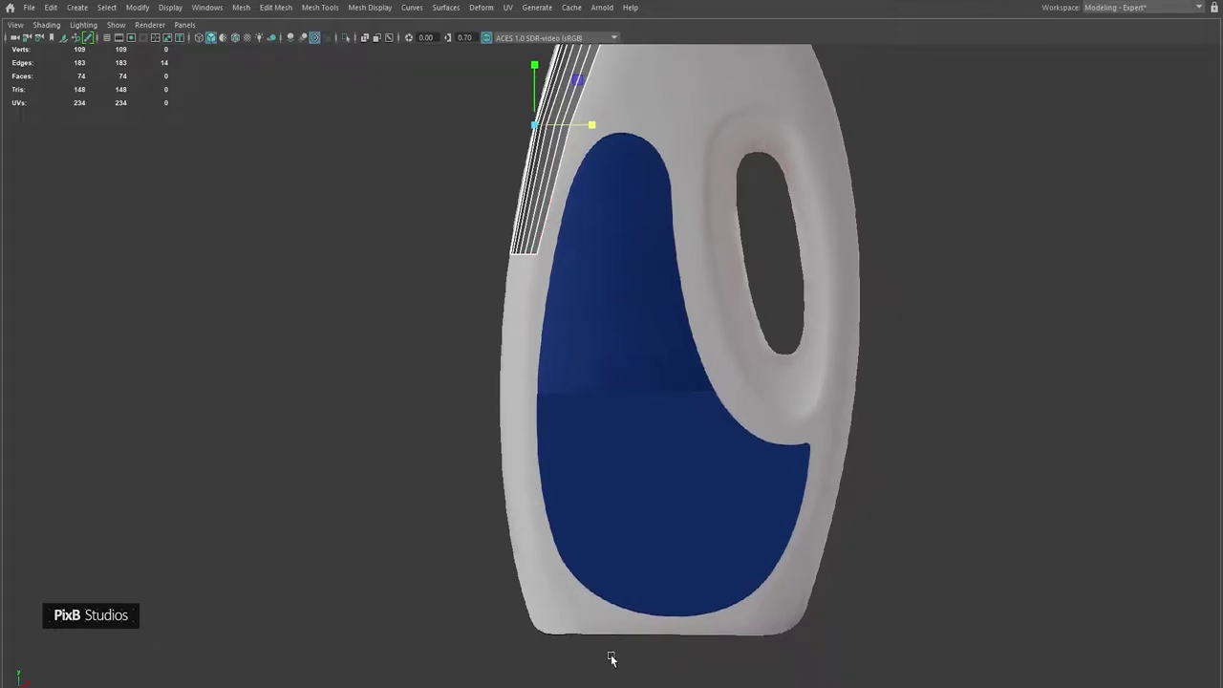
pyautogui.keyDown('alt'); pyautogui.moveTo(619, 655); pyautogui.dragTo(453, 371, button='middle'); pyautogui.keyUp('alt')
pyautogui.scroll(2, 736, 538)
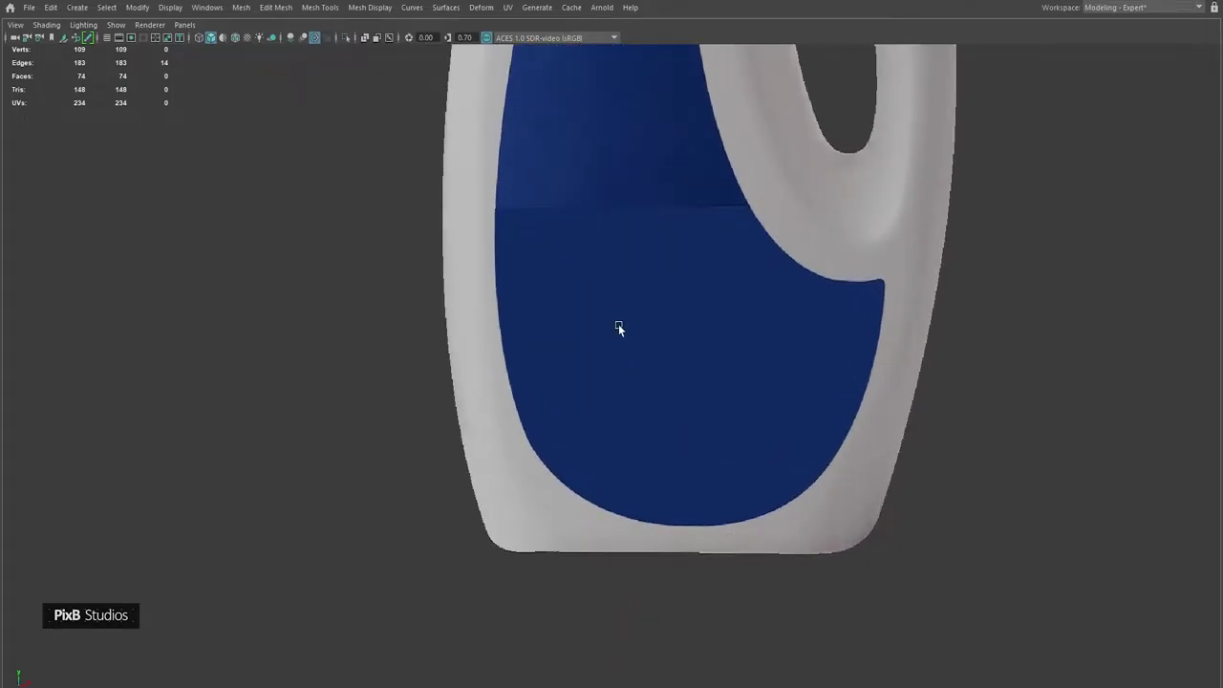
pyautogui.keyDown('alt'); pyautogui.moveTo(617, 319); pyautogui.dragTo(532, 334); pyautogui.keyUp('alt')
pyautogui.scroll(2, 707, 295)
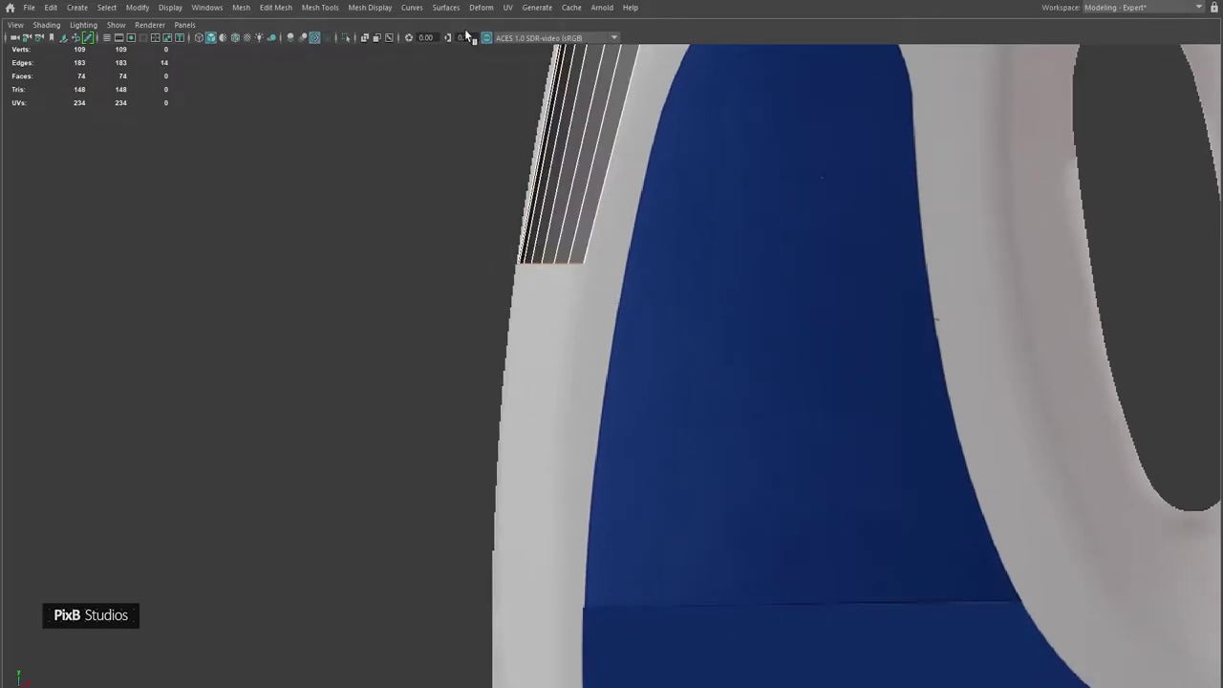
pyautogui.press('Return')
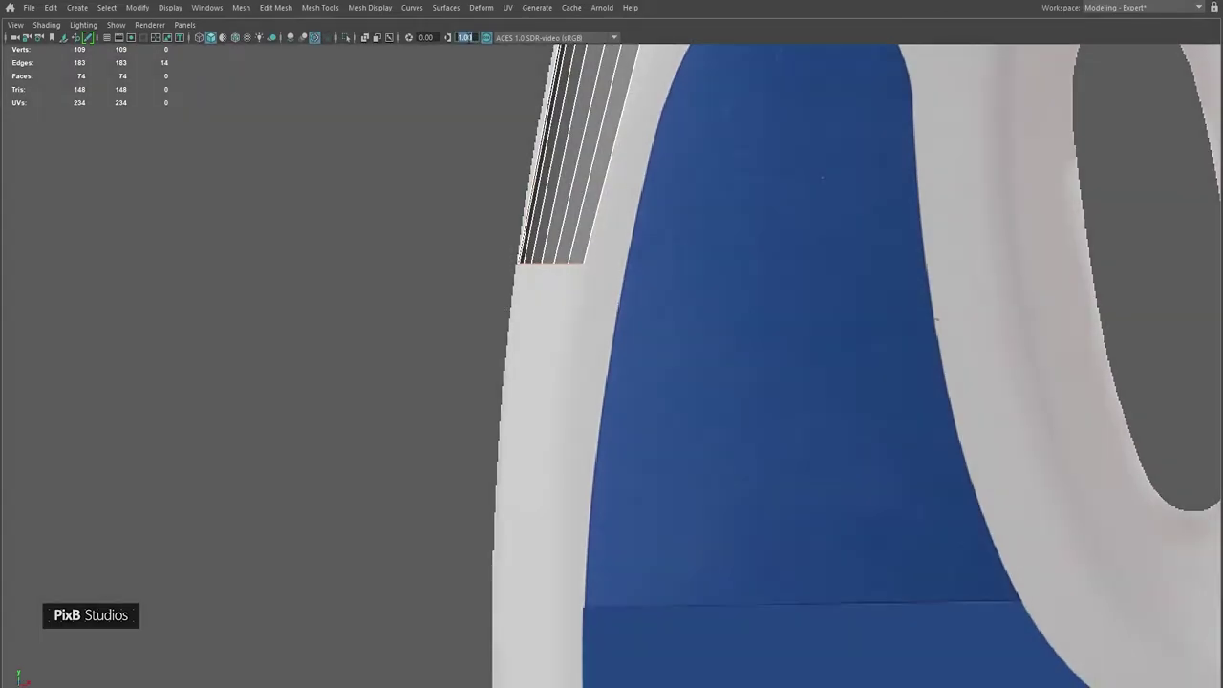
# - Extrude the strip's lower edges two more levels down the bottle's left outline and align the pivot with the outer corner
pyautogui.keyDown('alt'); pyautogui.moveTo(719, 340); pyautogui.dragTo(627, 218); pyautogui.keyUp('alt')
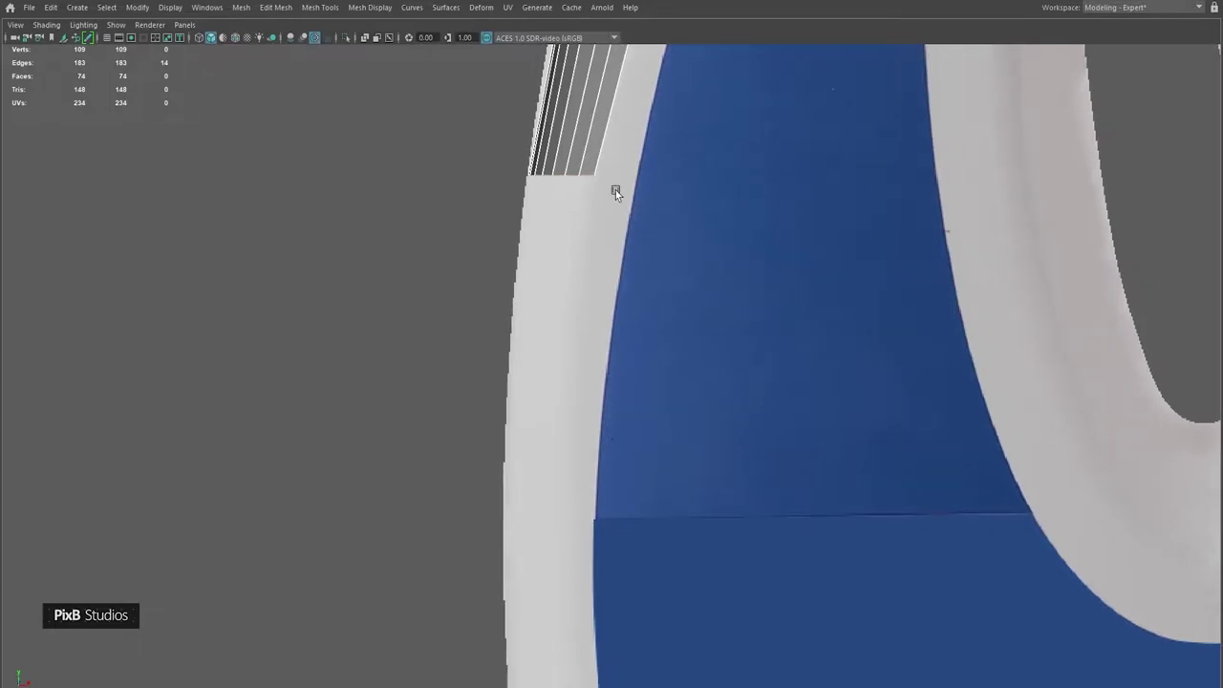
pyautogui.click(618, 161)
pyautogui.keyDown('shift'); pyautogui.moveTo(612, 129); pyautogui.dragTo(620, 365, button='middle'); pyautogui.keyUp('shift')
pyautogui.moveTo(545, 446); pyautogui.dragTo(584, 438, button='middle')
pyautogui.press('d')
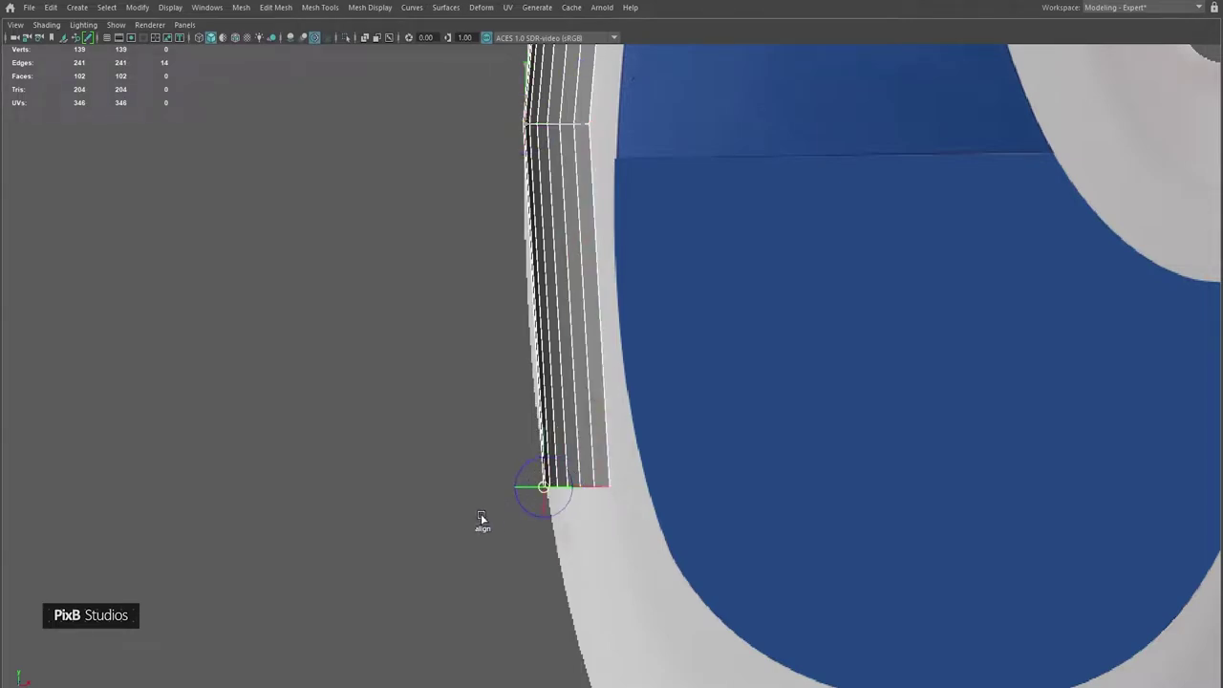
pyautogui.click(585, 487)
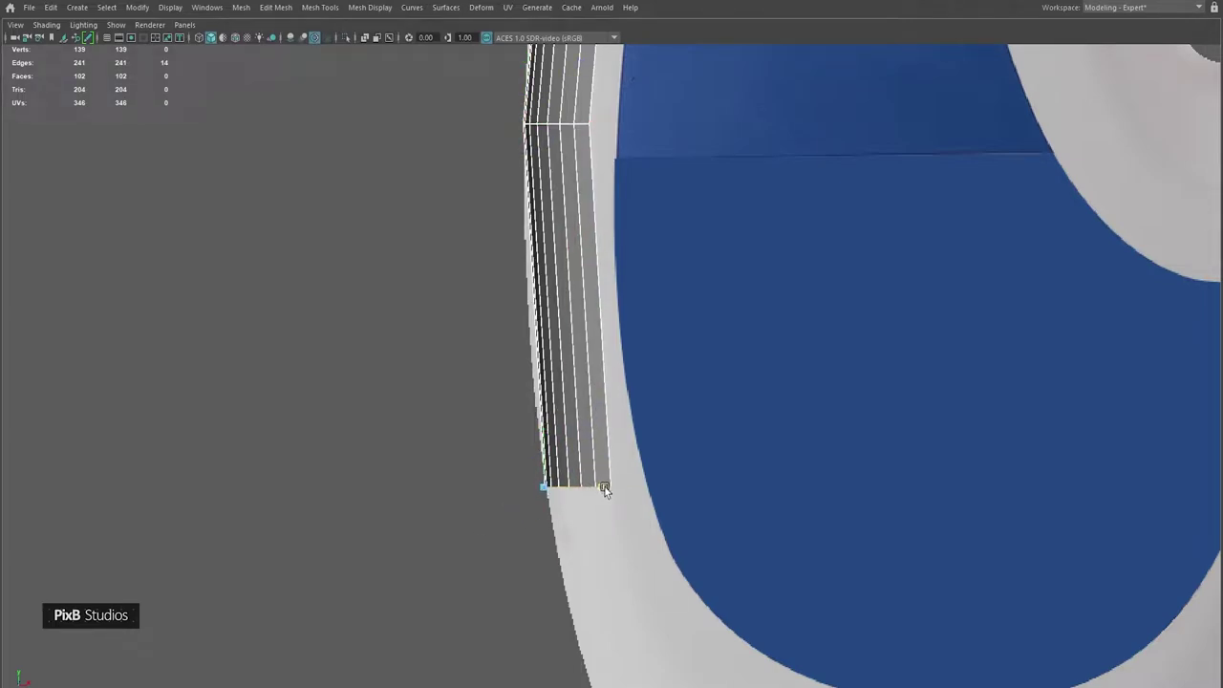
# - Extrude the strip down to the bottle's base and widen its bottom edges along the base line
pyautogui.keyDown('alt'); pyautogui.moveTo(604, 489); pyautogui.dragTo(518, 238, button='middle'); pyautogui.keyUp('alt')
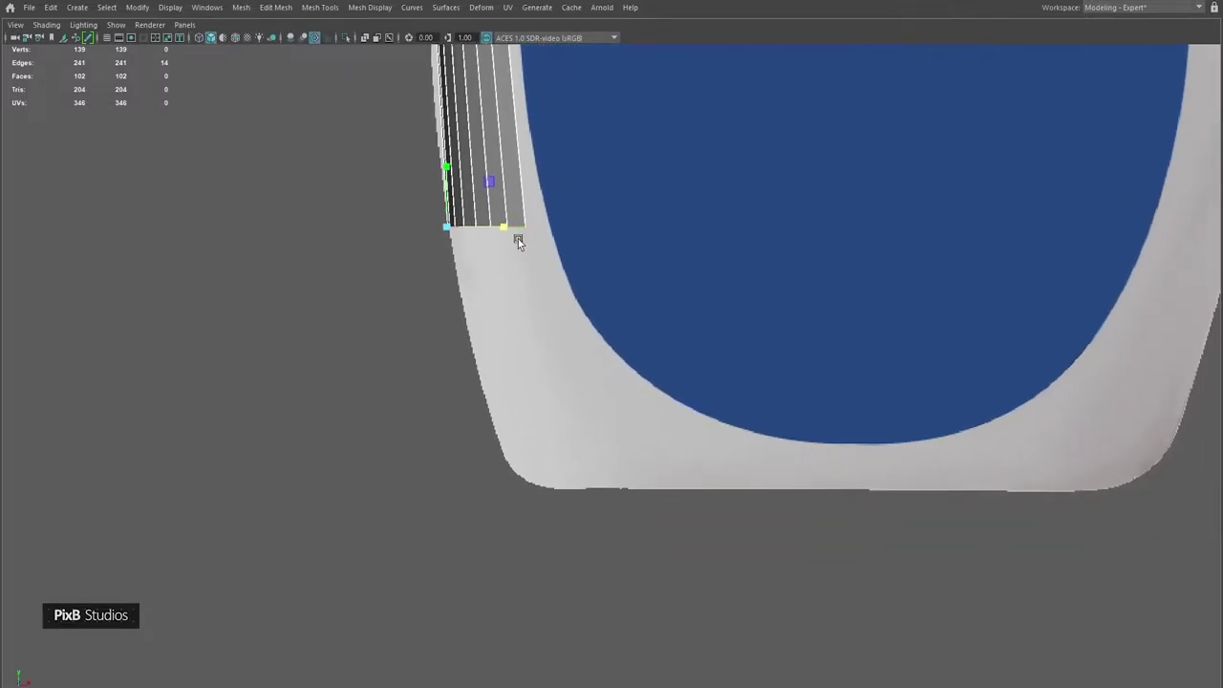
pyautogui.hotkey('ctrl', 'e')
pyautogui.moveTo(490, 187); pyautogui.dragTo(553, 450)
pyautogui.click(509, 489)
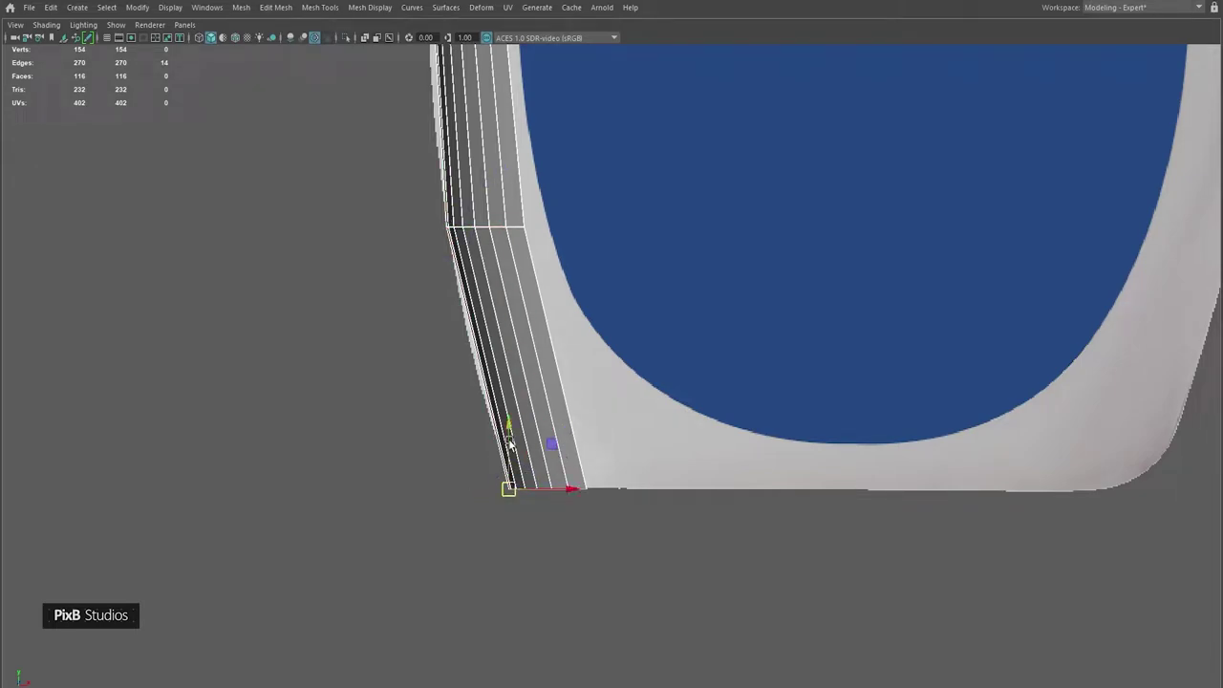
pyautogui.moveTo(568, 488); pyautogui.dragTo(612, 496)
pyautogui.hotkey('ctrl', 'z')
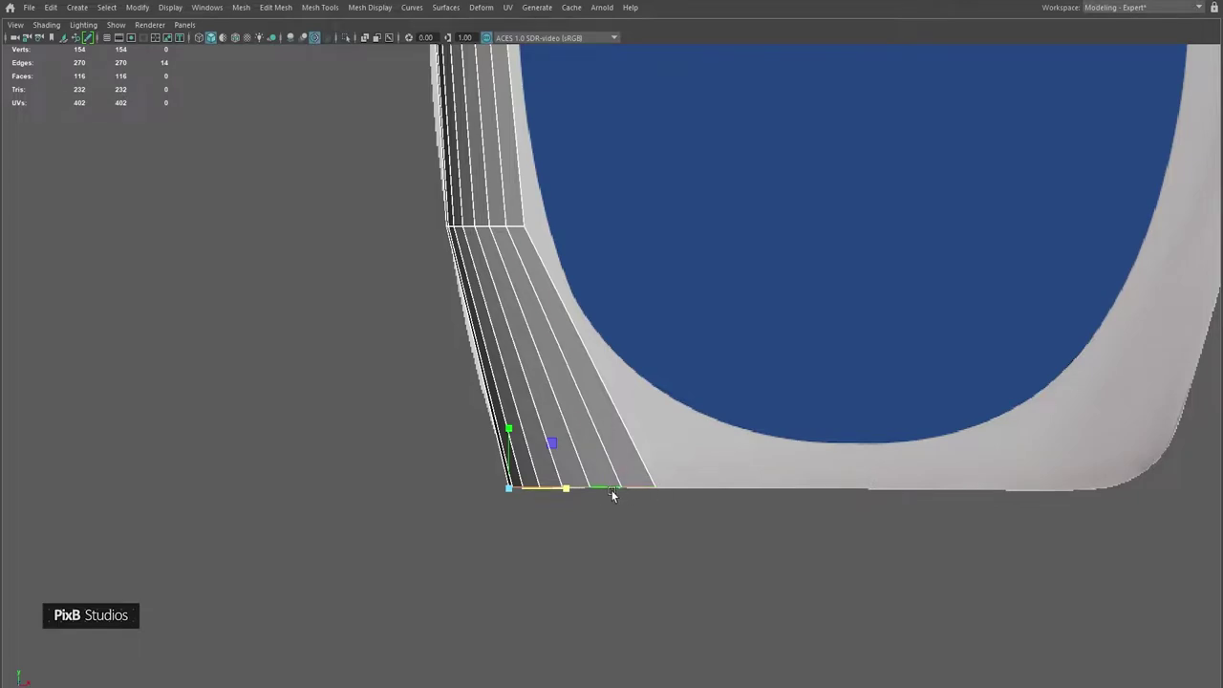
# - Insert an edge loop midway through the lowest strip section and fit it to the bottle outline
pyautogui.keyDown('alt'); pyautogui.moveTo(596, 389); pyautogui.dragTo(613, 416, button='middle'); pyautogui.keyUp('alt')
pyautogui.keyDown('ctrl'); pyautogui.keyDown('shift'); pyautogui.rightClick(560, 365); pyautogui.keyUp('shift'); pyautogui.keyUp('ctrl')
pyautogui.keyDown('ctrl'); pyautogui.click(560, 372); pyautogui.keyUp('ctrl')
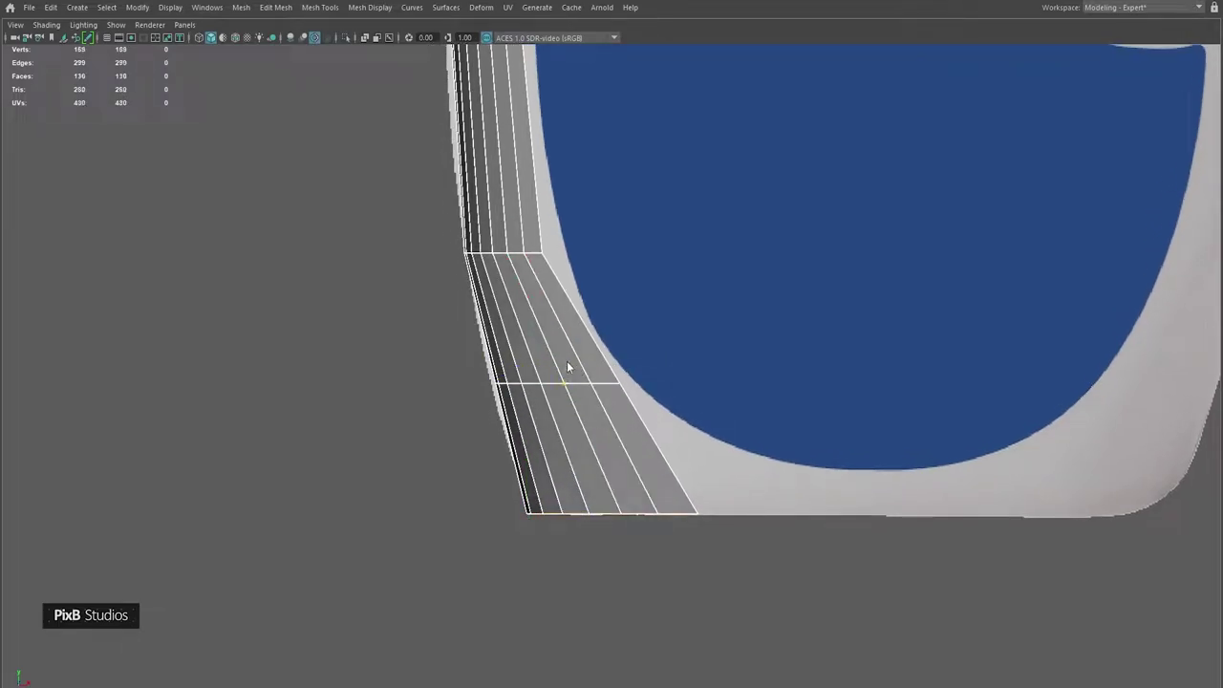
pyautogui.click(580, 375)
pyautogui.moveTo(590, 384); pyautogui.dragTo(545, 386)
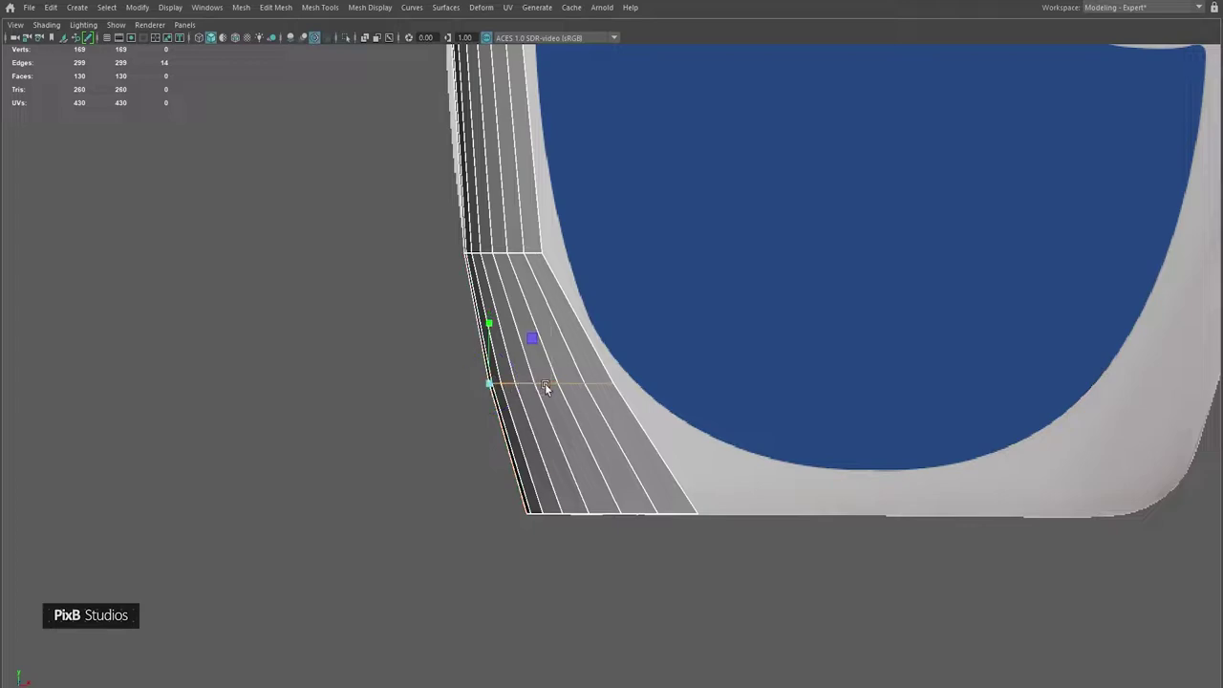
# - Insert an edge loop midway through the strip section above and reposition it to follow the bottle outline
pyautogui.keyDown('alt'); pyautogui.moveTo(541, 384); pyautogui.dragTo(568, 404); pyautogui.keyUp('alt')
pyautogui.moveTo(550, 326); pyautogui.dragTo(564, 329, button='right')
pyautogui.keyDown('ctrl'); pyautogui.click(562, 328); pyautogui.keyUp('ctrl')
pyautogui.keyDown('alt'); pyautogui.moveTo(563, 328); pyautogui.dragTo(554, 279); pyautogui.keyUp('alt')
pyautogui.moveTo(468, 330); pyautogui.dragTo(595, 365)
pyautogui.press('r')
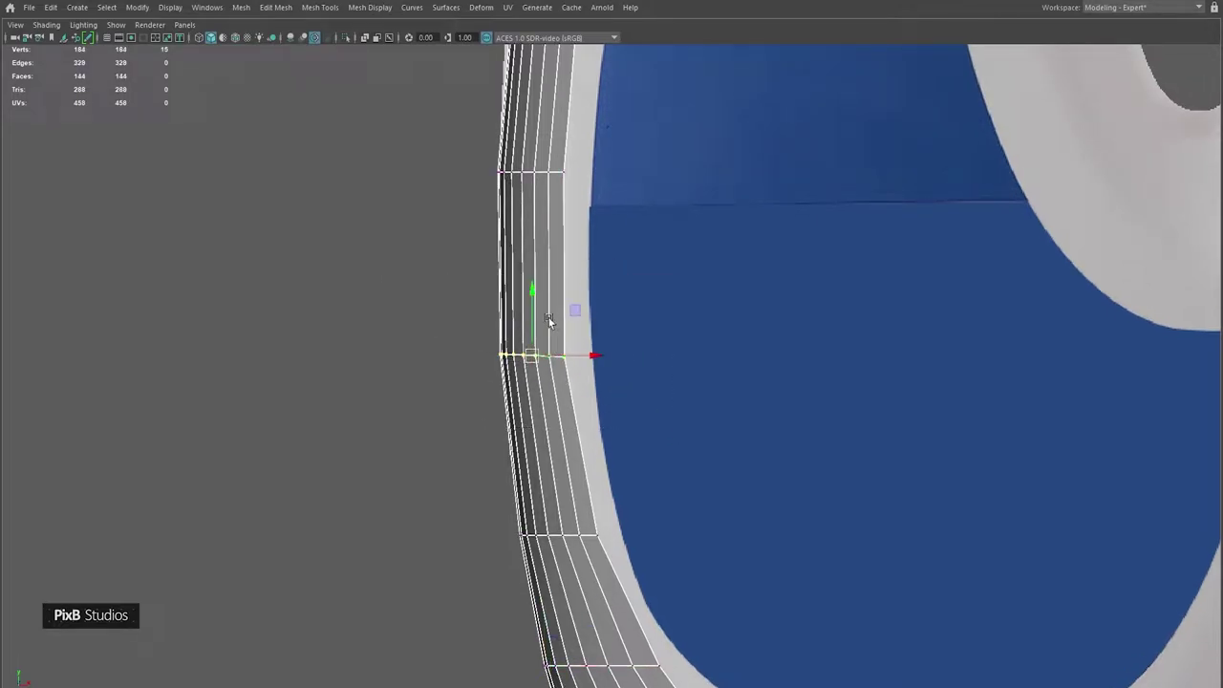
pyautogui.click(531, 294)
pyautogui.press('w')
pyautogui.moveTo(579, 356); pyautogui.dragTo(584, 357)
pyautogui.keyDown('alt'); pyautogui.moveTo(567, 313); pyautogui.dragTo(500, 306, button='middle'); pyautogui.keyUp('alt')
# - Apply Edit Edge Flow with an adjustment of 1 to the selected edge loop on the strip's side
pyautogui.moveTo(545, 314); pyautogui.dragTo(545, 282, button='right')
pyautogui.doubleClick(572, 432)
pyautogui.click(574, 227)
pyautogui.keyDown('shift'); pyautogui.moveTo(567, 240); pyautogui.dragTo(560, 373, button='right'); pyautogui.keyUp('shift')
pyautogui.keyDown('alt'); pyautogui.moveTo(584, 397); pyautogui.dragTo(581, 360, button='middle'); pyautogui.keyUp('alt')
pyautogui.keyDown('alt'); pyautogui.moveTo(580, 360); pyautogui.dragTo(581, 414, button='right'); pyautogui.keyUp('alt')
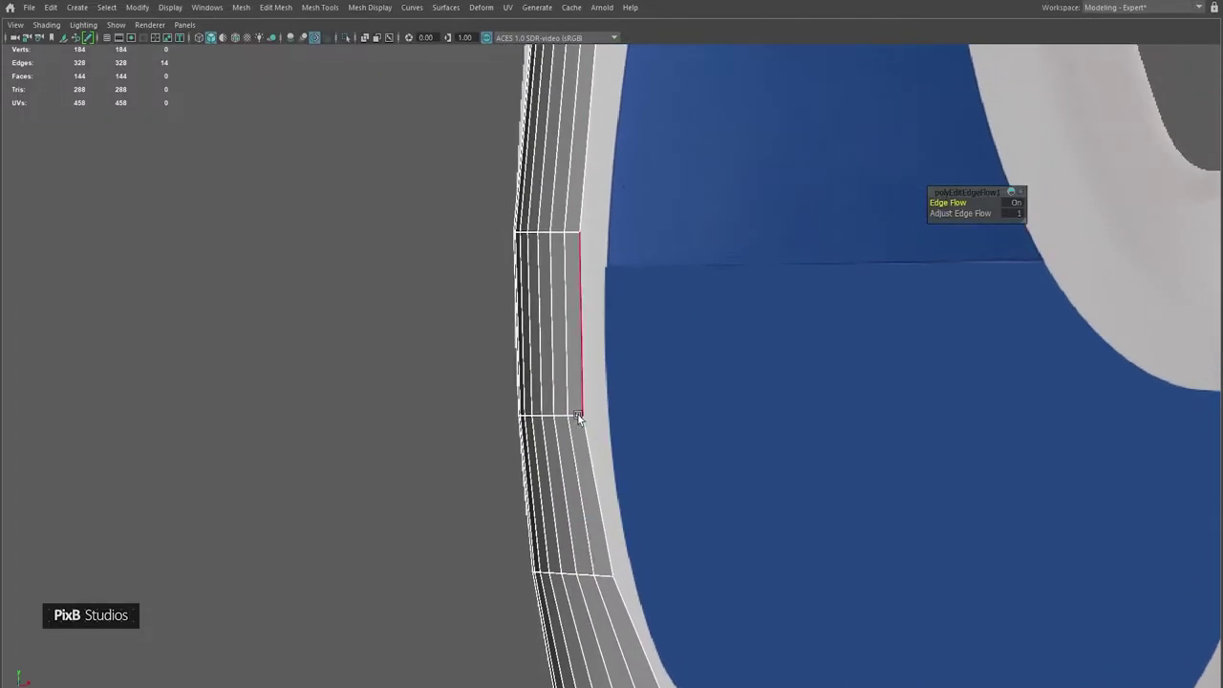
# - Insert three edge loops midway through the strip's long upper and middle sections
pyautogui.keyDown('alt'); pyautogui.moveTo(563, 414); pyautogui.dragTo(583, 363); pyautogui.keyUp('alt')
pyautogui.click(583, 363)
pyautogui.keyDown('alt'); pyautogui.moveTo(583, 363); pyautogui.dragTo(573, 353, button='right'); pyautogui.keyUp('alt')
pyautogui.click(638, 250)
pyautogui.keyDown('alt'); pyautogui.moveTo(656, 229); pyautogui.dragTo(611, 449); pyautogui.keyUp('alt')
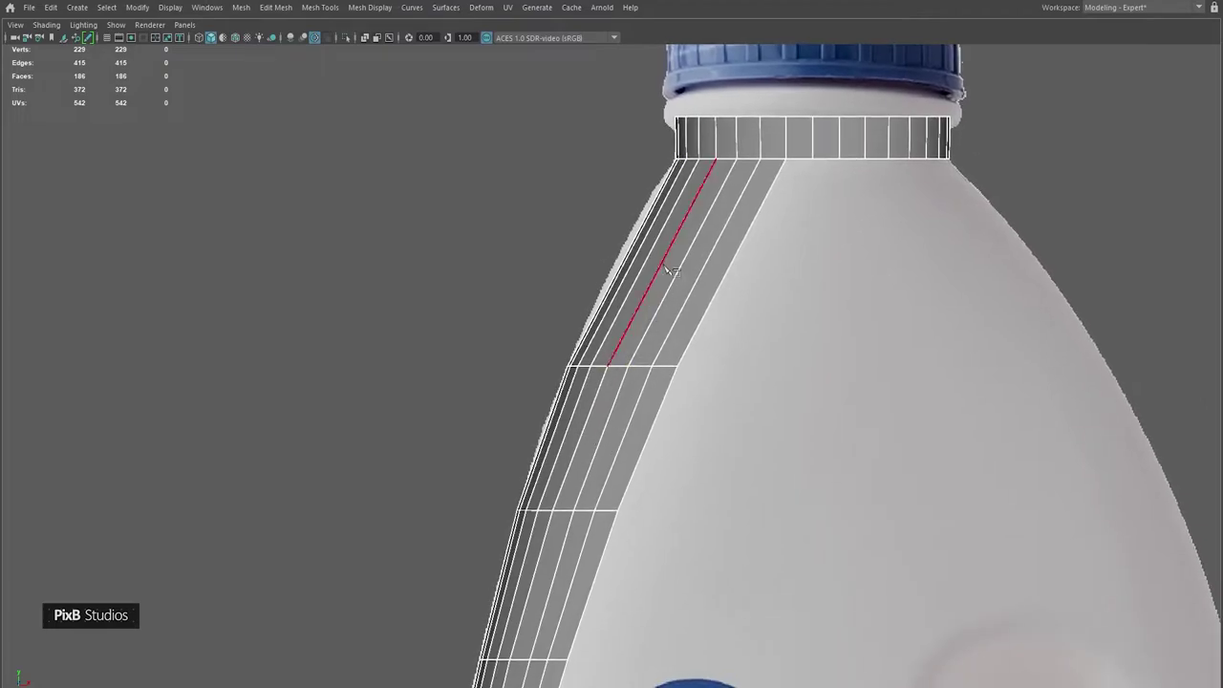
# - Insert a supporting edge loop just below the neck ring and another midway through the strip's top section
pyautogui.moveTo(674, 205); pyautogui.dragTo(863, 89, button='right')
pyautogui.keyDown('alt'); pyautogui.moveTo(862, 89); pyautogui.dragTo(670, 262); pyautogui.keyUp('alt')
pyautogui.keyDown('alt'); pyautogui.moveTo(670, 261); pyautogui.dragTo(720, 294, button='right'); pyautogui.keyUp('alt')
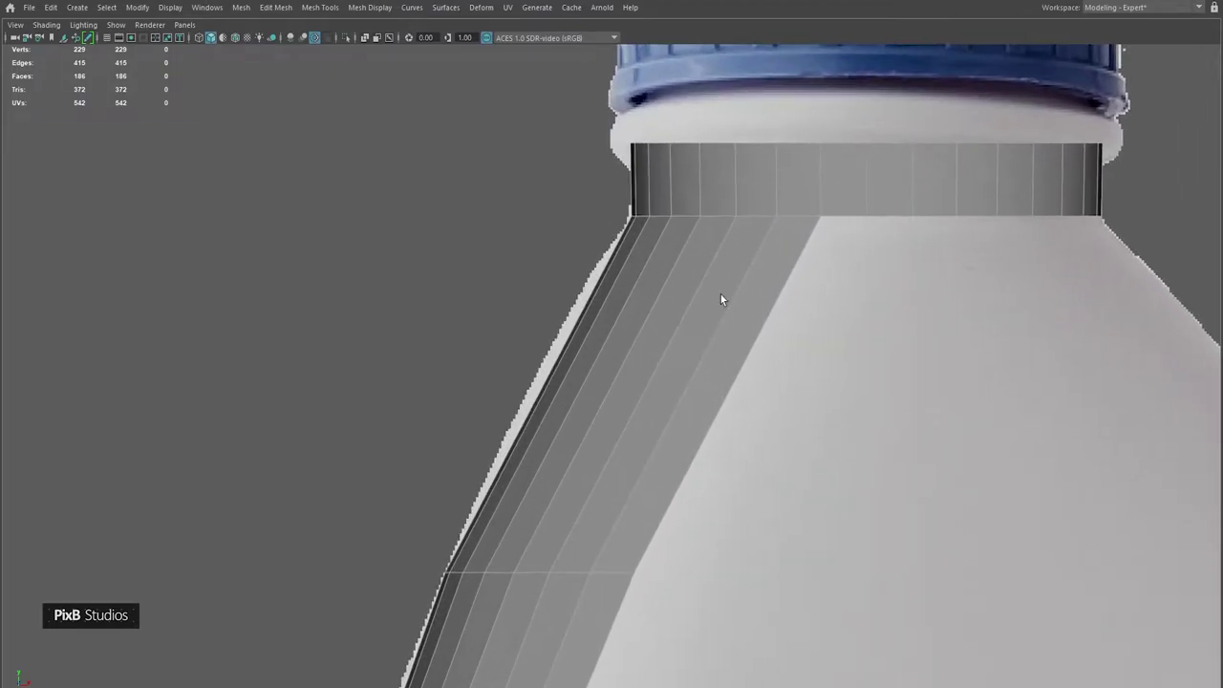
pyautogui.keyDown('shift'); pyautogui.moveTo(689, 210); pyautogui.dragTo(704, 225, button='right'); pyautogui.keyUp('shift')
pyautogui.keyDown('ctrl'); pyautogui.click(655, 256); pyautogui.keyUp('ctrl')
# - Move the middle vertex row of the top section outward onto the bottle's shoulder outline
pyautogui.keyDown('shift'); pyautogui.moveTo(652, 258); pyautogui.dragTo(723, 261, button='right'); pyautogui.keyUp('shift')
pyautogui.click(676, 314)
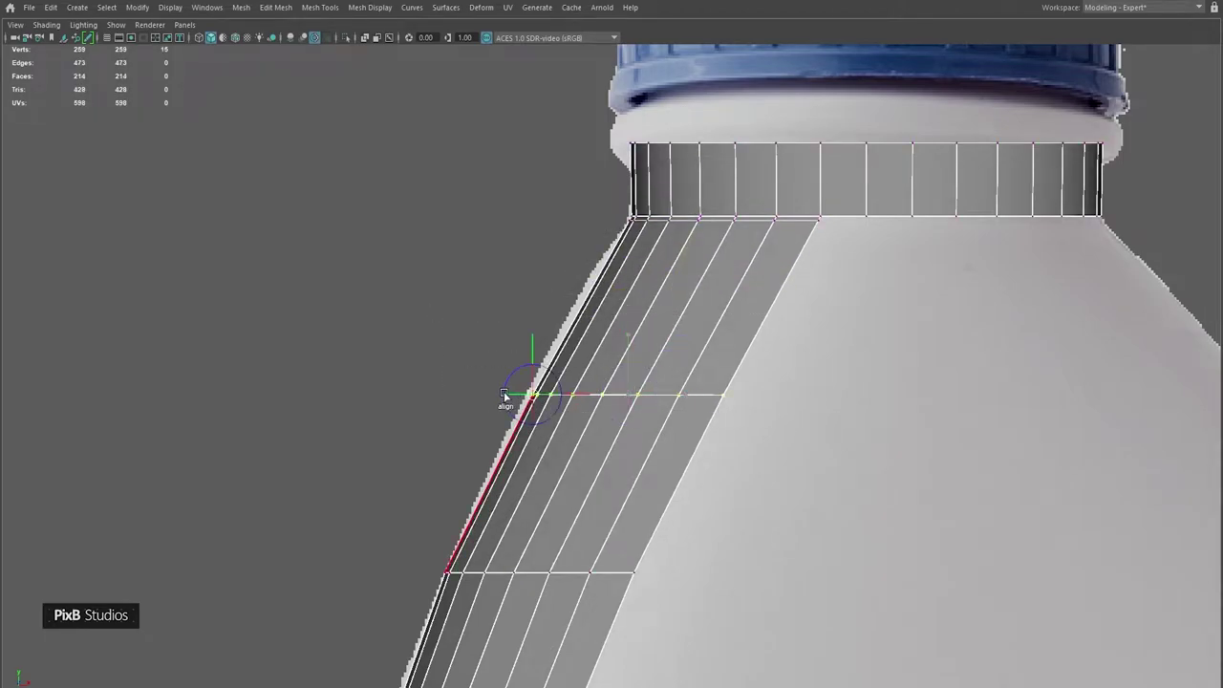
pyautogui.click(575, 392)
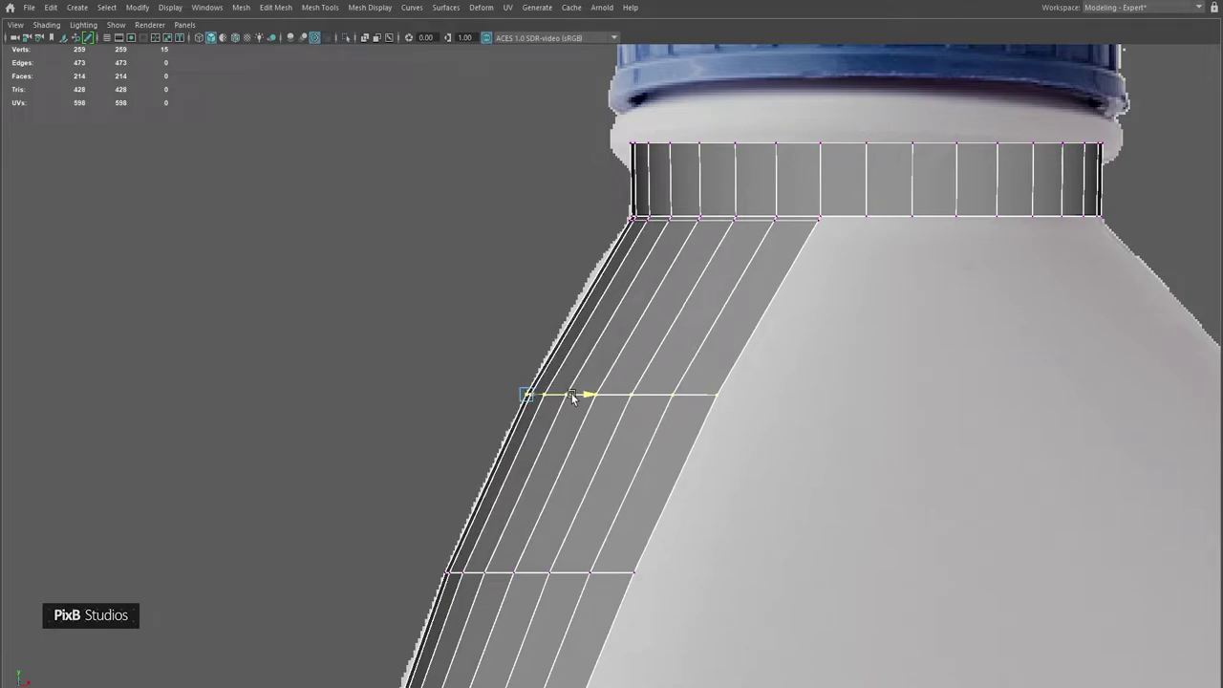
# - Select the faces of the whole body strip below the neck's supporting loop and duplicate them
pyautogui.scroll(-5, 559, 390)
pyautogui.click(569, 305)
pyautogui.moveTo(575, 272); pyautogui.dragTo(503, 241, button='right')
pyautogui.moveTo(421, 239); pyautogui.dragTo(655, 491)
pyautogui.keyDown('alt'); pyautogui.moveTo(655, 491); pyautogui.dragTo(401, 254, button='middle'); pyautogui.keyUp('alt')
pyautogui.moveTo(403, 222); pyautogui.dragTo(744, 640)
pyautogui.keyDown('shift'); pyautogui.moveTo(522, 330); pyautogui.dragTo(516, 568, button='right'); pyautogui.keyUp('shift')
# - Delete the original body strip faces still attached below the neck ring
pyautogui.press('w')
pyautogui.scroll(-3, 695, 166)
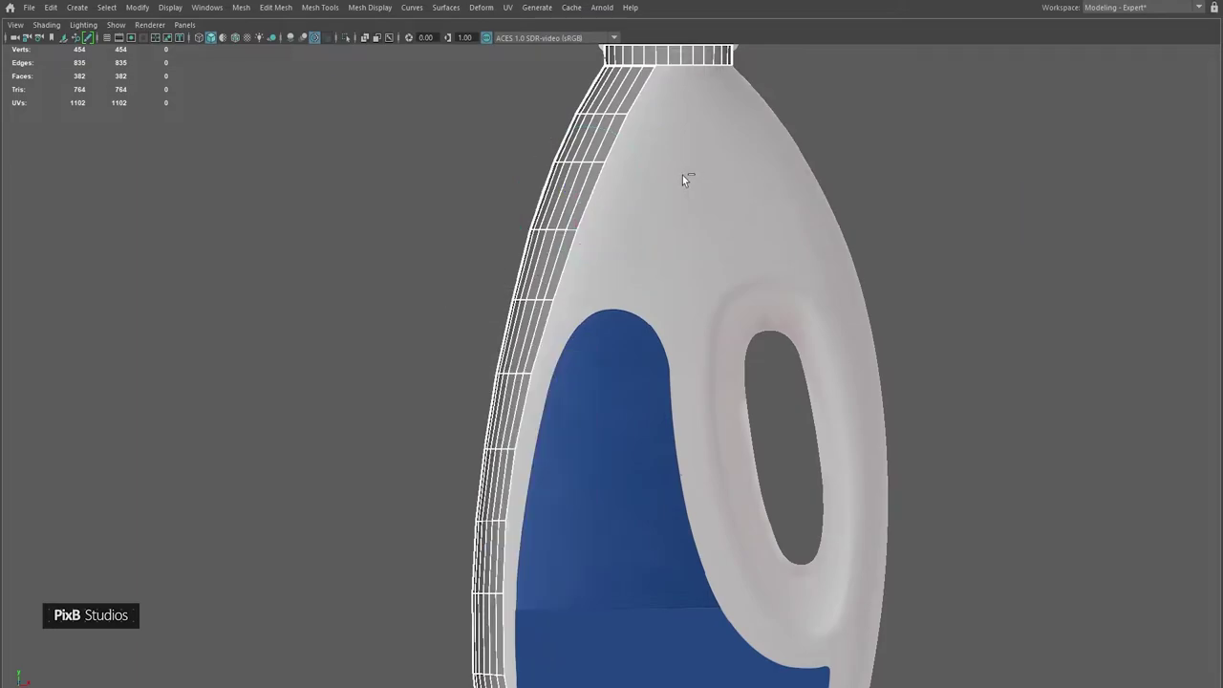
pyautogui.keyDown('alt'); pyautogui.moveTo(682, 175); pyautogui.dragTo(608, 351, button='middle'); pyautogui.keyUp('alt')
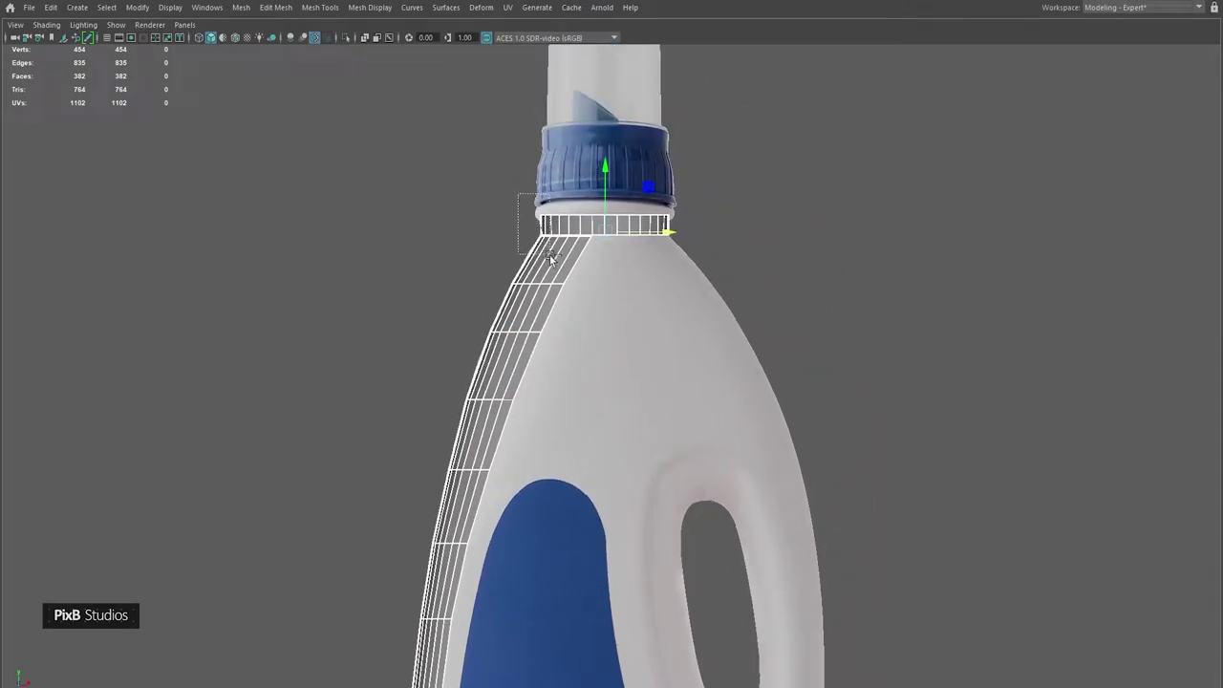
pyautogui.press('Delete')
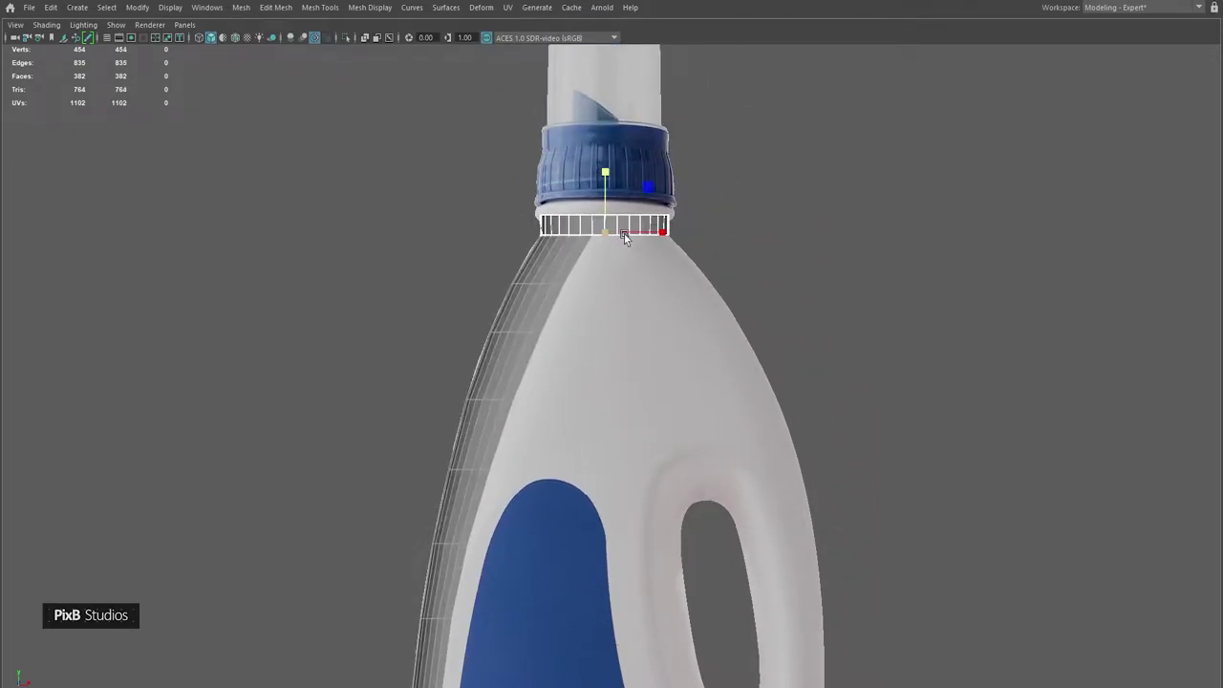
# - Delete the duplicated strip's construction history and mirror it to the bottle's other side by setting Scale X to -1
pyautogui.hotkey('ctrl', 'a')
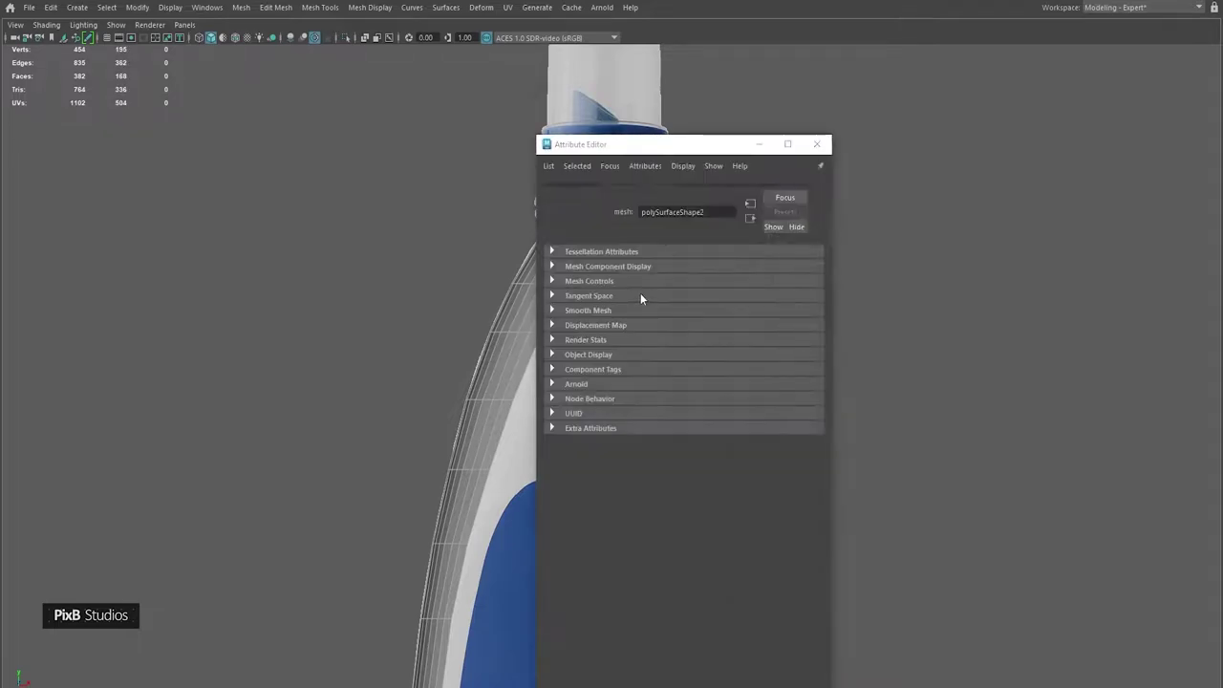
pyautogui.click(800, 160)
pyautogui.click(816, 144)
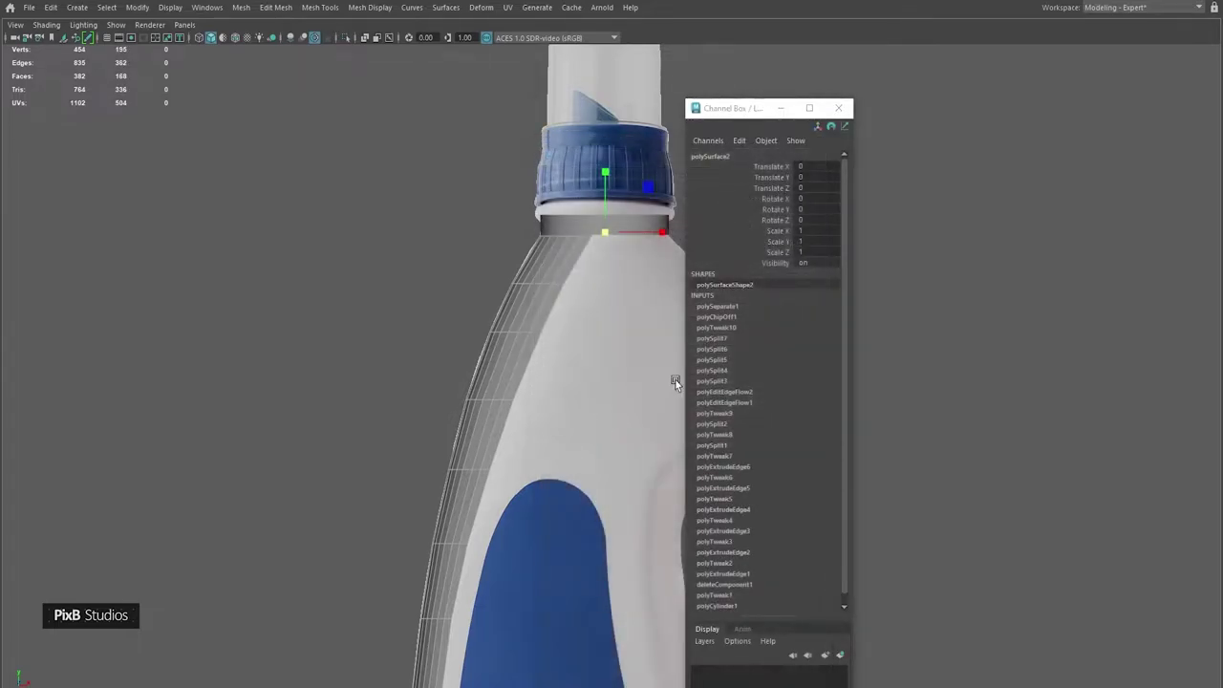
pyautogui.hotkey('alt', 'shift', 'd')
pyautogui.moveTo(740, 108); pyautogui.dragTo(890, 108)
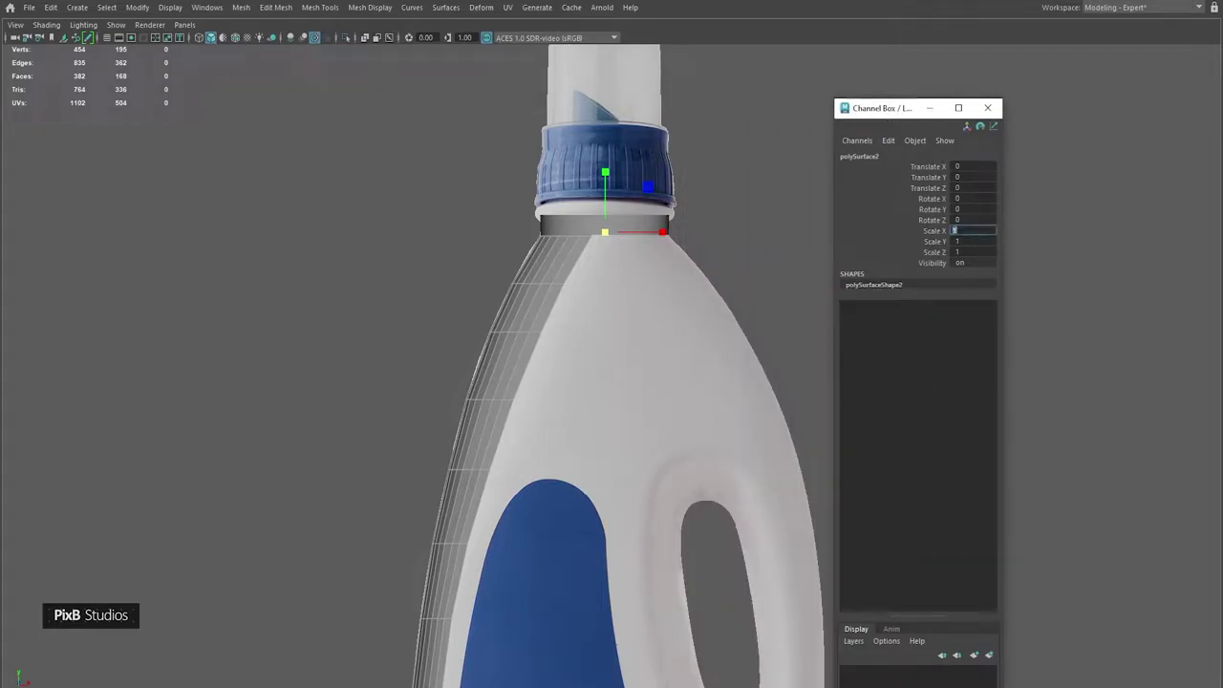
pyautogui.write('-1')
pyautogui.press('Return')
pyautogui.click(929, 108)
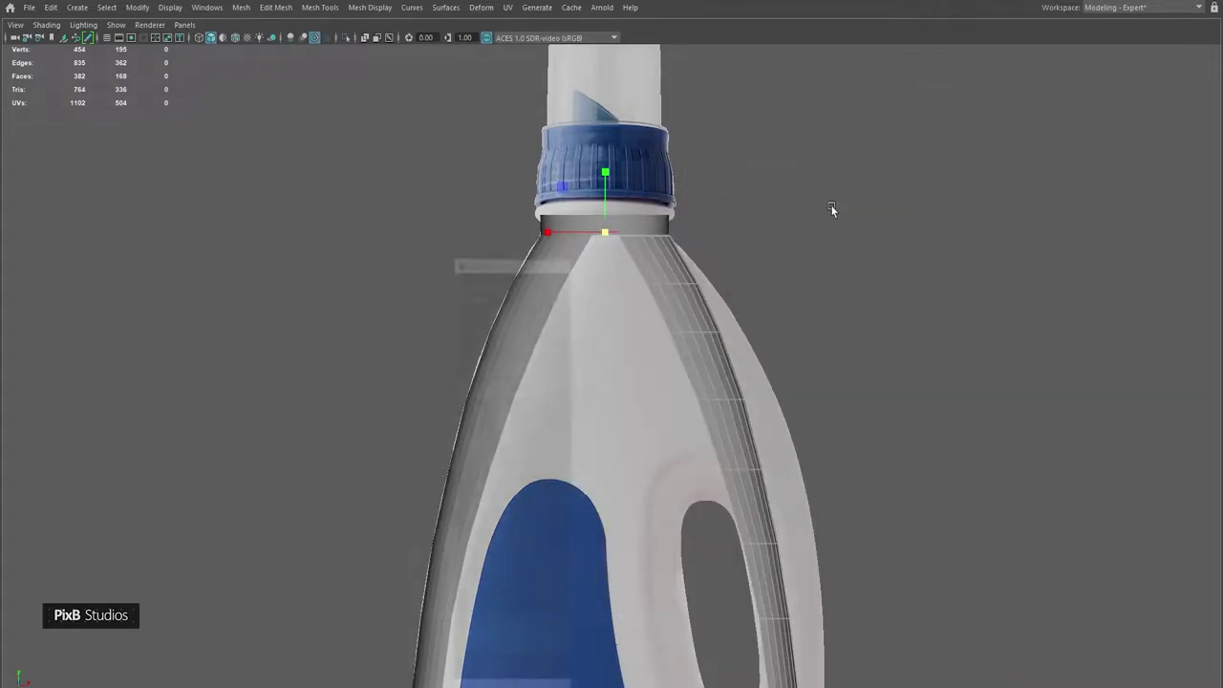
# - Move the upper vertex rows of the mirrored strip outward onto the handle-side shoulder outline of the reference bottle
pyautogui.keyDown('alt'); pyautogui.moveTo(730, 370); pyautogui.dragTo(711, 319, button='middle'); pyautogui.keyUp('alt')
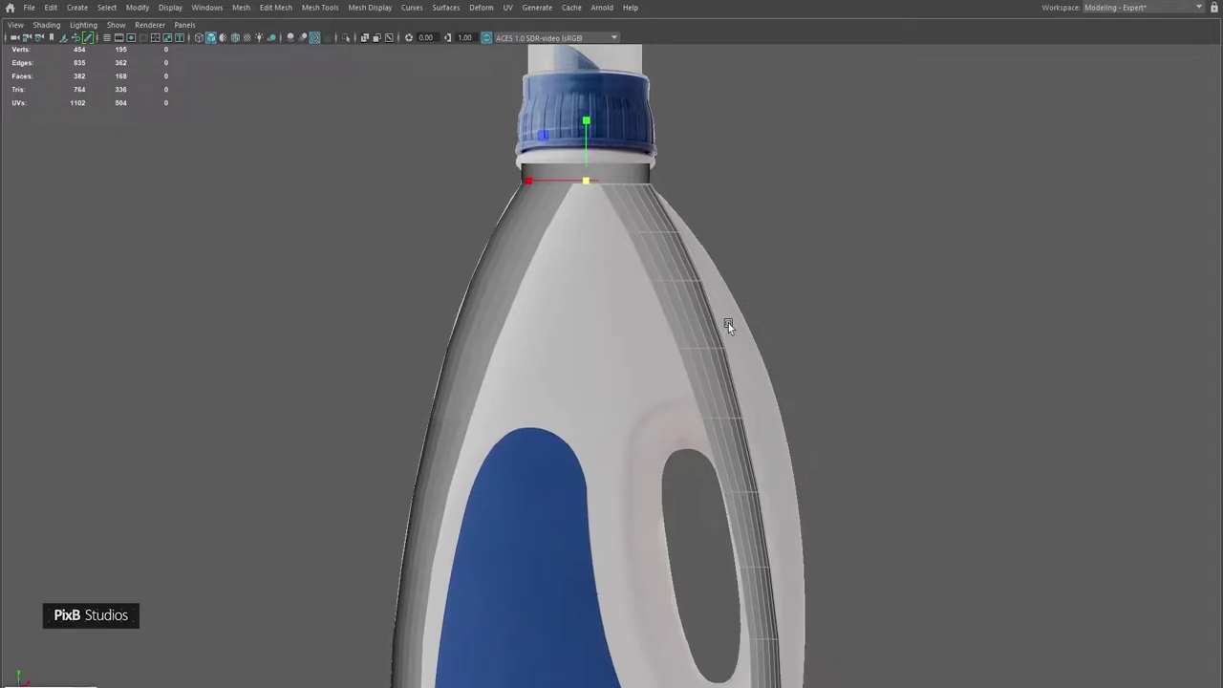
pyautogui.keyDown('alt'); pyautogui.moveTo(728, 323); pyautogui.dragTo(653, 289); pyautogui.keyUp('alt')
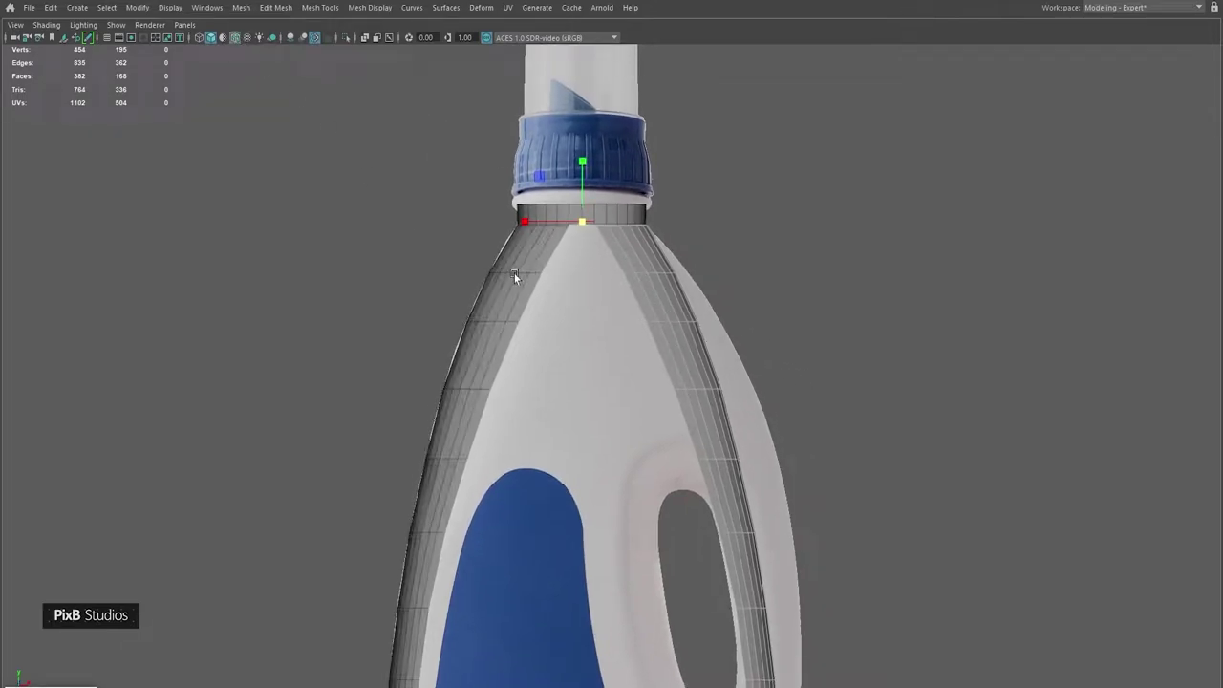
pyautogui.moveTo(535, 394)
pyautogui.keyDown('alt'); pyautogui.mouseDown(button='right')
pyautogui.moveTo(619, 388)
pyautogui.moveTo(685, 526)
pyautogui.moveTo(526, 410)
pyautogui.mouseUp(button='right'); pyautogui.keyUp('alt')
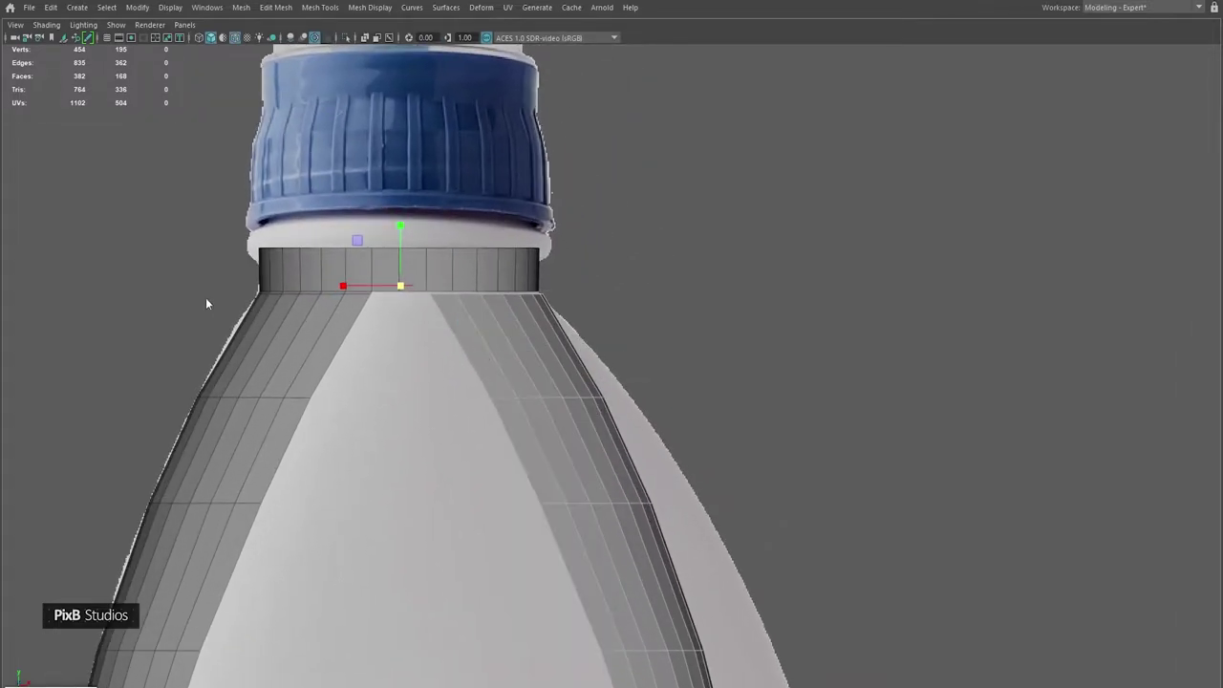
pyautogui.press('F11')
pyautogui.click(631, 403)
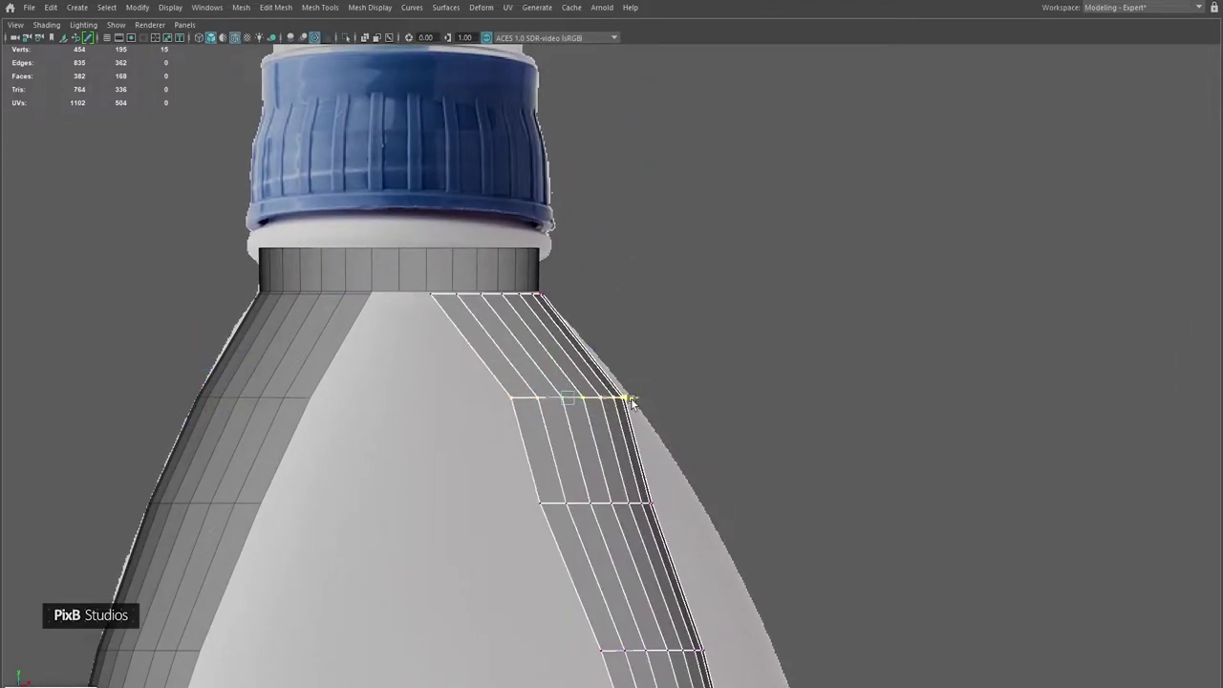
pyautogui.press('w')
pyautogui.scroll(-3, 669, 406)
pyautogui.moveTo(696, 410); pyautogui.dragTo(712, 410)
pyautogui.scroll(5, 663, 319)
pyautogui.moveTo(663, 319); pyautogui.dragTo(719, 356)
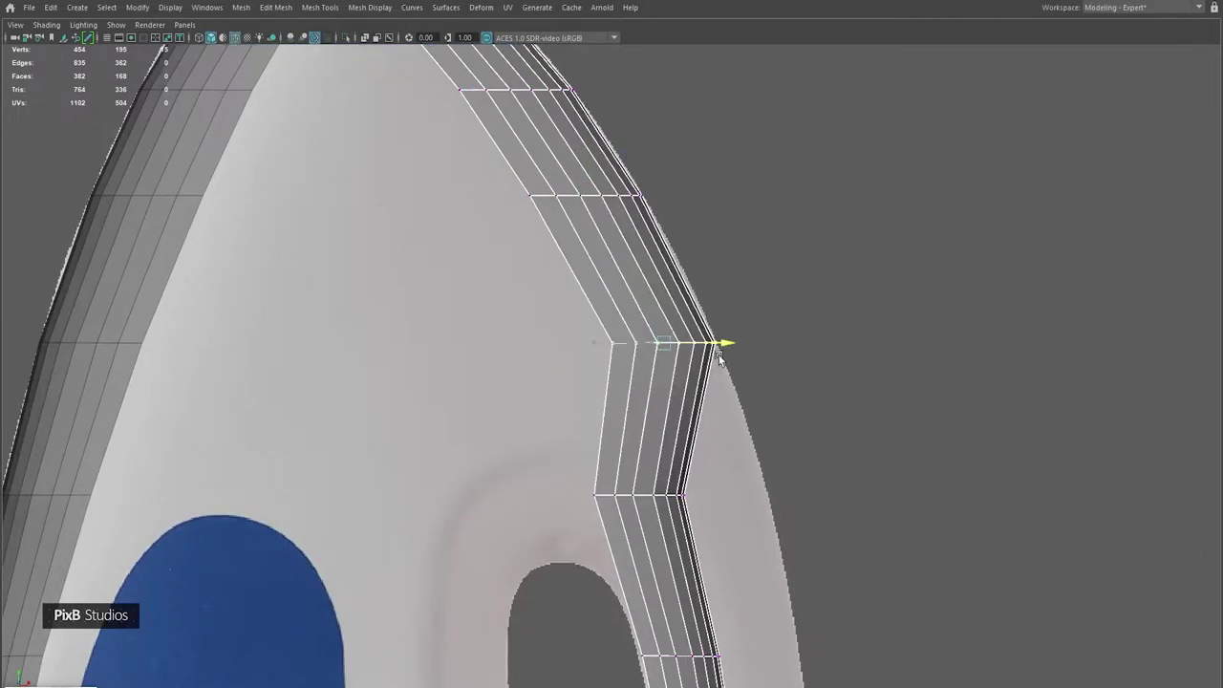
# - Move the mirrored strip's vertex rows beside the handle opening outward, one by one, onto the bottle's outer outline
pyautogui.keyDown('alt'); pyautogui.moveTo(719, 356); pyautogui.dragTo(719, 237, button='middle'); pyautogui.keyUp('alt')
pyautogui.moveTo(621, 368); pyautogui.dragTo(688, 396)
pyautogui.moveTo(694, 384); pyautogui.dragTo(775, 384)
pyautogui.keyDown('alt'); pyautogui.moveTo(775, 384); pyautogui.dragTo(774, 253, button='middle'); pyautogui.keyUp('alt')
pyautogui.moveTo(621, 396); pyautogui.dragTo(808, 421)
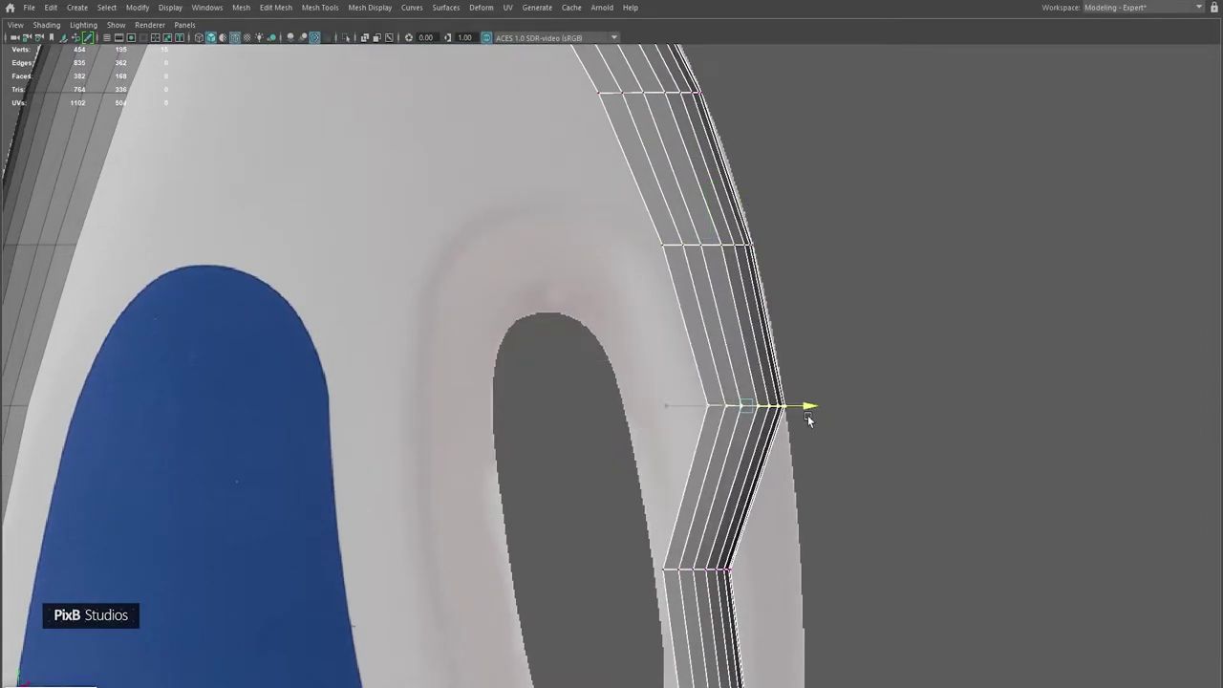
pyautogui.keyDown('alt'); pyautogui.moveTo(808, 420); pyautogui.dragTo(479, 160, button='middle'); pyautogui.keyUp('alt')
pyautogui.moveTo(612, 220); pyautogui.dragTo(736, 250)
pyautogui.moveTo(712, 237); pyautogui.dragTo(726, 239)
pyautogui.keyDown('alt'); pyautogui.moveTo(726, 239); pyautogui.dragTo(726, 119, button='middle'); pyautogui.keyUp('alt')
pyautogui.moveTo(611, 256); pyautogui.dragTo(740, 287)
pyautogui.moveTo(717, 277); pyautogui.dragTo(743, 275)
pyautogui.keyDown('alt'); pyautogui.moveTo(743, 276); pyautogui.dragTo(743, 189, button='middle'); pyautogui.keyUp('alt')
pyautogui.moveTo(612, 311); pyautogui.dragTo(740, 341)
pyautogui.keyDown('alt'); pyautogui.moveTo(740, 341); pyautogui.dragTo(740, 112, button='middle'); pyautogui.keyUp('alt')
# - Align the mirrored strip's lowest vertex rows with the bottle's outline down to the base
pyautogui.moveTo(612, 269); pyautogui.dragTo(715, 291)
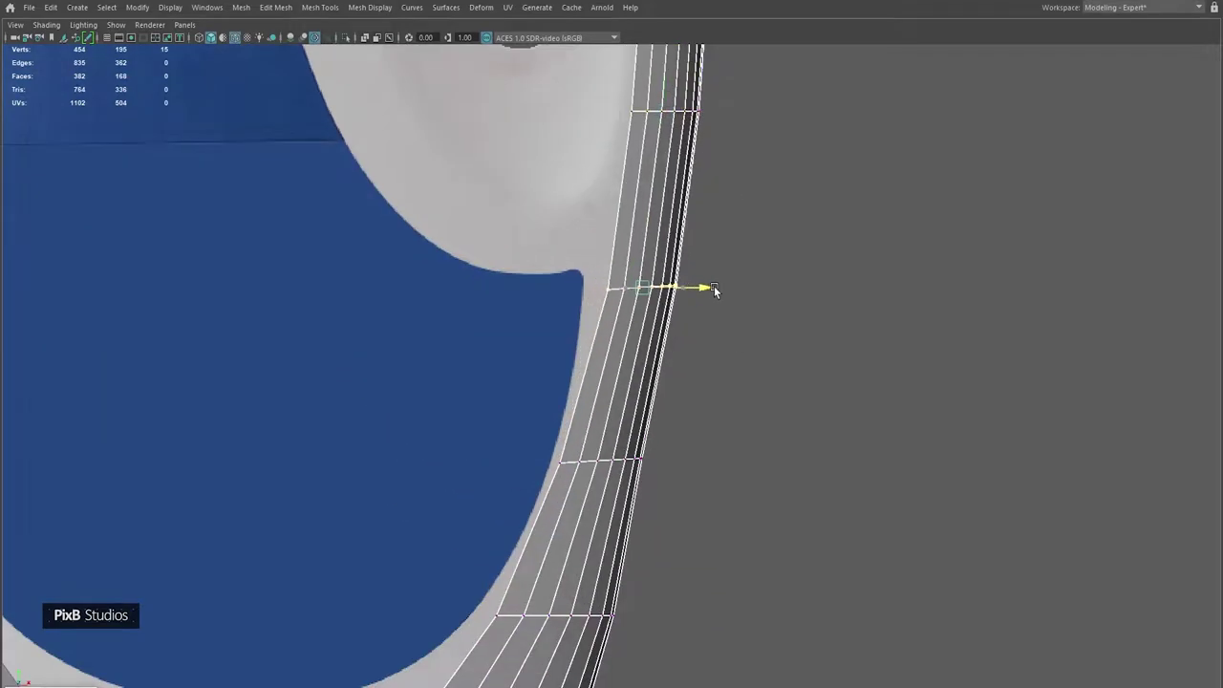
pyautogui.keyDown('alt'); pyautogui.moveTo(714, 291); pyautogui.dragTo(714, 147, button='middle'); pyautogui.keyUp('alt')
pyautogui.moveTo(612, 301); pyautogui.dragTo(741, 332)
pyautogui.moveTo(521, 456); pyautogui.dragTo(688, 486)
pyautogui.moveTo(621, 515); pyautogui.dragTo(635, 516)
pyautogui.keyDown('alt'); pyautogui.moveTo(635, 516); pyautogui.dragTo(594, 640, button='middle'); pyautogui.keyUp('alt')
pyautogui.moveTo(475, 312); pyautogui.dragTo(731, 468)
pyautogui.moveTo(660, 441); pyautogui.dragTo(647, 363)
# - Inspect the mirrored strip in isolation and move the reference image plane well behind the model
pyautogui.press('space')
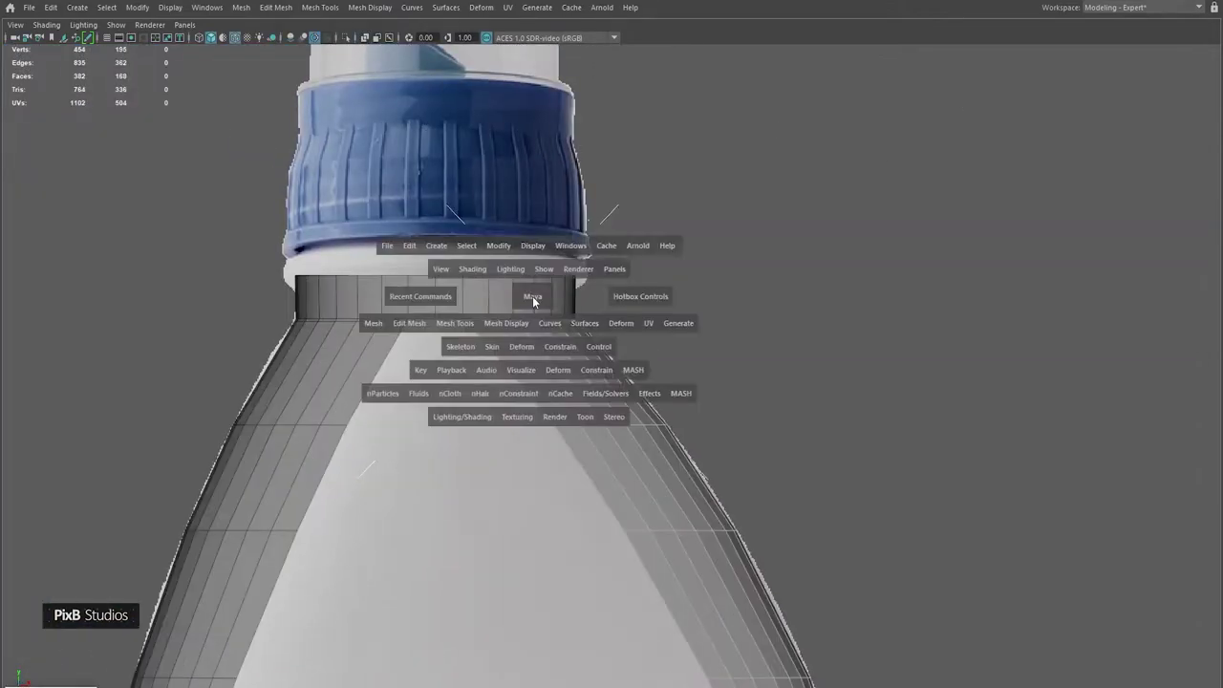
pyautogui.hotkey('ctrl', '1')
pyautogui.keyDown('alt'); pyautogui.moveTo(528, 111); pyautogui.dragTo(592, 333); pyautogui.keyUp('alt')
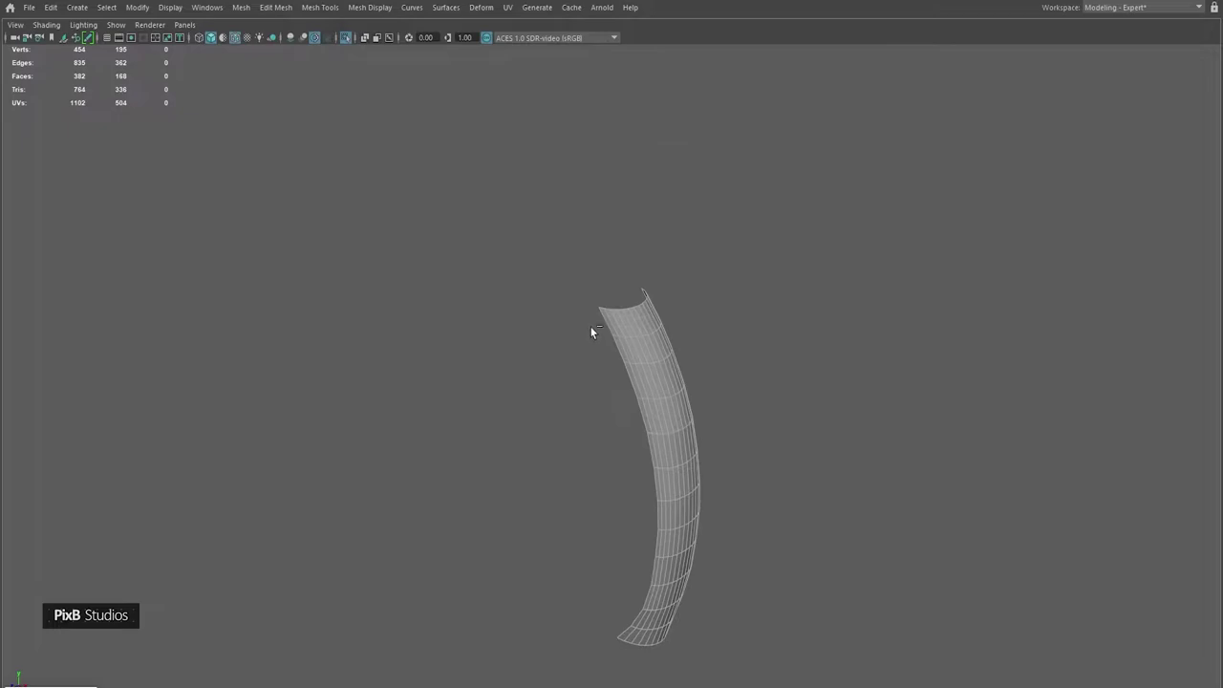
pyautogui.hotkey('ctrl', '1')
pyautogui.click(616, 363)
pyautogui.moveTo(591, 439); pyautogui.dragTo(921, 251)
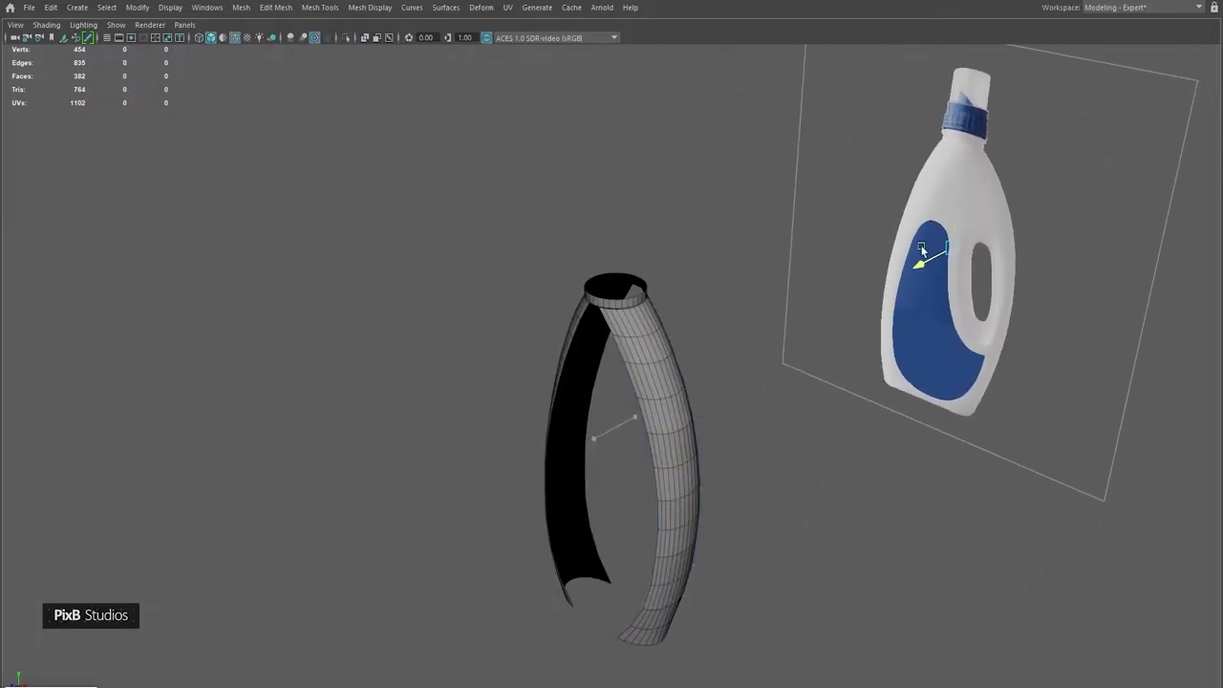
# - Combine the neck ring and both body strips into a single mesh
pyautogui.keyDown('alt'); pyautogui.moveTo(653, 244); pyautogui.dragTo(603, 216); pyautogui.keyUp('alt')
pyautogui.keyDown('alt'); pyautogui.moveTo(603, 216); pyautogui.dragTo(698, 322, button='right'); pyautogui.keyUp('alt')
pyautogui.keyDown('alt'); pyautogui.moveTo(698, 322); pyautogui.dragTo(670, 309); pyautogui.keyUp('alt')
pyautogui.click(670, 310)
pyautogui.scroll(3, 671, 310)
pyautogui.scroll(-2, 628, 306)
pyautogui.moveTo(625, 300); pyautogui.dragTo(727, 248, button='right')
pyautogui.scroll(3, 549, 229)
pyautogui.keyDown('shift'); pyautogui.moveTo(550, 228); pyautogui.dragTo(521, 447, button='right'); pyautogui.keyUp('shift')
pyautogui.keyDown('shift'); pyautogui.moveTo(524, 515); pyautogui.dragTo(523, 516, button='right'); pyautogui.keyUp('shift')
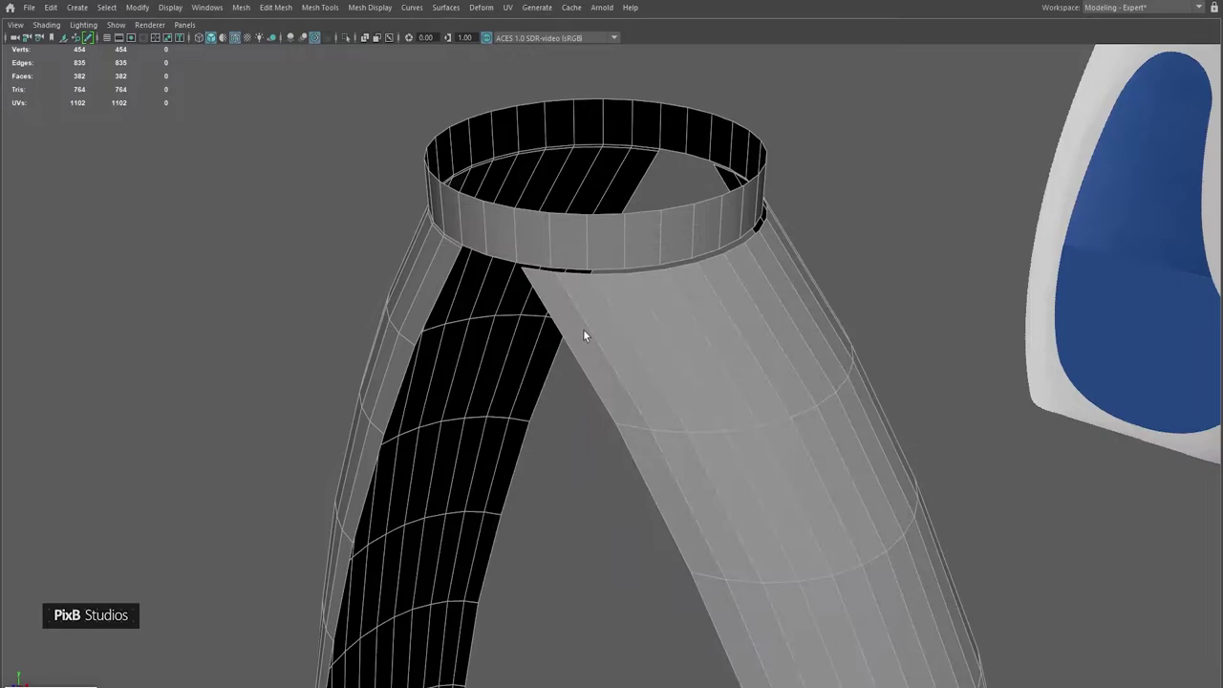
# - Bridge the first pair of edges between the neck ring's lower border and the mirrored strip's top
pyautogui.keyDown('shift'); pyautogui.click(540, 275); pyautogui.keyUp('shift')
pyautogui.keyDown('shift'); pyautogui.moveTo(540, 275); pyautogui.dragTo(537, 328, button='right'); pyautogui.keyUp('shift')
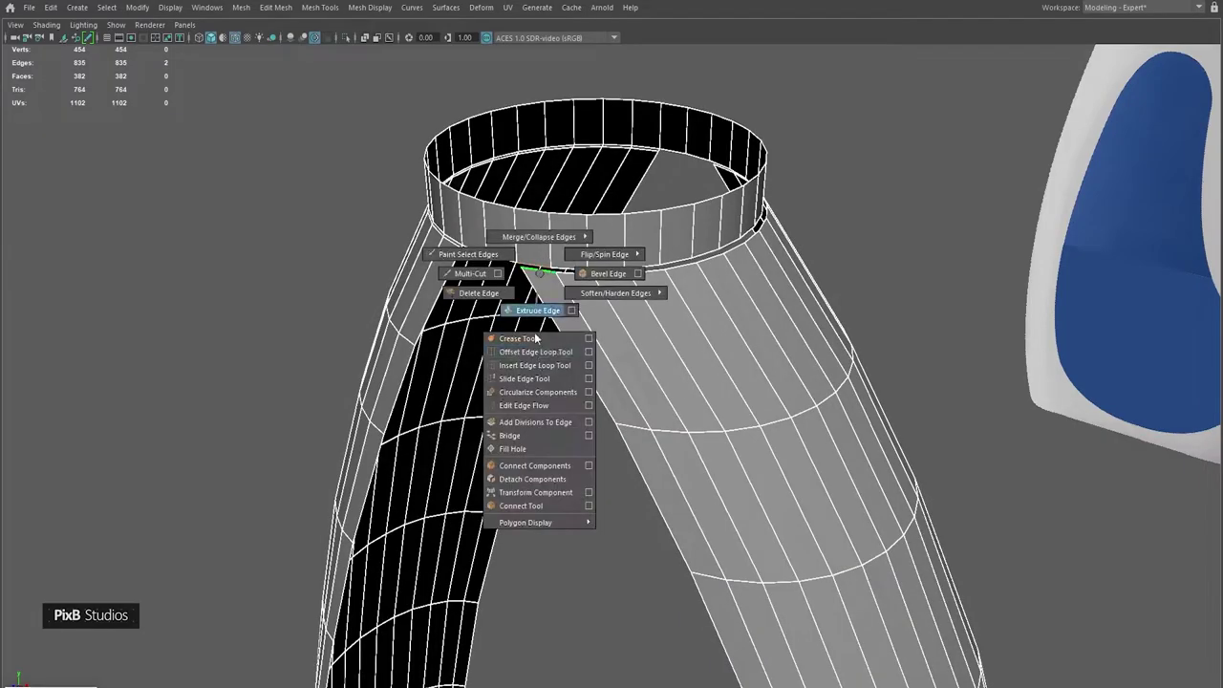
pyautogui.keyDown('shift'); pyautogui.moveTo(536, 438); pyautogui.dragTo(536, 438, button='right'); pyautogui.keyUp('shift')
# - Bridge the remaining edge pairs between the neck ring and the mirrored strip, and check the joint in smooth preview
pyautogui.keyDown('alt'); pyautogui.moveTo(628, 350); pyautogui.dragTo(399, 289); pyautogui.keyUp('alt')
pyautogui.keyDown('alt'); pyautogui.moveTo(399, 289); pyautogui.dragTo(648, 442, button='middle'); pyautogui.keyUp('alt')
pyautogui.scroll(5, 431, 391)
pyautogui.click(357, 371)
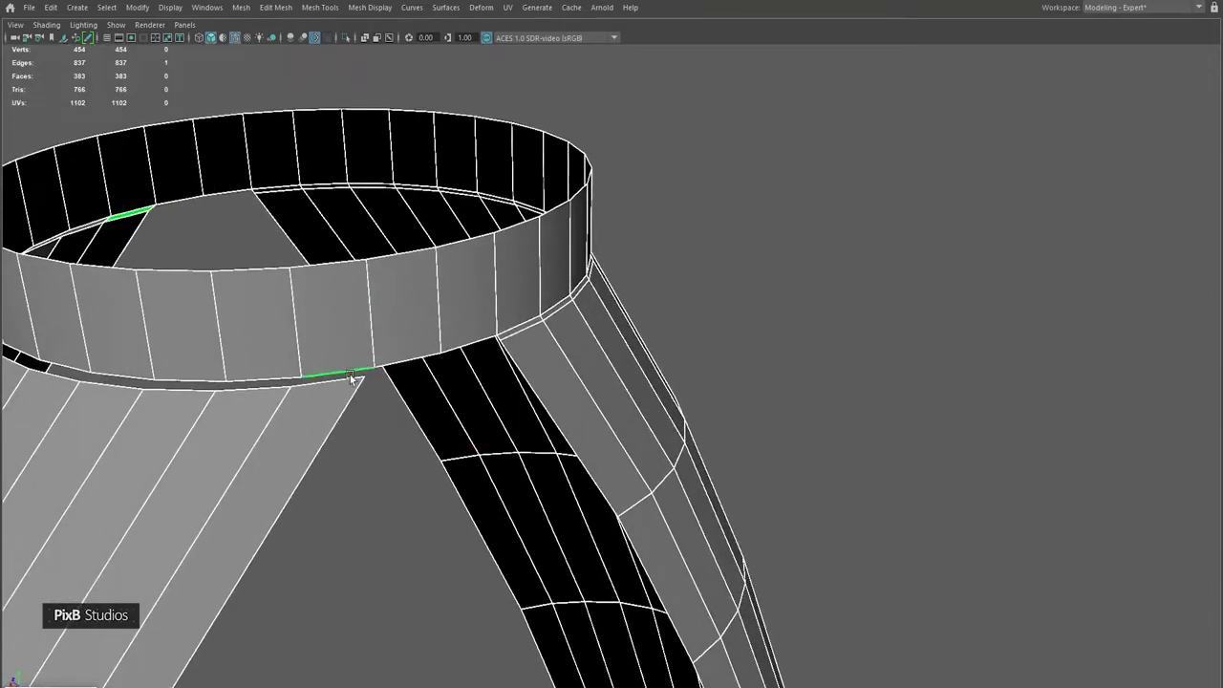
pyautogui.press('g')
pyautogui.keyDown('alt'); pyautogui.moveTo(412, 361); pyautogui.dragTo(650, 377); pyautogui.keyUp('alt')
pyautogui.press('g')
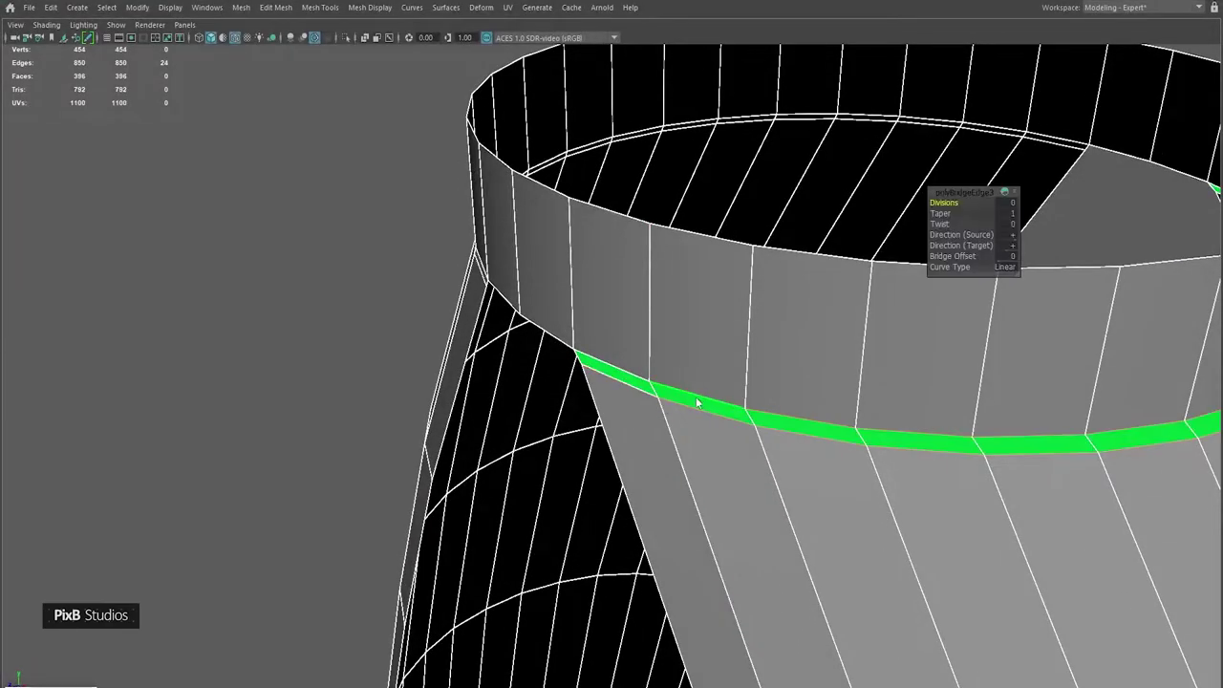
pyautogui.moveTo(678, 323); pyautogui.dragTo(760, 669, button='right')
pyautogui.press('3')
pyautogui.scroll(-3, 702, 434)
pyautogui.scroll(5, 524, 339)
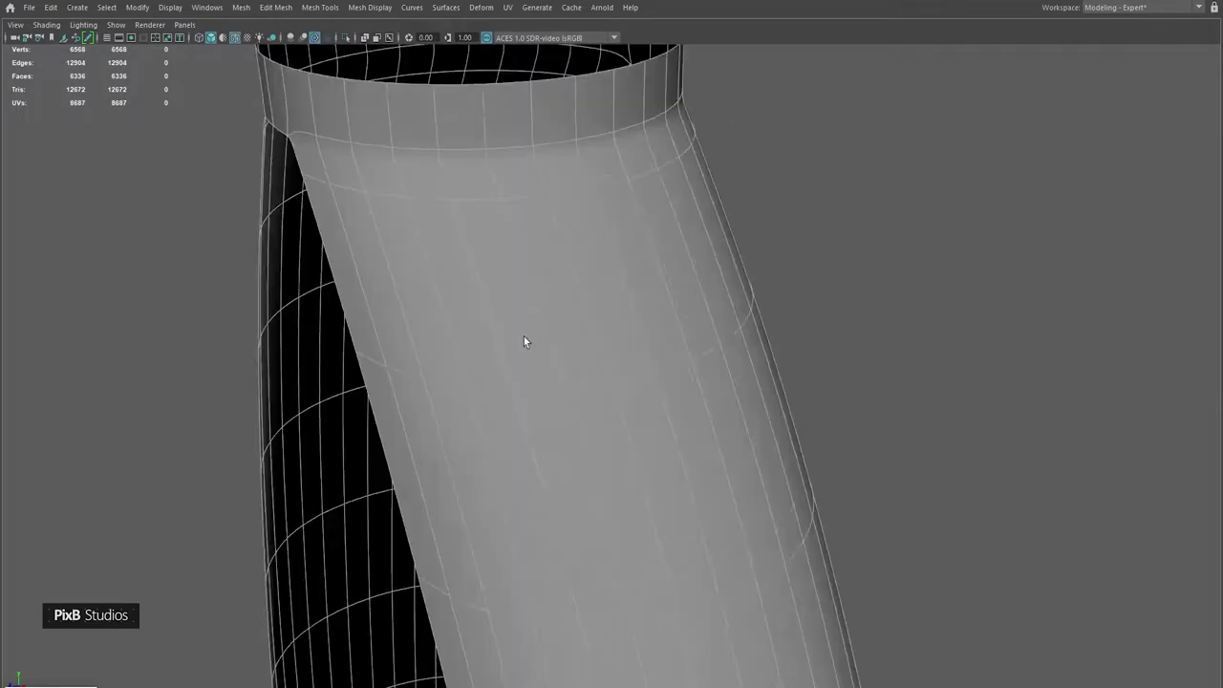
pyautogui.scroll(-5, 525, 341)
# - Bridge the two body strips across the bottle's front, first at the bottom edges and then along their facing side borders
pyautogui.click(600, 382)
pyautogui.keyDown('alt'); pyautogui.moveTo(528, 342); pyautogui.dragTo(600, 295); pyautogui.keyUp('alt')
pyautogui.keyDown('shift'); pyautogui.moveTo(614, 330); pyautogui.dragTo(609, 490, button='right'); pyautogui.keyUp('shift')
pyautogui.keyDown('alt'); pyautogui.moveTo(609, 490); pyautogui.dragTo(574, 332); pyautogui.keyUp('alt')
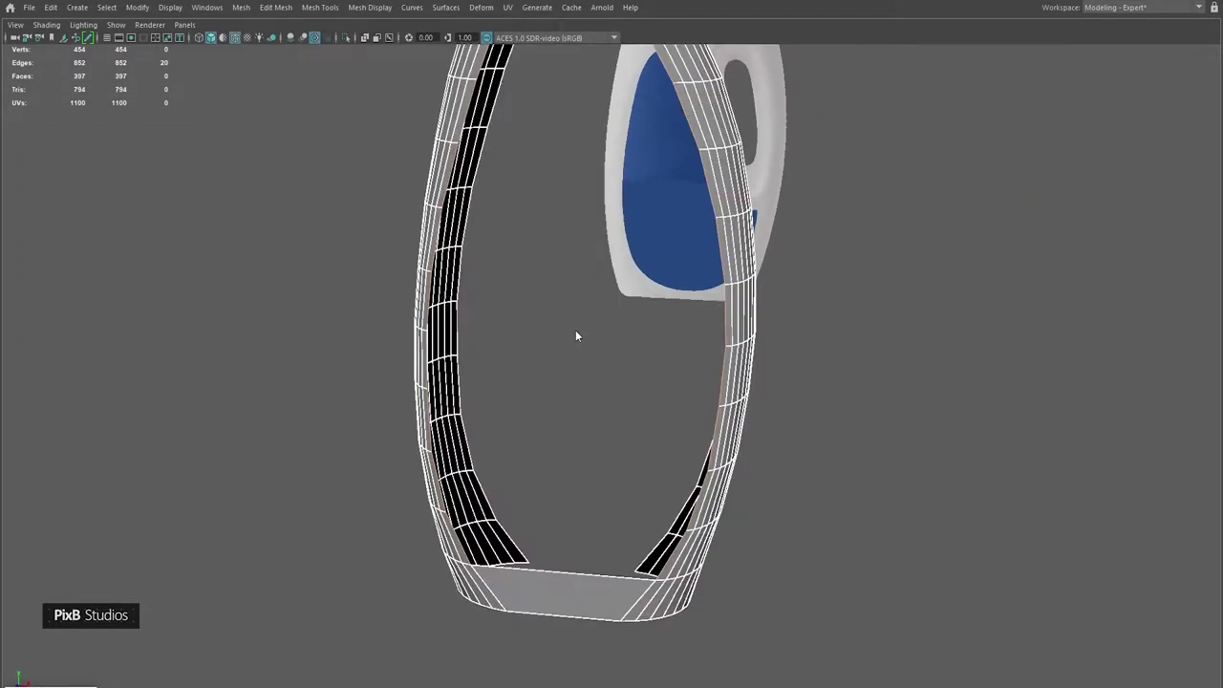
pyautogui.keyDown('shift'); pyautogui.moveTo(575, 329); pyautogui.dragTo(563, 503, button='right'); pyautogui.keyUp('shift')
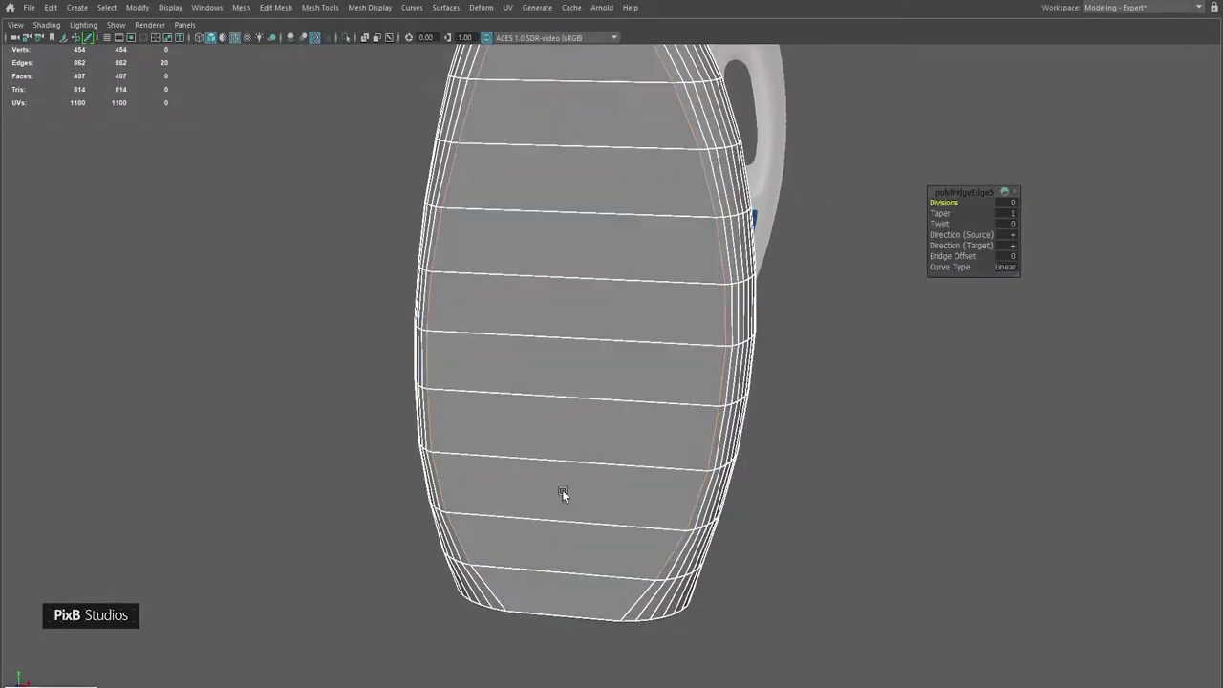
# - Cut a vertical edge loop down the middle of the bridged panel and bridge the open gap below the neck ring
pyautogui.keyDown('alt'); pyautogui.moveTo(563, 494); pyautogui.dragTo(617, 458); pyautogui.keyUp('alt')
pyautogui.press('F8')
pyautogui.keyDown('shift'); pyautogui.moveTo(621, 392); pyautogui.dragTo(638, 393, button='right'); pyautogui.keyUp('shift')
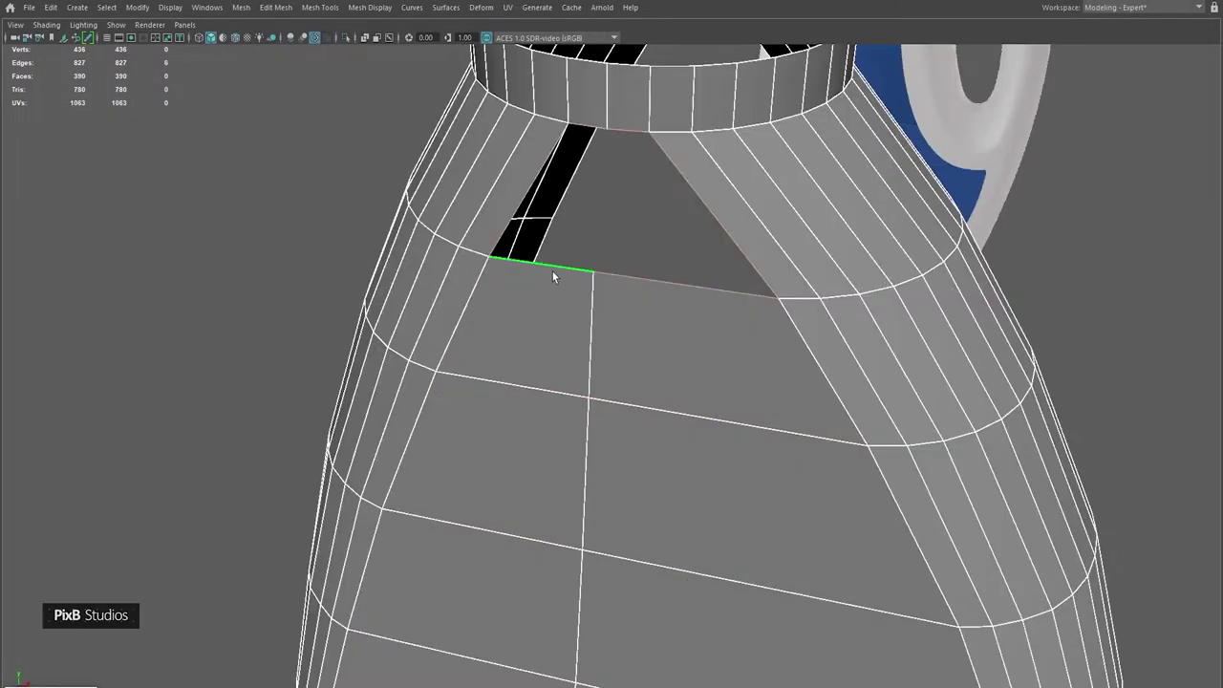
pyautogui.press('q')
pyautogui.keyDown('shift'); pyautogui.moveTo(746, 201); pyautogui.dragTo(739, 364, button='right'); pyautogui.keyUp('shift')
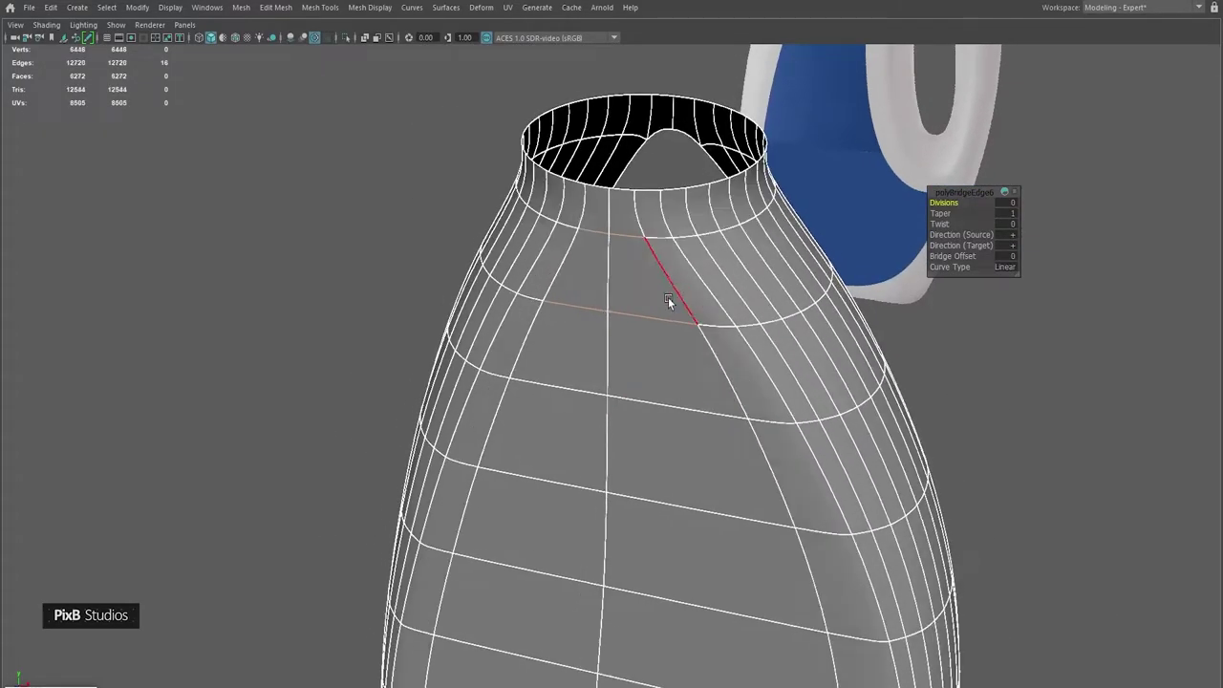
pyautogui.moveTo(650, 323); pyautogui.dragTo(670, 306, button='right')
# - Insert several vertical edge loops across the wide front panel between the two body strips
pyautogui.keyDown('alt'); pyautogui.moveTo(909, 399); pyautogui.dragTo(660, 396, button='right'); pyautogui.keyUp('alt')
pyautogui.keyDown('alt'); pyautogui.moveTo(660, 396); pyautogui.dragTo(589, 325); pyautogui.keyUp('alt')
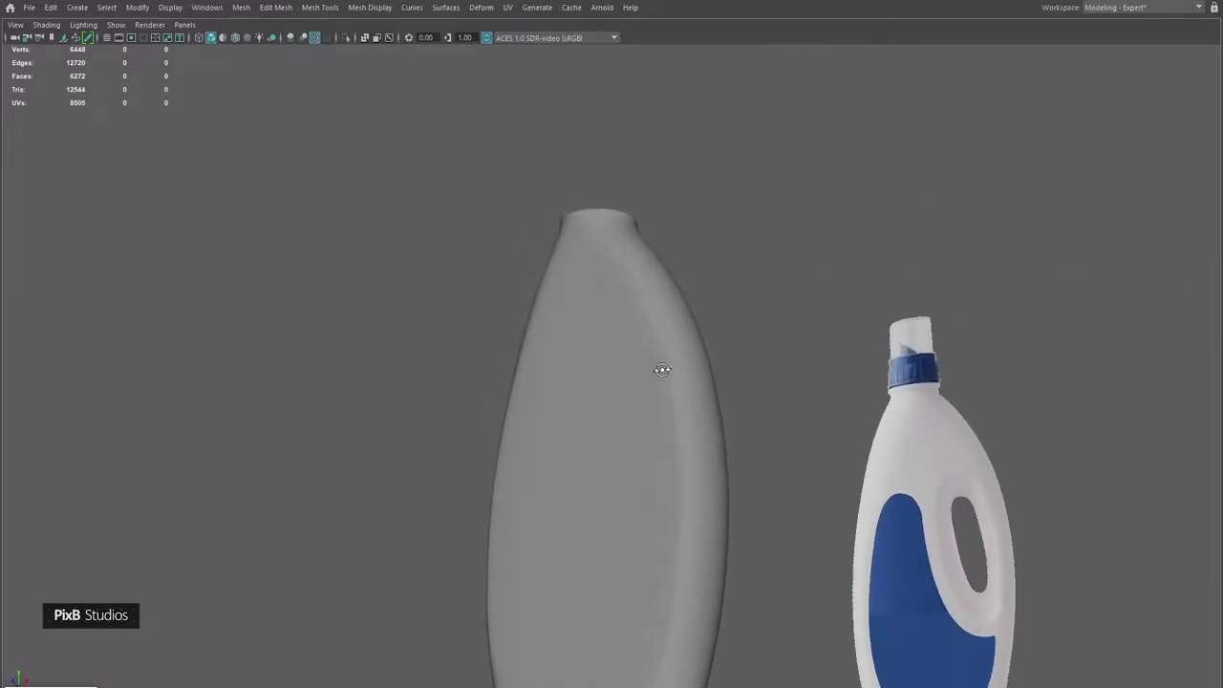
pyautogui.click(650, 334)
pyautogui.keyDown('alt'); pyautogui.moveTo(644, 320); pyautogui.dragTo(619, 324); pyautogui.keyUp('alt')
pyautogui.keyDown('alt'); pyautogui.moveTo(619, 323); pyautogui.dragTo(677, 370, button='right'); pyautogui.keyUp('alt')
pyautogui.moveTo(677, 322); pyautogui.dragTo(678, 248, button='right')
pyautogui.scroll(2, 626, 262)
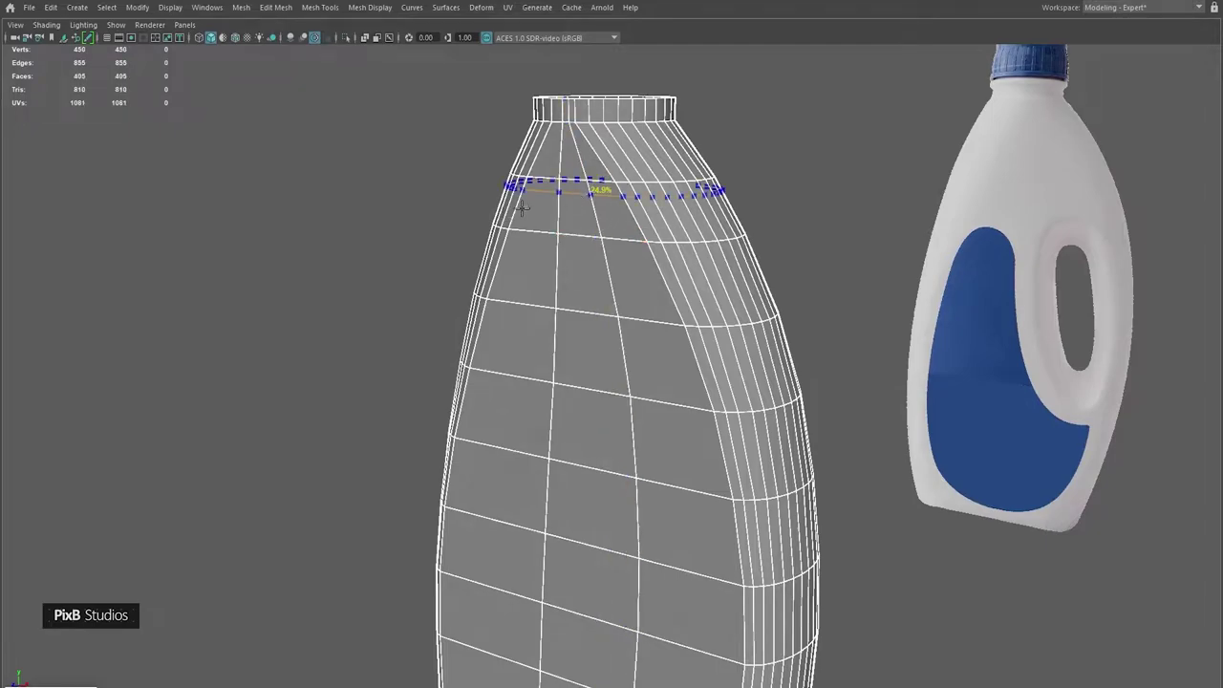
pyautogui.keyDown('alt'); pyautogui.moveTo(536, 245); pyautogui.dragTo(592, 243); pyautogui.keyUp('alt')
pyautogui.moveTo(729, 258); pyautogui.dragTo(745, 269)
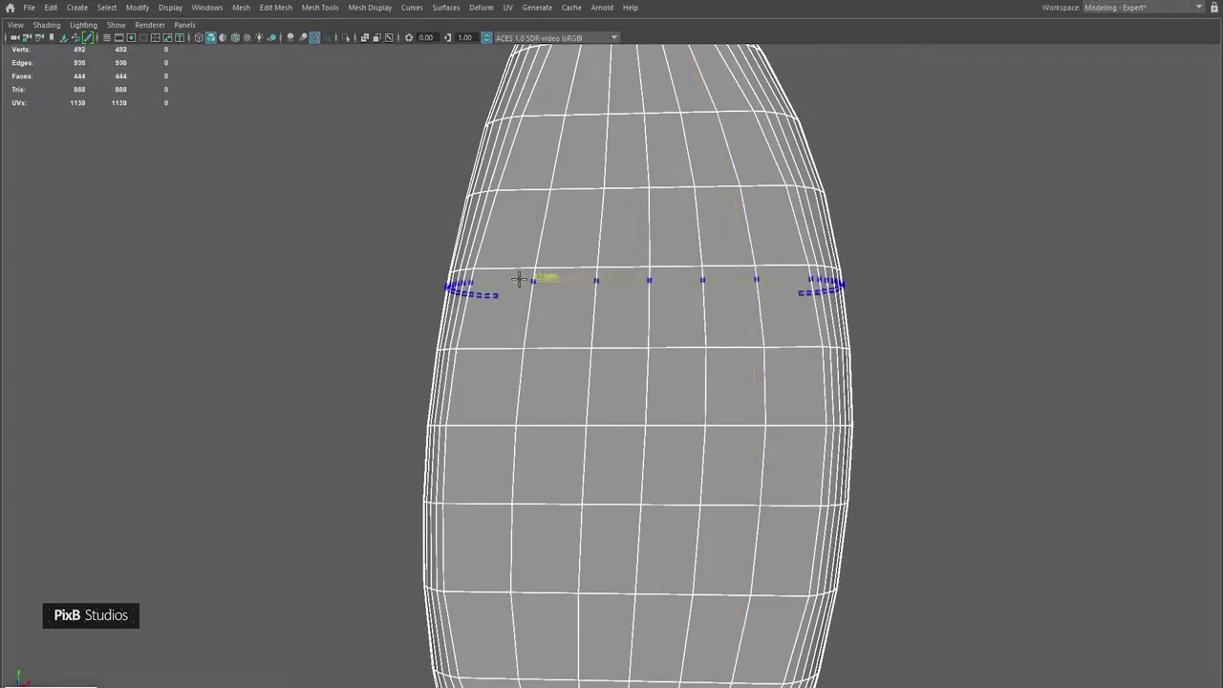
pyautogui.moveTo(503, 279); pyautogui.dragTo(506, 279)
pyautogui.keyDown('alt'); pyautogui.moveTo(516, 281); pyautogui.dragTo(566, 298); pyautogui.keyUp('alt')
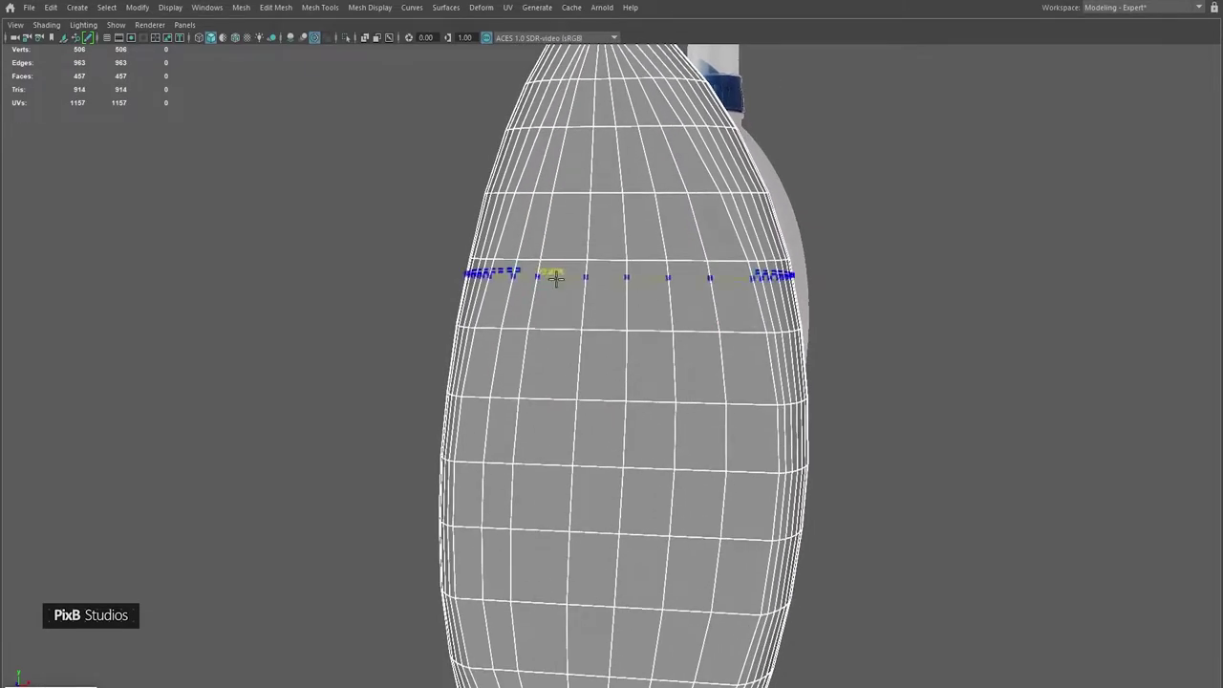
# - Detach the mesh along the central vertical edge loops on both narrow sides and delete the back half
pyautogui.scroll(-3, 655, 341)
pyautogui.moveTo(656, 325); pyautogui.dragTo(605, 278, button='right')
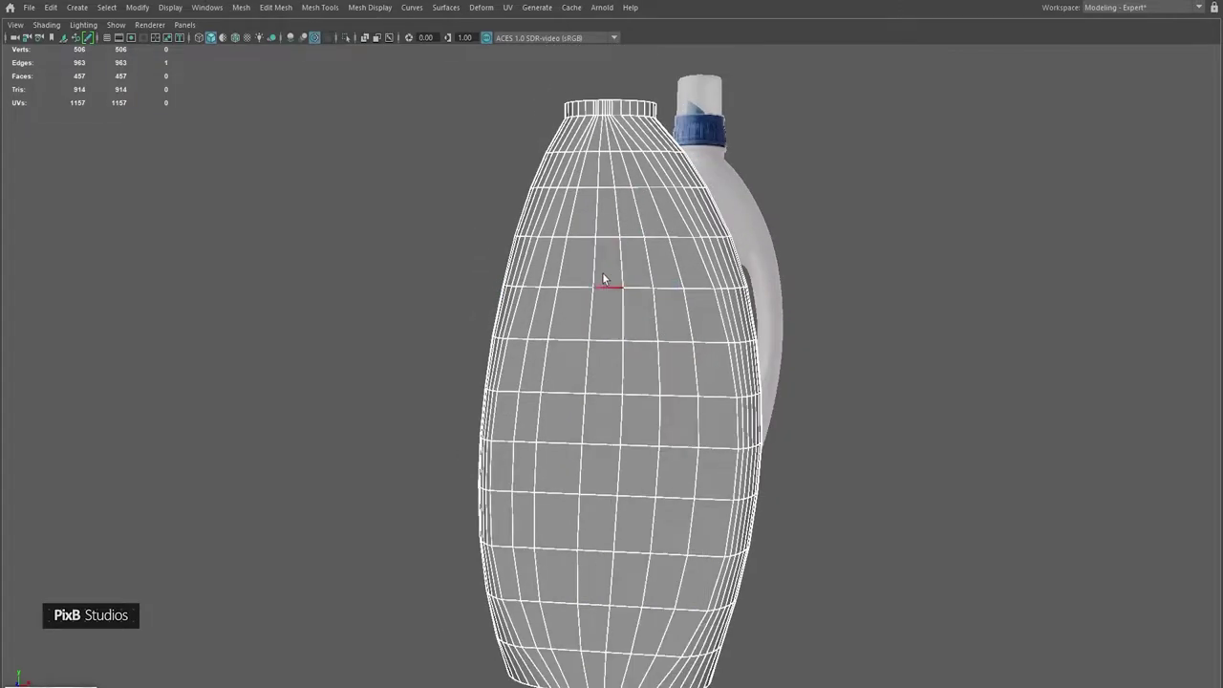
pyautogui.moveTo(698, 251)
pyautogui.keyDown('alt'); pyautogui.mouseDown()
pyautogui.moveTo(597, 287)
pyautogui.moveTo(715, 232)
pyautogui.moveTo(688, 250)
pyautogui.mouseUp(); pyautogui.keyUp('alt')
pyautogui.keyDown('shift'); pyautogui.moveTo(664, 256); pyautogui.dragTo(647, 406, button='right'); pyautogui.keyUp('shift')
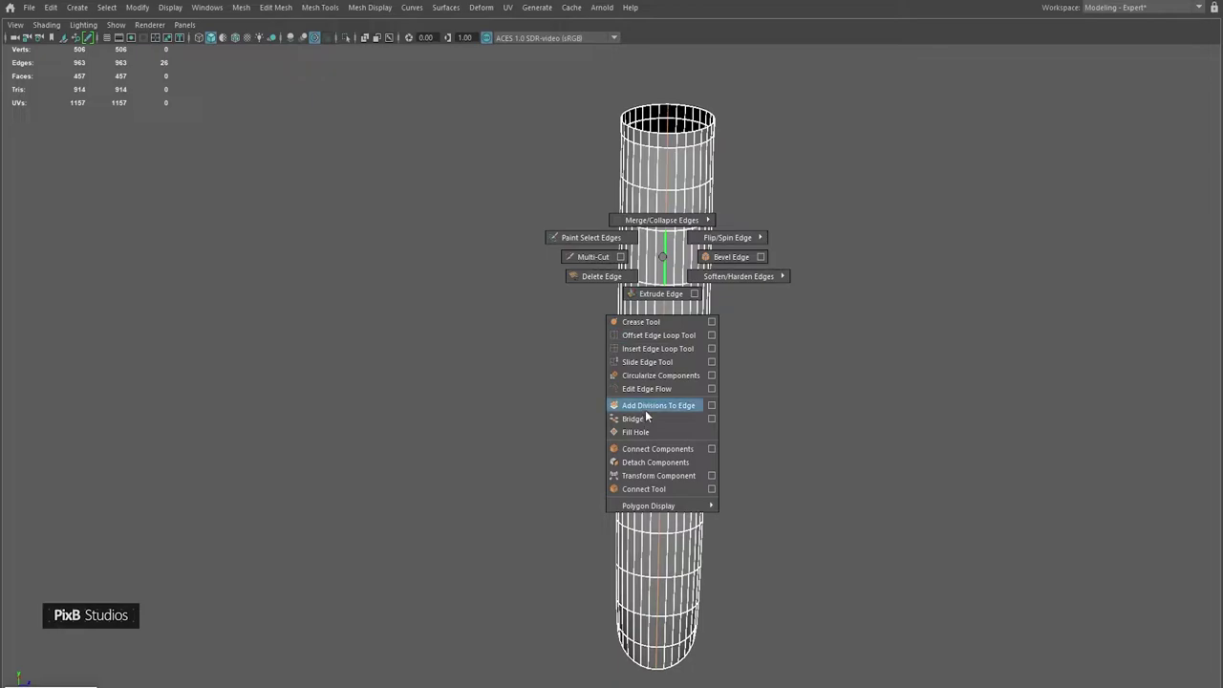
pyautogui.keyDown('shift'); pyautogui.moveTo(650, 466); pyautogui.dragTo(650, 466, button='right'); pyautogui.keyUp('shift')
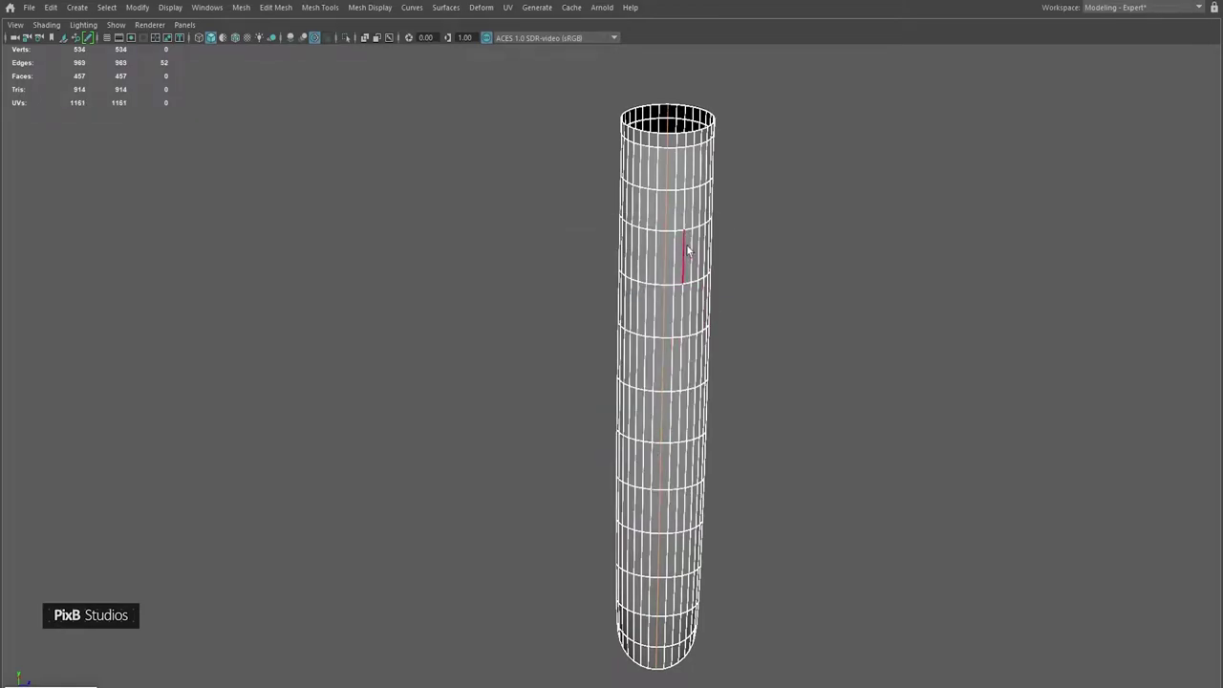
pyautogui.keyDown('alt'); pyautogui.moveTo(775, 249); pyautogui.dragTo(659, 256); pyautogui.keyUp('alt')
pyautogui.press('Delete')
# - Slide the vertical edge loops across the remaining front half to even out their spacing
pyautogui.scroll(5, 636, 262)
pyautogui.moveTo(630, 244); pyautogui.dragTo(584, 256, button='right')
pyautogui.keyDown('alt'); pyautogui.moveTo(585, 256); pyautogui.dragTo(610, 285); pyautogui.keyUp('alt')
pyautogui.scroll(3, 676, 300)
pyautogui.doubleClick(644, 256)
pyautogui.keyDown('shift'); pyautogui.moveTo(554, 301); pyautogui.dragTo(477, 277, button='right'); pyautogui.keyUp('shift')
pyautogui.moveTo(425, 256); pyautogui.dragTo(527, 292, button='middle')
pyautogui.scroll(-5, 600, 303)
pyautogui.keyDown('alt'); pyautogui.moveTo(603, 300); pyautogui.dragTo(633, 301); pyautogui.keyUp('alt')
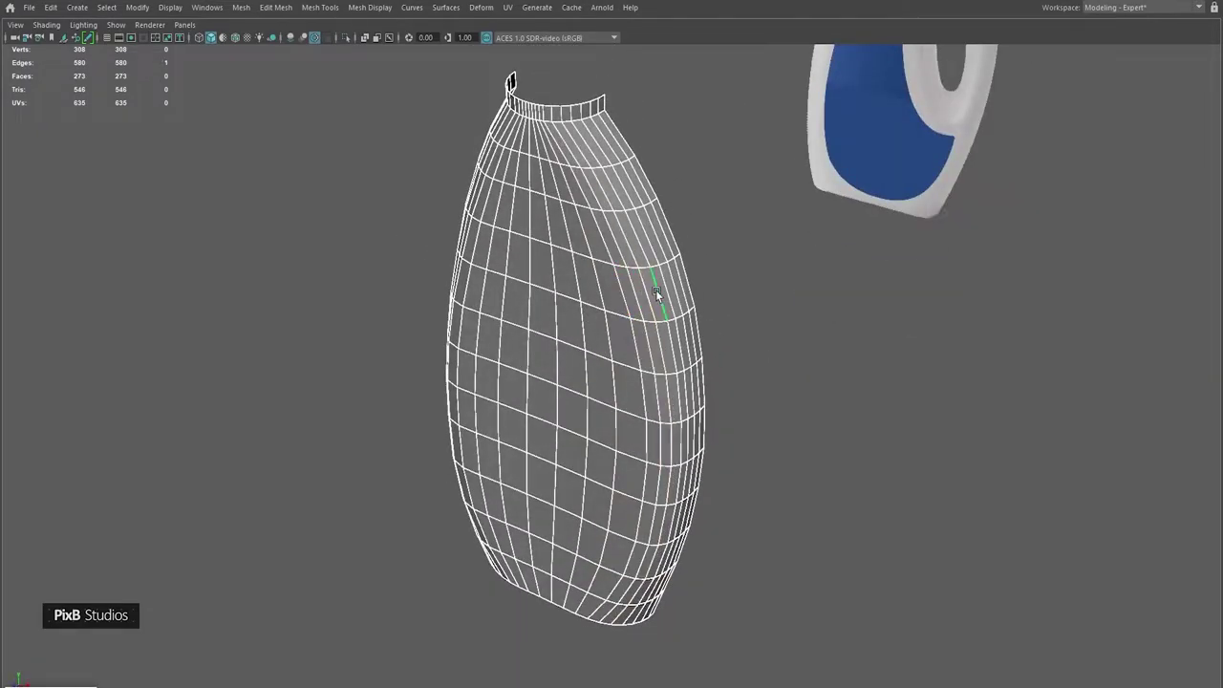
pyautogui.doubleClick(606, 298)
pyautogui.keyDown('alt'); pyautogui.moveTo(510, 250); pyautogui.dragTo(669, 273); pyautogui.keyUp('alt')
pyautogui.doubleClick(573, 268)
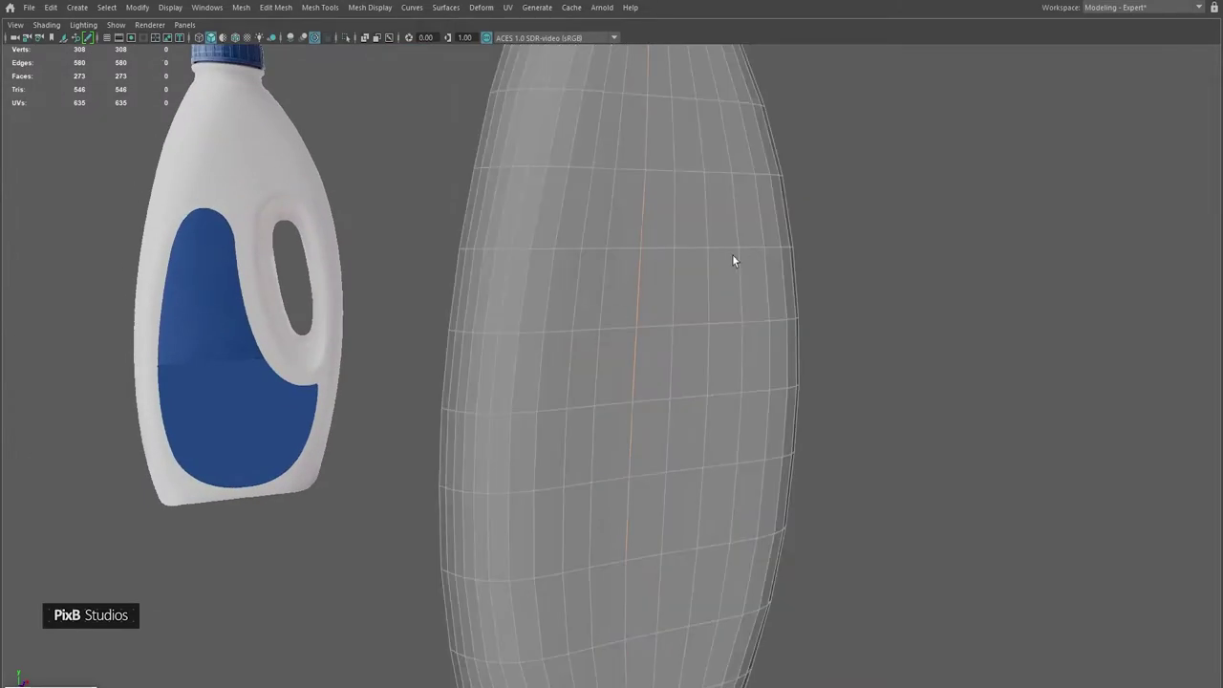
# - Bevel the horizontal edge loop where the neck meets the shoulder, using a fraction of 0.5 and 2 segments
pyautogui.keyDown('alt'); pyautogui.moveTo(732, 258); pyautogui.dragTo(537, 268); pyautogui.keyUp('alt')
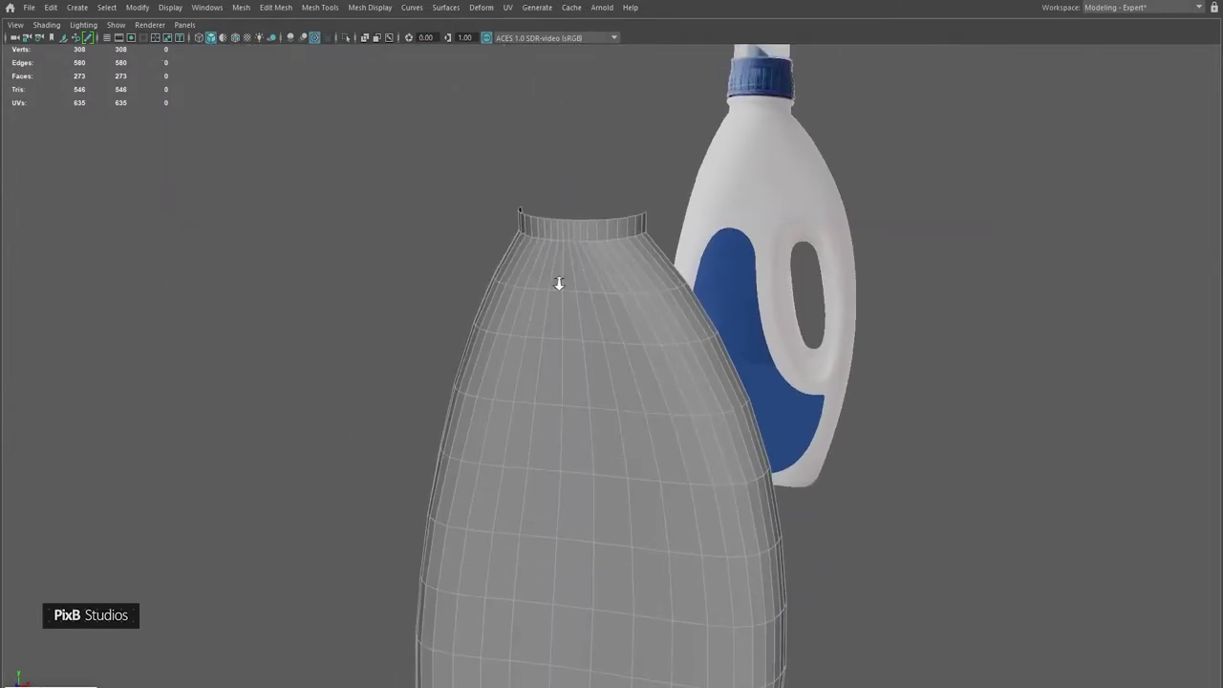
pyautogui.keyDown('alt'); pyautogui.moveTo(537, 268); pyautogui.dragTo(726, 388, button='right'); pyautogui.keyUp('alt')
pyautogui.press('F10')
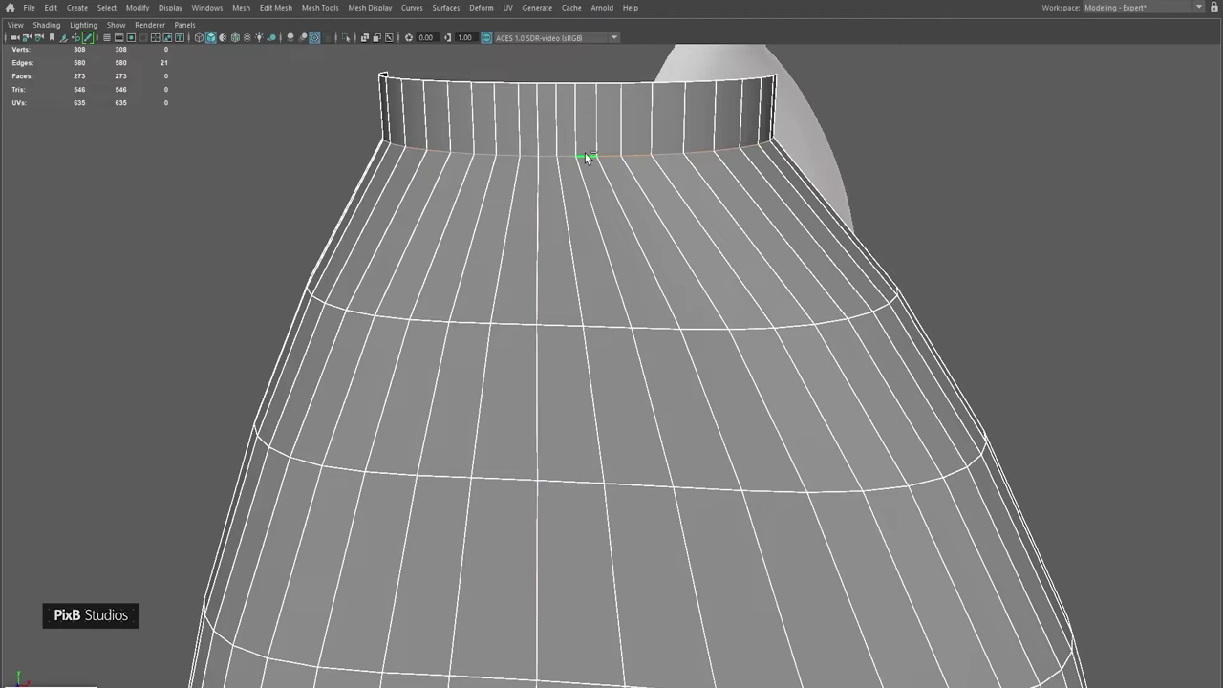
pyautogui.hotkey('ctrl', 'b')
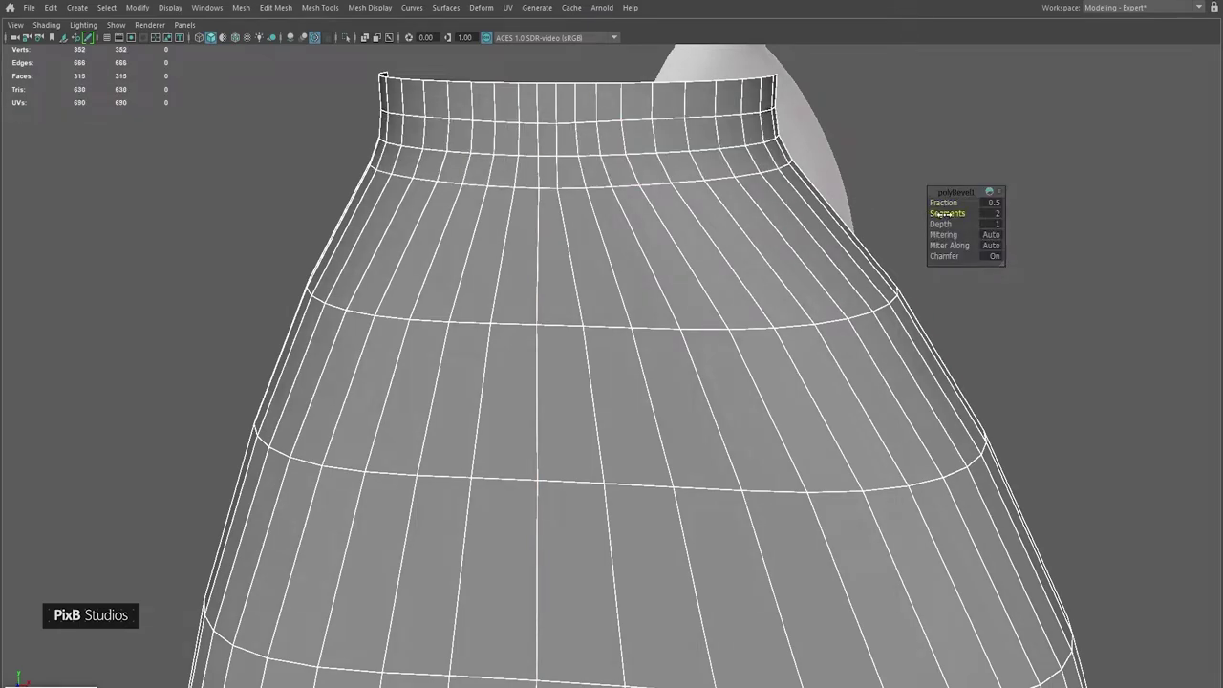
# - Tighten the bevel at the junction of neck and shoulder by reducing its fraction to about 0.08
pyautogui.moveTo(888, 204); pyautogui.dragTo(756, 202)
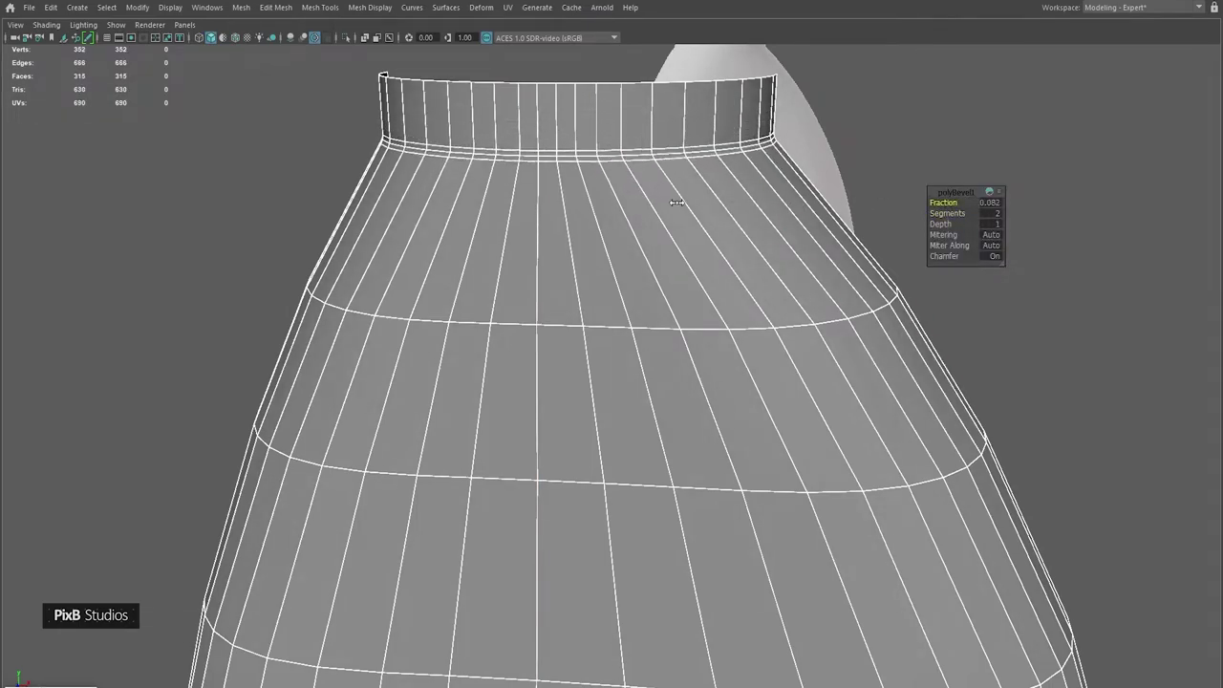
pyautogui.scroll(-5, 621, 245)
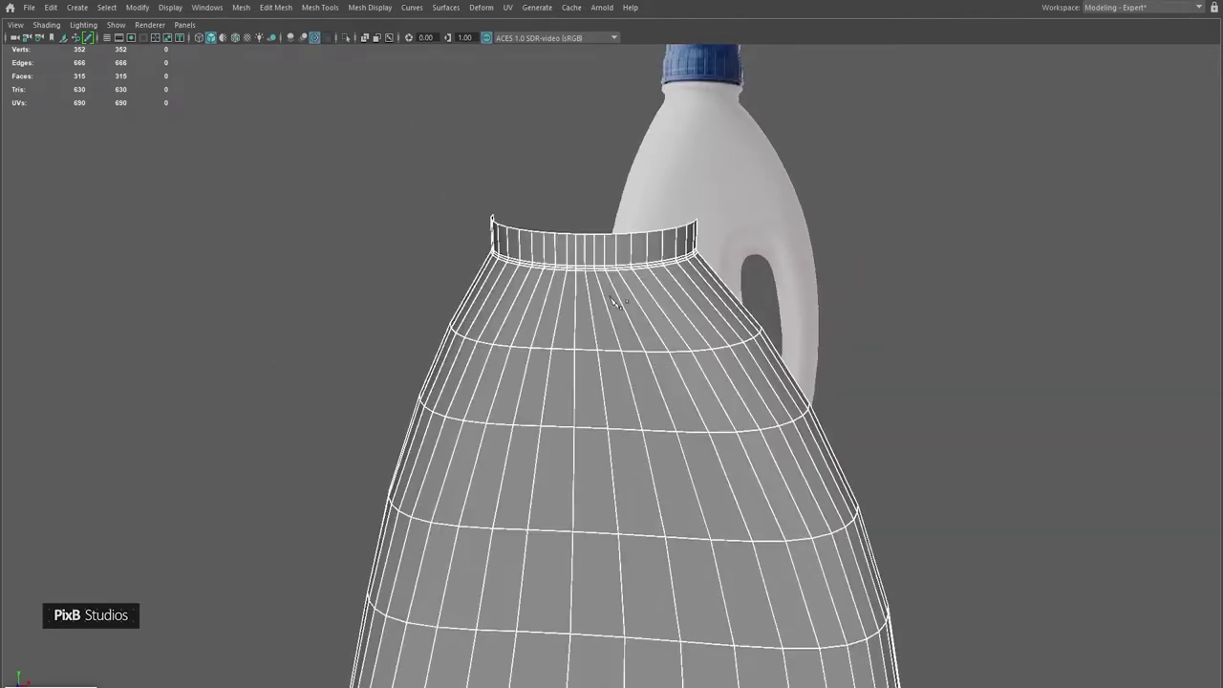
# - Insert horizontal edge loops between the existing rows along the height of the front half
pyautogui.click(626, 373)
pyautogui.keyDown('alt'); pyautogui.moveTo(626, 374); pyautogui.dragTo(646, 350); pyautogui.keyUp('alt')
pyautogui.click(668, 461)
pyautogui.scroll(3, 633, 275)
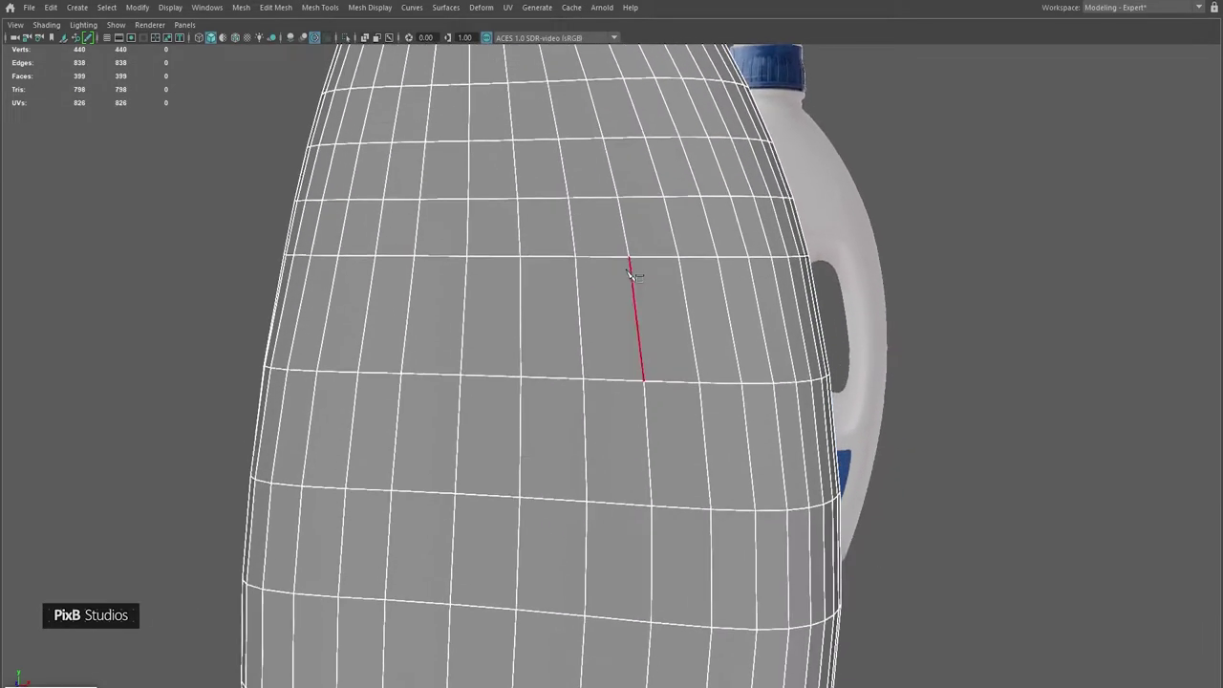
pyautogui.click(647, 421)
pyautogui.keyDown('alt'); pyautogui.moveTo(647, 420); pyautogui.dragTo(567, 281); pyautogui.keyUp('alt')
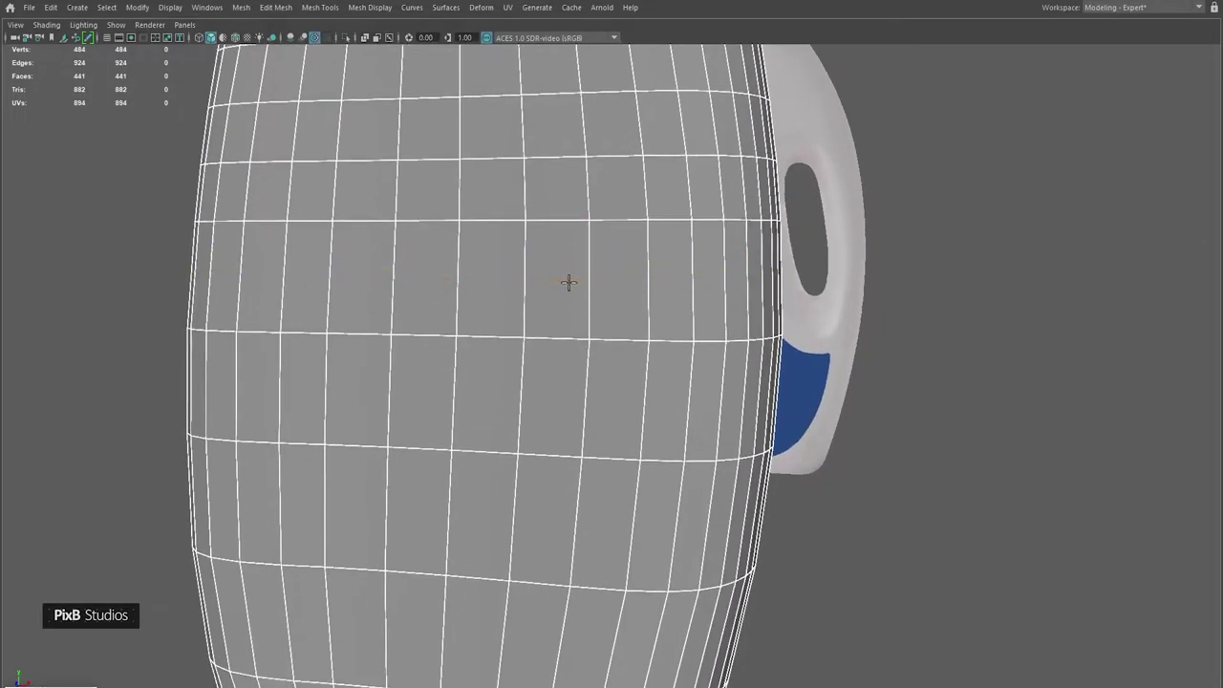
pyautogui.scroll(-2, 576, 495)
pyautogui.moveTo(573, 382); pyautogui.dragTo(542, 532)
pyautogui.keyDown('alt'); pyautogui.moveTo(580, 328); pyautogui.dragTo(571, 411); pyautogui.keyUp('alt')
# - Apply Edit Edge Flow to the horizontal edge loops from the base up to the shoulder
pyautogui.rightClick(562, 330)
pyautogui.moveTo(561, 330)
pyautogui.keyDown('alt'); pyautogui.mouseDown()
pyautogui.moveTo(570, 197)
pyautogui.moveTo(551, 320)
pyautogui.mouseUp(); pyautogui.keyUp('alt')
pyautogui.keyDown('shift'); pyautogui.moveTo(551, 332); pyautogui.dragTo(528, 453, button='right'); pyautogui.keyUp('shift')
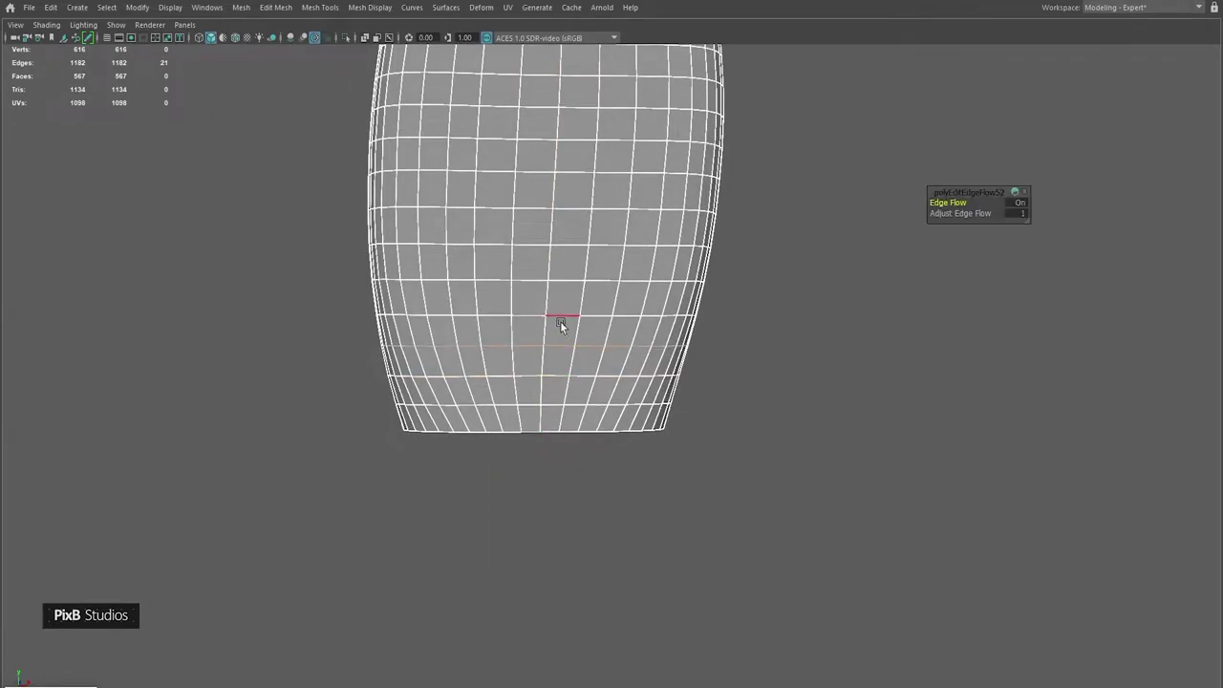
pyautogui.doubleClick(566, 279)
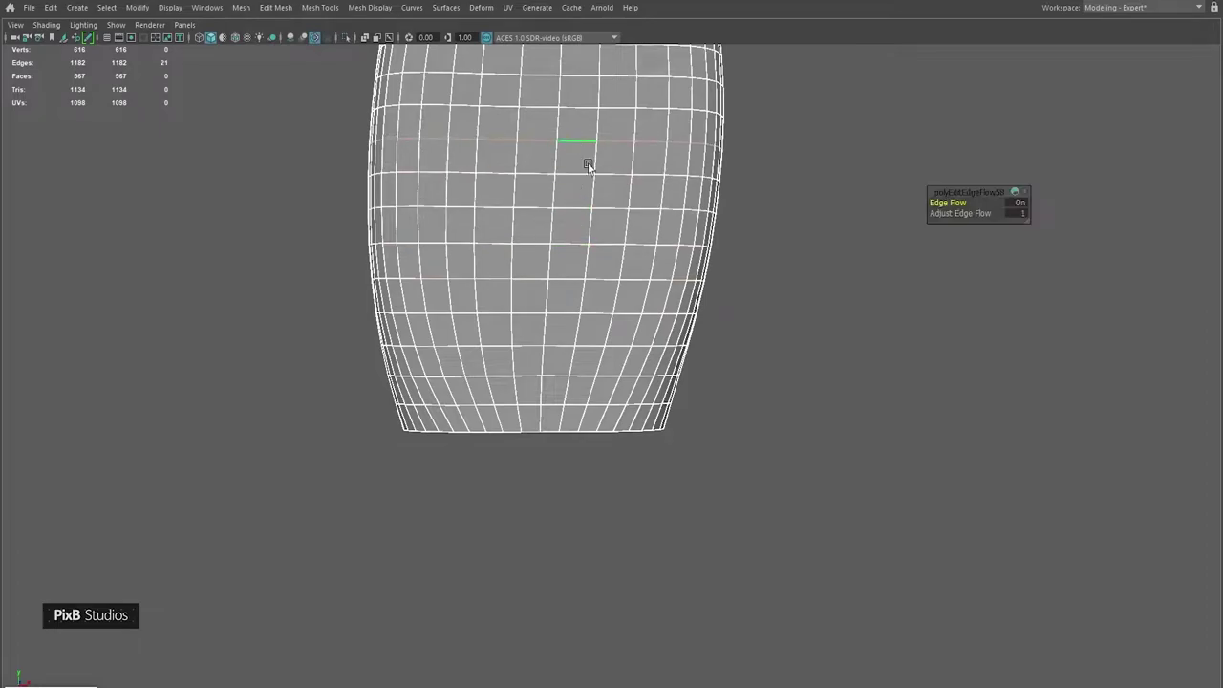
pyautogui.keyDown('alt'); pyautogui.moveTo(575, 135); pyautogui.dragTo(554, 284); pyautogui.keyUp('alt')
pyautogui.keyDown('alt'); pyautogui.moveTo(552, 150); pyautogui.dragTo(544, 251); pyautogui.keyUp('alt')
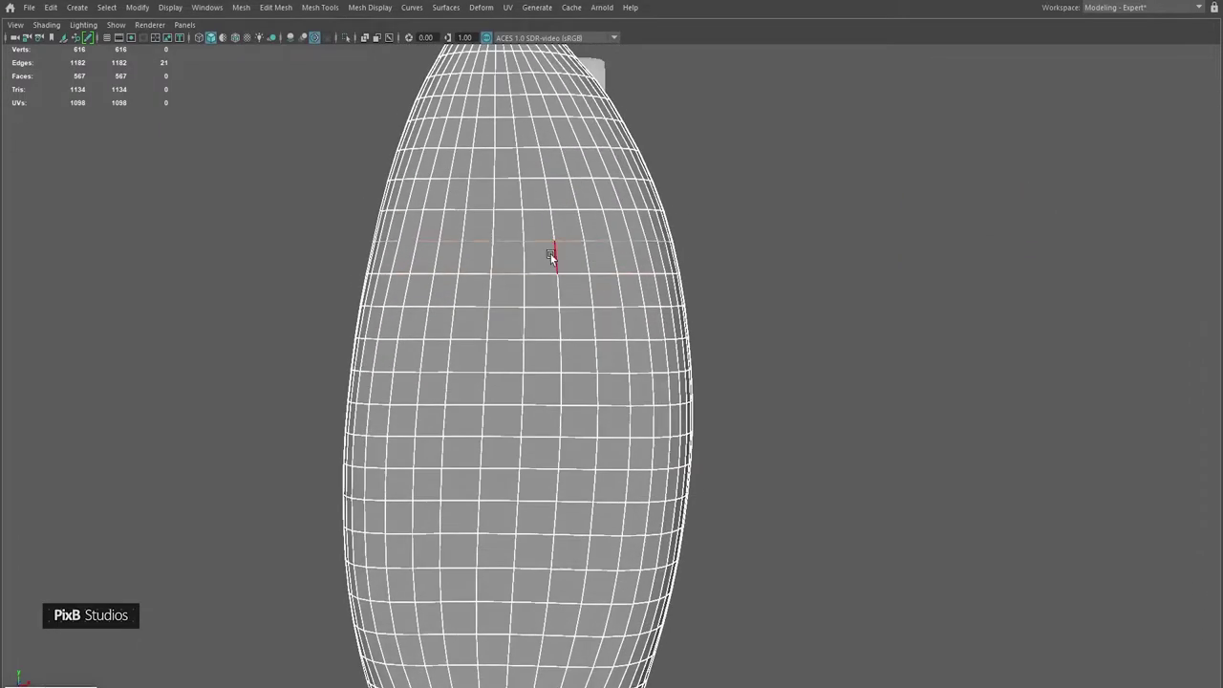
pyautogui.keyDown('alt'); pyautogui.moveTo(513, 89); pyautogui.dragTo(596, 265); pyautogui.keyUp('alt')
pyautogui.keyDown('shift'); pyautogui.moveTo(596, 265); pyautogui.dragTo(667, 229, button='right'); pyautogui.keyUp('shift')
# - Apply Edit Edge Flow to the vertical edge loops along the curved side of the front half
pyautogui.moveTo(667, 230)
pyautogui.keyDown('alt'); pyautogui.mouseDown()
pyautogui.moveTo(668, 325)
pyautogui.moveTo(589, 314)
pyautogui.moveTo(634, 316)
pyautogui.moveTo(752, 237)
pyautogui.moveTo(519, 251)
pyautogui.mouseUp(); pyautogui.keyUp('alt')
pyautogui.keyDown('alt'); pyautogui.moveTo(519, 251); pyautogui.dragTo(627, 325, button='right'); pyautogui.keyUp('alt')
pyautogui.keyDown('alt'); pyautogui.moveTo(628, 325); pyautogui.dragTo(713, 407); pyautogui.keyUp('alt')
pyautogui.doubleClick(712, 323)
pyautogui.keyDown('shift'); pyautogui.moveTo(712, 323); pyautogui.dragTo(678, 307, button='right'); pyautogui.keyUp('shift')
pyautogui.doubleClick(604, 306)
pyautogui.press('g')
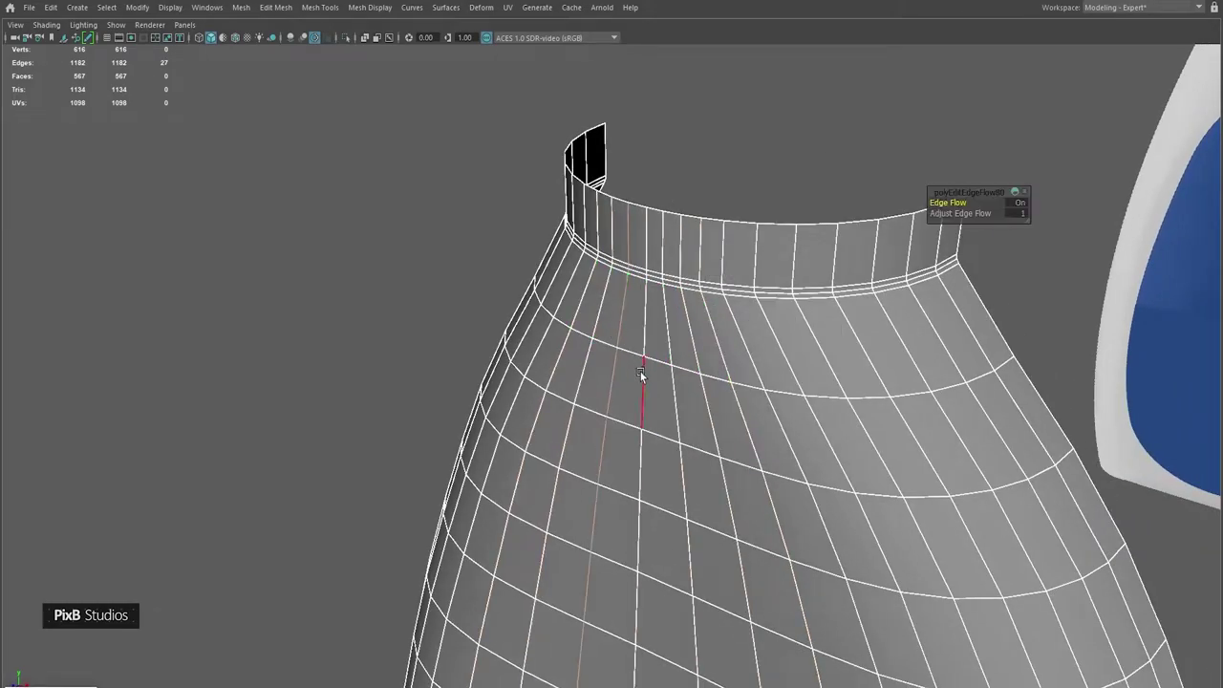
# - Mirror the smooth-previewed front half along Z with Object axis position, merged borders and a reduced merge threshold
pyautogui.press('F8')
pyautogui.press('3')
pyautogui.keyDown('alt'); pyautogui.moveTo(770, 250); pyautogui.dragTo(734, 325, button='right'); pyautogui.keyUp('alt')
pyautogui.keyDown('alt'); pyautogui.moveTo(734, 325); pyautogui.dragTo(781, 262); pyautogui.keyUp('alt')
pyautogui.click(702, 328)
pyautogui.keyDown('alt'); pyautogui.moveTo(701, 328); pyautogui.dragTo(675, 336, button='middle'); pyautogui.keyUp('alt')
pyautogui.keyDown('alt'); pyautogui.moveTo(676, 337); pyautogui.dragTo(684, 322); pyautogui.keyUp('alt')
pyautogui.keyDown('shift'); pyautogui.moveTo(707, 108); pyautogui.dragTo(712, 253, button='right'); pyautogui.keyUp('shift')
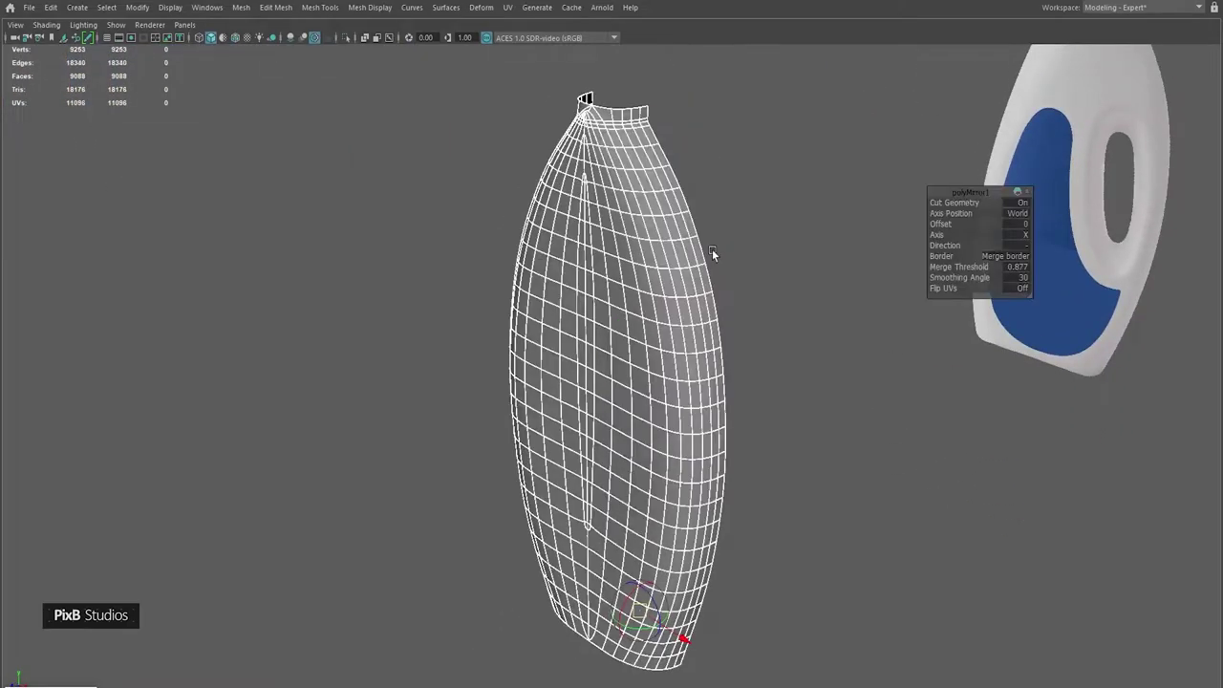
pyautogui.click(1041, 233)
pyautogui.click(1024, 234)
pyautogui.click(1021, 256)
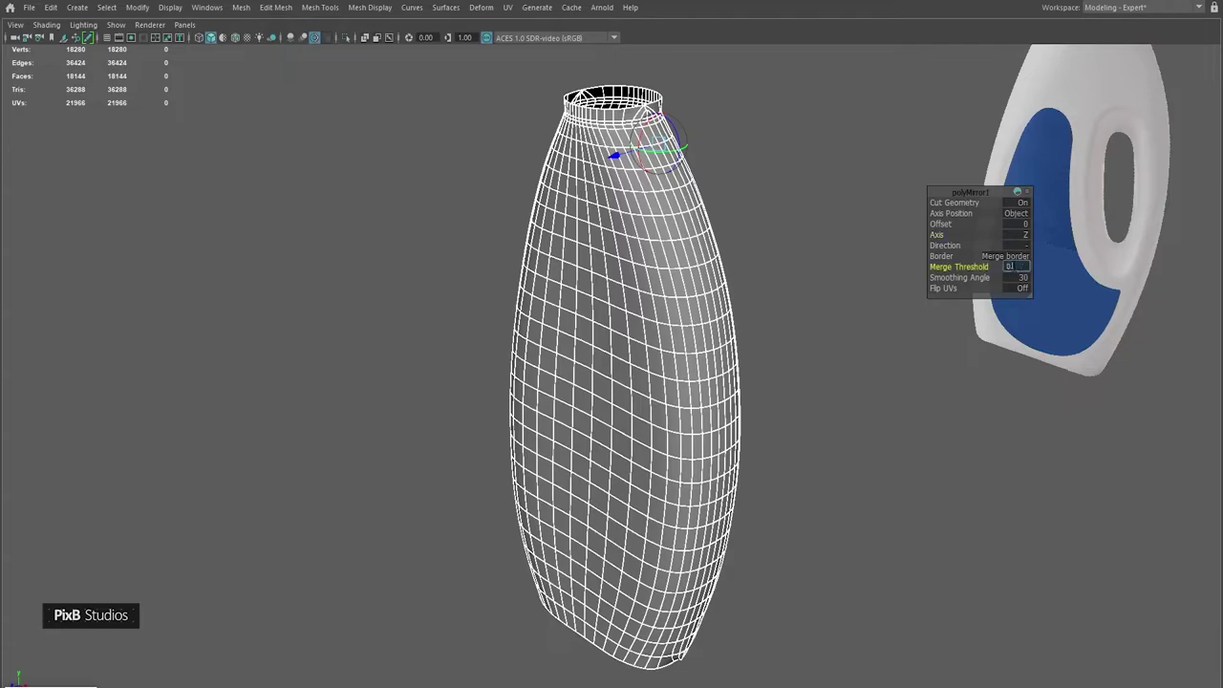
pyautogui.press('Return')
# - Examine the mirrored bottle body from several sides in smooth preview
pyautogui.moveTo(783, 276)
pyautogui.keyDown('alt'); pyautogui.mouseDown()
pyautogui.moveTo(779, 177)
pyautogui.moveTo(837, 290)
pyautogui.moveTo(679, 284)
pyautogui.moveTo(821, 123)
pyautogui.moveTo(674, 284)
pyautogui.moveTo(652, 248)
pyautogui.moveTo(658, 128)
pyautogui.moveTo(641, 108)
pyautogui.moveTo(704, 354)
pyautogui.moveTo(745, 264)
pyautogui.moveTo(663, 347)
pyautogui.moveTo(743, 360)
pyautogui.moveTo(709, 355)
pyautogui.mouseUp(); pyautogui.keyUp('alt')
pyautogui.press('5')
pyautogui.click(822, 123)
pyautogui.click(704, 354)
pyautogui.click(945, 166)
pyautogui.keyDown('alt'); pyautogui.moveTo(944, 166); pyautogui.dragTo(936, 232); pyautogui.keyUp('alt')
pyautogui.keyDown('alt'); pyautogui.moveTo(756, 257); pyautogui.dragTo(636, 240); pyautogui.keyUp('alt')
pyautogui.click(582, 245)
# - Assign a new Phong material to the bottle body, keeping its default attributes
pyautogui.moveTo(644, 196); pyautogui.dragTo(601, 406, button='right')
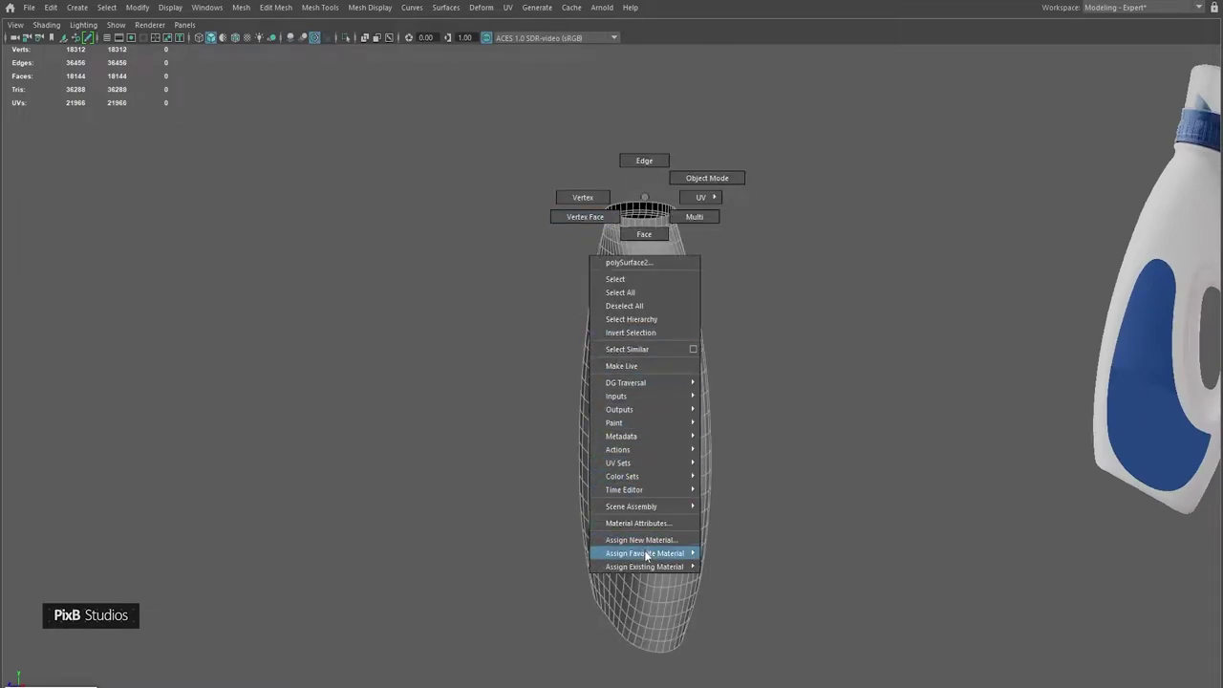
pyautogui.moveTo(646, 552); pyautogui.dragTo(638, 539, button='right')
pyautogui.click(540, 362)
pyautogui.rightClick(628, 338)
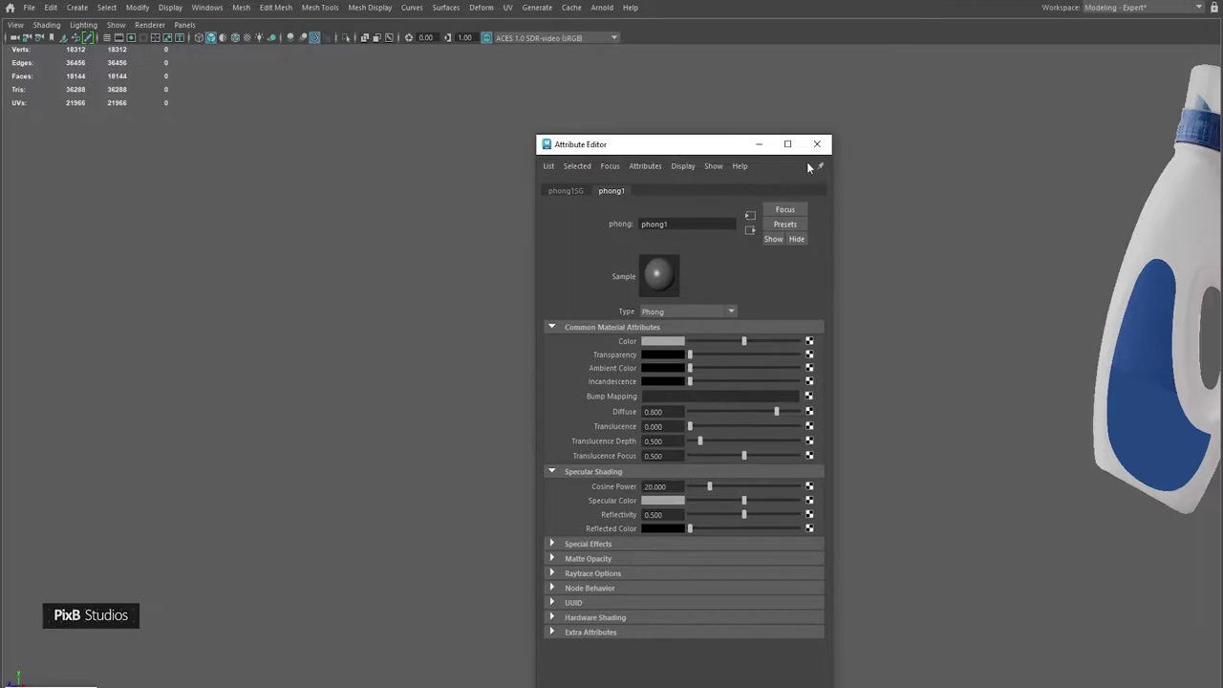
pyautogui.click(816, 143)
pyautogui.moveTo(639, 309); pyautogui.dragTo(852, 178, button='right')
pyautogui.keyDown('alt'); pyautogui.moveTo(754, 230); pyautogui.dragTo(786, 197); pyautogui.keyUp('alt')
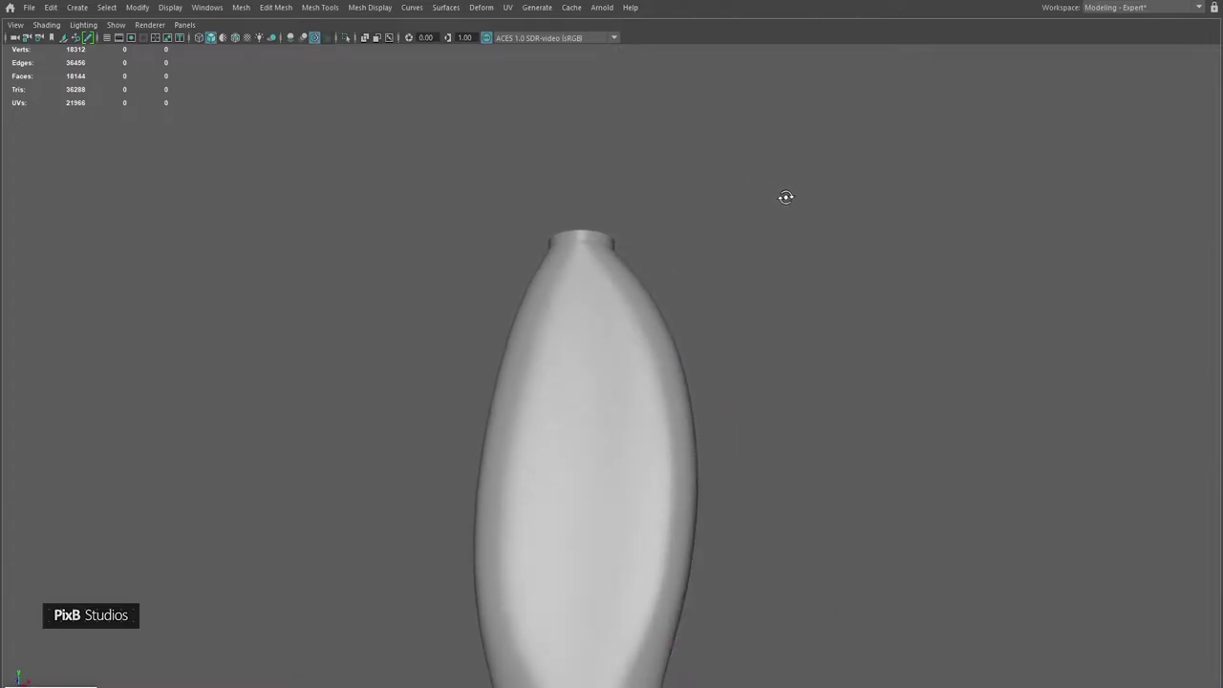
# - Select seven adjacent vertical face strips down the middle of the bottle's wide side
pyautogui.click(593, 247)
pyautogui.hotkey('ctrl', 'h')
pyautogui.moveTo(594, 264); pyautogui.dragTo(592, 299, button='right')
pyautogui.scroll(8, 690, 276)
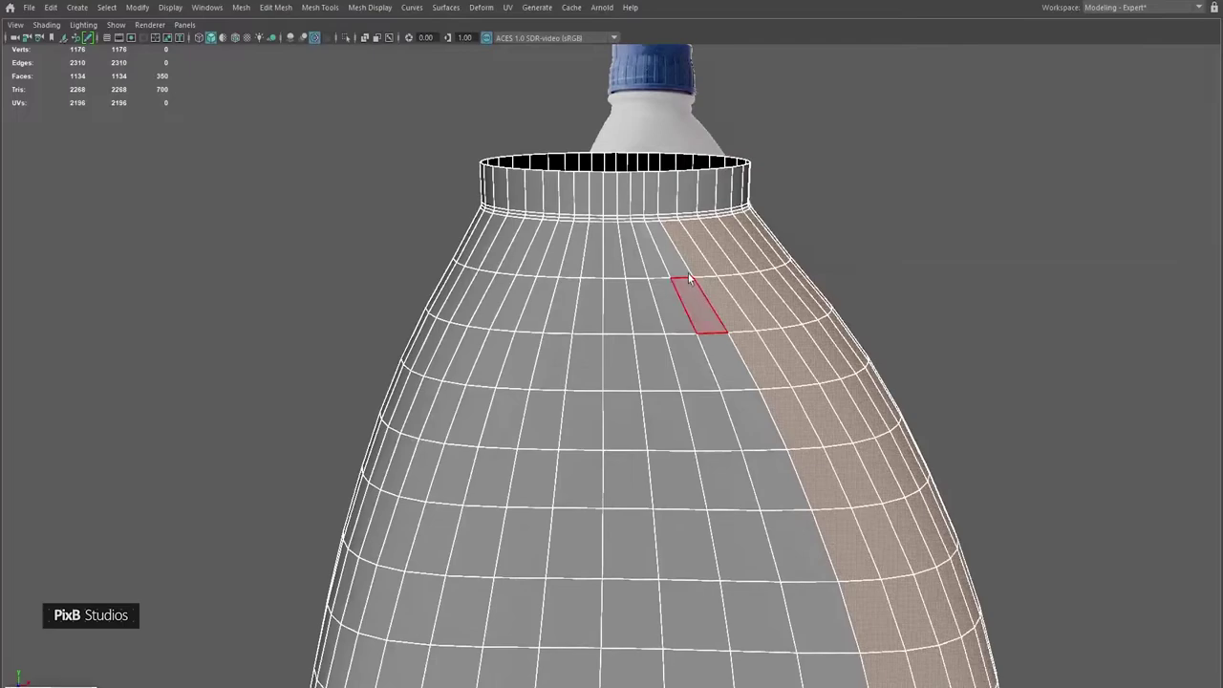
pyautogui.click(690, 276)
pyautogui.keyDown('shift'); pyautogui.doubleClick(668, 302); pyautogui.keyUp('shift')
pyautogui.keyDown('shift'); pyautogui.doubleClick(657, 288); pyautogui.keyUp('shift')
pyautogui.keyDown('shift'); pyautogui.doubleClick(631, 277); pyautogui.keyUp('shift')
pyautogui.keyDown('shift'); pyautogui.doubleClick(617, 303); pyautogui.keyUp('shift')
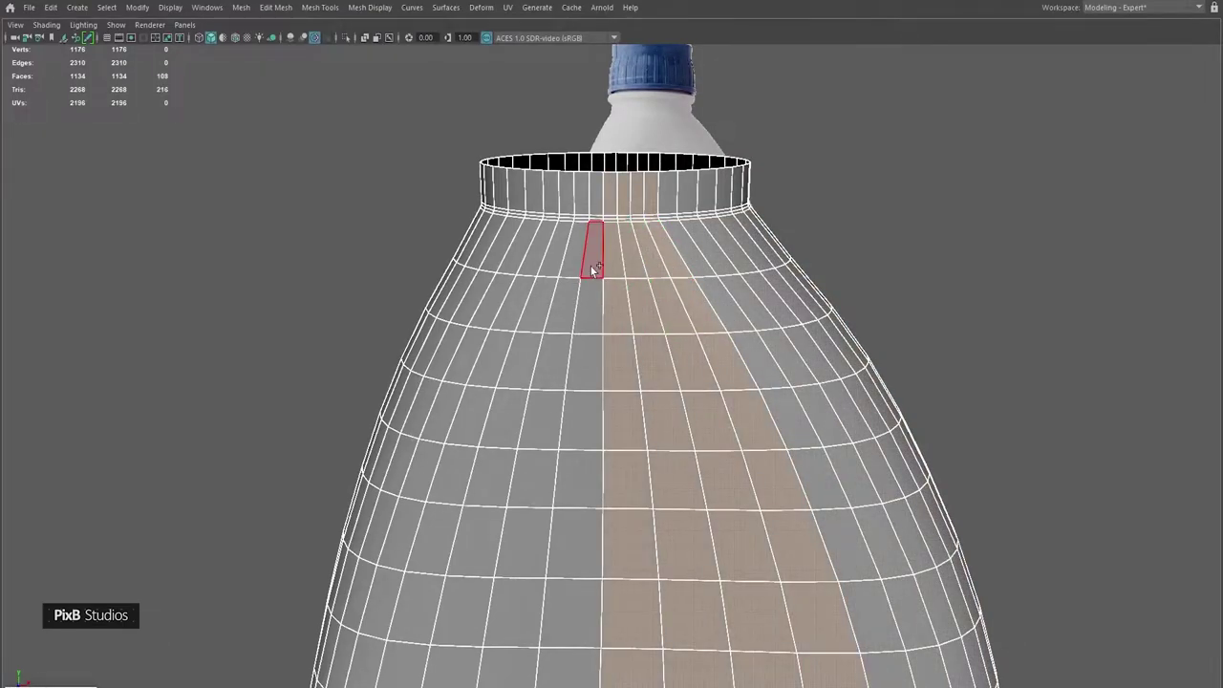
pyautogui.keyDown('shift'); pyautogui.doubleClick(582, 299); pyautogui.keyUp('shift')
pyautogui.keyDown('shift'); pyautogui.doubleClick(565, 298); pyautogui.keyUp('shift')
pyautogui.keyDown('shift'); pyautogui.doubleClick(538, 303); pyautogui.keyUp('shift')
# - Remove the neck, bevel and top shoulder row faces from the wide-side face selection
pyautogui.keyDown('alt'); pyautogui.moveTo(538, 309); pyautogui.dragTo(712, 291); pyautogui.keyUp('alt')
pyautogui.click(713, 292)
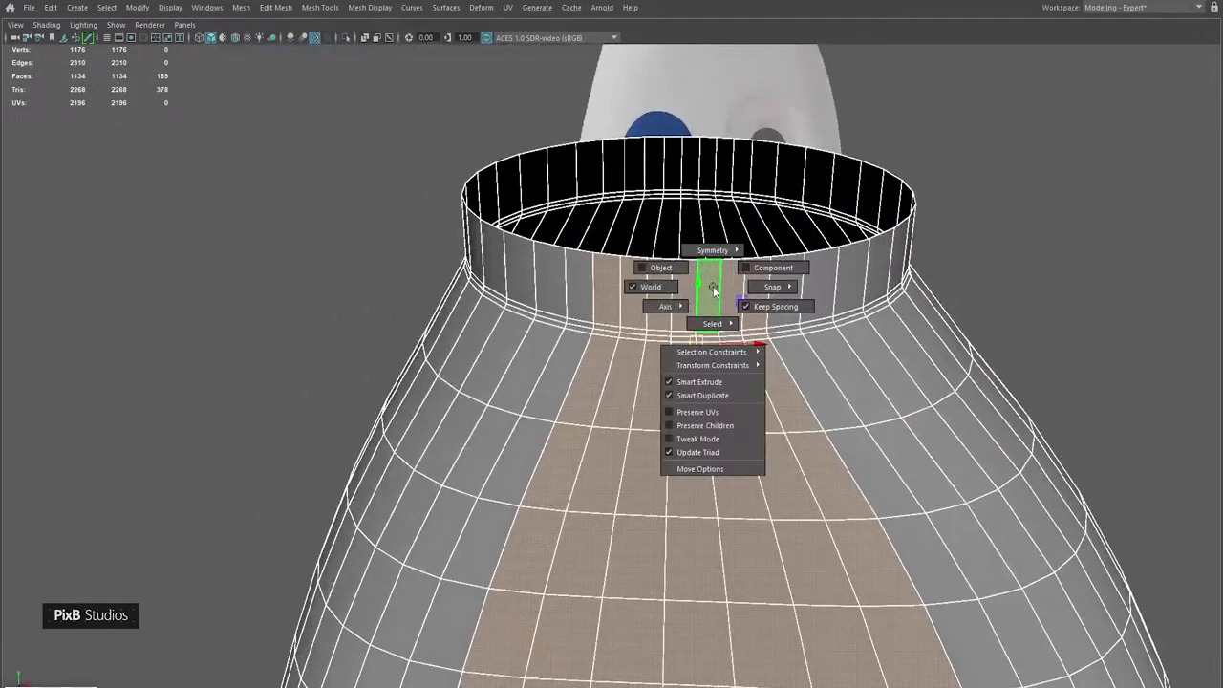
pyautogui.moveTo(516, 211); pyautogui.dragTo(781, 313)
pyautogui.scroll(5, 586, 267)
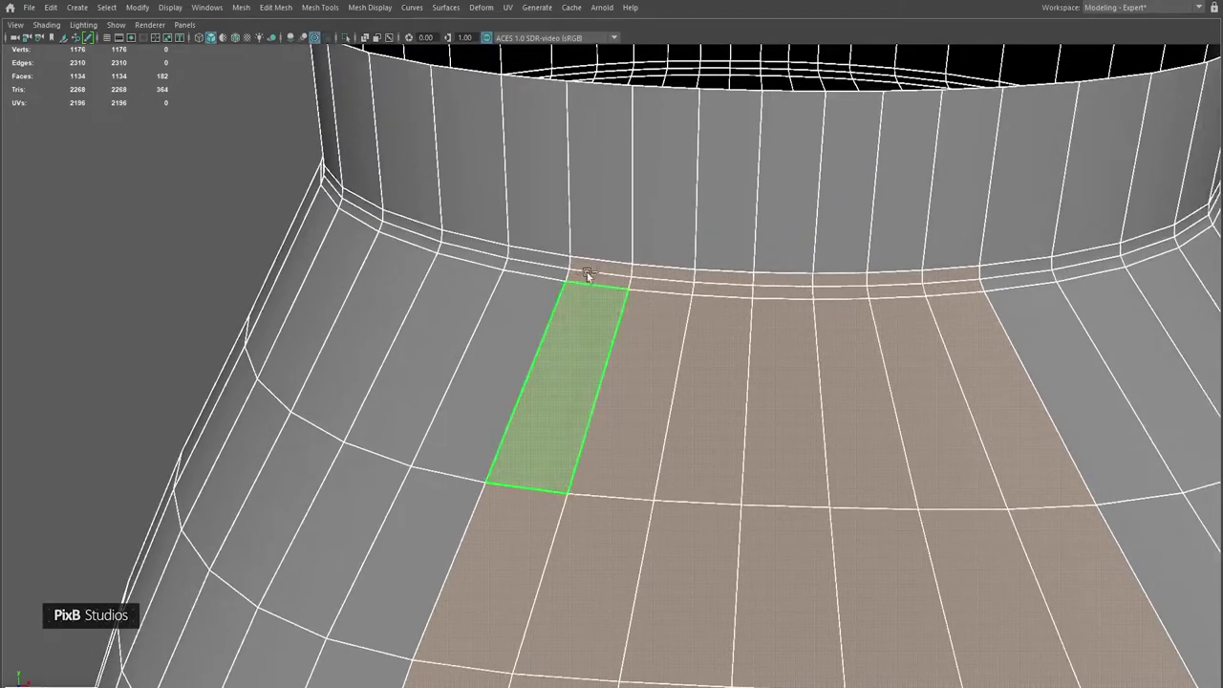
pyautogui.keyDown('ctrl'); pyautogui.doubleClick(657, 282); pyautogui.keyUp('ctrl')
pyautogui.keyDown('alt'); pyautogui.moveTo(768, 348); pyautogui.dragTo(694, 343); pyautogui.keyUp('alt')
pyautogui.moveTo(400, 211); pyautogui.dragTo(743, 327)
pyautogui.keyDown('alt'); pyautogui.moveTo(743, 327); pyautogui.dragTo(601, 426); pyautogui.keyUp('alt')
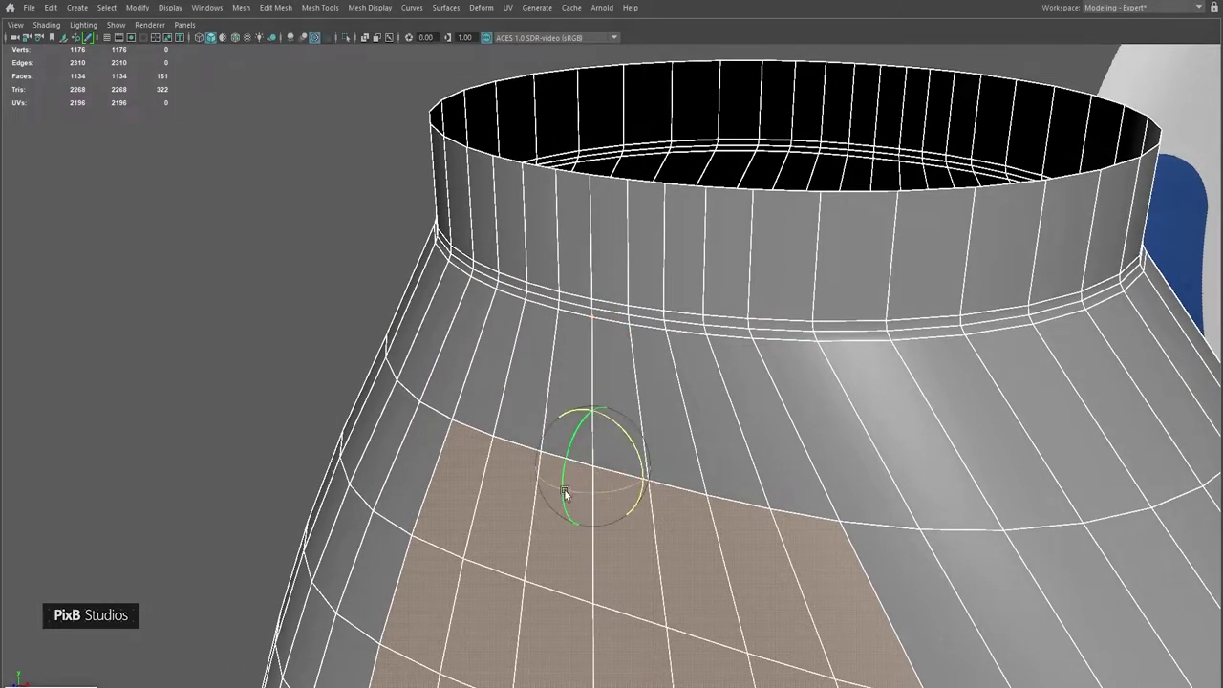
pyautogui.keyDown('alt'); pyautogui.moveTo(597, 464); pyautogui.dragTo(551, 150); pyautogui.keyUp('alt')
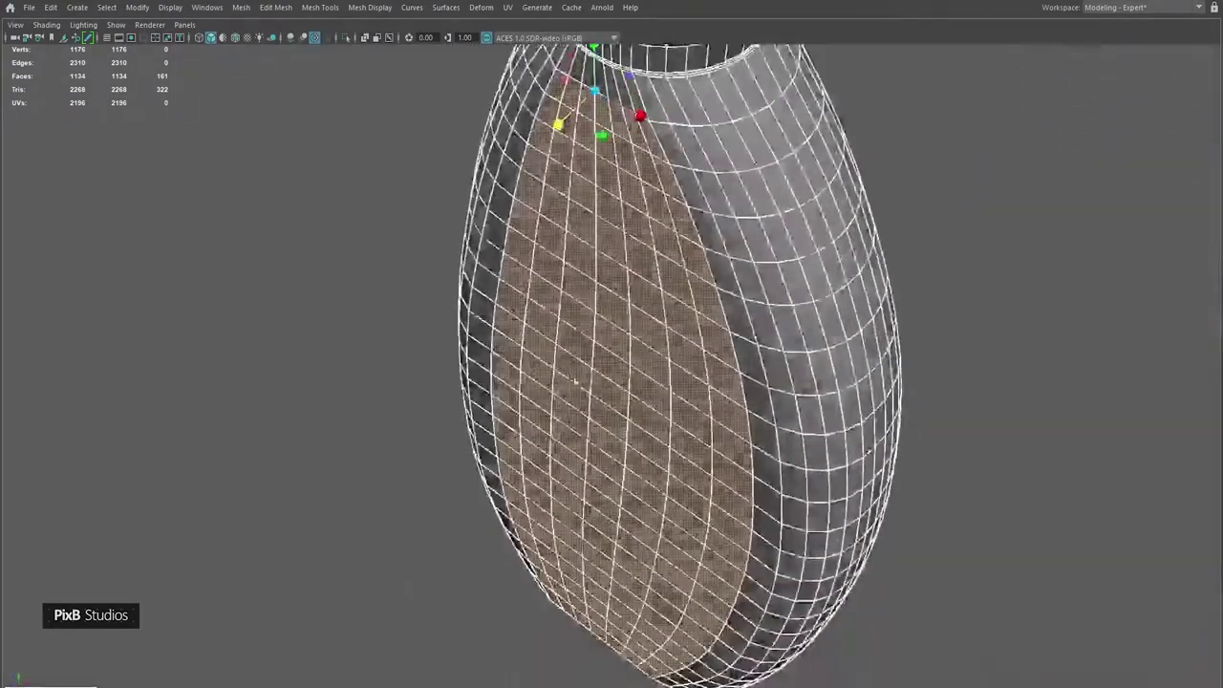
pyautogui.keyDown('alt'); pyautogui.moveTo(660, 88); pyautogui.dragTo(452, 147); pyautogui.keyUp('alt')
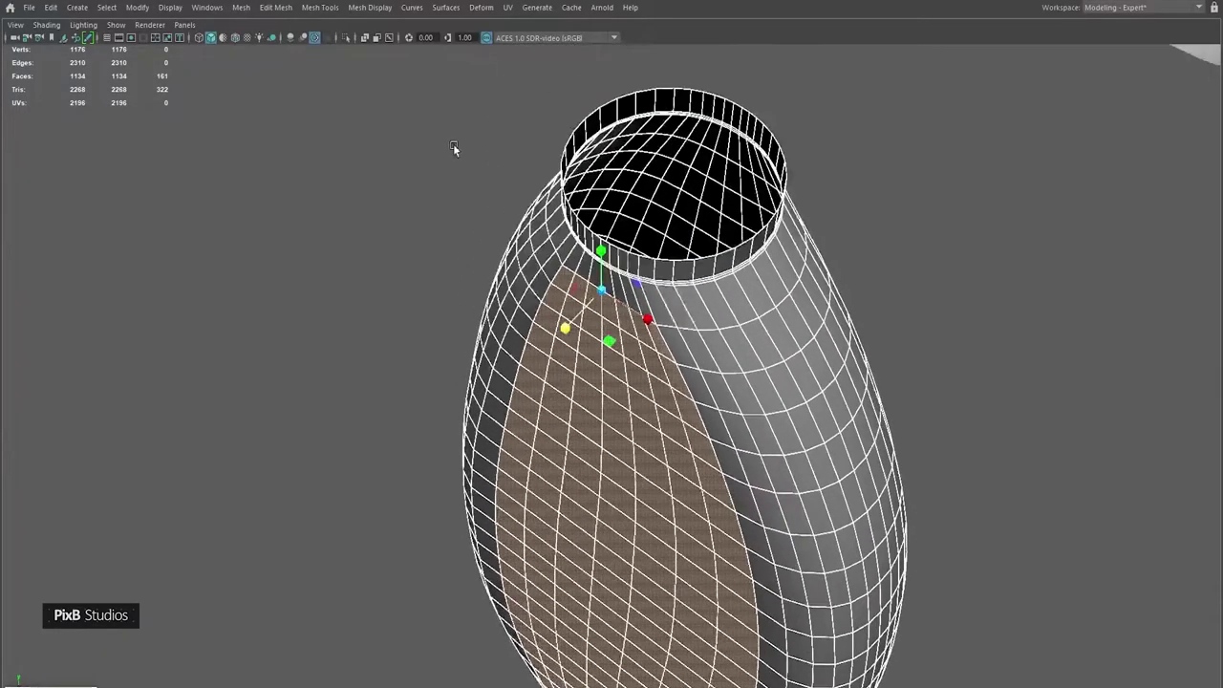
# - Average the two vertices at the upper corners of the wide side panel using 10 iterations
pyautogui.keyDown('alt'); pyautogui.moveTo(453, 147); pyautogui.dragTo(663, 314, button='right'); pyautogui.keyUp('alt')
pyautogui.press('F9')
pyautogui.scroll(3, 697, 304)
pyautogui.keyDown('shift'); pyautogui.moveTo(511, 186); pyautogui.dragTo(754, 89, button='right'); pyautogui.keyUp('shift')
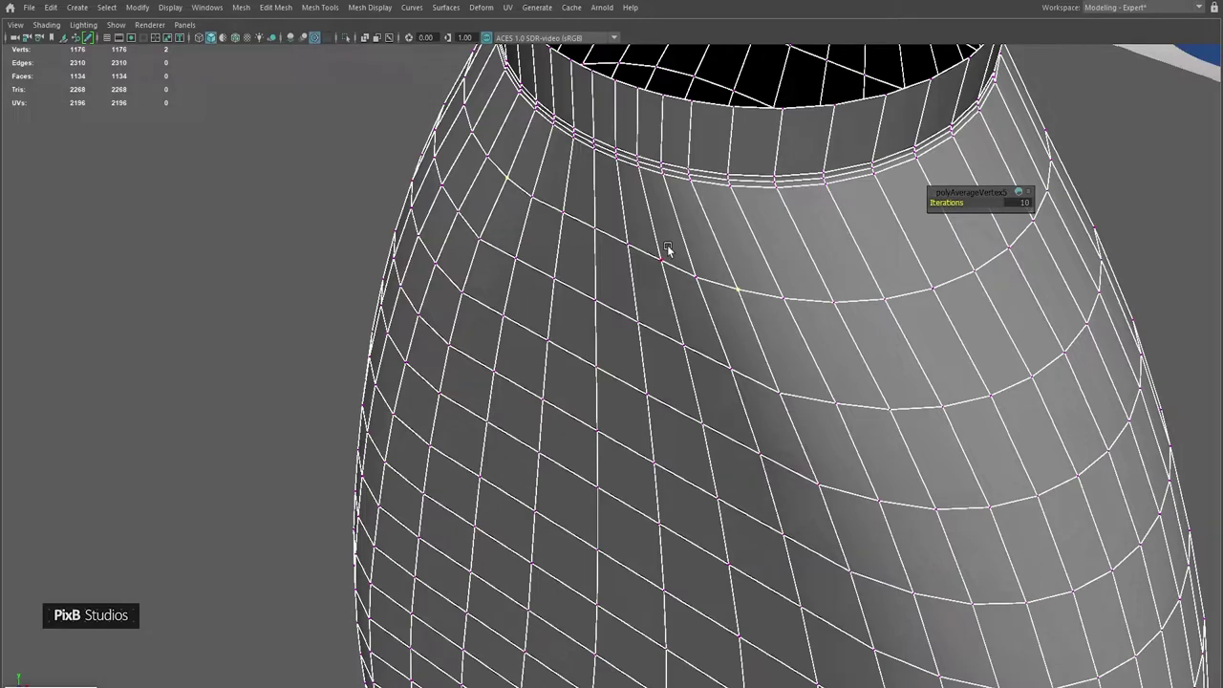
# - Apply Edit Edge Flow to the first few horizontal edge loops below the neck bevel
pyautogui.press('F8')
pyautogui.keyDown('shift'); pyautogui.moveTo(582, 210); pyautogui.dragTo(574, 302, button='right'); pyautogui.keyUp('shift')
pyautogui.click(573, 293)
pyautogui.press('g')
pyautogui.doubleClick(568, 350)
pyautogui.press('g')
pyautogui.doubleClick(573, 420)
pyautogui.press('g')
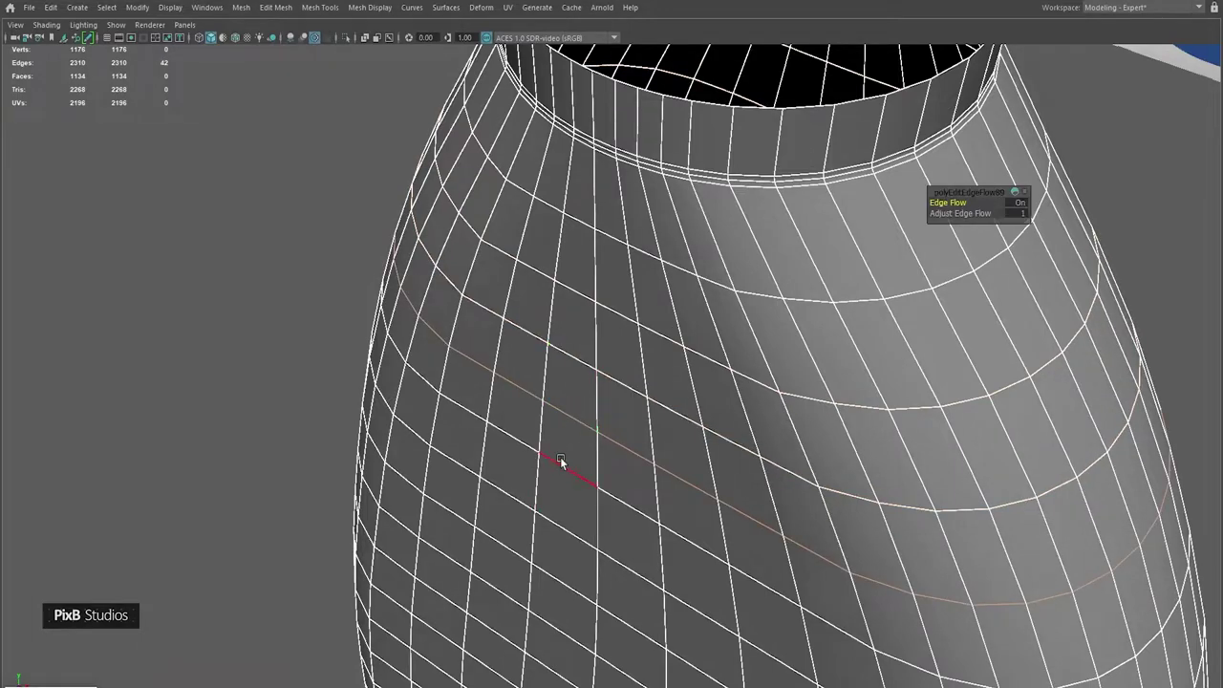
# - Examine the bottle's shoulder in smooth preview from several angles for uneven shading
pyautogui.press('3')
pyautogui.click(322, 199)
pyautogui.moveTo(322, 199)
pyautogui.keyDown('alt'); pyautogui.mouseDown()
pyautogui.moveTo(512, 222)
pyautogui.moveTo(573, 152)
pyautogui.moveTo(558, 230)
pyautogui.moveTo(546, 235)
pyautogui.moveTo(778, 220)
pyautogui.moveTo(679, 181)
pyautogui.mouseUp(); pyautogui.keyUp('alt')
pyautogui.keyDown('alt'); pyautogui.moveTo(679, 181); pyautogui.dragTo(805, 329, button='right'); pyautogui.keyUp('alt')
pyautogui.keyDown('alt'); pyautogui.moveTo(805, 330); pyautogui.dragTo(551, 202); pyautogui.keyUp('alt')
pyautogui.keyDown('alt'); pyautogui.moveTo(551, 202); pyautogui.dragTo(723, 385, button='right'); pyautogui.keyUp('alt')
pyautogui.scroll(3, 636, 282)
# - Apply Edit Edge Flow to individual vertical edge loops running through the shoulder on both wide sides
pyautogui.press('F10')
pyautogui.keyDown('alt'); pyautogui.moveTo(635, 276); pyautogui.dragTo(646, 196); pyautogui.keyUp('alt')
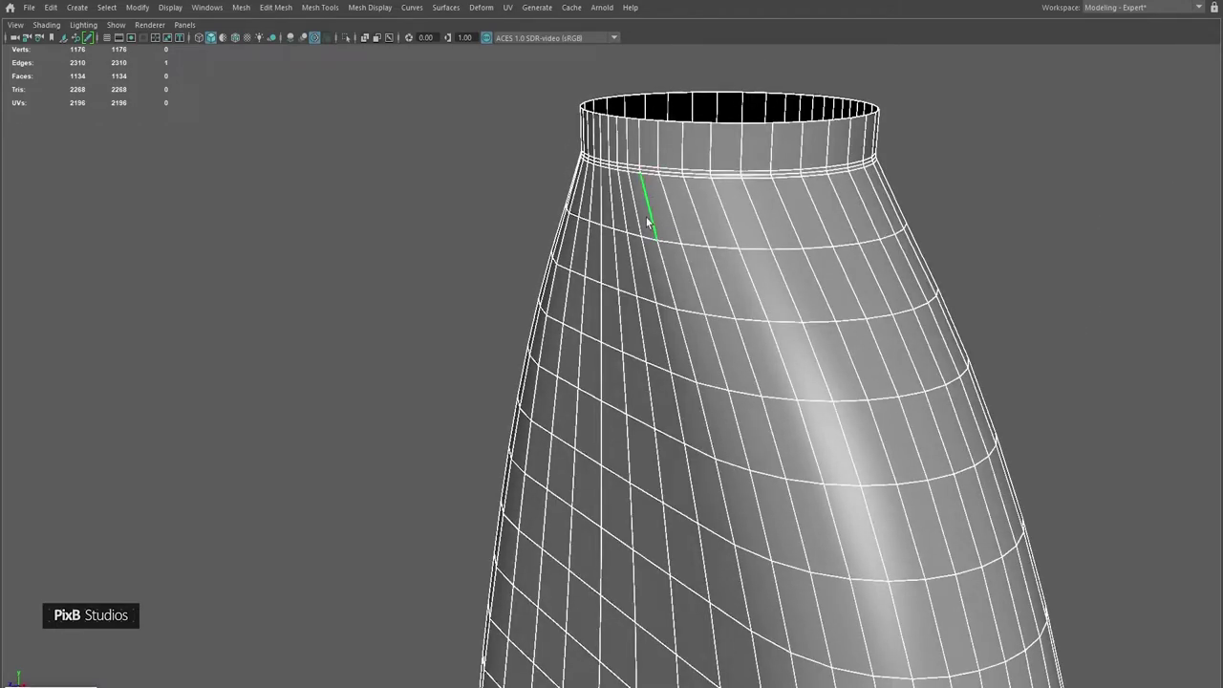
pyautogui.doubleClick(648, 222)
pyautogui.keyDown('shift'); pyautogui.moveTo(648, 223); pyautogui.dragTo(657, 329, button='right'); pyautogui.keyUp('shift')
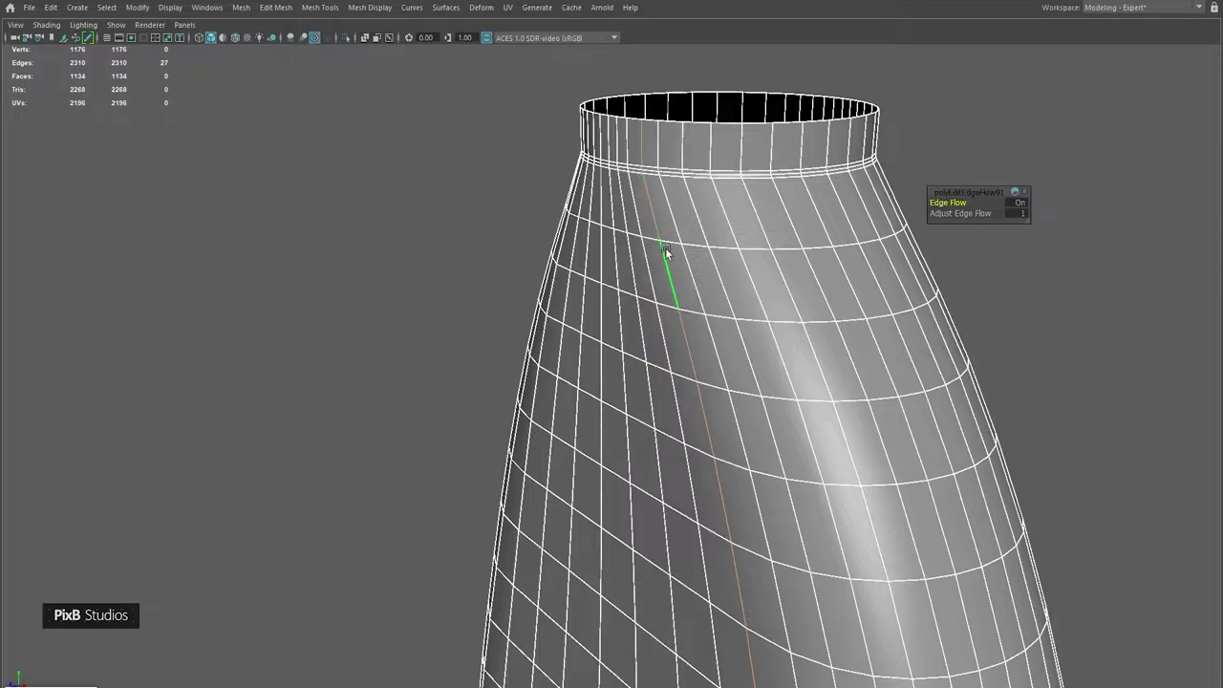
pyautogui.click(638, 222)
pyautogui.keyDown('alt'); pyautogui.moveTo(639, 220); pyautogui.dragTo(676, 218); pyautogui.keyUp('alt')
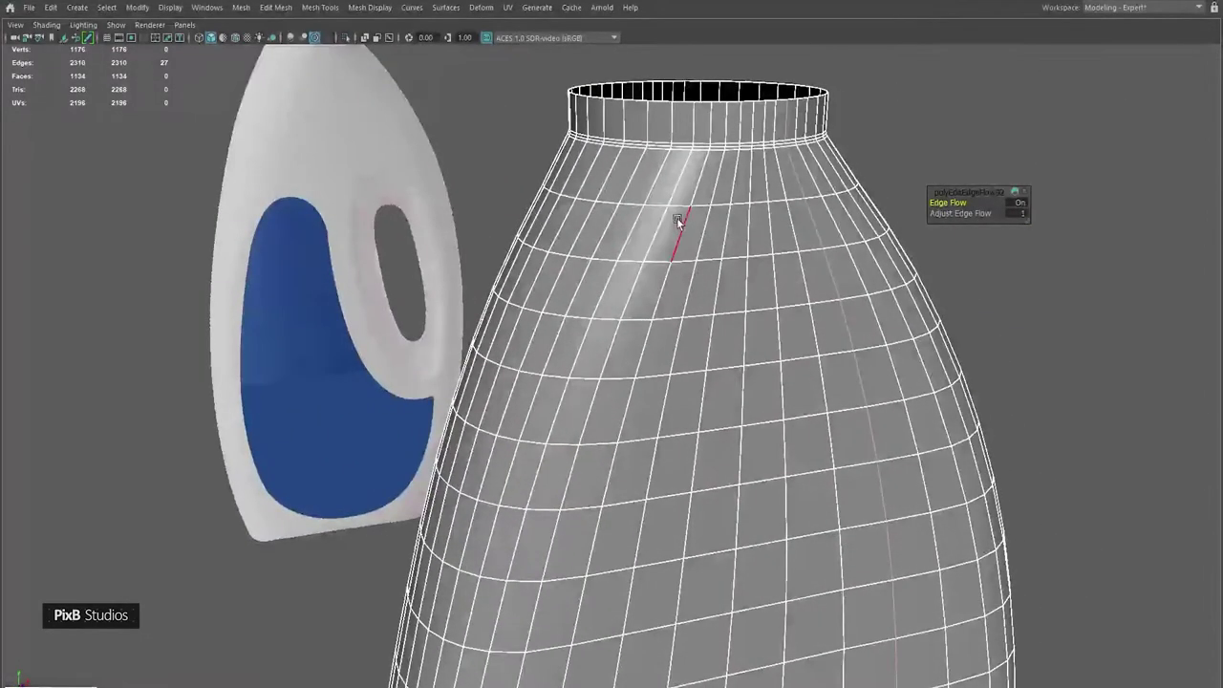
pyautogui.doubleClick(668, 212)
pyautogui.rightClick(680, 228)
pyautogui.moveTo(680, 227); pyautogui.dragTo(743, 209, button='right')
# - Delete the face strips beside the centre line on both narrow sides and remove that half of the body
pyautogui.keyDown('alt'); pyautogui.moveTo(958, 140); pyautogui.dragTo(532, 417); pyautogui.keyUp('alt')
pyautogui.click(499, 502)
pyautogui.keyDown('alt'); pyautogui.moveTo(499, 502); pyautogui.dragTo(617, 322); pyautogui.keyUp('alt')
pyautogui.moveTo(617, 322); pyautogui.dragTo(618, 351, button='right')
pyautogui.click(592, 284)
pyautogui.keyDown('shift'); pyautogui.doubleClick(596, 256); pyautogui.keyUp('shift')
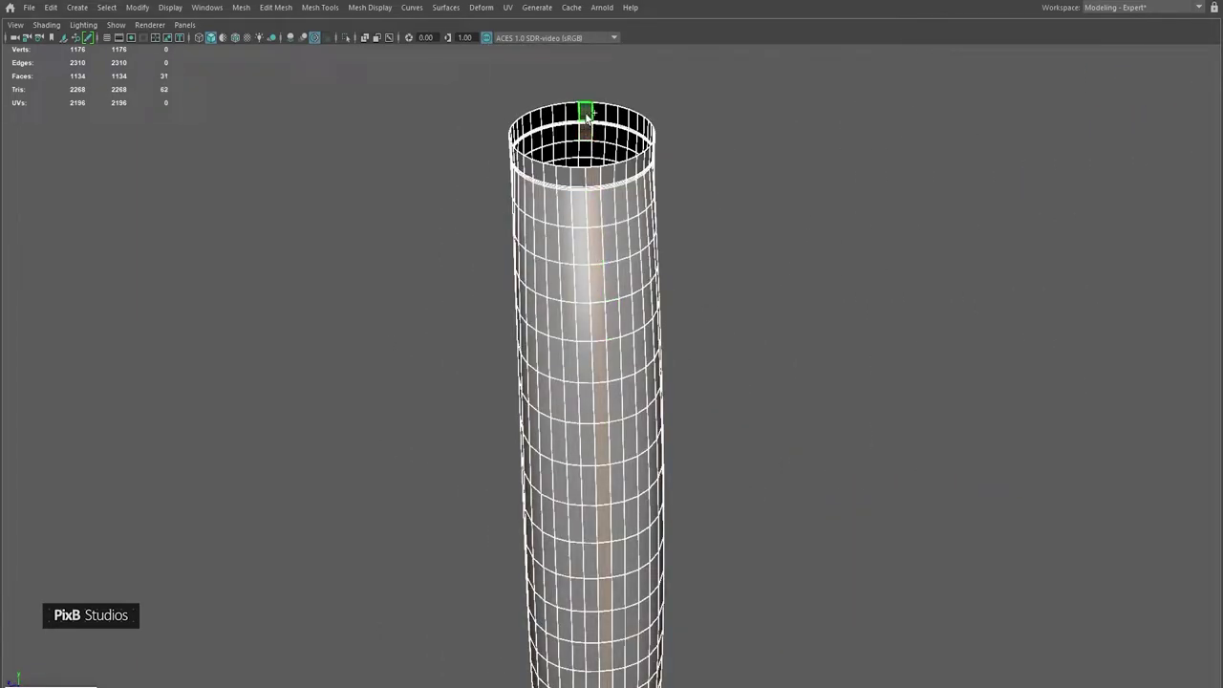
pyautogui.click(585, 148)
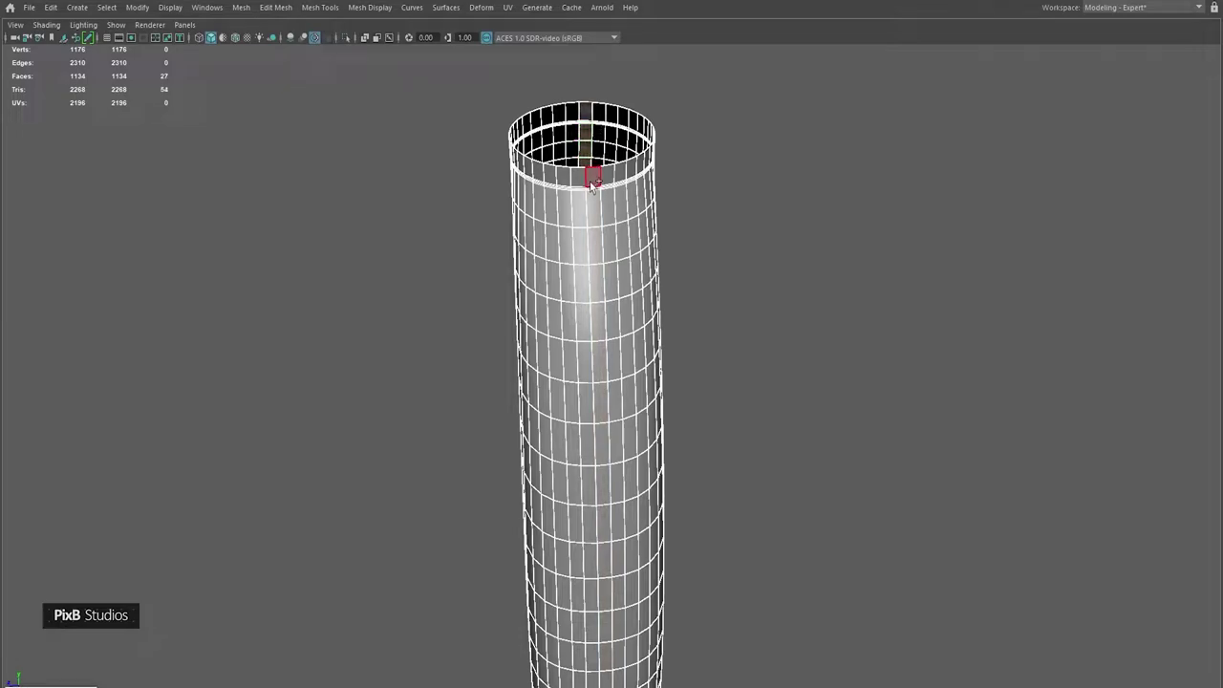
pyautogui.keyDown('shift'); pyautogui.doubleClick(595, 246); pyautogui.keyUp('shift')
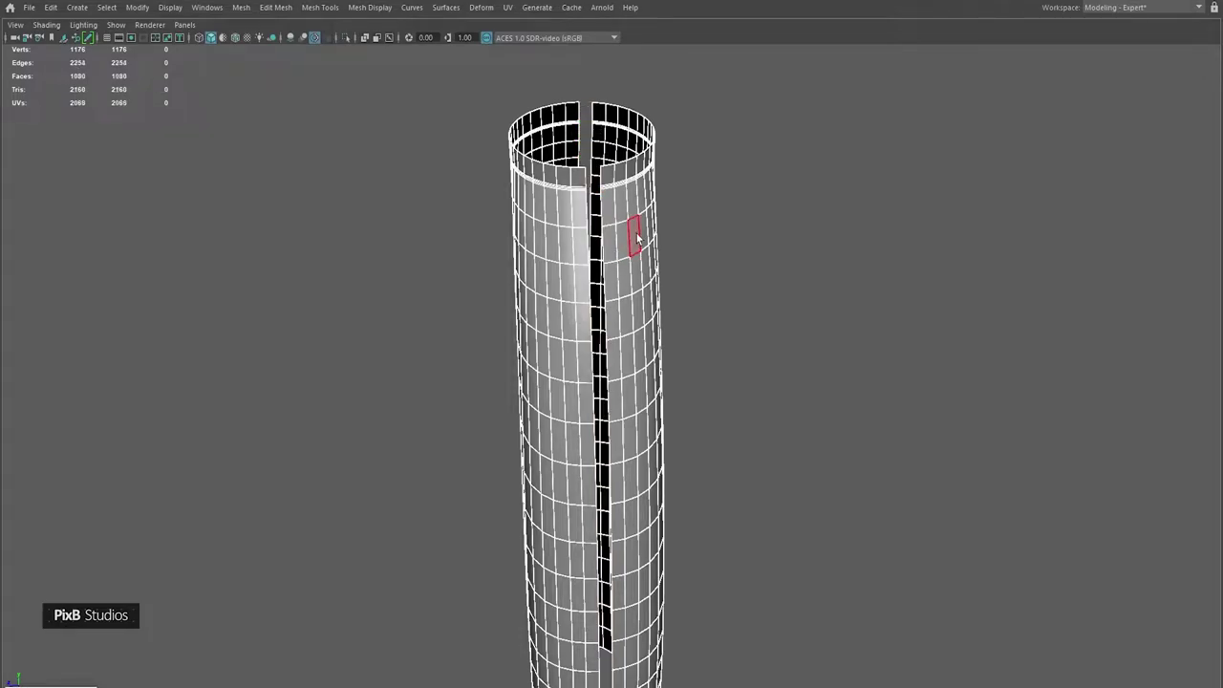
pyautogui.press('Delete')
# - Mirror the remaining half of the body along Z using Object axis position and a smaller merge threshold
pyautogui.keyDown('shift'); pyautogui.moveTo(704, 181); pyautogui.dragTo(707, 325, button='right'); pyautogui.keyUp('shift')
pyautogui.click(1016, 213)
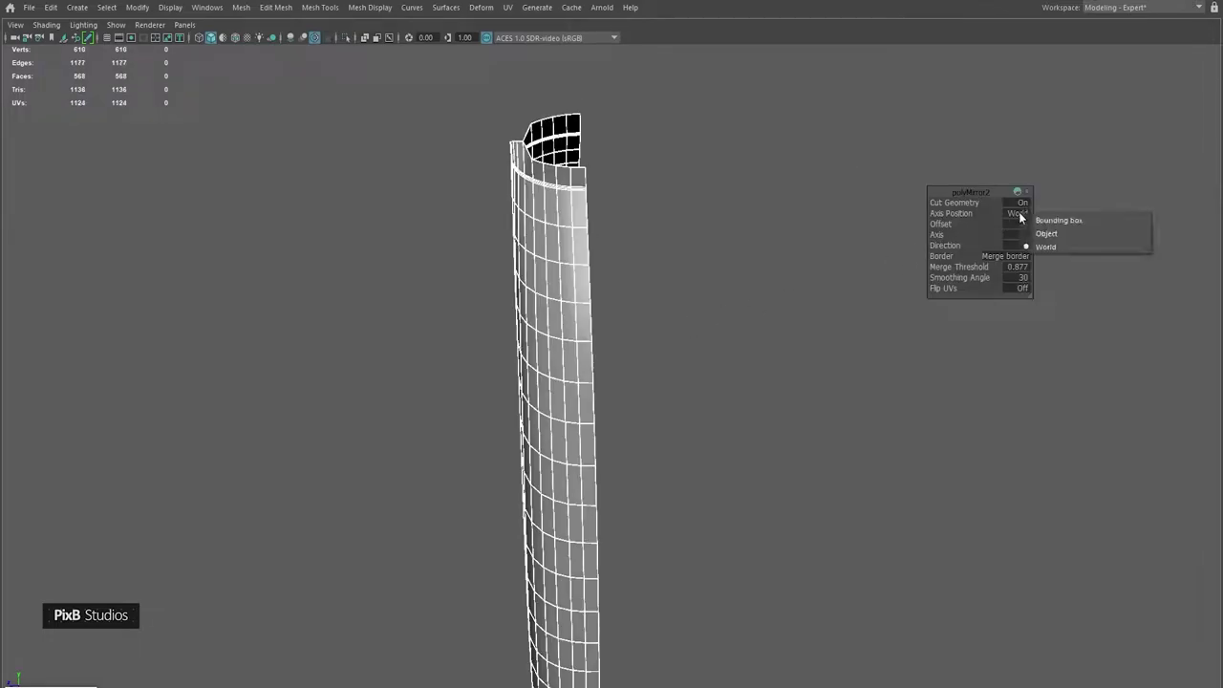
pyautogui.click(1046, 233)
pyautogui.click(1020, 234)
pyautogui.click(1031, 256)
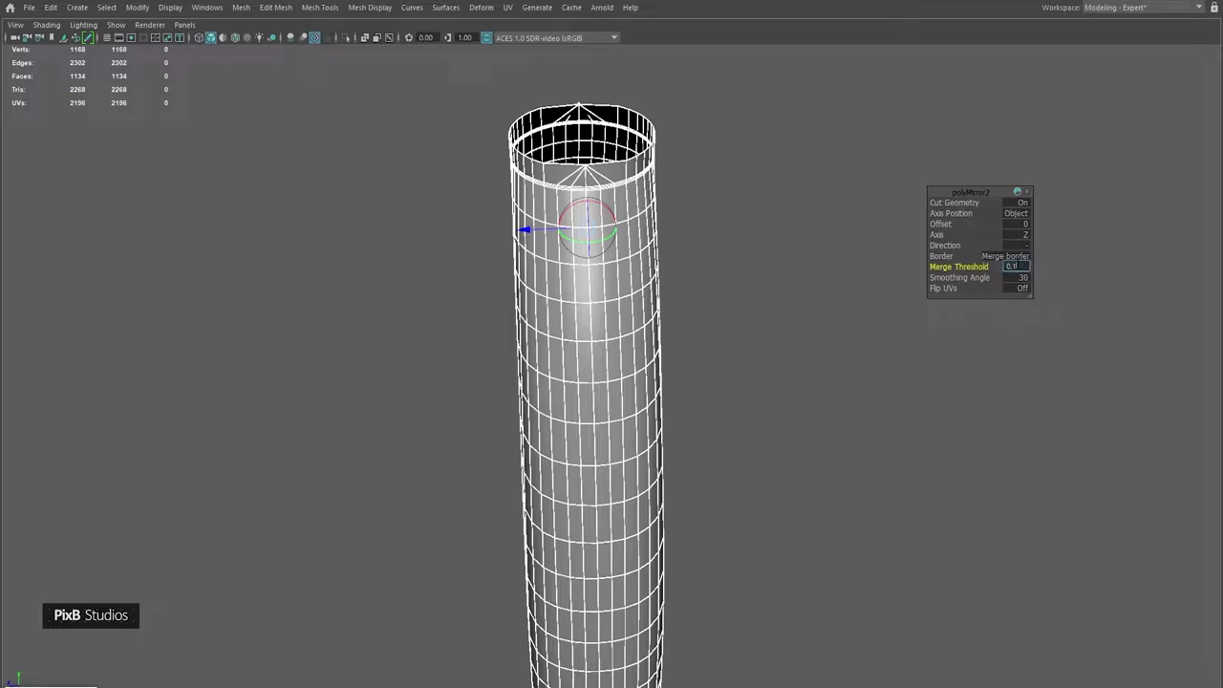
pyautogui.press('Return')
pyautogui.click(835, 170)
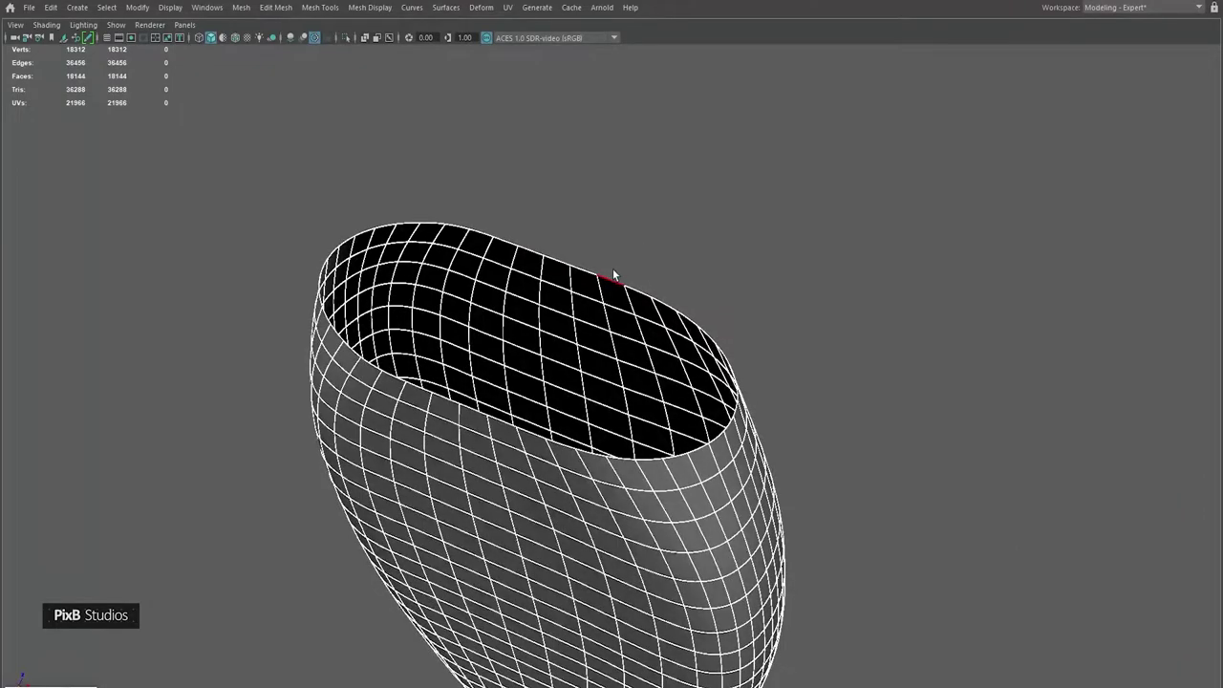
# - Fill the open hole at the bottle's base and turn off the smooth preview
pyautogui.keyDown('shift'); pyautogui.moveTo(638, 206); pyautogui.dragTo(611, 381, button='right'); pyautogui.keyUp('shift')
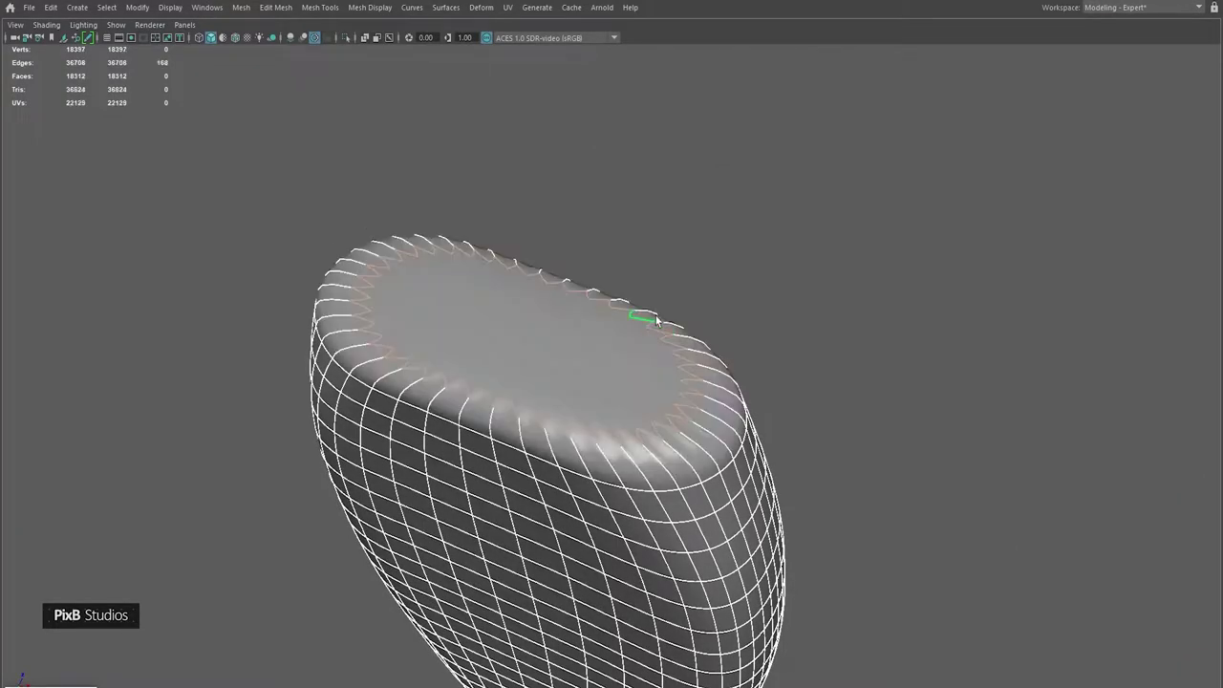
pyautogui.press('1')
pyautogui.keyDown('alt'); pyautogui.moveTo(698, 346); pyautogui.dragTo(796, 264); pyautogui.keyUp('alt')
pyautogui.moveTo(796, 265); pyautogui.dragTo(883, 204, button='right')
# - Connect two opposite rim vertices with an edge across the base face, dividing it in two
pyautogui.keyDown('alt'); pyautogui.moveTo(841, 219); pyautogui.dragTo(729, 210); pyautogui.keyUp('alt')
pyautogui.keyDown('alt'); pyautogui.moveTo(733, 320); pyautogui.dragTo(548, 357); pyautogui.keyUp('alt')
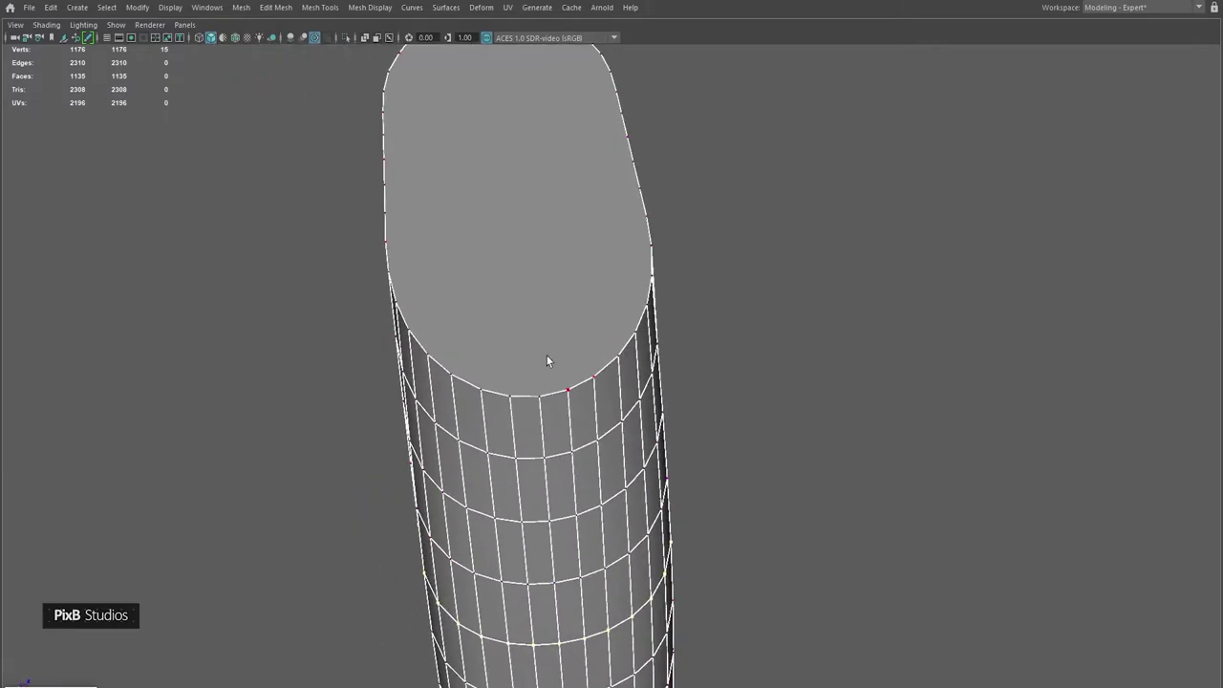
pyautogui.keyDown('alt'); pyautogui.moveTo(529, 269); pyautogui.dragTo(538, 191); pyautogui.keyUp('alt')
pyautogui.keyDown('shift'); pyautogui.moveTo(520, 149); pyautogui.dragTo(515, 234, button='right'); pyautogui.keyUp('shift')
pyautogui.keyDown('alt'); pyautogui.moveTo(515, 233); pyautogui.dragTo(716, 239); pyautogui.keyUp('alt')
# - Bevel the rim of the two base faces with a fraction of 0.67 and 1 segment
pyautogui.press('F11')
pyautogui.press('space')
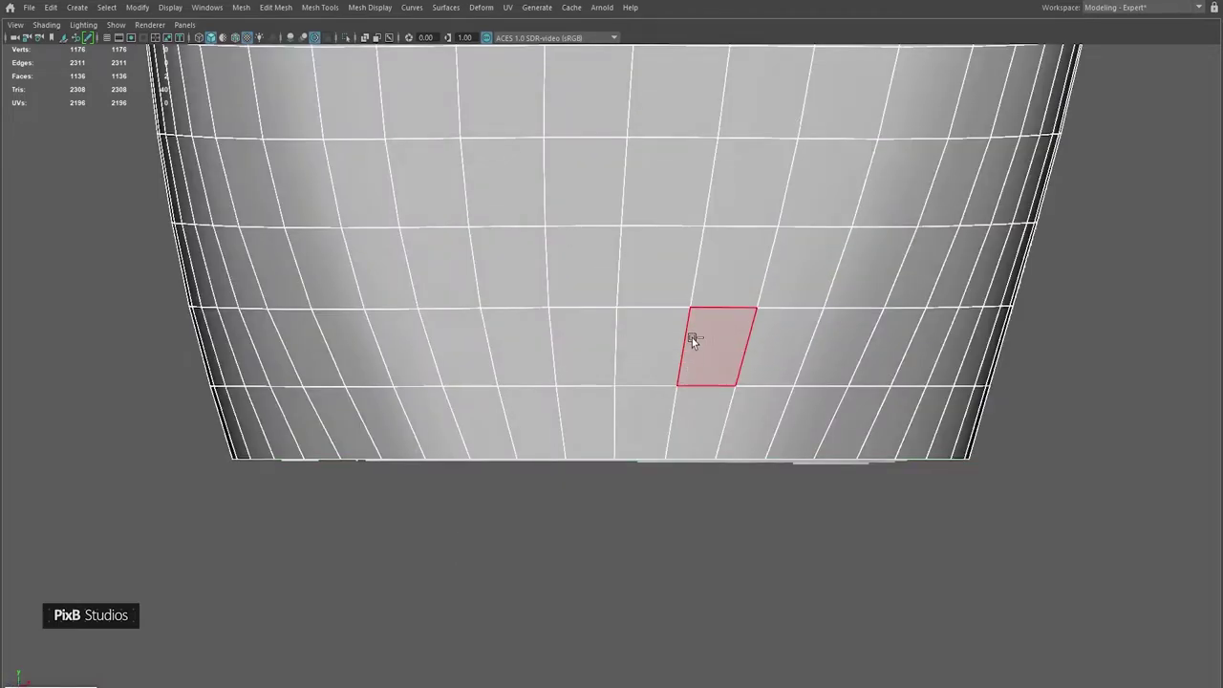
pyautogui.hotkey('ctrl', 'b')
pyautogui.moveTo(644, 341); pyautogui.dragTo(561, 332, button='middle')
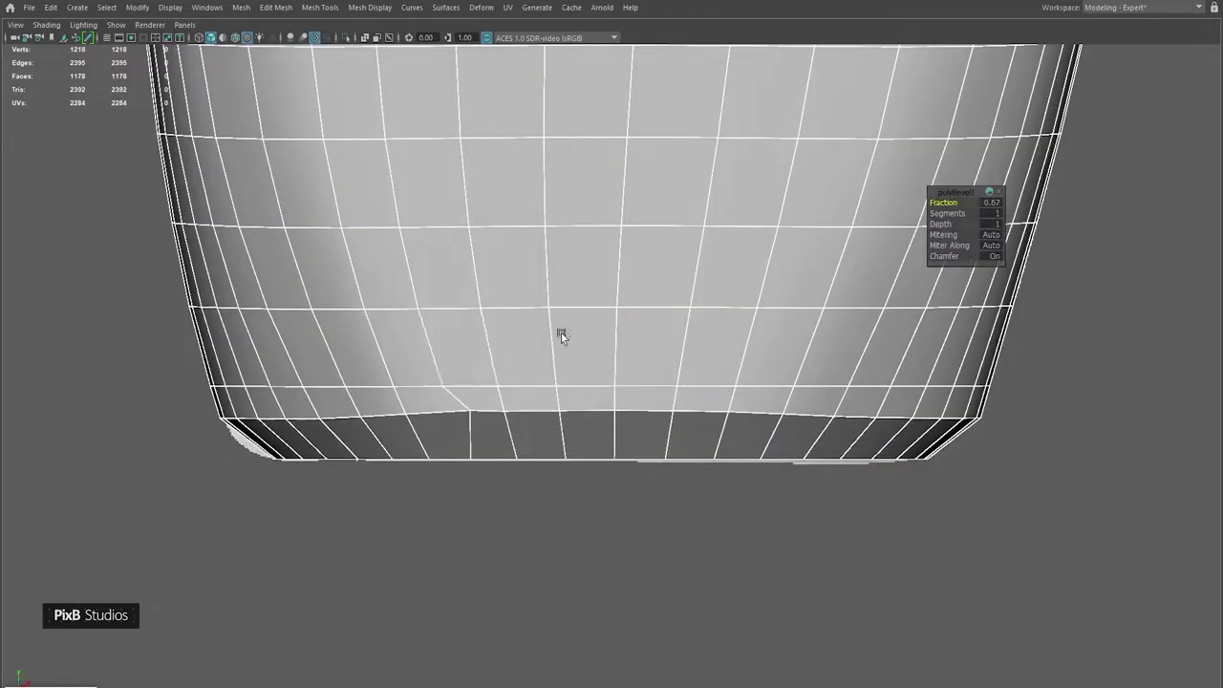
# - Set the base bevel's mitering to None and its fraction to 0.687
pyautogui.click(996, 234)
pyautogui.click(1004, 256)
pyautogui.click(994, 236)
pyautogui.click(1012, 272)
pyautogui.click(992, 236)
pyautogui.click(1009, 284)
pyautogui.click(994, 237)
pyautogui.click(1003, 292)
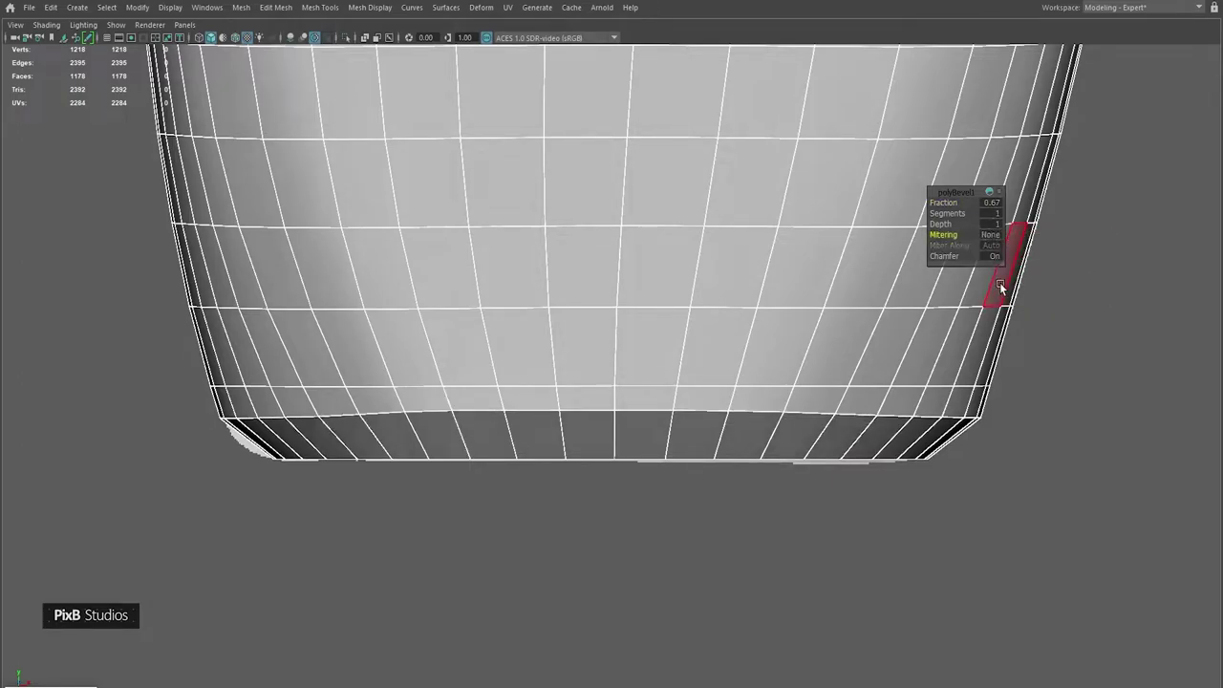
pyautogui.press('4')
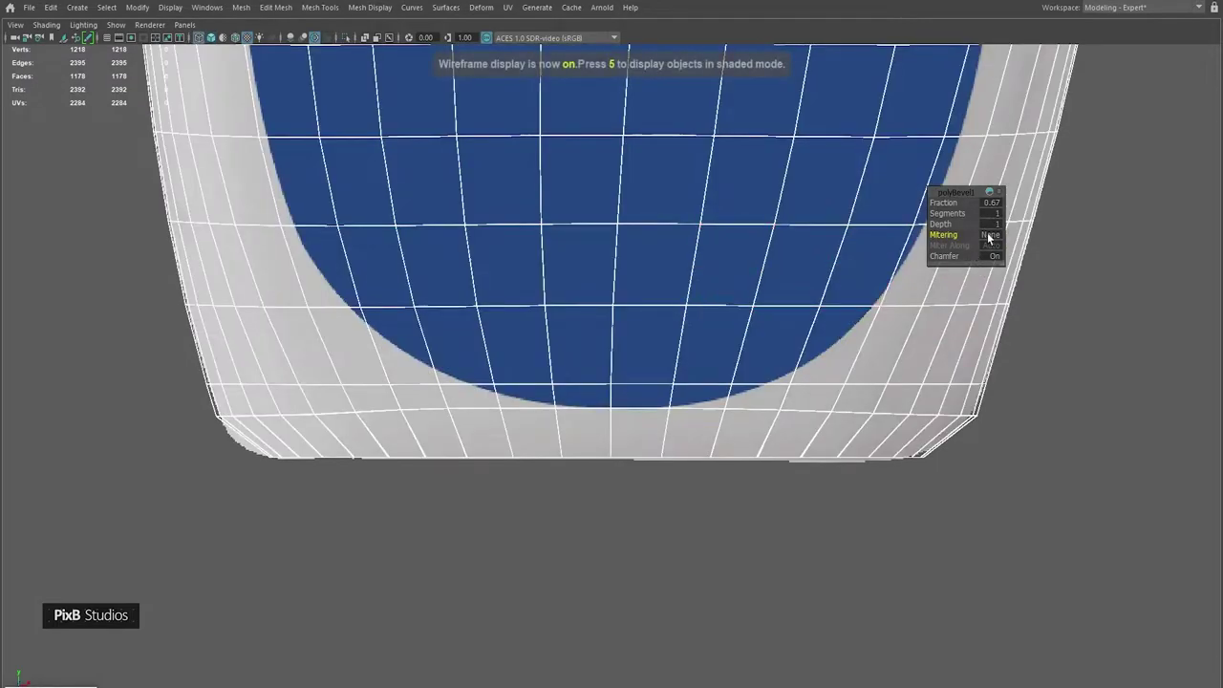
pyautogui.click(944, 202)
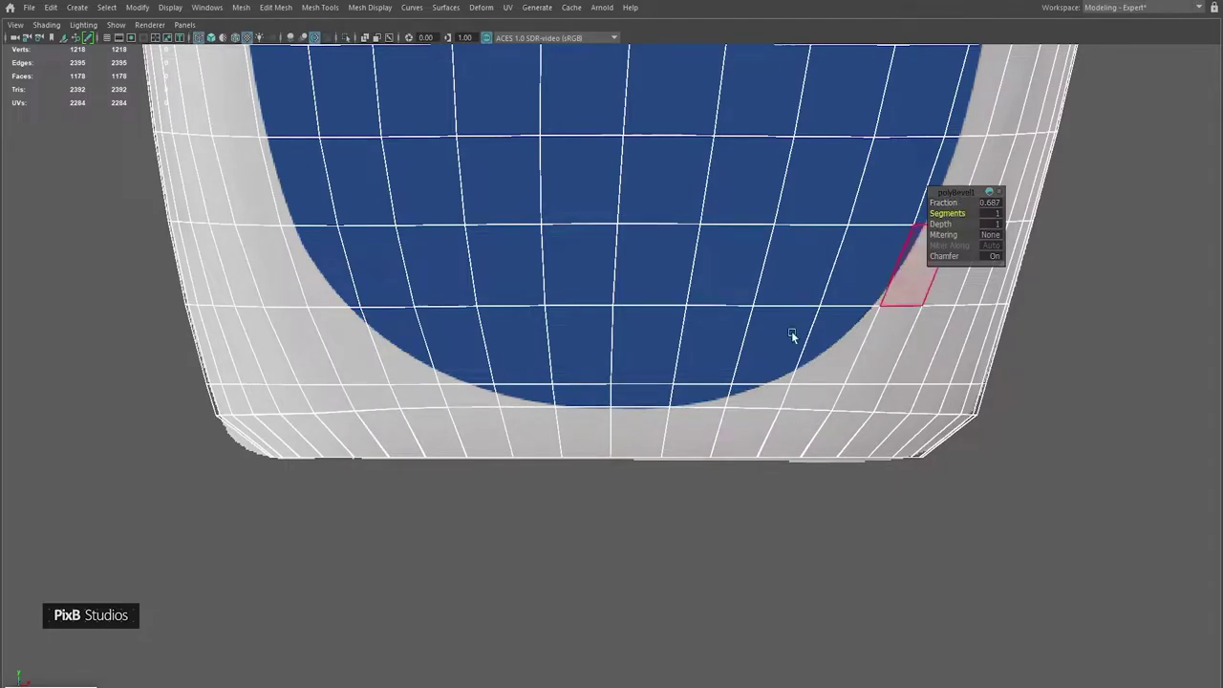
# - Flatten the base bevel's upper edge loop vertically and insert three edge loops around the bevel band
pyautogui.click(669, 83)
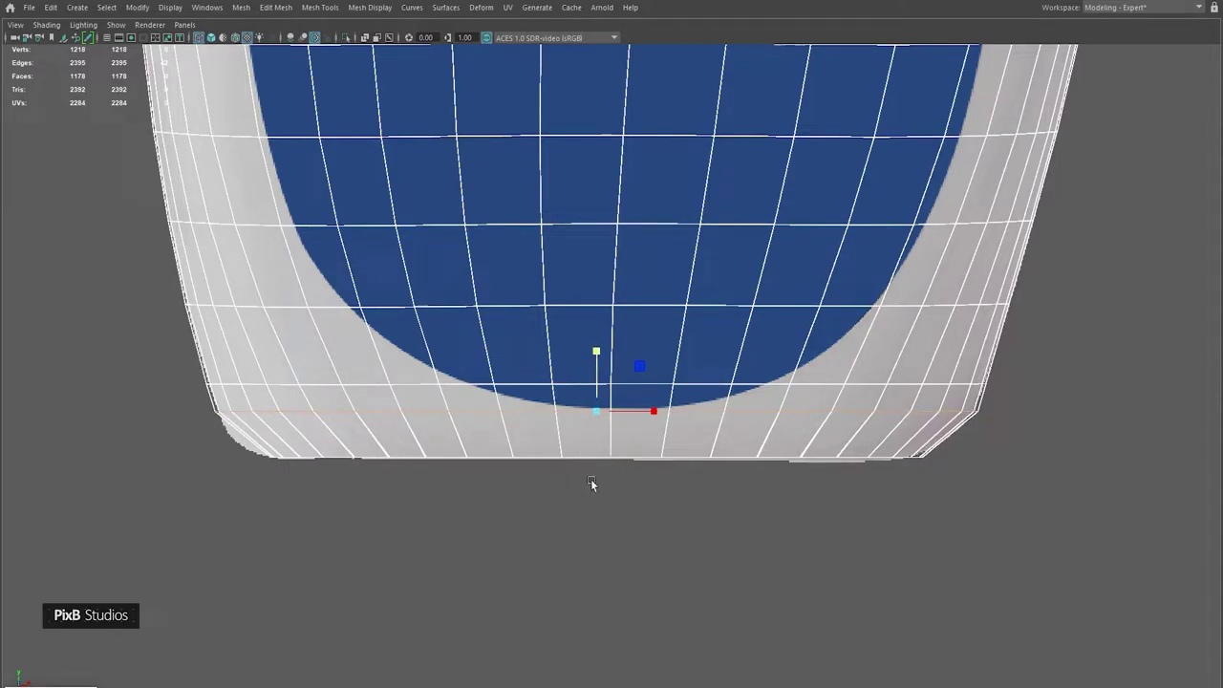
pyautogui.keyDown('shift'); pyautogui.moveTo(606, 439); pyautogui.dragTo(585, 402, button='right'); pyautogui.keyUp('shift')
pyautogui.click(619, 432)
pyautogui.moveTo(612, 445)
pyautogui.mouseDown()
pyautogui.moveTo(602, 423)
pyautogui.moveTo(612, 435)
pyautogui.mouseUp()
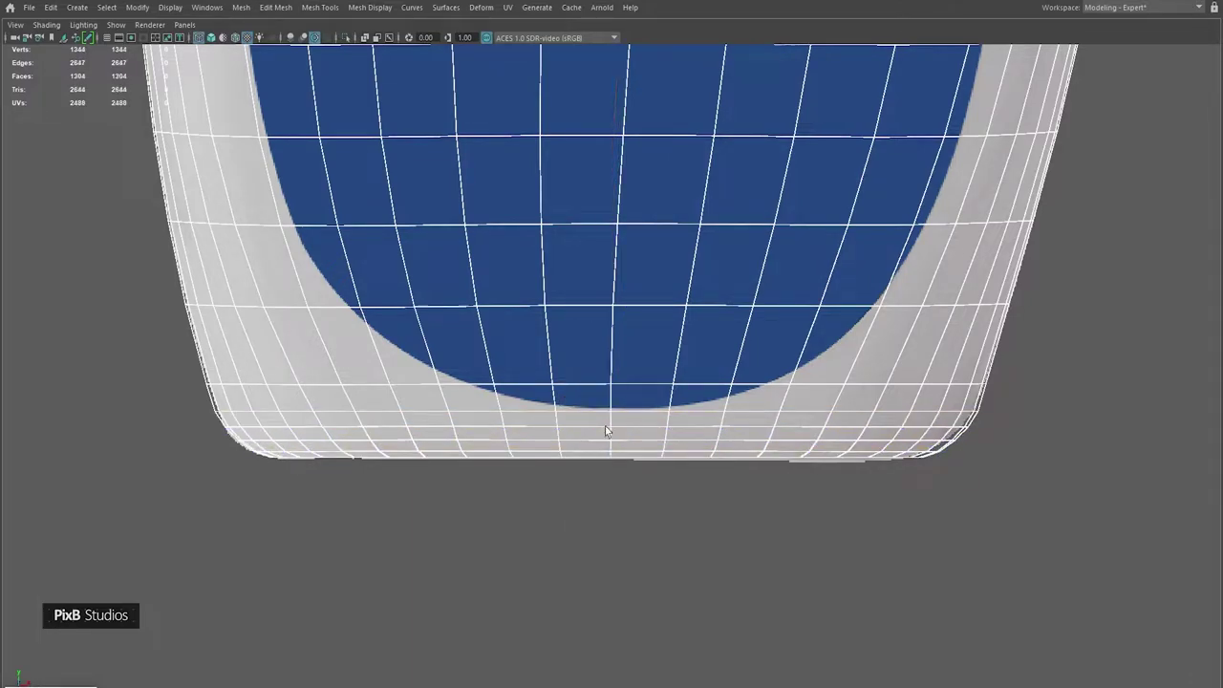
# - Apply Edit Edge Flow to the loops around the bottle's base bevel to round the lower corner
pyautogui.keyDown('shift'); pyautogui.moveTo(614, 362); pyautogui.dragTo(601, 475, button='right'); pyautogui.keyUp('shift')
pyautogui.press('g')
pyautogui.press('g')
pyautogui.press('g')
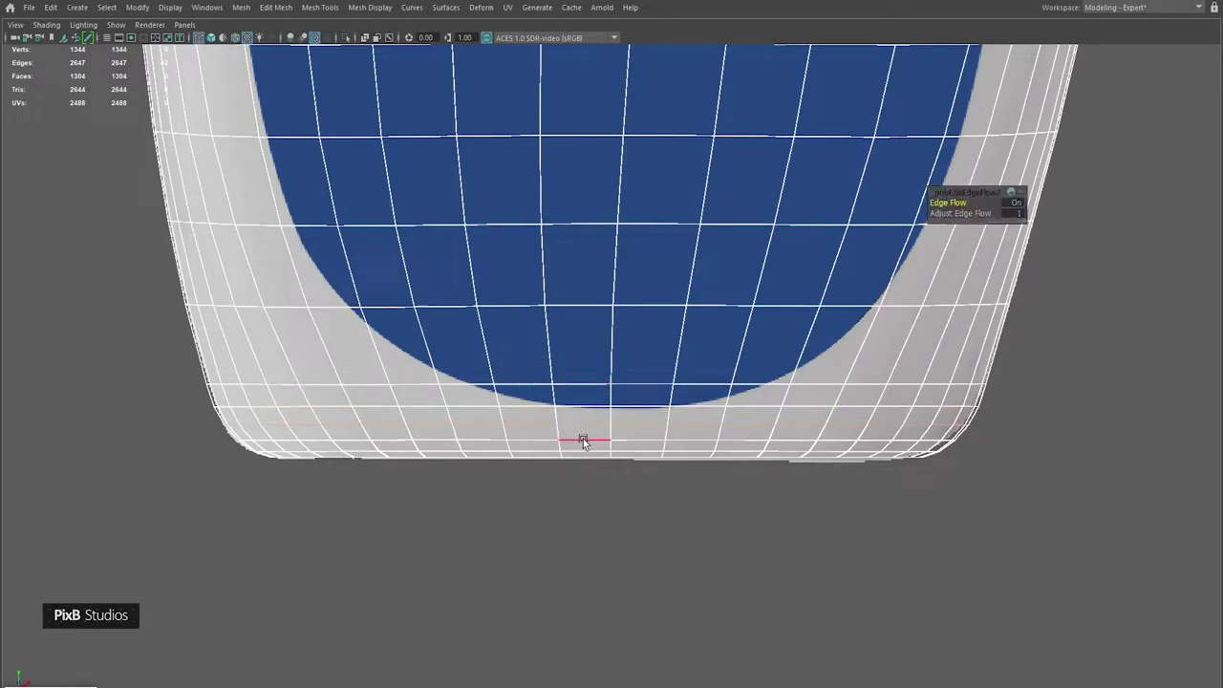
pyautogui.press('g')
pyautogui.press('g')
pyautogui.press('g')
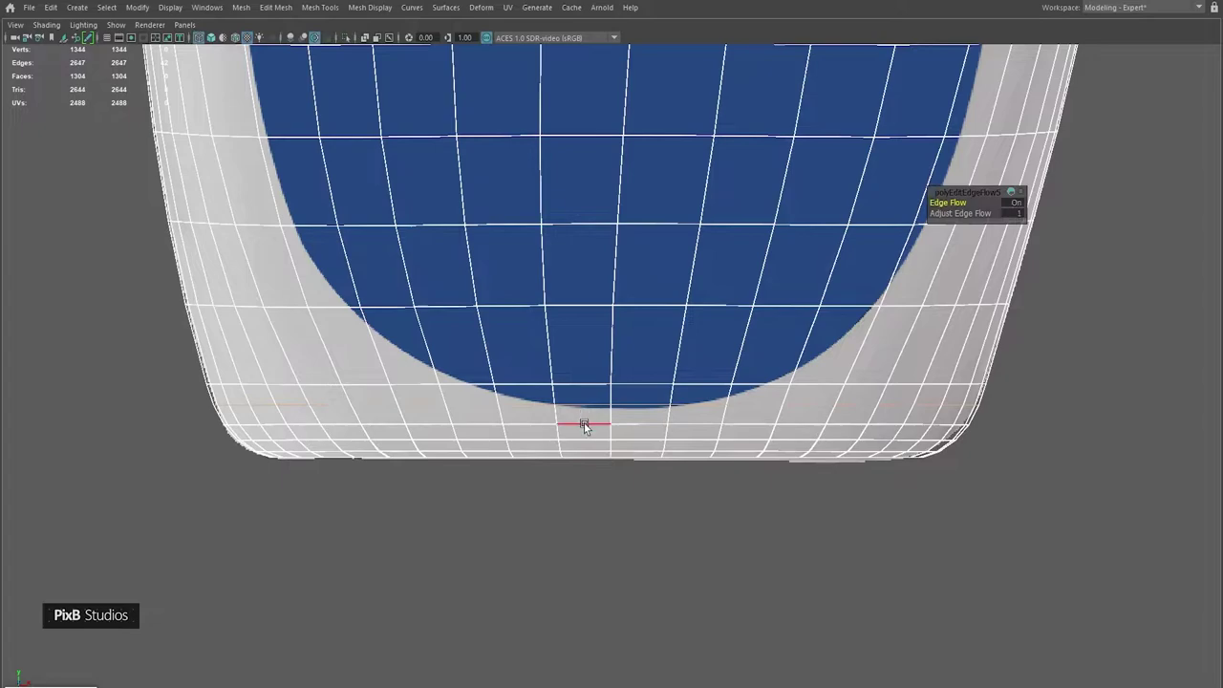
pyautogui.press('g')
pyautogui.press('g')
pyautogui.press('g')
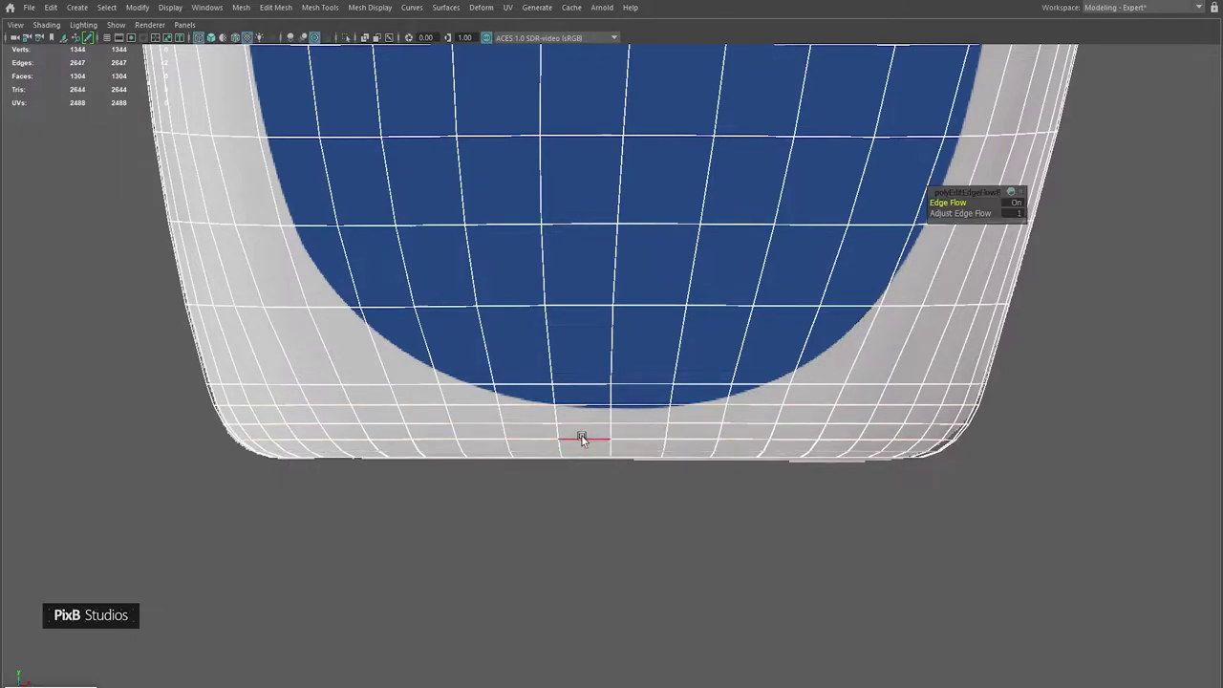
# - Select the edge loops around the underside's rim and apply Edit Edge Flow to them
pyautogui.moveTo(580, 415); pyautogui.dragTo(770, 303, button='right')
pyautogui.press('4')
pyautogui.moveTo(770, 303)
pyautogui.keyDown('alt'); pyautogui.mouseDown()
pyautogui.moveTo(805, 218)
pyautogui.moveTo(762, 251)
pyautogui.moveTo(727, 234)
pyautogui.moveTo(628, 278)
pyautogui.moveTo(655, 268)
pyautogui.moveTo(582, 333)
pyautogui.moveTo(603, 280)
pyautogui.mouseUp(); pyautogui.keyUp('alt')
pyautogui.press('5')
pyautogui.doubleClick(449, 363)
pyautogui.keyDown('alt'); pyautogui.moveTo(574, 491); pyautogui.dragTo(589, 493); pyautogui.keyUp('alt')
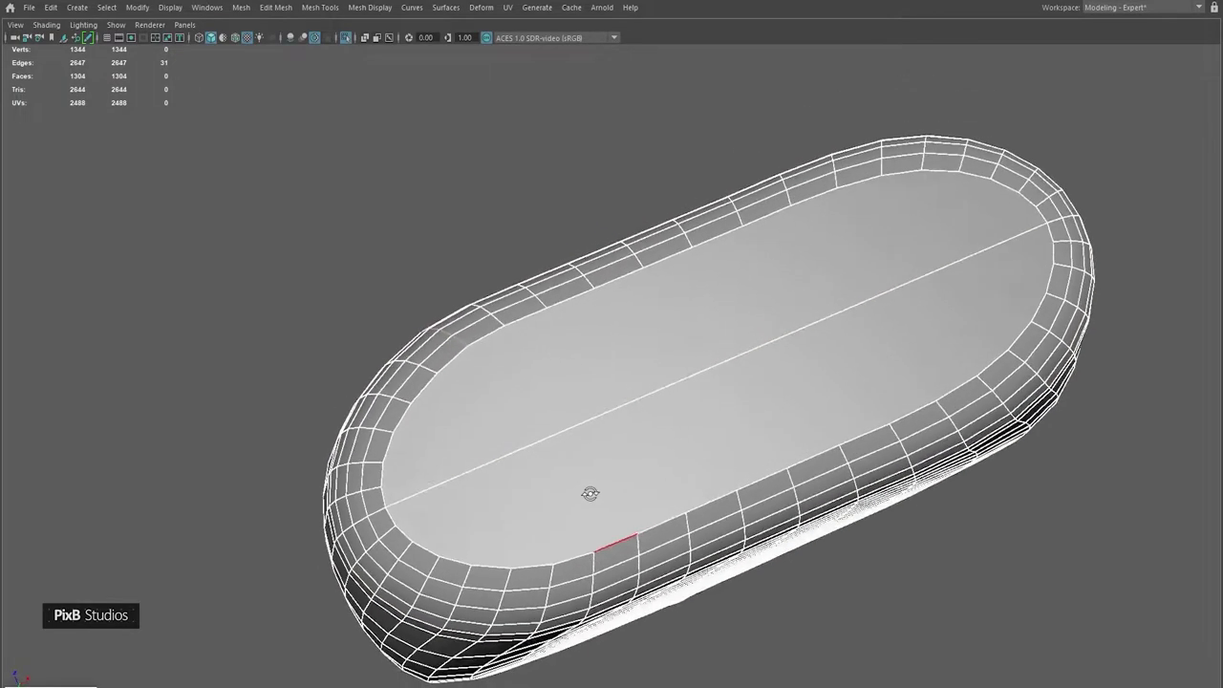
pyautogui.keyDown('shift'); pyautogui.doubleClick(573, 424); pyautogui.keyUp('shift')
pyautogui.keyDown('shift'); pyautogui.moveTo(579, 444); pyautogui.dragTo(573, 573, button='right'); pyautogui.keyUp('shift')
# - Cut an edge across each rounded end of the two base faces between opposite rim vertices
pyautogui.keyDown('alt'); pyautogui.moveTo(612, 500); pyautogui.dragTo(965, 380); pyautogui.keyUp('alt')
pyautogui.press('F11')
pyautogui.click(582, 401)
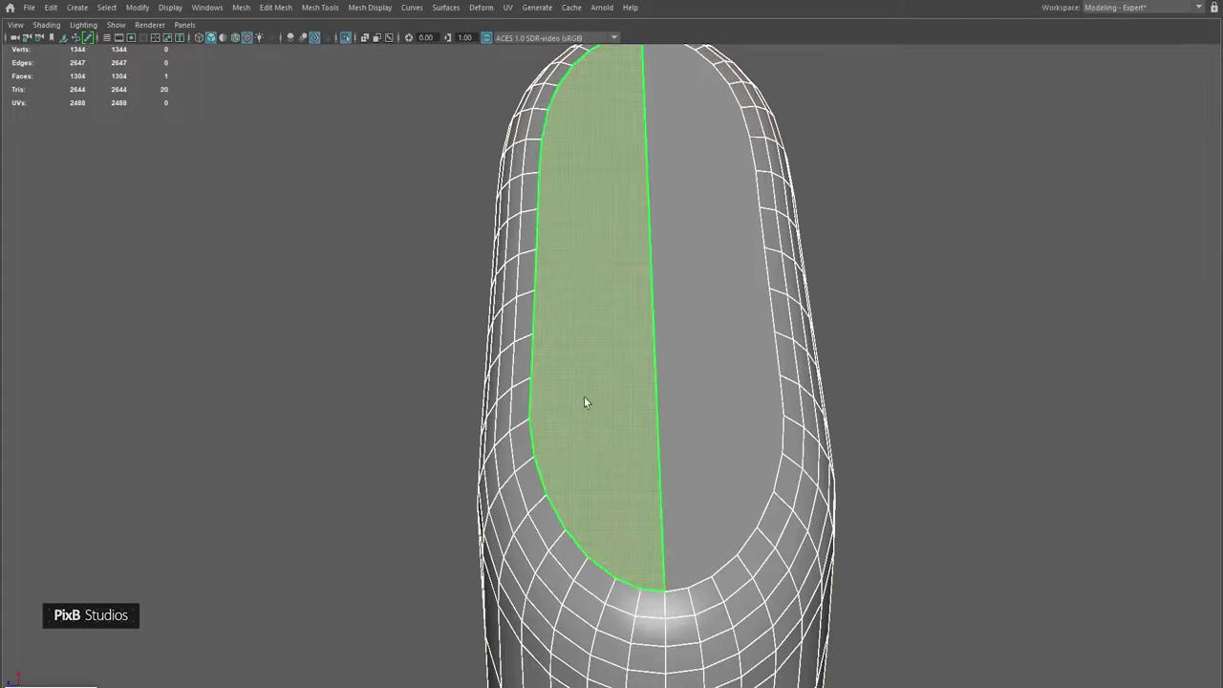
pyautogui.keyDown('shift'); pyautogui.click(672, 396); pyautogui.keyUp('shift')
pyautogui.moveTo(679, 407)
pyautogui.keyDown('alt'); pyautogui.mouseDown()
pyautogui.moveTo(602, 340)
pyautogui.moveTo(579, 276)
pyautogui.moveTo(475, 315)
pyautogui.mouseUp(); pyautogui.keyUp('alt')
pyautogui.keyDown('shift'); pyautogui.rightClick(535, 277); pyautogui.keyUp('shift')
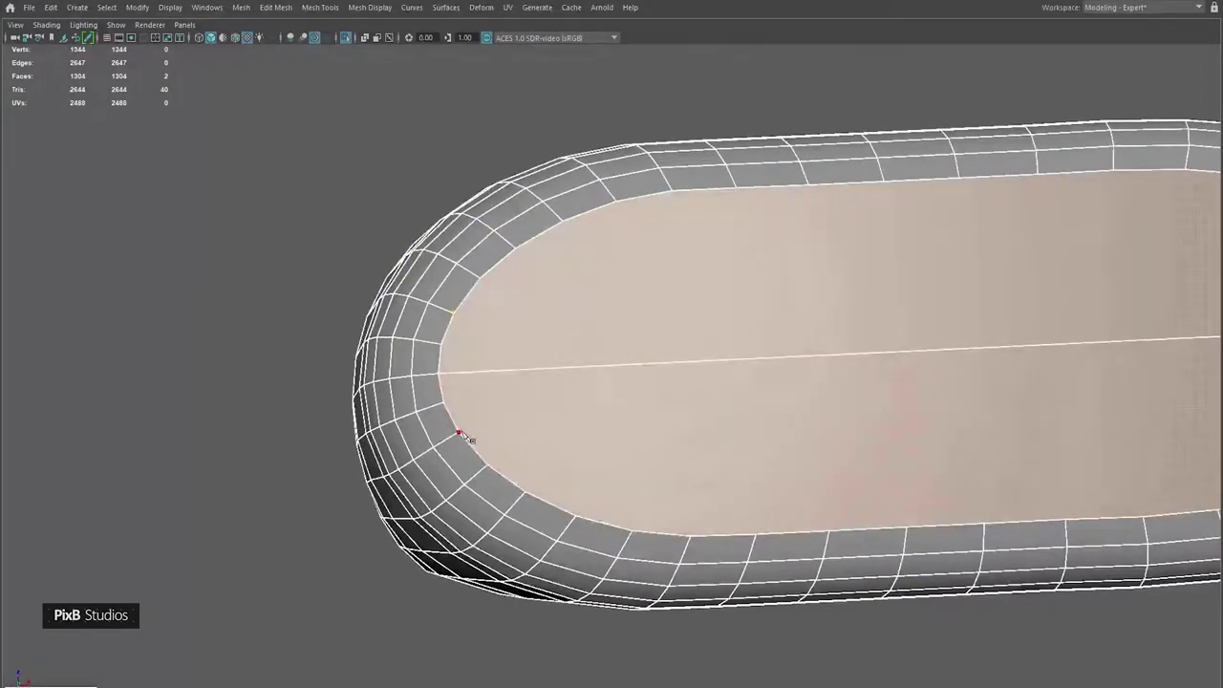
pyautogui.keyDown('alt'); pyautogui.moveTo(821, 354); pyautogui.dragTo(426, 333, button='middle'); pyautogui.keyUp('alt')
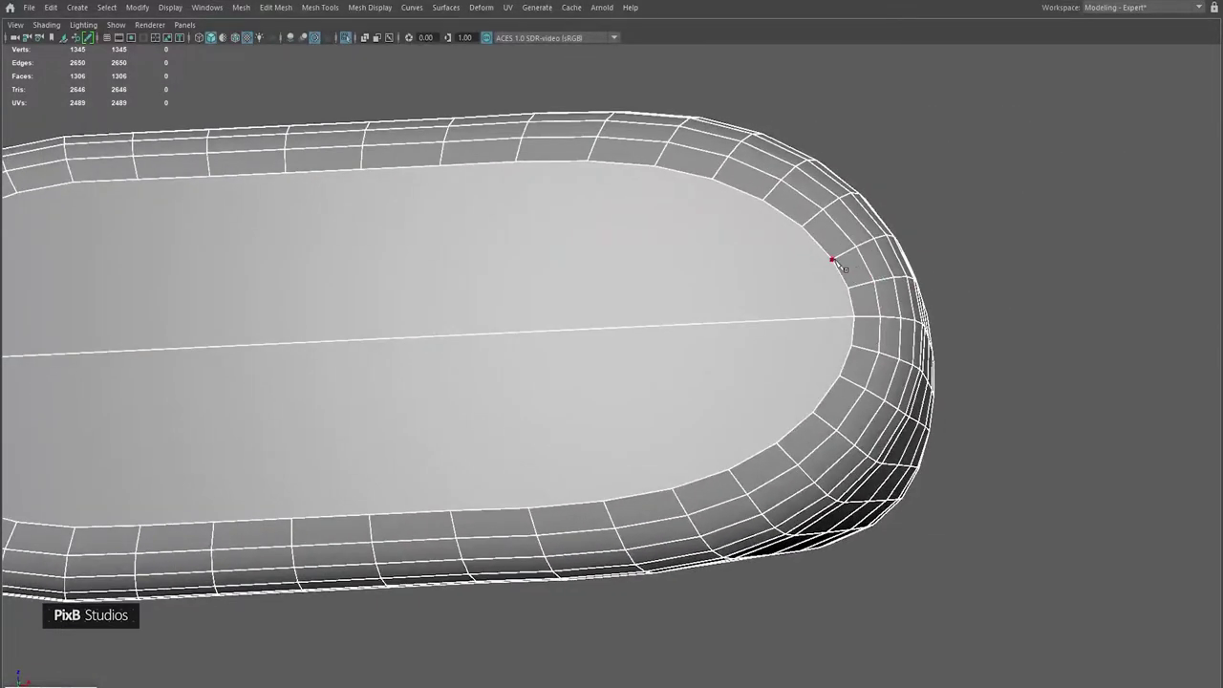
# - Delete the two large base faces between the end cuts
pyautogui.press('F11')
pyautogui.click(773, 290)
pyautogui.keyDown('shift'); pyautogui.click(766, 357); pyautogui.keyUp('shift')
pyautogui.press('Delete')
# - Bridge the long sides of the base opening and divide the new faces with a lengthwise centre edge loop
pyautogui.keyDown('shift'); pyautogui.moveTo(767, 356); pyautogui.dragTo(817, 306, button='right'); pyautogui.keyUp('shift')
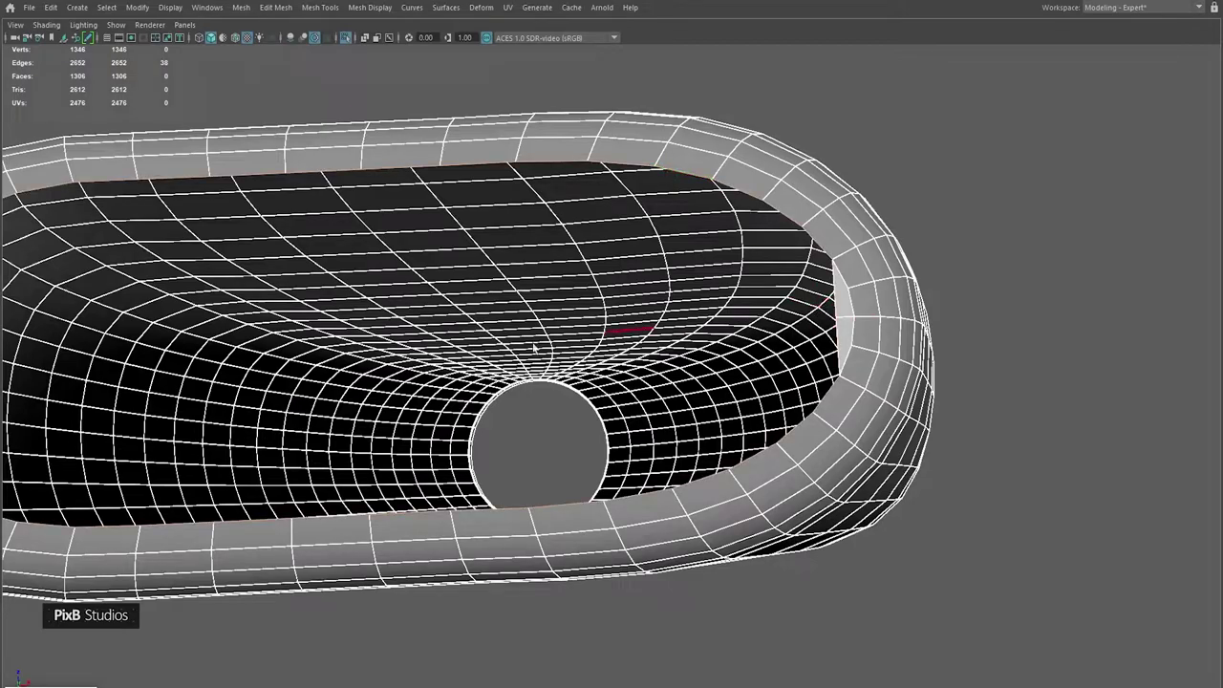
pyautogui.keyDown('alt'); pyautogui.moveTo(614, 336); pyautogui.dragTo(406, 306); pyautogui.keyUp('alt')
pyautogui.keyDown('shift'); pyautogui.moveTo(513, 282); pyautogui.dragTo(501, 441, button='right'); pyautogui.keyUp('shift')
pyautogui.moveTo(518, 289); pyautogui.dragTo(519, 287)
# - Merge the overlapping centre vertices at both ends of the bridged base and preview the smoothed result
pyautogui.moveTo(518, 287); pyautogui.dragTo(557, 276, button='right')
pyautogui.press('3')
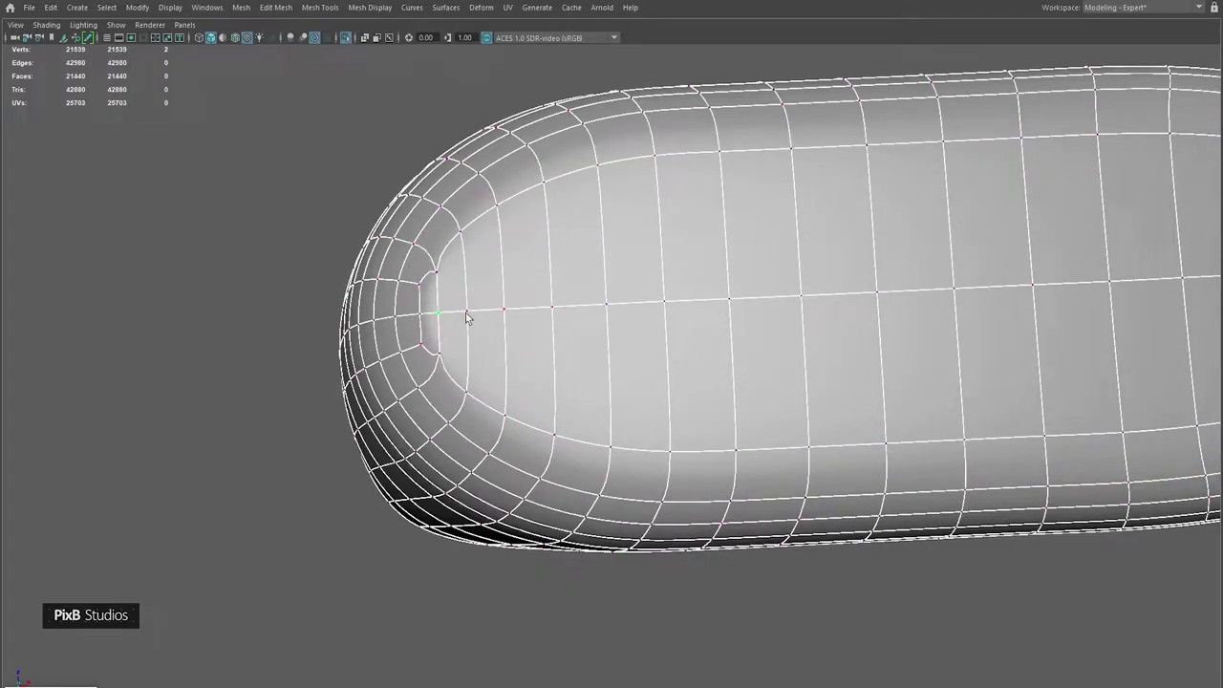
pyautogui.keyDown('shift'); pyautogui.moveTo(486, 276); pyautogui.dragTo(543, 232, button='right'); pyautogui.keyUp('shift')
pyautogui.keyDown('alt'); pyautogui.moveTo(544, 232); pyautogui.dragTo(240, 259); pyautogui.keyUp('alt')
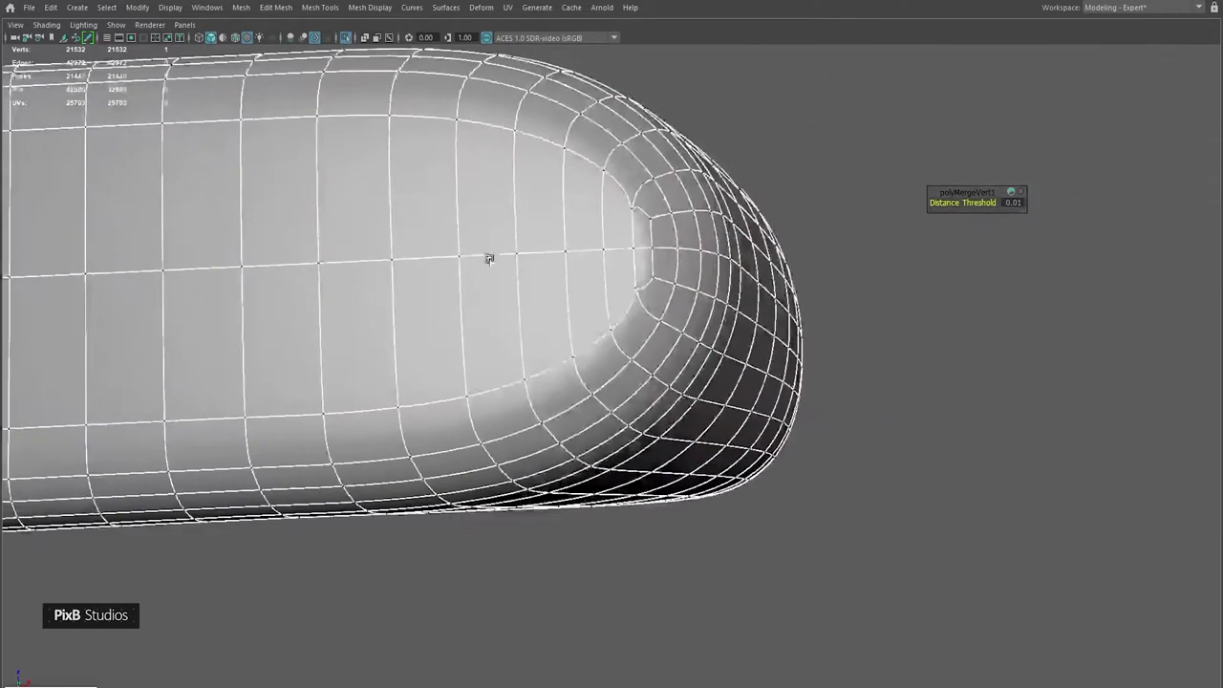
pyautogui.keyDown('shift'); pyautogui.click(646, 274); pyautogui.keyUp('shift')
pyautogui.keyDown('shift'); pyautogui.moveTo(622, 258); pyautogui.dragTo(859, 138, button='right'); pyautogui.keyUp('shift')
pyautogui.keyDown('alt'); pyautogui.moveTo(860, 139); pyautogui.dragTo(677, 206); pyautogui.keyUp('alt')
pyautogui.press('3')
pyautogui.press('1')
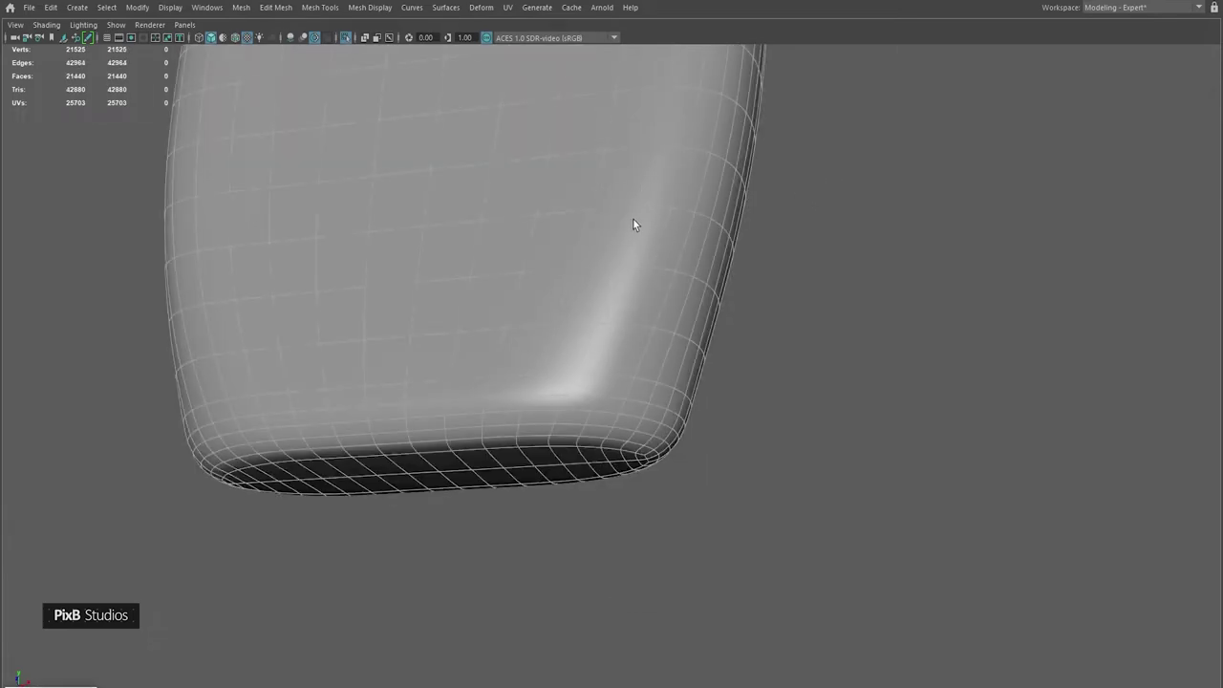
# - Move the edge loop just above the base bevel slightly upward
pyautogui.keyDown('shift'); pyautogui.moveTo(632, 219); pyautogui.dragTo(893, 211, button='right'); pyautogui.keyUp('shift')
pyautogui.click(892, 211)
pyautogui.moveTo(892, 211)
pyautogui.keyDown('alt'); pyautogui.mouseDown()
pyautogui.moveTo(723, 232)
pyautogui.moveTo(732, 210)
pyautogui.moveTo(759, 208)
pyautogui.moveTo(745, 188)
pyautogui.moveTo(624, 235)
pyautogui.mouseUp(); pyautogui.keyUp('alt')
pyautogui.click(626, 234)
pyautogui.keyDown('alt'); pyautogui.moveTo(732, 197); pyautogui.dragTo(699, 360, button='right'); pyautogui.keyUp('alt')
pyautogui.press('F10')
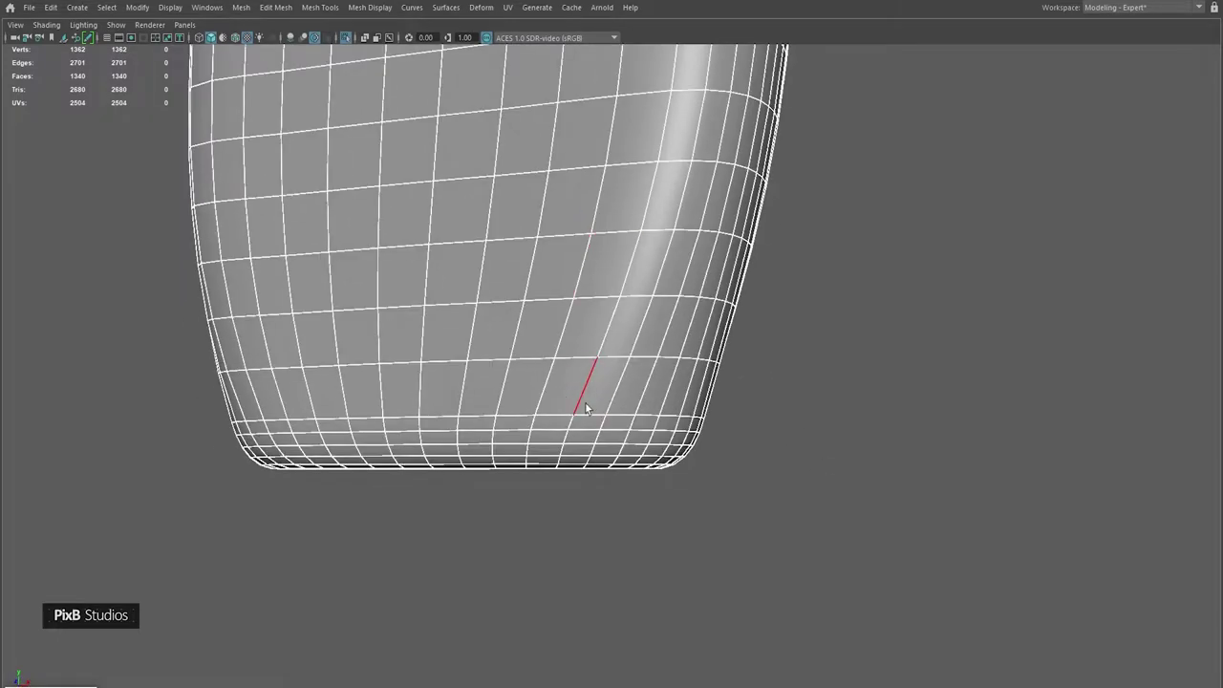
pyautogui.moveTo(457, 368); pyautogui.dragTo(458, 361)
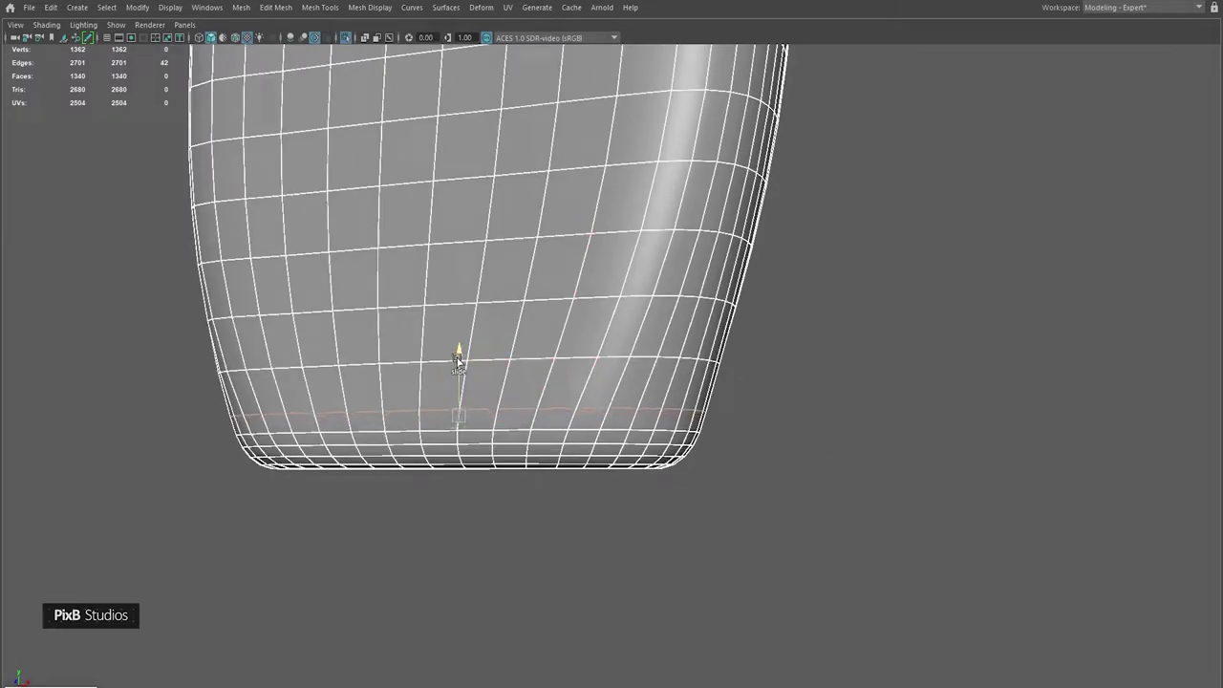
# - Apply Edit Edge Flow to the edge loops just below the raised loop
pyautogui.doubleClick(475, 442)
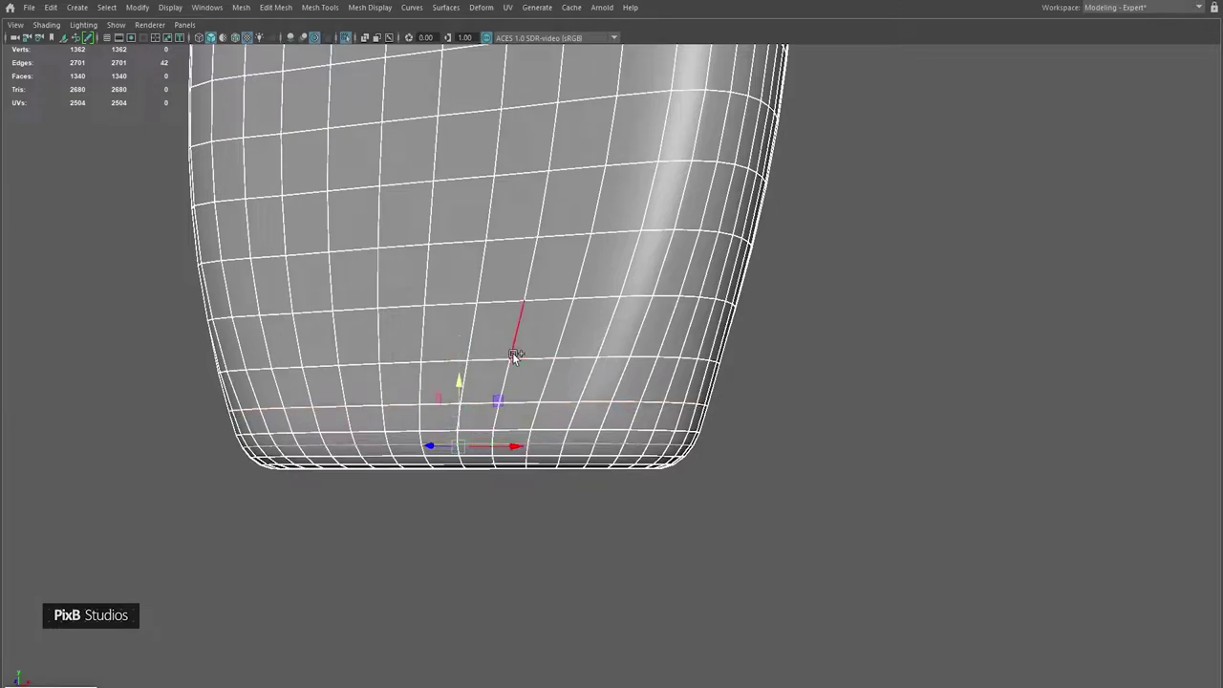
pyautogui.doubleClick(526, 432)
pyautogui.keyDown('shift'); pyautogui.moveTo(543, 344); pyautogui.dragTo(538, 412, button='right'); pyautogui.keyUp('shift')
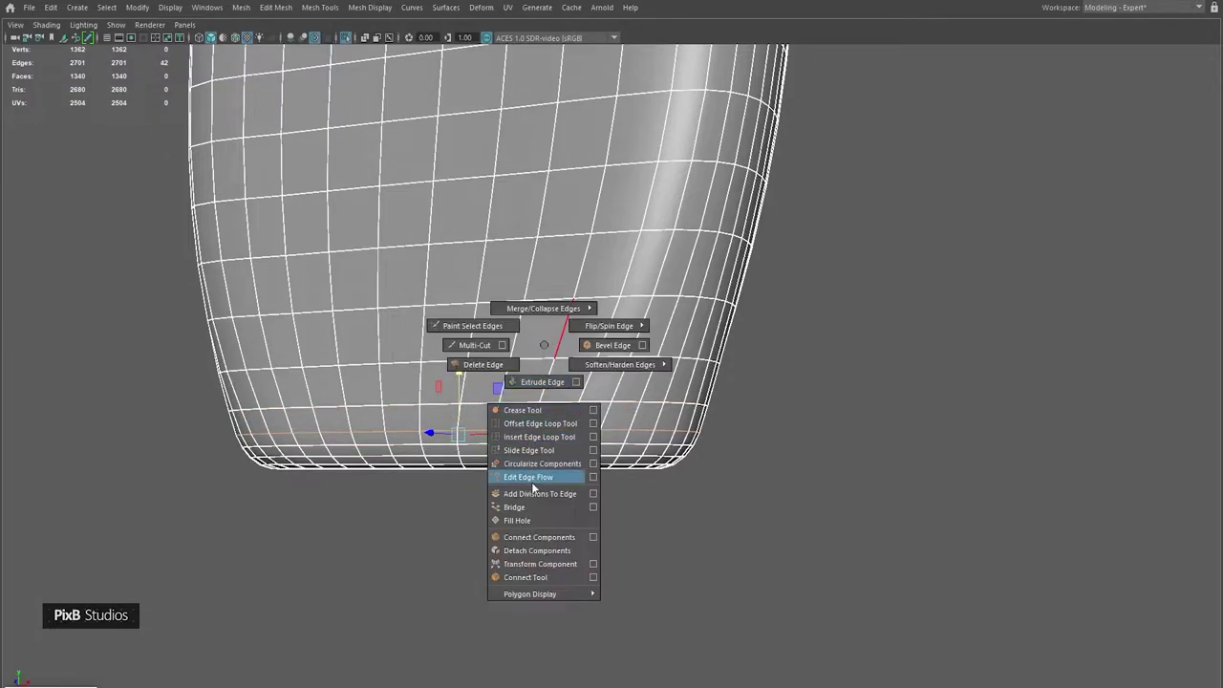
pyautogui.keyDown('shift'); pyautogui.moveTo(532, 485); pyautogui.dragTo(531, 480, button='right'); pyautogui.keyUp('shift')
pyautogui.click(823, 325)
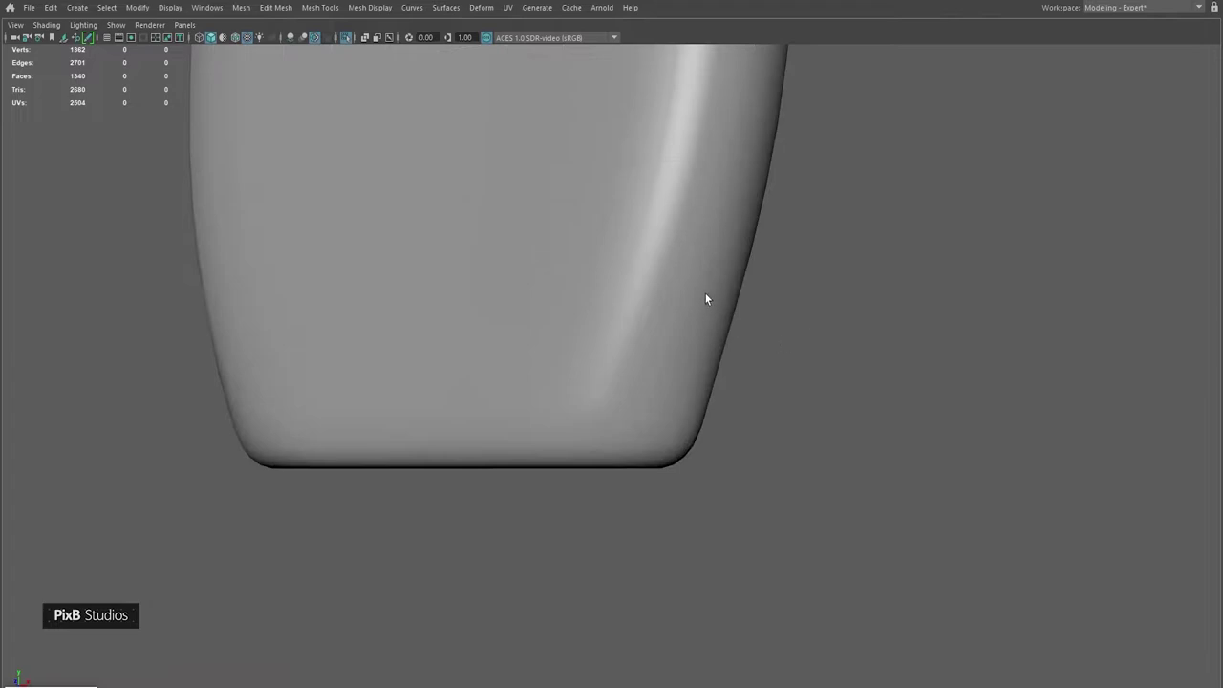
# - Examine the whole smoothed bottle body's silhouette and try hiding the selection
pyautogui.press('f')
pyautogui.click(639, 296)
pyautogui.scroll(5, 633, 289)
pyautogui.scroll(-5, 612, 169)
pyautogui.keyDown('alt'); pyautogui.moveTo(612, 169); pyautogui.dragTo(598, 318, button='middle'); pyautogui.keyUp('alt')
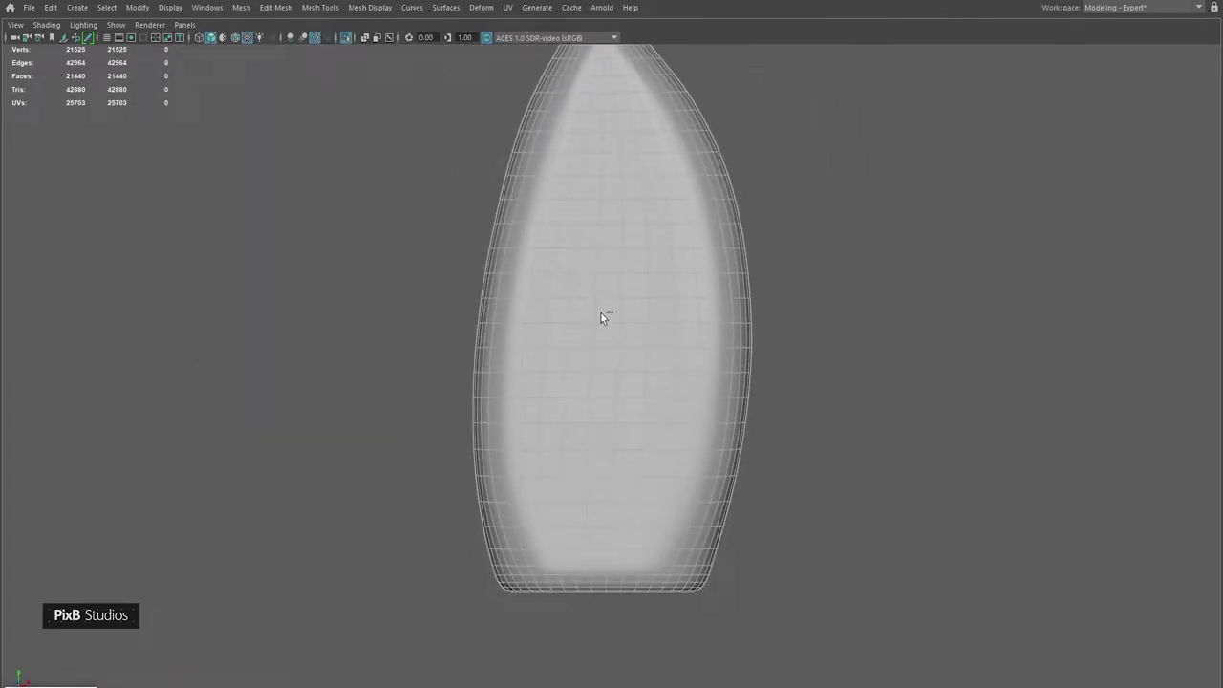
pyautogui.hotkey('ctrl', 'h')
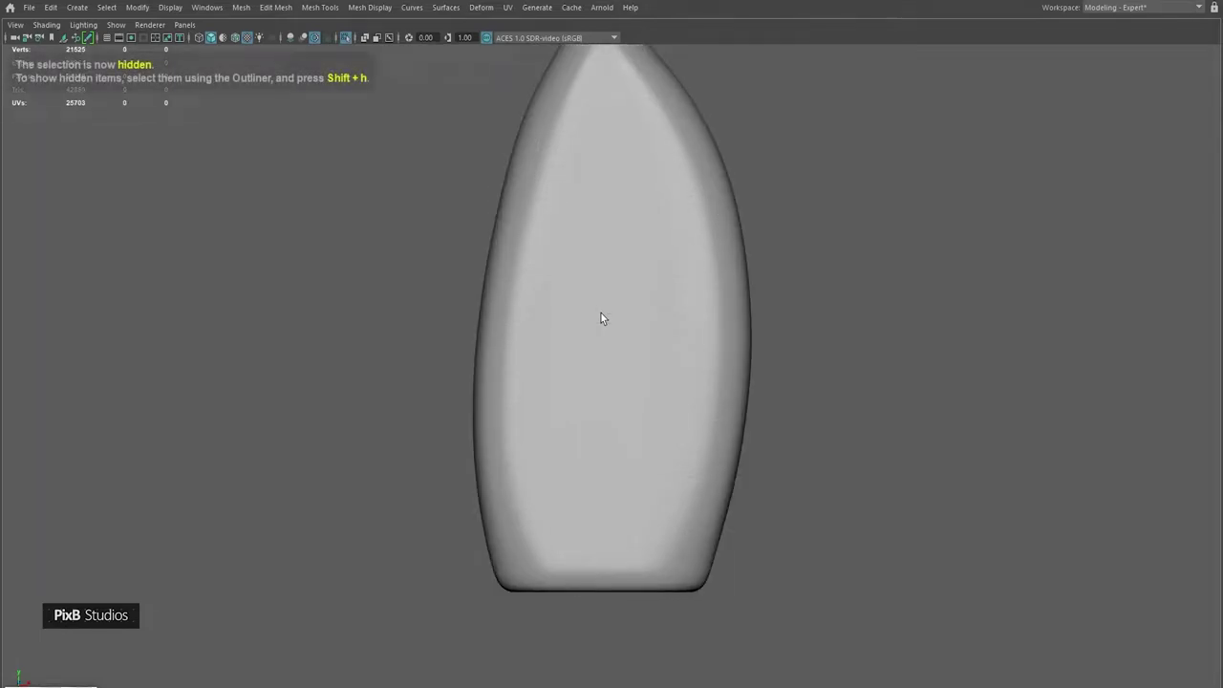
# - Apply Edit Edge Flow to the vertical edge loops along the body's rounded corner on one side
pyautogui.click(600, 311)
pyautogui.keyDown('alt'); pyautogui.moveTo(594, 335); pyautogui.dragTo(593, 400, button='right'); pyautogui.keyUp('alt')
pyautogui.press('F10')
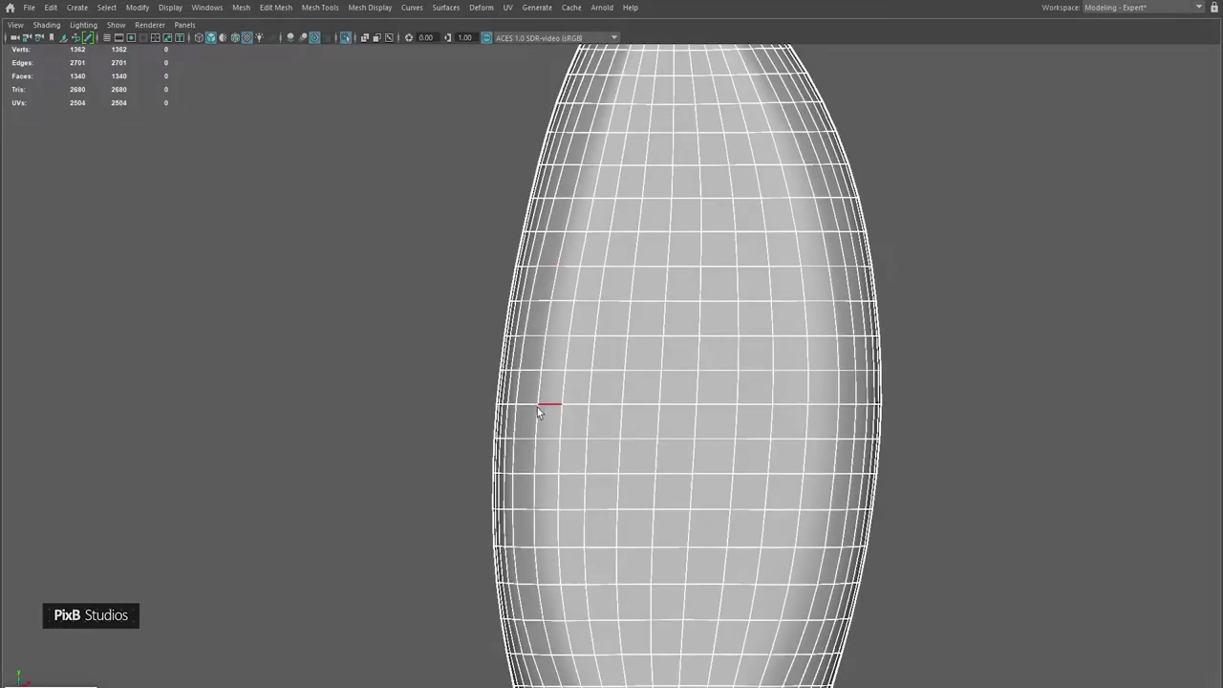
pyautogui.press('space')
pyautogui.keyDown('alt'); pyautogui.moveTo(533, 432); pyautogui.dragTo(595, 254); pyautogui.keyUp('alt')
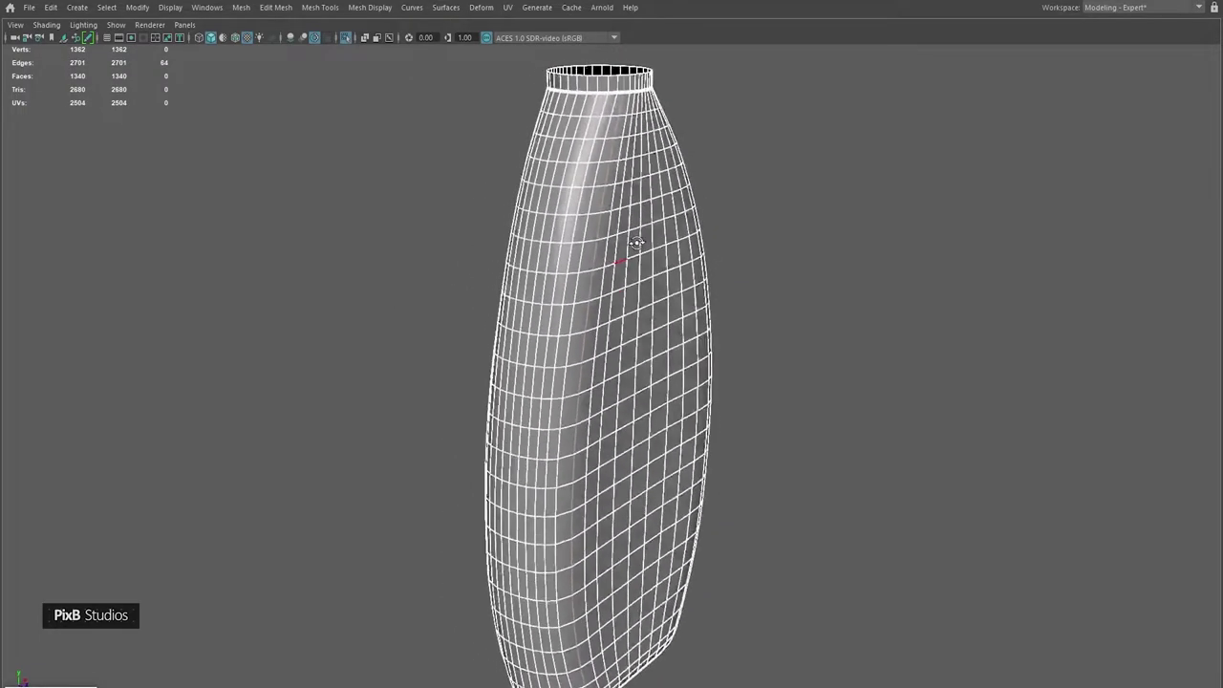
pyautogui.click(568, 264)
pyautogui.keyDown('shift'); pyautogui.moveTo(609, 233); pyautogui.dragTo(602, 349, button='right'); pyautogui.keyUp('shift')
pyautogui.keyDown('alt'); pyautogui.moveTo(680, 354); pyautogui.dragTo(491, 306); pyautogui.keyUp('alt')
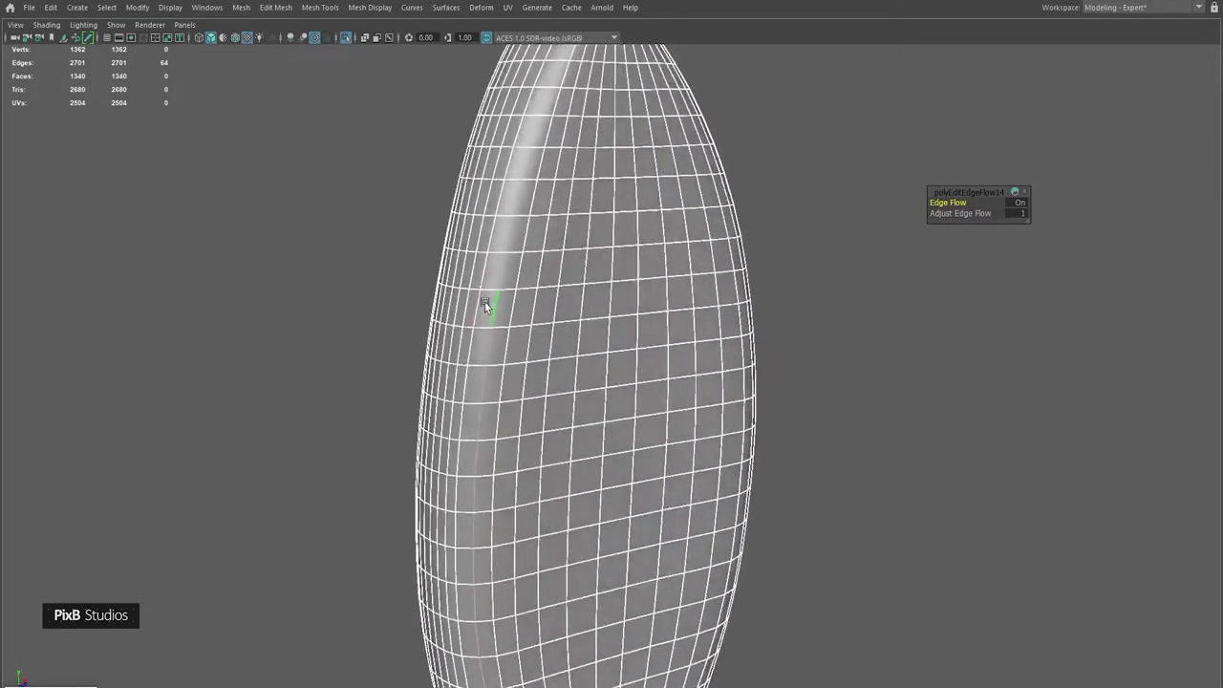
pyautogui.keyDown('alt'); pyautogui.moveTo(520, 266); pyautogui.dragTo(458, 284); pyautogui.keyUp('alt')
pyautogui.doubleClick(548, 308)
pyautogui.moveTo(659, 218); pyautogui.dragTo(844, 158, button='right')
# - Even out the vertical edge loops along the body's opposite rounded side with Edit Edge Flow
pyautogui.keyDown('alt'); pyautogui.moveTo(783, 210); pyautogui.dragTo(654, 181); pyautogui.keyUp('alt')
pyautogui.press('F10')
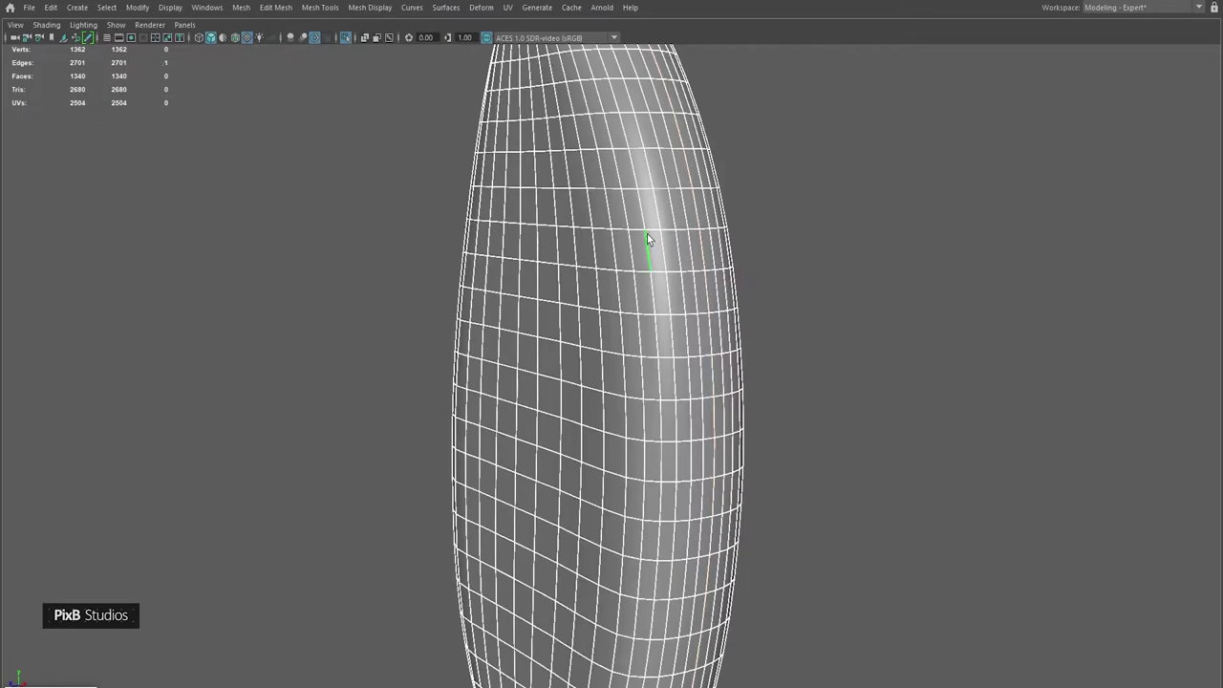
pyautogui.doubleClick(649, 250)
pyautogui.keyDown('shift'); pyautogui.moveTo(685, 210); pyautogui.dragTo(678, 341, button='right'); pyautogui.keyUp('shift')
pyautogui.click(664, 258)
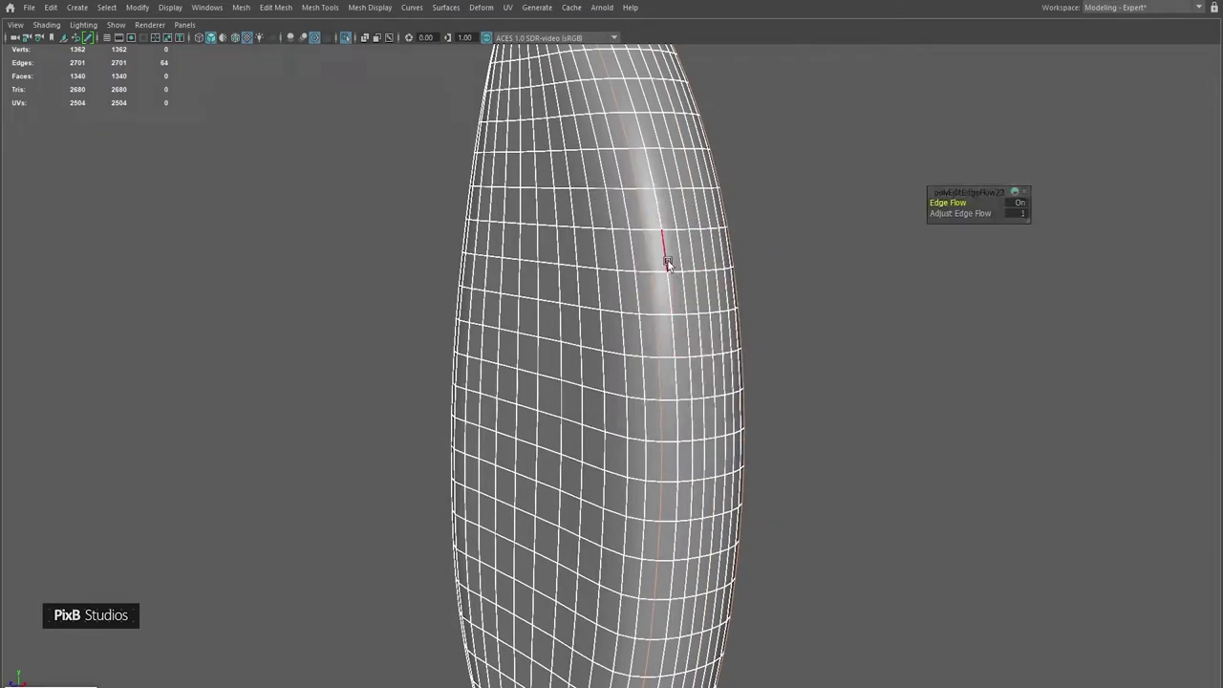
pyautogui.doubleClick(701, 246)
pyautogui.press('g')
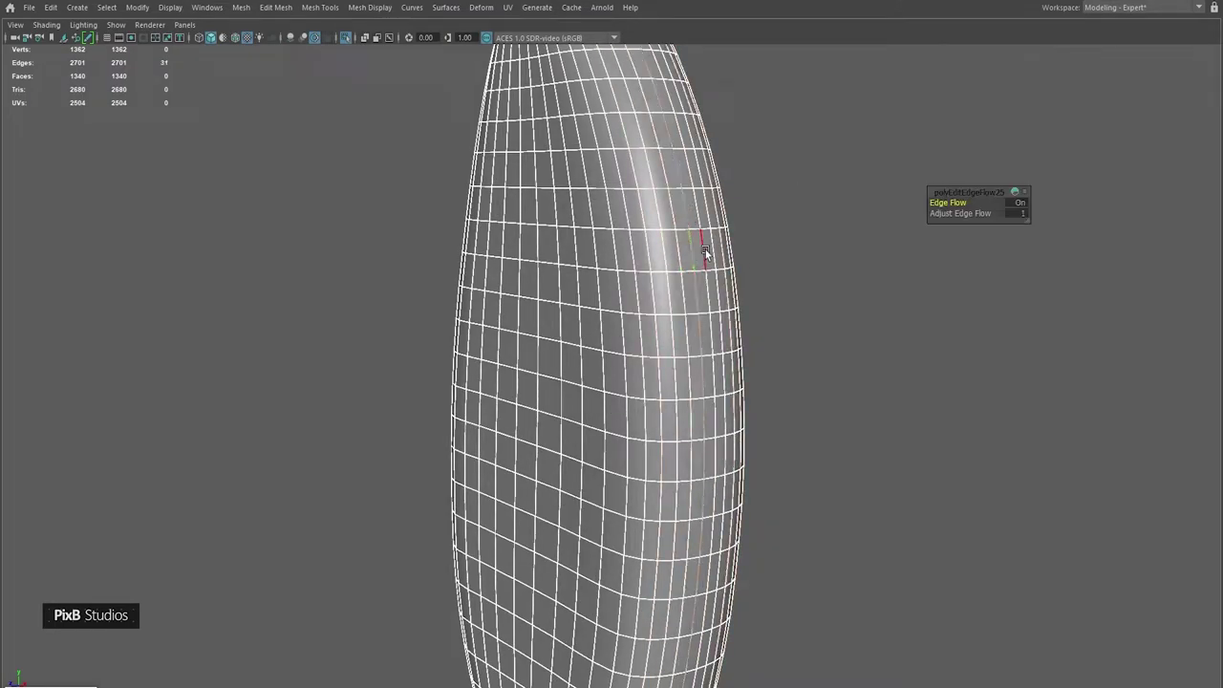
# - Examine the whole bottle body's surface with and without the smooth preview
pyautogui.click(783, 196)
pyautogui.moveTo(794, 186)
pyautogui.keyDown('alt'); pyautogui.mouseDown()
pyautogui.moveTo(751, 196)
pyautogui.moveTo(745, 216)
pyautogui.moveTo(811, 194)
pyautogui.moveTo(838, 144)
pyautogui.moveTo(834, 180)
pyautogui.moveTo(830, 169)
pyautogui.moveTo(803, 188)
pyautogui.moveTo(802, 213)
pyautogui.moveTo(565, 224)
pyautogui.moveTo(723, 232)
pyautogui.moveTo(645, 272)
pyautogui.moveTo(693, 273)
pyautogui.moveTo(704, 213)
pyautogui.moveTo(721, 222)
pyautogui.mouseUp(); pyautogui.keyUp('alt')
pyautogui.click(769, 226)
pyautogui.press('f')
pyautogui.press('3')
pyautogui.click(786, 204)
pyautogui.click(690, 210)
pyautogui.press('1')
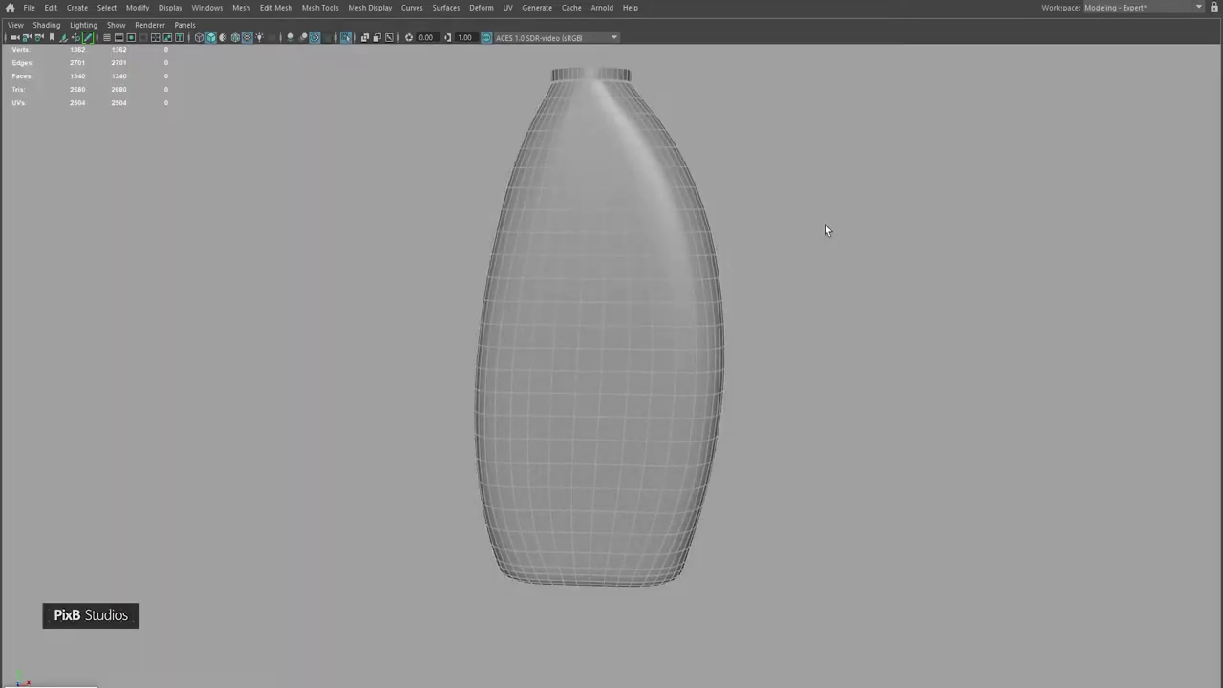
# - Change the viewport background to the blue gradient and show the wireframe over the shaded bottle
pyautogui.hotkey('alt', 'b')
pyautogui.click(785, 268)
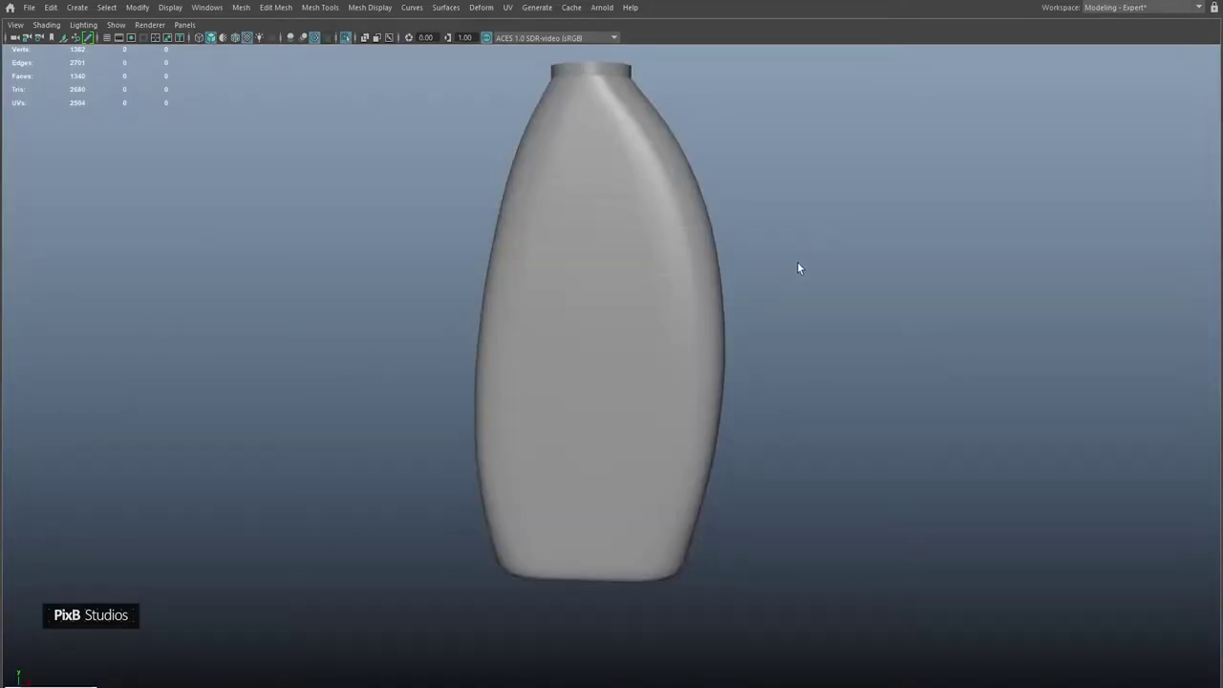
pyautogui.keyDown('alt'); pyautogui.moveTo(801, 282); pyautogui.dragTo(735, 251); pyautogui.keyUp('alt')
pyautogui.click(236, 37)
pyautogui.moveTo(546, 210)
pyautogui.keyDown('alt'); pyautogui.mouseDown()
pyautogui.moveTo(586, 218)
pyautogui.moveTo(423, 201)
pyautogui.moveTo(440, 254)
pyautogui.moveTo(704, 232)
pyautogui.moveTo(532, 240)
pyautogui.moveTo(532, 254)
pyautogui.moveTo(601, 250)
pyautogui.moveTo(701, 210)
pyautogui.moveTo(593, 204)
pyautogui.mouseUp(); pyautogui.keyUp('alt')
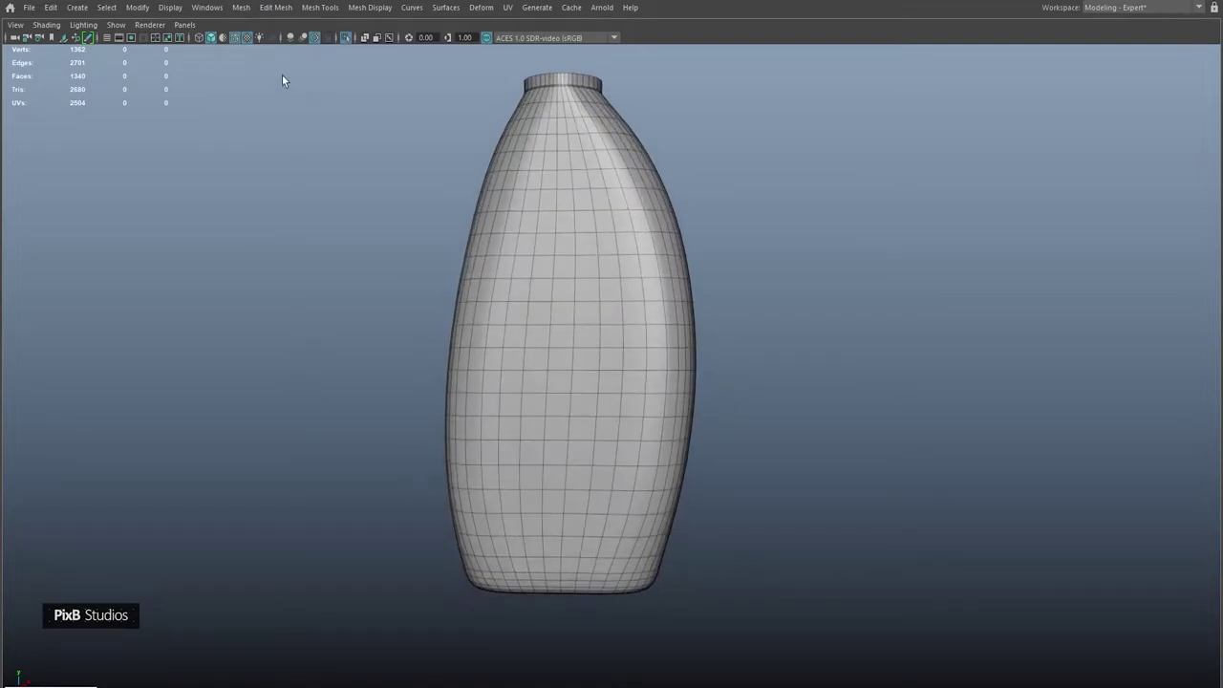
# - Create a polygon cylinder at the upper end of the reference image's handle opening in the front view
pyautogui.press('space')
pyautogui.keyDown('alt'); pyautogui.moveTo(585, 164); pyautogui.dragTo(268, 58, button='right'); pyautogui.keyUp('alt')
pyautogui.click(236, 37)
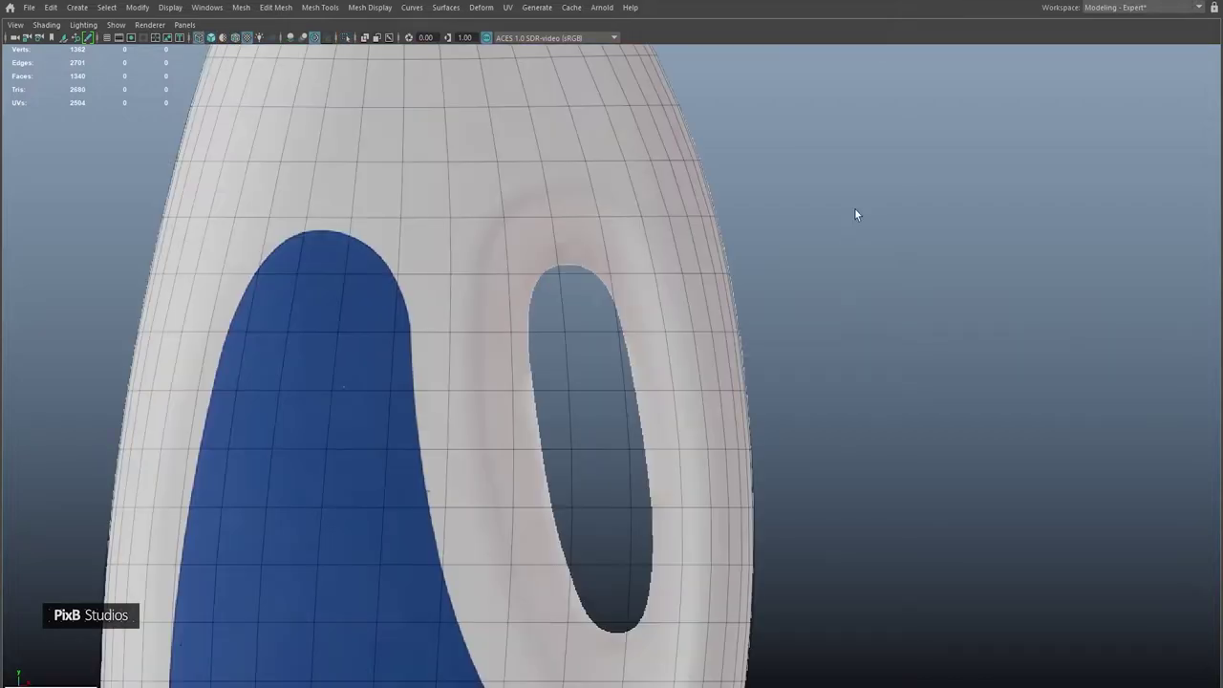
pyautogui.keyDown('shift'); pyautogui.moveTo(855, 204); pyautogui.dragTo(770, 208, button='right'); pyautogui.keyUp('shift')
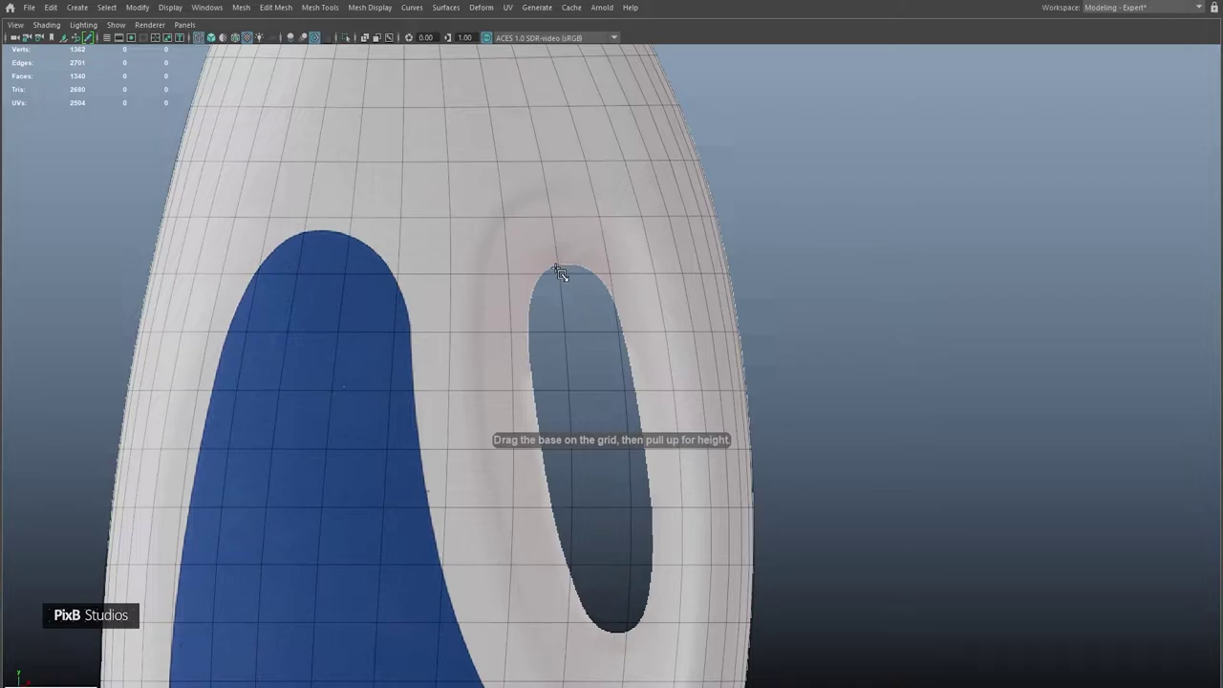
pyautogui.moveTo(568, 282); pyautogui.dragTo(615, 327)
pyautogui.click(607, 281)
pyautogui.keyDown('alt'); pyautogui.moveTo(581, 227); pyautogui.dragTo(657, 385); pyautogui.keyUp('alt')
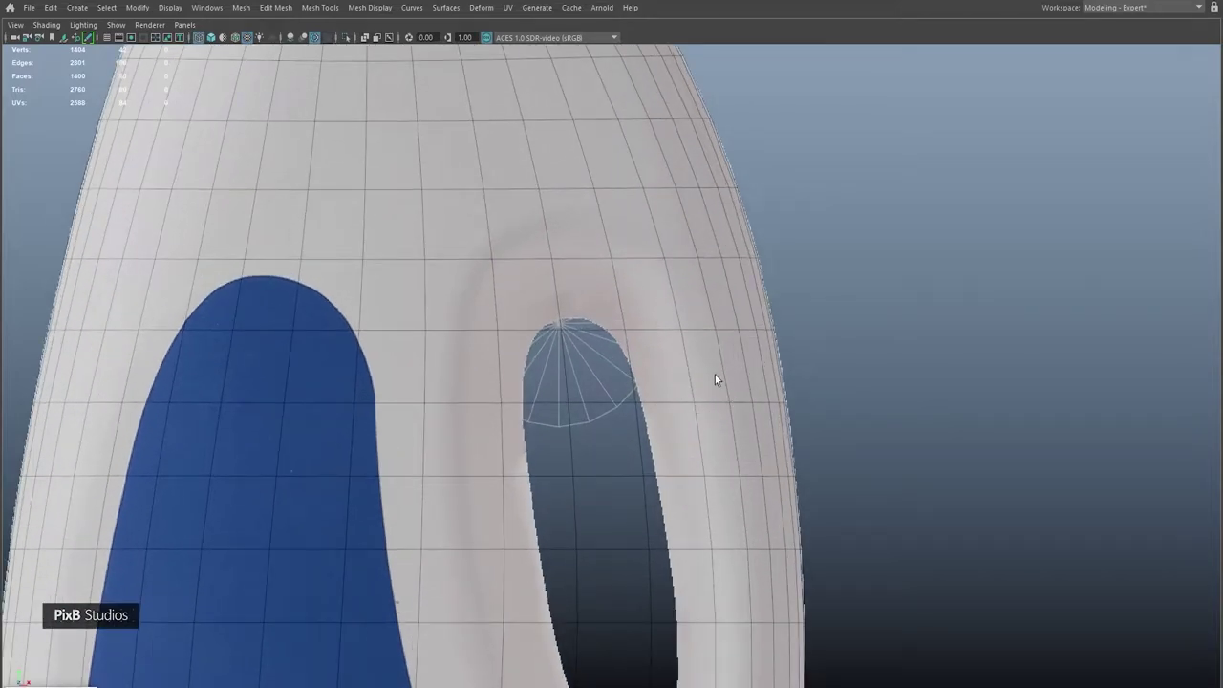
# - Display the cylinder shaded over the reference image and set its axis subdivisions to 16
pyautogui.hotkey('alt', 'x')
pyautogui.click(850, 269)
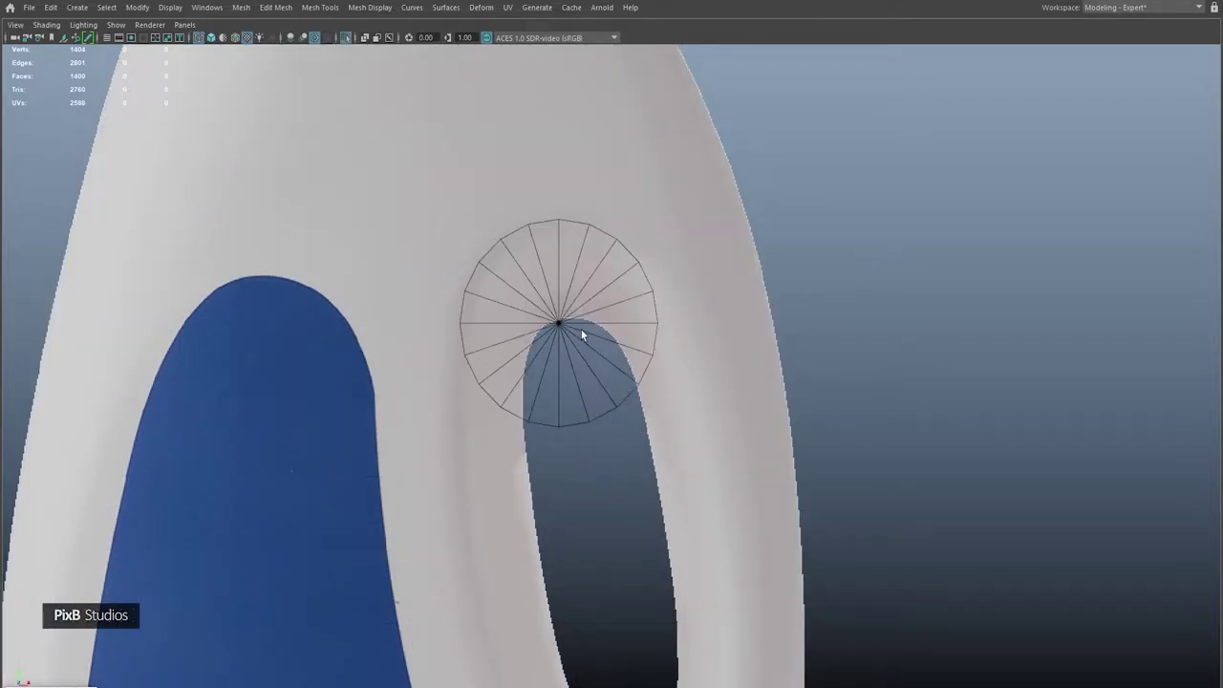
pyautogui.press('5')
pyautogui.scroll(2, 559, 307)
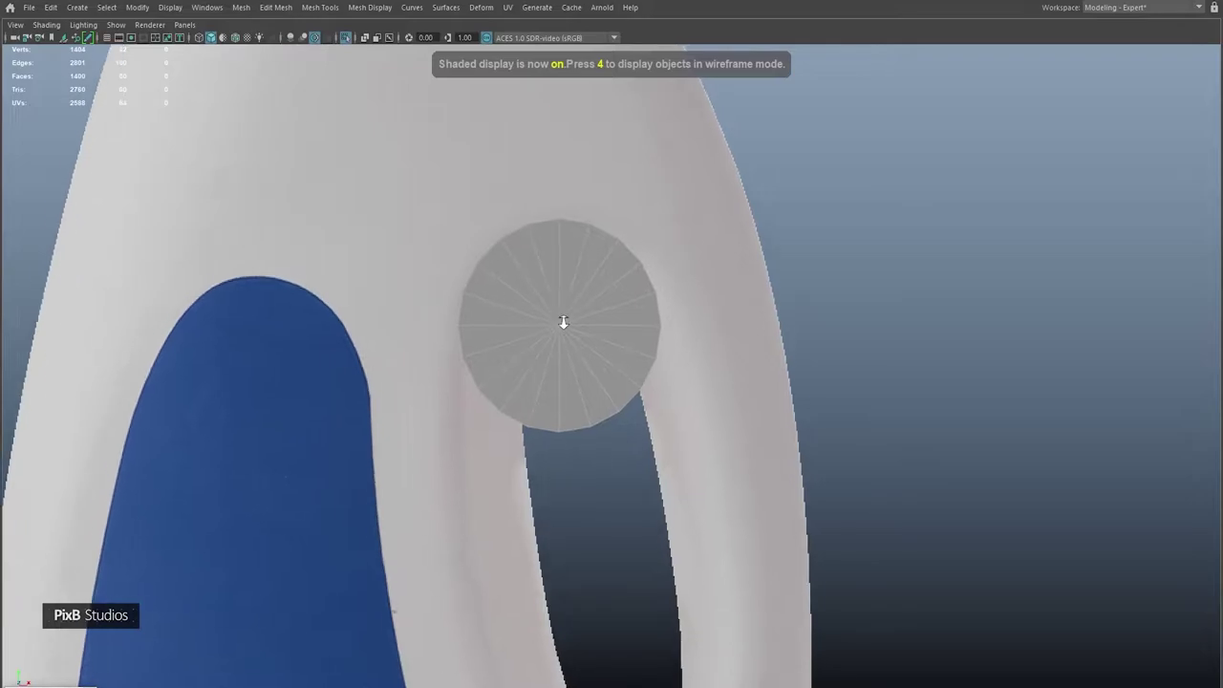
pyautogui.press('t')
pyautogui.click(1015, 224)
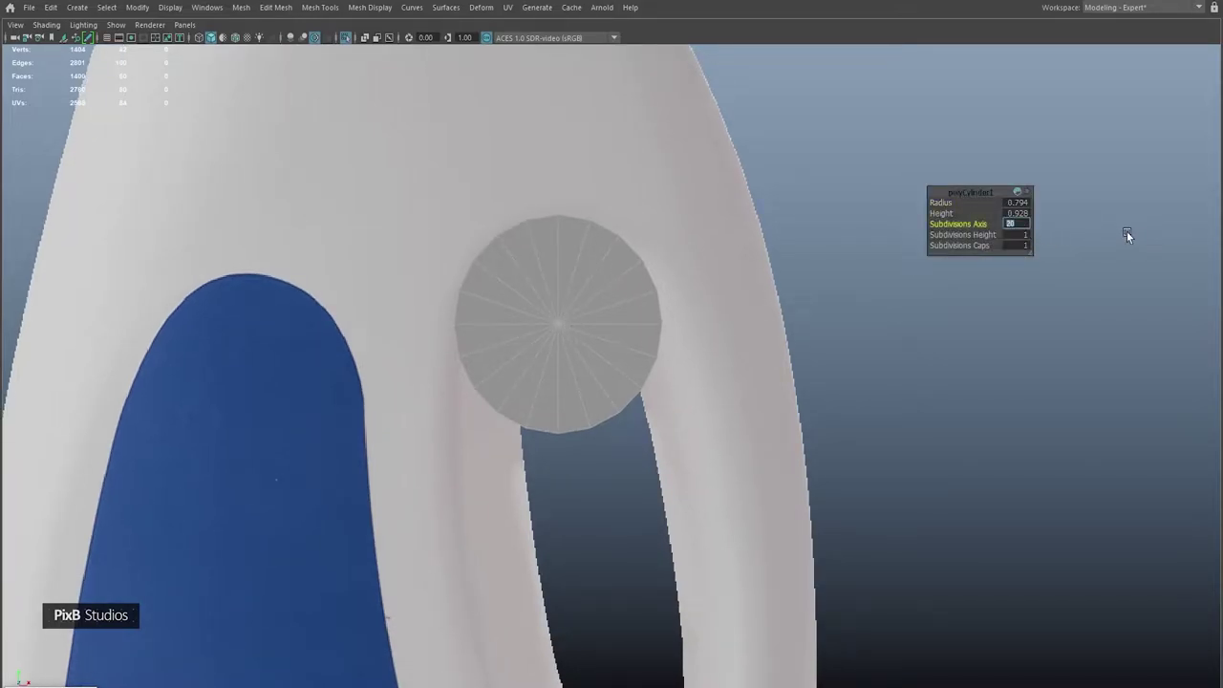
pyautogui.write('16')
pyautogui.press('Return')
# - Delete the faces of the cylinder's lower half to leave a half cylinder above the handle opening
pyautogui.keyDown('alt'); pyautogui.moveTo(711, 340); pyautogui.dragTo(592, 254, button='middle'); pyautogui.keyUp('alt')
pyautogui.press('F11')
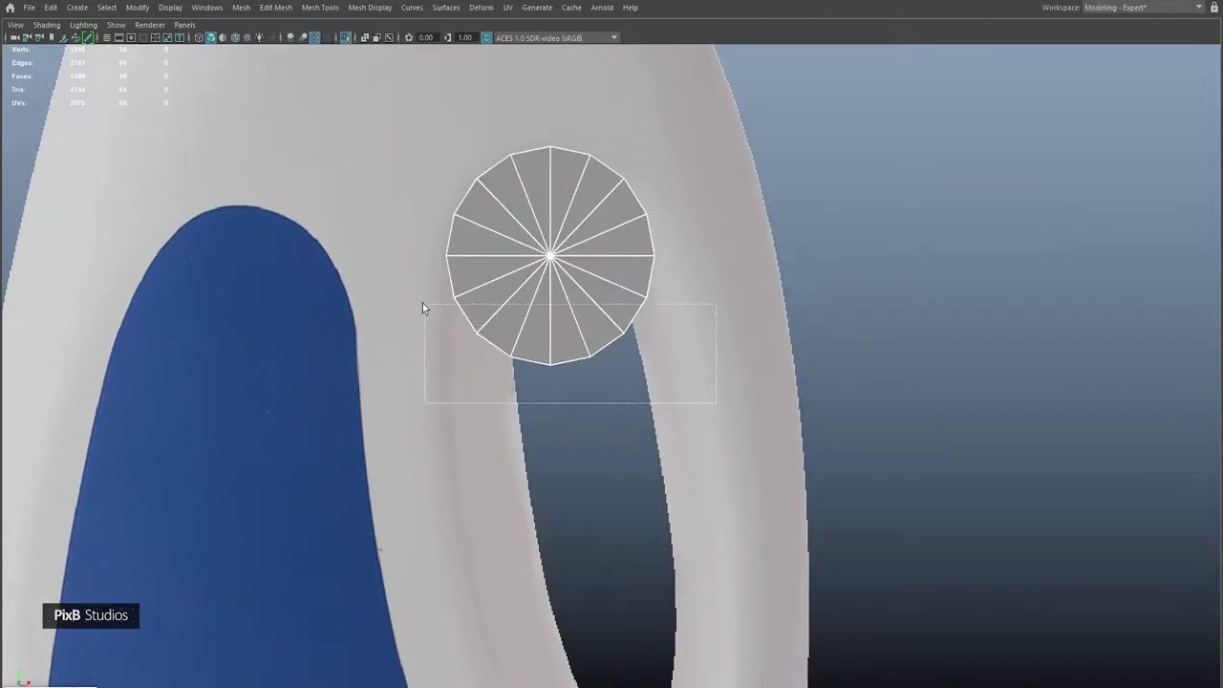
pyautogui.press('Delete')
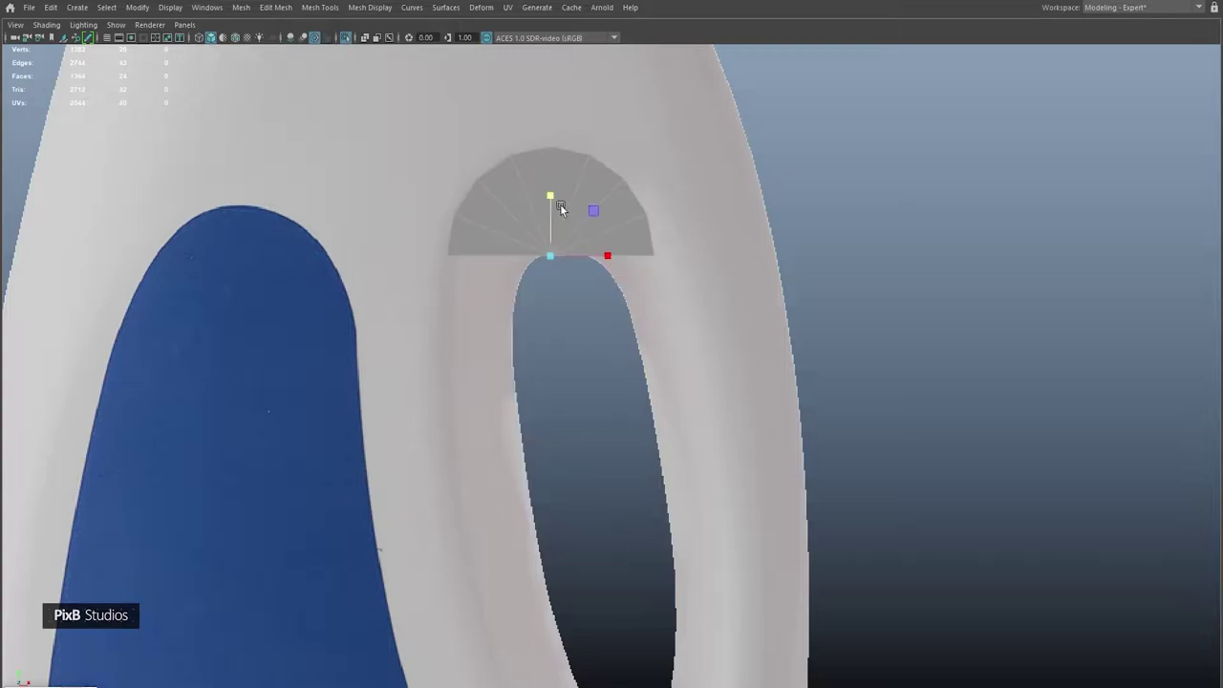
# - Isolate the half cylinder and delete its front and back cap faces, keeping only the curved band
pyautogui.moveTo(533, 222); pyautogui.dragTo(533, 258, button='right')
pyautogui.moveTo(459, 172); pyautogui.dragTo(577, 275)
pyautogui.scroll(-5, 577, 275)
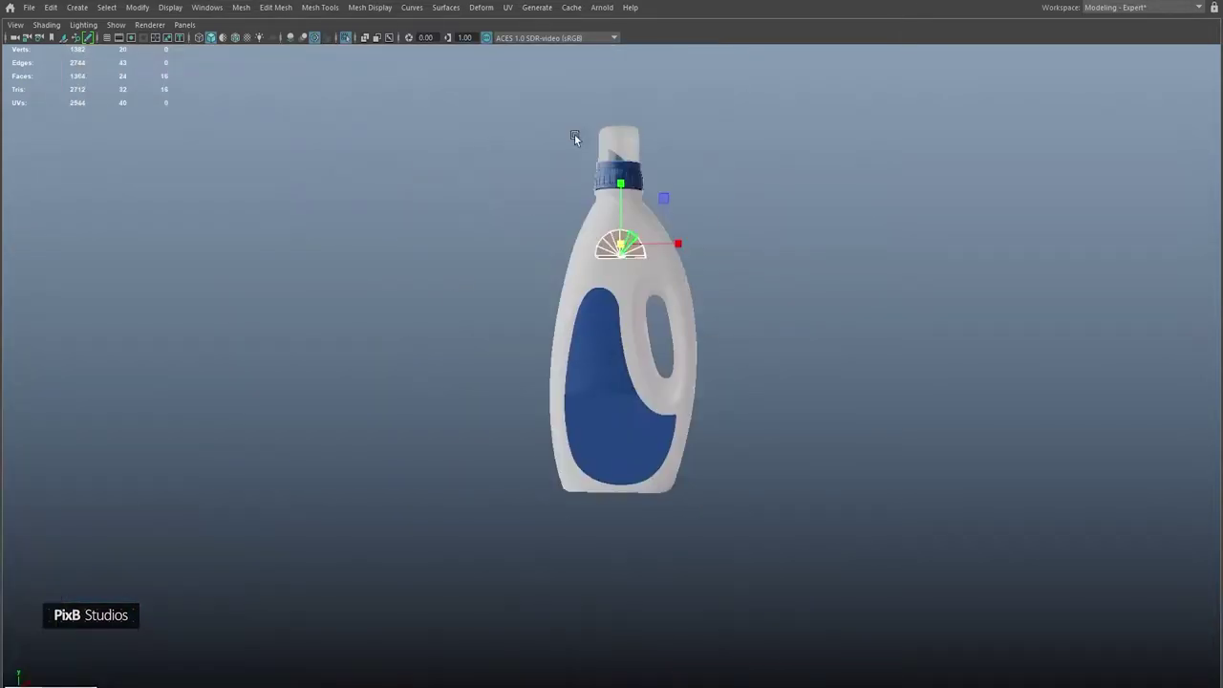
pyautogui.keyDown('alt'); pyautogui.moveTo(582, 201); pyautogui.dragTo(773, 404); pyautogui.keyUp('alt')
pyautogui.hotkey('ctrl', '1')
pyautogui.press('f')
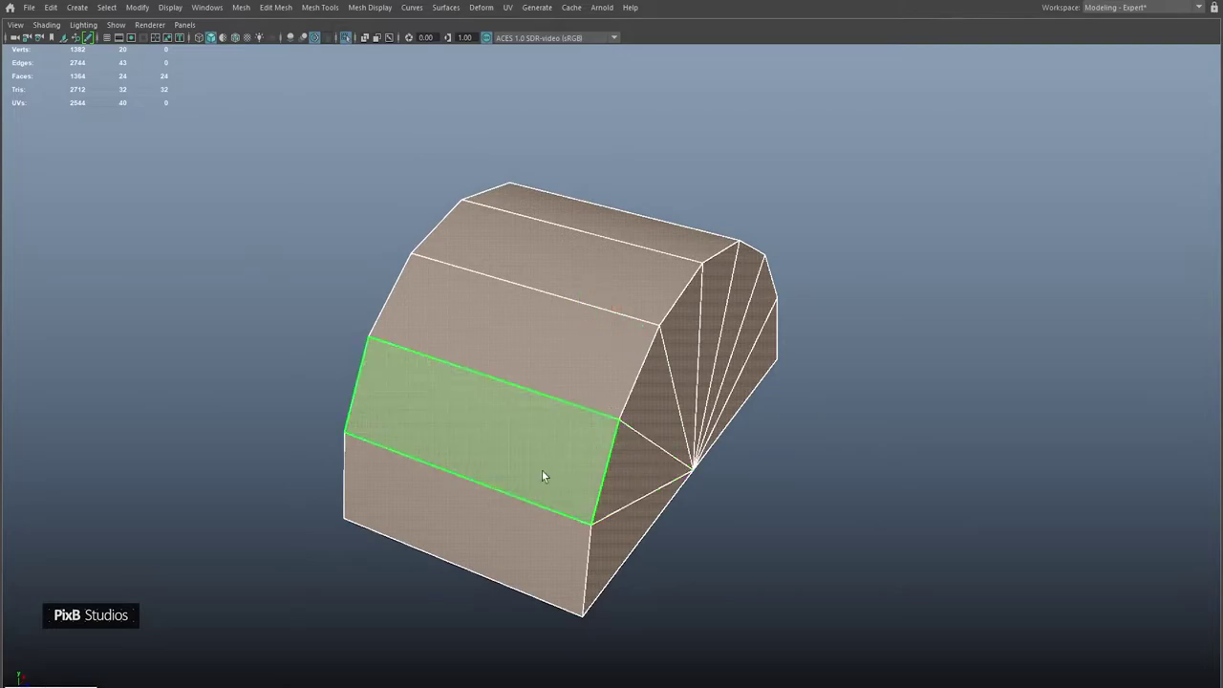
pyautogui.click(539, 466)
pyautogui.moveTo(191, 108); pyautogui.dragTo(800, 496)
pyautogui.press('Delete')
# - Narrow the curved band's depth and extrude its front border edges outward into a flat arch
pyautogui.click(789, 208)
pyautogui.hotkey('ctrl', 'e')
pyautogui.moveTo(631, 448); pyautogui.dragTo(588, 433)
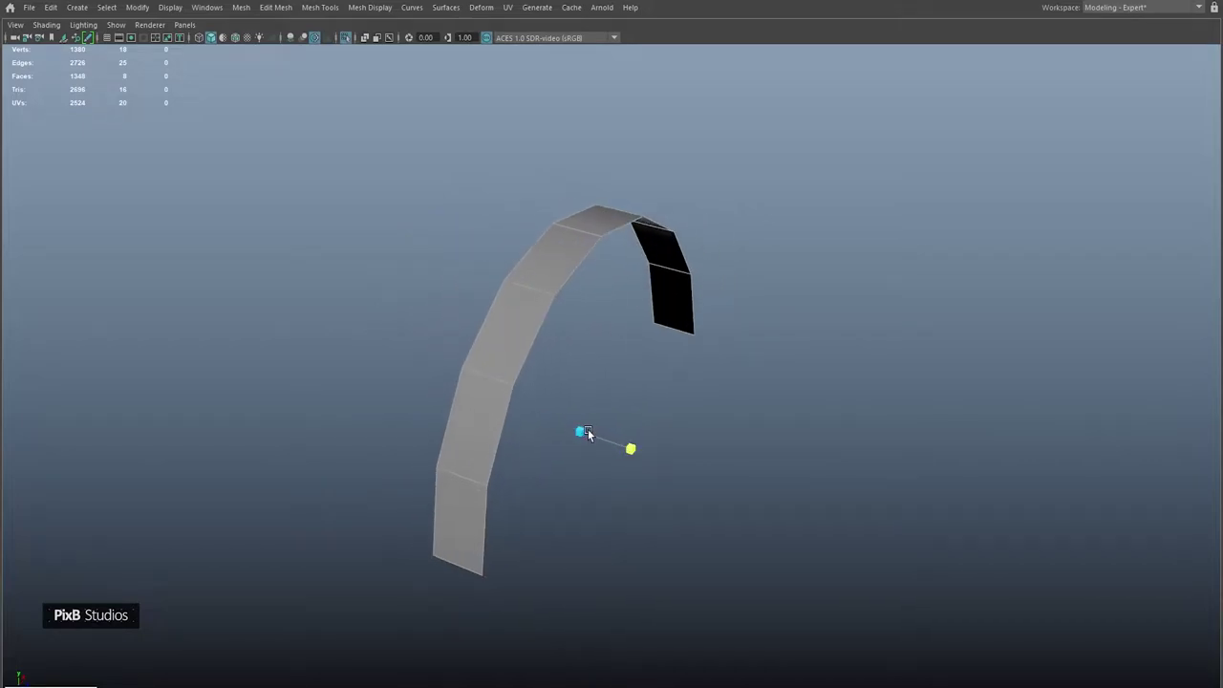
pyautogui.press('F10')
pyautogui.click(705, 301)
pyautogui.press('space')
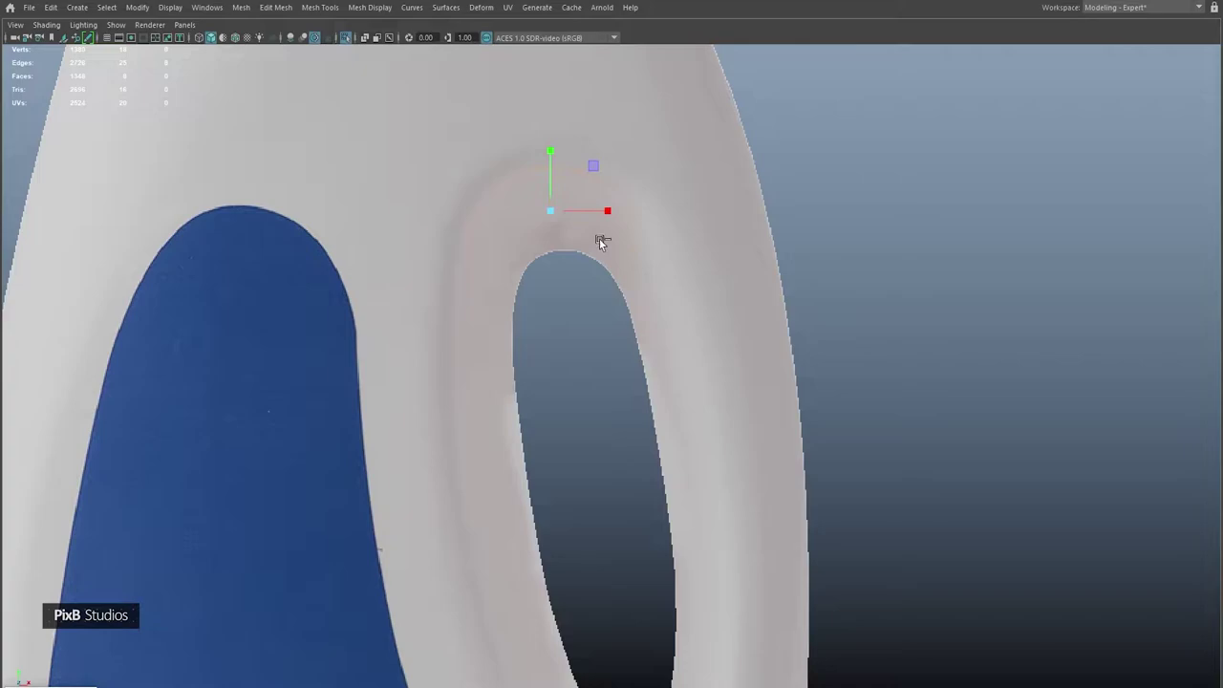
pyautogui.hotkey('ctrl', 'e')
pyautogui.moveTo(650, 182); pyautogui.dragTo(662, 175)
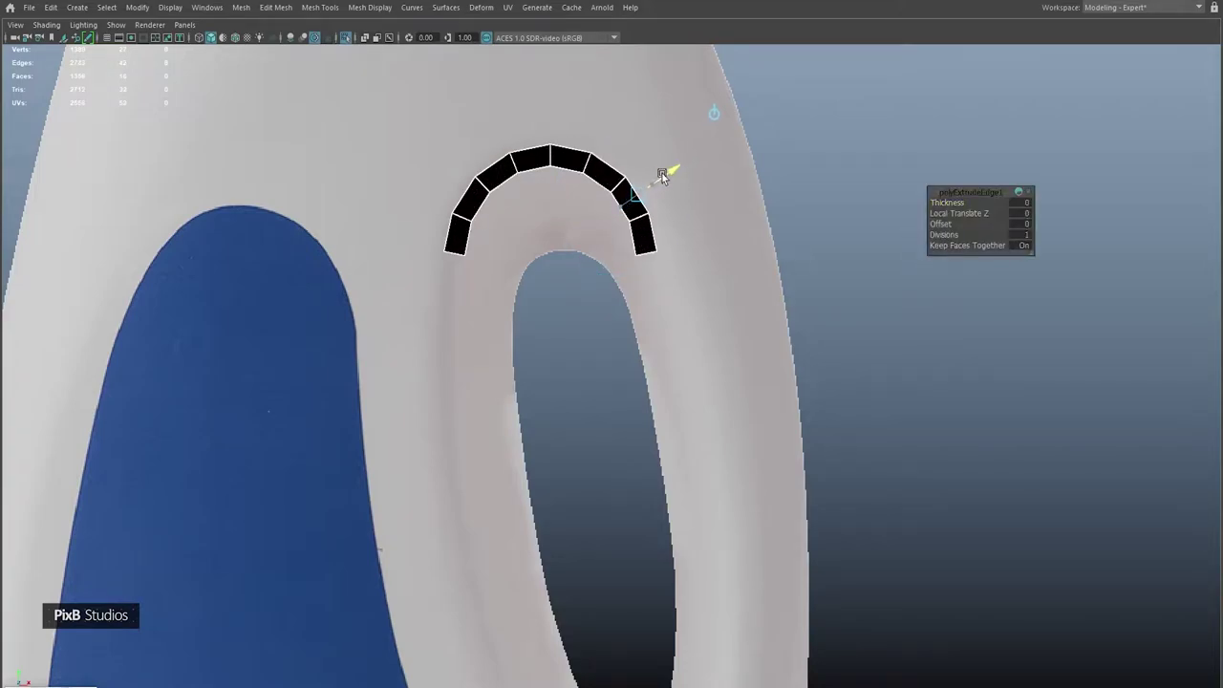
# - Delete the original band faces behind the flat arch and reverse the arch's normals
pyautogui.press('F11')
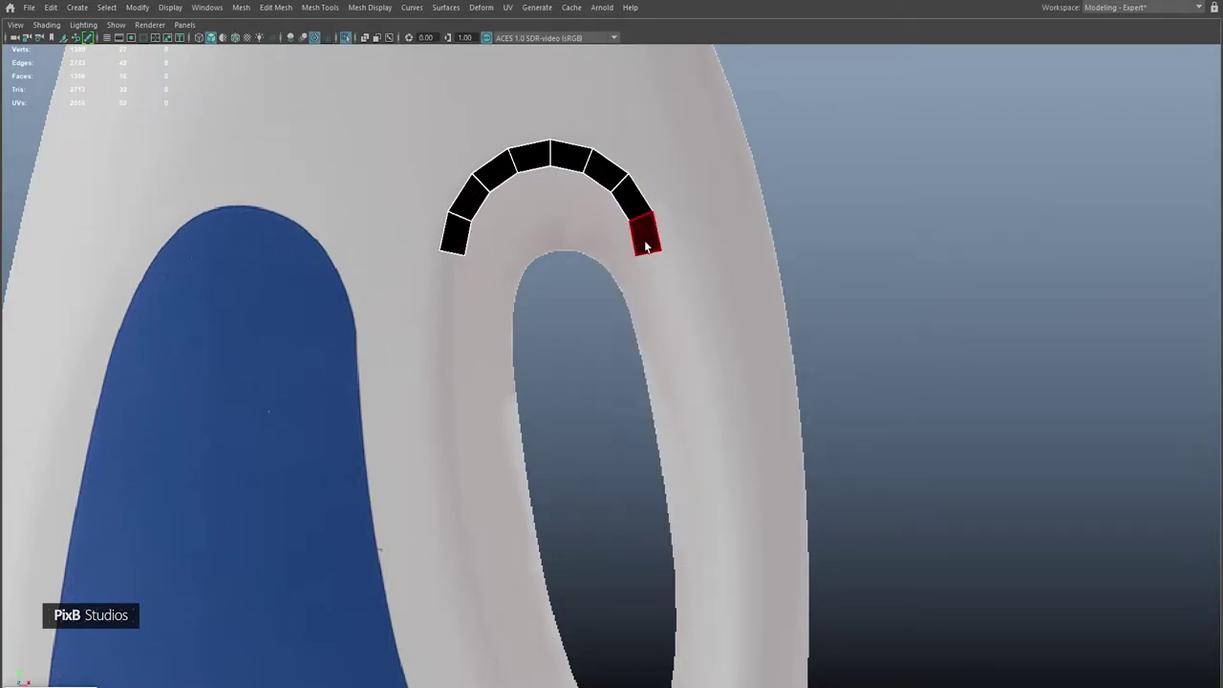
pyautogui.doubleClick(635, 210)
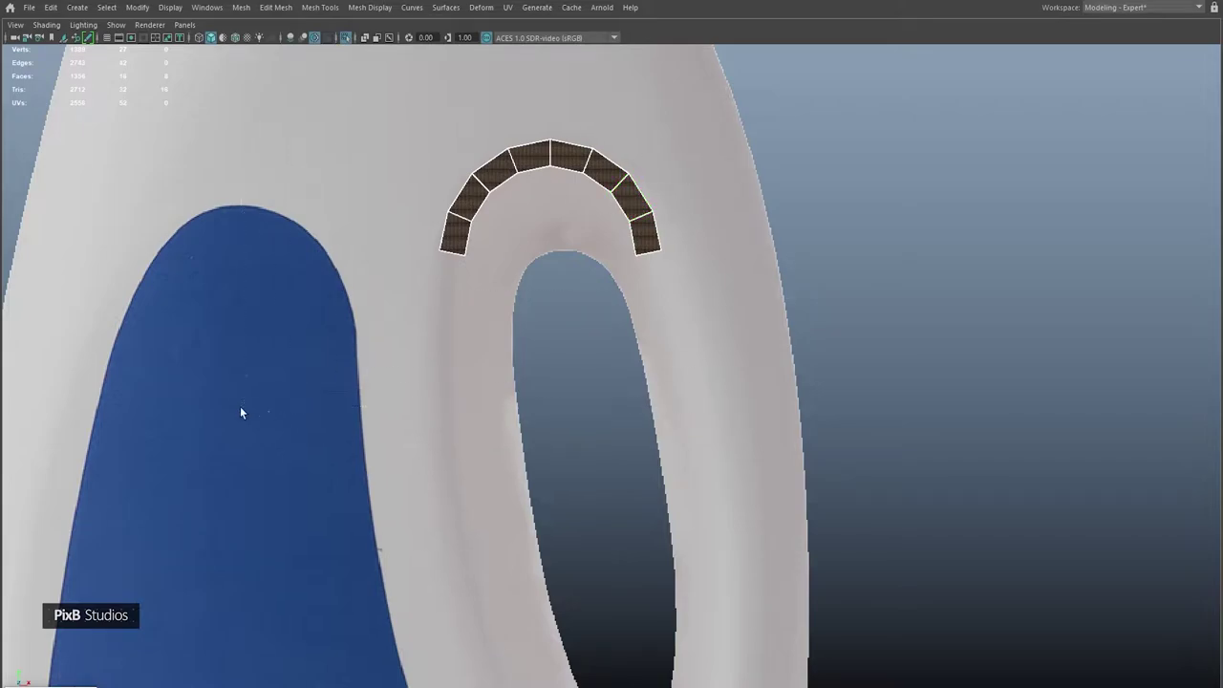
pyautogui.moveTo(240, 406); pyautogui.dragTo(240, 406)
pyautogui.press('space')
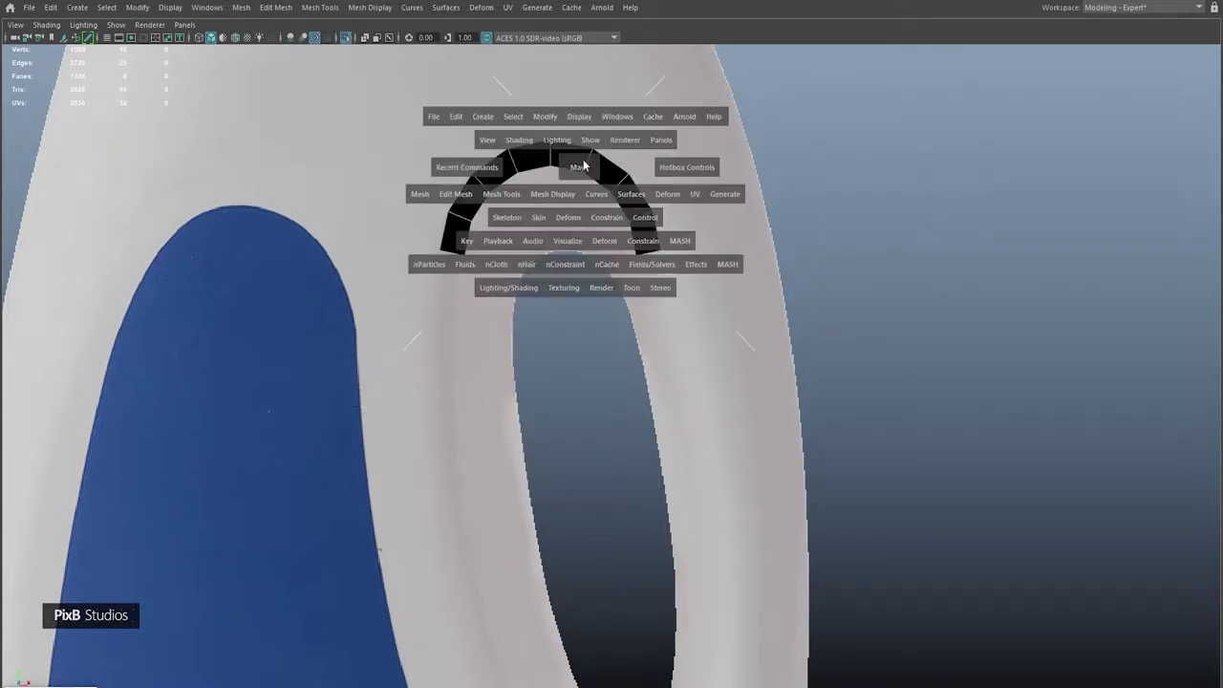
pyautogui.click(575, 191)
pyautogui.click(547, 259)
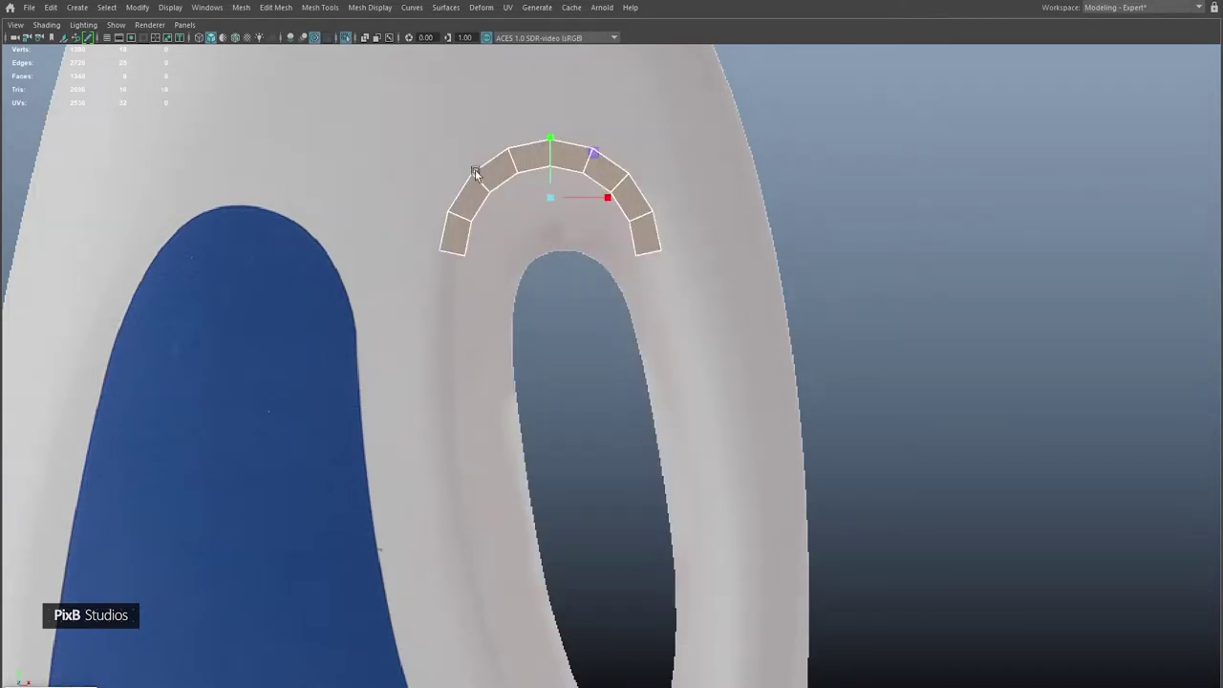
# - Extrude the arch's label-side end edge downward in several segments, following the reference's handle opening contour
pyautogui.scroll(2, 511, 266)
pyautogui.keyDown('shift'); pyautogui.rightClick(511, 265); pyautogui.keyUp('shift')
pyautogui.click(452, 331)
pyautogui.moveTo(530, 176); pyautogui.dragTo(499, 251)
pyautogui.press('e')
pyautogui.hotkey('ctrl', 'e')
pyautogui.moveTo(477, 172); pyautogui.dragTo(534, 399)
pyautogui.press('e')
pyautogui.hotkey('ctrl', 'e')
pyautogui.press('e')
pyautogui.hotkey('ctrl', 'e')
# - Extrude the arch's opposite end edge down along the handle grip in successive segments
pyautogui.keyDown('alt'); pyautogui.moveTo(546, 306); pyautogui.dragTo(554, 314); pyautogui.keyUp('alt')
pyautogui.moveTo(554, 314); pyautogui.dragTo(564, 338, button='middle')
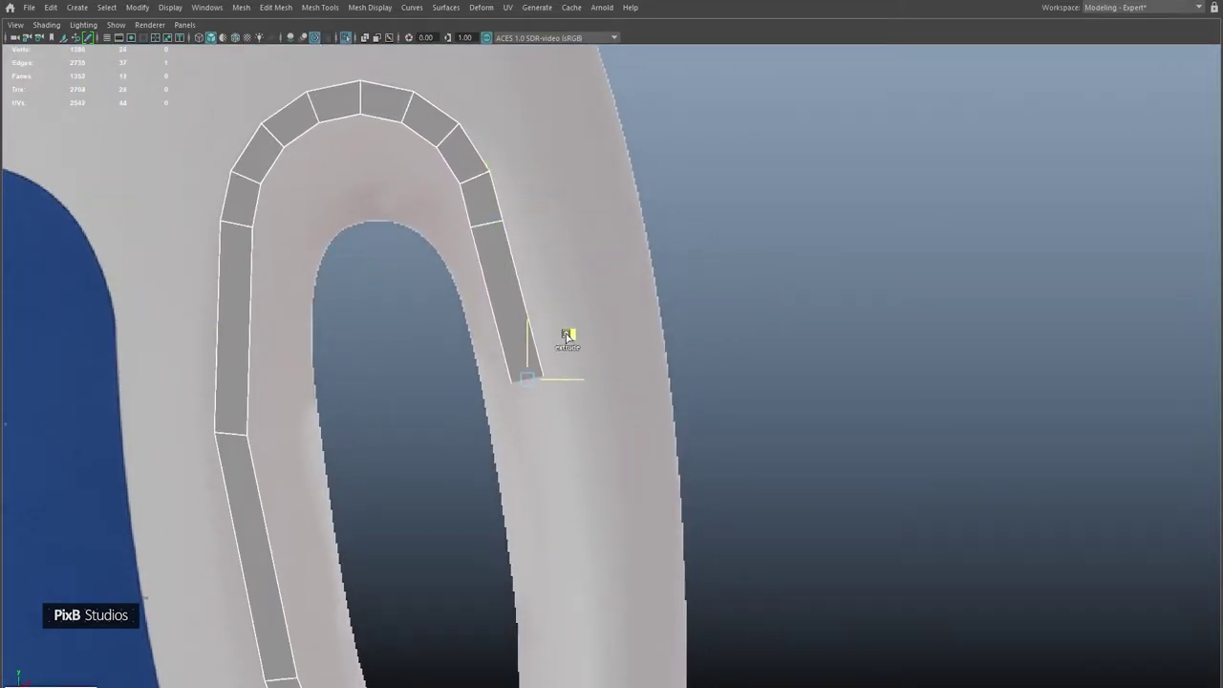
pyautogui.hotkey('ctrl', 'e')
pyautogui.keyDown('alt'); pyautogui.moveTo(562, 317); pyautogui.dragTo(573, 363); pyautogui.keyUp('alt')
pyautogui.moveTo(573, 363); pyautogui.dragTo(581, 415, button='middle')
pyautogui.hotkey('ctrl', 'e')
pyautogui.keyDown('alt'); pyautogui.moveTo(581, 414); pyautogui.dragTo(624, 186); pyautogui.keyUp('alt')
pyautogui.moveTo(625, 186); pyautogui.dragTo(647, 429, button='middle')
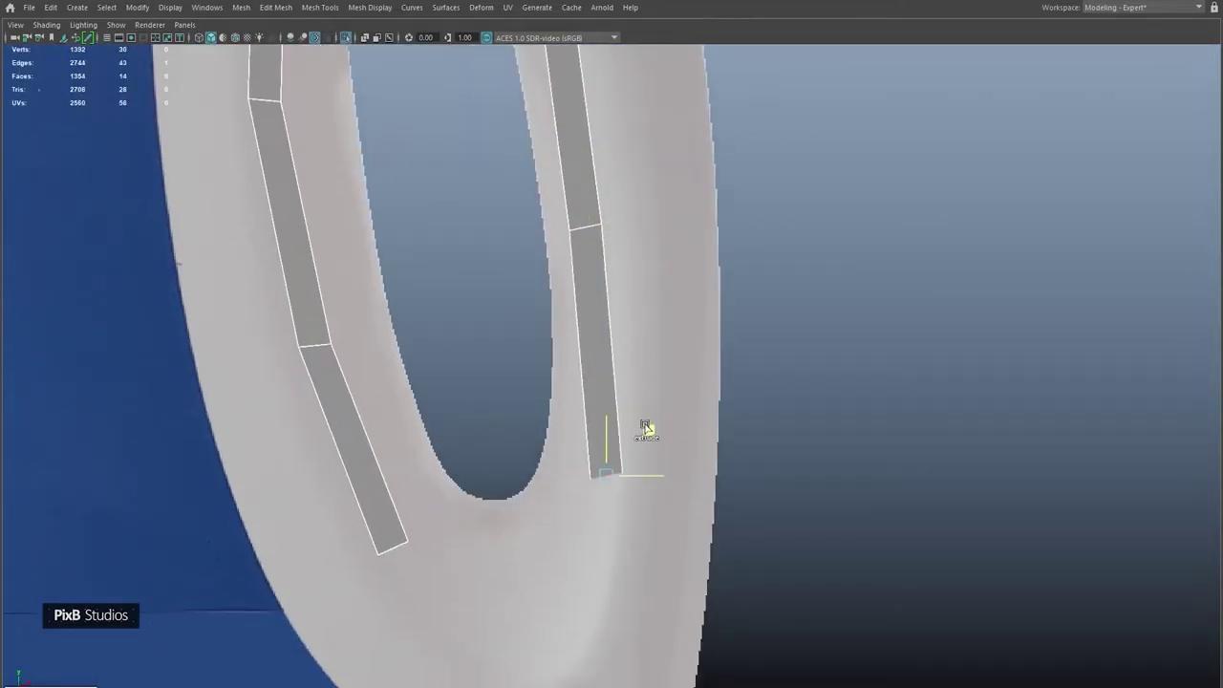
# - Continue extruding and rotating the grip-side end edge so the strip curves around the opening's lower end
pyautogui.keyDown('alt'); pyautogui.moveTo(646, 429); pyautogui.dragTo(637, 236); pyautogui.keyUp('alt')
pyautogui.press('e')
pyautogui.hotkey('ctrl', 'e')
pyautogui.keyDown('alt'); pyautogui.moveTo(641, 282); pyautogui.dragTo(653, 219); pyautogui.keyUp('alt')
pyautogui.moveTo(652, 219); pyautogui.dragTo(645, 282, button='middle')
pyautogui.keyDown('alt'); pyautogui.moveTo(645, 282); pyautogui.dragTo(644, 305); pyautogui.keyUp('alt')
pyautogui.press('e')
pyautogui.moveTo(644, 306); pyautogui.dragTo(607, 342, button='middle')
pyautogui.hotkey('ctrl', 'e')
pyautogui.press('e')
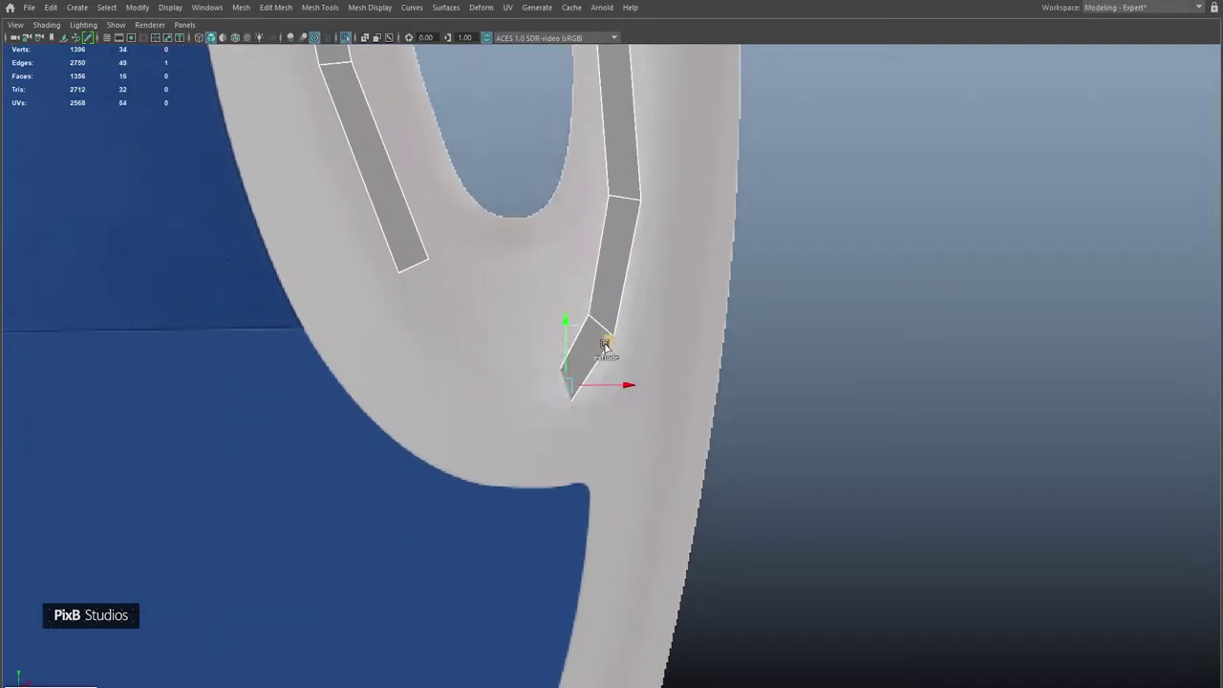
pyautogui.moveTo(603, 348); pyautogui.dragTo(528, 327)
# - Bridge the strip's two open ends below the handle opening and adjust the edges at the lower curve
pyautogui.keyDown('shift'); pyautogui.click(418, 276); pyautogui.keyUp('shift')
pyautogui.keyDown('shift'); pyautogui.moveTo(417, 276); pyautogui.dragTo(425, 432, button='right'); pyautogui.keyUp('shift')
pyautogui.keyDown('alt'); pyautogui.moveTo(563, 153); pyautogui.dragTo(828, 187, button='middle'); pyautogui.keyUp('alt')
pyautogui.click(579, 370)
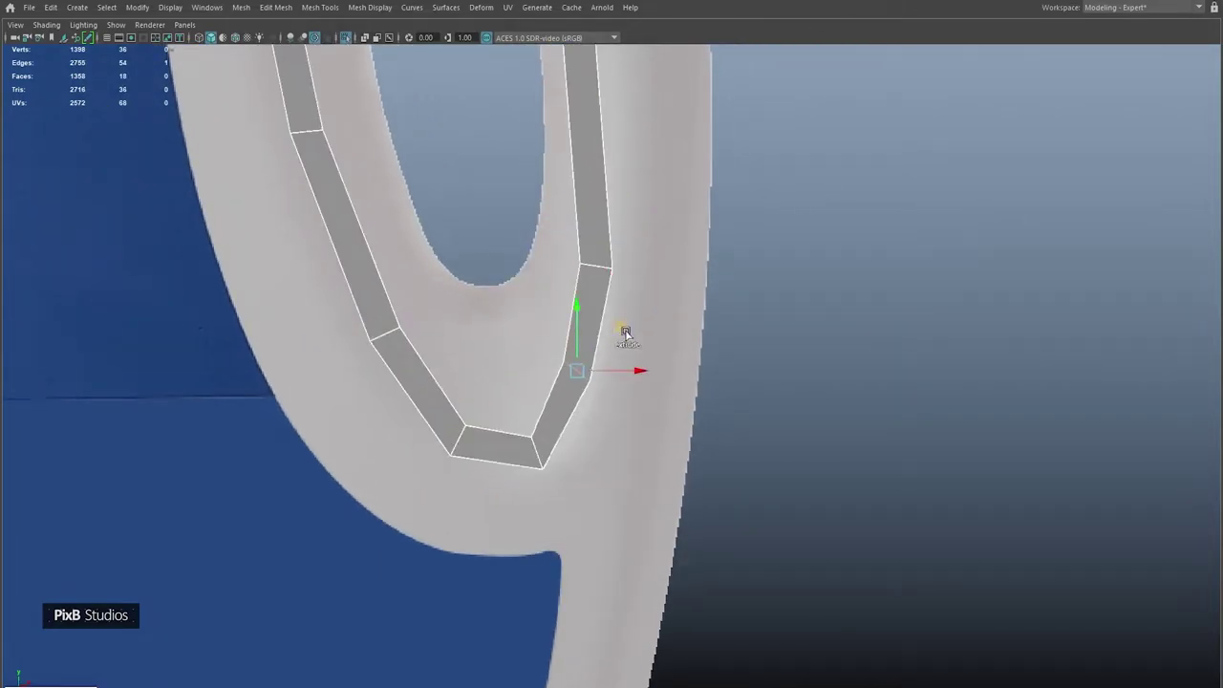
pyautogui.click(441, 421)
# - Insert additional cross edges in the long segments of the ring around the handle opening
pyautogui.keyDown('alt'); pyautogui.moveTo(480, 382); pyautogui.dragTo(464, 347); pyautogui.keyUp('alt')
pyautogui.scroll(-2, 464, 347)
pyautogui.keyDown('alt'); pyautogui.moveTo(493, 306); pyautogui.dragTo(428, 374); pyautogui.keyUp('alt')
pyautogui.click(450, 450)
pyautogui.keyDown('alt'); pyautogui.moveTo(450, 450); pyautogui.dragTo(455, 378); pyautogui.keyUp('alt')
pyautogui.keyDown('shift'); pyautogui.moveTo(445, 254); pyautogui.dragTo(429, 347, button='right'); pyautogui.keyUp('shift')
pyautogui.keyDown('alt'); pyautogui.moveTo(429, 347); pyautogui.dragTo(642, 408); pyautogui.keyUp('alt')
pyautogui.click(426, 241)
pyautogui.click(662, 236)
pyautogui.click(642, 411)
pyautogui.click(540, 581)
# - Smooth the ring's outline by applying Edit Edge Flow to its cross edges
pyautogui.keyDown('alt'); pyautogui.moveTo(541, 581); pyautogui.dragTo(637, 385); pyautogui.keyUp('alt')
pyautogui.keyDown('shift'); pyautogui.moveTo(622, 251); pyautogui.dragTo(636, 382, button='right'); pyautogui.keyUp('shift')
pyautogui.keyDown('alt'); pyautogui.moveTo(636, 382); pyautogui.dragTo(620, 499); pyautogui.keyUp('alt')
pyautogui.keyDown('shift'); pyautogui.moveTo(620, 409); pyautogui.dragTo(606, 298, button='right'); pyautogui.keyUp('shift')
pyautogui.keyDown('alt'); pyautogui.moveTo(598, 149); pyautogui.dragTo(565, 175); pyautogui.keyUp('alt')
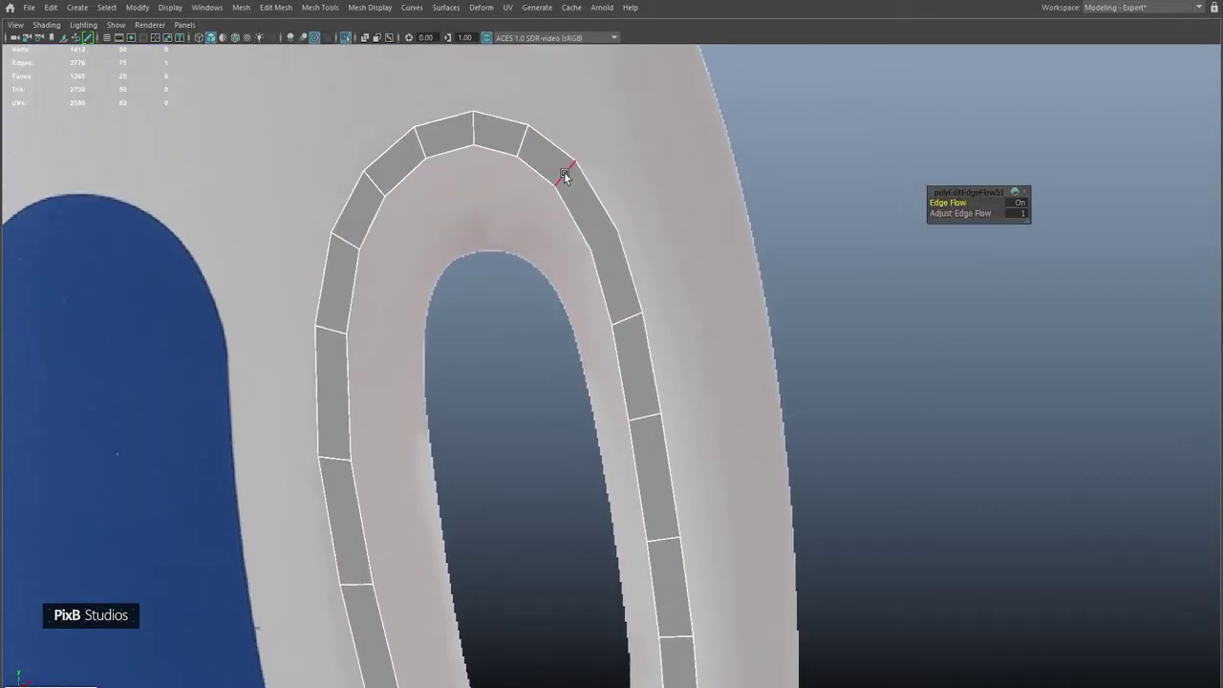
pyautogui.keyDown('alt'); pyautogui.moveTo(517, 165); pyautogui.dragTo(529, 314, button='right'); pyautogui.keyUp('alt')
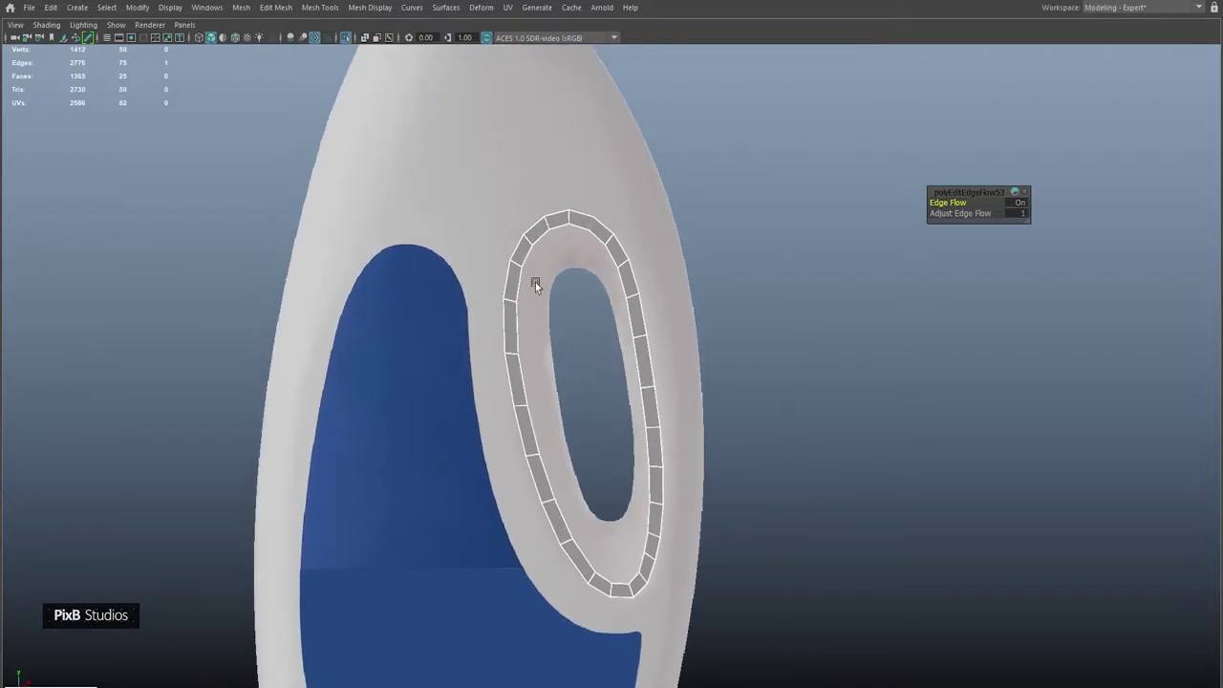
pyautogui.keyDown('alt'); pyautogui.moveTo(656, 506); pyautogui.dragTo(627, 308, button='right'); pyautogui.keyUp('alt')
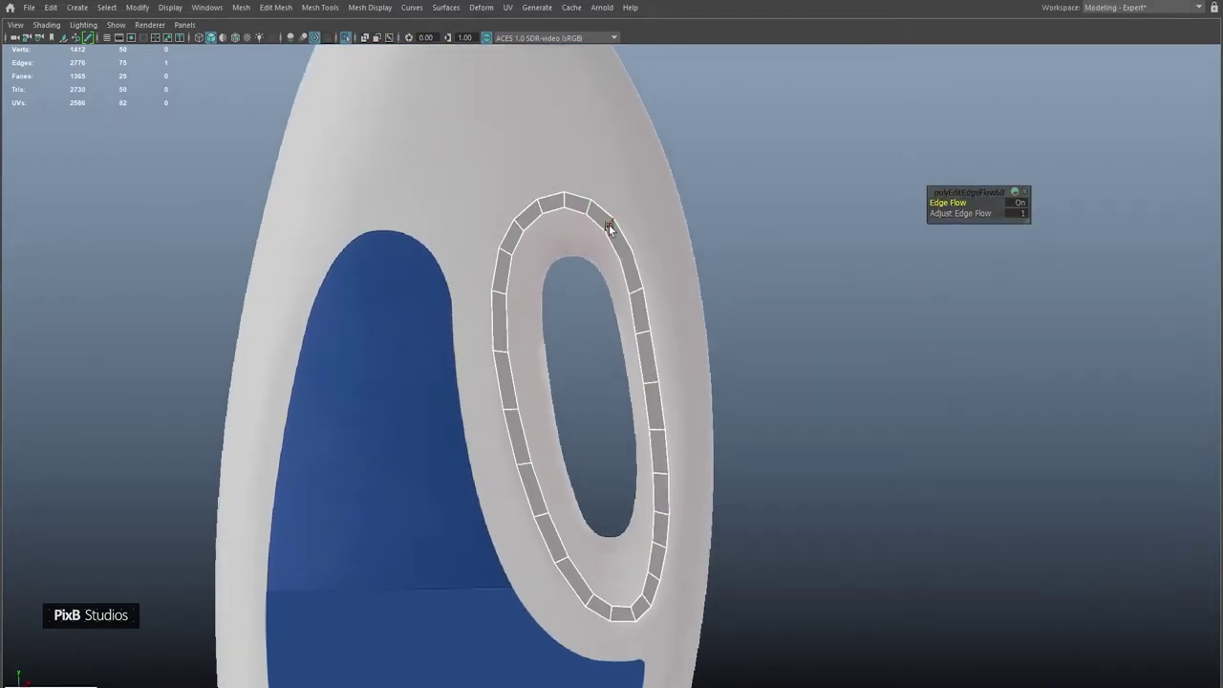
pyautogui.keyDown('alt'); pyautogui.moveTo(660, 512); pyautogui.dragTo(628, 516); pyautogui.keyUp('alt')
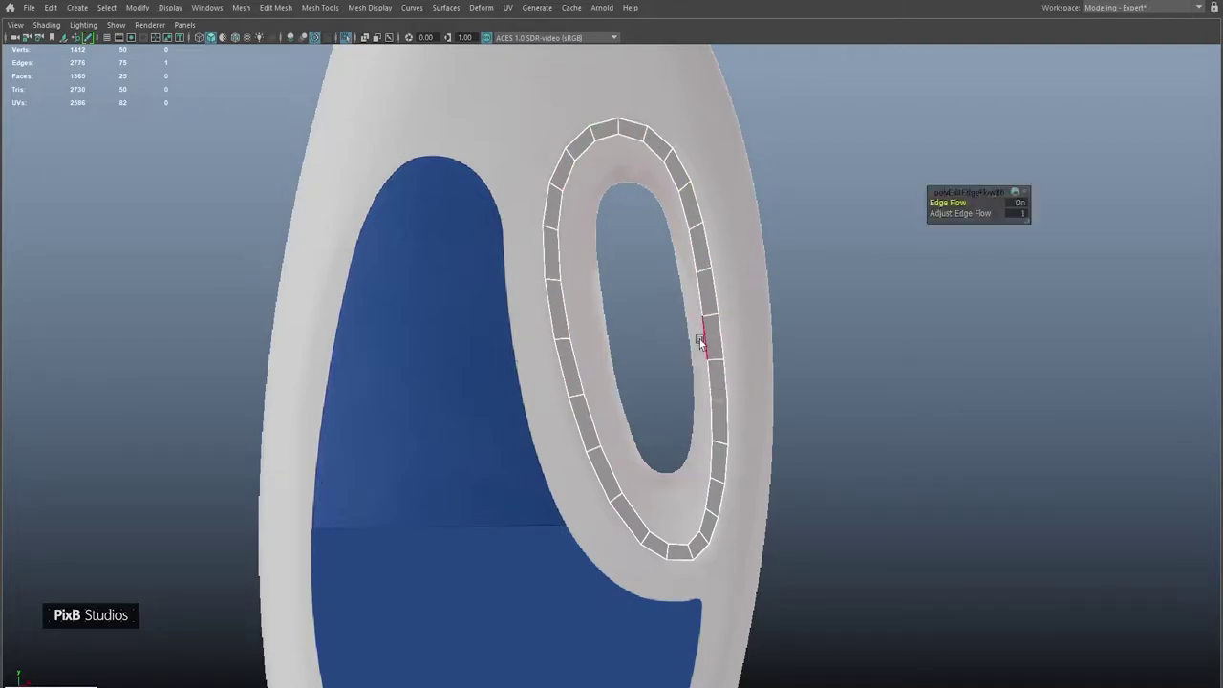
# - Fill the hole inside the ring with a single face using its inner border edges
pyautogui.keyDown('alt'); pyautogui.moveTo(700, 361); pyautogui.dragTo(760, 218, button='right'); pyautogui.keyUp('alt')
pyautogui.click(759, 218)
pyautogui.keyDown('alt'); pyautogui.moveTo(760, 219); pyautogui.dragTo(684, 262); pyautogui.keyUp('alt')
pyautogui.doubleClick(672, 261)
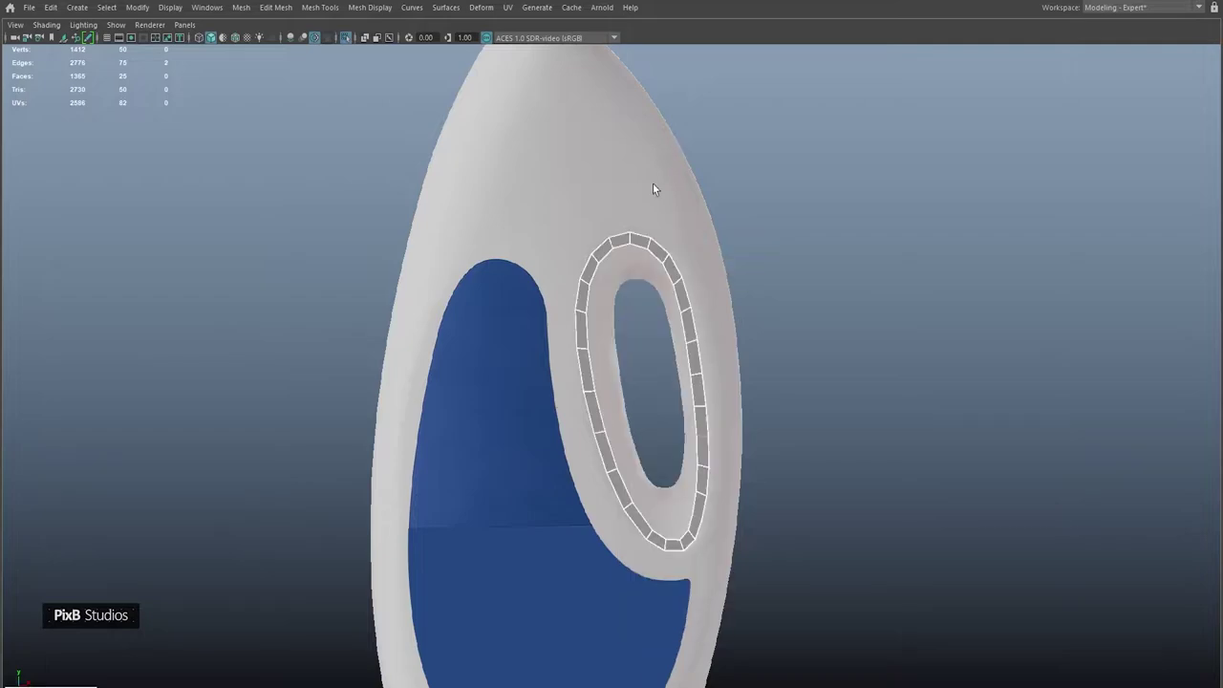
pyautogui.keyDown('shift'); pyautogui.moveTo(638, 244); pyautogui.dragTo(635, 410, button='right'); pyautogui.keyUp('shift')
pyautogui.click(909, 136)
# - Move the filled handle panel forward in the perspective view so it sits in front of the bottle body
pyautogui.press('space')
pyautogui.moveTo(813, 199); pyautogui.dragTo(815, 134)
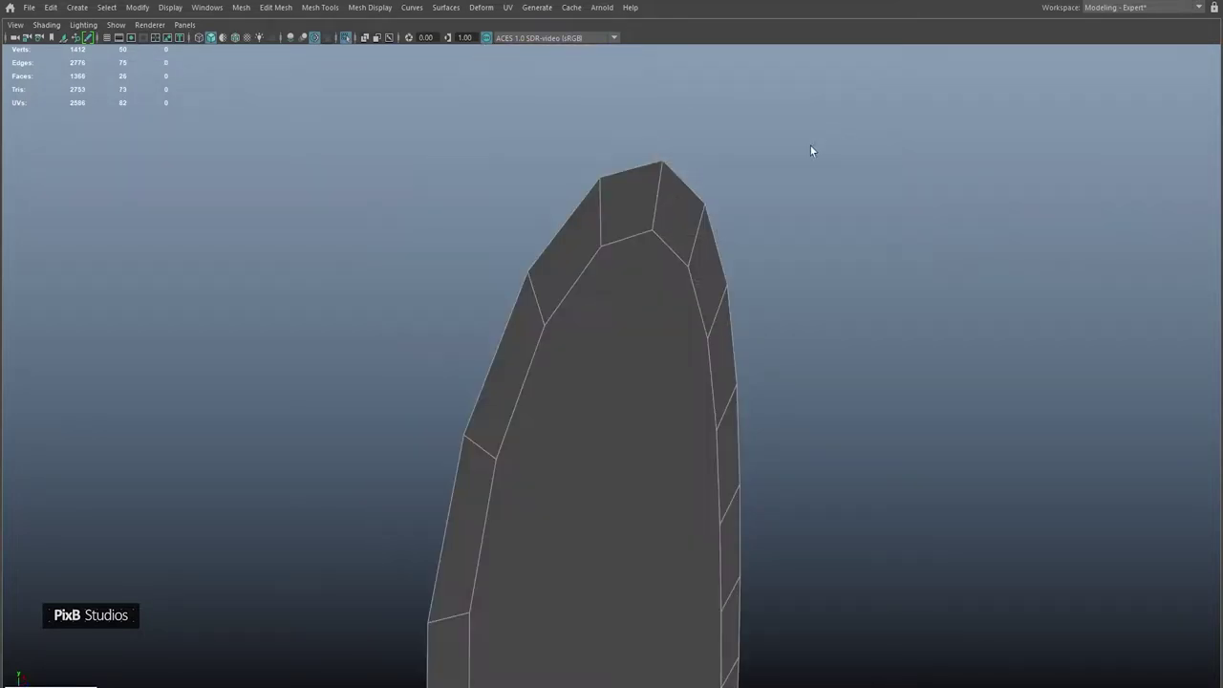
pyautogui.keyDown('alt'); pyautogui.moveTo(777, 189); pyautogui.dragTo(652, 294); pyautogui.keyUp('alt')
pyautogui.keyDown('alt'); pyautogui.moveTo(652, 292); pyautogui.dragTo(534, 295, button='right'); pyautogui.keyUp('alt')
pyautogui.moveTo(561, 264); pyautogui.dragTo(242, 276)
pyautogui.keyDown('alt'); pyautogui.moveTo(468, 267); pyautogui.dragTo(547, 311, button='right'); pyautogui.keyUp('alt')
pyautogui.keyDown('alt'); pyautogui.moveTo(547, 308); pyautogui.dragTo(573, 193); pyautogui.keyUp('alt')
# - Turn off isolation to bring back the bottle body and show the wireframe over the shaded models
pyautogui.click(346, 38)
pyautogui.keyDown('alt'); pyautogui.moveTo(573, 195); pyautogui.dragTo(573, 222, button='right'); pyautogui.keyUp('alt')
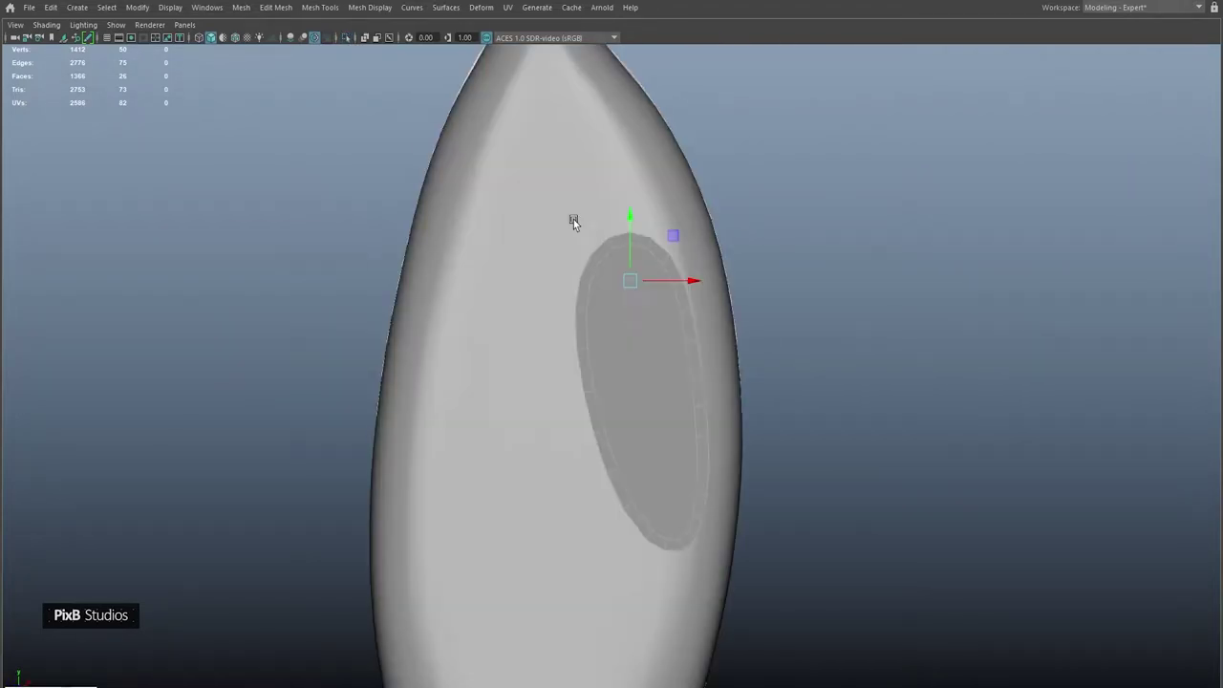
pyautogui.keyDown('alt'); pyautogui.moveTo(609, 246); pyautogui.dragTo(605, 290, button='middle'); pyautogui.keyUp('alt')
pyautogui.click(239, 38)
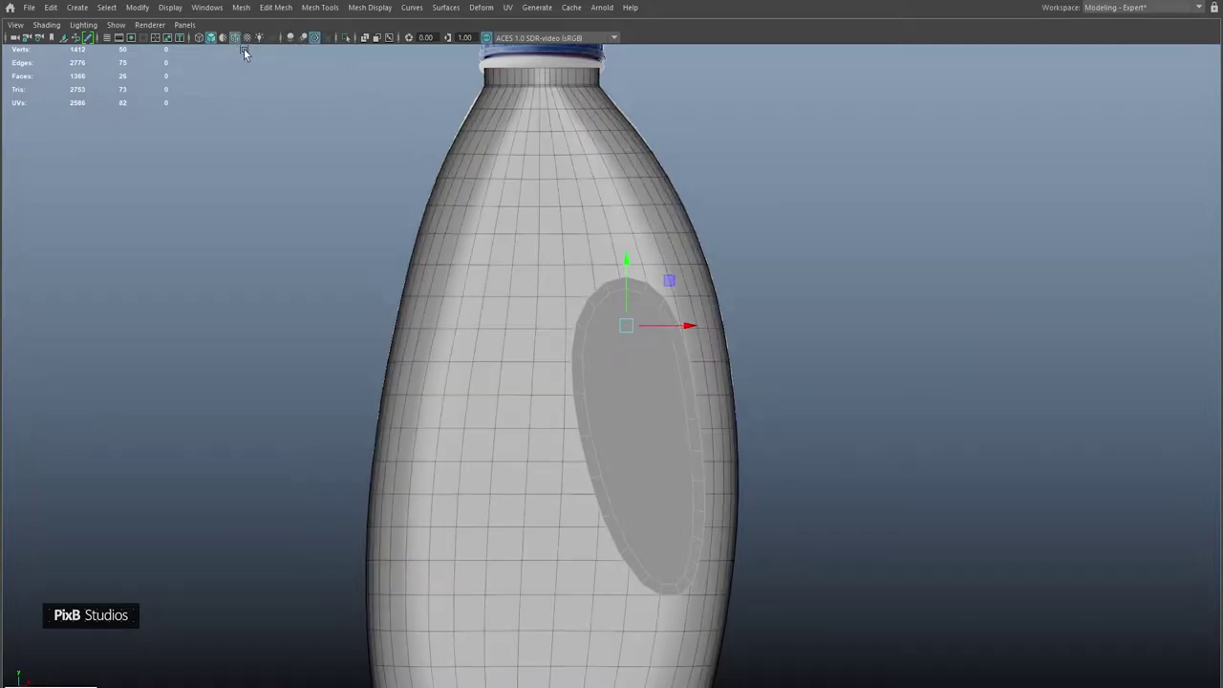
# - Slide the cross edges around the panel's upper curve to line up with the body's wireframe grid
pyautogui.scroll(8, 510, 182)
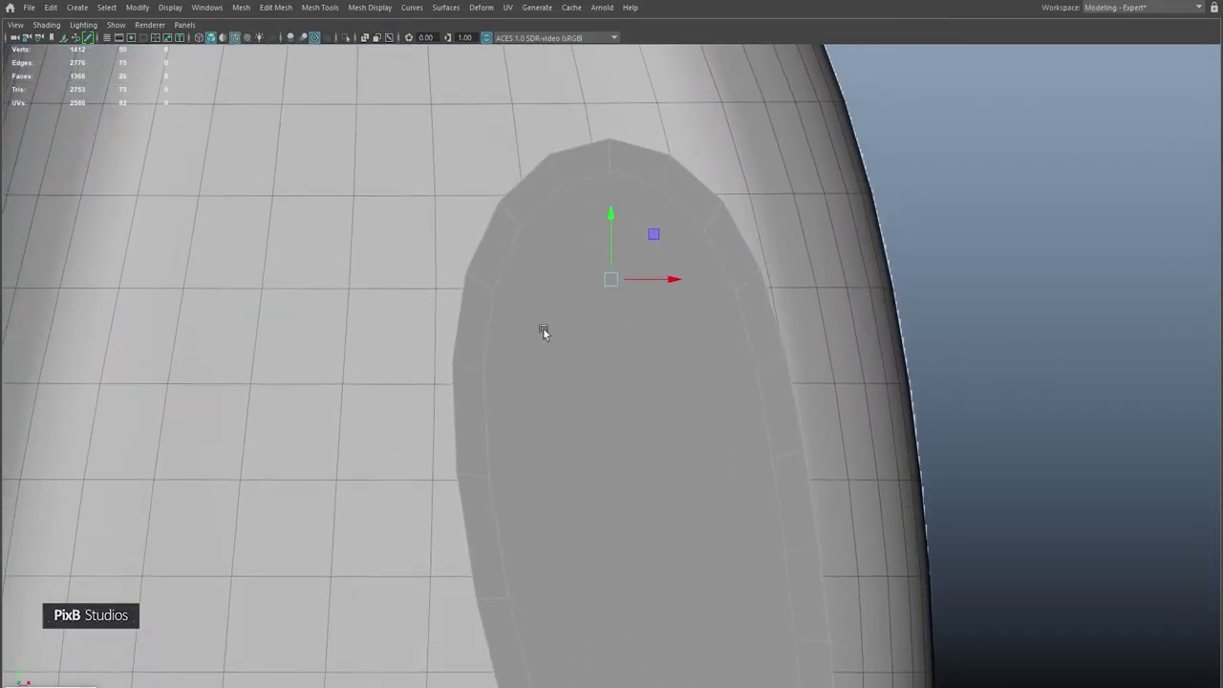
pyautogui.scroll(4, 584, 292)
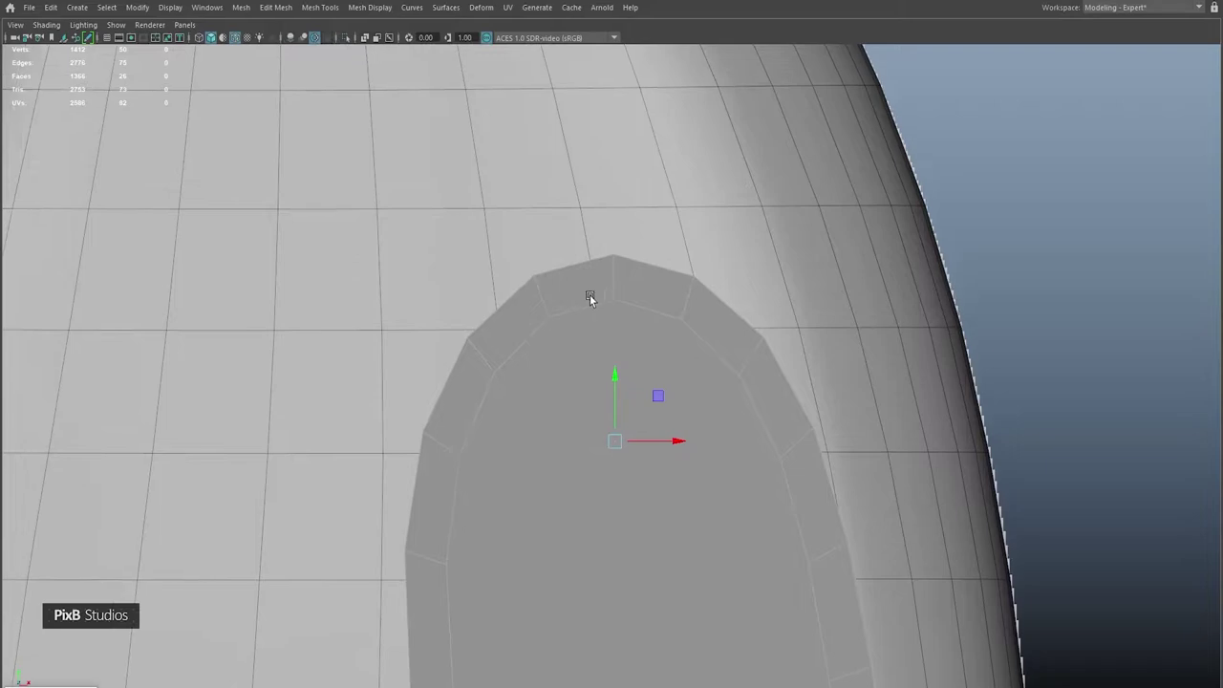
pyautogui.scroll(2, 604, 292)
pyautogui.doubleClick(574, 305)
pyautogui.keyDown('alt'); pyautogui.moveTo(669, 398); pyautogui.dragTo(629, 369); pyautogui.keyUp('alt')
pyautogui.keyDown('alt'); pyautogui.moveTo(616, 359); pyautogui.dragTo(666, 413, button='middle'); pyautogui.keyUp('alt')
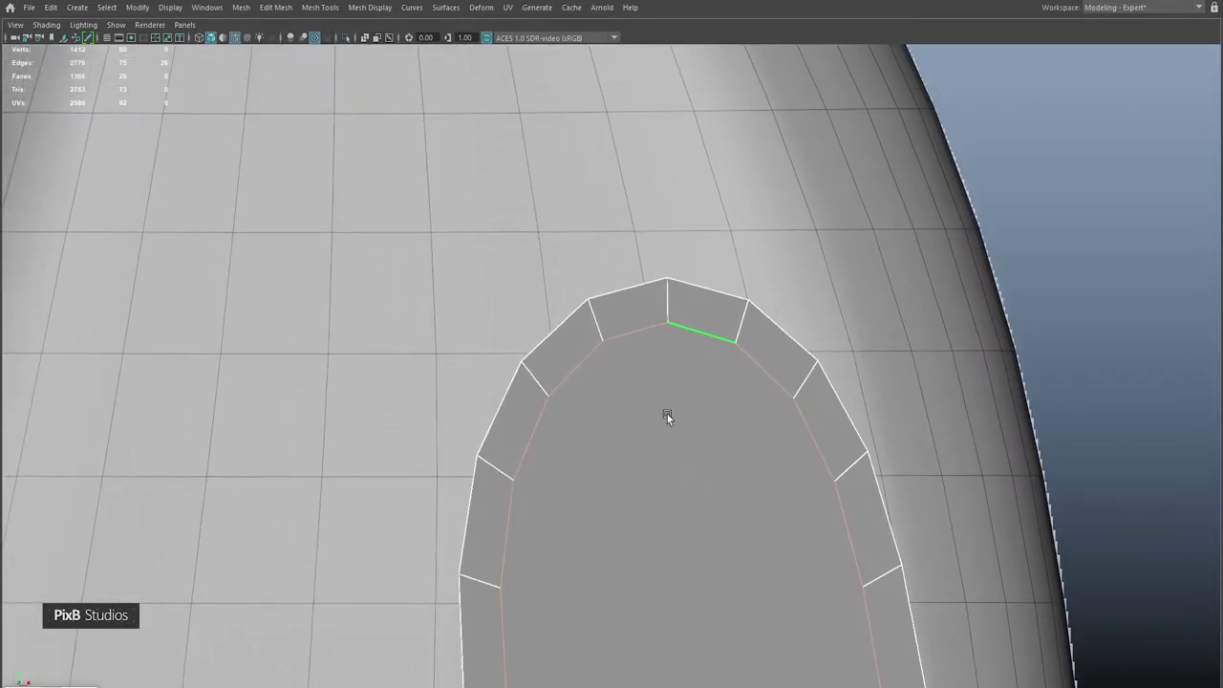
pyautogui.keyDown('alt'); pyautogui.moveTo(649, 395); pyautogui.dragTo(605, 284); pyautogui.keyUp('alt')
pyautogui.click(608, 284)
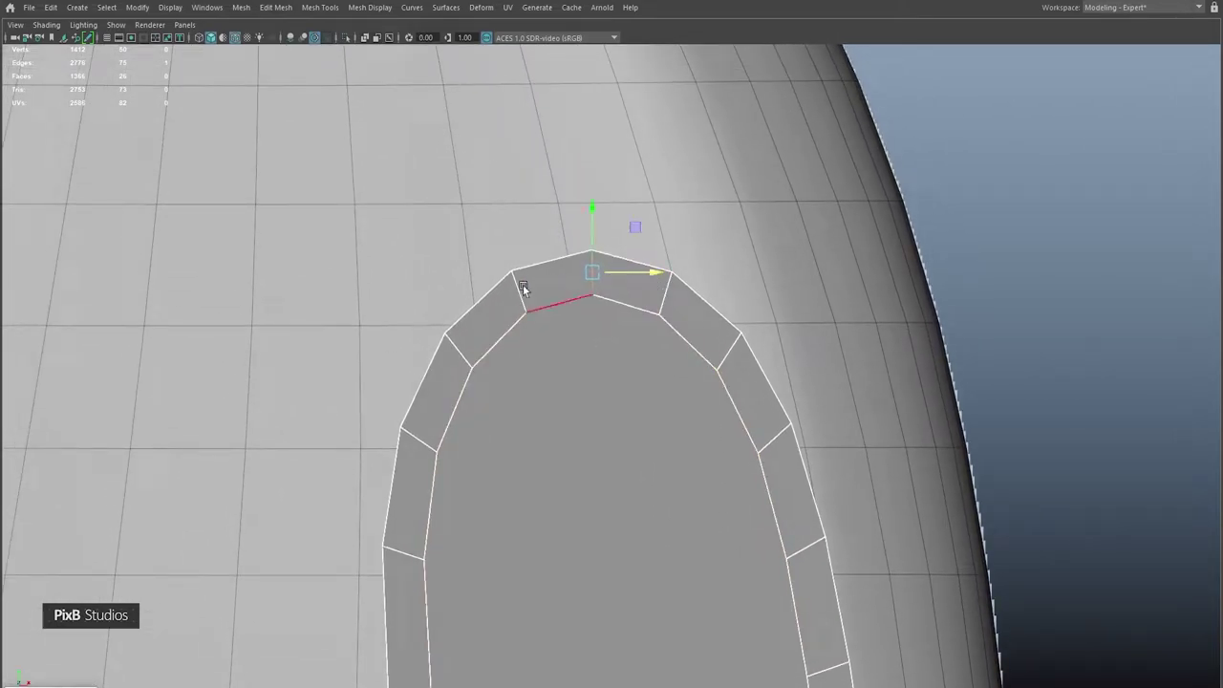
pyautogui.keyDown('alt'); pyautogui.moveTo(554, 250); pyautogui.dragTo(567, 357, button='middle'); pyautogui.keyUp('alt')
pyautogui.click(573, 417)
# - Insert a cross edge in the ring's label-side segment and align it with the body's horizontal edge loop
pyautogui.keyDown('alt'); pyautogui.moveTo(573, 417); pyautogui.dragTo(591, 357, button='middle'); pyautogui.keyUp('alt')
pyautogui.keyDown('shift'); pyautogui.moveTo(592, 357); pyautogui.dragTo(592, 277, button='right'); pyautogui.keyUp('shift')
pyautogui.keyDown('alt'); pyautogui.moveTo(592, 277); pyautogui.dragTo(614, 380, button='middle'); pyautogui.keyUp('alt')
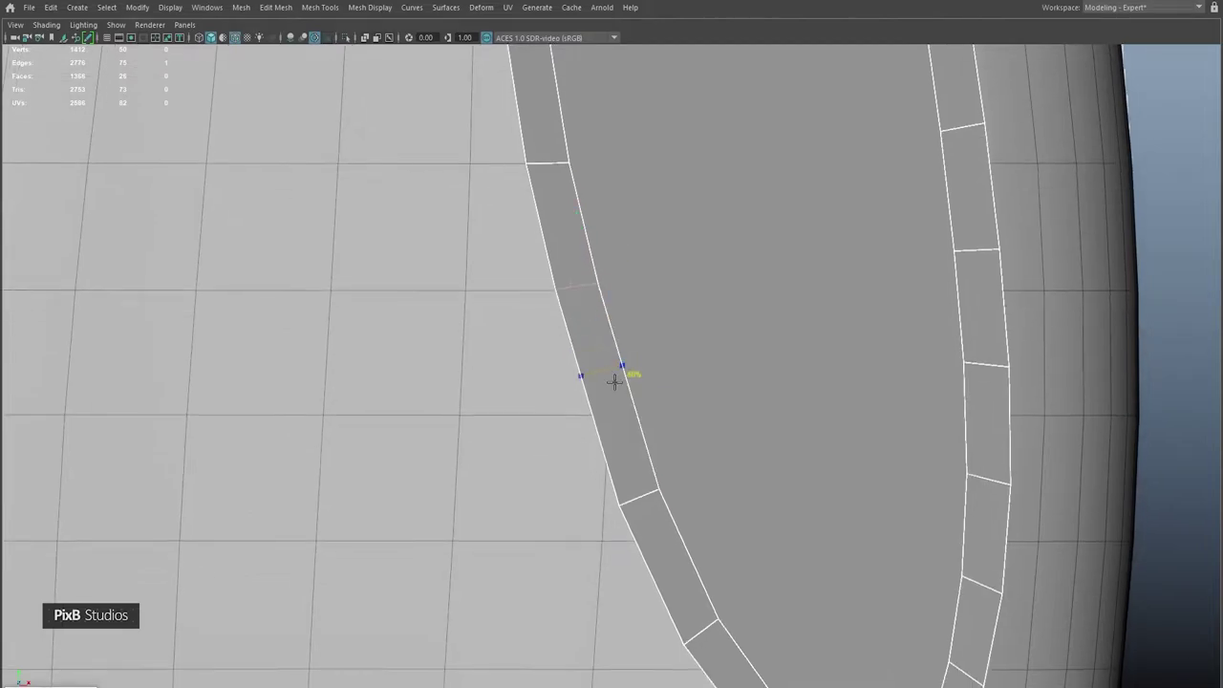
pyautogui.keyDown('alt'); pyautogui.moveTo(650, 360); pyautogui.dragTo(601, 204, button='right'); pyautogui.keyUp('alt')
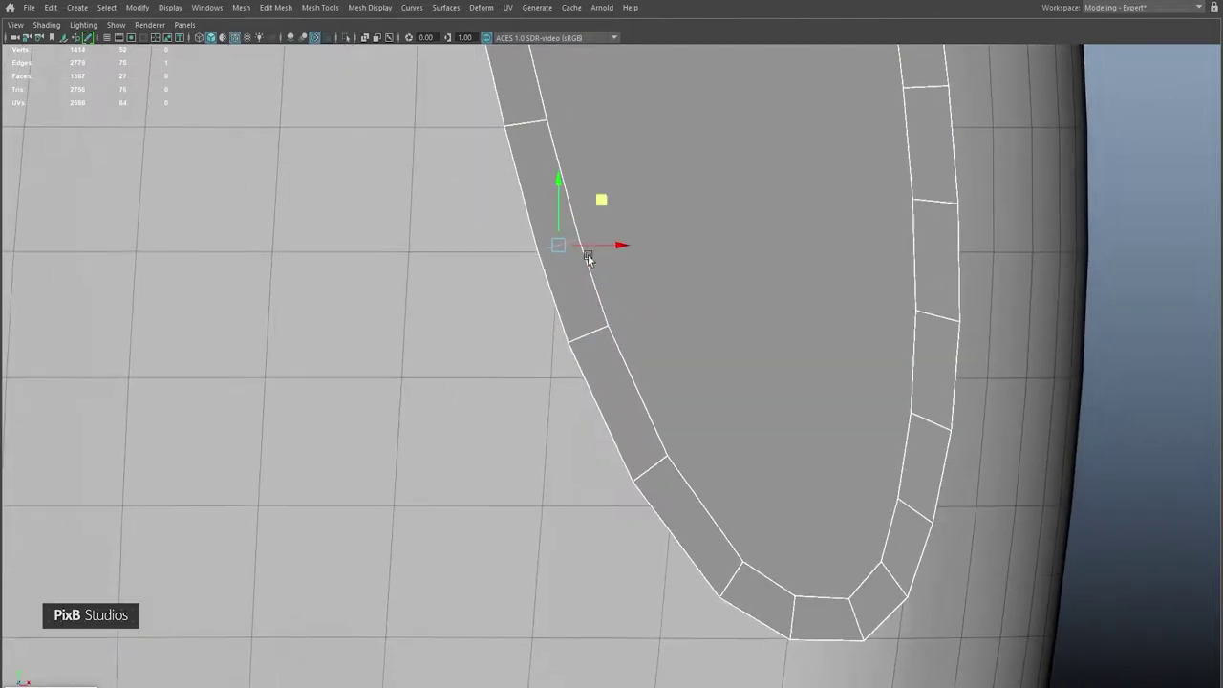
# - Slide the cross edges around the panel ring's lower curve to line up with the body's wireframe grid
pyautogui.keyDown('alt'); pyautogui.moveTo(646, 319); pyautogui.dragTo(582, 292, button='middle'); pyautogui.keyUp('alt')
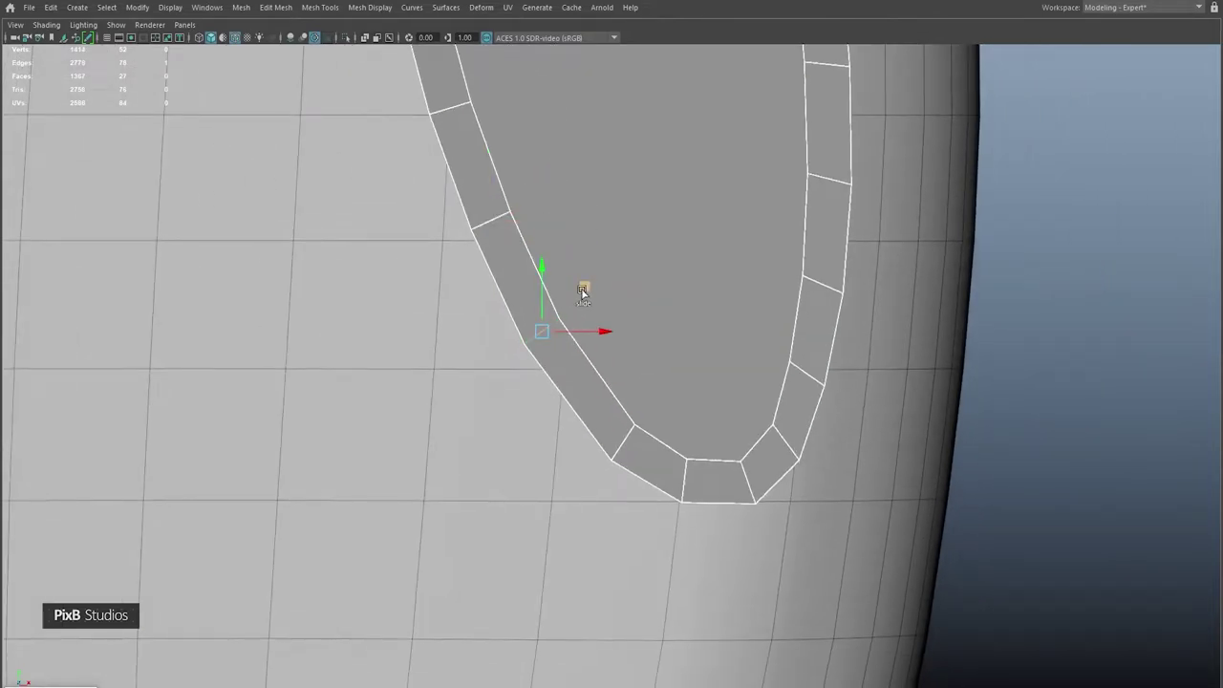
pyautogui.keyDown('alt'); pyautogui.moveTo(603, 315); pyautogui.dragTo(590, 349, button='right'); pyautogui.keyUp('alt')
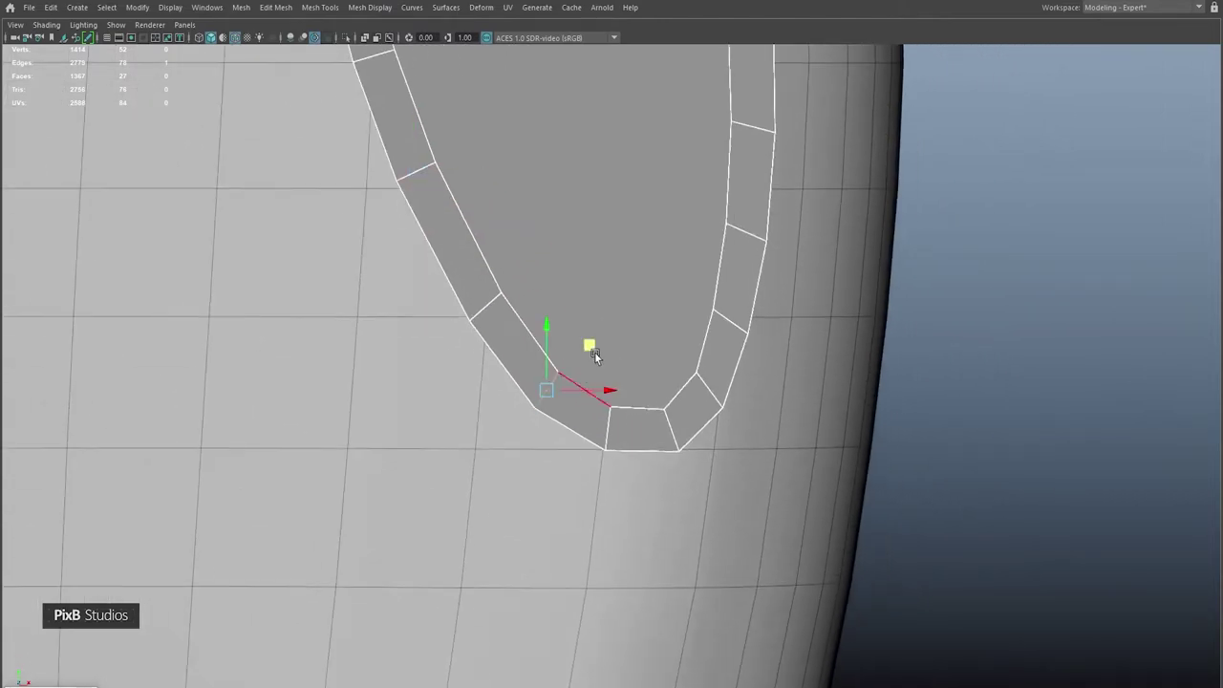
pyautogui.keyDown('alt'); pyautogui.moveTo(665, 398); pyautogui.dragTo(659, 284); pyautogui.keyUp('alt')
pyautogui.keyDown('alt'); pyautogui.moveTo(664, 347); pyautogui.dragTo(687, 296); pyautogui.keyUp('alt')
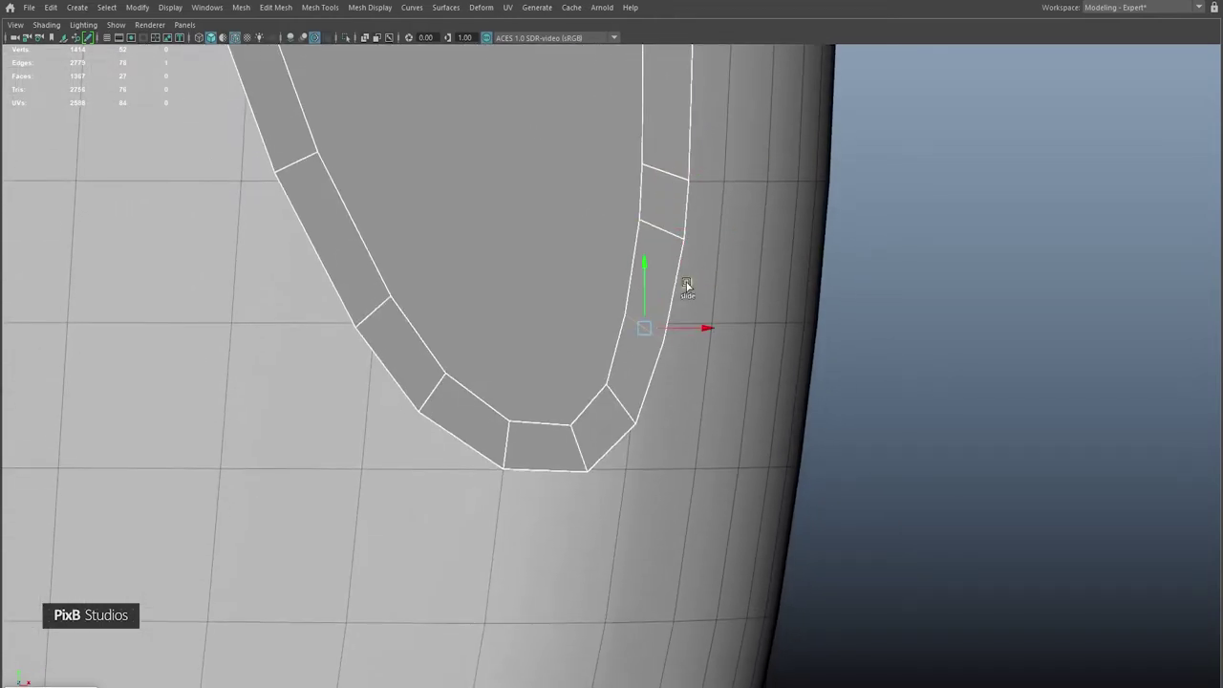
# - Remove the surplus cross edge from the ring's lower handle-side curve and align the neighbouring edges with the body's horizontal loops
pyautogui.keyDown('alt'); pyautogui.moveTo(689, 214); pyautogui.dragTo(633, 319); pyautogui.keyUp('alt')
pyautogui.click(636, 309)
pyautogui.keyDown('alt'); pyautogui.moveTo(644, 300); pyautogui.dragTo(527, 399, button='middle'); pyautogui.keyUp('alt')
pyautogui.keyDown('alt'); pyautogui.moveTo(564, 391); pyautogui.dragTo(661, 413); pyautogui.keyUp('alt')
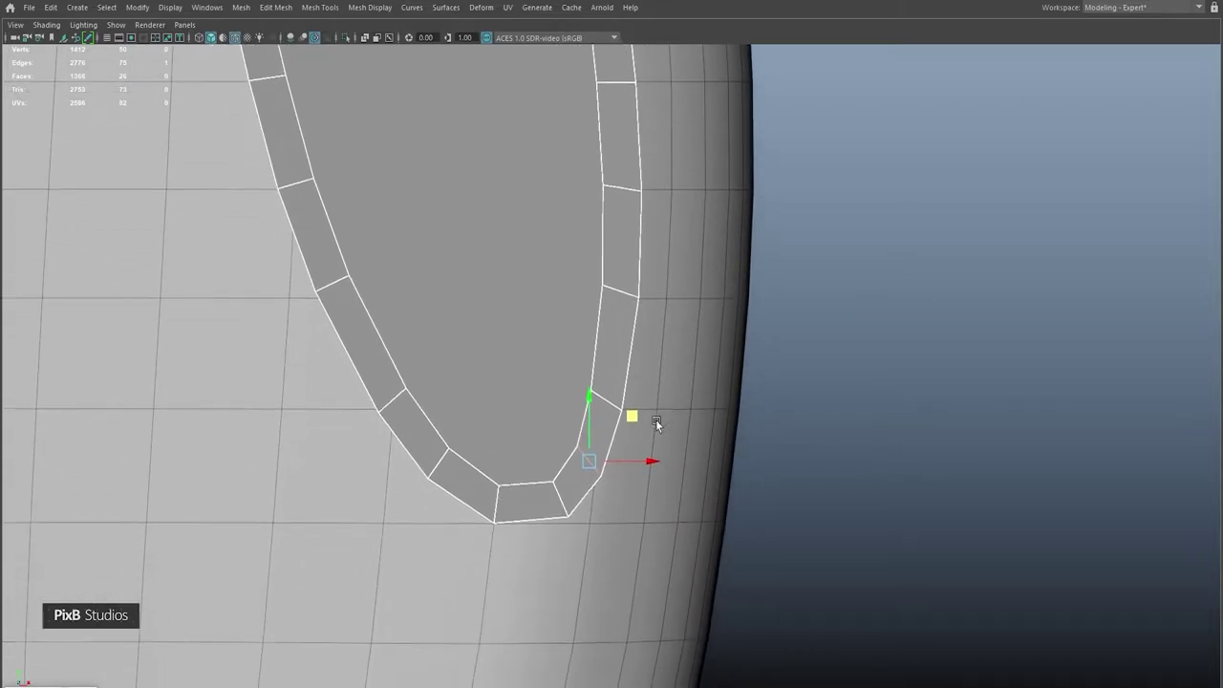
pyautogui.keyDown('alt'); pyautogui.moveTo(754, 480); pyautogui.dragTo(673, 333, button='right'); pyautogui.keyUp('alt')
pyautogui.keyDown('alt'); pyautogui.moveTo(673, 332); pyautogui.dragTo(671, 398, button='middle'); pyautogui.keyUp('alt')
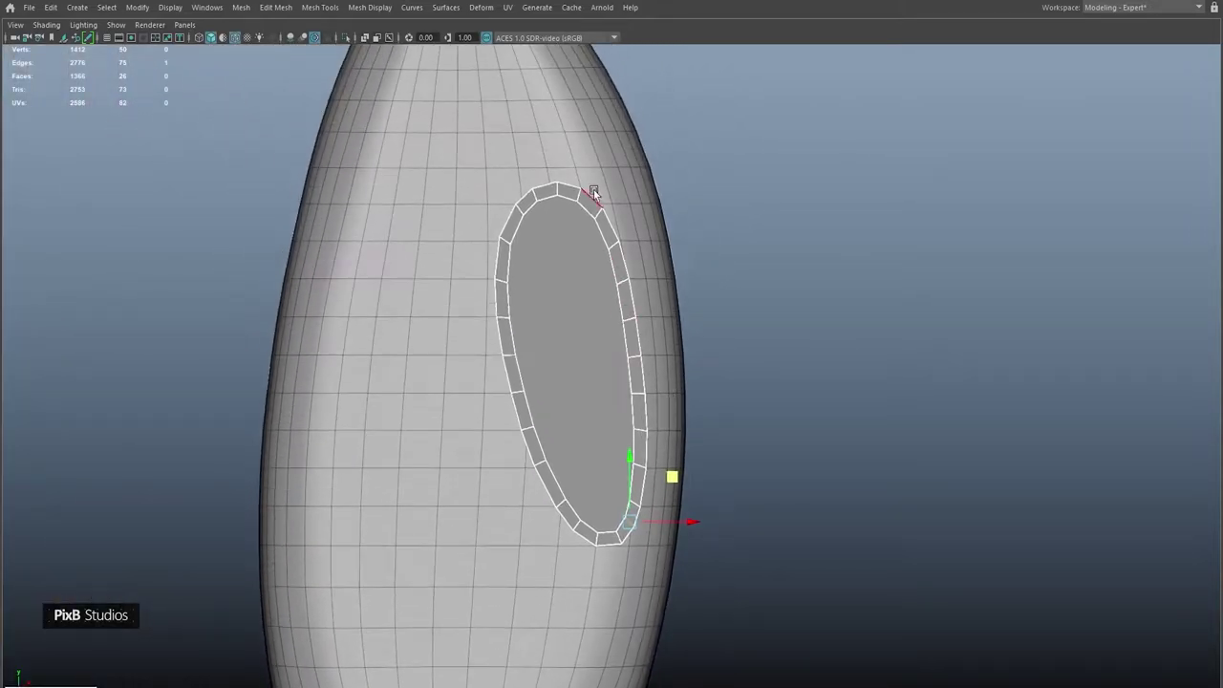
# - Duplicate the bottle body in the perspective view and hide one copy
pyautogui.press('space')
pyautogui.keyDown('alt'); pyautogui.moveTo(715, 232); pyautogui.dragTo(764, 191, button='right'); pyautogui.keyUp('alt')
pyautogui.keyDown('alt'); pyautogui.moveTo(764, 191); pyautogui.dragTo(619, 259); pyautogui.keyUp('alt')
pyautogui.click(619, 259)
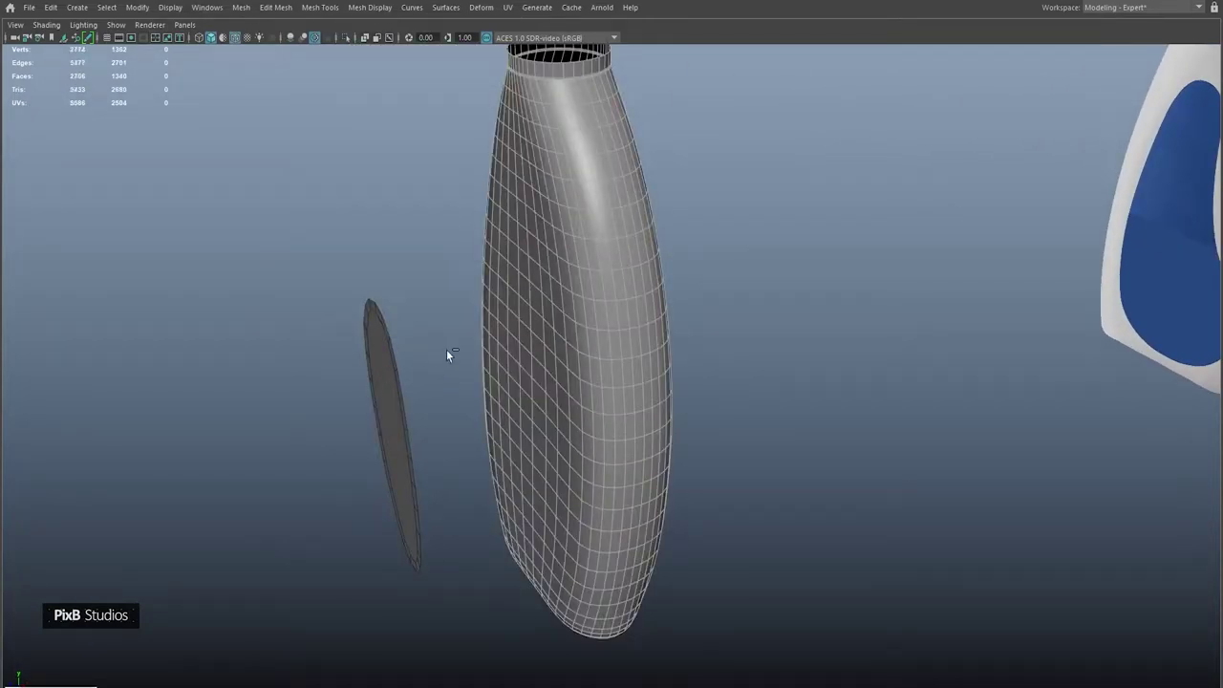
pyautogui.hotkey('ctrl', 'h')
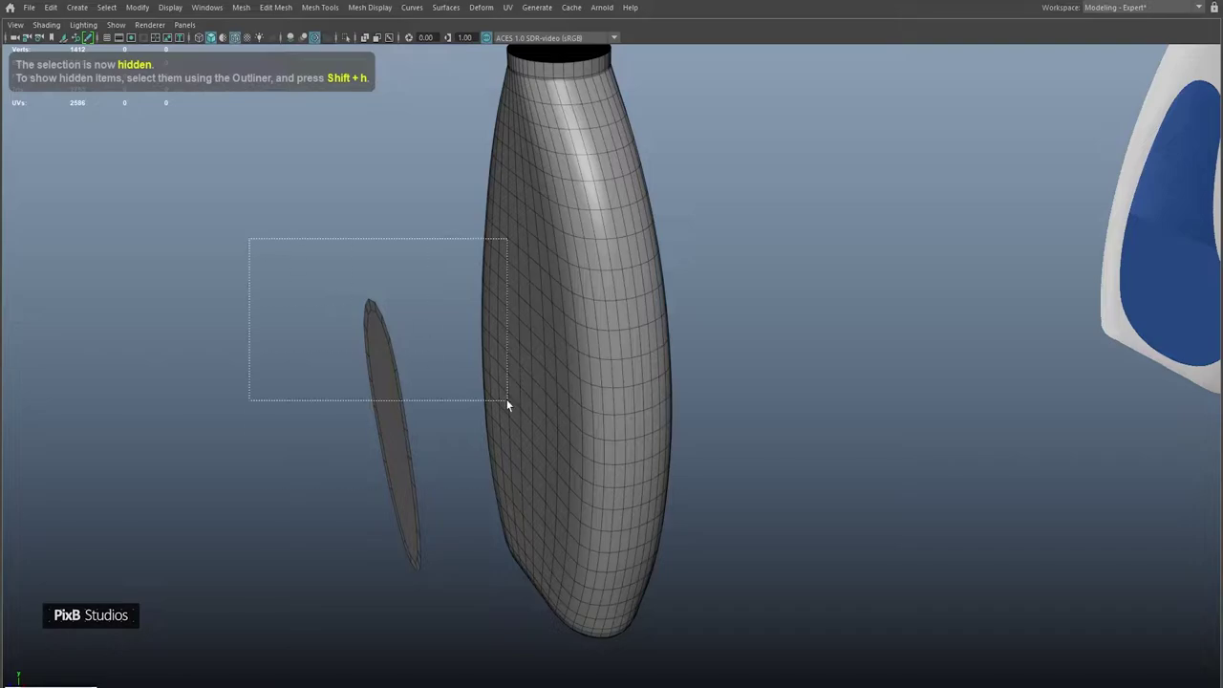
# - Run Optimize Scene Size on the current scene and accept the verification
pyautogui.moveTo(428, 355); pyautogui.dragTo(428, 356)
pyautogui.click(32, 9)
pyautogui.click(81, 134)
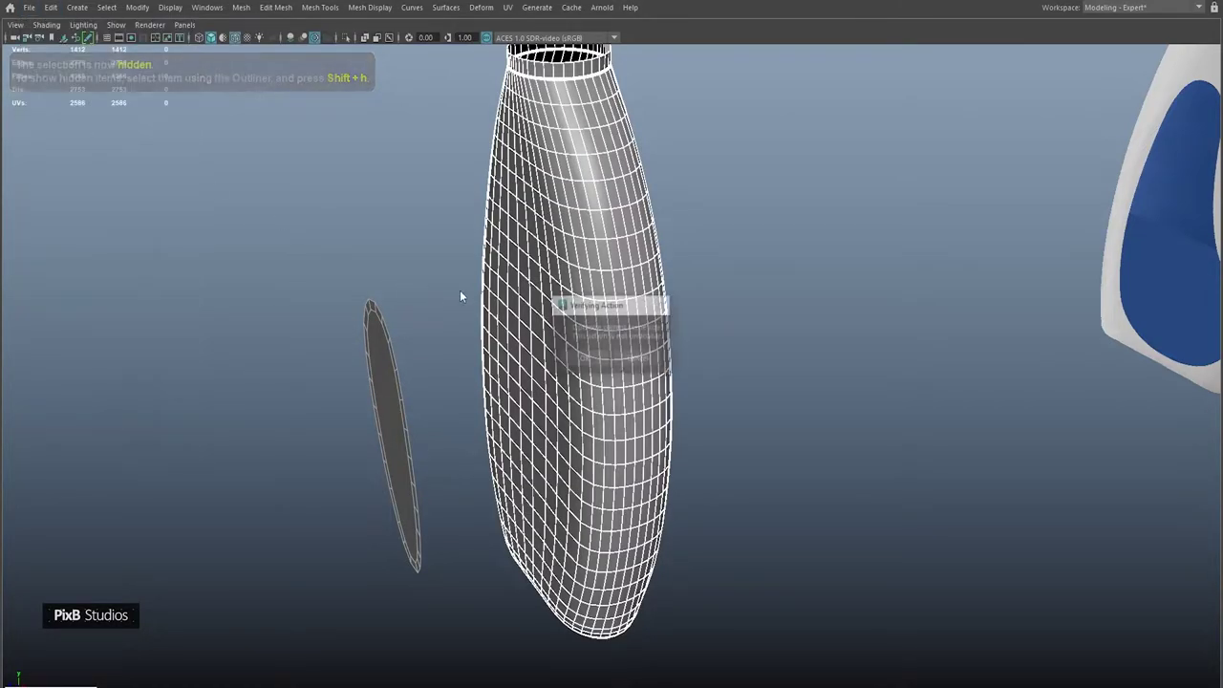
pyautogui.click(576, 355)
# - Extrude the handle panel all the way through the bottle body and reverse the extruded mesh's normals
pyautogui.click(384, 394)
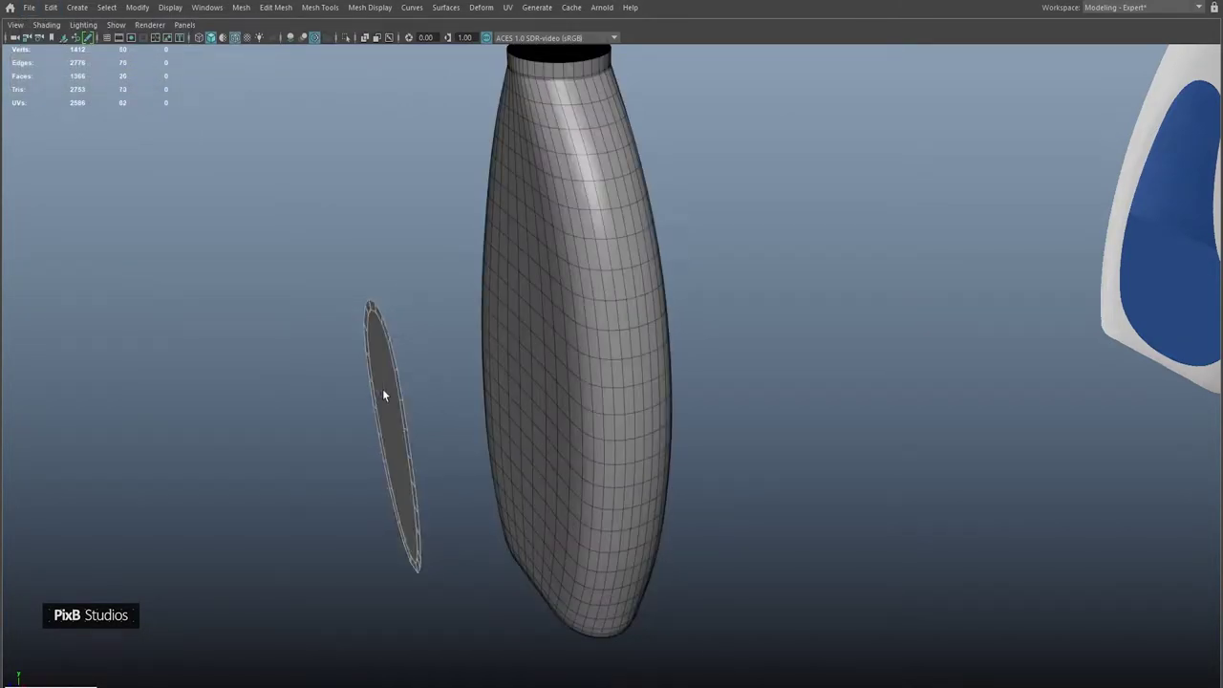
pyautogui.hotkey('ctrl', 'e')
pyautogui.moveTo(361, 454); pyautogui.dragTo(659, 367)
pyautogui.press('space')
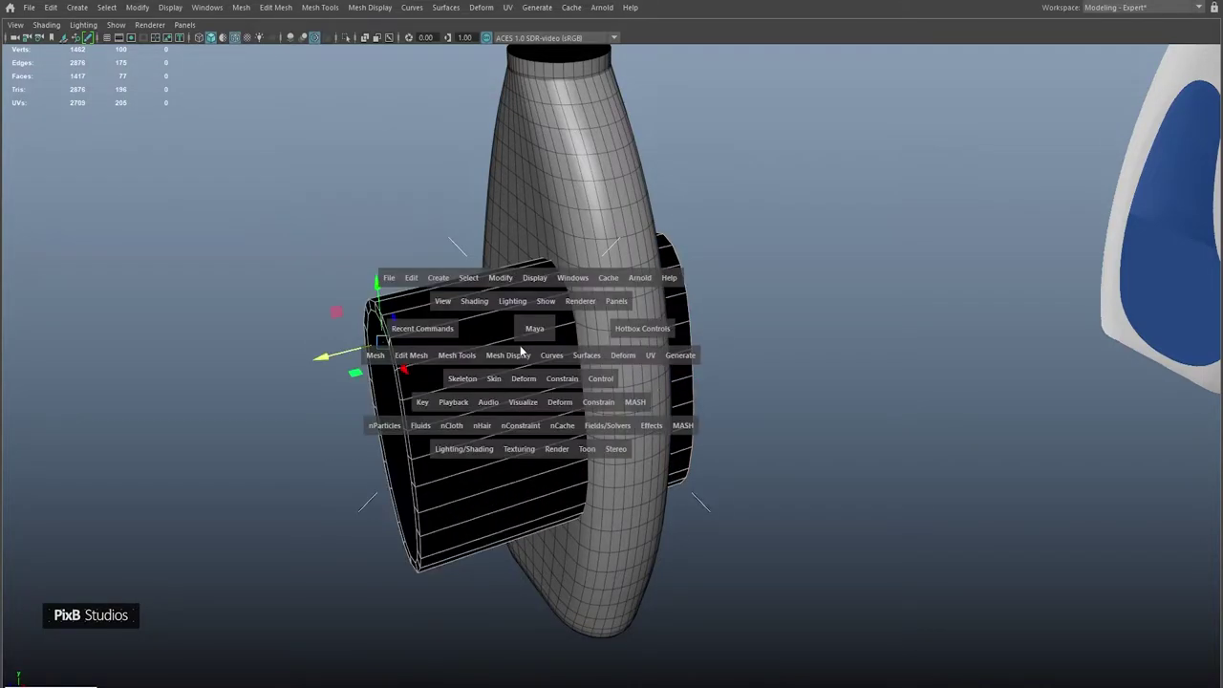
pyautogui.click(507, 354)
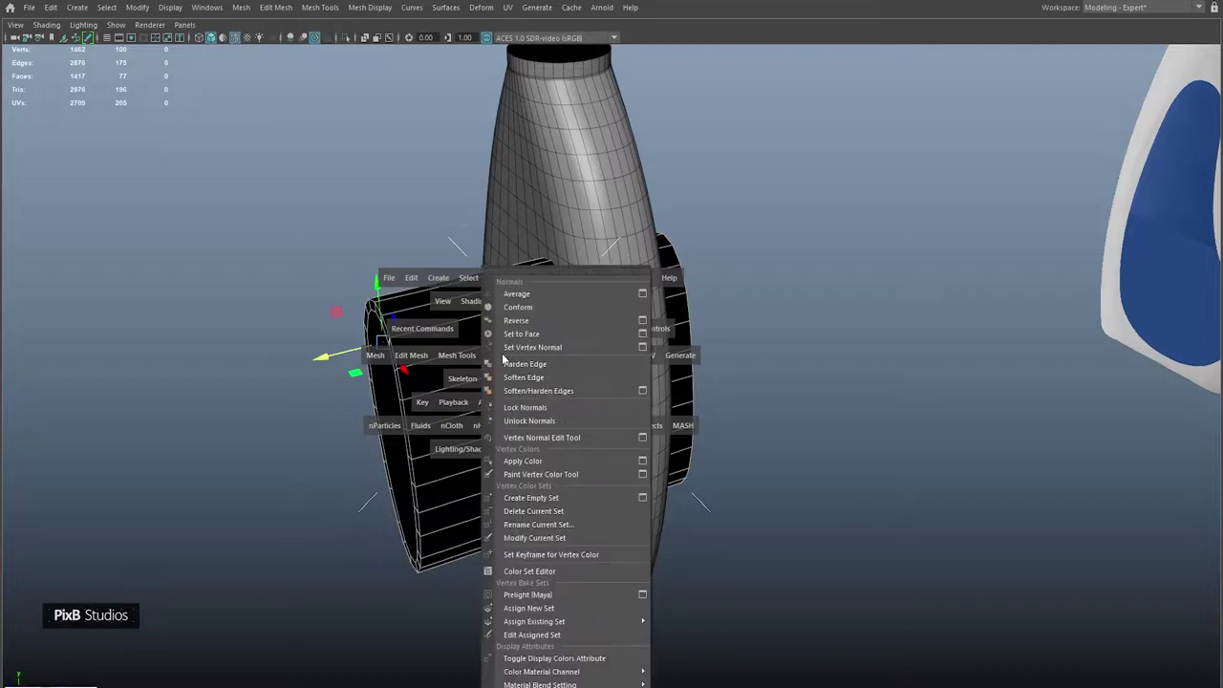
pyautogui.click(545, 319)
pyautogui.click(701, 299)
# - Close the open top of the bottle neck with Fill Hole
pyautogui.click(588, 190)
pyautogui.keyDown('shift'); pyautogui.moveTo(591, 142); pyautogui.dragTo(586, 207, button='right'); pyautogui.keyUp('shift')
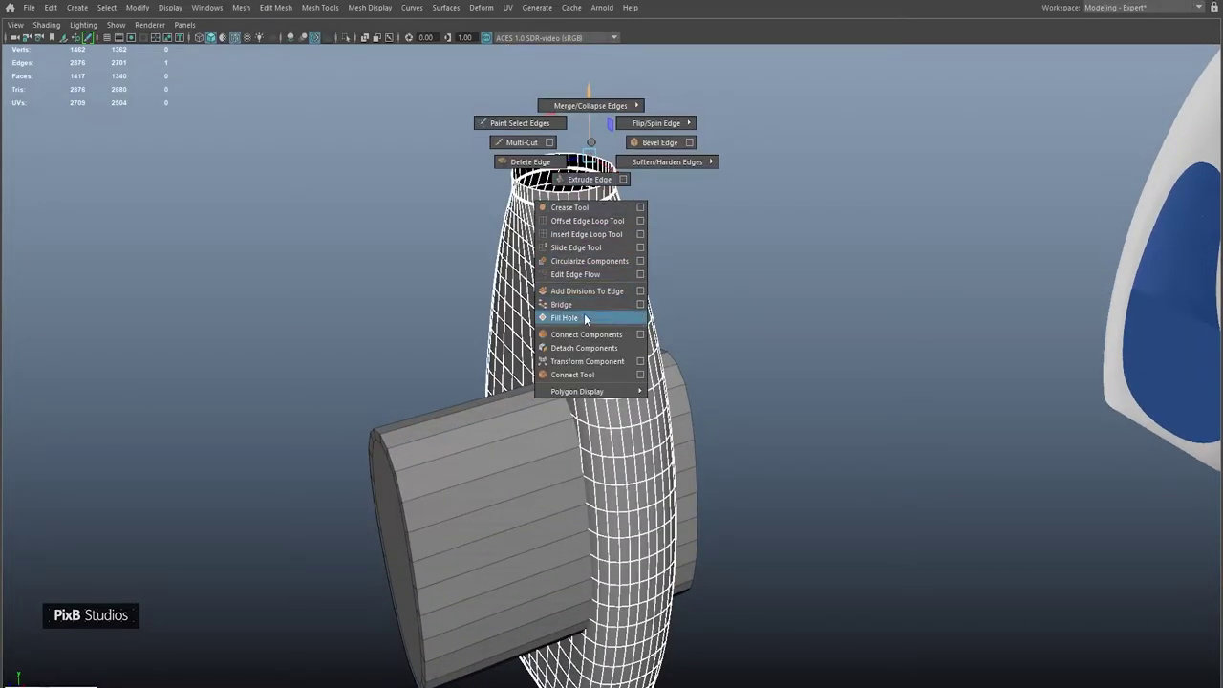
pyautogui.keyDown('shift'); pyautogui.moveTo(585, 320); pyautogui.dragTo(584, 320, button='right'); pyautogui.keyUp('shift')
pyautogui.click(729, 223)
# - Subtract the extruded panel from the bottle body with a Boolean difference to cut the handle opening, and clear the leftover cutter
pyautogui.keyDown('alt'); pyautogui.moveTo(729, 223); pyautogui.dragTo(554, 399); pyautogui.keyUp('alt')
pyautogui.click(554, 400)
pyautogui.keyDown('alt'); pyautogui.moveTo(601, 283); pyautogui.dragTo(492, 436); pyautogui.keyUp('alt')
pyautogui.click(641, 341)
pyautogui.keyDown('alt'); pyautogui.moveTo(600, 319); pyautogui.dragTo(569, 314); pyautogui.keyUp('alt')
pyautogui.click(573, 428)
pyautogui.keyDown('alt'); pyautogui.moveTo(574, 428); pyautogui.dragTo(574, 344); pyautogui.keyUp('alt')
pyautogui.keyDown('shift'); pyautogui.moveTo(573, 344); pyautogui.dragTo(670, 665, button='right'); pyautogui.keyUp('shift')
pyautogui.moveTo(684, 149); pyautogui.dragTo(863, 119)
pyautogui.click(991, 116)
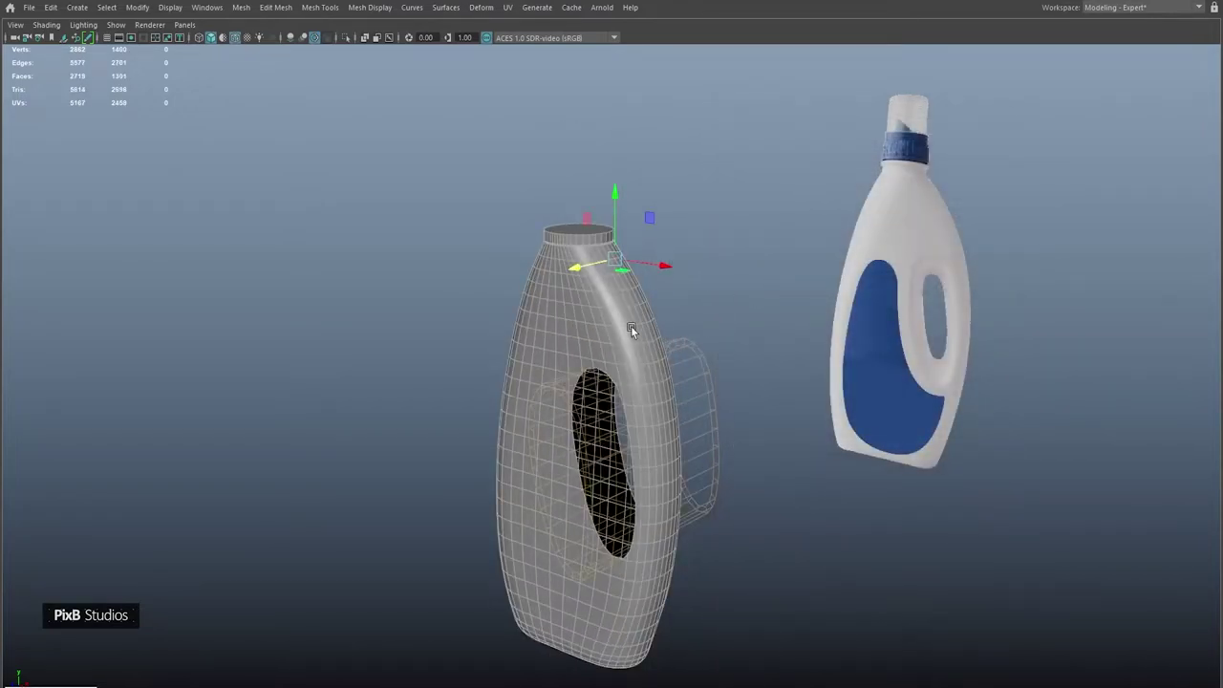
pyautogui.click(698, 320)
pyautogui.keyDown('alt'); pyautogui.moveTo(698, 320); pyautogui.dragTo(600, 321); pyautogui.keyUp('alt')
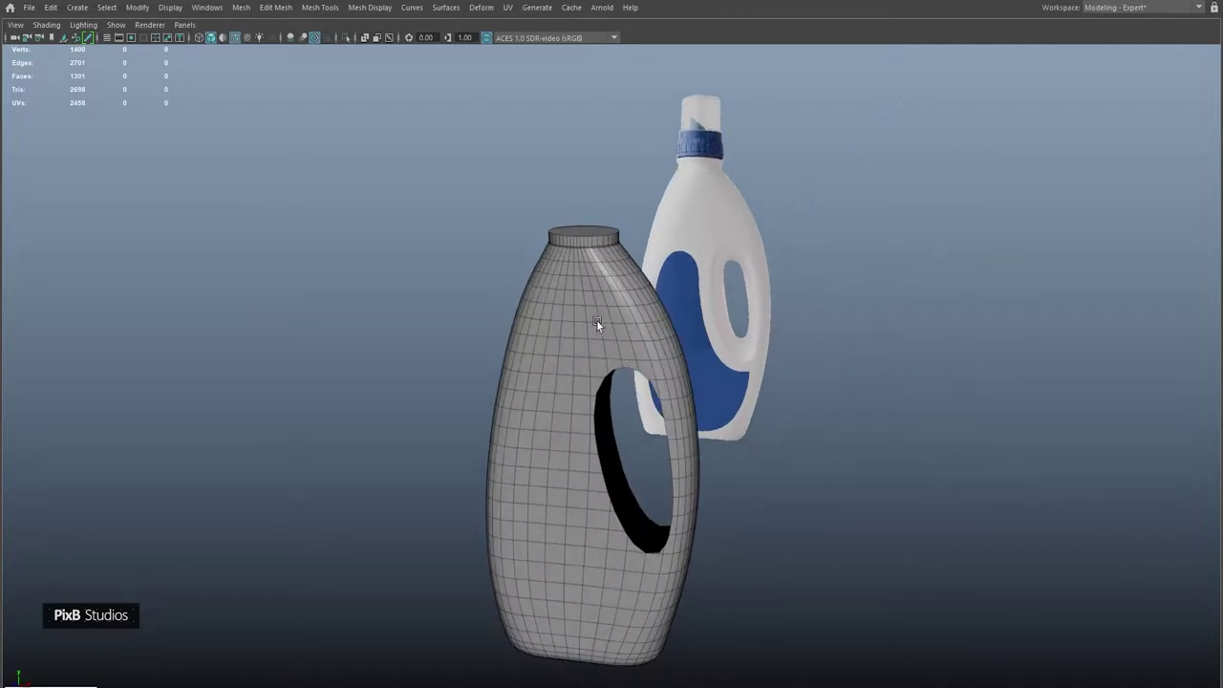
# - Weld the stray body-grid vertices around the handle opening's upper curve onto the adjacent border vertices
pyautogui.keyDown('alt'); pyautogui.moveTo(600, 321); pyautogui.dragTo(800, 465, button='right'); pyautogui.keyUp('alt')
pyautogui.keyDown('alt'); pyautogui.moveTo(800, 465); pyautogui.dragTo(578, 235); pyautogui.keyUp('alt')
pyautogui.keyDown('alt'); pyautogui.moveTo(579, 235); pyautogui.dragTo(716, 349, button='right'); pyautogui.keyUp('alt')
pyautogui.click(714, 318)
pyautogui.keyDown('alt'); pyautogui.moveTo(713, 318); pyautogui.dragTo(631, 316); pyautogui.keyUp('alt')
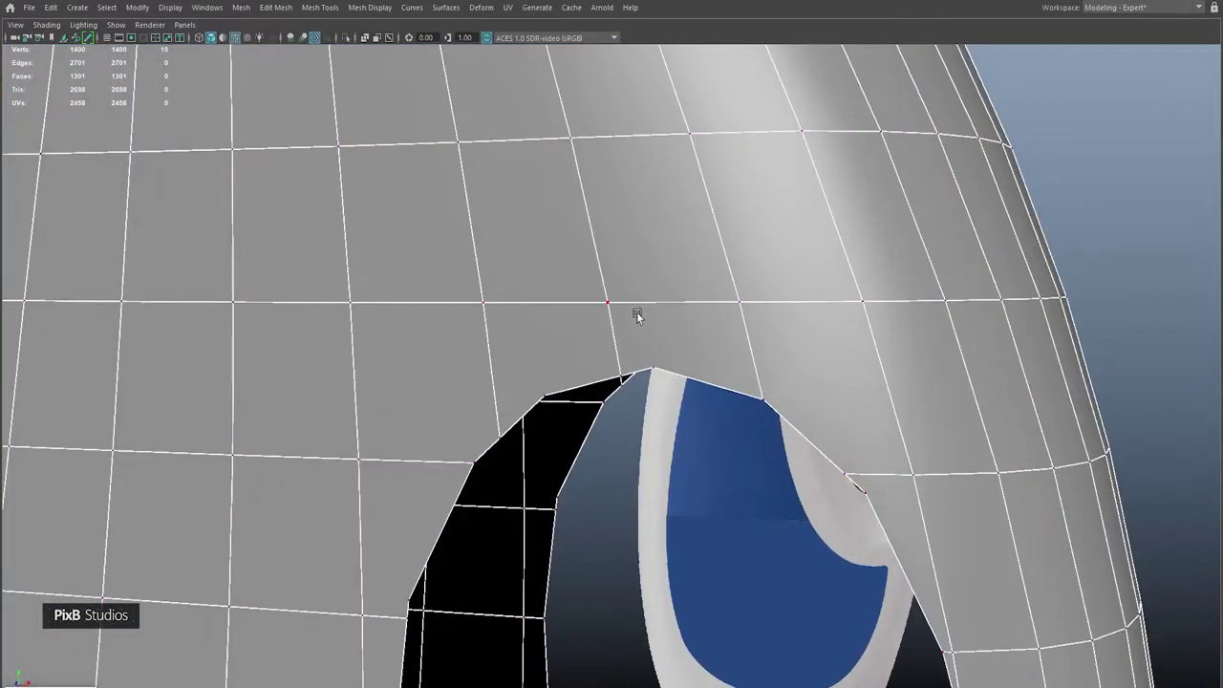
pyautogui.keyDown('alt'); pyautogui.moveTo(630, 316); pyautogui.dragTo(646, 309, button='right'); pyautogui.keyUp('alt')
pyautogui.keyDown('shift'); pyautogui.moveTo(541, 358); pyautogui.dragTo(598, 286, button='right'); pyautogui.keyUp('shift')
pyautogui.keyDown('alt'); pyautogui.moveTo(674, 404); pyautogui.dragTo(624, 361); pyautogui.keyUp('alt')
pyautogui.keyDown('alt'); pyautogui.moveTo(624, 361); pyautogui.dragTo(510, 383); pyautogui.keyUp('alt')
pyautogui.keyDown('alt'); pyautogui.moveTo(514, 429); pyautogui.dragTo(487, 380); pyautogui.keyUp('alt')
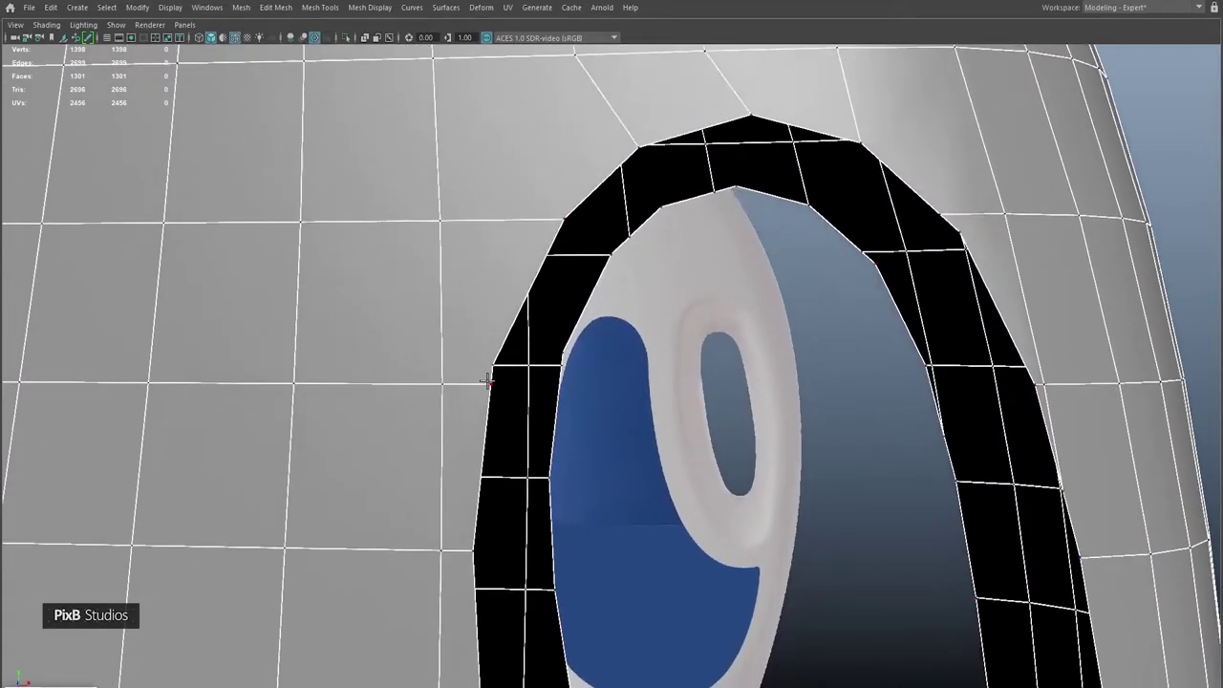
pyautogui.keyDown('alt'); pyautogui.moveTo(470, 436); pyautogui.dragTo(466, 358); pyautogui.keyUp('alt')
pyautogui.keyDown('alt'); pyautogui.moveTo(466, 358); pyautogui.dragTo(638, 364); pyautogui.keyUp('alt')
pyautogui.keyDown('alt'); pyautogui.moveTo(638, 364); pyautogui.dragTo(740, 329); pyautogui.keyUp('alt')
# - Check the opening in smooth preview and weld further stray vertices along its upper border
pyautogui.press('3')
pyautogui.moveTo(741, 324); pyautogui.dragTo(911, 199, button='right')
pyautogui.moveTo(698, 241)
pyautogui.keyDown('alt'); pyautogui.mouseDown()
pyautogui.moveTo(688, 227)
pyautogui.moveTo(691, 238)
pyautogui.mouseUp(); pyautogui.keyUp('alt')
pyautogui.press('1')
pyautogui.press('F9')
pyautogui.keyDown('shift'); pyautogui.moveTo(687, 315); pyautogui.dragTo(742, 235, button='right'); pyautogui.keyUp('shift')
pyautogui.press('3')
pyautogui.press('F8')
pyautogui.press('1')
# - Inspect the faces above the opening and merge the loose vertices on its label-side border with a 0.01 distance threshold
pyautogui.press('F11')
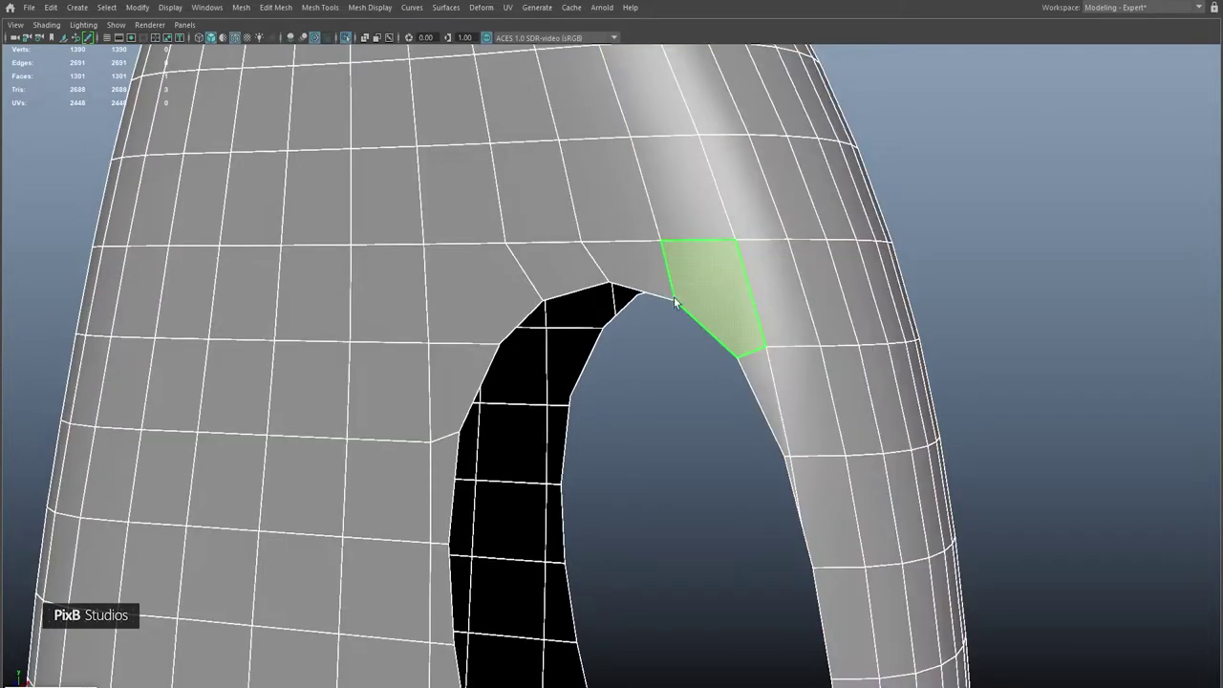
pyautogui.click(707, 292)
pyautogui.keyDown('shift'); pyautogui.click(535, 272); pyautogui.keyUp('shift')
pyautogui.keyDown('alt'); pyautogui.moveTo(669, 325); pyautogui.dragTo(665, 290, button='middle'); pyautogui.keyUp('alt')
pyautogui.keyDown('alt'); pyautogui.moveTo(665, 290); pyautogui.dragTo(589, 321); pyautogui.keyUp('alt')
pyautogui.press('3')
pyautogui.press('F9')
pyautogui.keyDown('shift'); pyautogui.moveTo(590, 321); pyautogui.dragTo(578, 277, button='right'); pyautogui.keyUp('shift')
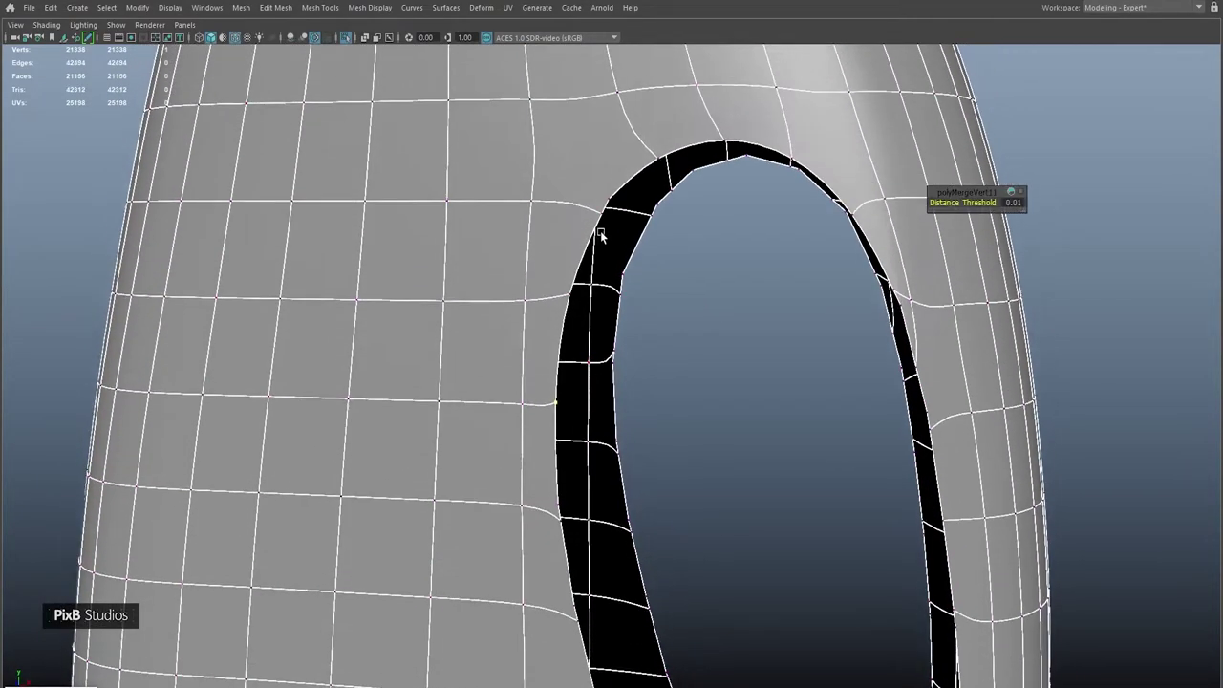
pyautogui.keyDown('alt'); pyautogui.moveTo(598, 393); pyautogui.dragTo(549, 295); pyautogui.keyUp('alt')
pyautogui.moveTo(549, 295); pyautogui.dragTo(527, 344)
# - Delete the neck cap and the centre face strip around the bottle and opening, plus the detached half of the body
pyautogui.press('1')
pyautogui.press('F11')
pyautogui.moveTo(605, 207); pyautogui.dragTo(568, 241)
pyautogui.doubleClick(568, 241)
pyautogui.keyDown('alt'); pyautogui.moveTo(573, 197); pyautogui.dragTo(606, 424); pyautogui.keyUp('alt')
pyautogui.keyDown('alt'); pyautogui.moveTo(500, 265); pyautogui.dragTo(822, 115); pyautogui.keyUp('alt')
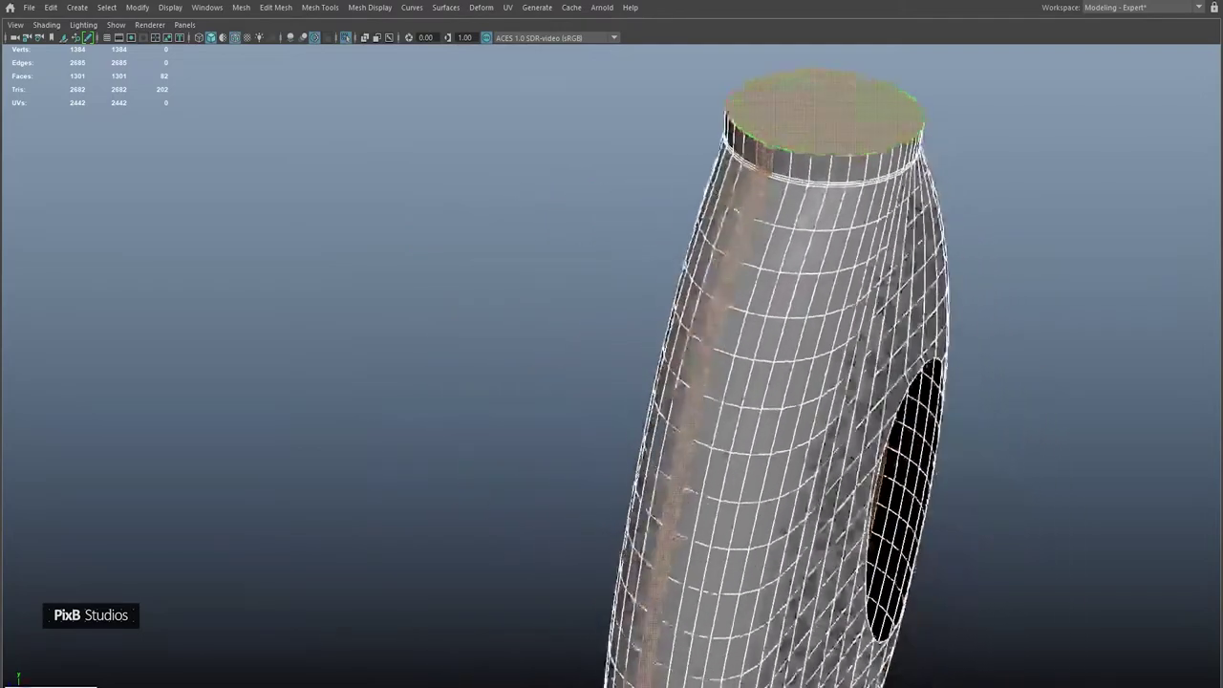
pyautogui.press('Delete')
pyautogui.doubleClick(713, 220)
pyautogui.press('Delete')
pyautogui.keyDown('alt'); pyautogui.moveTo(713, 220); pyautogui.dragTo(418, 205); pyautogui.keyUp('alt')
# - Weld the stray grid vertices at the opening's lower handle-side corner onto its border vertices
pyautogui.keyDown('alt'); pyautogui.moveTo(679, 470); pyautogui.dragTo(564, 239); pyautogui.keyUp('alt')
pyautogui.press('3')
pyautogui.scroll(5, 567, 254)
pyautogui.press('1')
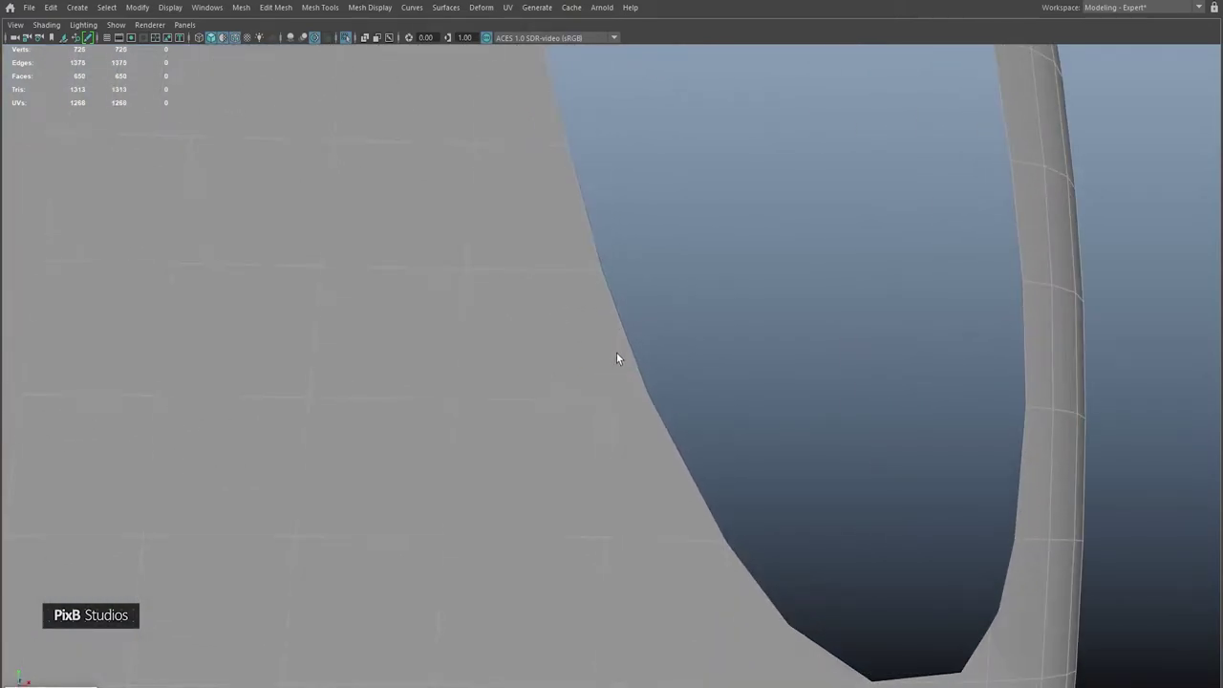
pyautogui.scroll(-2, 606, 343)
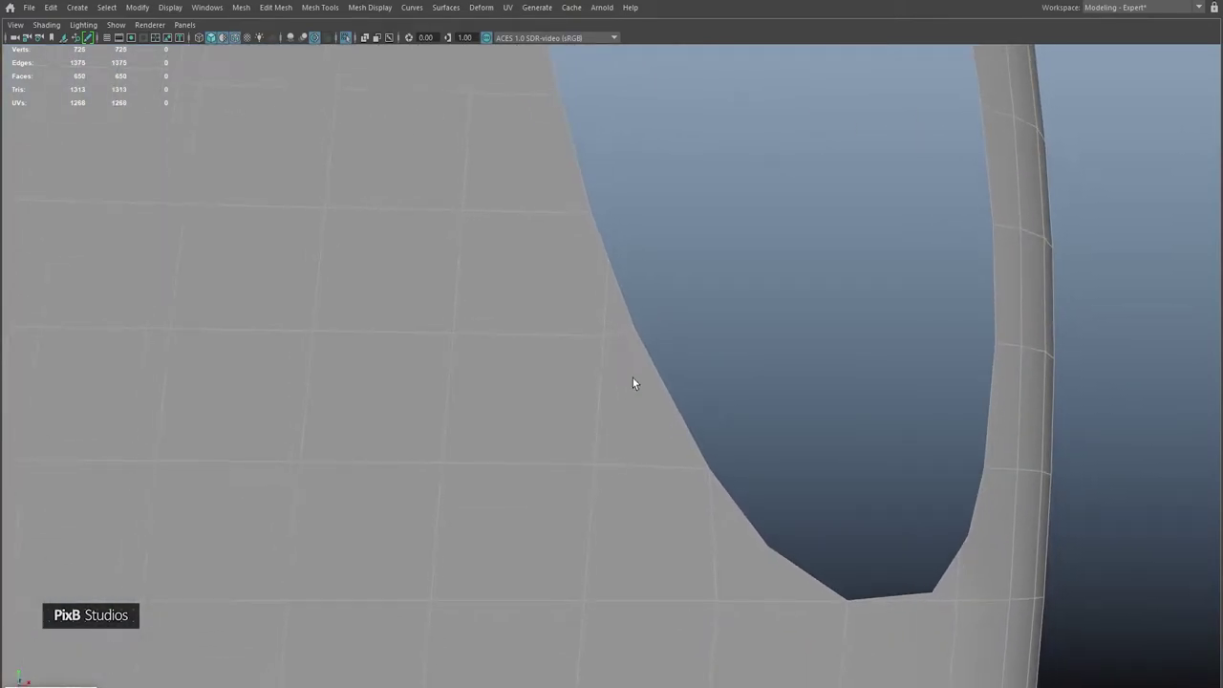
pyautogui.keyDown('alt'); pyautogui.moveTo(634, 379); pyautogui.dragTo(543, 250, button='middle'); pyautogui.keyUp('alt')
pyautogui.scroll(2, 592, 333)
pyautogui.moveTo(347, 258); pyautogui.dragTo(346, 258, button='right')
pyautogui.moveTo(613, 355)
pyautogui.keyDown('alt'); pyautogui.mouseDown()
pyautogui.moveTo(582, 350)
pyautogui.moveTo(600, 368)
pyautogui.mouseUp(); pyautogui.keyUp('alt')
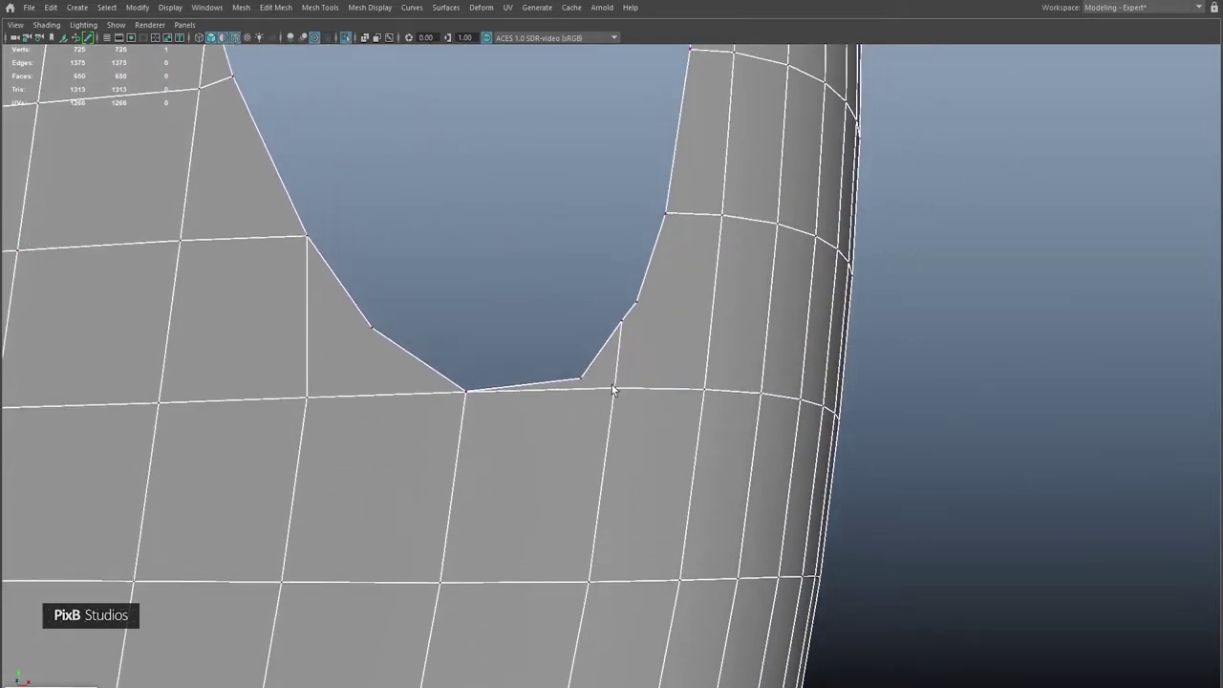
pyautogui.moveTo(600, 386)
pyautogui.keyDown('shift'); pyautogui.mouseDown(button='right')
pyautogui.moveTo(570, 297)
pyautogui.moveTo(599, 383)
pyautogui.mouseUp(button='right'); pyautogui.keyUp('shift')
pyautogui.moveTo(573, 368); pyautogui.dragTo(579, 341)
pyautogui.keyDown('shift'); pyautogui.moveTo(468, 317); pyautogui.dragTo(484, 239, button='right'); pyautogui.keyUp('shift')
pyautogui.keyDown('alt'); pyautogui.moveTo(535, 320); pyautogui.dragTo(549, 334, button='middle'); pyautogui.keyUp('alt')
# - Insert an edge-flow loop across the handle side, level with the unconnected border vertex near the opening's lower corner
pyautogui.keyDown('shift'); pyautogui.moveTo(548, 333); pyautogui.dragTo(553, 338, button='right'); pyautogui.keyUp('shift')
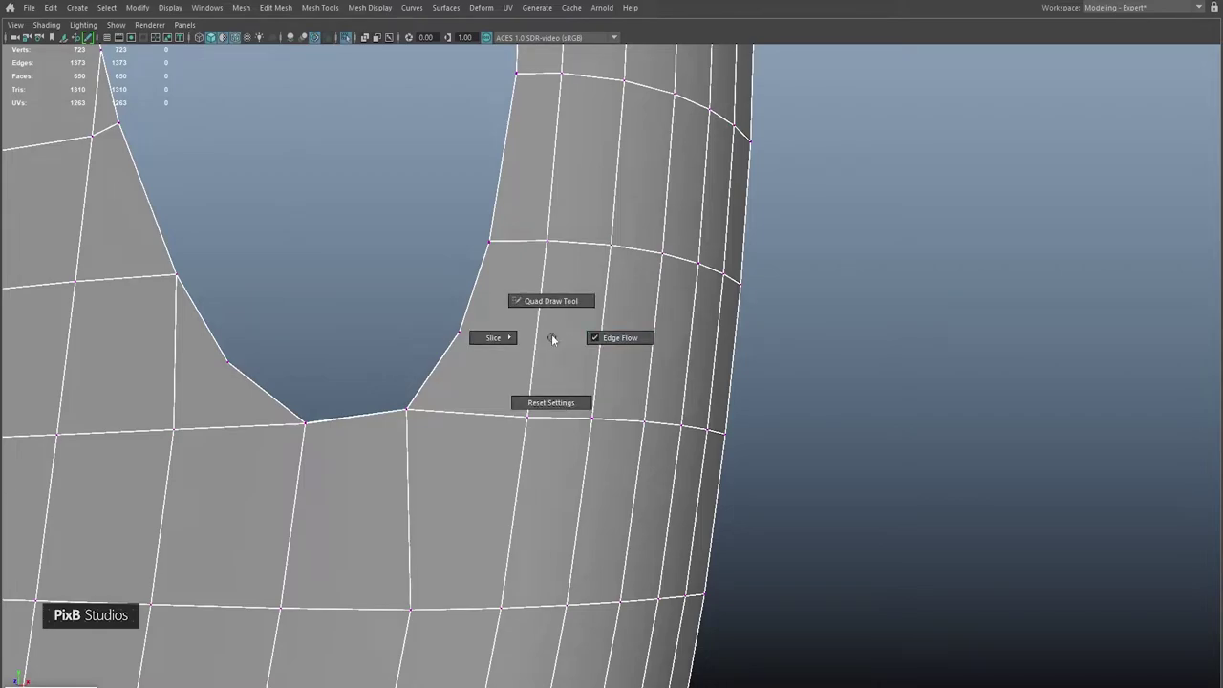
pyautogui.keyDown('ctrl'); pyautogui.click(543, 328); pyautogui.keyUp('ctrl')
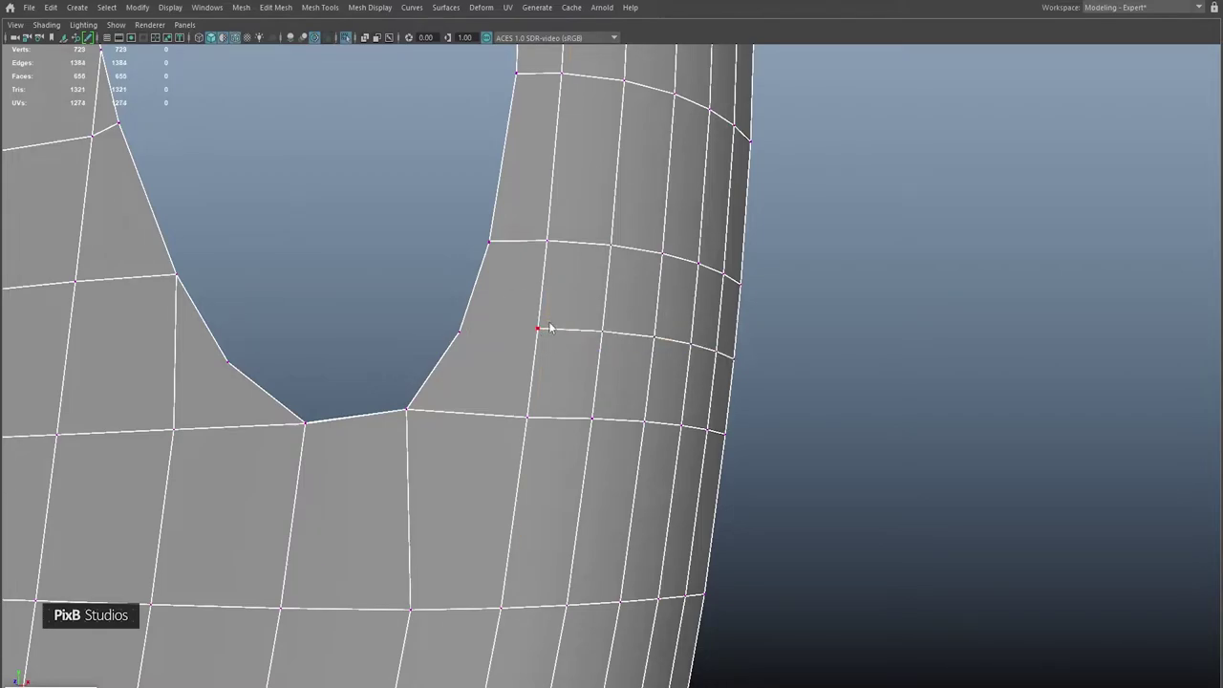
pyautogui.scroll(-1, 549, 315)
# - Connect the new loop's end vertex to the opening's border vertex with edge flow inserted at 1.0
pyautogui.keyDown('shift'); pyautogui.moveTo(540, 278); pyautogui.dragTo(563, 414, button='right'); pyautogui.keyUp('shift')
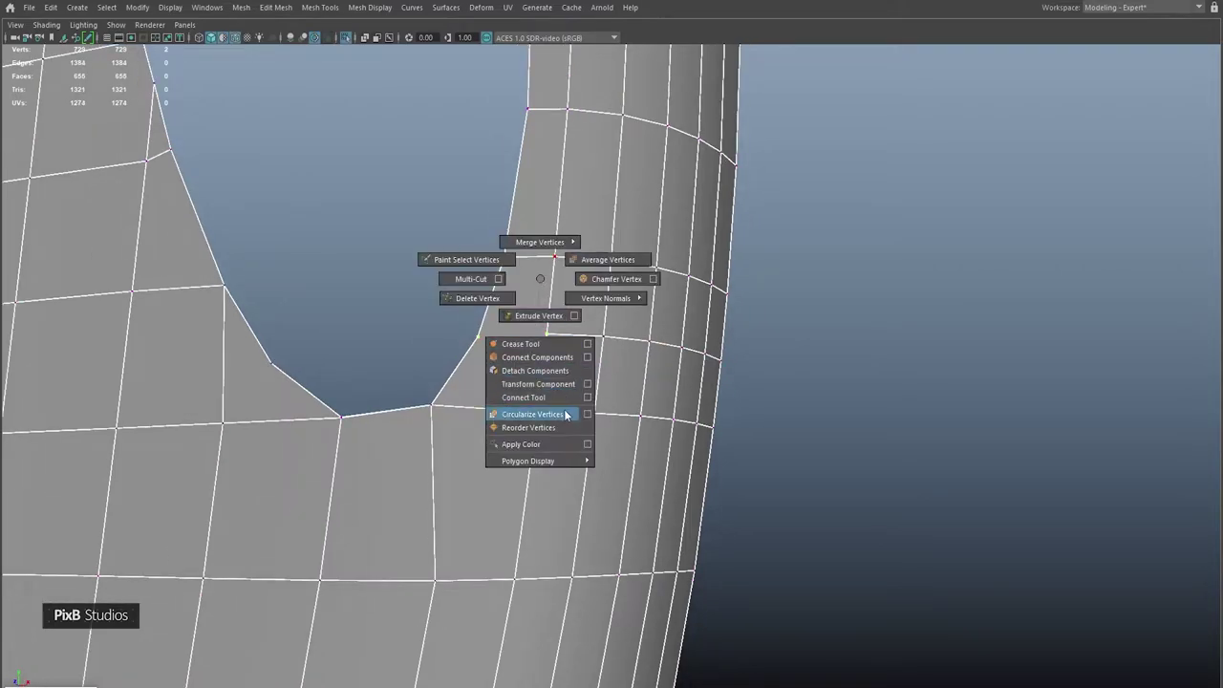
pyautogui.keyDown('shift'); pyautogui.moveTo(586, 369); pyautogui.dragTo(588, 357, button='right'); pyautogui.keyUp('shift')
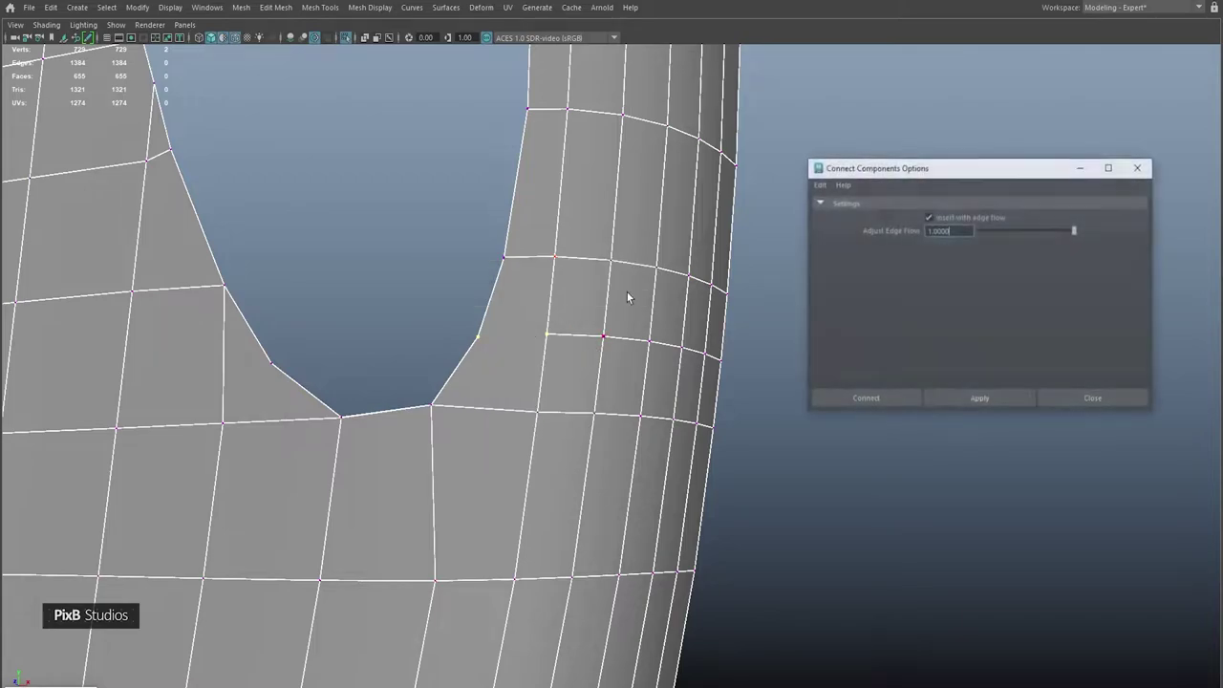
pyautogui.click(954, 400)
pyautogui.moveTo(530, 324); pyautogui.dragTo(584, 302, button='right')
pyautogui.click(1139, 168)
# - Inspect the faces below the opening in smooth preview and delete the sliver face on its bottom edge
pyautogui.keyDown('alt'); pyautogui.moveTo(675, 331); pyautogui.dragTo(592, 296); pyautogui.keyUp('alt')
pyautogui.moveTo(592, 295); pyautogui.dragTo(554, 367, button='right')
pyautogui.scroll(1, 612, 389)
pyautogui.click(594, 436)
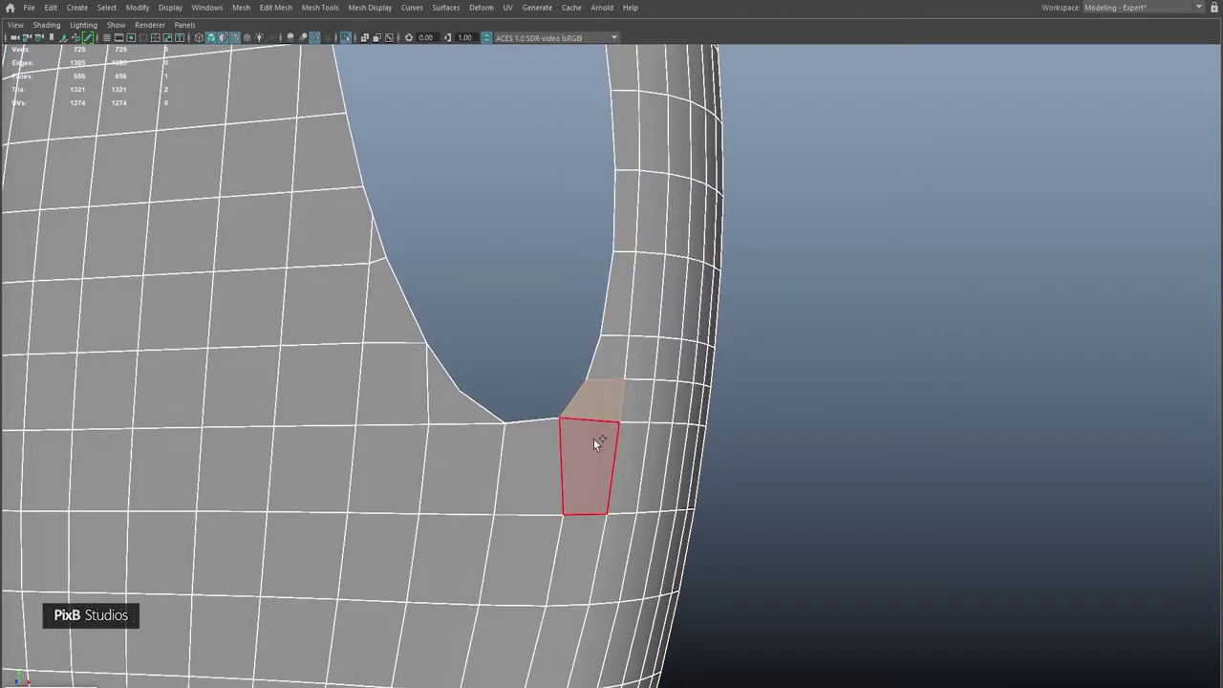
pyautogui.keyDown('shift'); pyautogui.click(541, 445); pyautogui.keyUp('shift')
pyautogui.moveTo(578, 426); pyautogui.dragTo(567, 317, button='right')
pyautogui.press('3')
pyautogui.scroll(3, 551, 366)
pyautogui.click(550, 384)
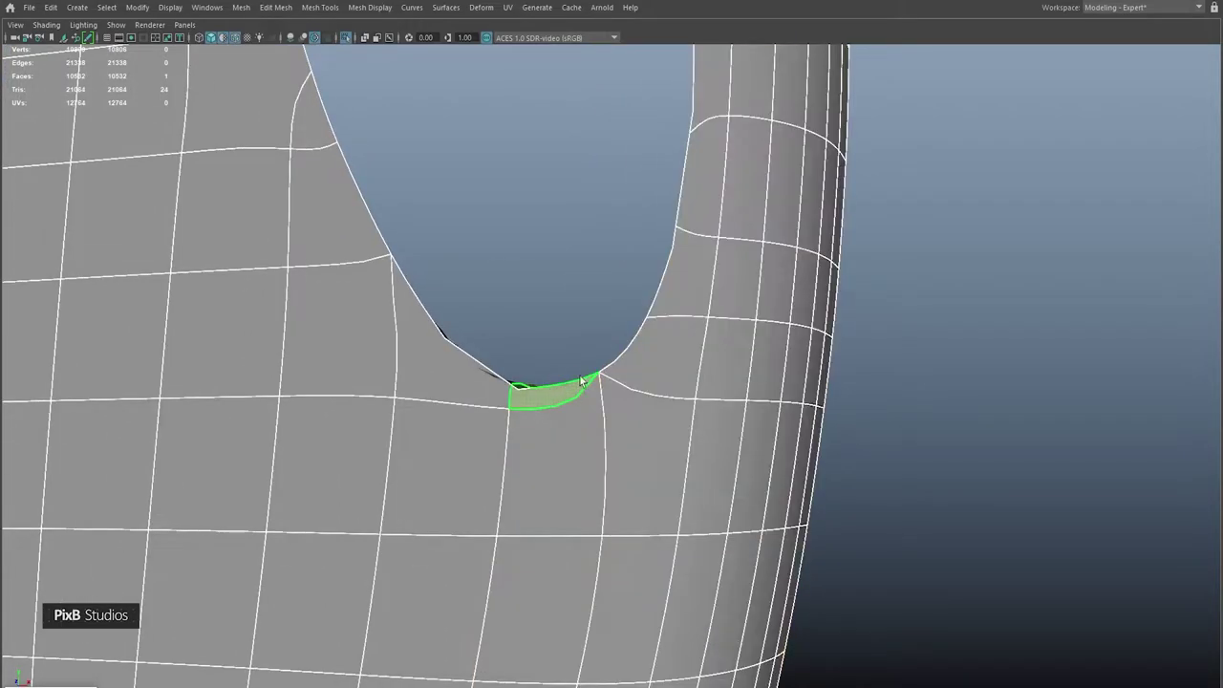
pyautogui.press('1')
pyautogui.keyDown('alt'); pyautogui.moveTo(544, 355); pyautogui.dragTo(620, 307, button='right'); pyautogui.keyUp('alt')
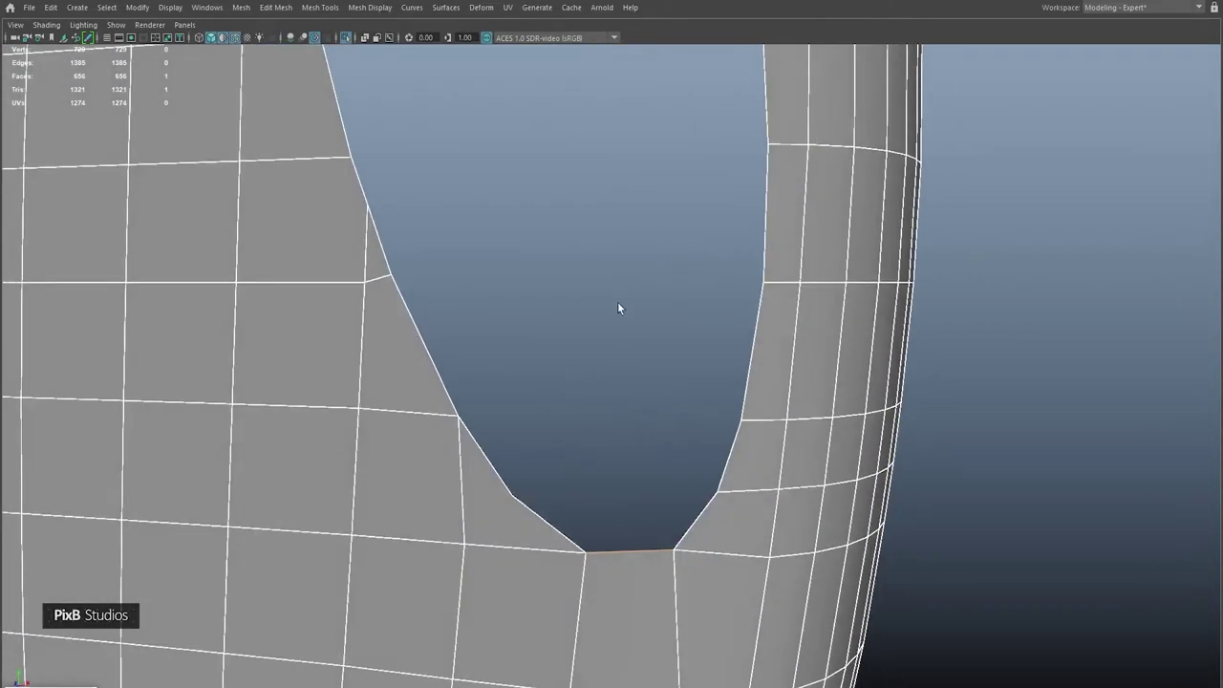
pyautogui.press('3')
pyautogui.keyDown('alt'); pyautogui.moveTo(598, 312); pyautogui.dragTo(615, 355); pyautogui.keyUp('alt')
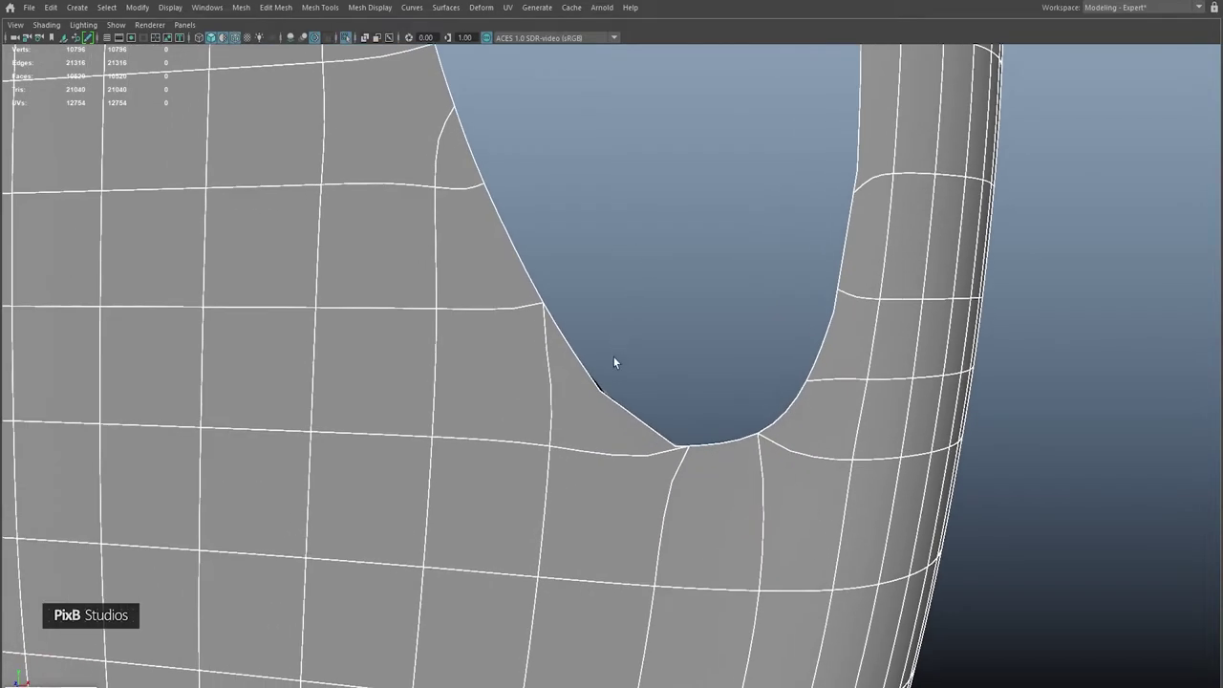
# - Weld the body-grid vertex below the opening's lower label-side curve onto the nearby unconnected border vertex
pyautogui.press('1')
pyautogui.keyDown('alt'); pyautogui.moveTo(660, 322); pyautogui.dragTo(720, 267); pyautogui.keyUp('alt')
pyautogui.click(727, 322)
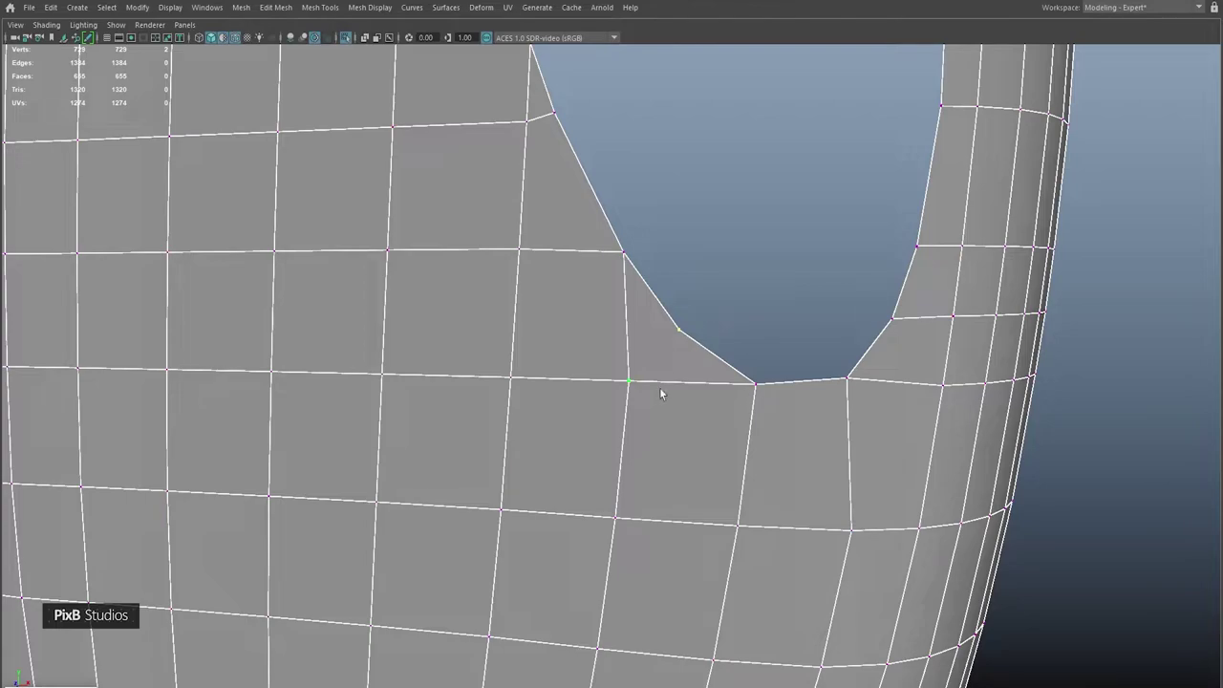
pyautogui.keyDown('shift'); pyautogui.moveTo(670, 325); pyautogui.dragTo(663, 297, button='right'); pyautogui.keyUp('shift')
pyautogui.moveTo(629, 381); pyautogui.dragTo(674, 329)
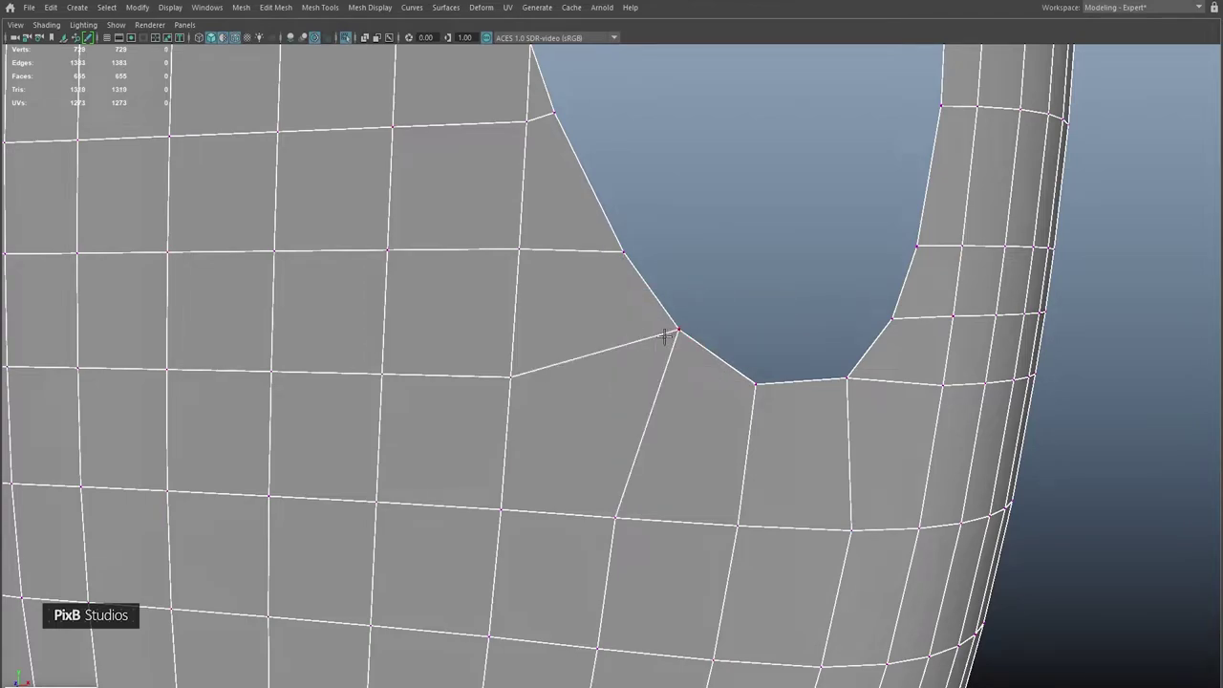
pyautogui.keyDown('alt'); pyautogui.moveTo(658, 366); pyautogui.dragTo(718, 358, button='right'); pyautogui.keyUp('alt')
# - Check the opening's lower curve in smooth preview and delete the remaining sliver geometry along its border
pyautogui.press('3')
pyautogui.press('1')
pyautogui.press('Delete')
pyautogui.press('3')
pyautogui.keyDown('alt'); pyautogui.moveTo(779, 271); pyautogui.dragTo(676, 308); pyautogui.keyUp('alt')
pyautogui.press('1')
# - Weld the closely spaced border vertices on the opening's upper label-side curve and reposition the merged vertex on the border
pyautogui.keyDown('alt'); pyautogui.moveTo(675, 309); pyautogui.dragTo(559, 440, button='right'); pyautogui.keyUp('alt')
pyautogui.keyDown('alt'); pyautogui.moveTo(558, 439); pyautogui.dragTo(668, 268); pyautogui.keyUp('alt')
pyautogui.keyDown('alt'); pyautogui.moveTo(676, 331); pyautogui.dragTo(649, 325); pyautogui.keyUp('alt')
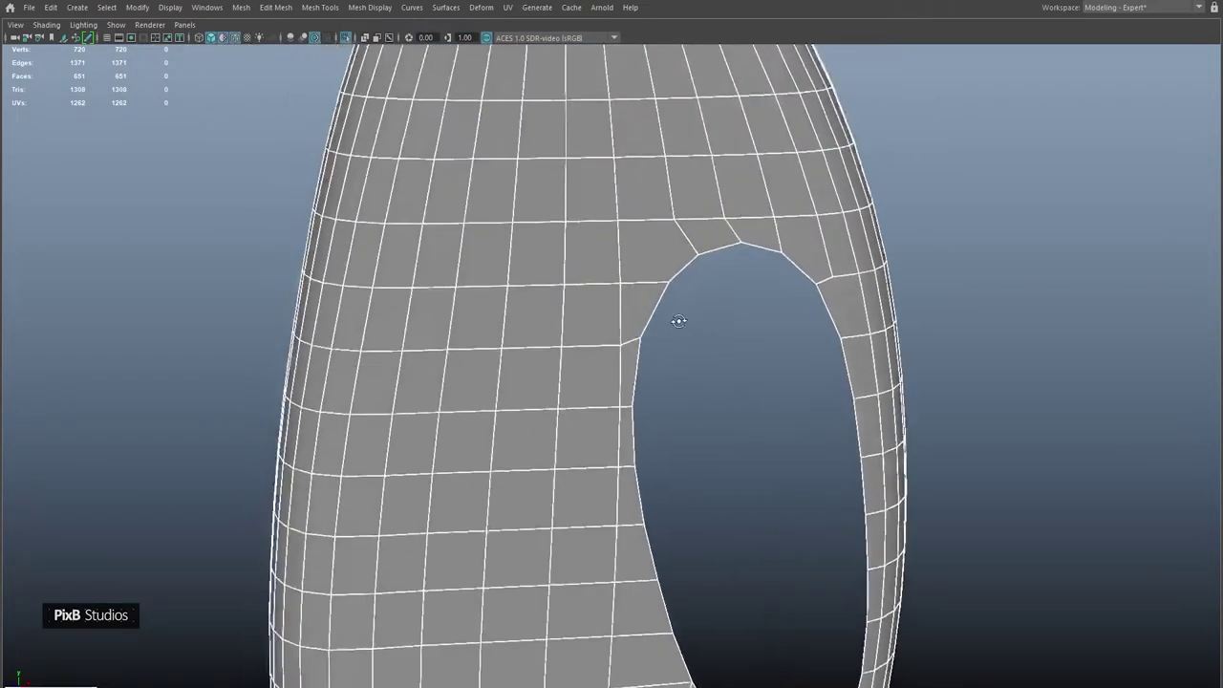
pyautogui.keyDown('alt'); pyautogui.moveTo(677, 319); pyautogui.dragTo(736, 295); pyautogui.keyUp('alt')
pyautogui.moveTo(737, 295); pyautogui.dragTo(691, 339, button='right')
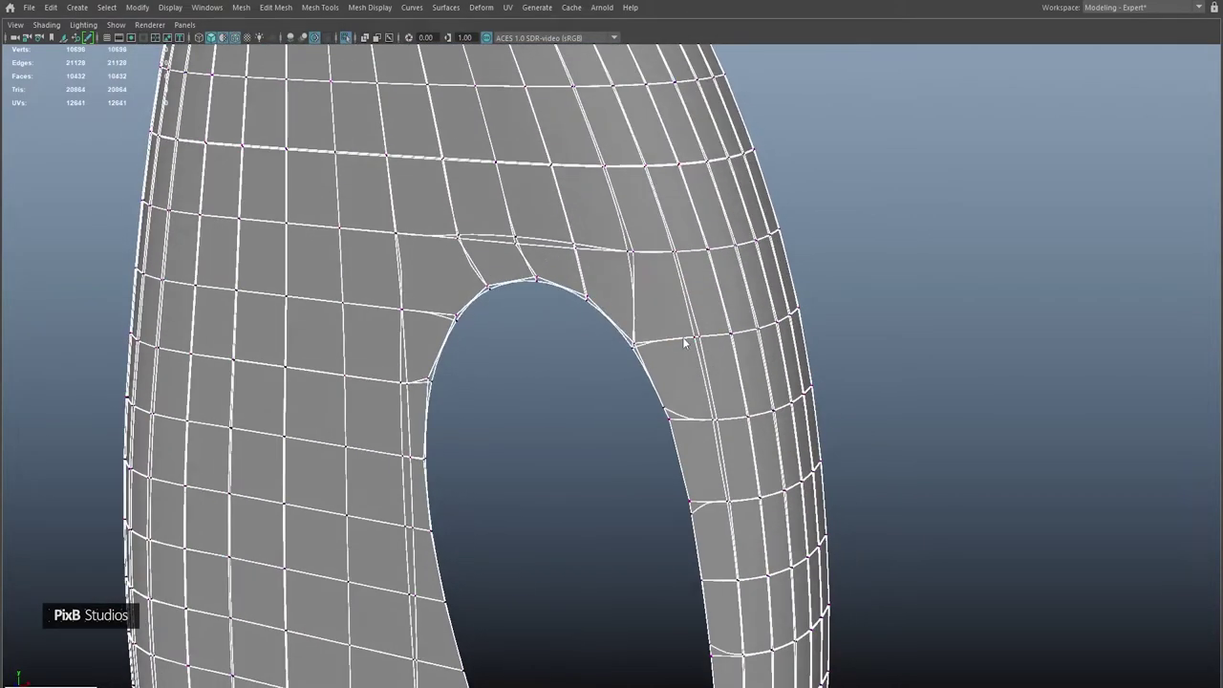
pyautogui.keyDown('alt'); pyautogui.moveTo(684, 342); pyautogui.dragTo(595, 290); pyautogui.keyUp('alt')
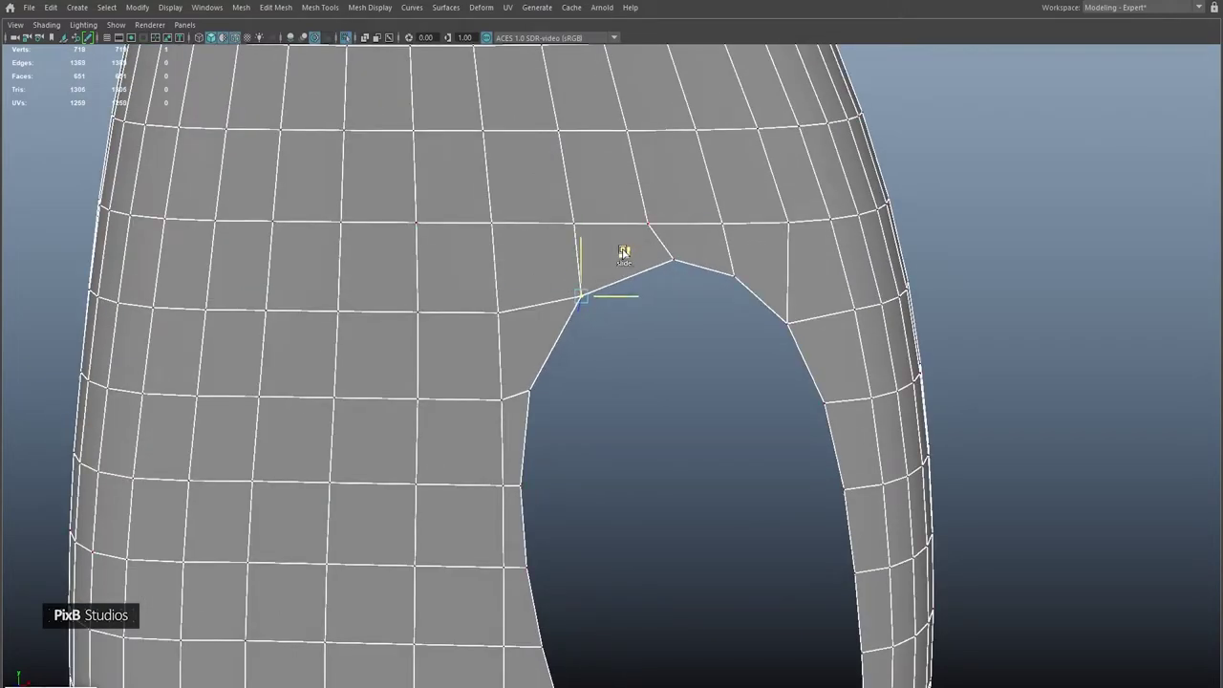
pyautogui.keyDown('alt'); pyautogui.moveTo(721, 222); pyautogui.dragTo(642, 354); pyautogui.keyUp('alt')
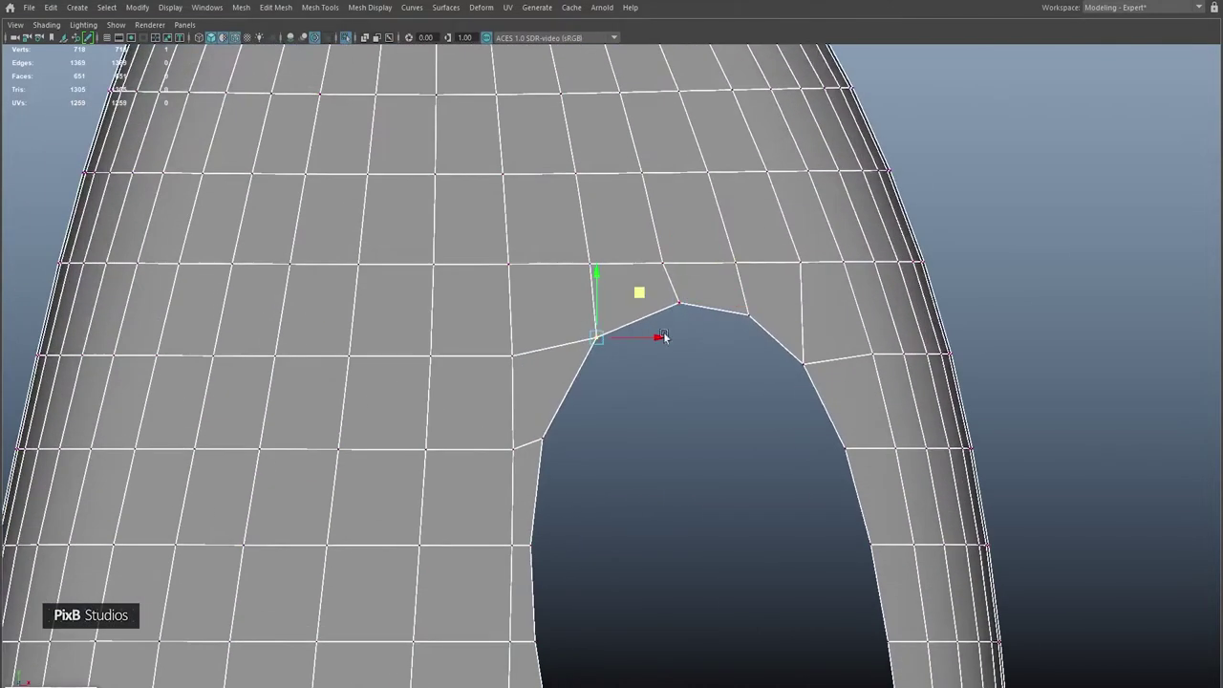
# - Turn off isolation to show the reference handle and adjust the opening's top and lower border vertices to its outline
pyautogui.click(345, 37)
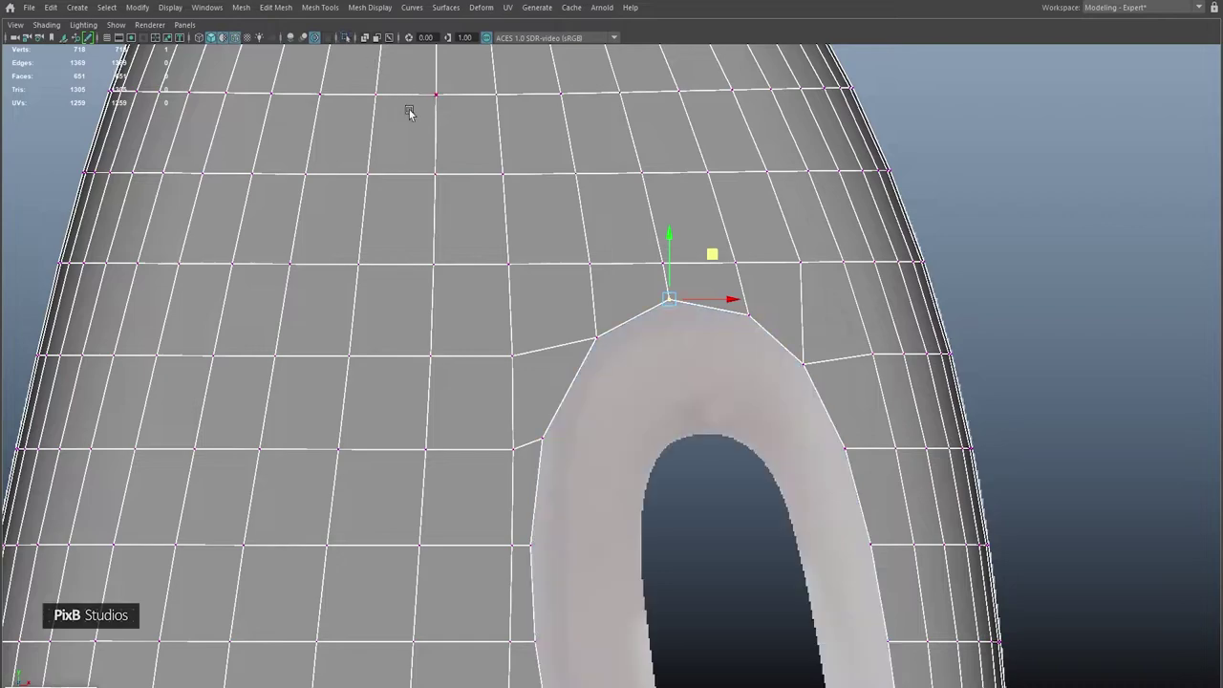
pyautogui.scroll(2, 507, 320)
pyautogui.keyDown('alt'); pyautogui.moveTo(519, 434); pyautogui.dragTo(589, 386); pyautogui.keyUp('alt')
pyautogui.click(589, 386)
pyautogui.keyDown('alt'); pyautogui.moveTo(611, 344); pyautogui.dragTo(563, 367); pyautogui.keyUp('alt')
pyautogui.scroll(-4, 563, 368)
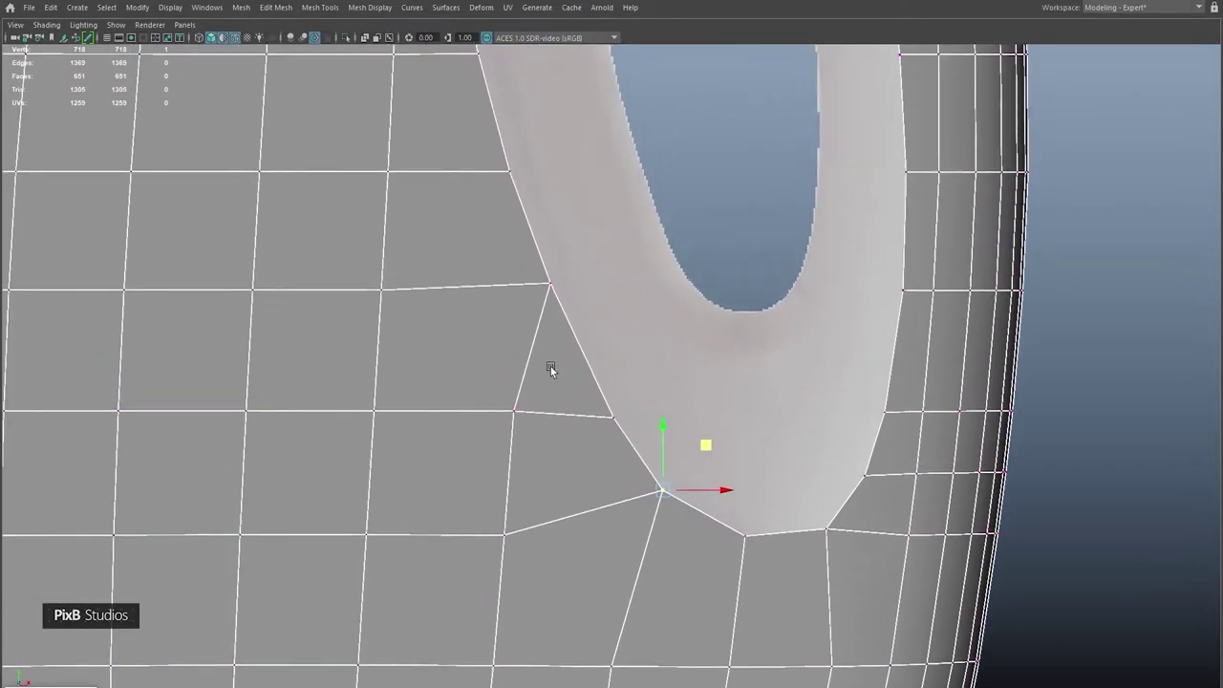
# - Delete the diagonal edge joining the body grid to the border on the opening's lower label-side curve
pyautogui.keyDown('alt'); pyautogui.moveTo(532, 221); pyautogui.dragTo(547, 436); pyautogui.keyUp('alt')
pyautogui.scroll(-5, 547, 436)
pyautogui.keyDown('alt'); pyautogui.moveTo(550, 478); pyautogui.dragTo(538, 341); pyautogui.keyUp('alt')
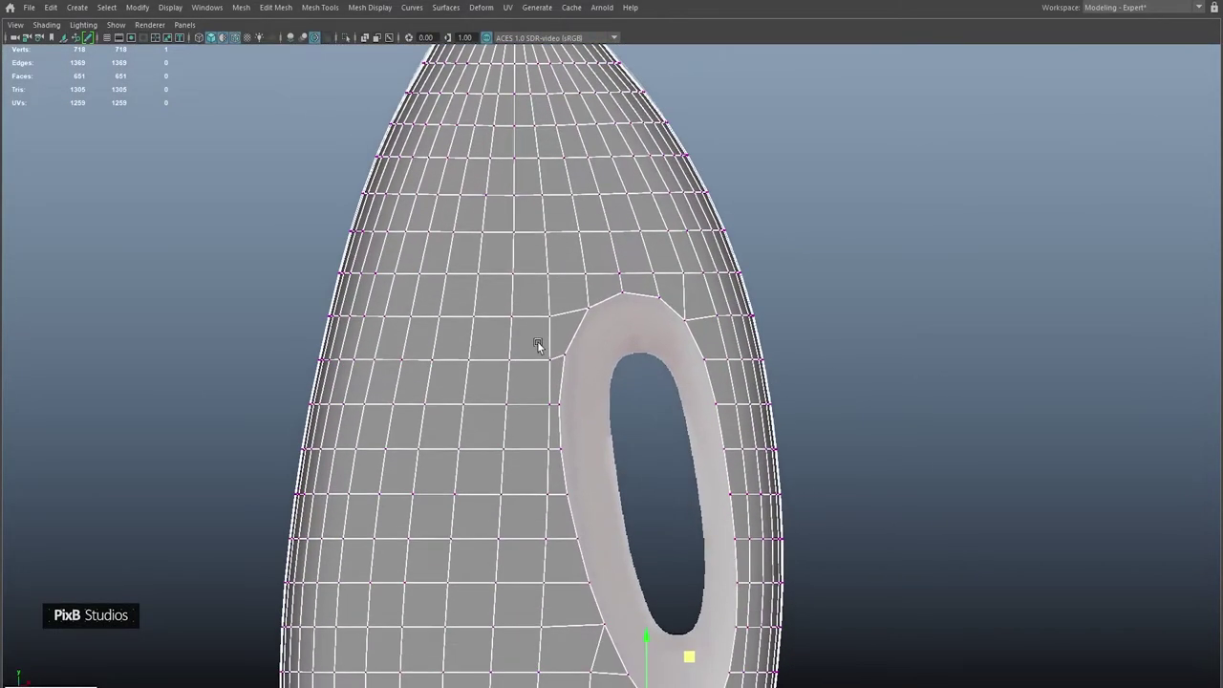
pyautogui.keyDown('alt'); pyautogui.moveTo(519, 423); pyautogui.dragTo(603, 315); pyautogui.keyUp('alt')
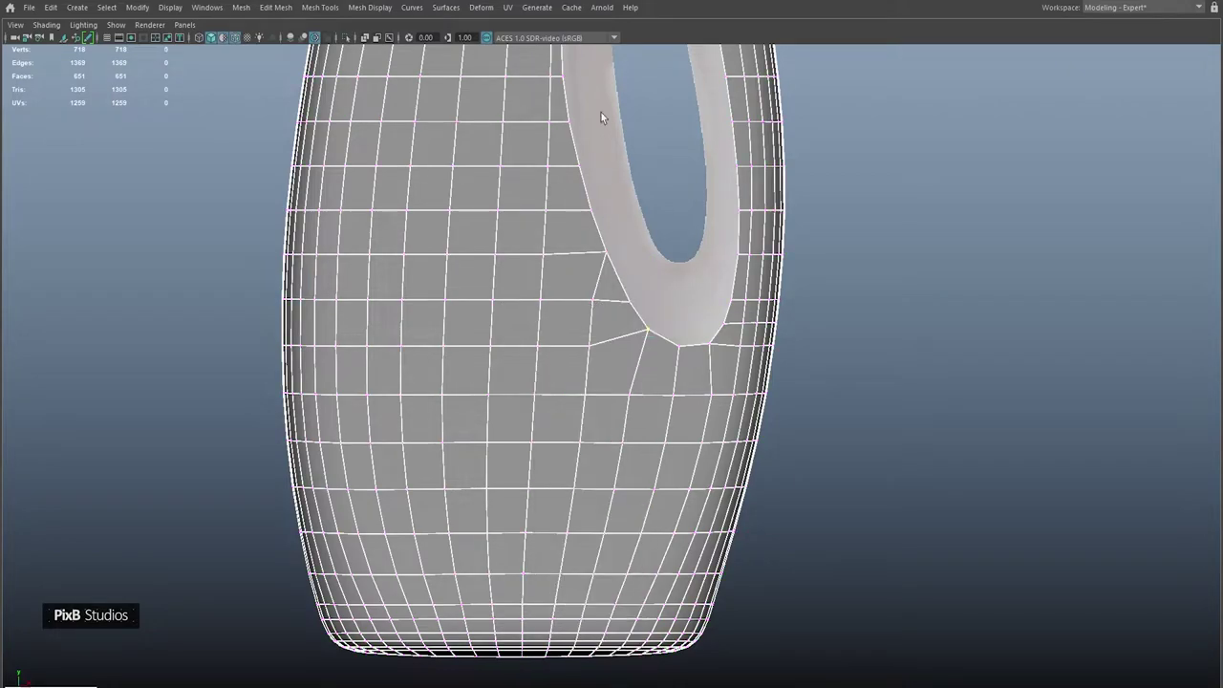
pyautogui.keyDown('alt'); pyautogui.moveTo(587, 292); pyautogui.dragTo(596, 302, button='middle'); pyautogui.keyUp('alt')
pyautogui.keyDown('ctrl'); pyautogui.keyDown('shift'); pyautogui.click(622, 252); pyautogui.keyUp('shift'); pyautogui.keyUp('ctrl')
pyautogui.scroll(4, 613, 354)
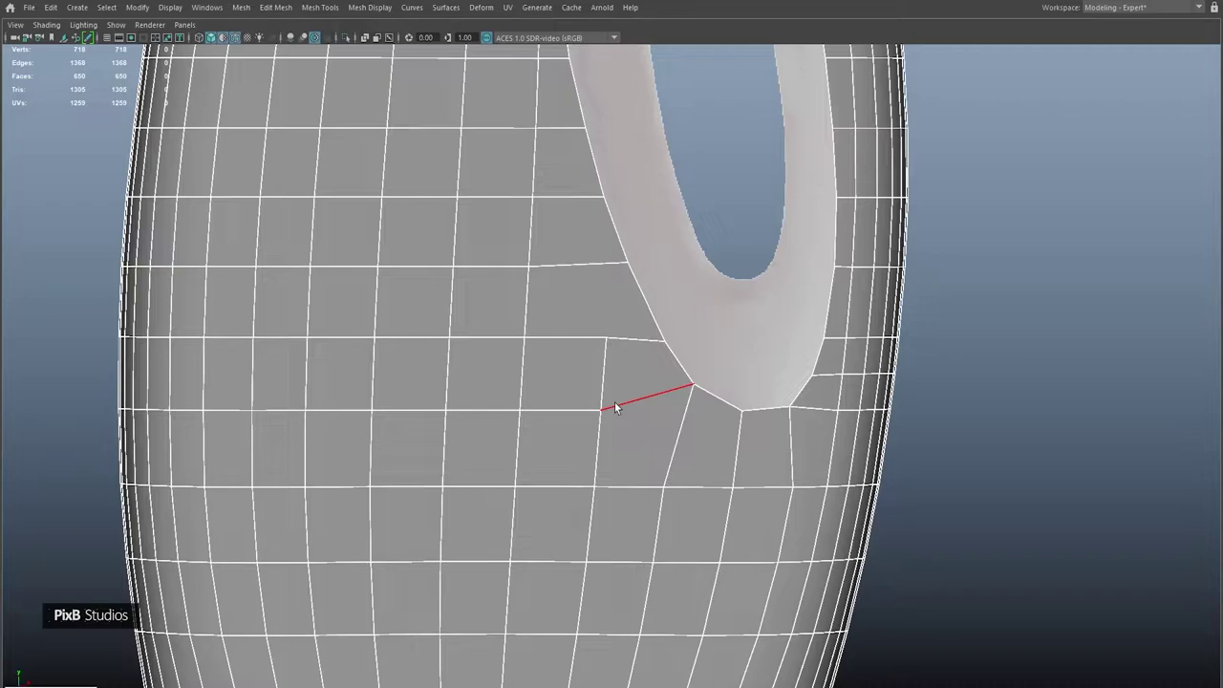
# - Apply Edit Edge Flow to the vertical edge loops on the label side of the opening
pyautogui.keyDown('alt'); pyautogui.moveTo(614, 401); pyautogui.dragTo(627, 265); pyautogui.keyUp('alt')
pyautogui.doubleClick(627, 265)
pyautogui.keyDown('shift'); pyautogui.moveTo(628, 265); pyautogui.dragTo(628, 421, button='right'); pyautogui.keyUp('shift')
pyautogui.keyDown('alt'); pyautogui.moveTo(627, 421); pyautogui.dragTo(657, 229); pyautogui.keyUp('alt')
pyautogui.doubleClick(656, 228)
pyautogui.keyDown('shift'); pyautogui.moveTo(656, 229); pyautogui.dragTo(640, 500, button='right'); pyautogui.keyUp('shift')
pyautogui.keyDown('alt'); pyautogui.moveTo(641, 499); pyautogui.dragTo(655, 333); pyautogui.keyUp('alt')
pyautogui.doubleClick(655, 333)
pyautogui.keyDown('shift'); pyautogui.moveTo(655, 334); pyautogui.dragTo(633, 532, button='right'); pyautogui.keyUp('shift')
pyautogui.keyDown('alt'); pyautogui.moveTo(633, 532); pyautogui.dragTo(671, 302); pyautogui.keyUp('alt')
# - Move the grid vertex beside the opening's lower label-side curve slightly away from the border
pyautogui.click(715, 176)
pyautogui.keyDown('alt'); pyautogui.moveTo(764, 292); pyautogui.dragTo(717, 499); pyautogui.keyUp('alt')
pyautogui.keyDown('shift'); pyautogui.doubleClick(718, 500); pyautogui.keyUp('shift')
pyautogui.keyDown('alt'); pyautogui.moveTo(728, 275); pyautogui.dragTo(734, 418); pyautogui.keyUp('alt')
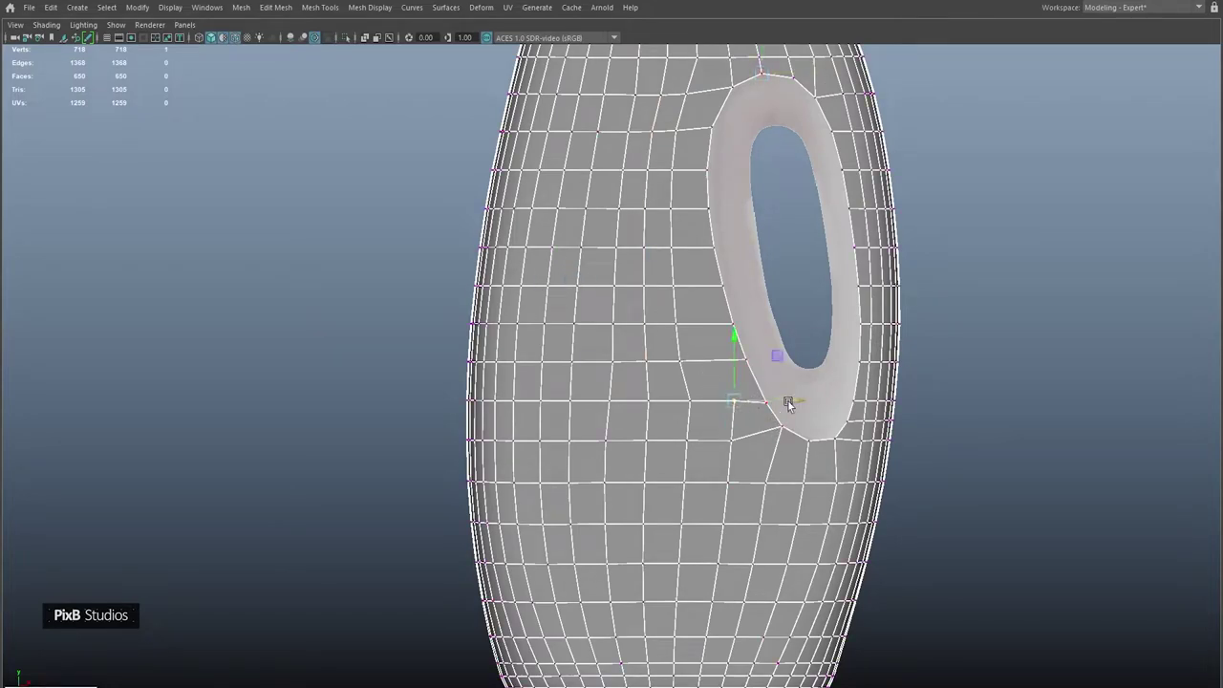
# - Insert an edge loop with Edge Flow along the opening's label side and connect its lower end to the vertex below
pyautogui.keyDown('shift'); pyautogui.rightClick(715, 351); pyautogui.keyUp('shift')
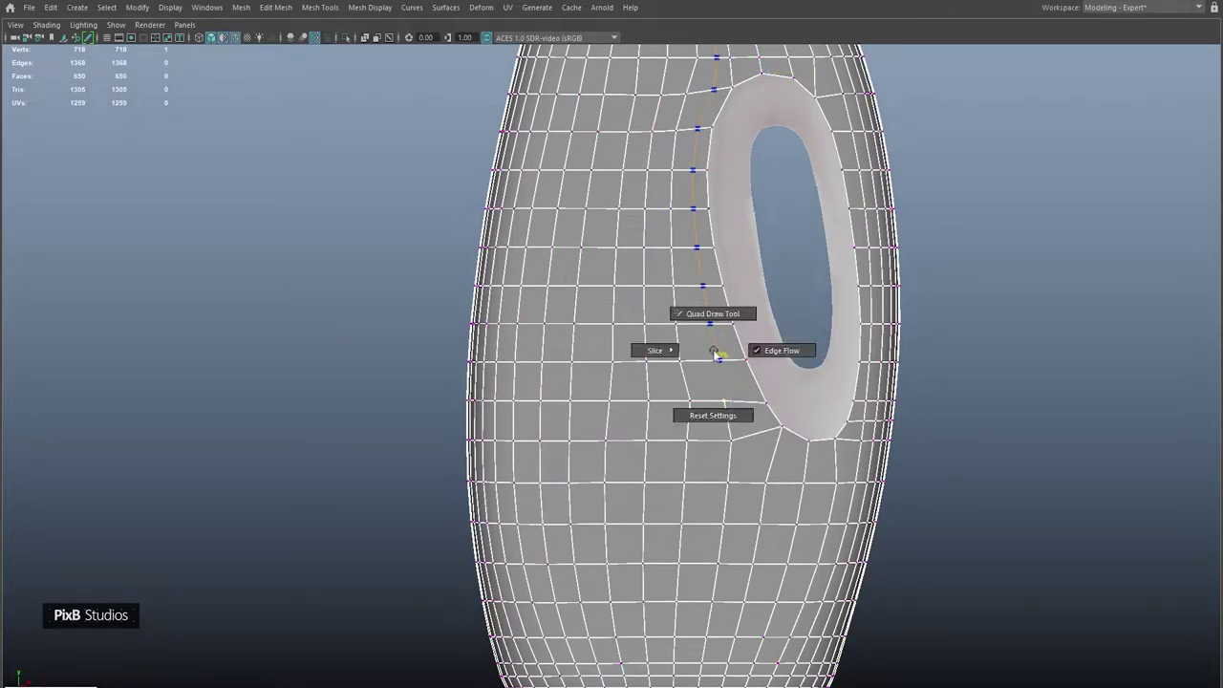
pyautogui.keyDown('shift'); pyautogui.rightClick(718, 356); pyautogui.keyUp('shift')
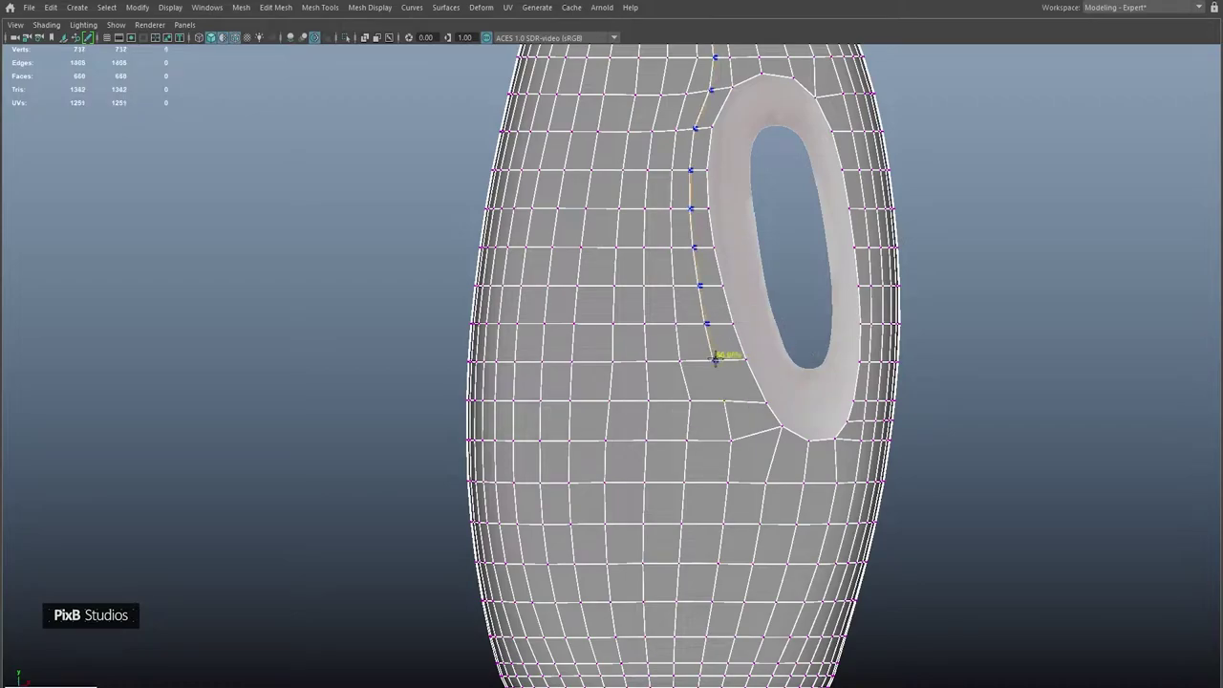
pyautogui.keyDown('shift'); pyautogui.moveTo(721, 372); pyautogui.dragTo(719, 438, button='right'); pyautogui.keyUp('shift')
pyautogui.keyDown('alt'); pyautogui.moveTo(651, 339); pyautogui.dragTo(677, 494); pyautogui.keyUp('alt')
# - Apply Edit Edge Flow with an adjustment of 1 to the edge loops around the newly inserted loop
pyautogui.moveTo(676, 323); pyautogui.dragTo(673, 273, button='right')
pyautogui.doubleClick(684, 524)
pyautogui.keyDown('shift'); pyautogui.moveTo(636, 363); pyautogui.dragTo(650, 486, button='right'); pyautogui.keyUp('shift')
pyautogui.keyDown('alt'); pyautogui.moveTo(650, 485); pyautogui.dragTo(653, 472); pyautogui.keyUp('alt')
pyautogui.doubleClick(656, 467)
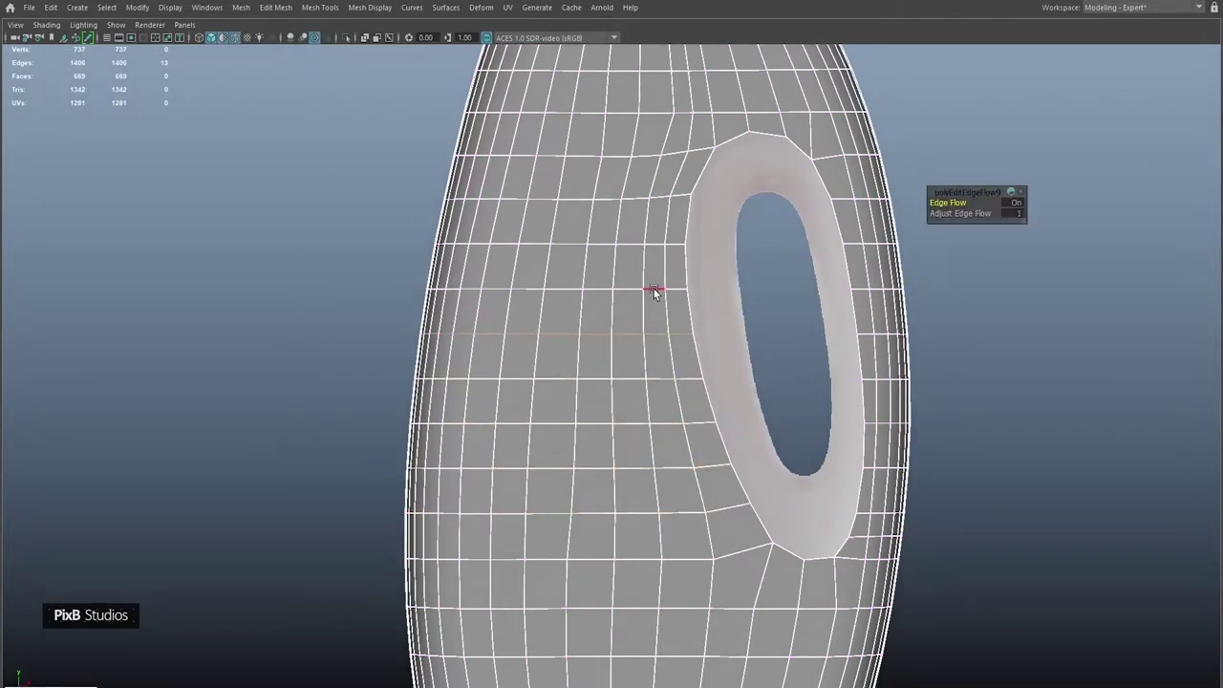
# - Even out the horizontal edge loops beside and just above the opening with Edit Edge Flow at 1
pyautogui.scroll(3, 655, 388)
pyautogui.scroll(-3, 660, 387)
pyautogui.hotkey('ctrl', 'a')
pyautogui.hotkey('ctrl', 'a')
pyautogui.scroll(4, 646, 373)
pyautogui.hotkey('ctrl', 'a')
pyautogui.hotkey('ctrl', 'a')
pyautogui.keyDown('shift'); pyautogui.doubleClick(690, 313); pyautogui.keyUp('shift')
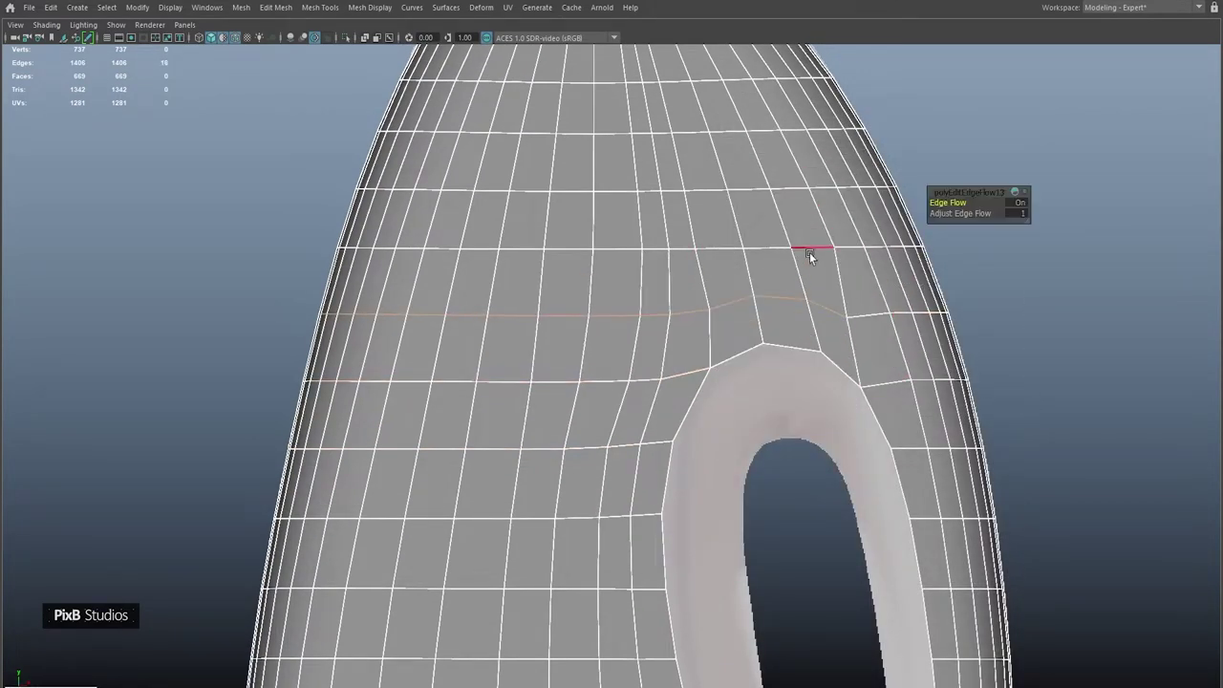
# - Apply Edit Edge Flow at 1 to the horizontal and vertical loops between the opening and the bottle neck
pyautogui.doubleClick(753, 194)
pyautogui.scroll(-2, 777, 295)
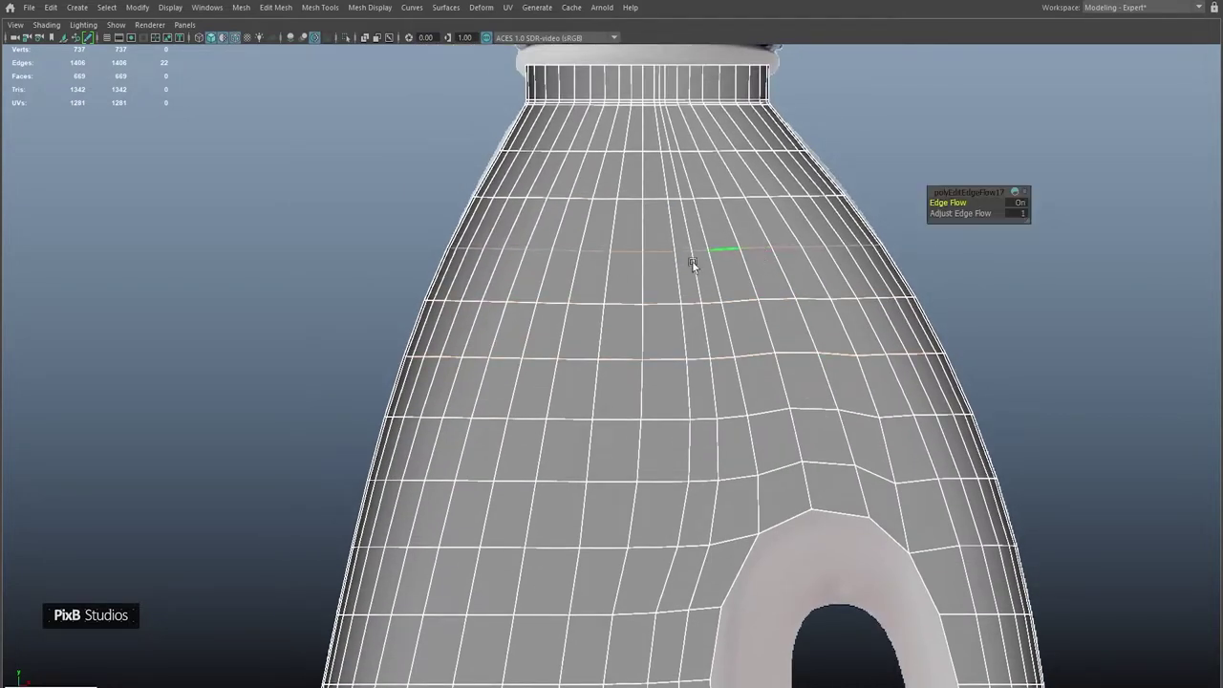
pyautogui.doubleClick(704, 320)
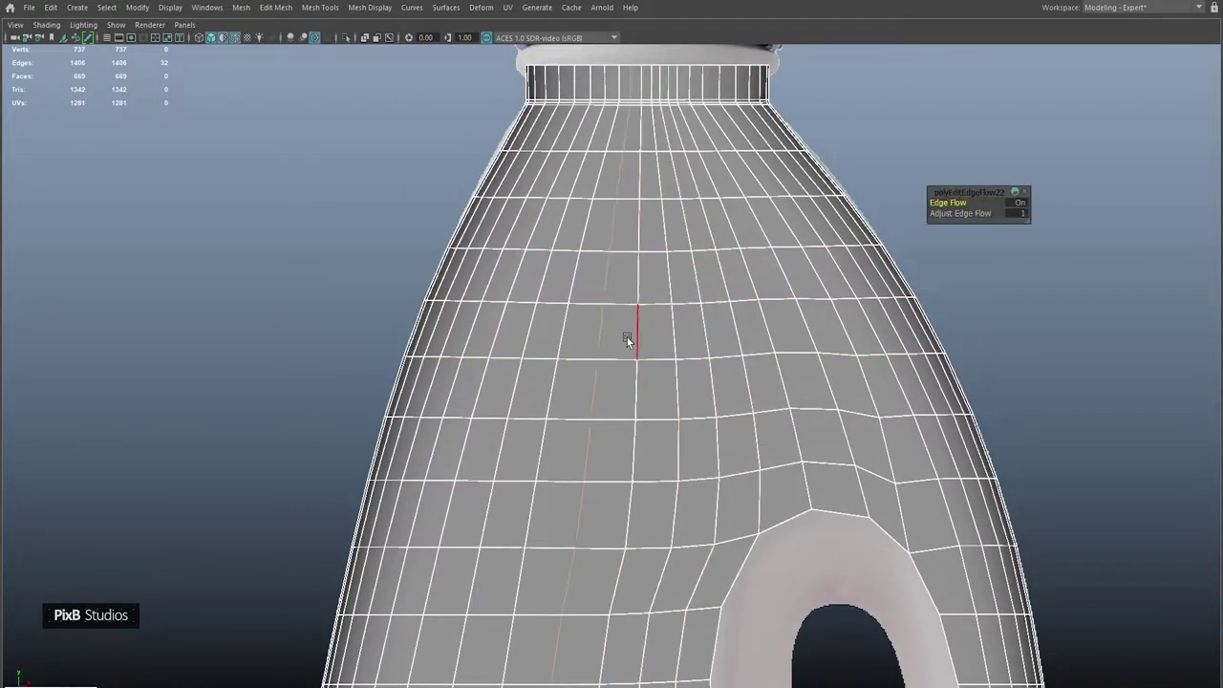
# - Even out the vertical edge loops above the handle hole with Edit Edge Flow
pyautogui.doubleClick(703, 327)
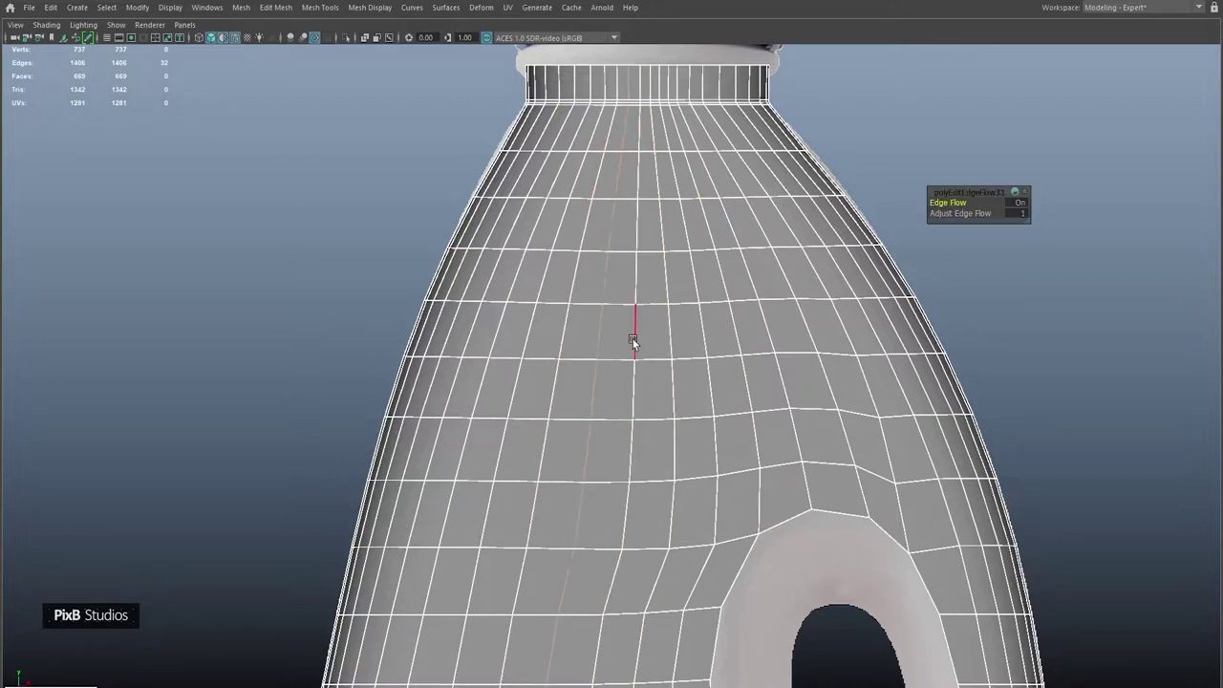
pyautogui.doubleClick(754, 330)
pyautogui.scroll(-1, 760, 328)
pyautogui.click(812, 492)
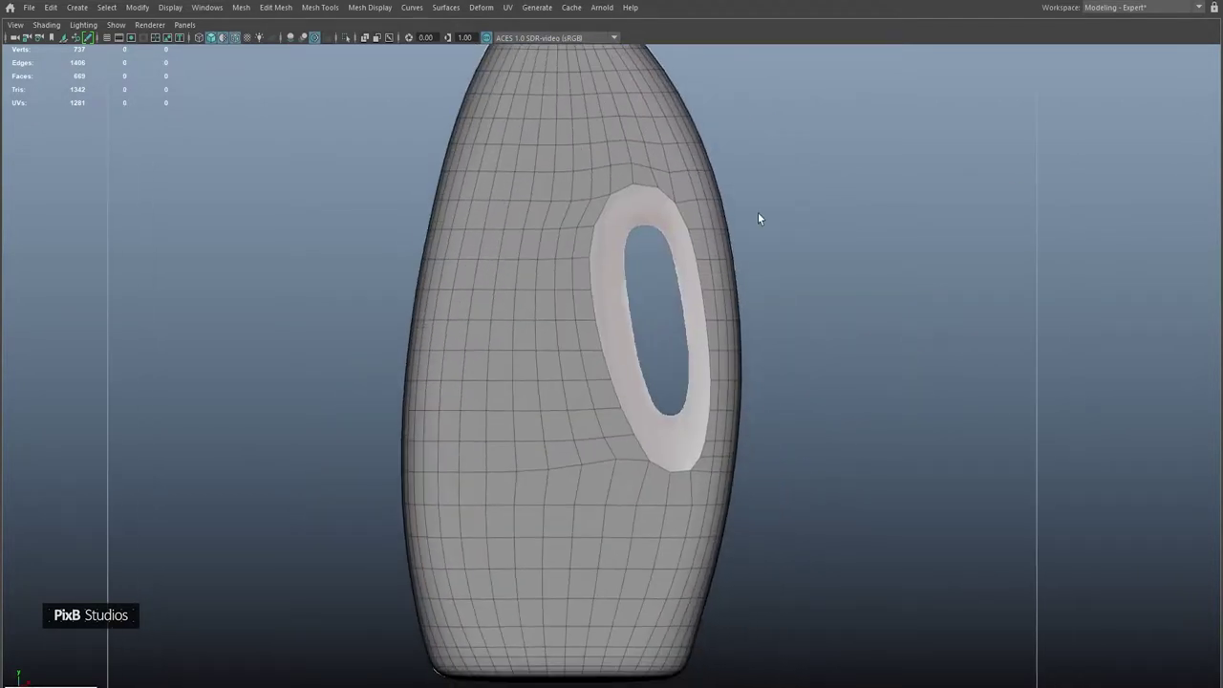
# - Apply Edit Edge Flow to the edge loops beside and just below the handle hole
pyautogui.hotkey('ctrl', 'z')
pyautogui.keyDown('alt'); pyautogui.moveTo(700, 342); pyautogui.dragTo(571, 502); pyautogui.keyUp('alt')
pyautogui.keyDown('alt'); pyautogui.moveTo(617, 558); pyautogui.dragTo(533, 427); pyautogui.keyUp('alt')
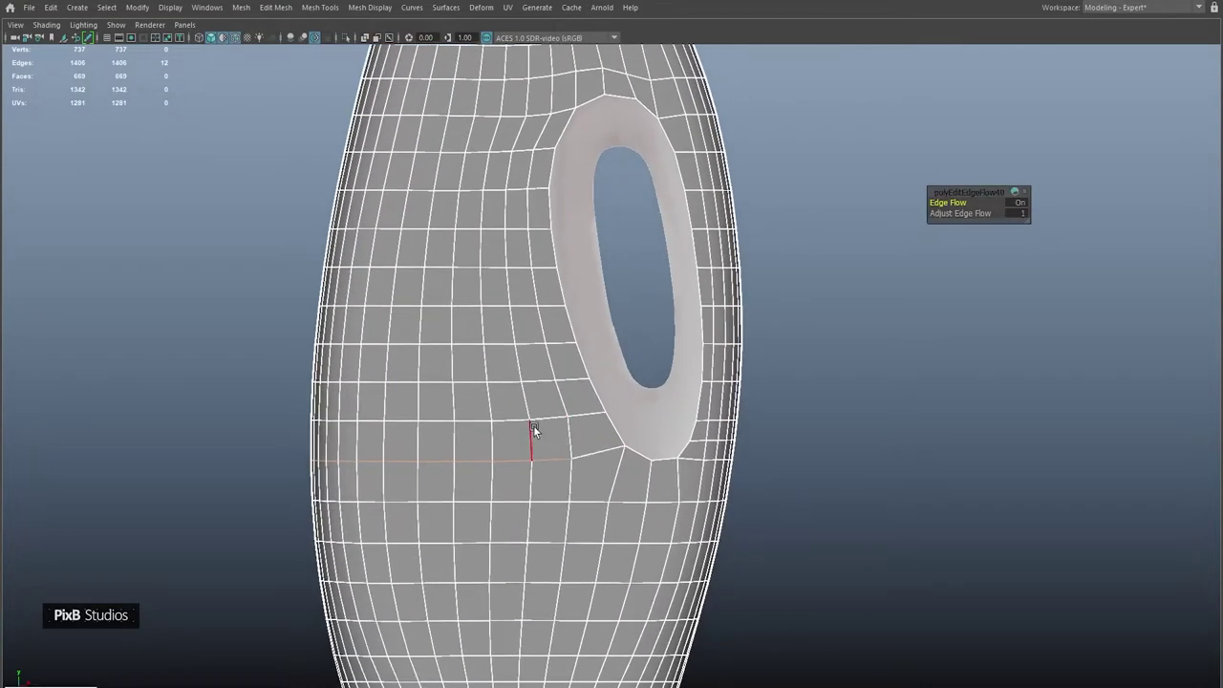
pyautogui.moveTo(579, 361); pyautogui.dragTo(637, 445)
pyautogui.keyDown('alt'); pyautogui.moveTo(559, 317); pyautogui.dragTo(575, 277); pyautogui.keyUp('alt')
pyautogui.scroll(-3, 621, 339)
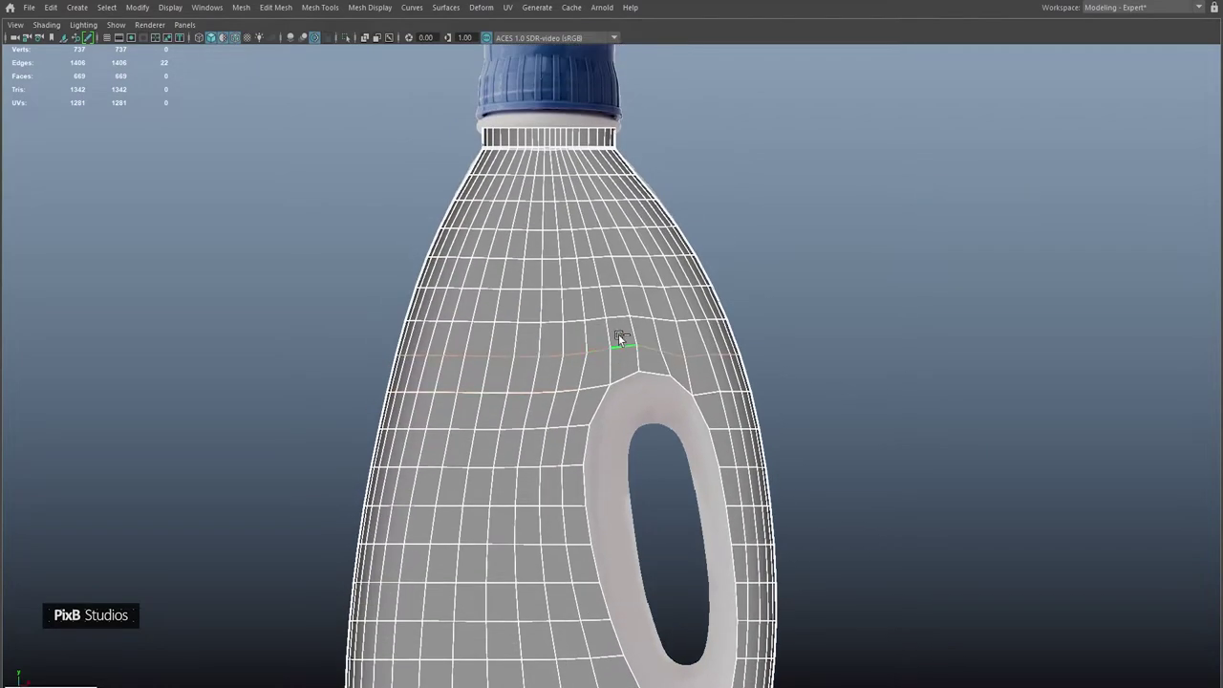
# - Smooth the horizontal edge loops directly above the handle hole with Edit Edge Flow
pyautogui.keyDown('shift'); pyautogui.click(663, 355); pyautogui.keyUp('shift')
pyautogui.click(630, 325)
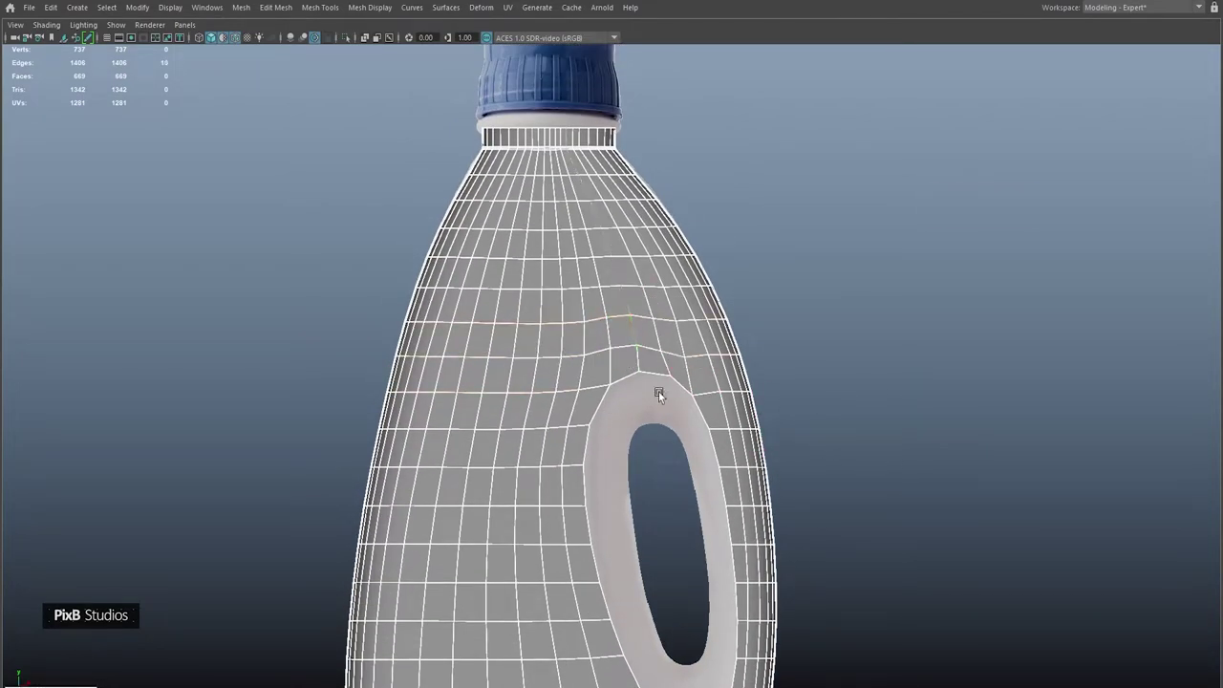
pyautogui.scroll(-2, 631, 372)
pyautogui.scroll(-2, 752, 354)
pyautogui.click(752, 355)
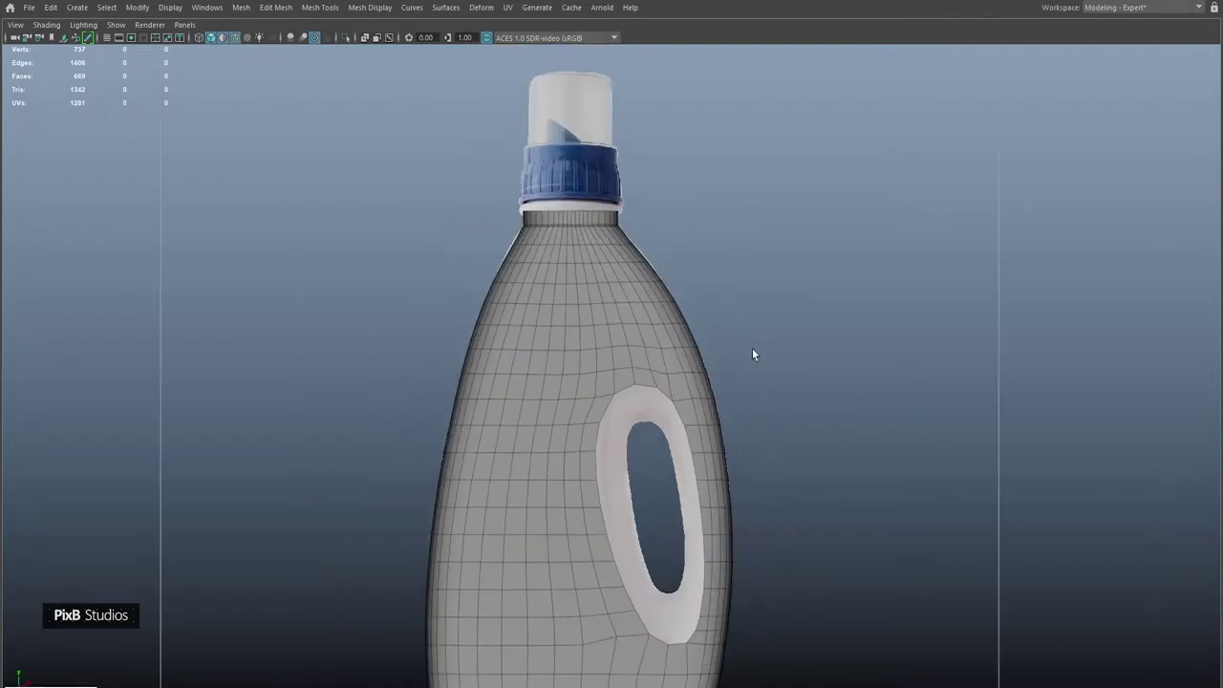
# - Reposition the vertices below the handle hole and remove the extra vertices from the hole's border
pyautogui.scroll(5, 751, 355)
pyautogui.click(579, 354)
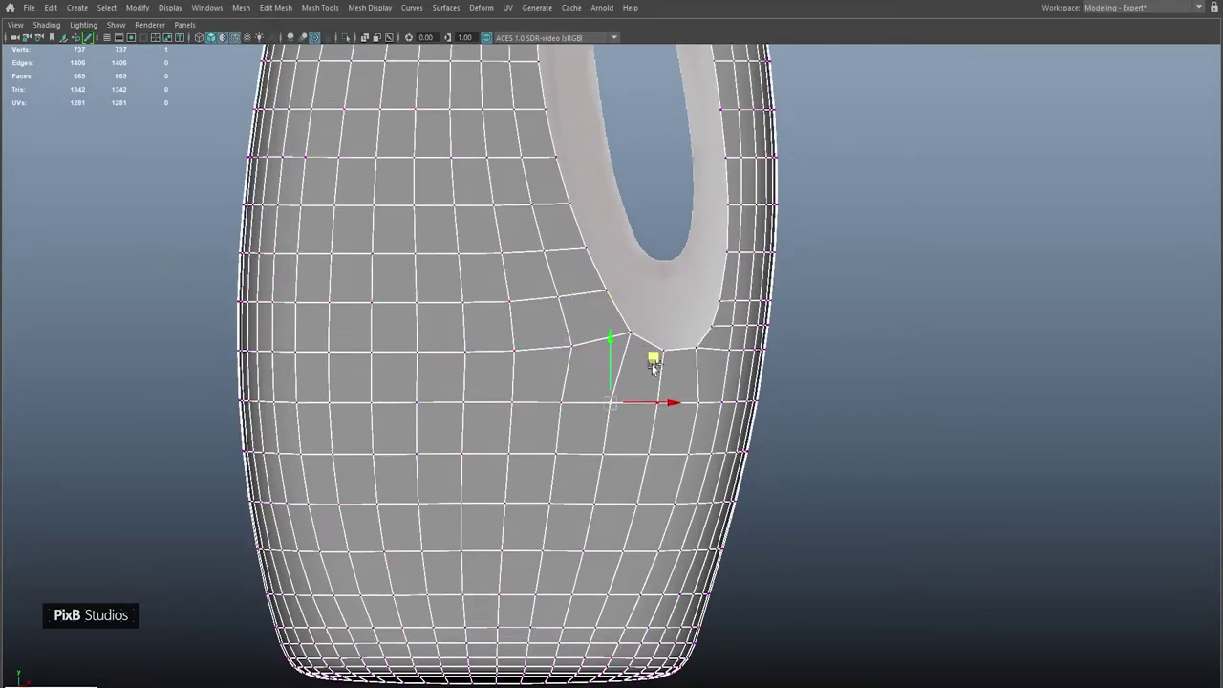
pyautogui.press('3')
pyautogui.keyDown('alt'); pyautogui.moveTo(601, 437); pyautogui.dragTo(638, 250); pyautogui.keyUp('alt')
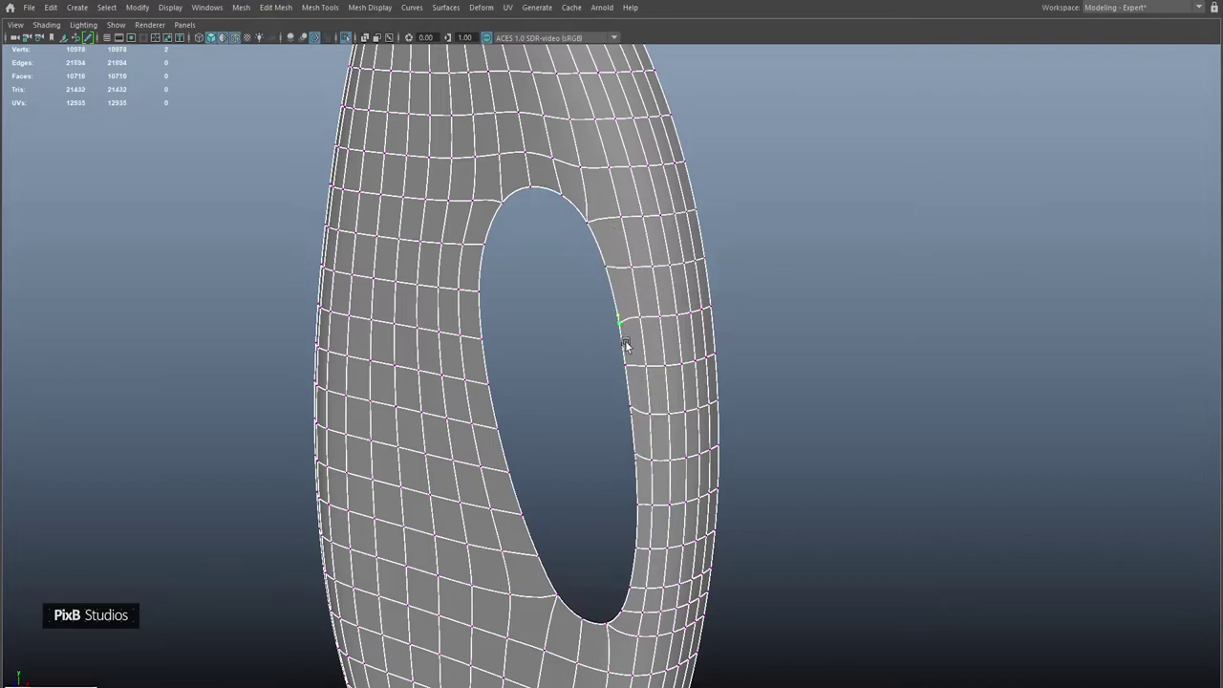
pyautogui.hotkey('ctrl', 'z')
pyautogui.keyDown('alt'); pyautogui.moveTo(634, 429); pyautogui.dragTo(587, 163); pyautogui.keyUp('alt')
pyautogui.scroll(6, 691, 306)
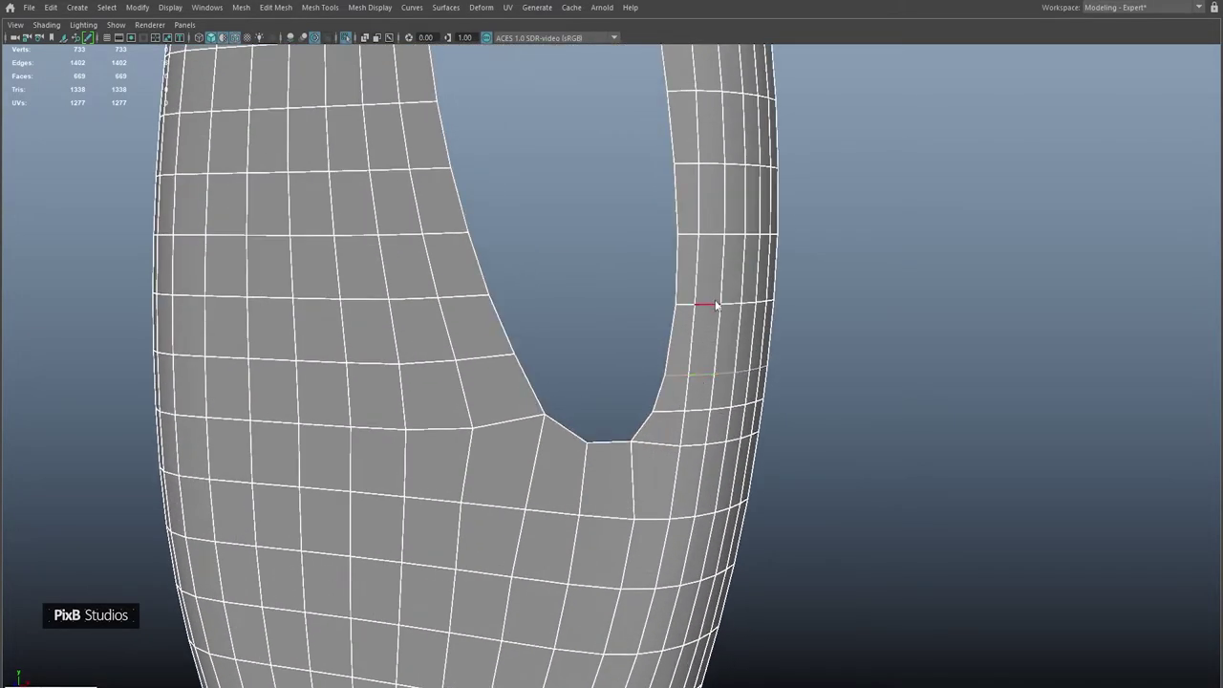
# - Adjust the border vertices at the lower outer corner of the handle hole to even their spacing
pyautogui.keyDown('ctrl'); pyautogui.click(714, 303); pyautogui.keyUp('ctrl')
pyautogui.keyDown('alt'); pyautogui.moveTo(735, 319); pyautogui.dragTo(708, 299); pyautogui.keyUp('alt')
pyautogui.keyDown('ctrl'); pyautogui.click(697, 353); pyautogui.keyUp('ctrl')
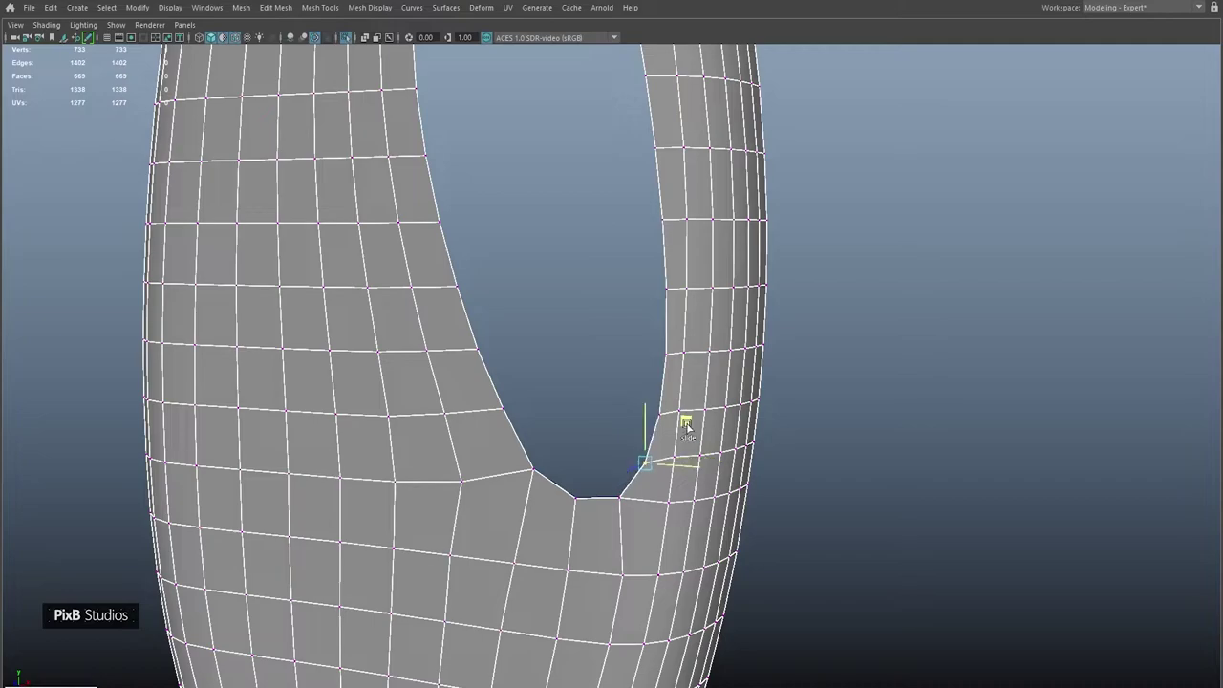
pyautogui.keyDown('alt'); pyautogui.moveTo(686, 425); pyautogui.dragTo(736, 423); pyautogui.keyUp('alt')
# - Apply Edit Edge Flow to the edge rows between the handle hole and the bottle's outer side, and preview the smoothed mesh
pyautogui.keyDown('shift'); pyautogui.moveTo(655, 219); pyautogui.dragTo(649, 326, button='right'); pyautogui.keyUp('shift')
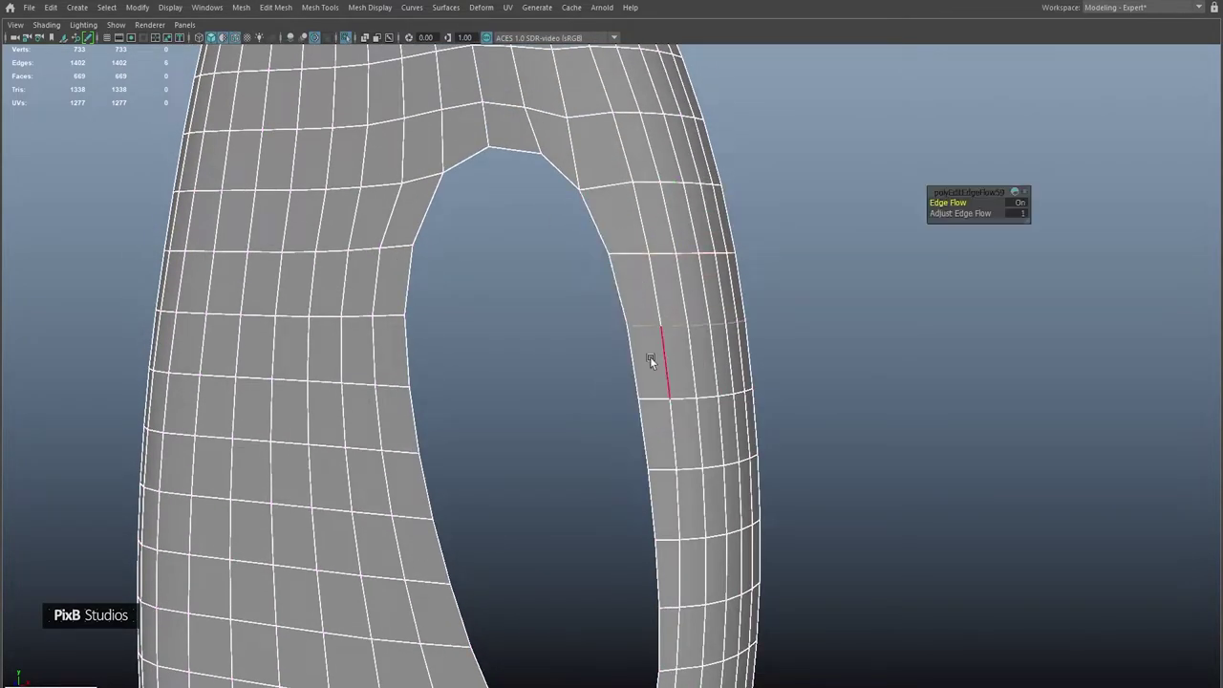
pyautogui.keyDown('ctrl'); pyautogui.click(662, 465); pyautogui.keyUp('ctrl')
pyautogui.keyDown('alt'); pyautogui.moveTo(662, 465); pyautogui.dragTo(658, 416); pyautogui.keyUp('alt')
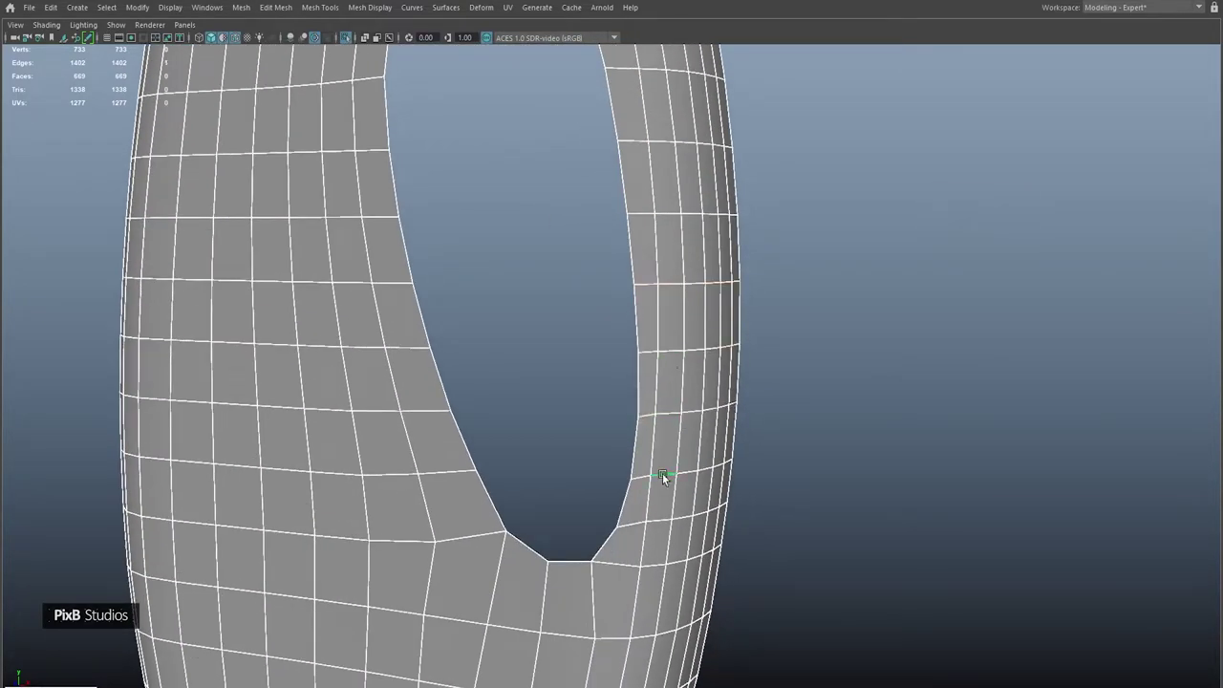
pyautogui.moveTo(634, 321); pyautogui.dragTo(669, 524, button='right')
pyautogui.click(921, 229)
pyautogui.press('3')
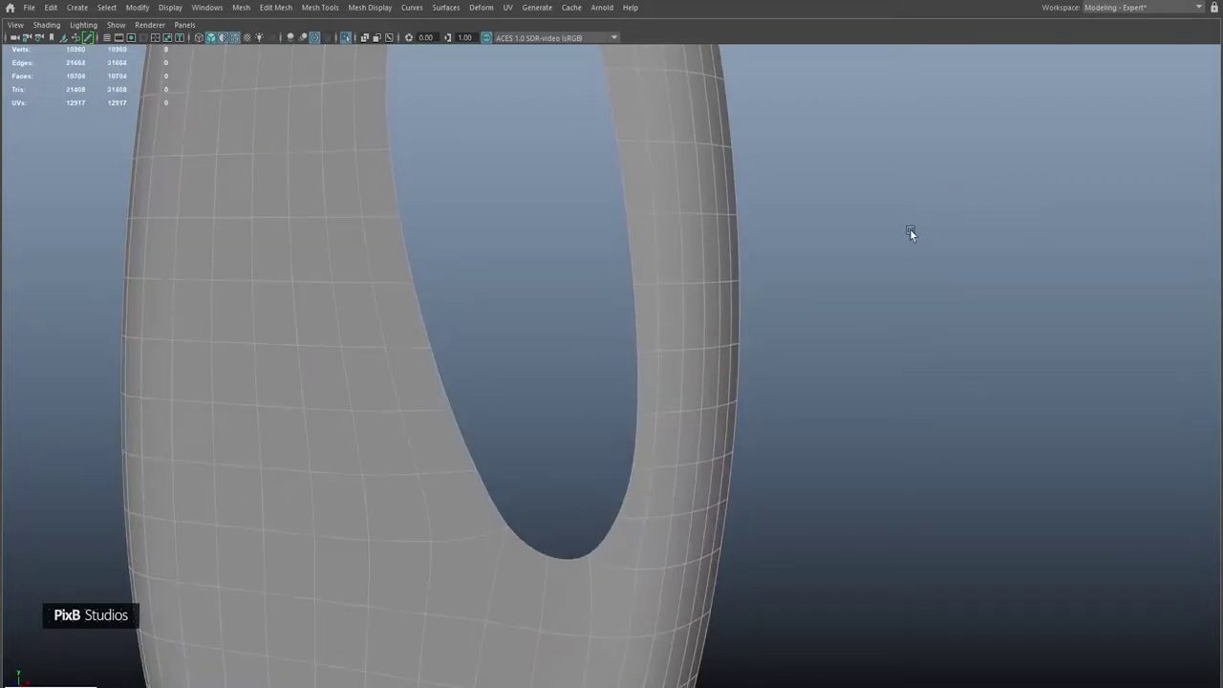
pyautogui.keyDown('alt'); pyautogui.moveTo(921, 229); pyautogui.dragTo(772, 239, button='right'); pyautogui.keyUp('alt')
pyautogui.keyDown('alt'); pyautogui.moveTo(772, 240); pyautogui.dragTo(644, 265); pyautogui.keyUp('alt')
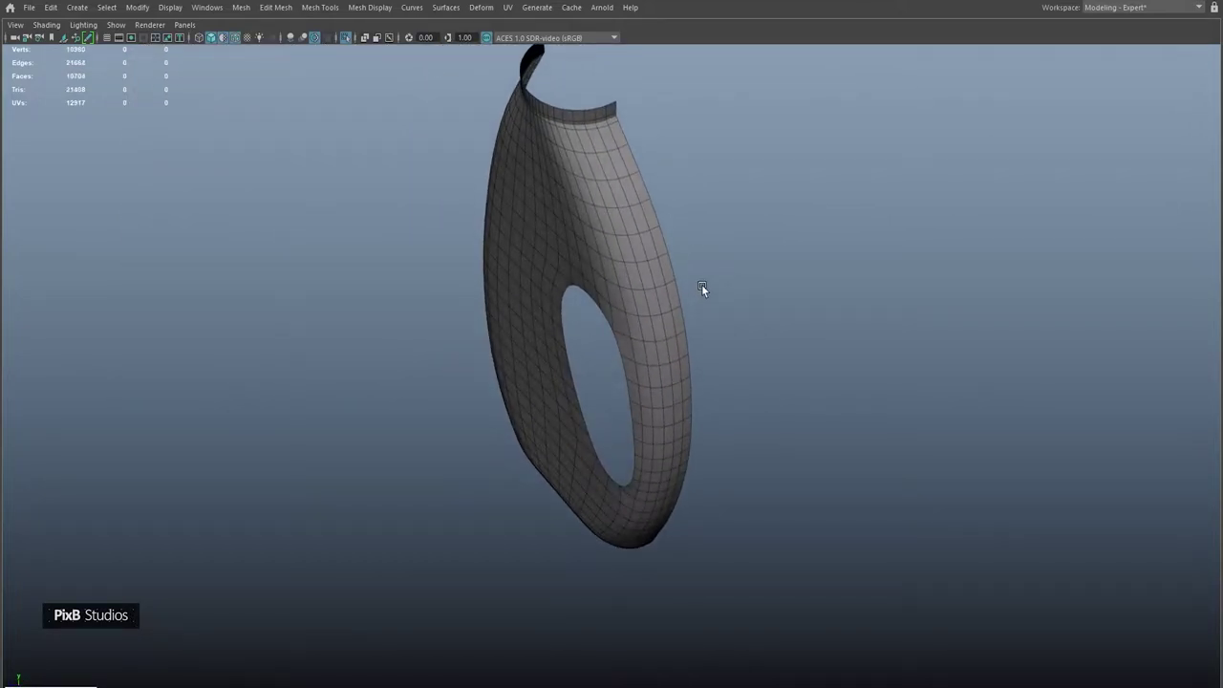
pyautogui.click(644, 264)
# - Extrude the handle hole's border edge loop inward and flatten it by scaling along Z
pyautogui.keyDown('alt'); pyautogui.moveTo(644, 264); pyautogui.dragTo(717, 303, button='right'); pyautogui.keyUp('alt')
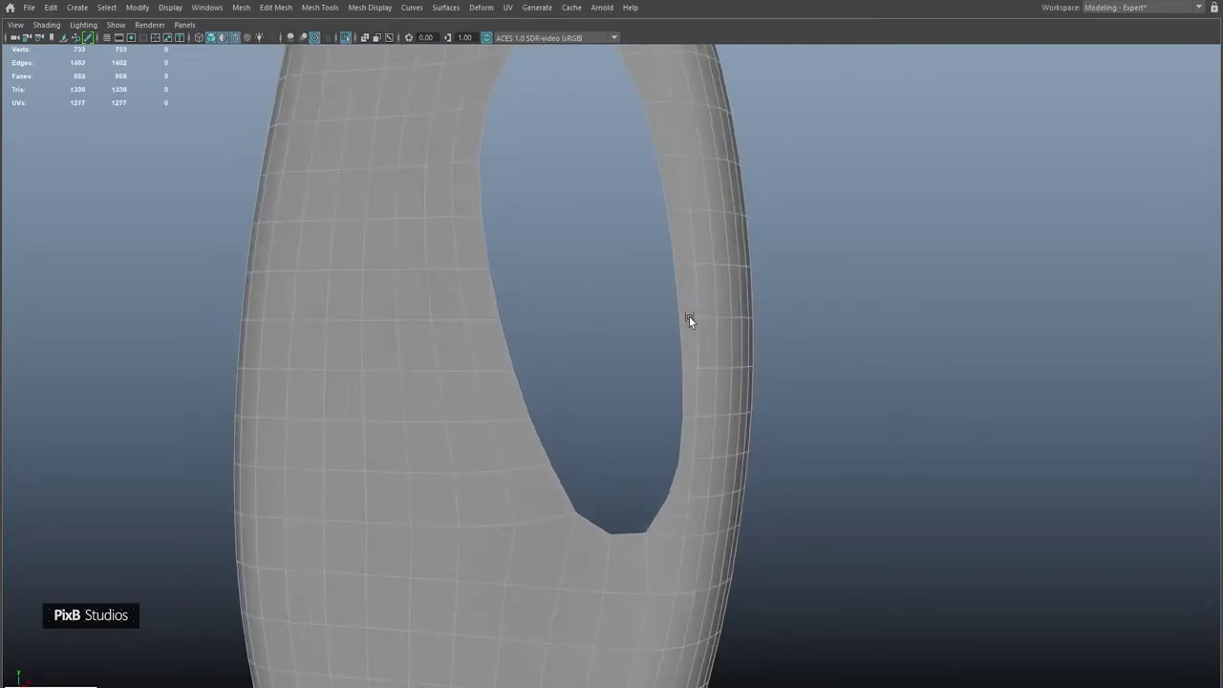
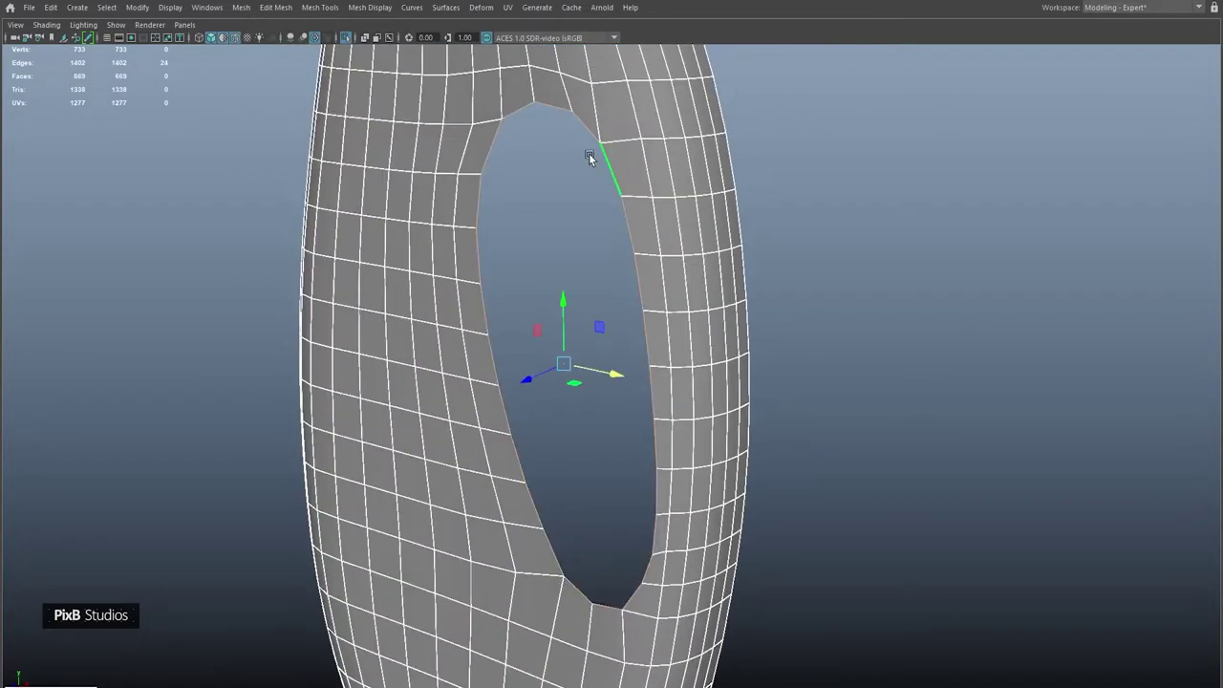
pyautogui.hotkey('ctrl', 'e')
pyautogui.keyDown('alt'); pyautogui.moveTo(631, 356); pyautogui.dragTo(605, 385); pyautogui.keyUp('alt')
pyautogui.moveTo(612, 449)
pyautogui.mouseDown()
pyautogui.moveTo(612, 341)
pyautogui.moveTo(597, 461)
pyautogui.mouseUp()
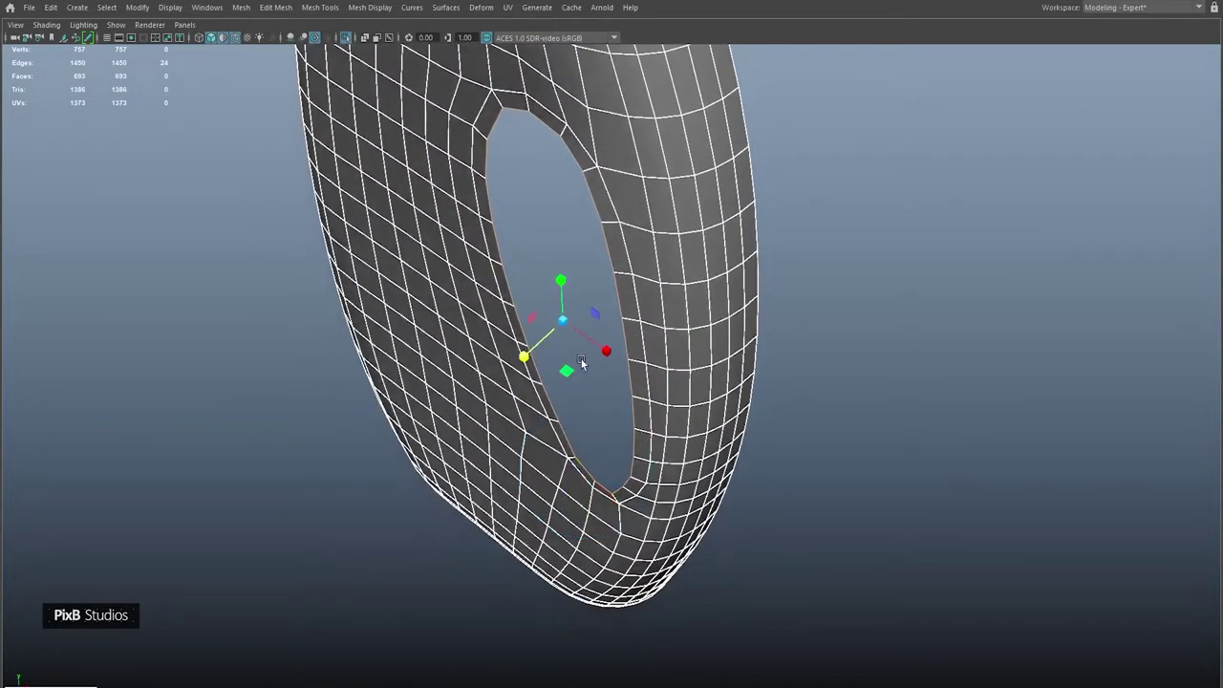
pyautogui.press('3')
pyautogui.moveTo(598, 271); pyautogui.dragTo(610, 256, button='right')
pyautogui.keyDown('alt'); pyautogui.moveTo(609, 257); pyautogui.dragTo(774, 256); pyautogui.keyUp('alt')
pyautogui.click(667, 278)
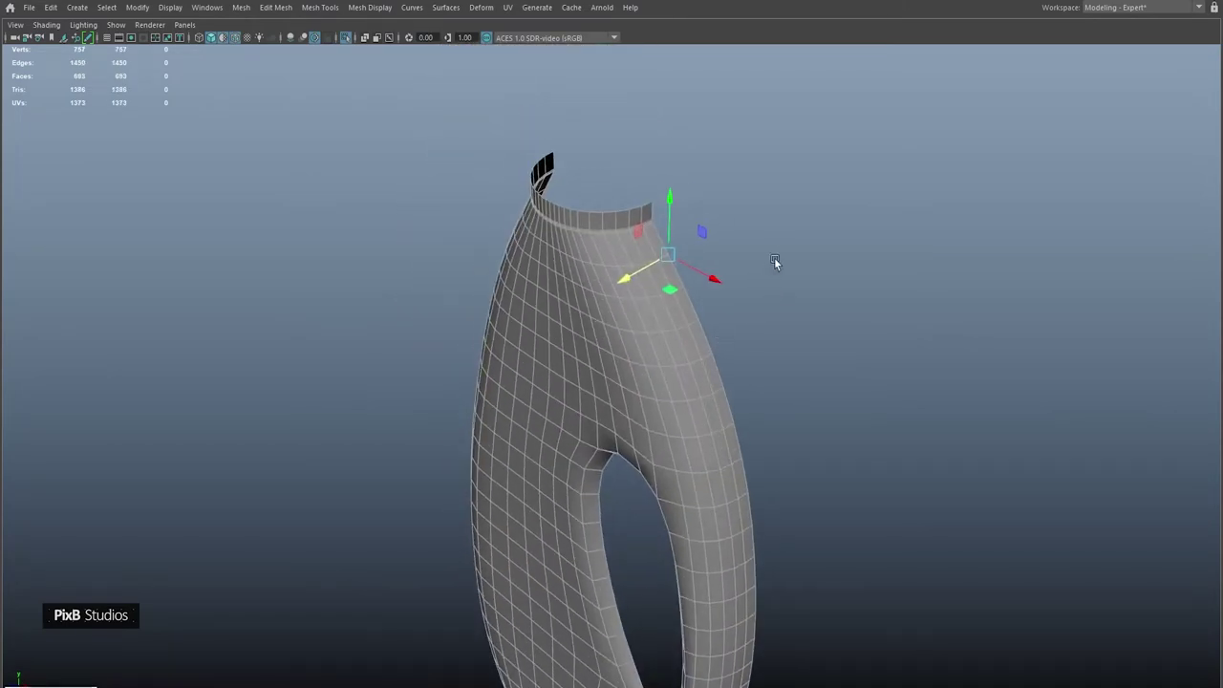
# - Mirror the half bottle about its object position along Z in the negative direction, adjusting the merge threshold
pyautogui.keyDown('shift'); pyautogui.rightClick(783, 240); pyautogui.keyUp('shift')
pyautogui.click(762, 391)
pyautogui.click(1023, 213)
pyautogui.click(1046, 232)
pyautogui.click(1020, 235)
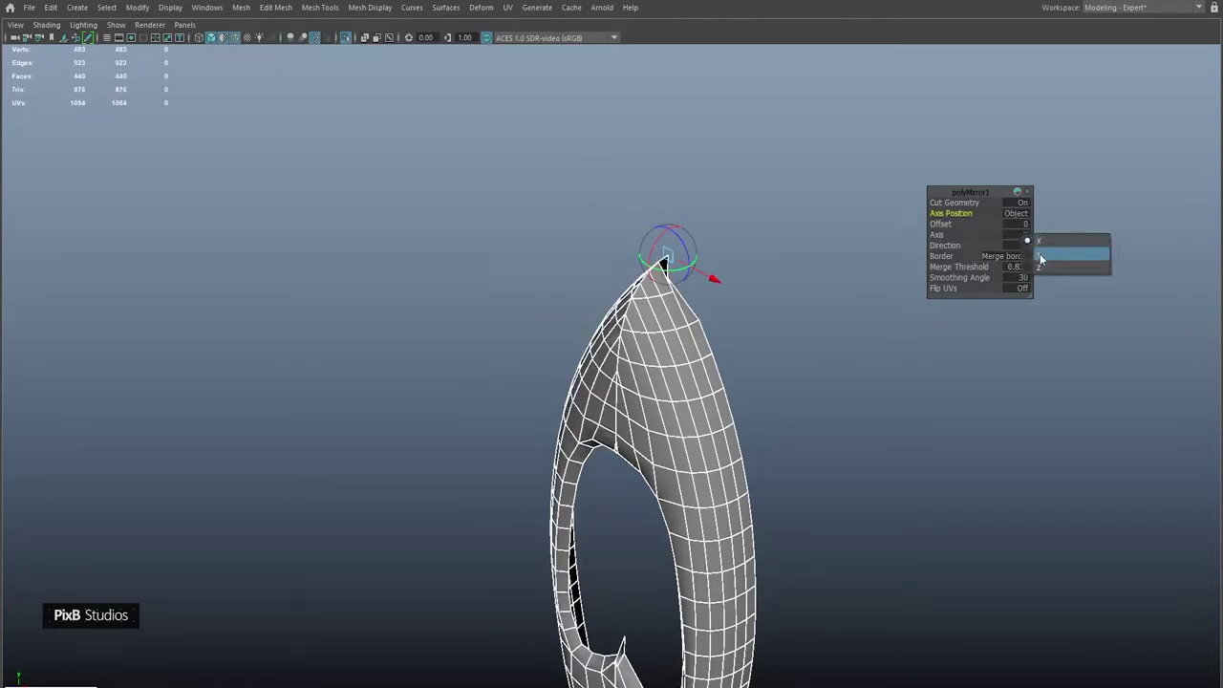
pyautogui.click(1041, 256)
pyautogui.click(1029, 239)
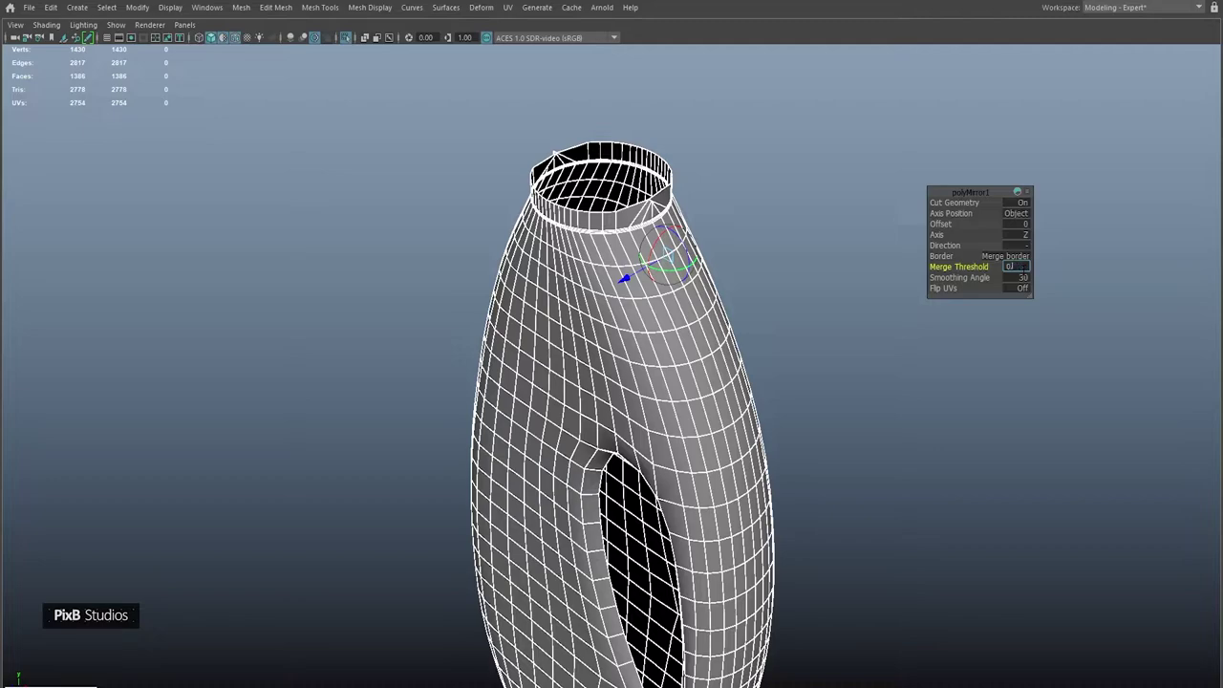
pyautogui.press('Return')
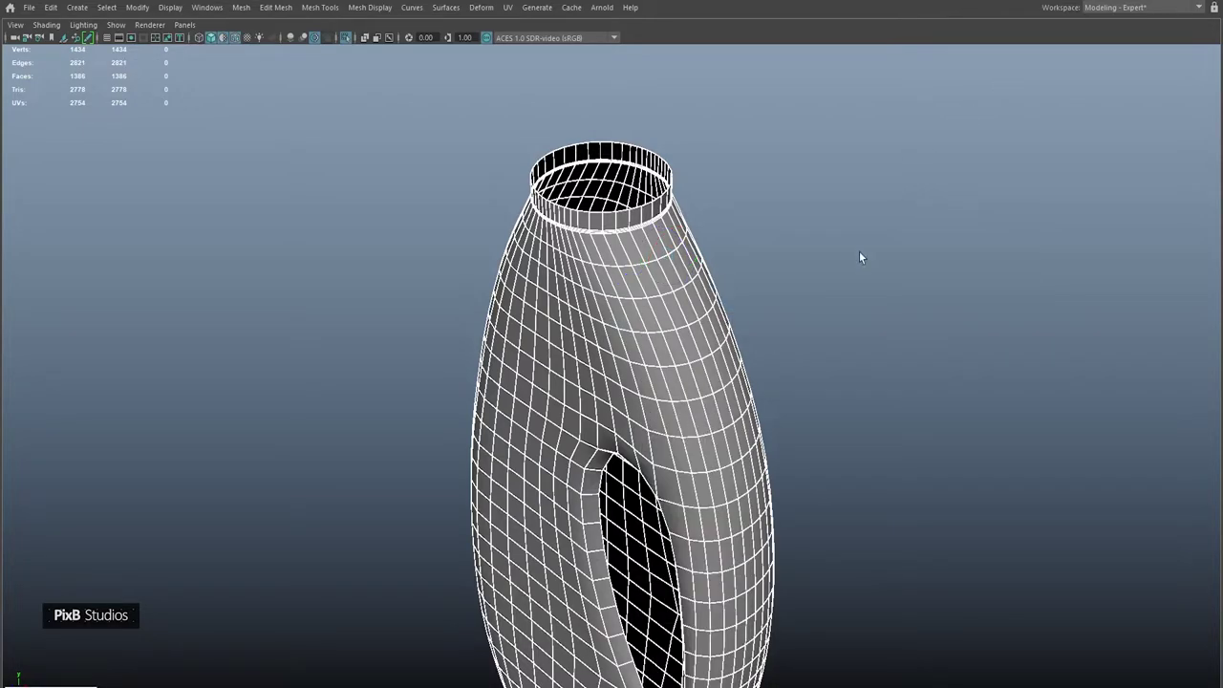
pyautogui.press('3')
pyautogui.keyDown('alt'); pyautogui.moveTo(770, 363); pyautogui.dragTo(567, 221); pyautogui.keyUp('alt')
pyautogui.press('F9')
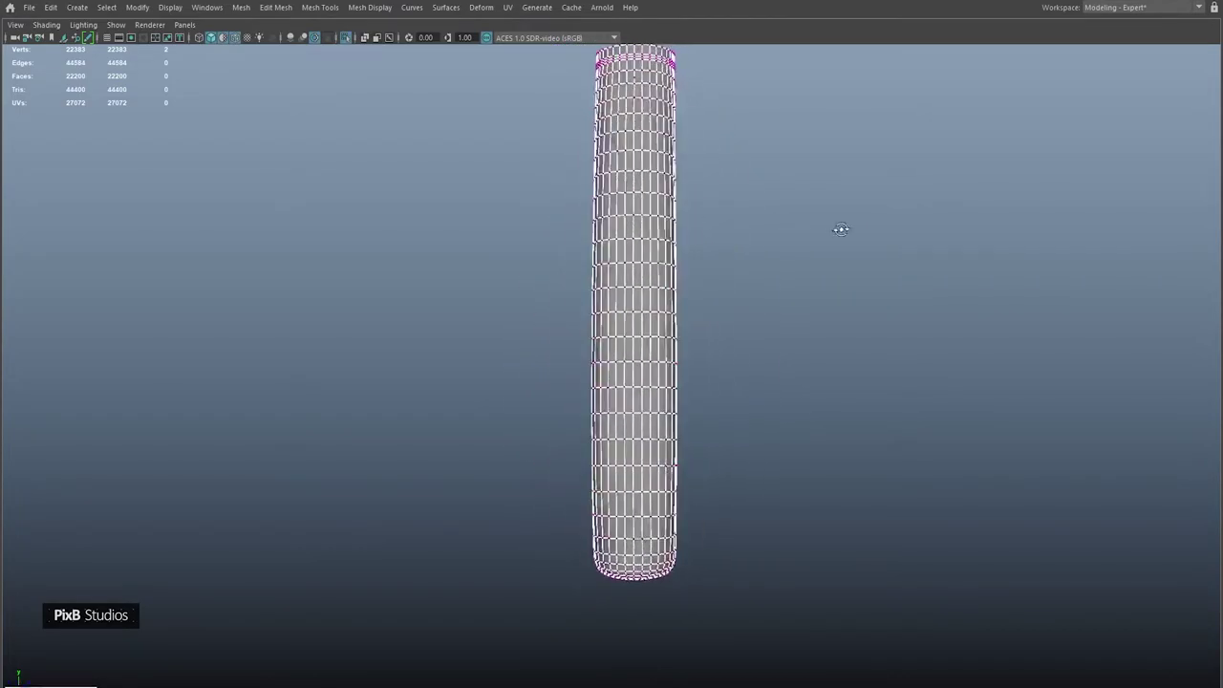
# - Bridge the two border edge loops of the handle hole with 1 division
pyautogui.press('1')
pyautogui.keyDown('alt'); pyautogui.moveTo(838, 226); pyautogui.dragTo(823, 220); pyautogui.keyUp('alt')
pyautogui.scroll(3, 823, 220)
pyautogui.moveTo(733, 254); pyautogui.dragTo(732, 174, button='right')
pyautogui.doubleClick(703, 226)
pyautogui.keyDown('shift'); pyautogui.moveTo(703, 227); pyautogui.dragTo(675, 391, button='right'); pyautogui.keyUp('shift')
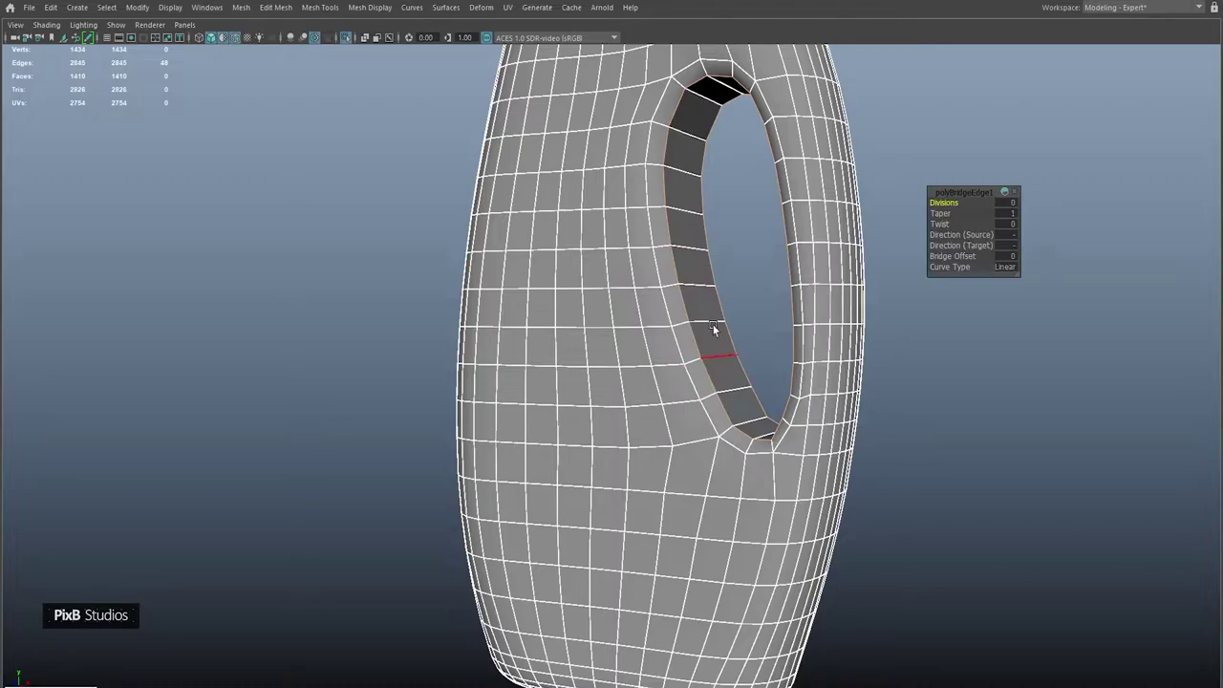
pyautogui.keyDown('alt'); pyautogui.moveTo(715, 327); pyautogui.dragTo(731, 334); pyautogui.keyUp('alt')
pyautogui.scroll(2, 688, 250)
pyautogui.scroll(3, 687, 251)
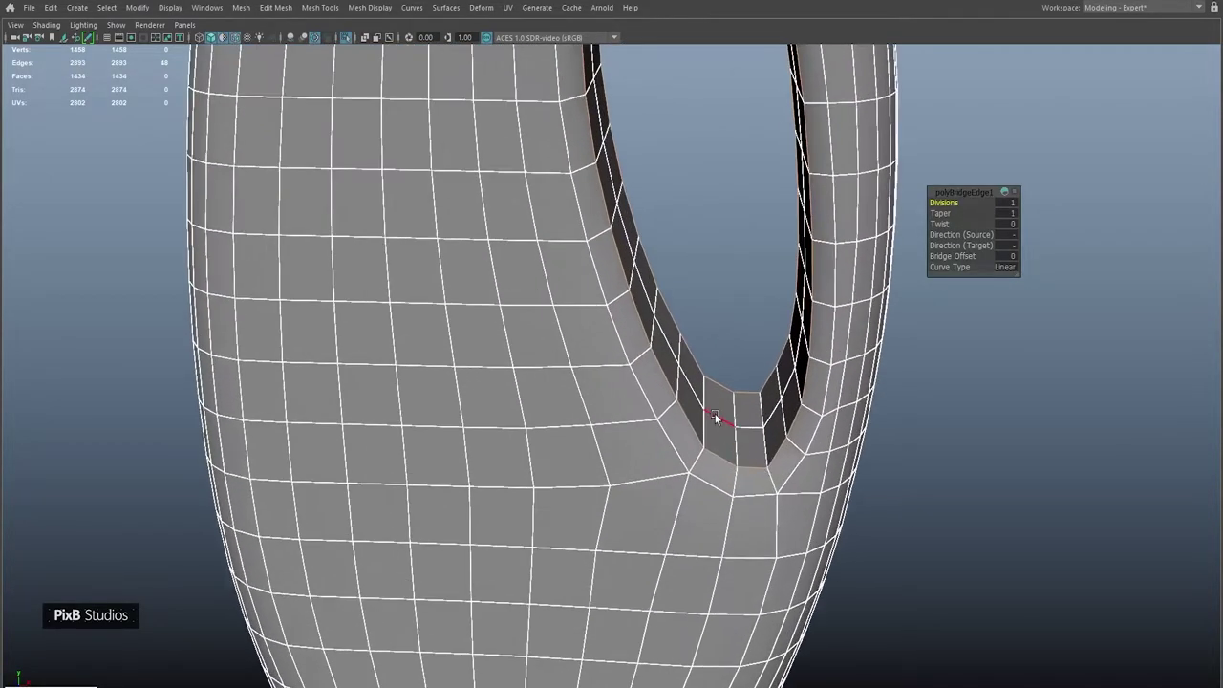
# - Round the inside of the handle hole by applying Edit Edge Flow to its middle edge loop
pyautogui.doubleClick(733, 287)
pyautogui.keyDown('shift'); pyautogui.moveTo(733, 286); pyautogui.dragTo(739, 507, button='right'); pyautogui.keyUp('shift')
pyautogui.keyDown('alt'); pyautogui.moveTo(732, 404); pyautogui.dragTo(769, 346); pyautogui.keyUp('alt')
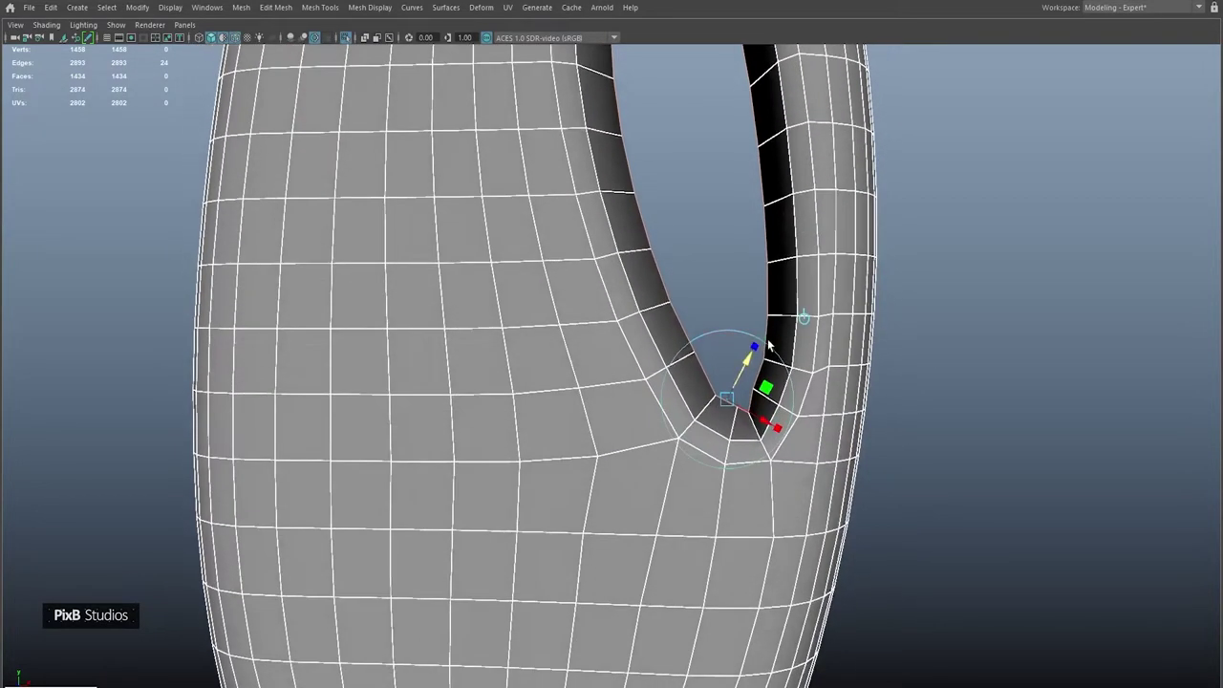
# - Reposition the inner vertices at the lower end of the handle hole to even out its curve
pyautogui.press('F9')
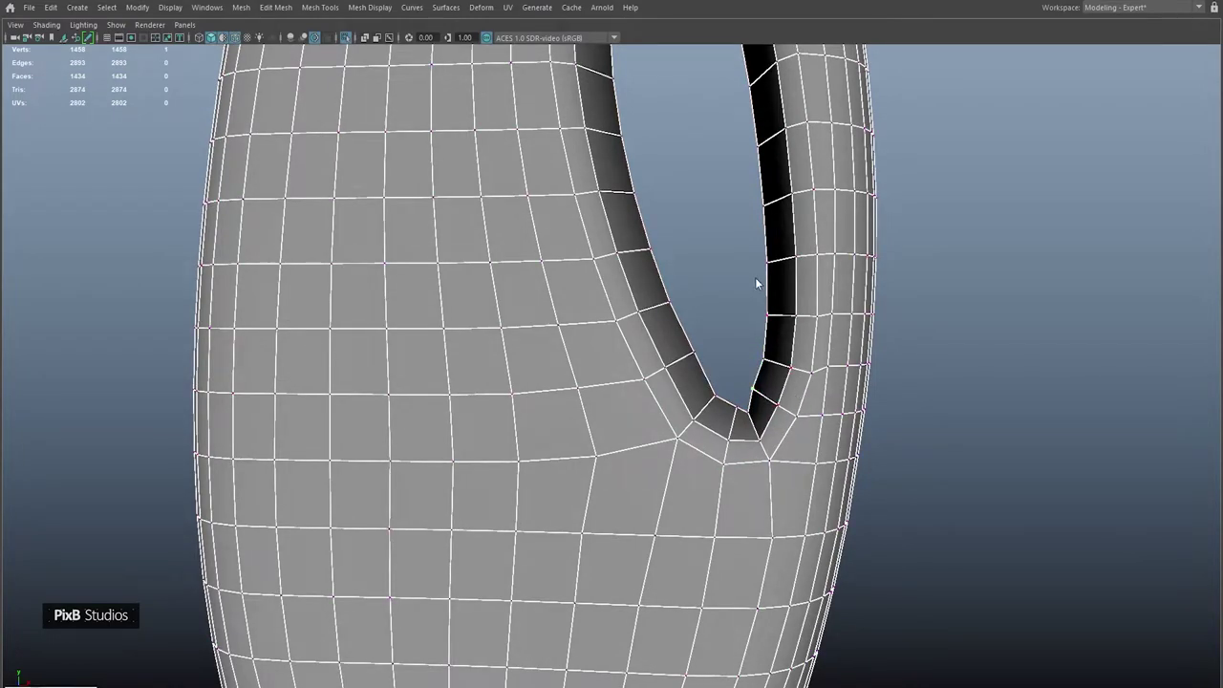
pyautogui.scroll(-3, 756, 292)
pyautogui.keyDown('alt'); pyautogui.moveTo(757, 292); pyautogui.dragTo(603, 292); pyautogui.keyUp('alt')
pyautogui.keyDown('alt'); pyautogui.moveTo(602, 292); pyautogui.dragTo(726, 366, button='right'); pyautogui.keyUp('alt')
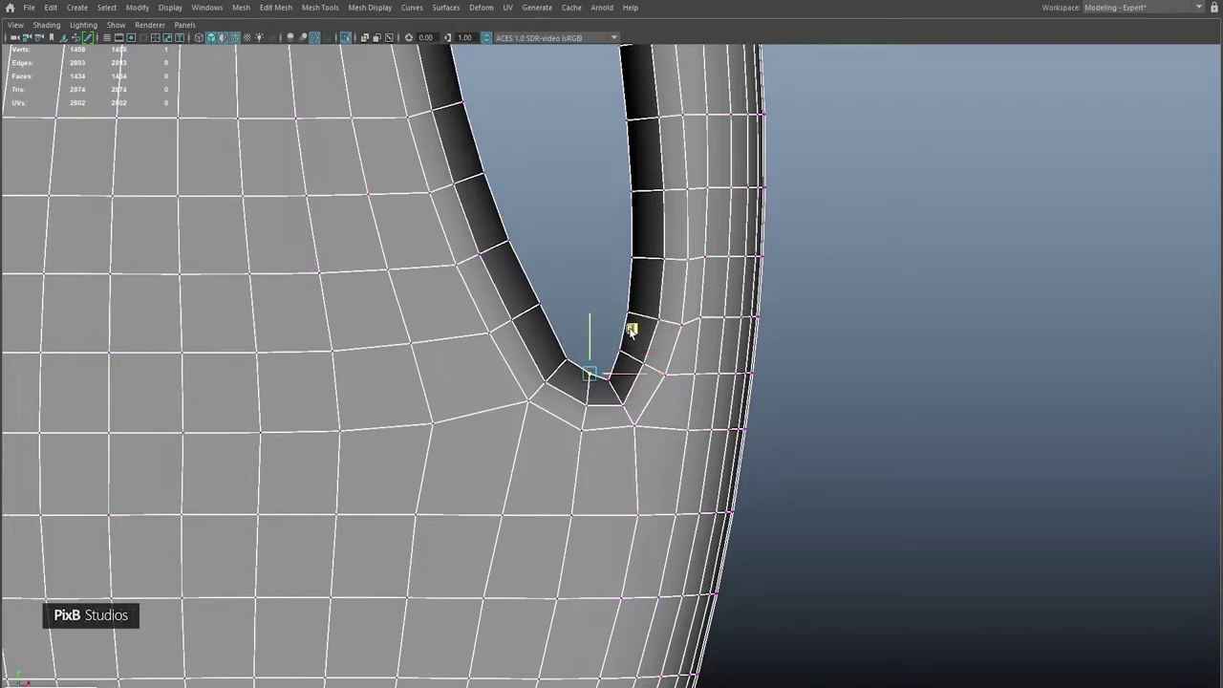
pyautogui.keyDown('alt'); pyautogui.moveTo(522, 279); pyautogui.dragTo(647, 399, button='right'); pyautogui.keyUp('alt')
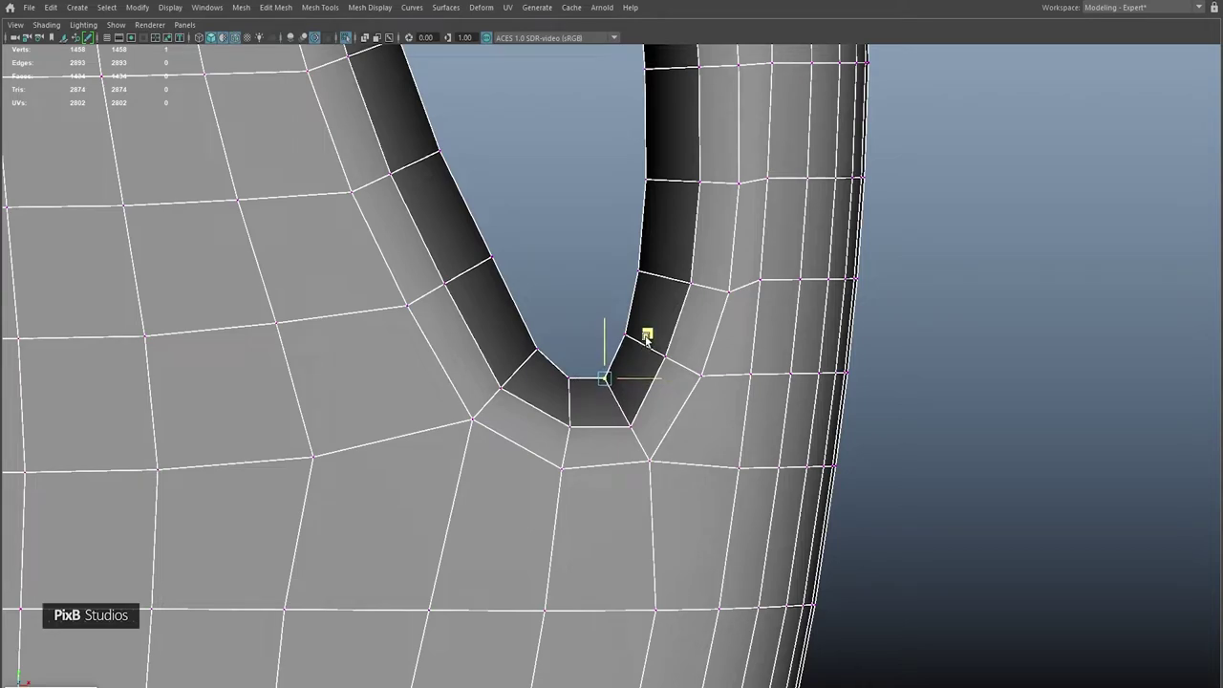
pyautogui.keyDown('alt'); pyautogui.moveTo(665, 228); pyautogui.dragTo(624, 313, button='middle'); pyautogui.keyUp('alt')
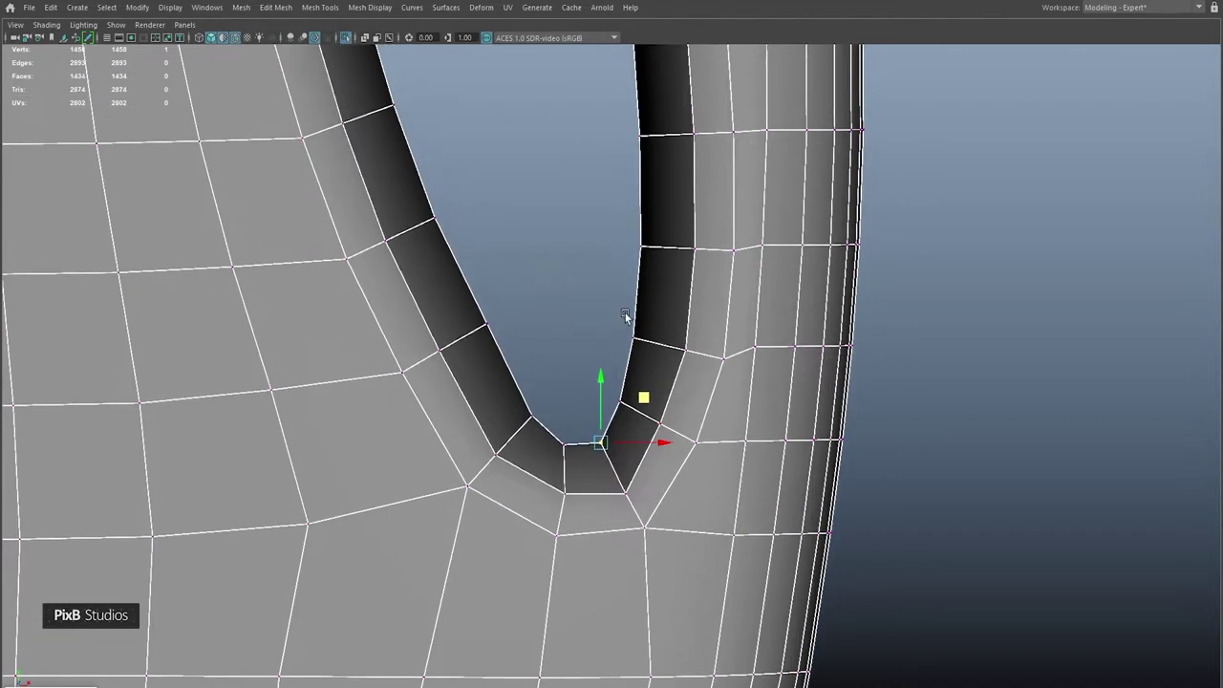
# - Shift the short edge row beside the lower outer side of the handle hole to even its spacing
pyautogui.doubleClick(730, 354)
pyautogui.keyDown('ctrl'); pyautogui.moveTo(742, 312); pyautogui.dragTo(742, 313); pyautogui.keyUp('ctrl')
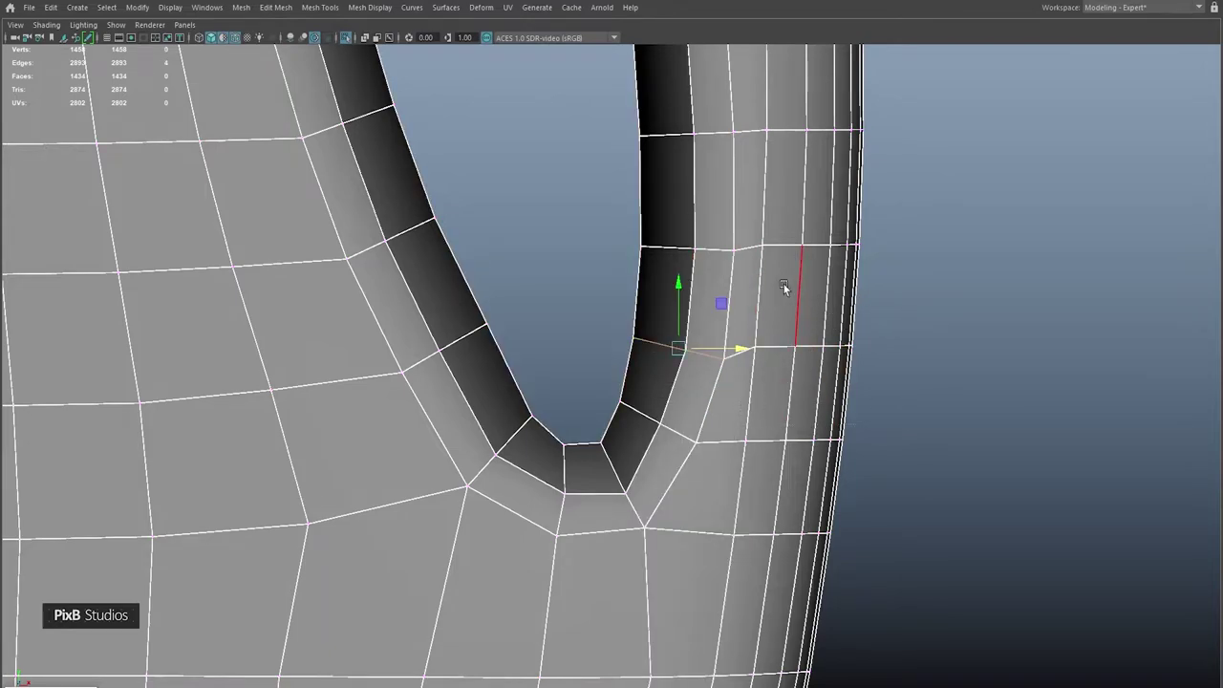
pyautogui.keyDown('shift'); pyautogui.moveTo(720, 302); pyautogui.dragTo(720, 292, button='middle'); pyautogui.keyUp('shift')
pyautogui.keyDown('alt'); pyautogui.moveTo(723, 225); pyautogui.dragTo(731, 381); pyautogui.keyUp('alt')
pyautogui.keyDown('alt'); pyautogui.moveTo(652, 301); pyautogui.dragTo(579, 300, button='right'); pyautogui.keyUp('alt')
pyautogui.keyDown('alt'); pyautogui.moveTo(578, 300); pyautogui.dragTo(559, 217); pyautogui.keyUp('alt')
pyautogui.moveTo(559, 217); pyautogui.dragTo(680, 242, button='right')
# - Insert two additional edge loops around the inside of the handle hole
pyautogui.press('3')
pyautogui.press('f')
pyautogui.press('space')
pyautogui.keyDown('alt'); pyautogui.moveTo(680, 246); pyautogui.dragTo(625, 156); pyautogui.keyUp('alt')
pyautogui.press('1')
pyautogui.keyDown('shift'); pyautogui.moveTo(625, 156); pyautogui.dragTo(640, 140, button='right'); pyautogui.keyUp('shift')
pyautogui.click(638, 140)
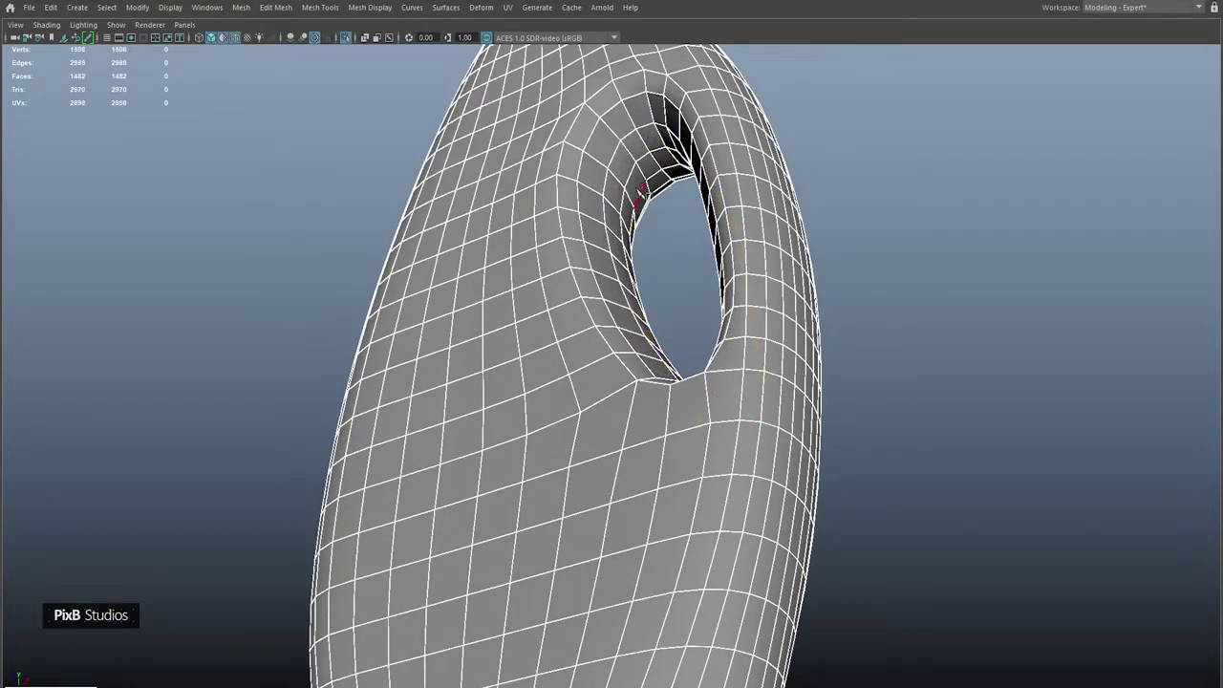
# - Delete the two stray vertices on the centre line of the bottle's underside
pyautogui.press('3')
pyautogui.moveTo(840, 117)
pyautogui.keyDown('alt'); pyautogui.mouseDown()
pyautogui.moveTo(805, 120)
pyautogui.moveTo(749, 177)
pyautogui.moveTo(672, 77)
pyautogui.moveTo(669, 142)
pyautogui.moveTo(767, 163)
pyautogui.moveTo(829, 160)
pyautogui.moveTo(707, 277)
pyautogui.moveTo(626, 192)
pyautogui.moveTo(607, 326)
pyautogui.moveTo(785, 341)
pyautogui.moveTo(759, 323)
pyautogui.mouseUp(); pyautogui.keyUp('alt')
pyautogui.click(641, 350)
pyautogui.press('3')
pyautogui.scroll(-3, 785, 341)
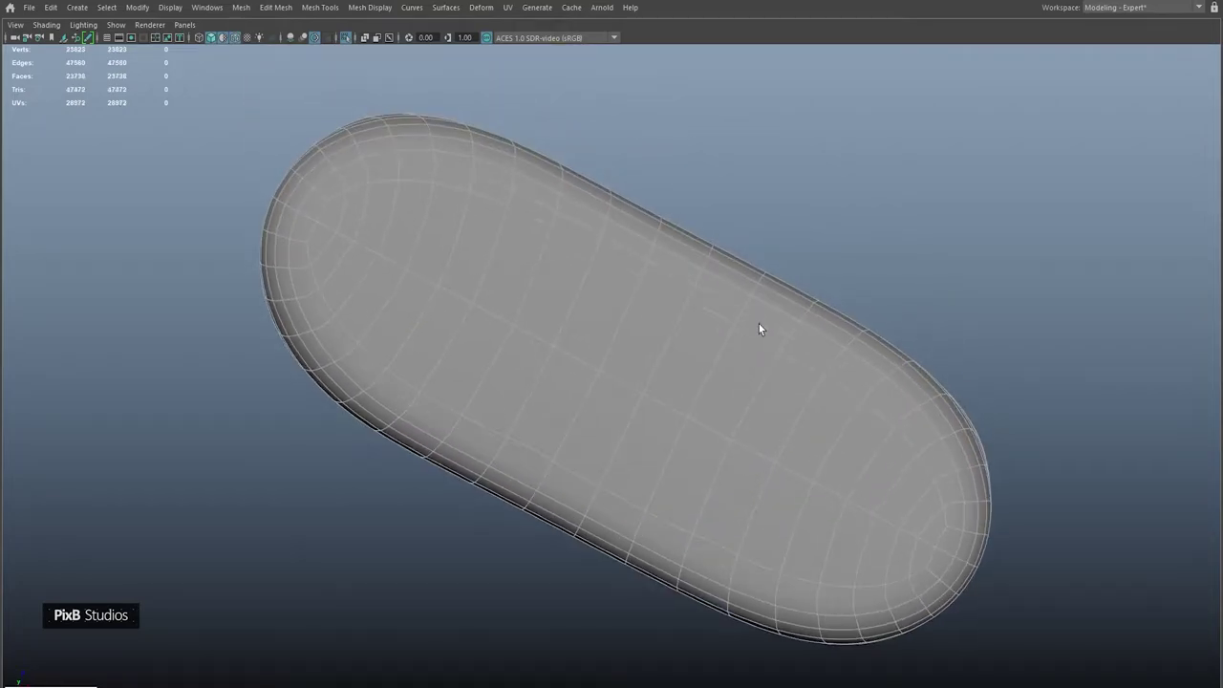
pyautogui.press('F9')
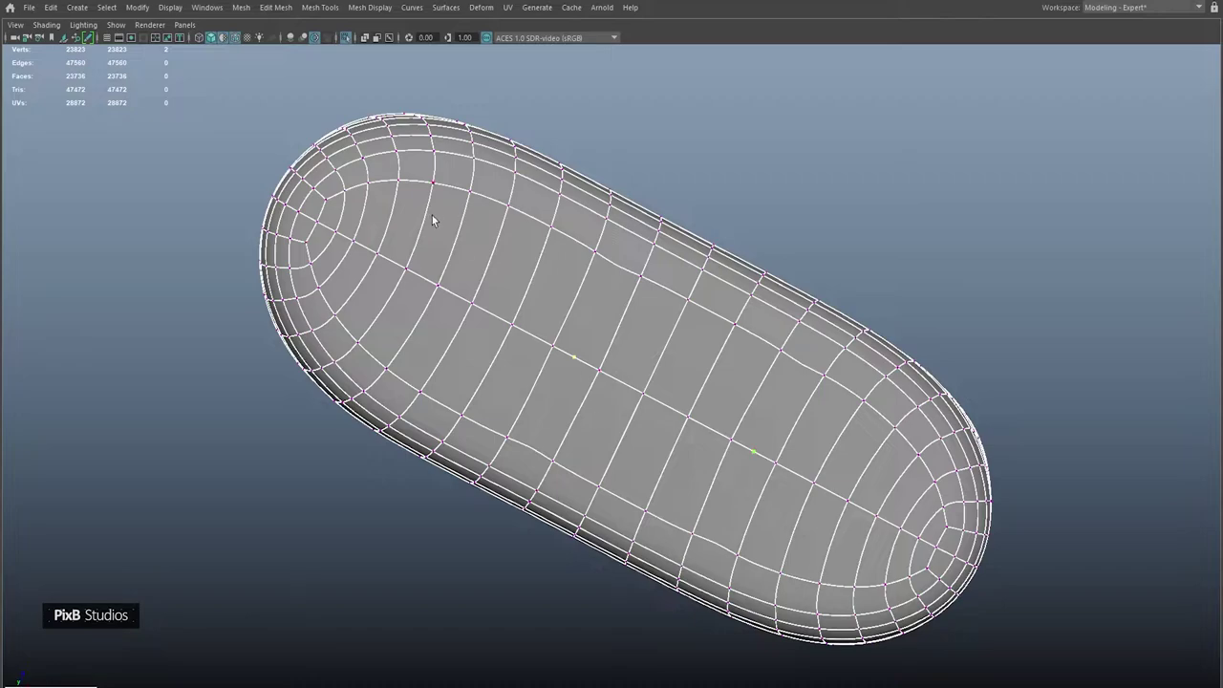
pyautogui.press('1')
pyautogui.rightClick(743, 370)
# - Apply Edit Edge Flow to the centre-line edges at the rounded end of the bottle's underside
pyautogui.keyDown('alt'); pyautogui.moveTo(743, 370); pyautogui.dragTo(519, 245); pyautogui.keyUp('alt')
pyautogui.press('3')
pyautogui.press('1')
pyautogui.press('3')
pyautogui.press('1')
pyautogui.keyDown('alt'); pyautogui.moveTo(532, 429); pyautogui.dragTo(535, 172); pyautogui.keyUp('alt')
pyautogui.click(684, 487)
pyautogui.keyDown('shift'); pyautogui.moveTo(704, 384); pyautogui.dragTo(699, 516, button='right'); pyautogui.keyUp('shift')
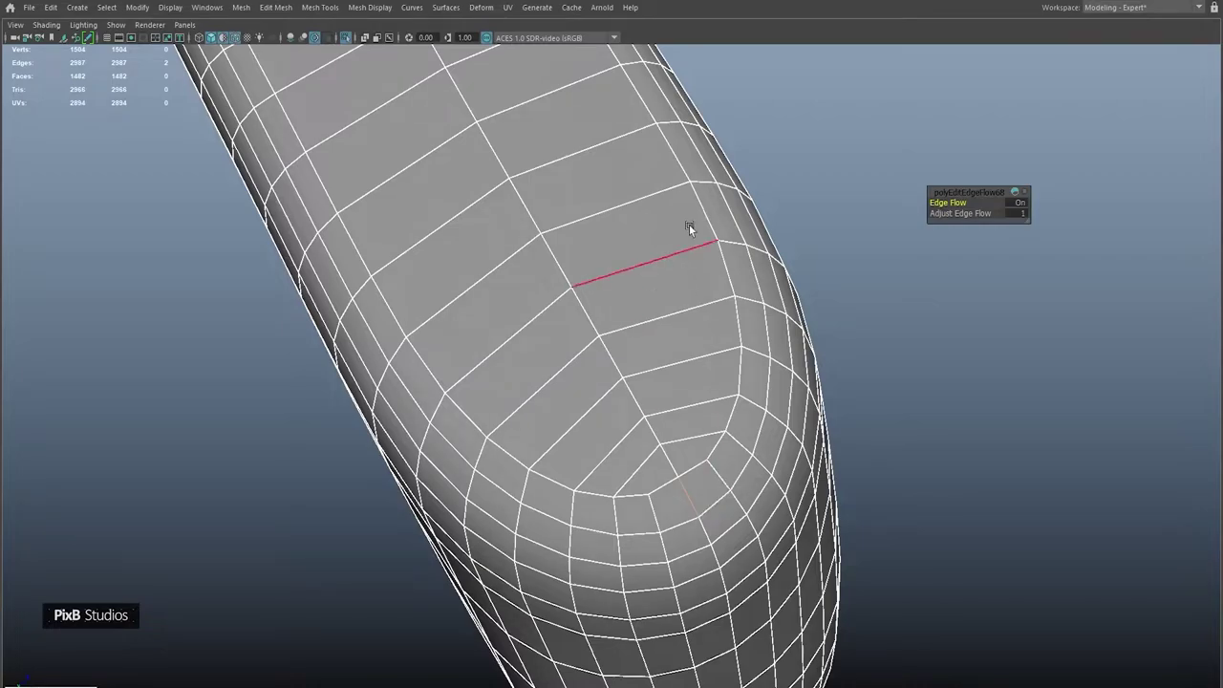
pyautogui.moveTo(659, 435); pyautogui.dragTo(604, 436, button='right')
pyautogui.keyDown('alt'); pyautogui.moveTo(678, 489); pyautogui.dragTo(399, 514); pyautogui.keyUp('alt')
pyautogui.click(751, 111)
pyautogui.keyDown('alt'); pyautogui.moveTo(751, 112); pyautogui.dragTo(626, 140); pyautogui.keyUp('alt')
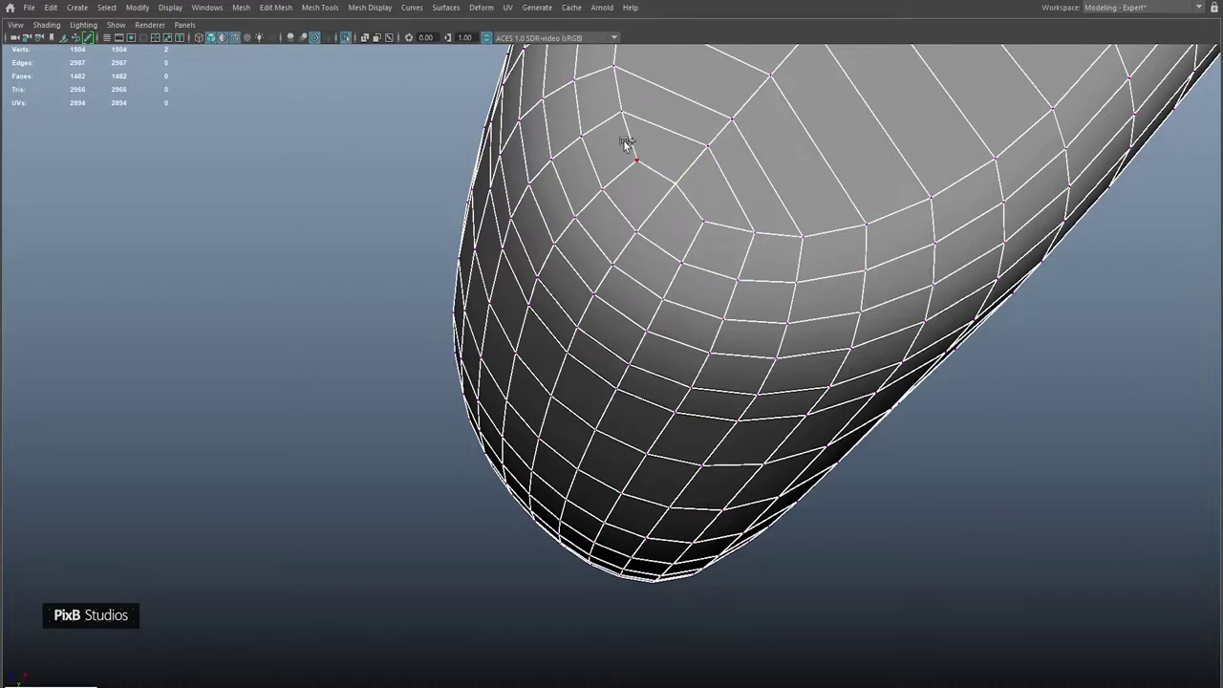
pyautogui.keyDown('alt'); pyautogui.moveTo(629, 144); pyautogui.dragTo(523, 229); pyautogui.keyUp('alt')
# - Extrude all the flat faces of the bottle's underside inward with an offset of about 0.082 to start a recessed base
pyautogui.moveTo(521, 196); pyautogui.dragTo(442, 180, button='right')
pyautogui.keyDown('alt'); pyautogui.moveTo(442, 181); pyautogui.dragTo(833, 299); pyautogui.keyUp('alt')
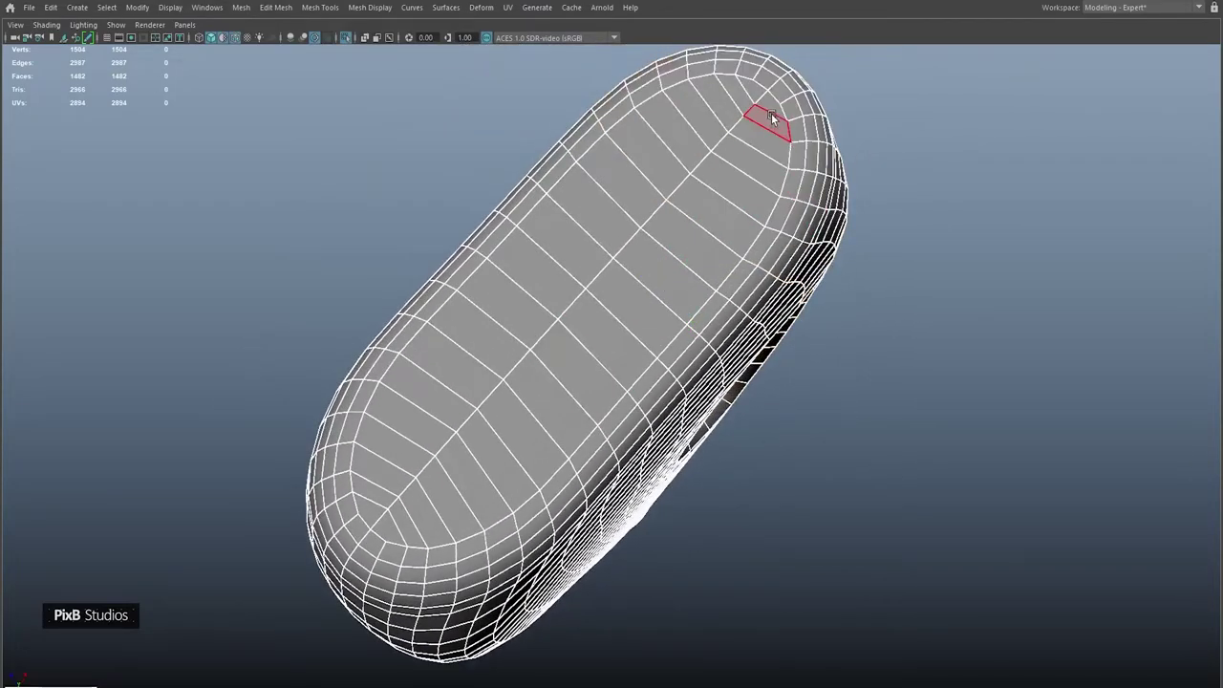
pyautogui.moveTo(765, 104)
pyautogui.mouseDown()
pyautogui.moveTo(694, 240)
pyautogui.moveTo(509, 434)
pyautogui.moveTo(419, 494)
pyautogui.mouseUp()
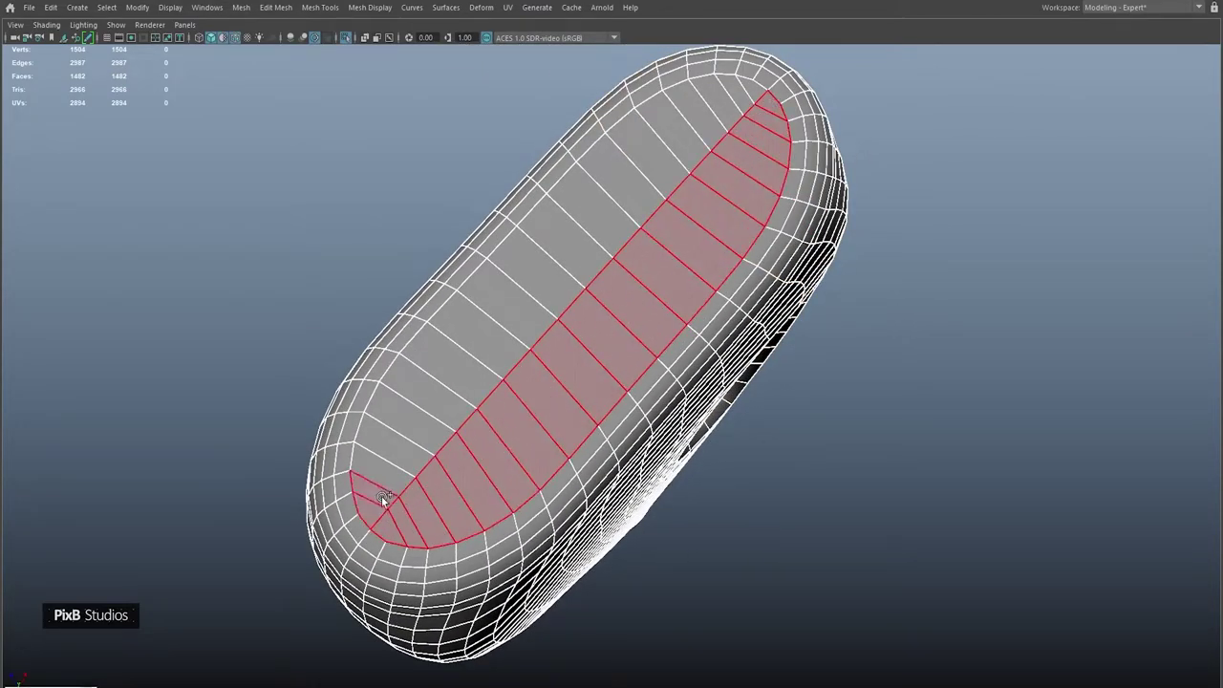
pyautogui.moveTo(748, 99); pyautogui.dragTo(748, 99)
pyautogui.keyDown('alt'); pyautogui.moveTo(666, 266); pyautogui.dragTo(623, 283); pyautogui.keyUp('alt')
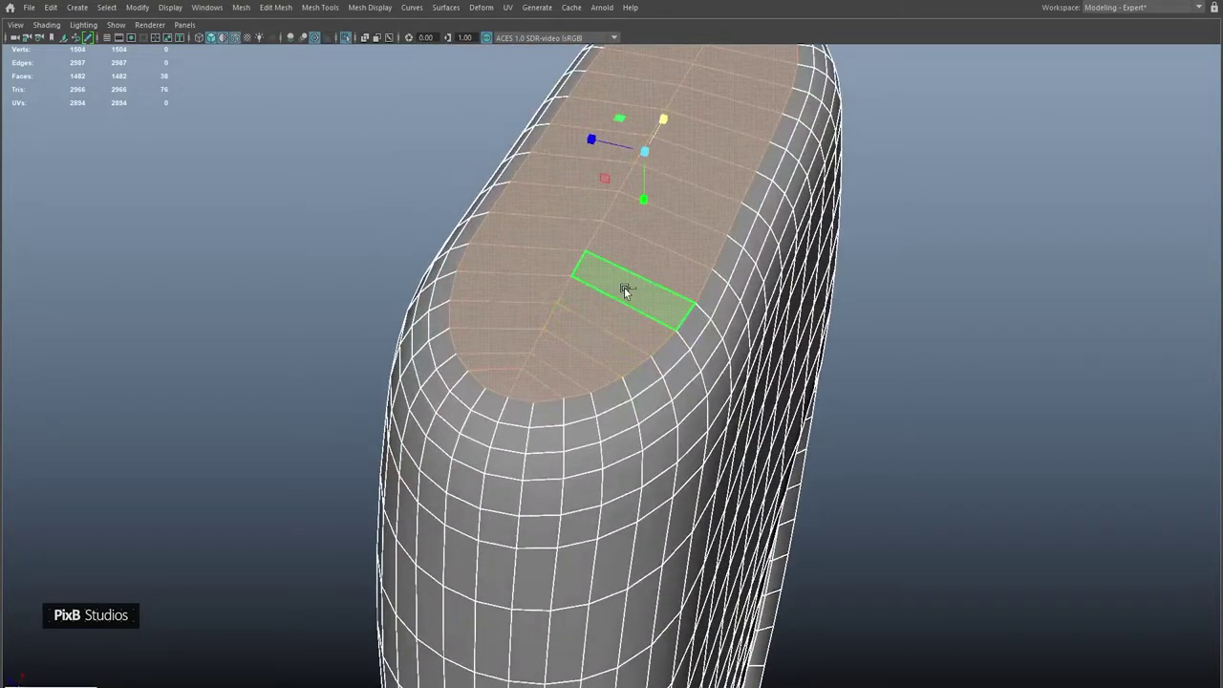
pyautogui.hotkey('ctrl', 'e')
pyautogui.moveTo(940, 223); pyautogui.dragTo(923, 196)
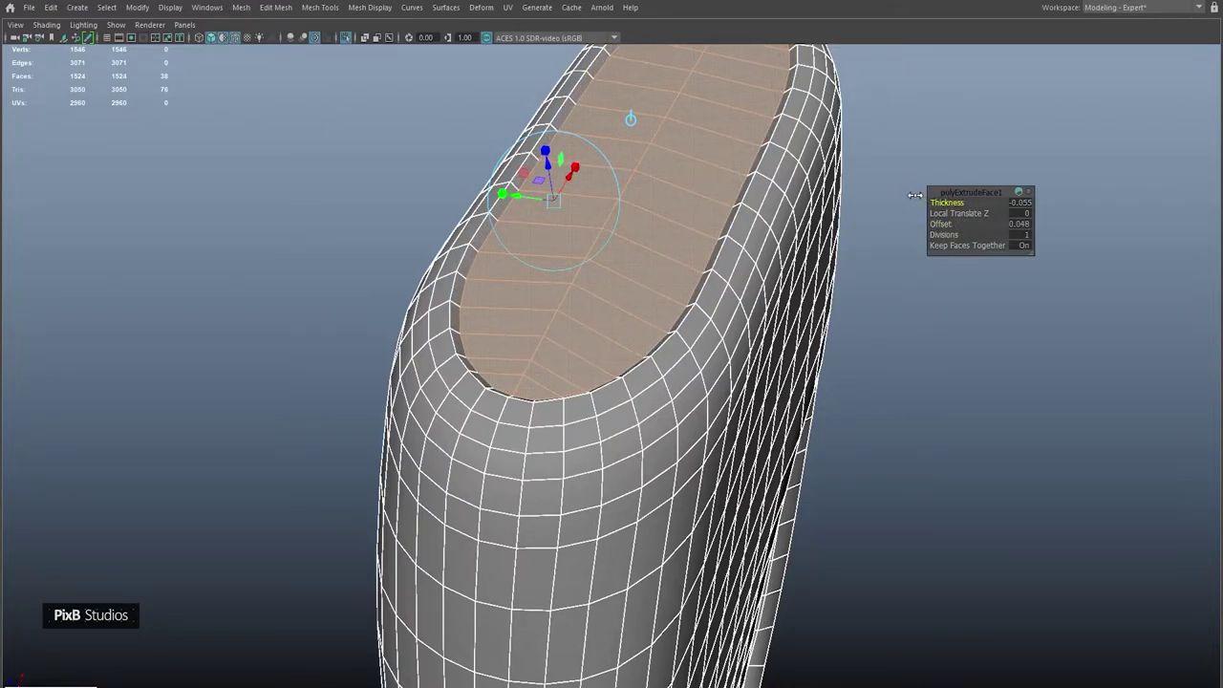
pyautogui.moveTo(941, 223); pyautogui.dragTo(962, 221)
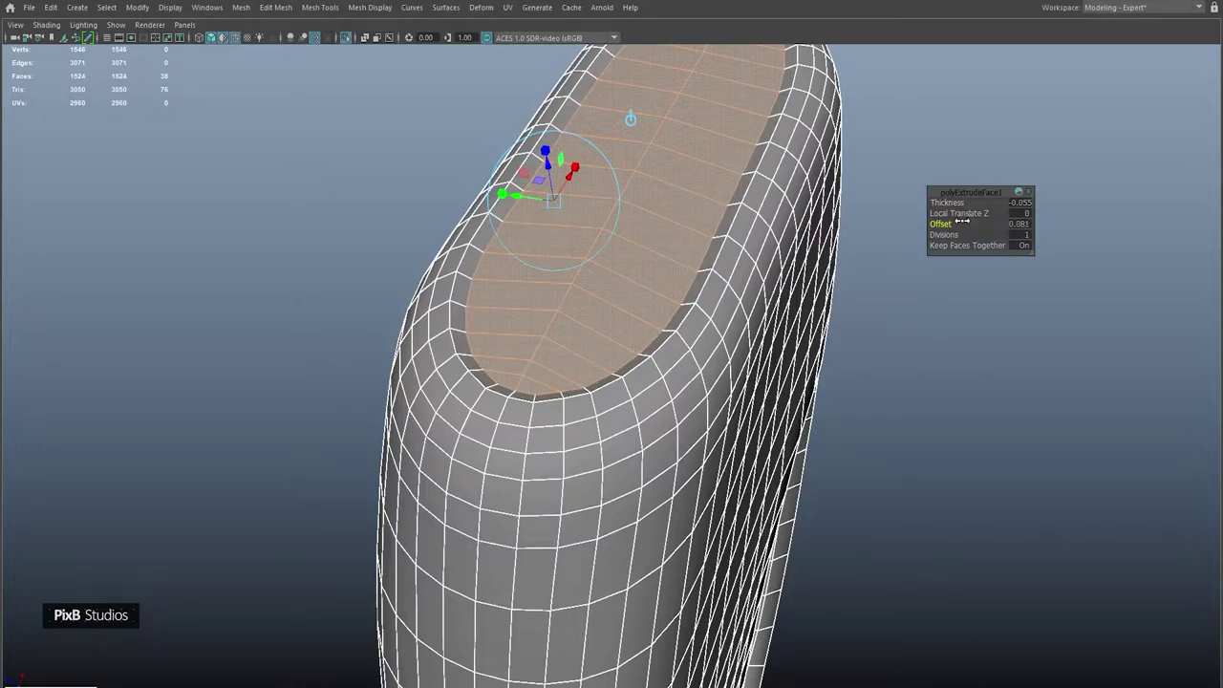
pyautogui.scroll(2, 764, 237)
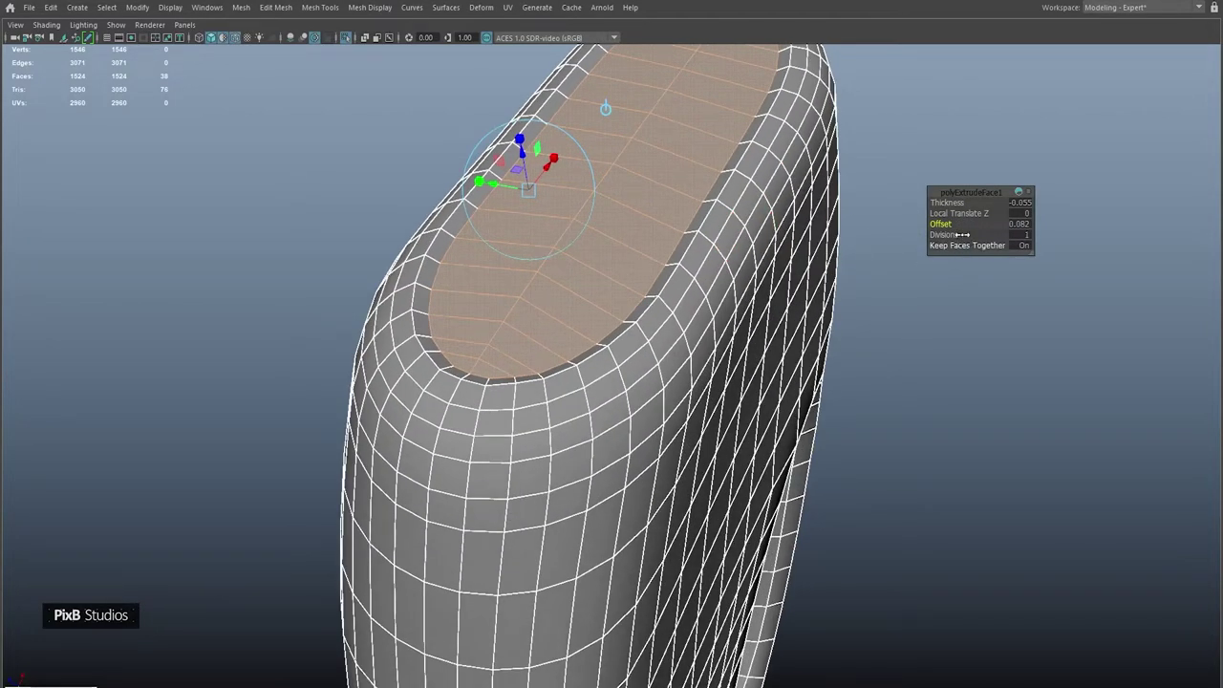
pyautogui.moveTo(945, 201); pyautogui.dragTo(983, 207)
# - Extrude the underside faces a second time with a thickness of about -0.051 and an offset of about 0.037
pyautogui.hotkey('ctrl', 'e')
pyautogui.moveTo(941, 223); pyautogui.dragTo(821, 215)
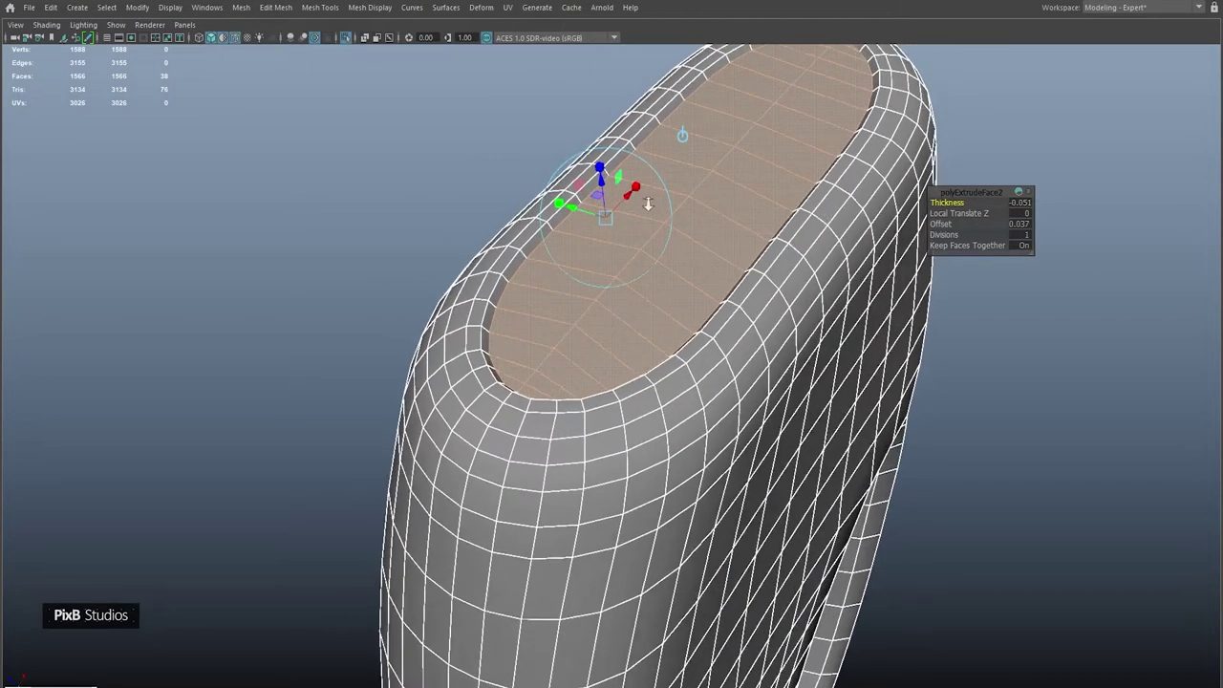
pyautogui.scroll(4, 789, 223)
# - Bevel the inner and outer border edge loops of the recessed base
pyautogui.keyDown('ctrl'); pyautogui.moveTo(769, 143); pyautogui.dragTo(800, 135, button='right'); pyautogui.keyUp('ctrl')
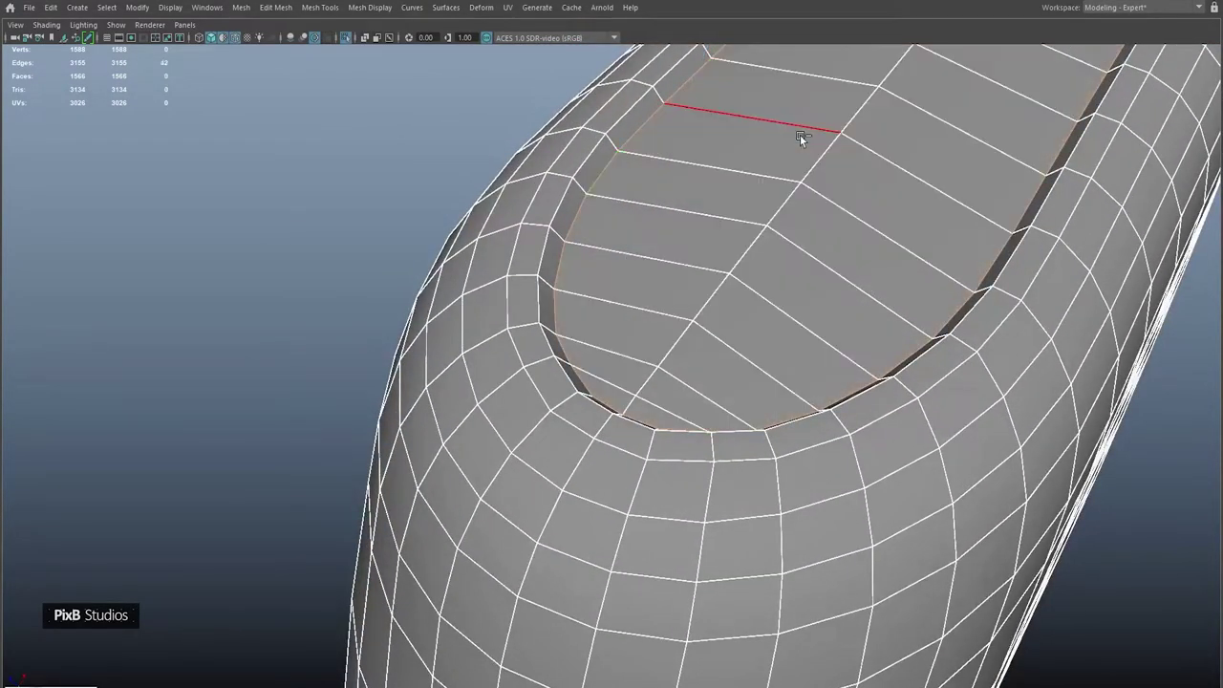
pyautogui.hotkey('ctrl', 'b')
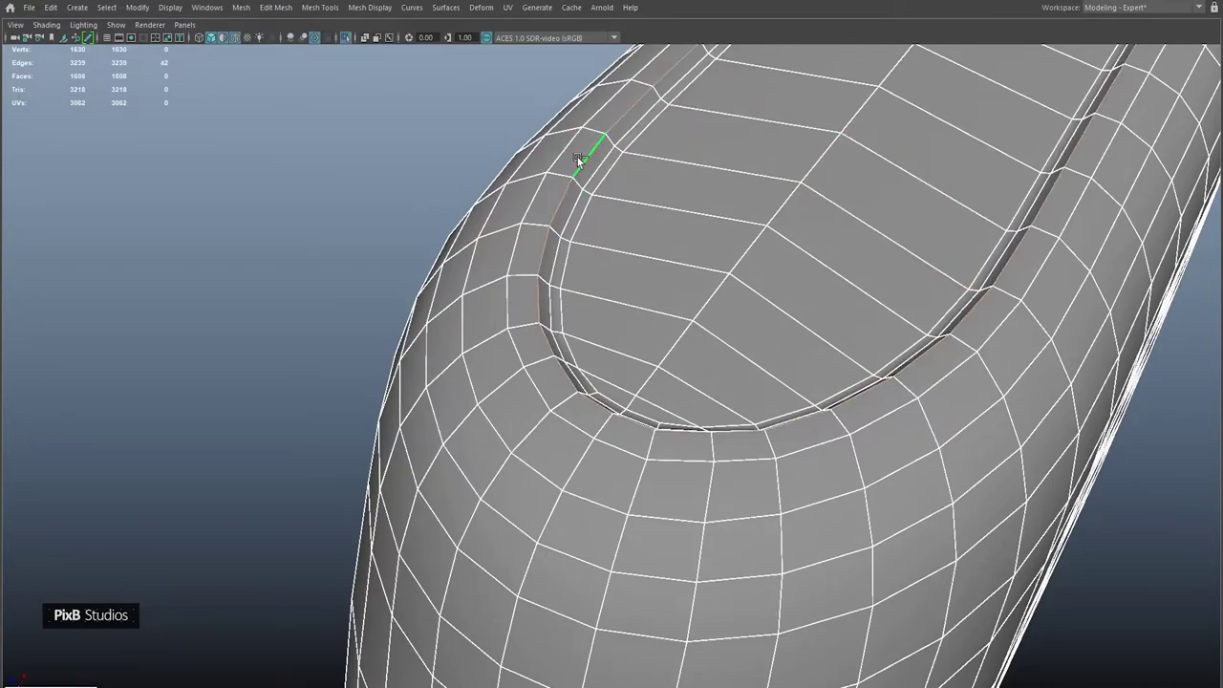
pyautogui.click(577, 156)
# - Preview the smoothed mesh without wireframe and examine the shading around the recessed base
pyautogui.press('3')
pyautogui.scroll(-5, 810, 184)
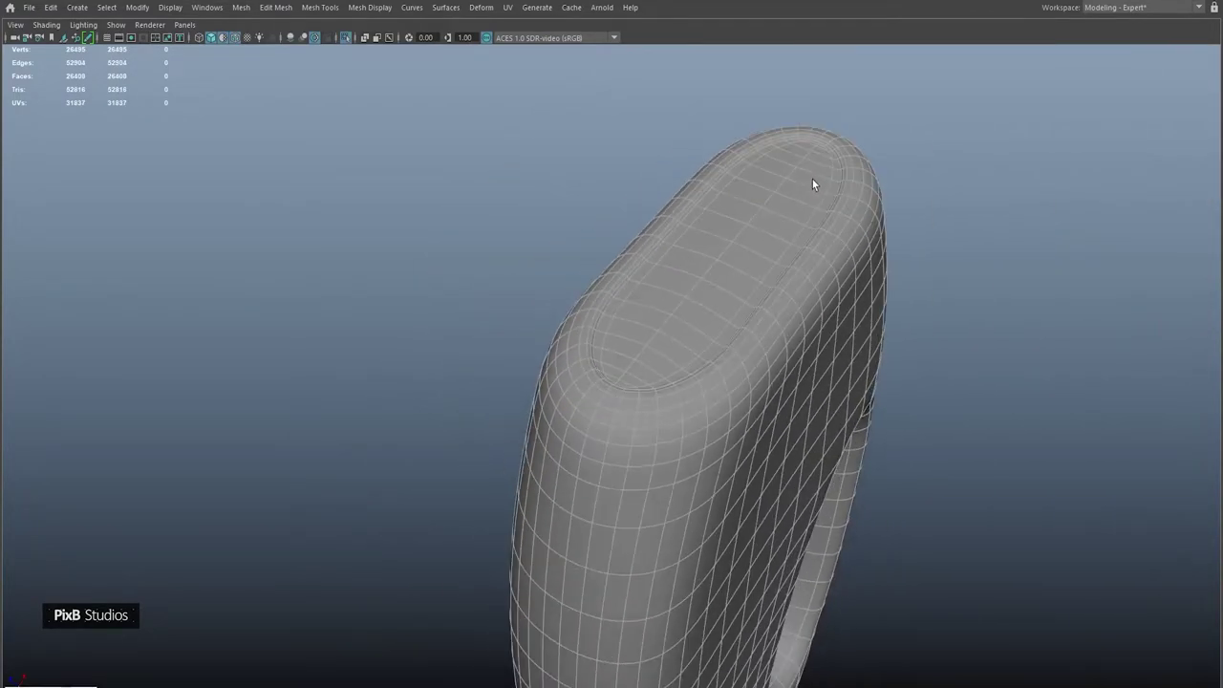
pyautogui.click(874, 140)
pyautogui.keyDown('alt'); pyautogui.moveTo(874, 140); pyautogui.dragTo(709, 268); pyautogui.keyUp('alt')
pyautogui.scroll(5, 840, 399)
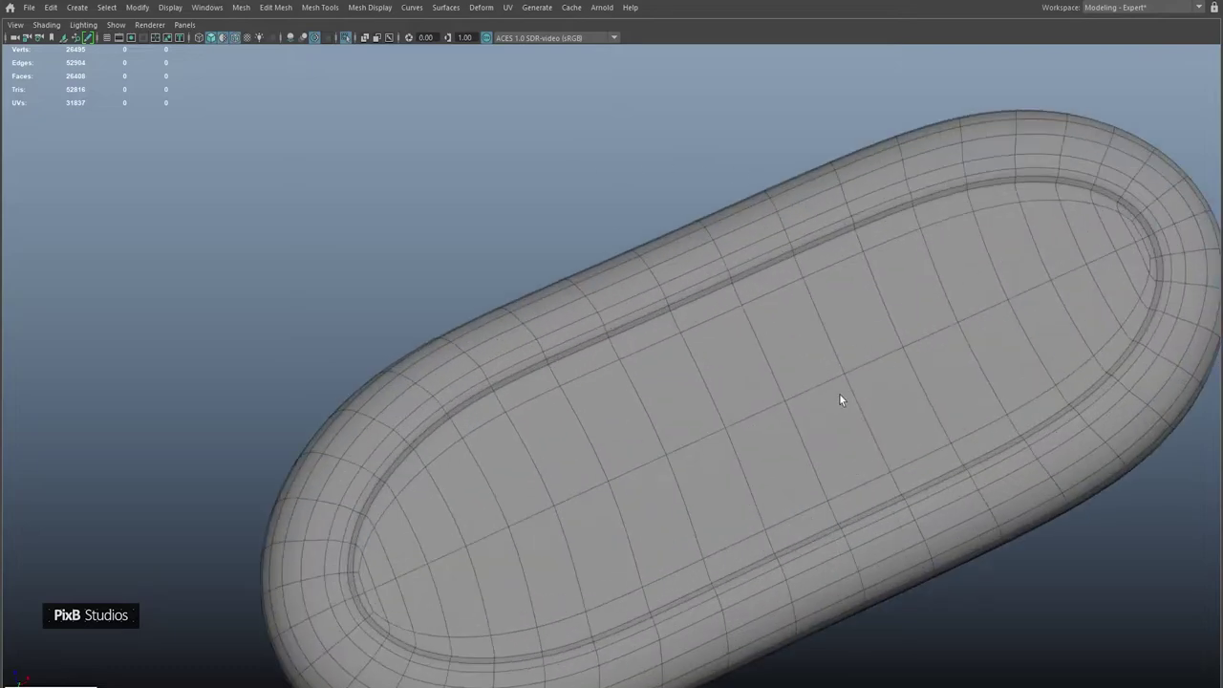
pyautogui.click(237, 37)
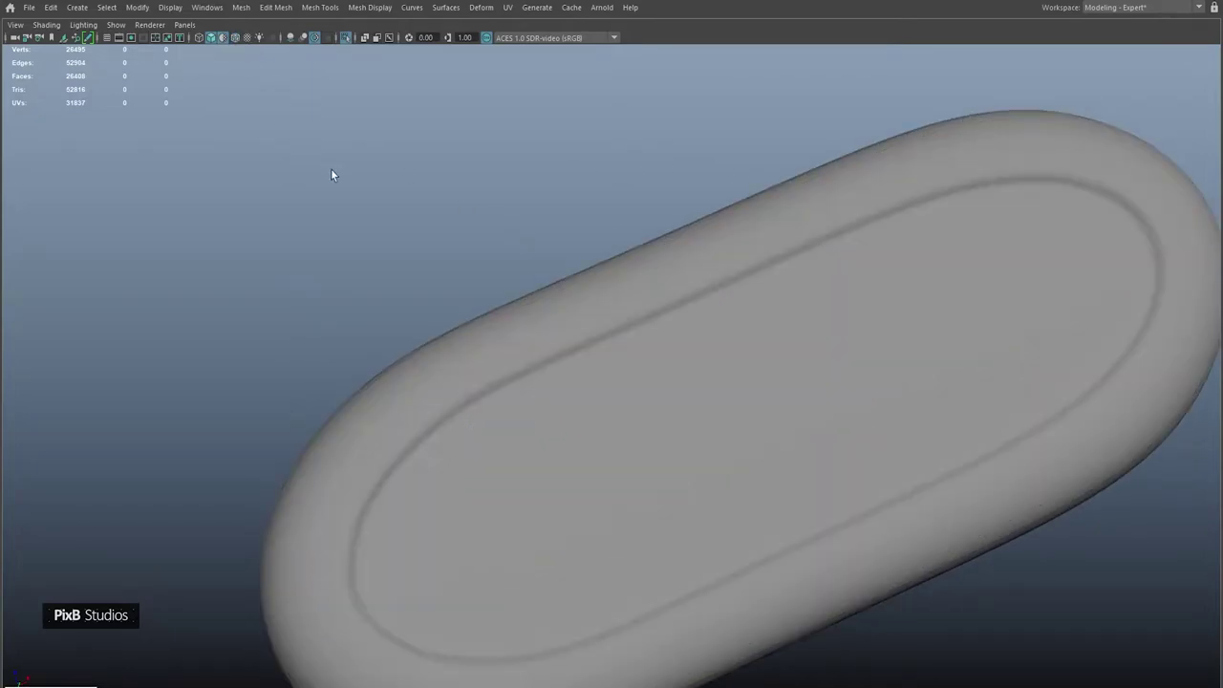
pyautogui.scroll(-4, 344, 179)
pyautogui.moveTo(363, 174)
pyautogui.keyDown('alt'); pyautogui.mouseDown()
pyautogui.moveTo(350, 229)
pyautogui.moveTo(350, 163)
pyautogui.mouseUp(); pyautogui.keyUp('alt')
pyautogui.scroll(5, 350, 163)
pyautogui.click(457, 253)
pyautogui.press('1')
# - Apply Edit Edge Flow to the centre-line edge loop running across the bottle's underside
pyautogui.keyDown('alt'); pyautogui.moveTo(457, 253); pyautogui.dragTo(489, 268); pyautogui.keyUp('alt')
pyautogui.keyDown('alt'); pyautogui.moveTo(489, 268); pyautogui.dragTo(602, 287, button='right'); pyautogui.keyUp('alt')
pyautogui.doubleClick(539, 500)
pyautogui.keyDown('shift'); pyautogui.moveTo(755, 177); pyautogui.dragTo(739, 324, button='right'); pyautogui.keyUp('shift')
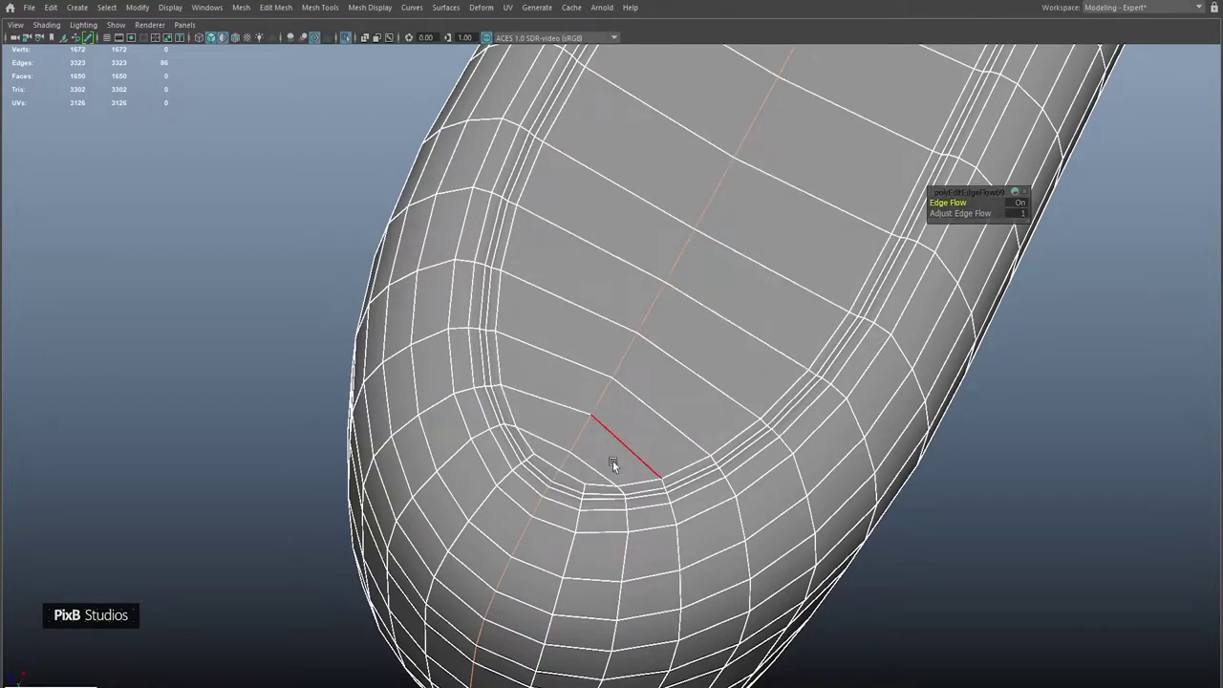
# - Apply Edit Edge Flow to the edge loops flanking the centre line around the rounded end of the underside
pyautogui.doubleClick(502, 473)
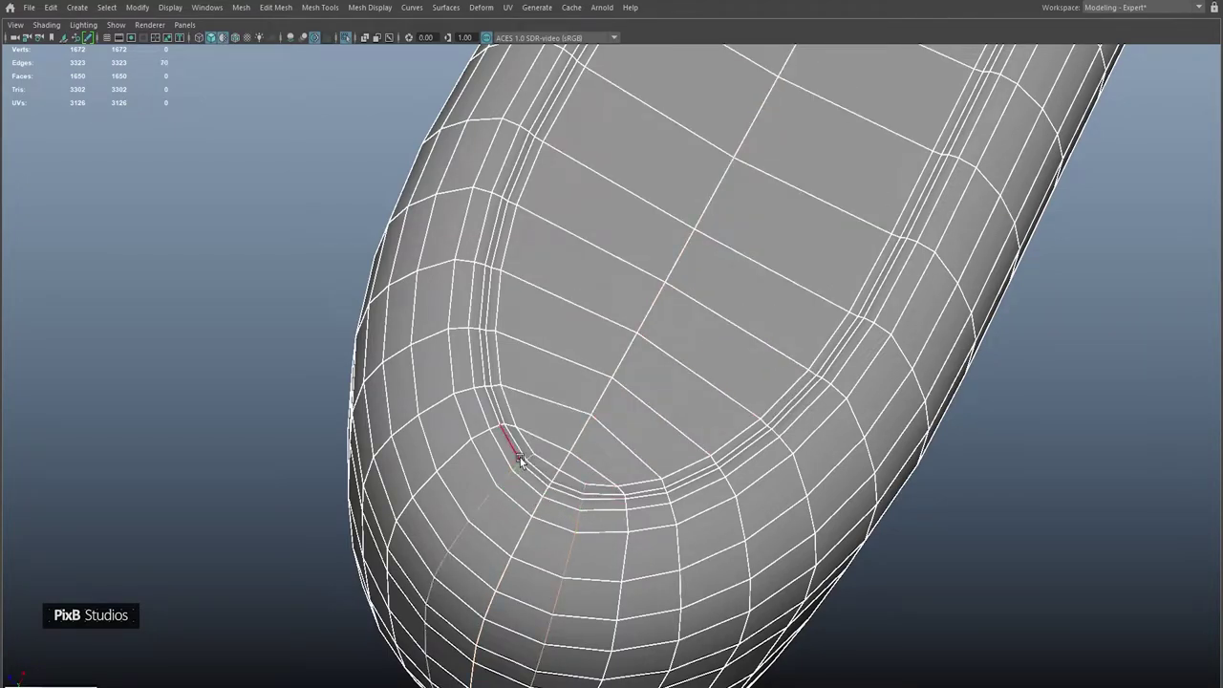
pyautogui.press('g')
pyautogui.hotkey('ctrl', 'z')
pyautogui.hotkey('ctrl', 'z')
pyautogui.hotkey('ctrl', 'z')
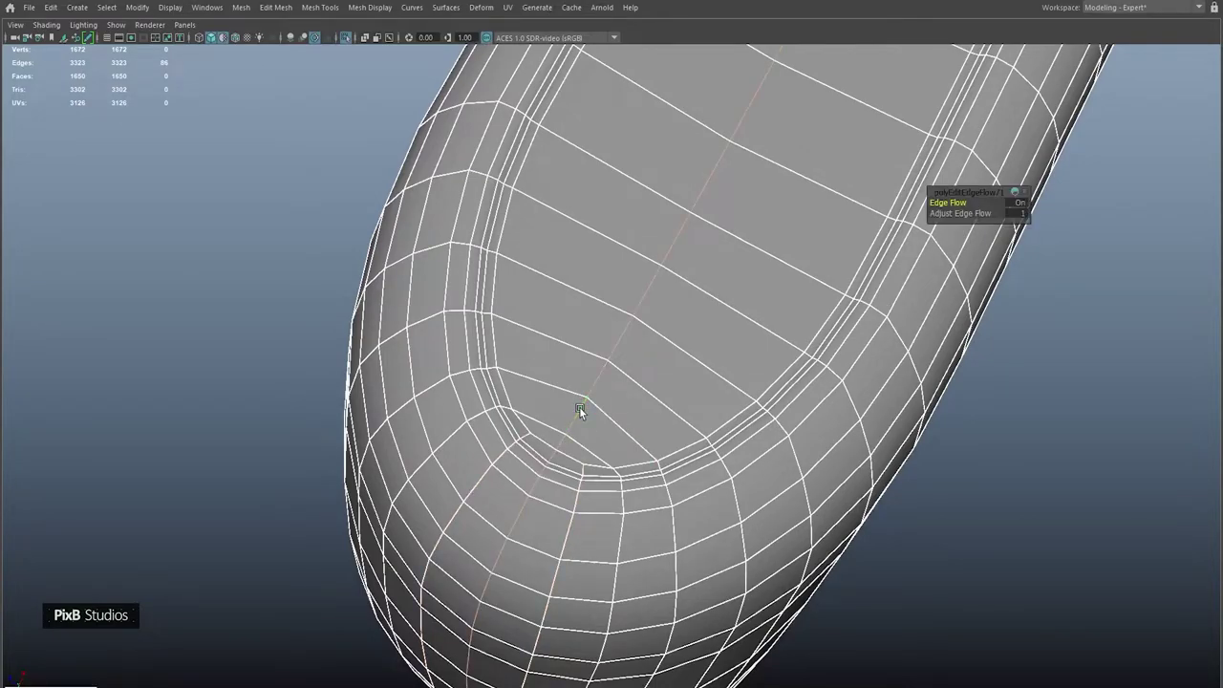
pyautogui.hotkey('ctrl', 'z')
pyautogui.hotkey('ctrl', 'z')
pyautogui.hotkey('ctrl', 'z')
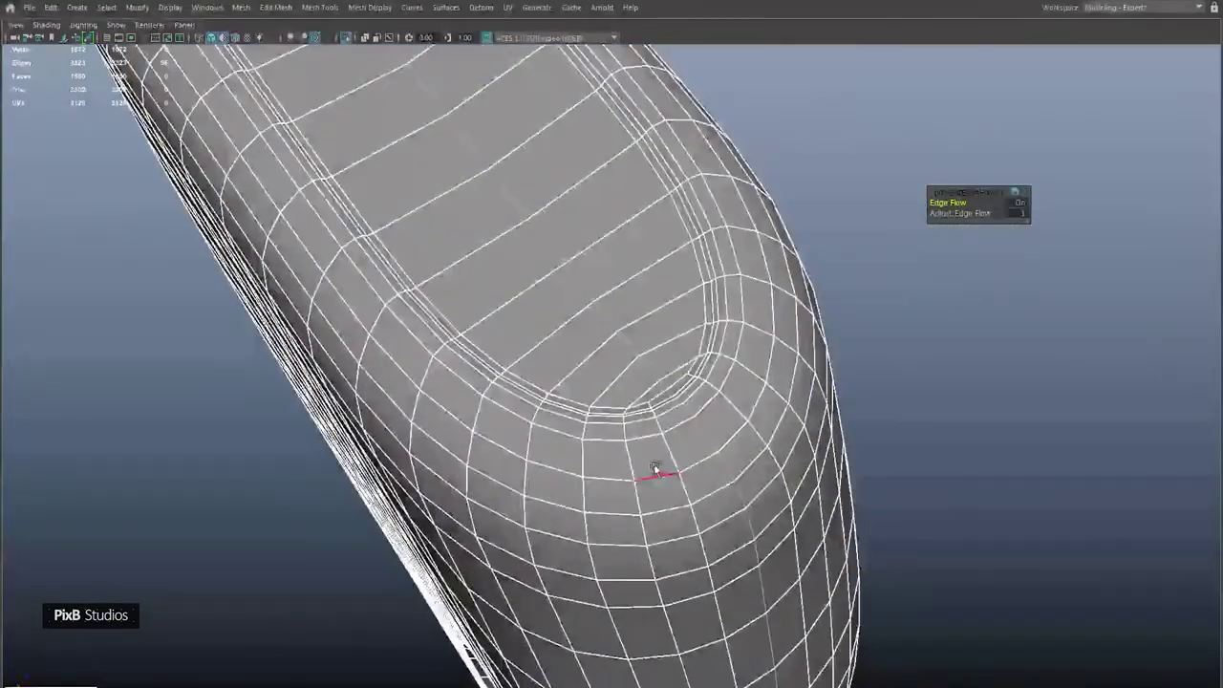
pyautogui.doubleClick(732, 397)
pyautogui.doubleClick(633, 460)
pyautogui.press('g')
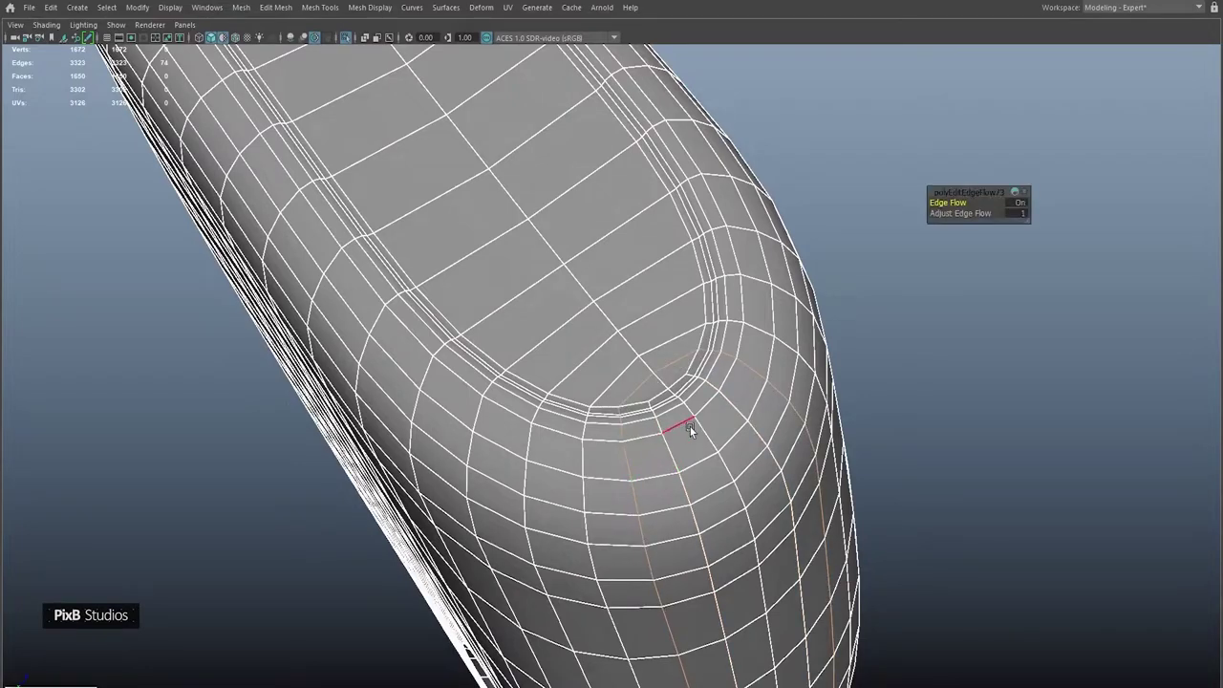
# - Insert extra supporting edge loops around the rim of the handle hole
pyautogui.moveTo(694, 425); pyautogui.dragTo(895, 237, button='right')
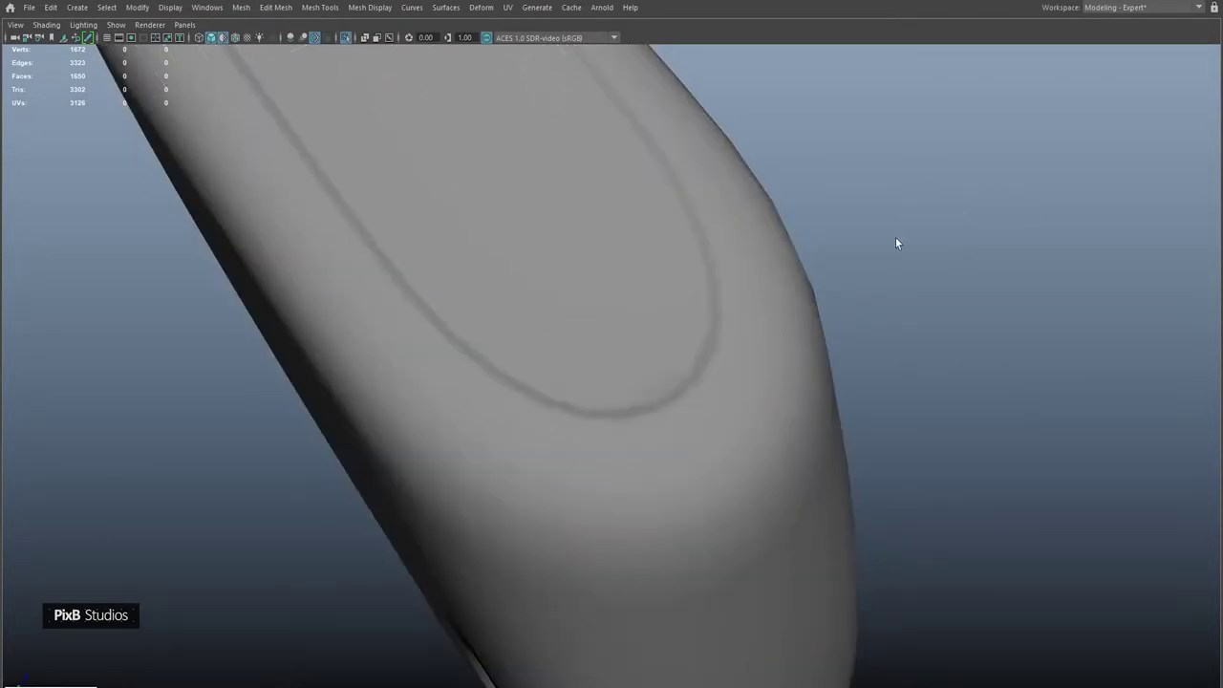
pyautogui.press('f')
pyautogui.keyDown('alt'); pyautogui.moveTo(704, 271); pyautogui.dragTo(832, 292); pyautogui.keyUp('alt')
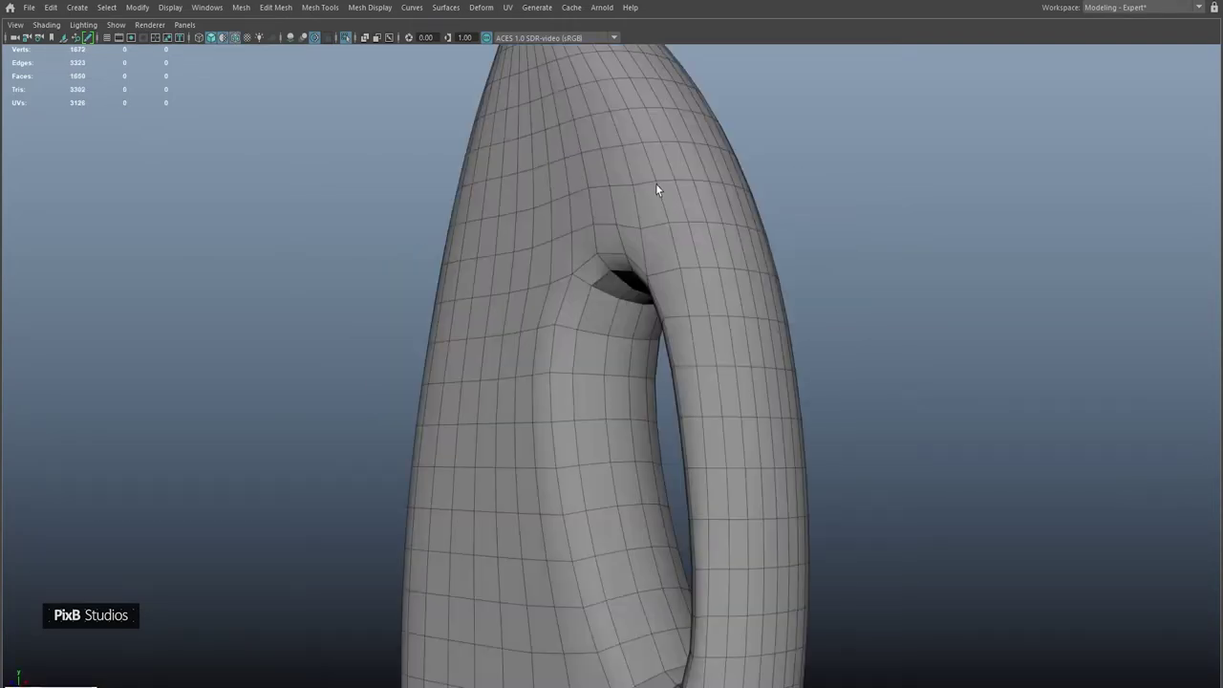
pyautogui.keyDown('alt'); pyautogui.moveTo(656, 185); pyautogui.dragTo(623, 161); pyautogui.keyUp('alt')
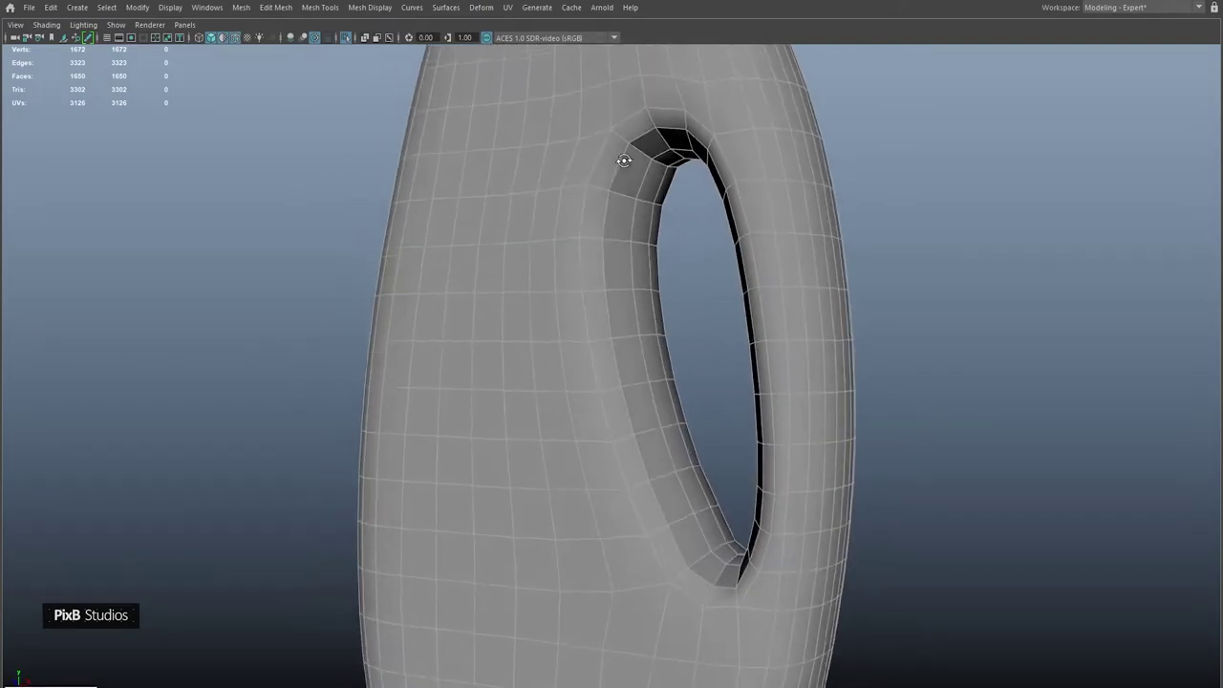
pyautogui.moveTo(621, 154)
pyautogui.mouseDown(button='right')
pyautogui.moveTo(657, 166)
pyautogui.moveTo(683, 154)
pyautogui.mouseUp(button='right')
pyautogui.keyDown('ctrl'); pyautogui.click(640, 140); pyautogui.keyUp('ctrl')
pyautogui.keyDown('alt'); pyautogui.moveTo(640, 141); pyautogui.dragTo(657, 202); pyautogui.keyUp('alt')
# - Preview the smoothed bottle and inspect the handle hole from several angles
pyautogui.press('3')
pyautogui.click(1030, 110)
pyautogui.keyDown('alt'); pyautogui.moveTo(1030, 110); pyautogui.dragTo(835, 197, button='right'); pyautogui.keyUp('alt')
pyautogui.keyDown('alt'); pyautogui.moveTo(835, 197); pyautogui.dragTo(728, 225); pyautogui.keyUp('alt')
pyautogui.moveTo(700, 226)
pyautogui.keyDown('alt'); pyautogui.mouseDown()
pyautogui.moveTo(715, 246)
pyautogui.moveTo(692, 236)
pyautogui.mouseUp(); pyautogui.keyUp('alt')
pyautogui.moveTo(692, 236); pyautogui.dragTo(666, 272, button='right')
pyautogui.keyDown('alt'); pyautogui.moveTo(666, 272); pyautogui.dragTo(623, 177); pyautogui.keyUp('alt')
pyautogui.moveTo(680, 217); pyautogui.dragTo(838, 167, button='right')
pyautogui.press('3')
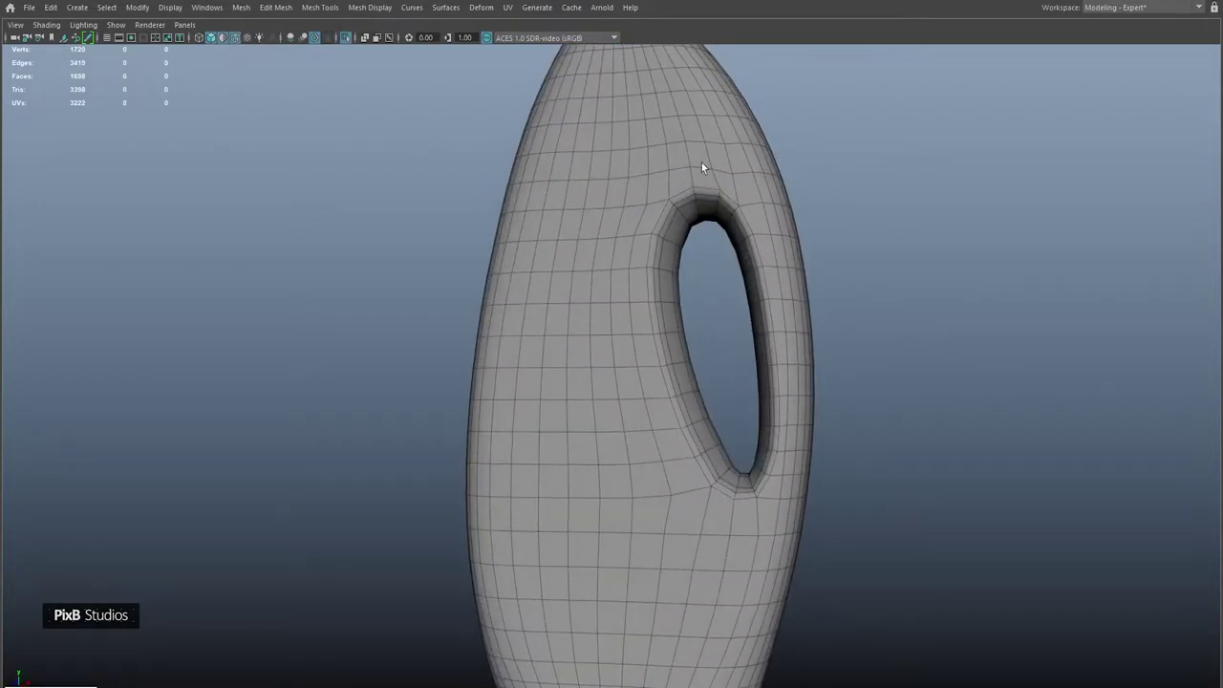
# - Examine the surface highlights across the bottle body and recessed base with the default material display off
pyautogui.click(225, 37)
pyautogui.keyDown('alt'); pyautogui.moveTo(251, 81); pyautogui.dragTo(561, 160); pyautogui.keyUp('alt')
pyautogui.moveTo(561, 160); pyautogui.dragTo(664, 548, button='right')
pyautogui.keyDown('alt'); pyautogui.moveTo(786, 354); pyautogui.dragTo(700, 178); pyautogui.keyUp('alt')
pyautogui.scroll(3, 739, 279)
pyautogui.scroll(-5, 731, 282)
pyautogui.scroll(1, 711, 282)
pyautogui.click(704, 268)
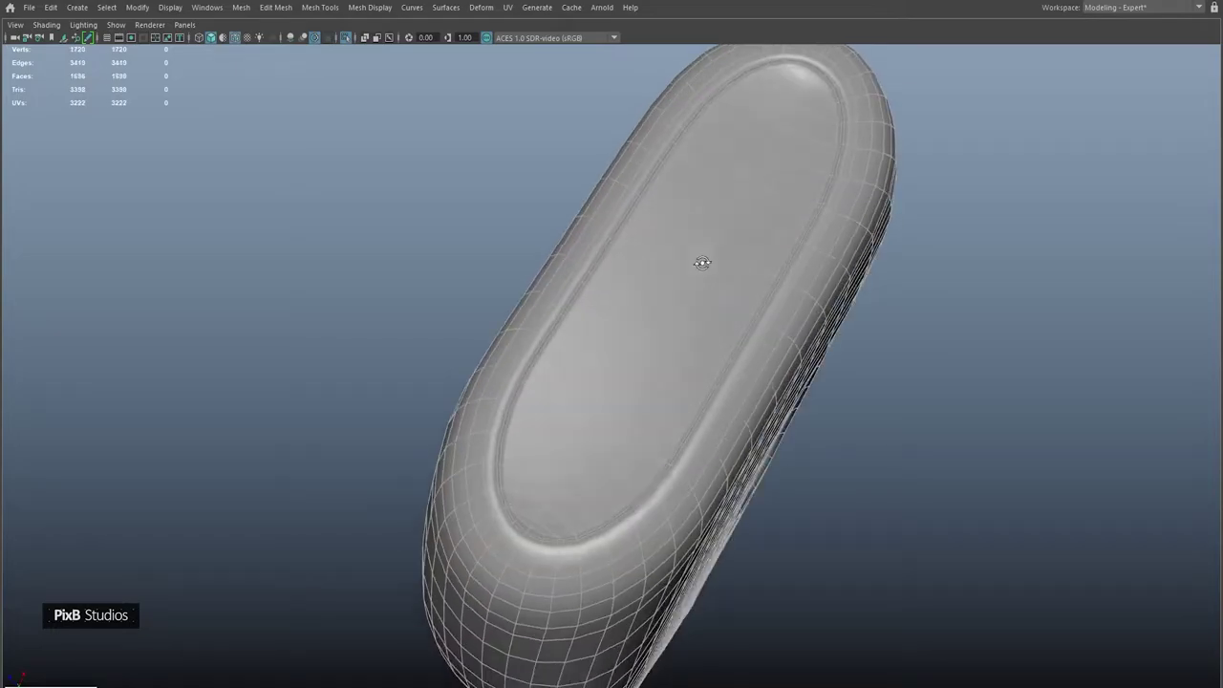
pyautogui.keyDown('alt'); pyautogui.moveTo(701, 265); pyautogui.dragTo(567, 191); pyautogui.keyUp('alt')
pyautogui.click(219, 38)
pyautogui.keyDown('alt'); pyautogui.moveTo(423, 246); pyautogui.dragTo(478, 200); pyautogui.keyUp('alt')
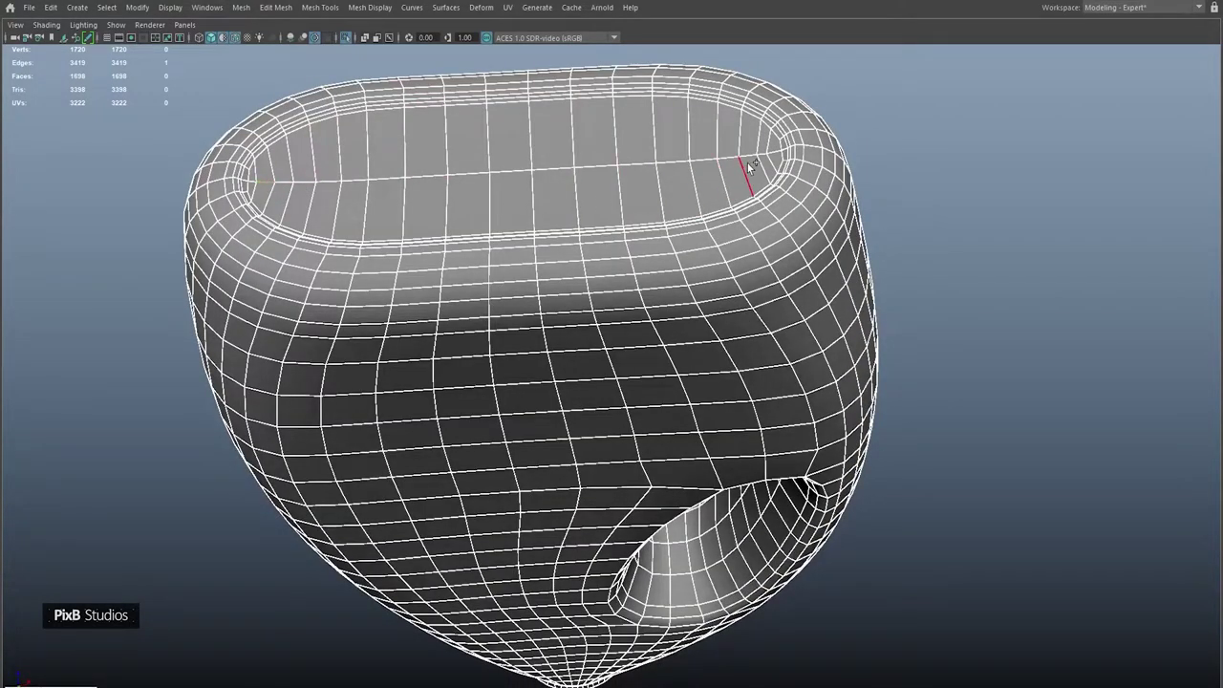
pyautogui.hotkey('ctrl', 'F11')
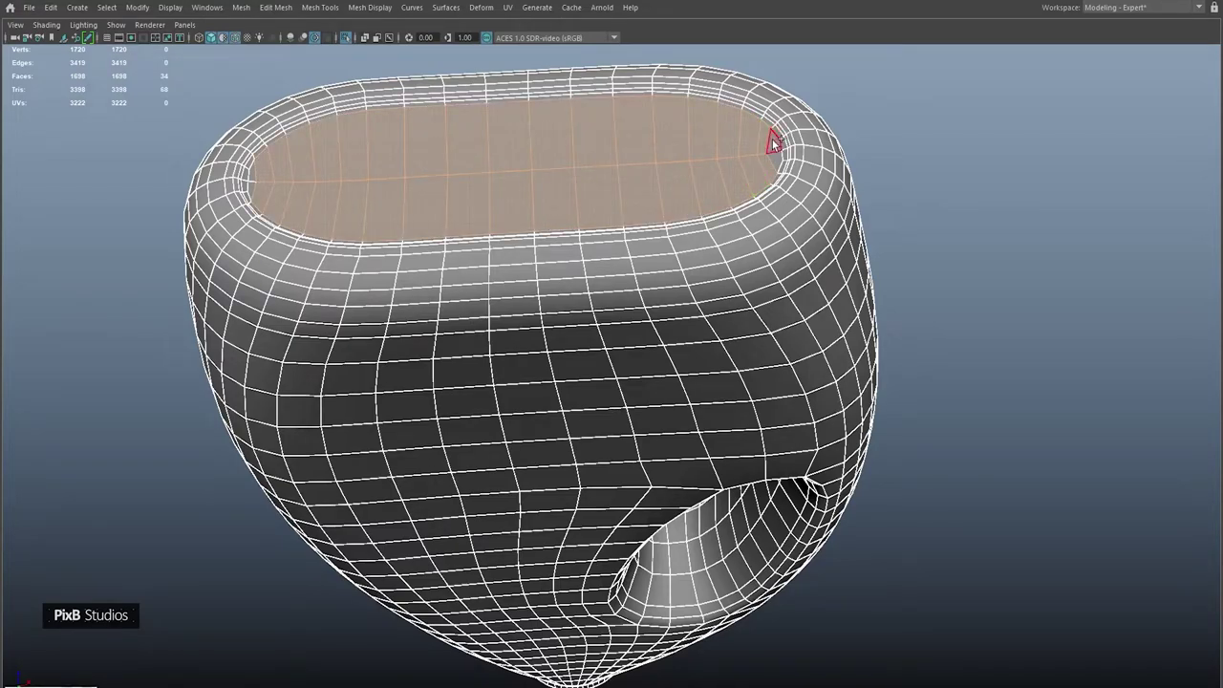
pyautogui.keyDown('shift'); pyautogui.click(254, 177); pyautogui.keyUp('shift')
pyautogui.keyDown('alt'); pyautogui.moveTo(309, 160); pyautogui.dragTo(293, 147); pyautogui.keyUp('alt')
pyautogui.keyDown('alt'); pyautogui.moveTo(293, 147); pyautogui.dragTo(606, 401, button='middle'); pyautogui.keyUp('alt')
pyautogui.scroll(3, 633, 374)
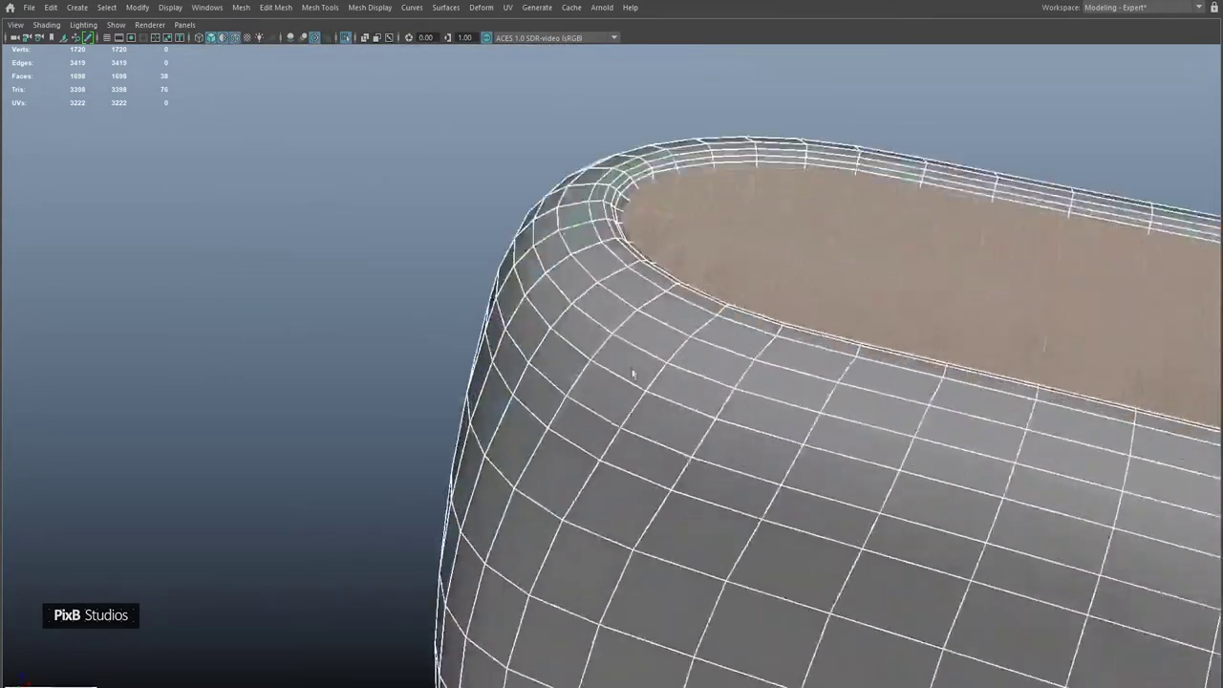
pyautogui.keyDown('alt'); pyautogui.moveTo(632, 374); pyautogui.dragTo(592, 393); pyautogui.keyUp('alt')
pyautogui.scroll(3, 581, 306)
pyautogui.keyDown('shift'); pyautogui.moveTo(581, 306); pyautogui.dragTo(592, 285, button='right'); pyautogui.keyUp('shift')
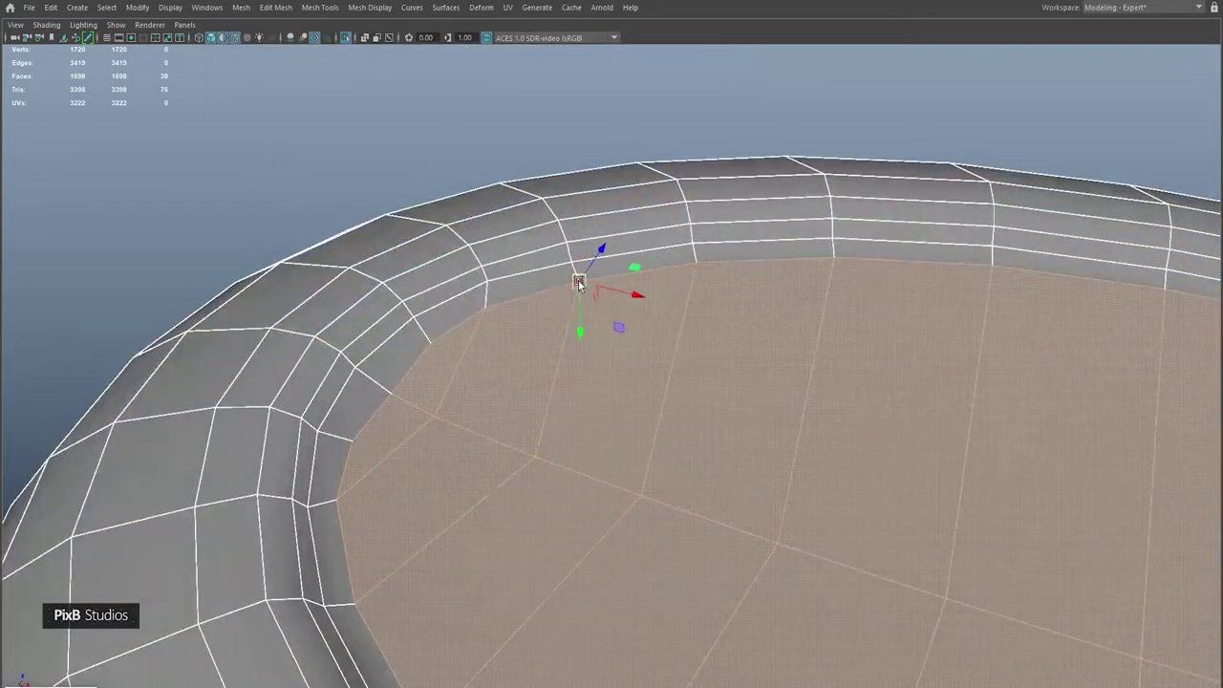
pyautogui.keyDown('shift'); pyautogui.moveTo(611, 244); pyautogui.dragTo(585, 287, button='right'); pyautogui.keyUp('shift')
pyautogui.click(579, 282)
# - Delete the pair of crosswise edges nearest the tip at each rounded end of the recessed base
pyautogui.keyDown('alt'); pyautogui.moveTo(623, 323); pyautogui.dragTo(588, 377); pyautogui.keyUp('alt')
pyautogui.moveTo(491, 348); pyautogui.dragTo(540, 315, button='right')
pyautogui.moveTo(421, 376); pyautogui.dragTo(372, 382, button='right')
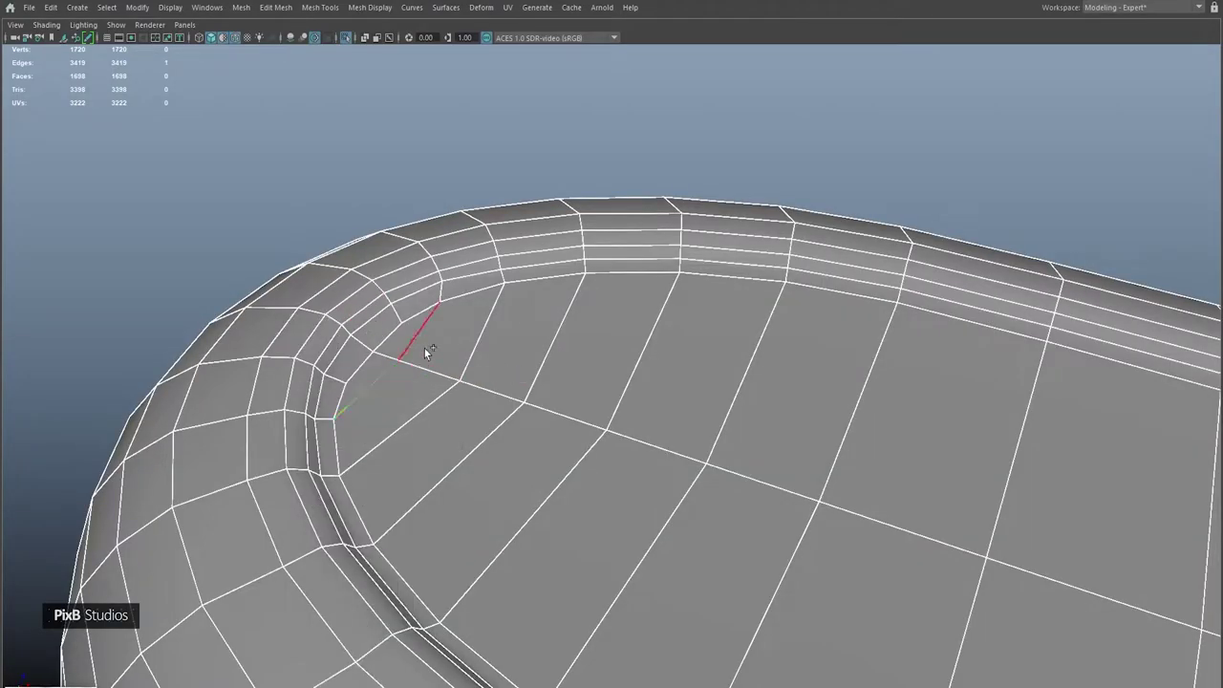
pyautogui.scroll(-3, 424, 348)
pyautogui.keyDown('alt'); pyautogui.moveTo(464, 370); pyautogui.dragTo(496, 411); pyautogui.keyUp('alt')
pyautogui.scroll(3, 477, 424)
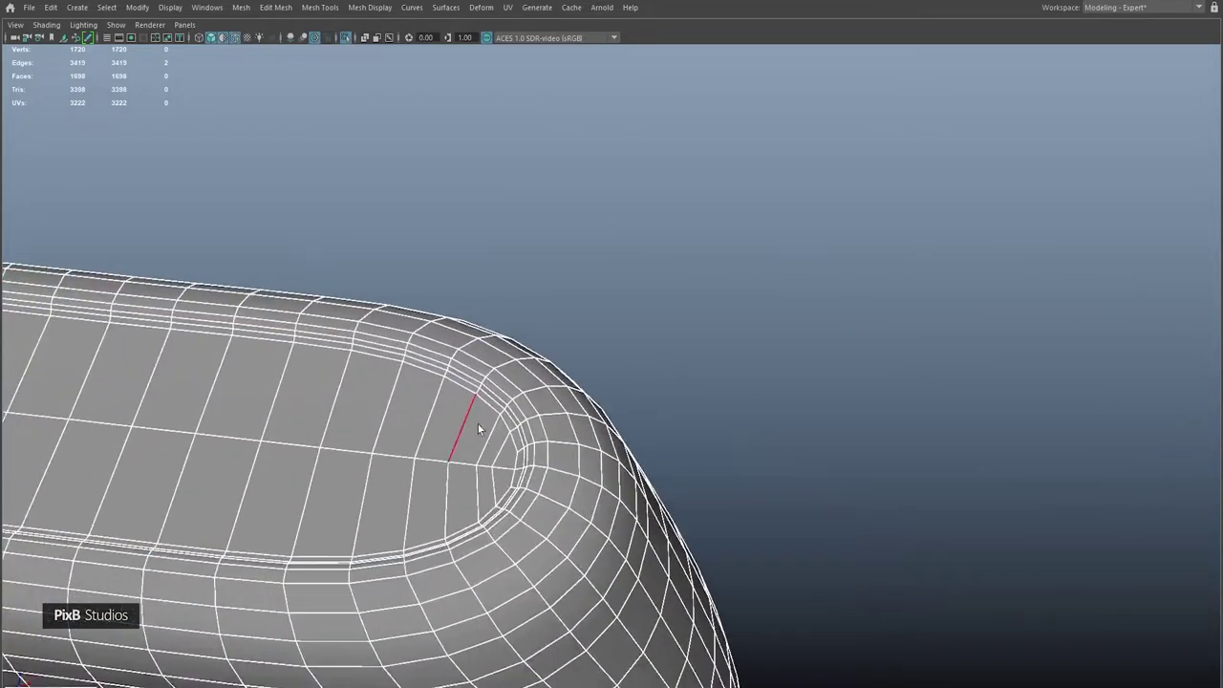
pyautogui.keyDown('shift'); pyautogui.moveTo(495, 365); pyautogui.dragTo(451, 360, button='right'); pyautogui.keyUp('shift')
# - Insert an edge loop on each side of the recessed base's centre line and connect their ends to the rim with Multi-Cut
pyautogui.scroll(3, 450, 360)
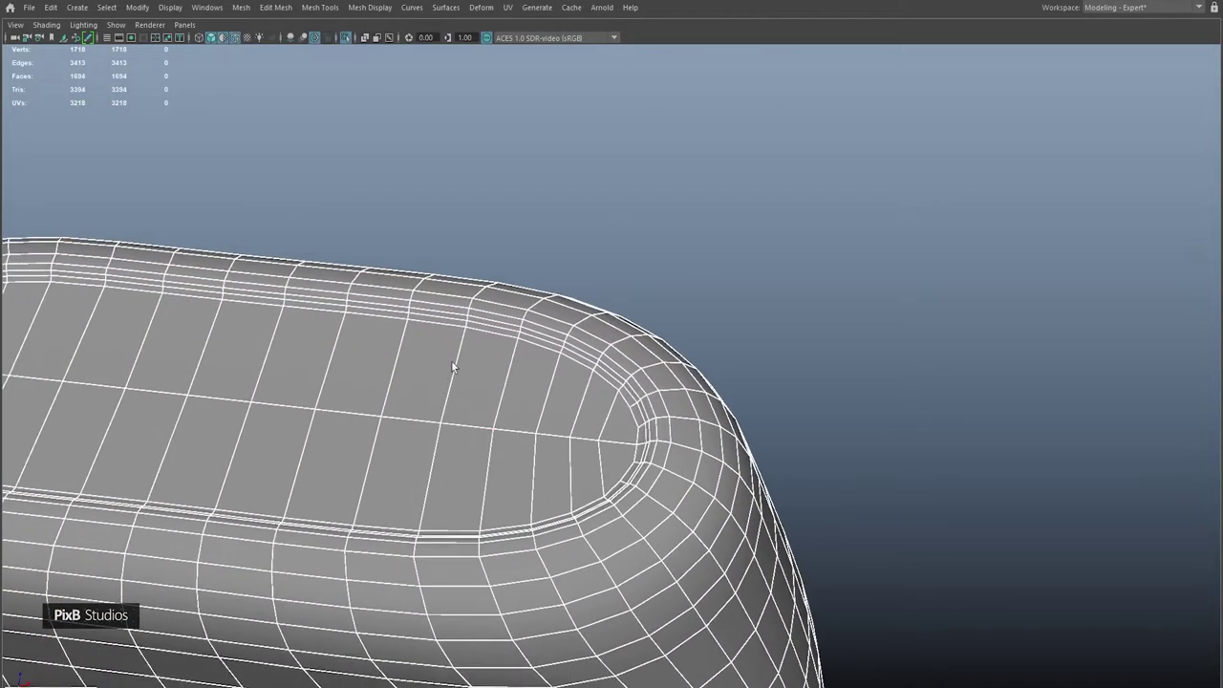
pyautogui.keyDown('shift'); pyautogui.moveTo(545, 431); pyautogui.dragTo(545, 395, button='right'); pyautogui.keyUp('shift')
pyautogui.click(558, 430)
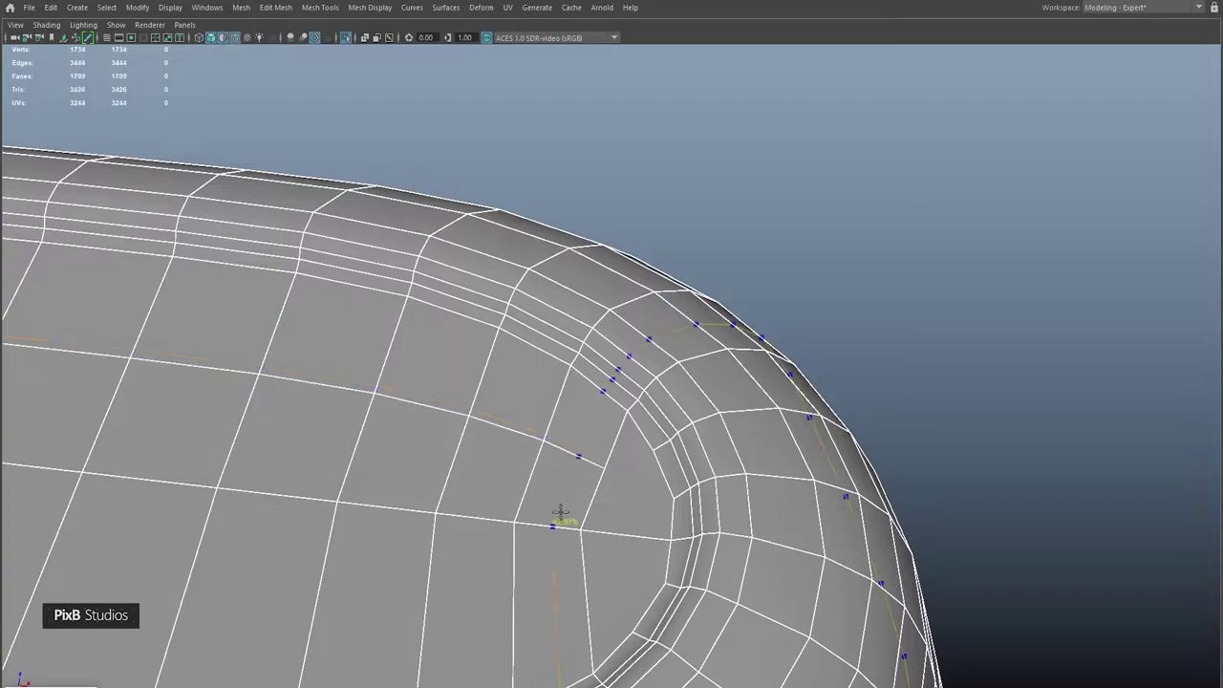
pyautogui.click(505, 428)
pyautogui.keyDown('alt'); pyautogui.moveTo(505, 429); pyautogui.dragTo(636, 457); pyautogui.keyUp('alt')
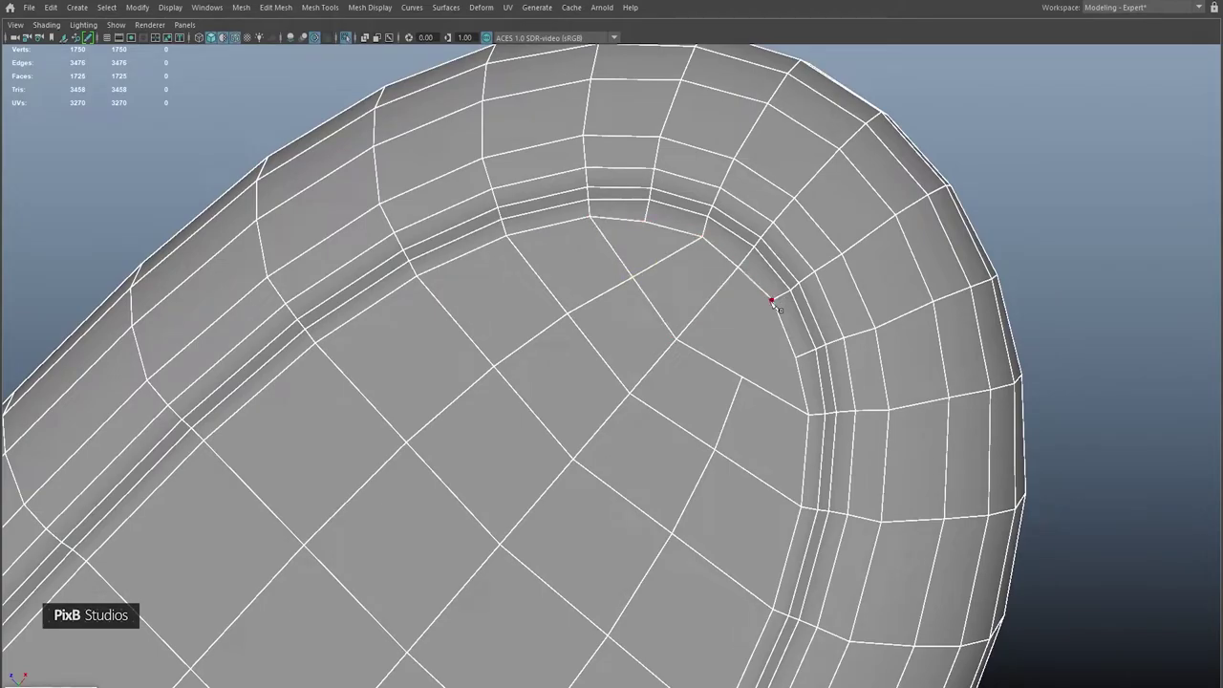
pyautogui.moveTo(592, 523)
pyautogui.keyDown('alt'); pyautogui.mouseDown()
pyautogui.moveTo(581, 331)
pyautogui.moveTo(644, 347)
pyautogui.moveTo(577, 438)
pyautogui.mouseUp(); pyautogui.keyUp('alt')
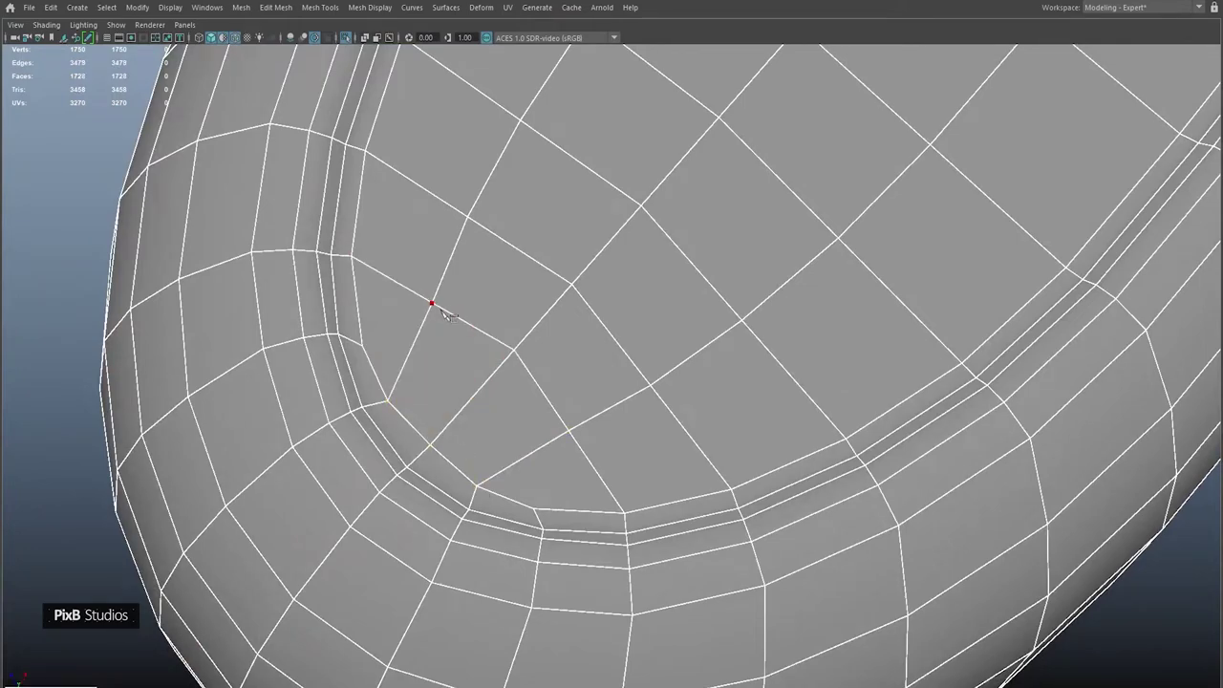
pyautogui.scroll(-5, 444, 315)
pyautogui.scroll(2, 641, 360)
pyautogui.press('3')
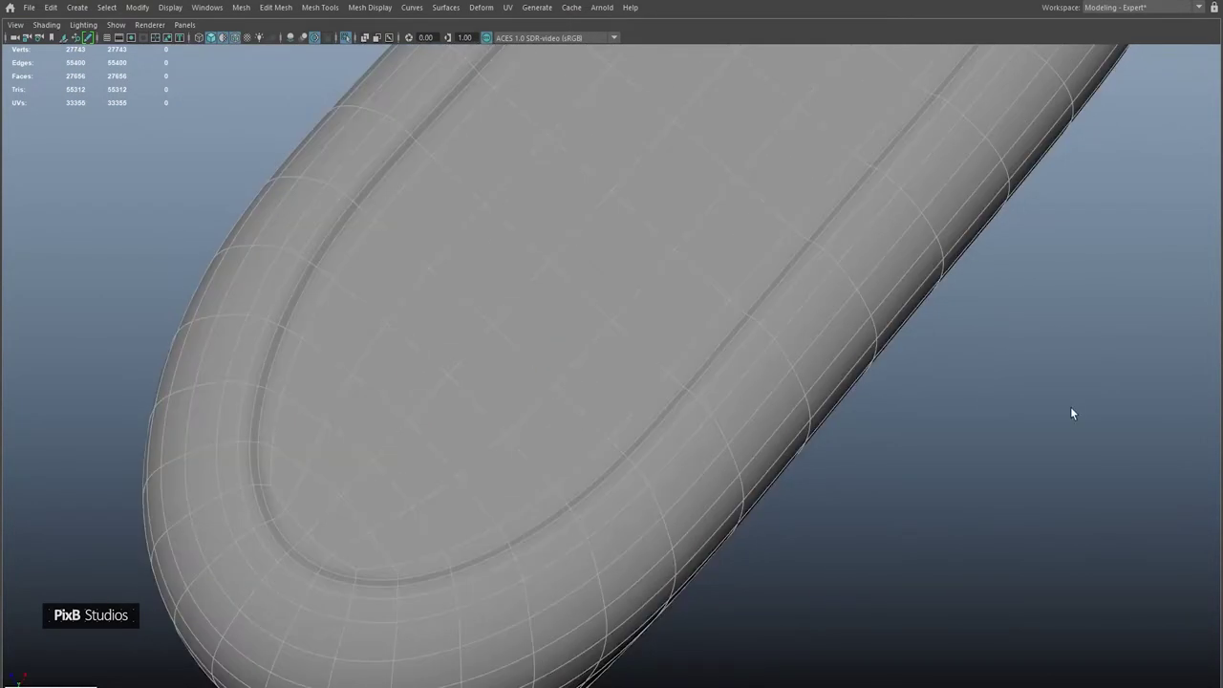
# - Merge neighbouring vertices on the front shoulder above the handle hole, remove the redundant edges up to the neck, and lower the middle vertex underneath
pyautogui.click(1070, 413)
pyautogui.scroll(-5, 955, 382)
pyautogui.keyDown('alt'); pyautogui.moveTo(849, 357); pyautogui.dragTo(799, 265); pyautogui.keyUp('alt')
pyautogui.moveTo(628, 238); pyautogui.dragTo(622, 162, button='right')
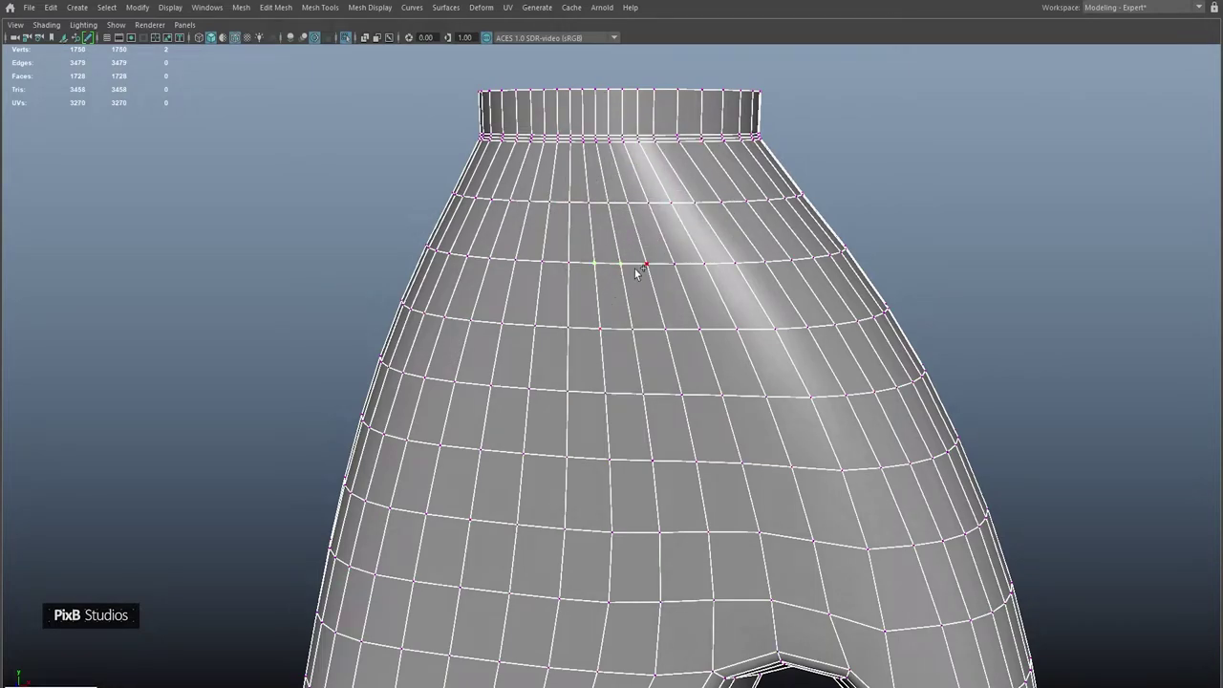
pyautogui.keyDown('alt'); pyautogui.moveTo(617, 182); pyautogui.dragTo(584, 143, button='middle'); pyautogui.keyUp('alt')
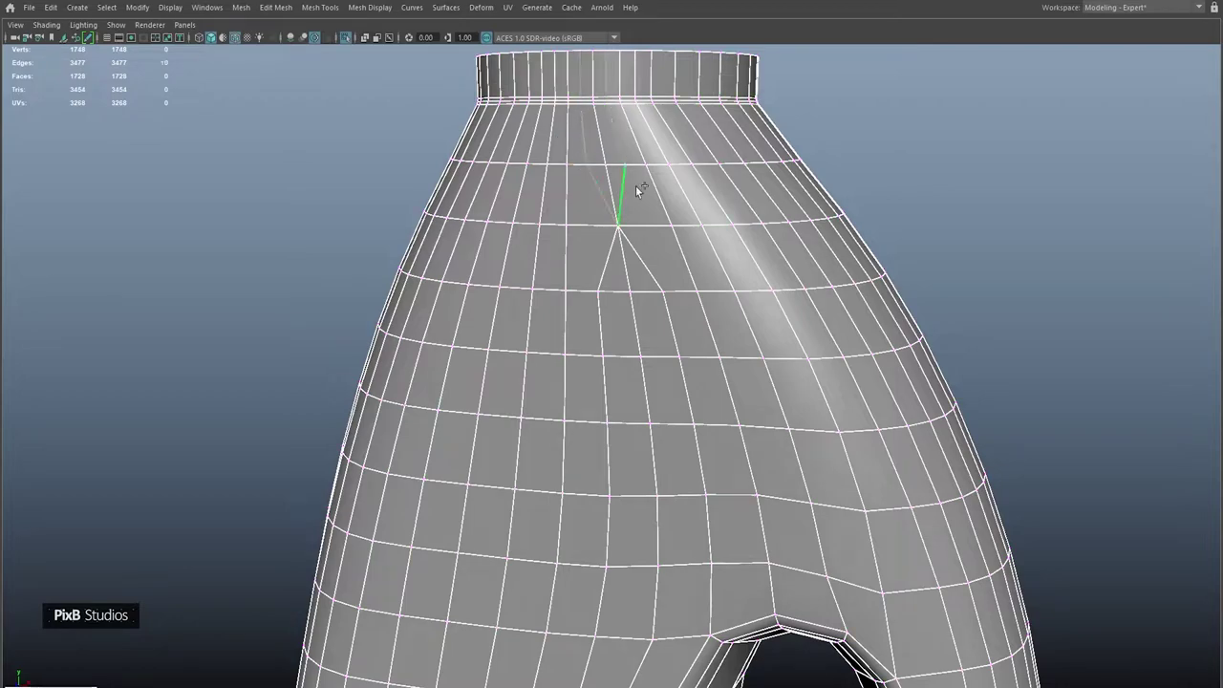
pyautogui.click(322, 293)
pyautogui.keyDown('alt'); pyautogui.moveTo(548, 238); pyautogui.dragTo(619, 258, button='middle'); pyautogui.keyUp('alt')
pyautogui.click(623, 236)
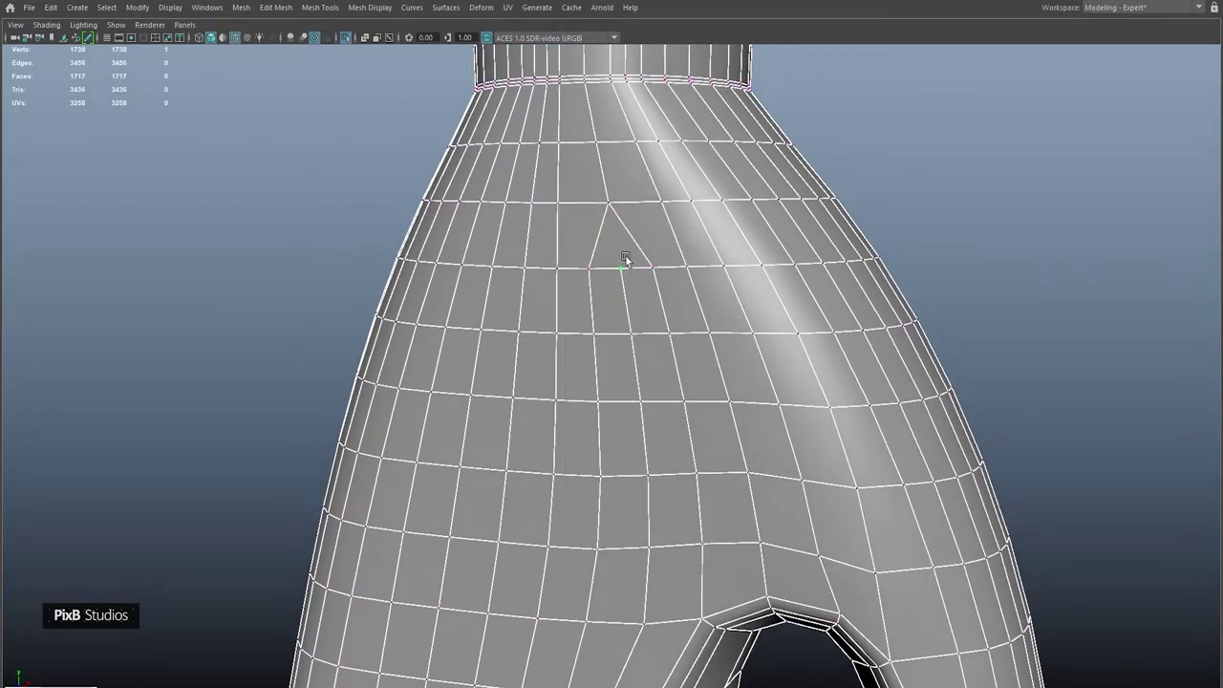
# - Collapse the edges beside the new diamond up through the neck and lower the vertex underneath to form a second diamond
pyautogui.keyDown('alt'); pyautogui.moveTo(568, 222); pyautogui.dragTo(592, 222); pyautogui.keyUp('alt')
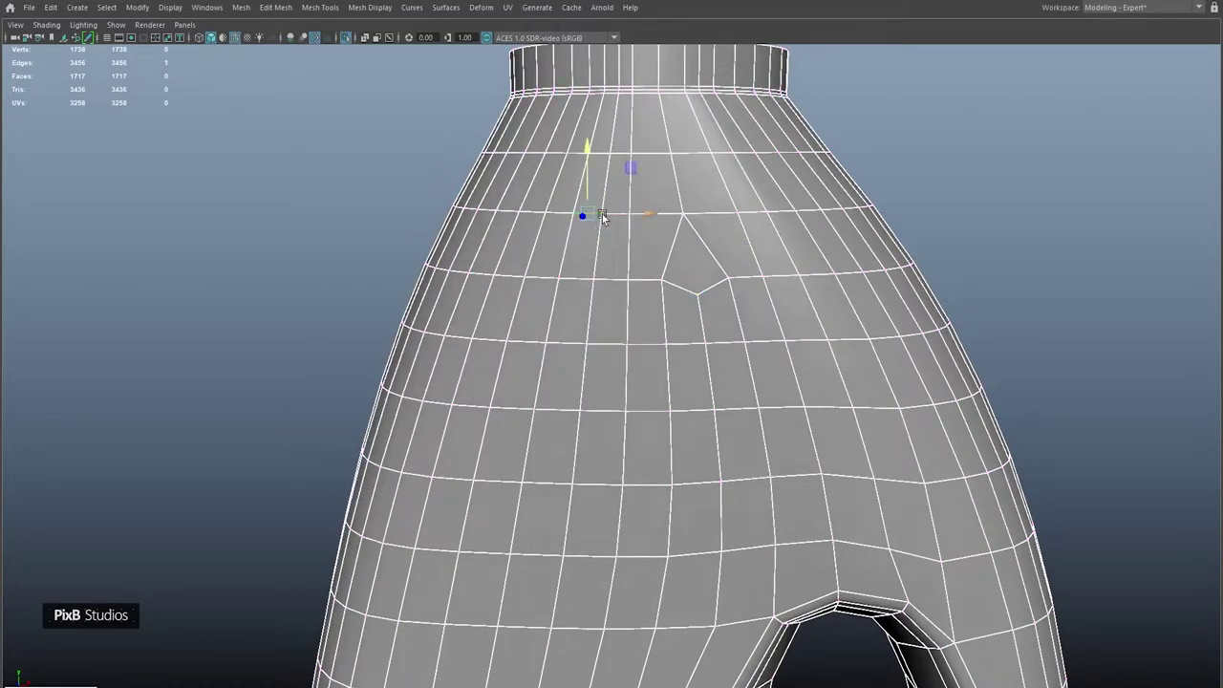
pyautogui.keyDown('shift'); pyautogui.moveTo(614, 218); pyautogui.dragTo(592, 274, button='right'); pyautogui.keyUp('shift')
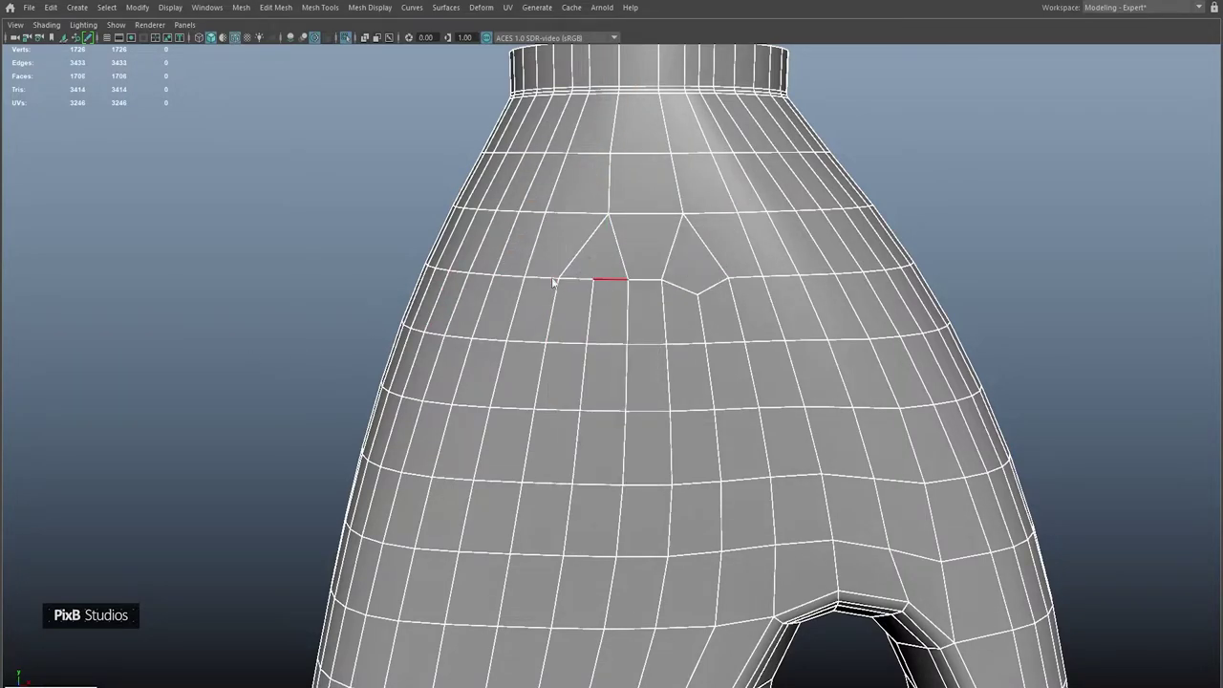
pyautogui.moveTo(592, 287); pyautogui.dragTo(592, 244)
pyautogui.press('F8')
pyautogui.scroll(6, 728, 237)
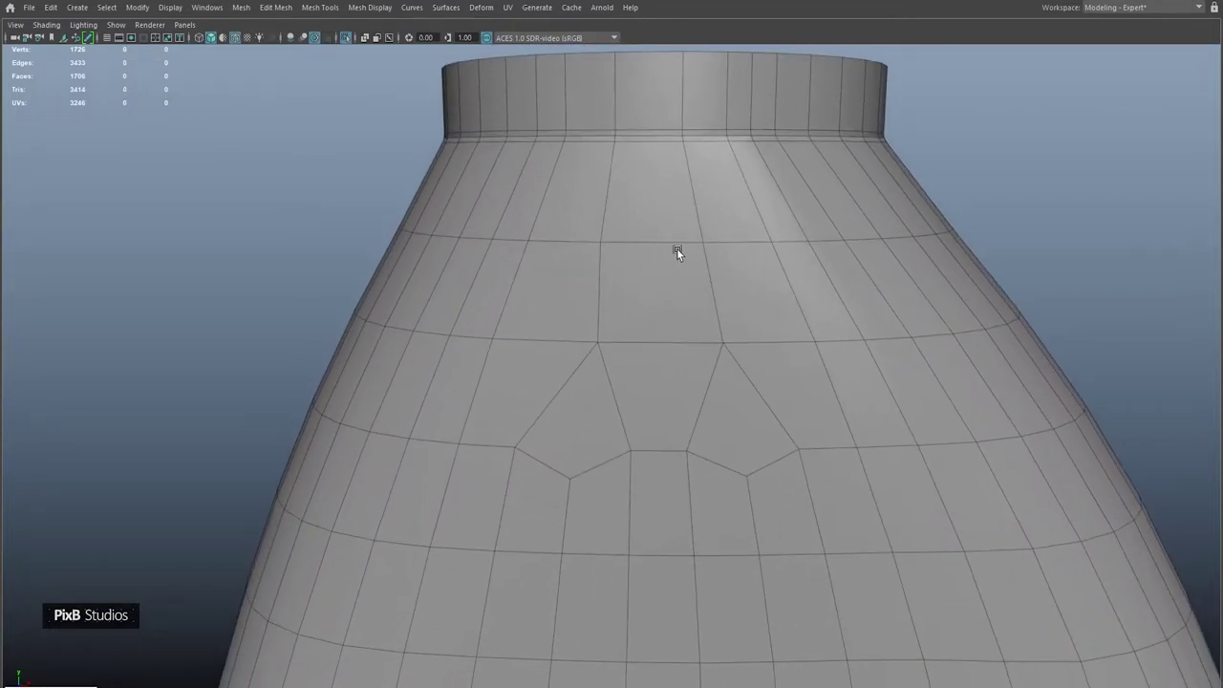
# - Nudge the upper-ring vertex above the second diamond sideways and preview the smoothed bottle
pyautogui.press('F9')
pyautogui.click(596, 245)
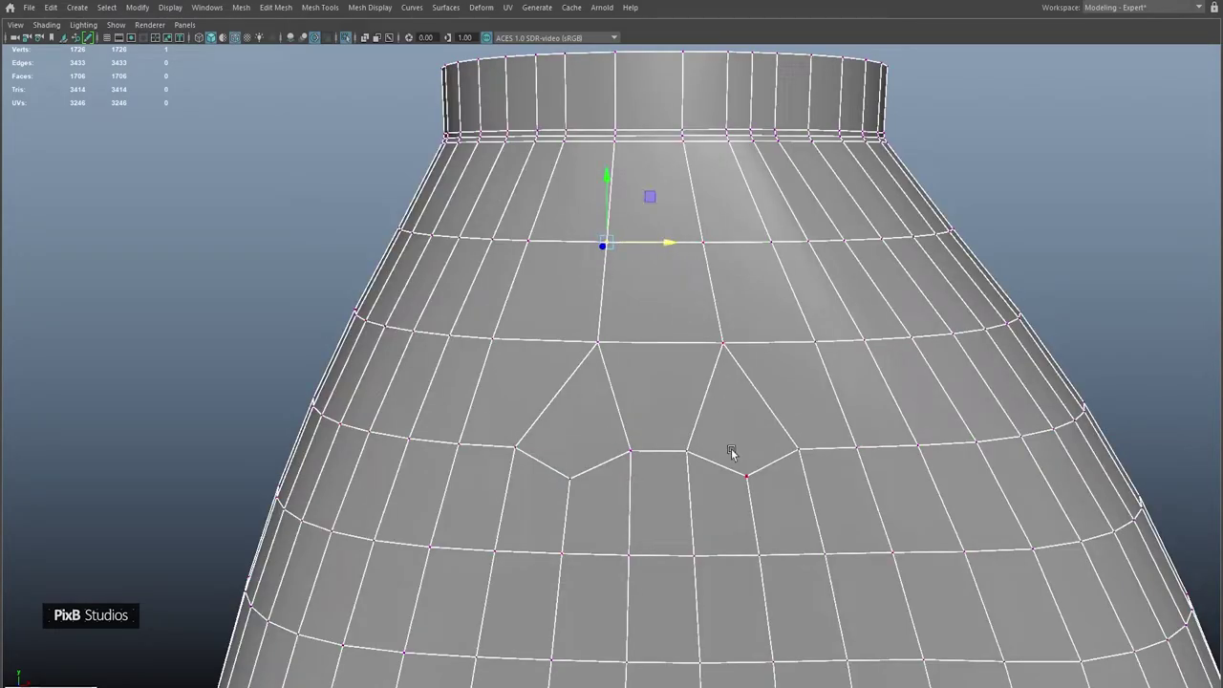
pyautogui.press('3')
pyautogui.scroll(-5, 731, 448)
pyautogui.keyDown('alt'); pyautogui.moveTo(687, 355); pyautogui.dragTo(580, 254); pyautogui.keyUp('alt')
pyautogui.click(880, 148)
pyautogui.scroll(5, 582, 253)
# - Delete one half of the bottle and mirror the reworked half across the seam
pyautogui.moveTo(587, 251); pyautogui.dragTo(587, 206, button='right')
pyautogui.keyDown('alt'); pyautogui.moveTo(764, 259); pyautogui.dragTo(491, 104); pyautogui.keyUp('alt')
pyautogui.keyDown('shift'); pyautogui.moveTo(457, 73); pyautogui.dragTo(506, 335, button='right'); pyautogui.keyUp('shift')
pyautogui.keyDown('alt'); pyautogui.moveTo(505, 335); pyautogui.dragTo(545, 213); pyautogui.keyUp('alt')
pyautogui.press('Delete')
pyautogui.click(525, 209)
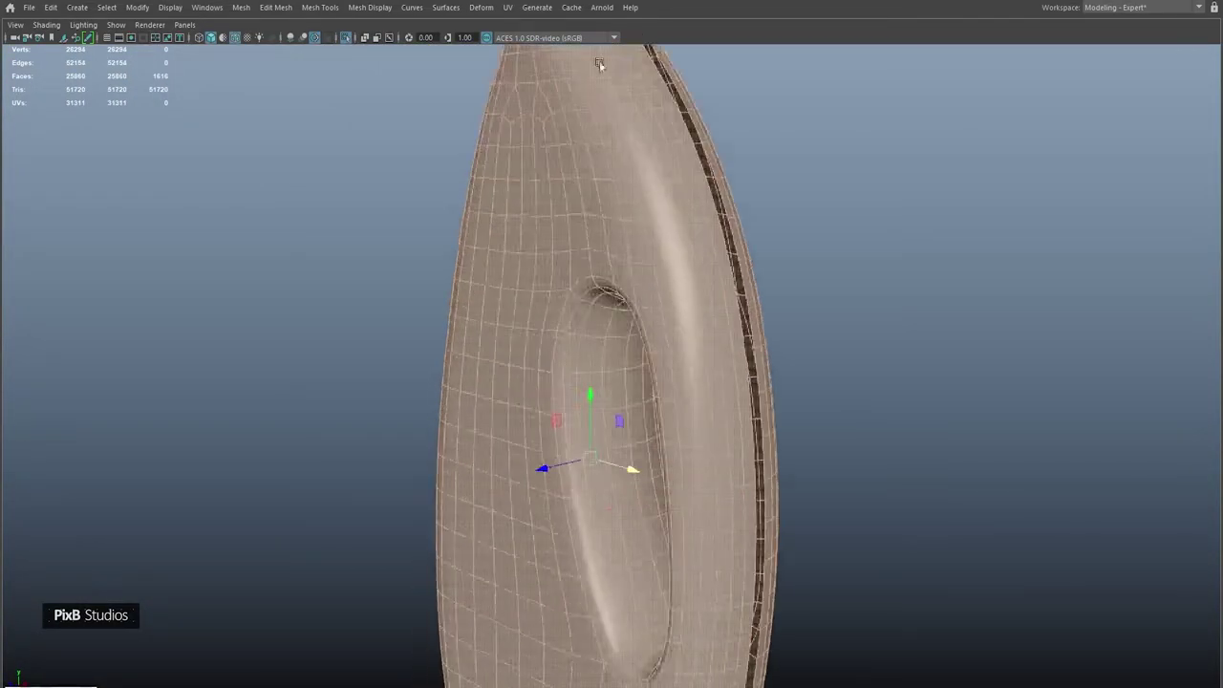
pyautogui.click(663, 467)
pyautogui.click(704, 414)
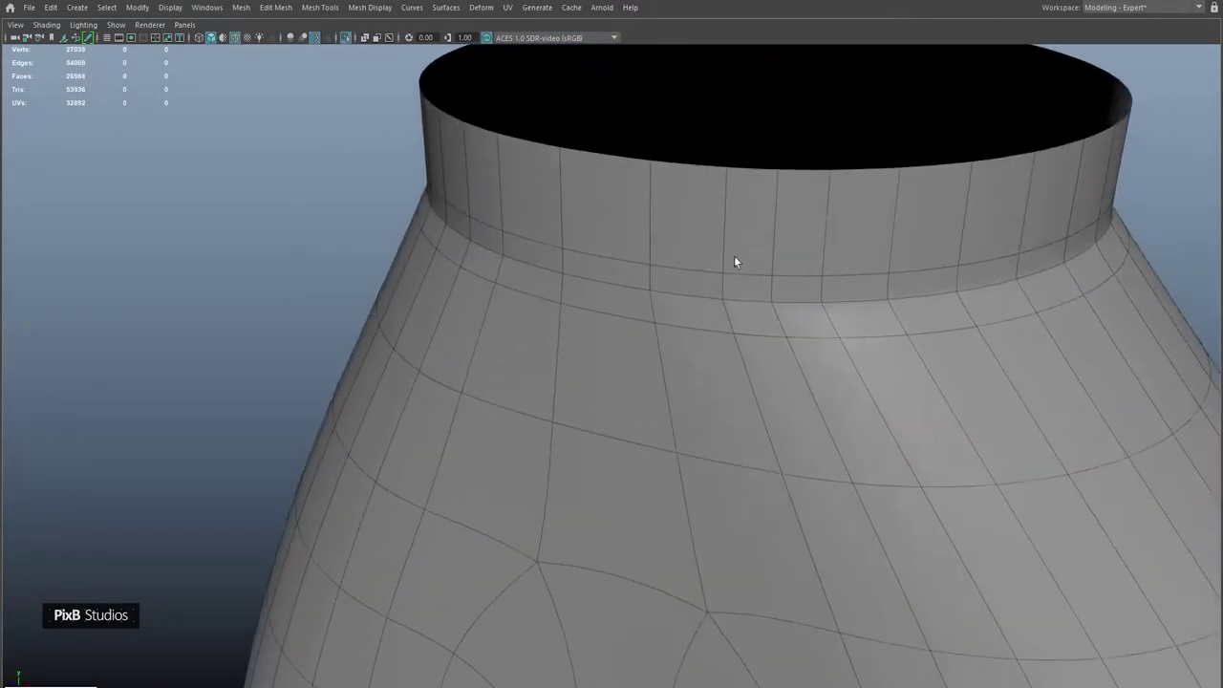
# - Even out the vertical neck edges using Edge Flow with object symmetry, undo the last two changes, and remove one loop at the neck's base
pyautogui.press('F10')
pyautogui.click(690, 221)
pyautogui.keyDown('alt'); pyautogui.moveTo(668, 199); pyautogui.dragTo(736, 203); pyautogui.keyUp('alt')
pyautogui.scroll(-5, 736, 202)
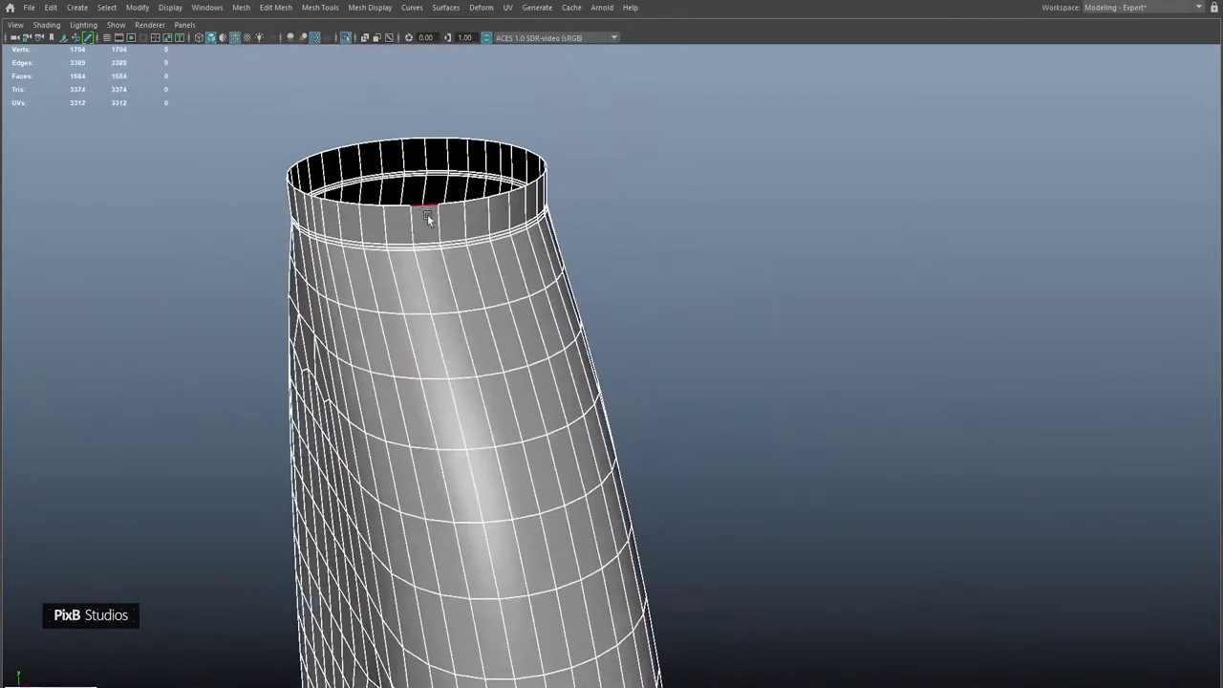
pyautogui.keyDown('alt'); pyautogui.moveTo(514, 272); pyautogui.dragTo(532, 226); pyautogui.keyUp('alt')
pyautogui.keyDown('shift'); pyautogui.moveTo(532, 226); pyautogui.dragTo(532, 101, button='right'); pyautogui.keyUp('shift')
pyautogui.click(435, 220)
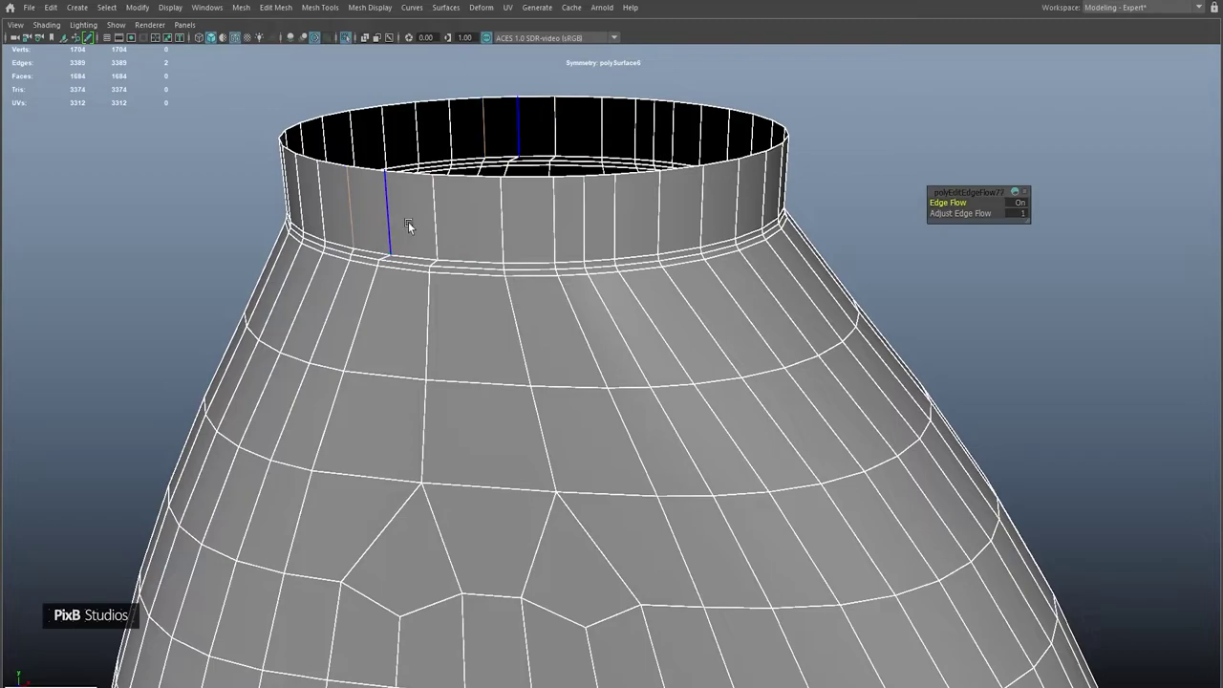
pyautogui.click(548, 221)
pyautogui.keyDown('alt'); pyautogui.moveTo(694, 210); pyautogui.dragTo(612, 219); pyautogui.keyUp('alt')
pyautogui.scroll(4, 583, 212)
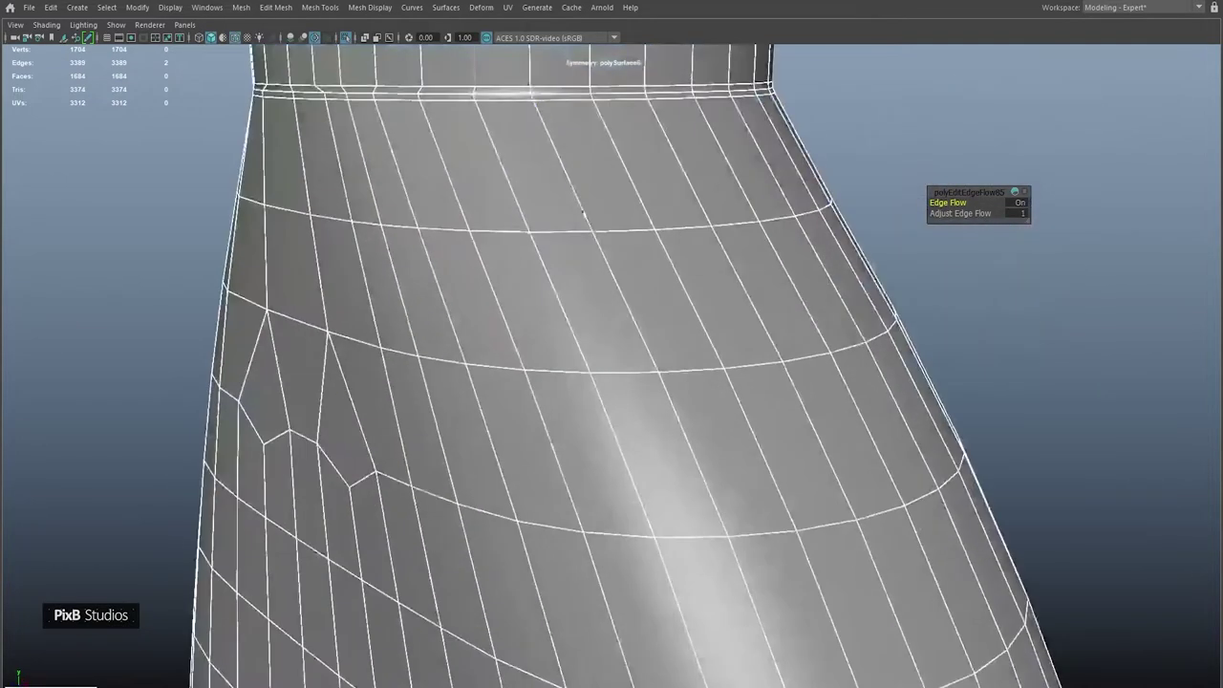
pyautogui.hotkey('ctrl', 'z')
pyautogui.hotkey('ctrl', 'z')
pyautogui.scroll(-4, 583, 287)
pyautogui.scroll(2, 532, 159)
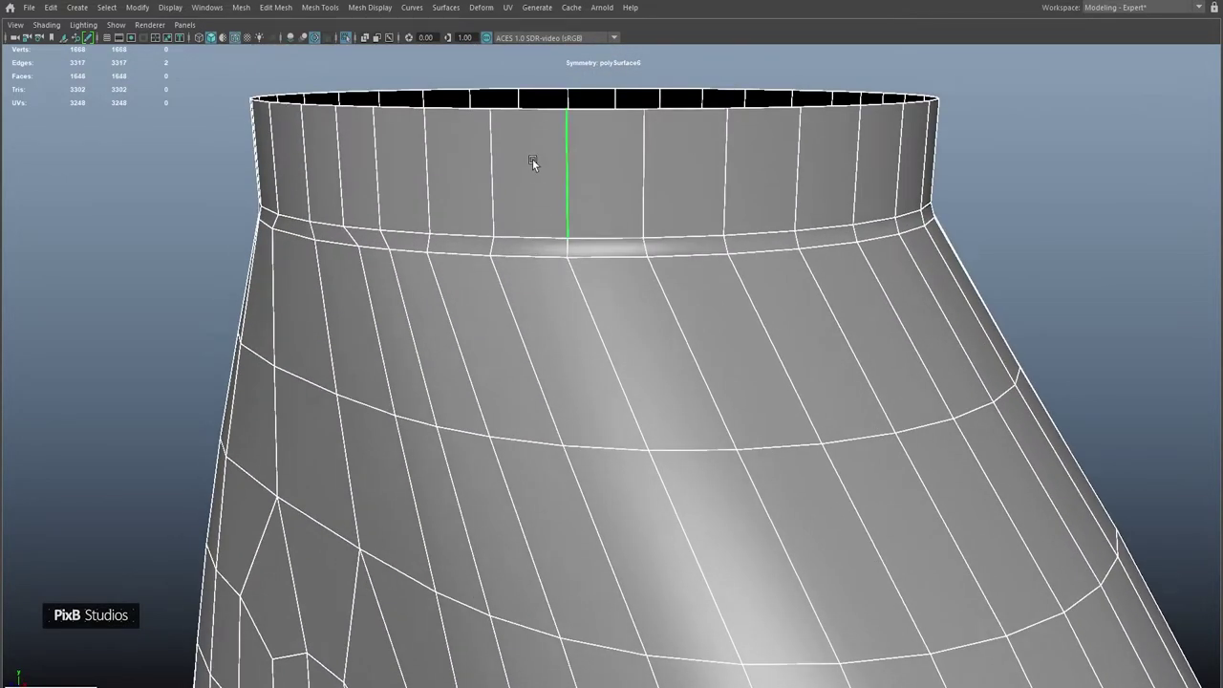
# - Circularize the edge loop at the neck's base, adjust its twist, and delete the neck faces above it
pyautogui.doubleClick(528, 232)
pyautogui.keyDown('shift'); pyautogui.moveTo(528, 232); pyautogui.dragTo(528, 319, button='right'); pyautogui.keyUp('shift')
pyautogui.keyDown('alt'); pyautogui.moveTo(528, 319); pyautogui.dragTo(601, 249); pyautogui.keyUp('alt')
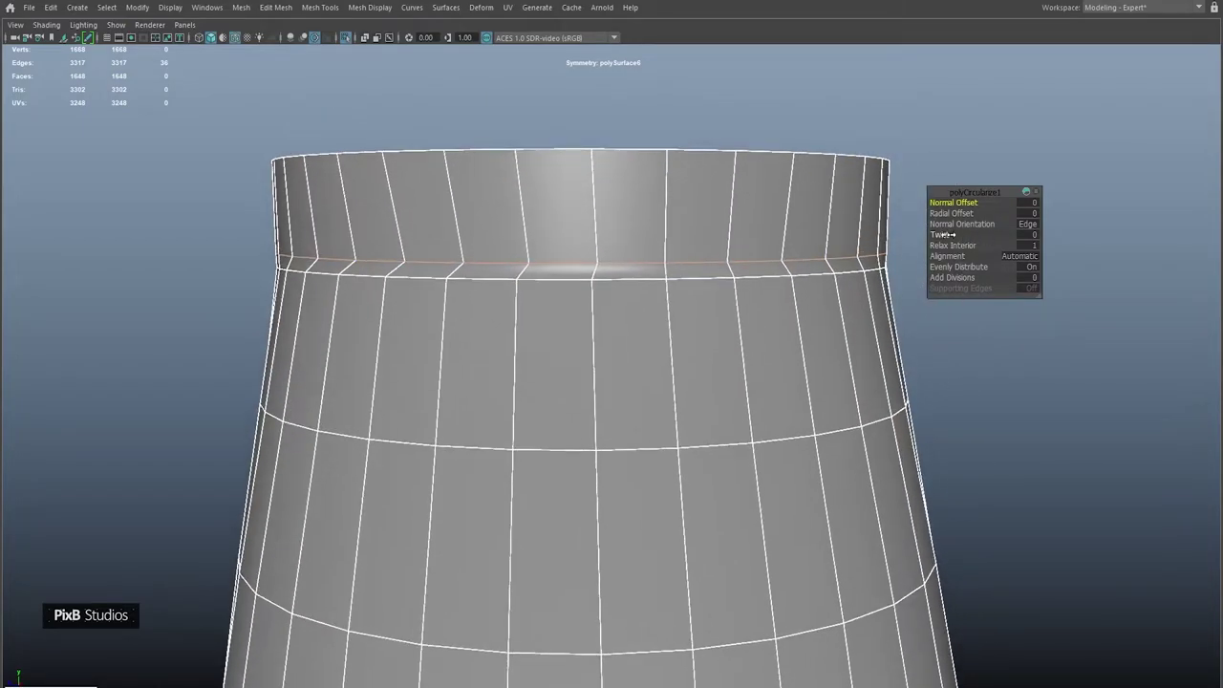
pyautogui.moveTo(951, 234); pyautogui.dragTo(643, 169)
pyautogui.doubleClick(636, 170)
pyautogui.press('Delete')
# - Shift the vertices on the loop just below the open rim symmetrically to even out their spacing
pyautogui.keyDown('shift'); pyautogui.moveTo(636, 169); pyautogui.dragTo(643, 535, button='right'); pyautogui.keyUp('shift')
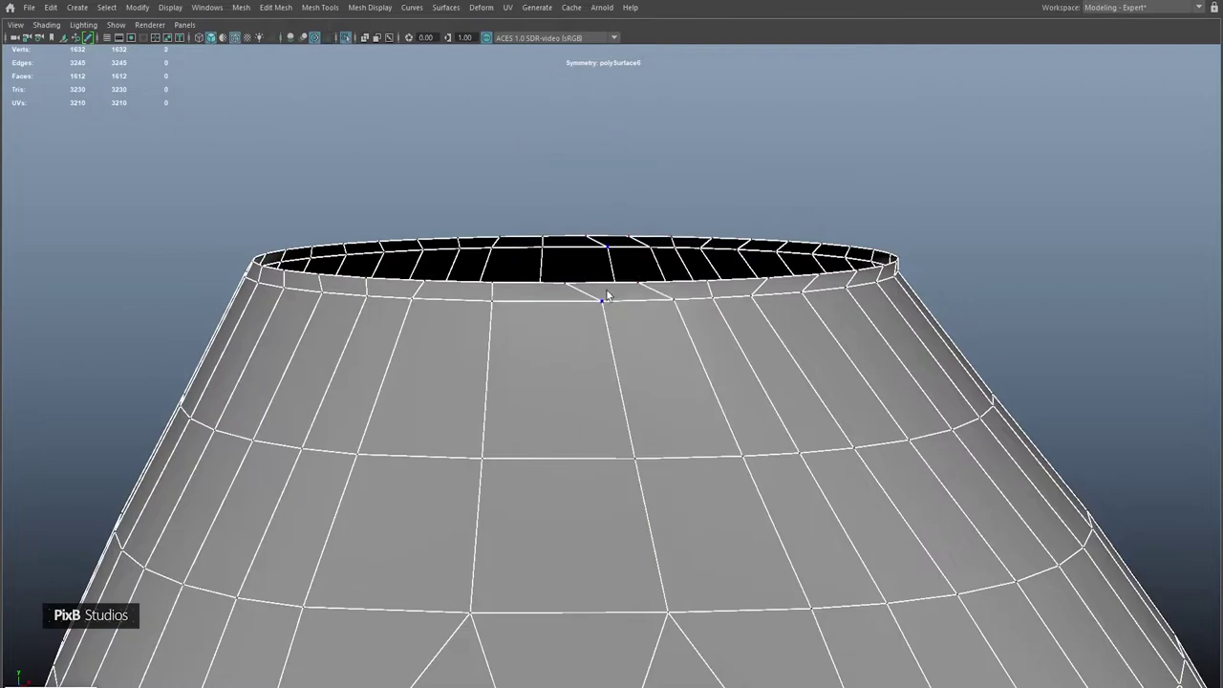
pyautogui.keyDown('alt'); pyautogui.moveTo(650, 300); pyautogui.dragTo(652, 262); pyautogui.keyUp('alt')
pyautogui.keyDown('alt'); pyautogui.moveTo(673, 394); pyautogui.dragTo(622, 267); pyautogui.keyUp('alt')
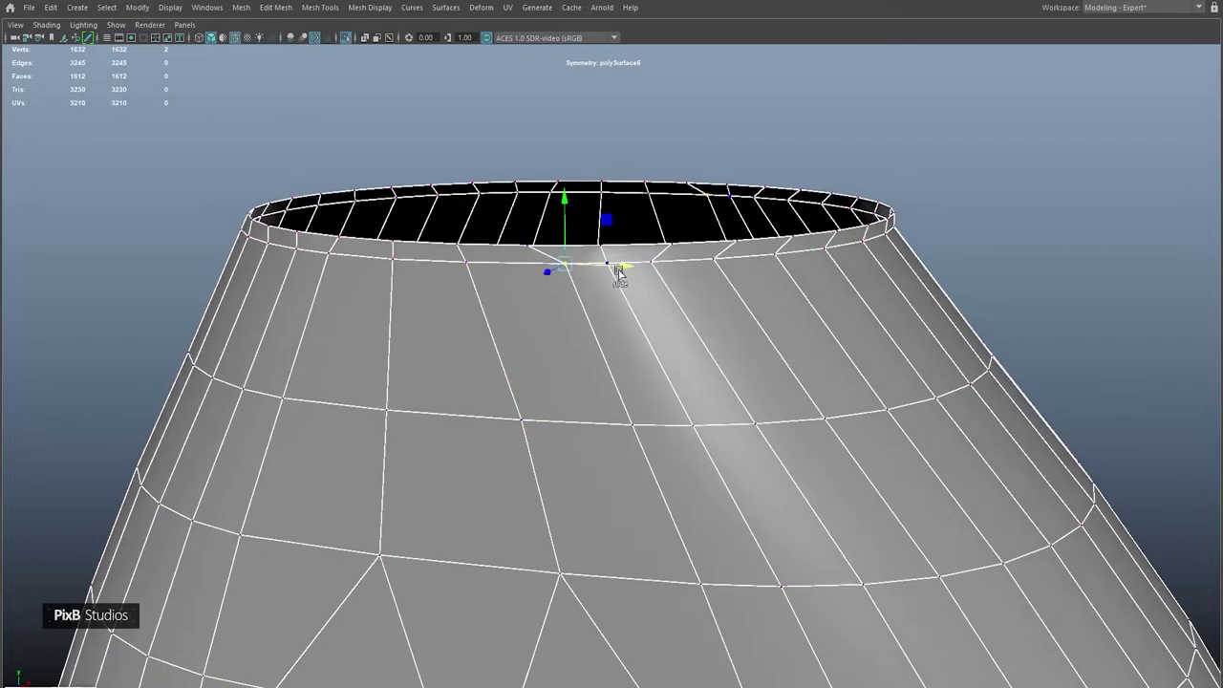
pyautogui.keyDown('alt'); pyautogui.moveTo(731, 385); pyautogui.dragTo(616, 292); pyautogui.keyUp('alt')
pyautogui.click(622, 347)
pyautogui.click(577, 335)
pyautogui.moveTo(556, 234); pyautogui.dragTo(536, 191)
# - Extrude the open rim loop, scale it to fit, and extrude it upward to rebuild the bottle's neck
pyautogui.keyDown('shift'); pyautogui.moveTo(644, 101); pyautogui.dragTo(672, 116, button='right'); pyautogui.keyUp('shift')
pyautogui.keyDown('alt'); pyautogui.moveTo(688, 159); pyautogui.dragTo(659, 247); pyautogui.keyUp('alt')
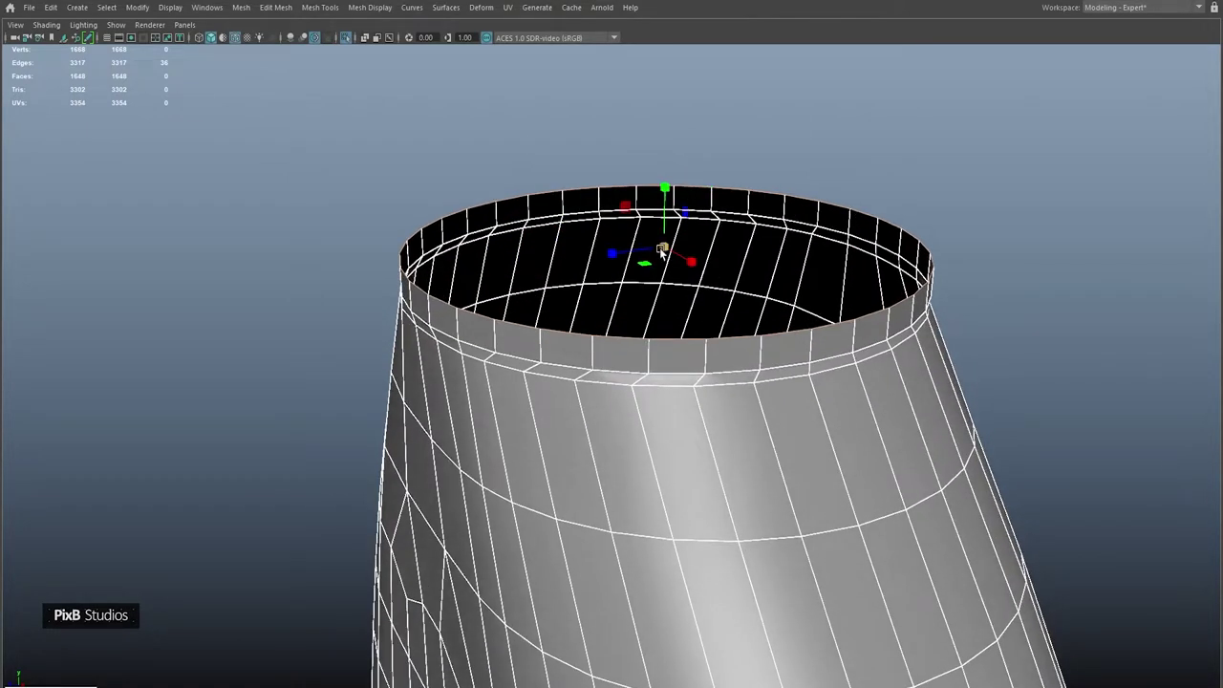
pyautogui.moveTo(660, 188); pyautogui.dragTo(639, 91)
pyautogui.moveTo(674, 172); pyautogui.dragTo(655, 463, button='right')
pyautogui.doubleClick(611, 235)
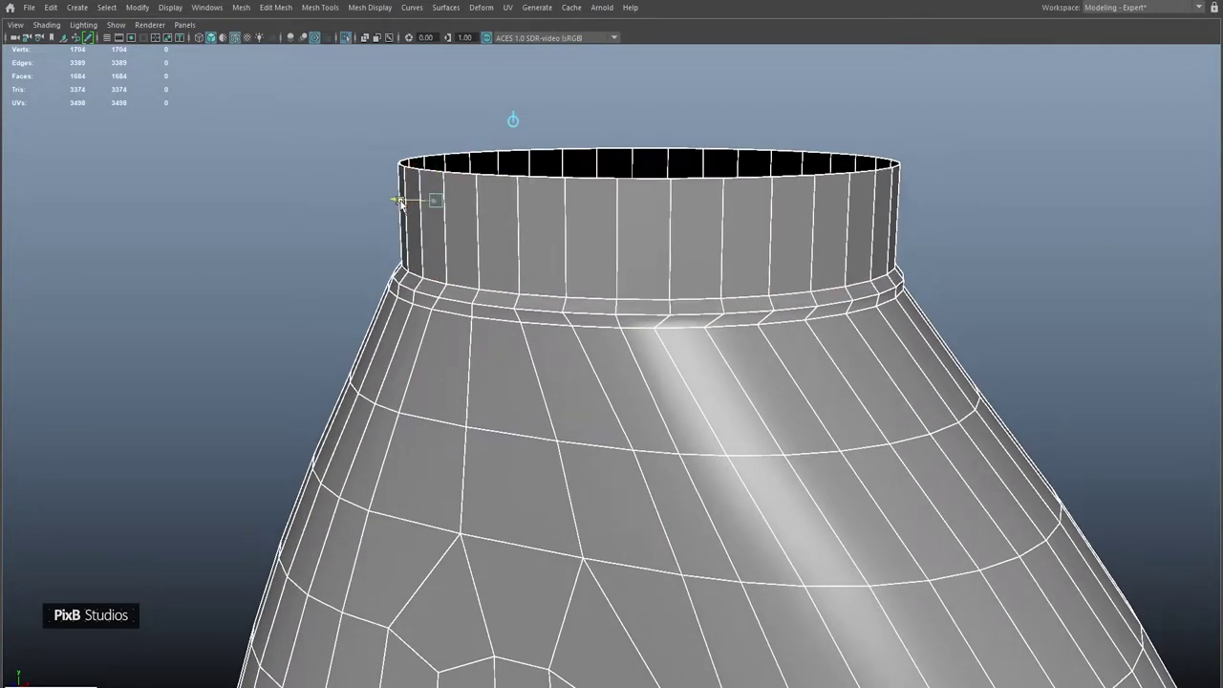
pyautogui.click(401, 200)
pyautogui.press('f')
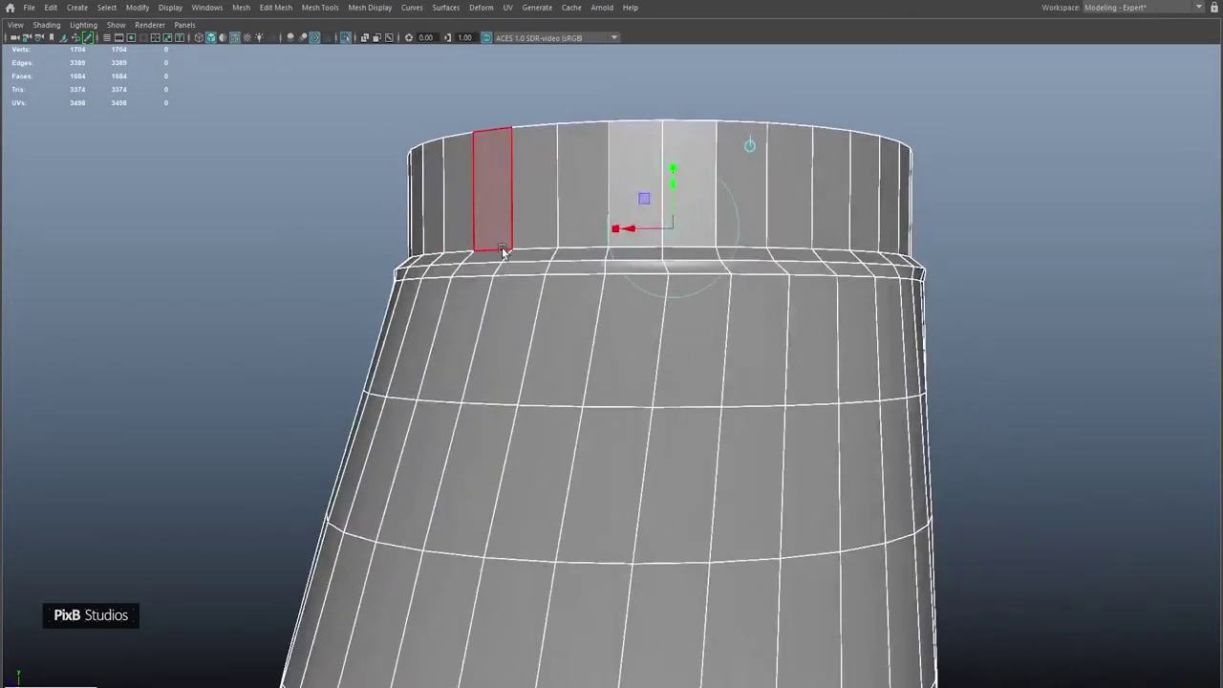
# - Insert two closely spaced edge loops around the middle of the rebuilt neck
pyautogui.doubleClick(565, 255)
pyautogui.keyDown('shift'); pyautogui.moveTo(592, 229); pyautogui.dragTo(569, 361, button='right'); pyautogui.keyUp('shift')
pyautogui.moveTo(570, 361)
pyautogui.keyDown('alt'); pyautogui.mouseDown()
pyautogui.moveTo(564, 281)
pyautogui.moveTo(633, 281)
pyautogui.moveTo(616, 223)
pyautogui.mouseUp(); pyautogui.keyUp('alt')
pyautogui.keyDown('shift'); pyautogui.moveTo(616, 224); pyautogui.dragTo(617, 220, button='right'); pyautogui.keyUp('shift')
pyautogui.keyDown('ctrl'); pyautogui.click(621, 272); pyautogui.keyUp('ctrl')
pyautogui.keyDown('ctrl'); pyautogui.click(621, 246); pyautogui.keyUp('ctrl')
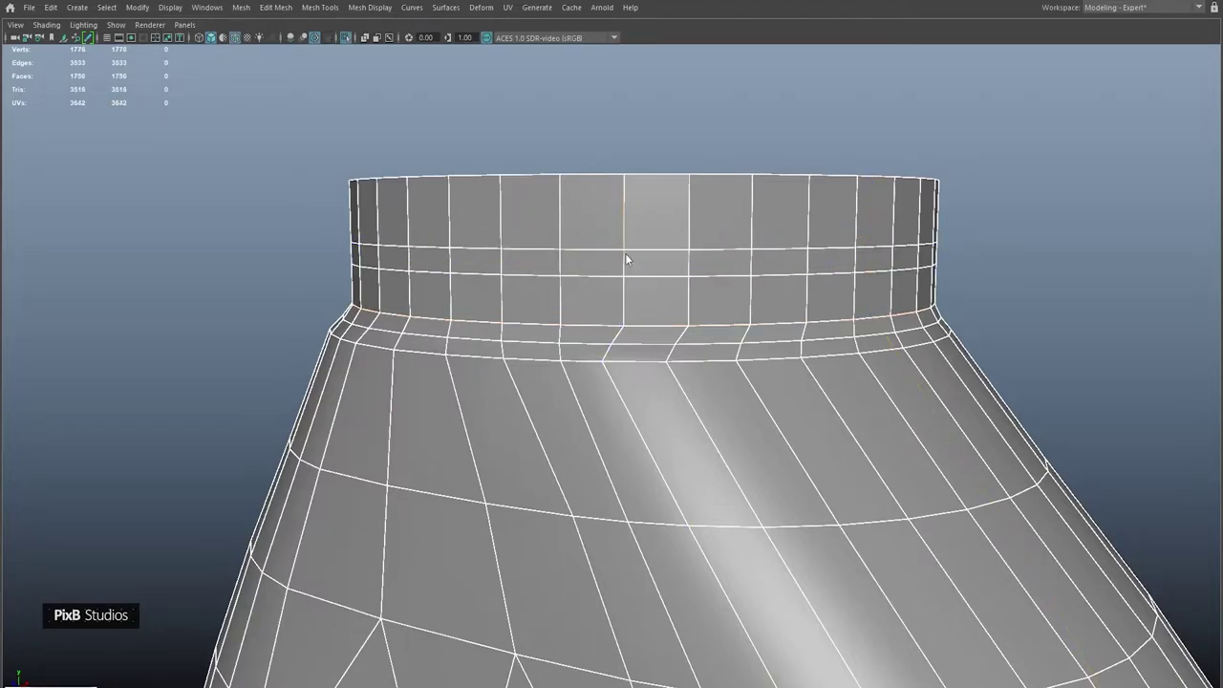
# - Extrude the face band between the two neck loops with a thickness of 0.056 and an offset of 0.009
pyautogui.press('F11')
pyautogui.doubleClick(533, 261)
pyautogui.hotkey('ctrl', 'e')
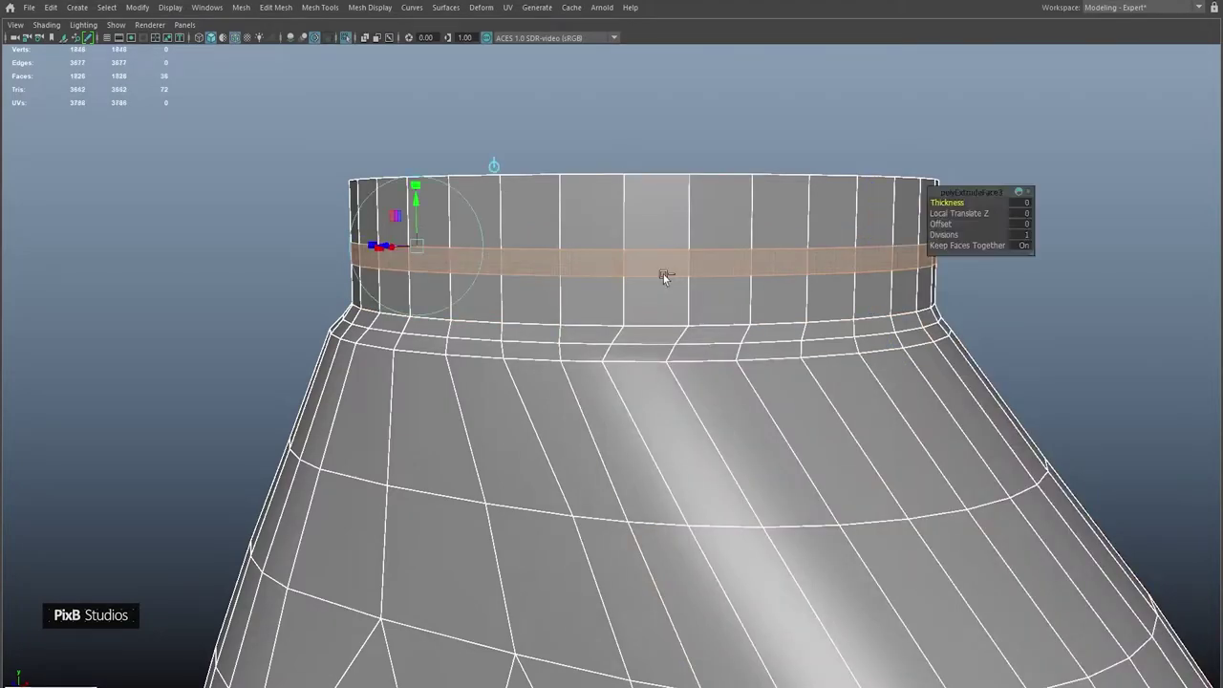
pyautogui.moveTo(954, 201)
pyautogui.mouseDown()
pyautogui.moveTo(977, 204)
pyautogui.moveTo(952, 223)
pyautogui.mouseUp()
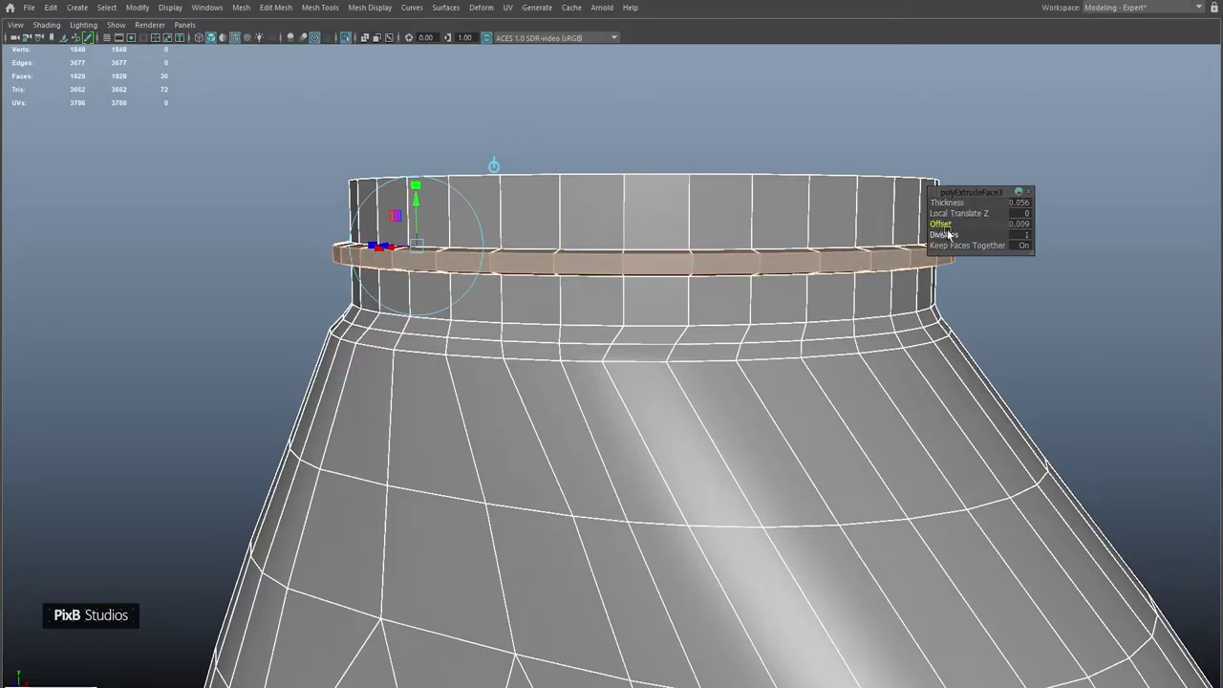
pyautogui.scroll(3, 707, 287)
pyautogui.keyDown('alt'); pyautogui.moveTo(729, 325); pyautogui.dragTo(723, 240); pyautogui.keyUp('alt')
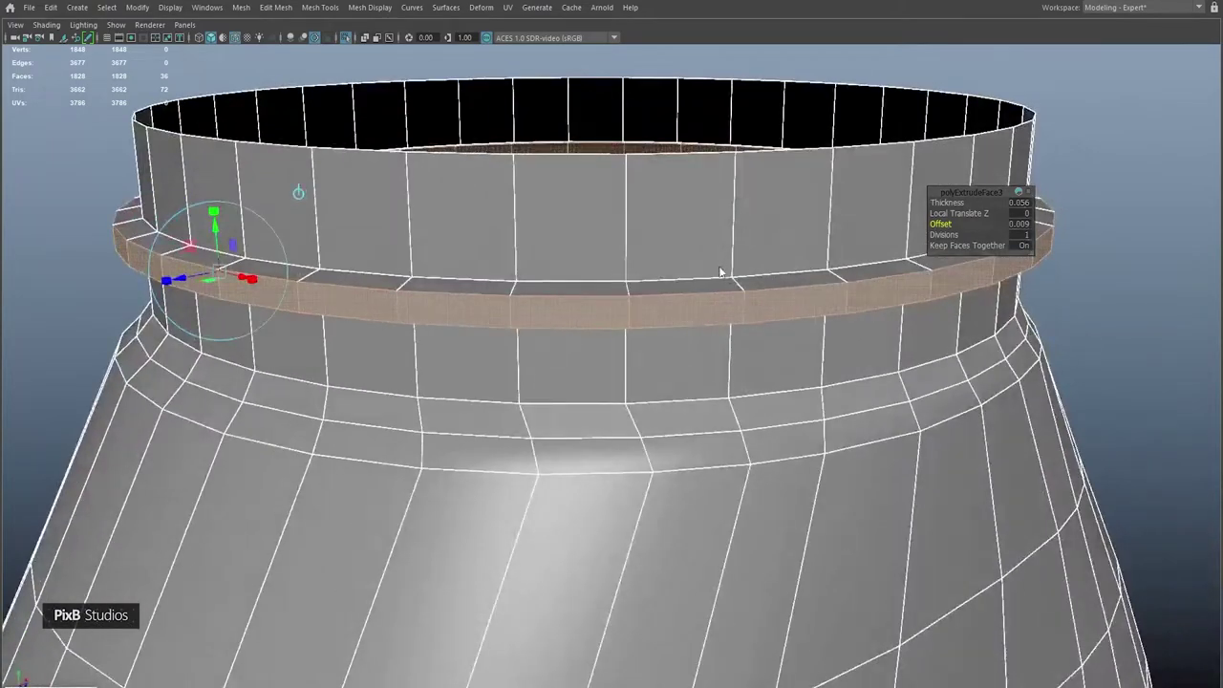
# - Bevel the two edge loops where the raised ring meets the neck, adjusting the bevel's settings
pyautogui.press('F10')
pyautogui.press('3')
pyautogui.press('1')
pyautogui.doubleClick(657, 175)
pyautogui.keyDown('shift'); pyautogui.doubleClick(655, 244); pyautogui.keyUp('shift')
pyautogui.press('w')
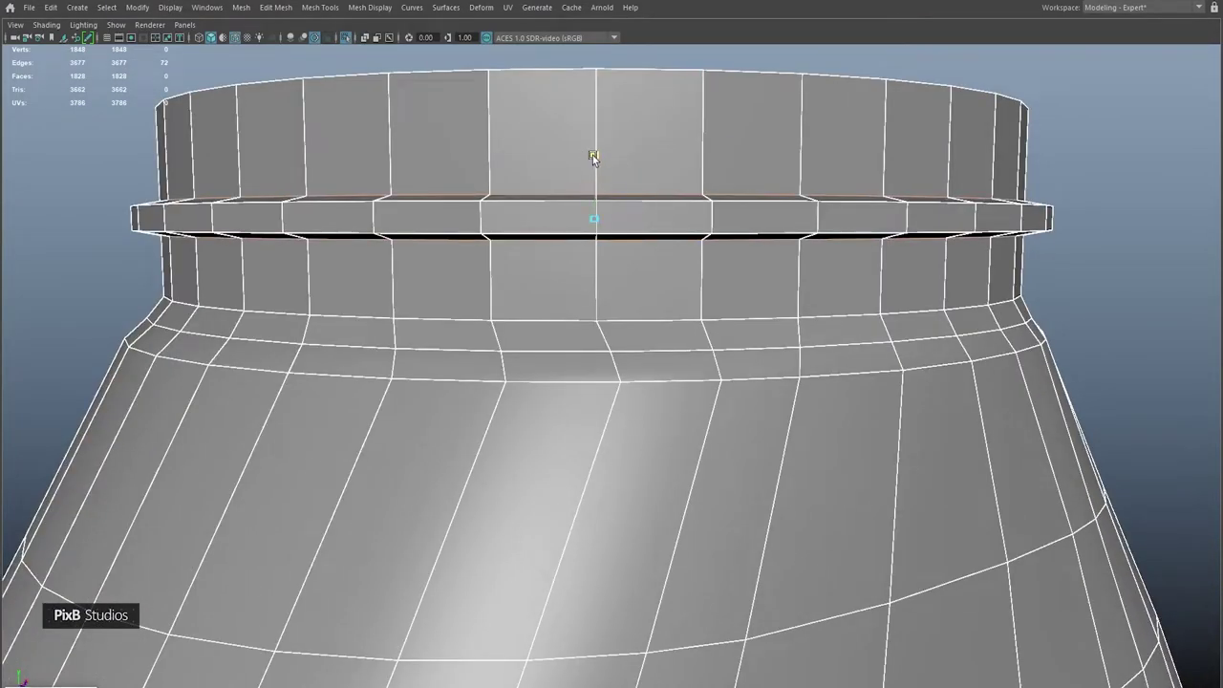
pyautogui.hotkey('ctrl', 'b')
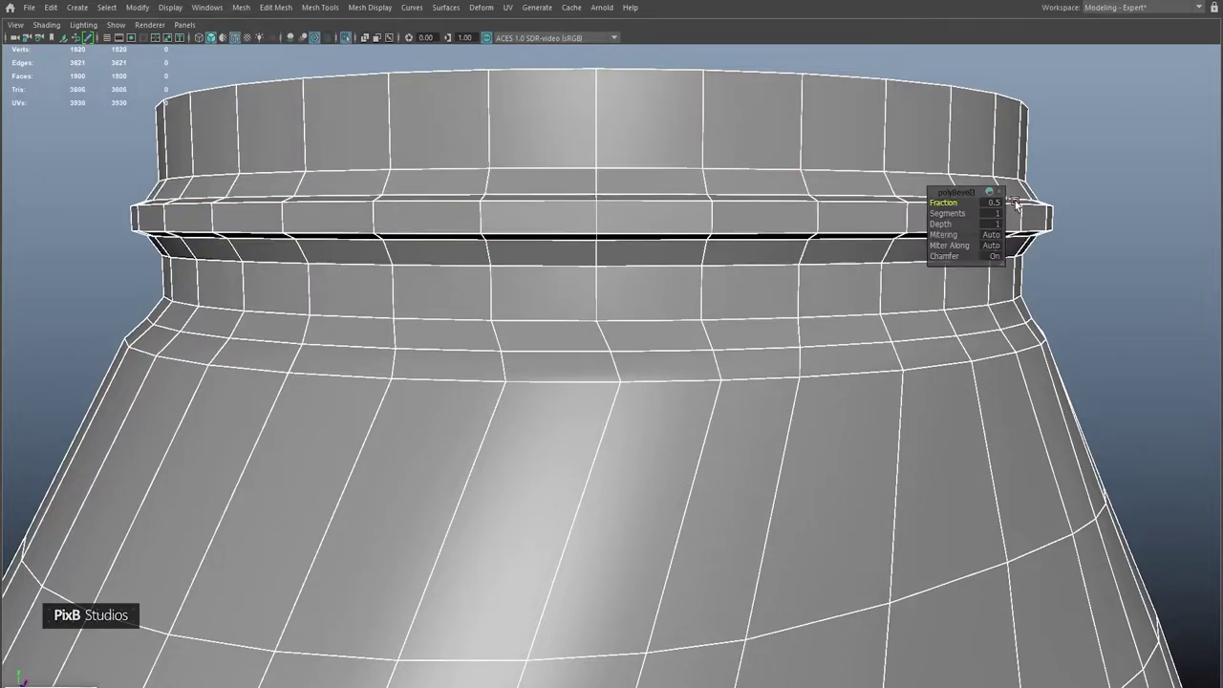
pyautogui.moveTo(939, 211); pyautogui.dragTo(950, 211)
# - Insert a supporting edge loop around the raised neck ring and preview the smoothed bottle top
pyautogui.keyDown('alt'); pyautogui.moveTo(726, 253); pyautogui.dragTo(679, 266); pyautogui.keyUp('alt')
pyautogui.keyDown('ctrl'); pyautogui.click(451, 320); pyautogui.keyUp('ctrl')
pyautogui.press('3')
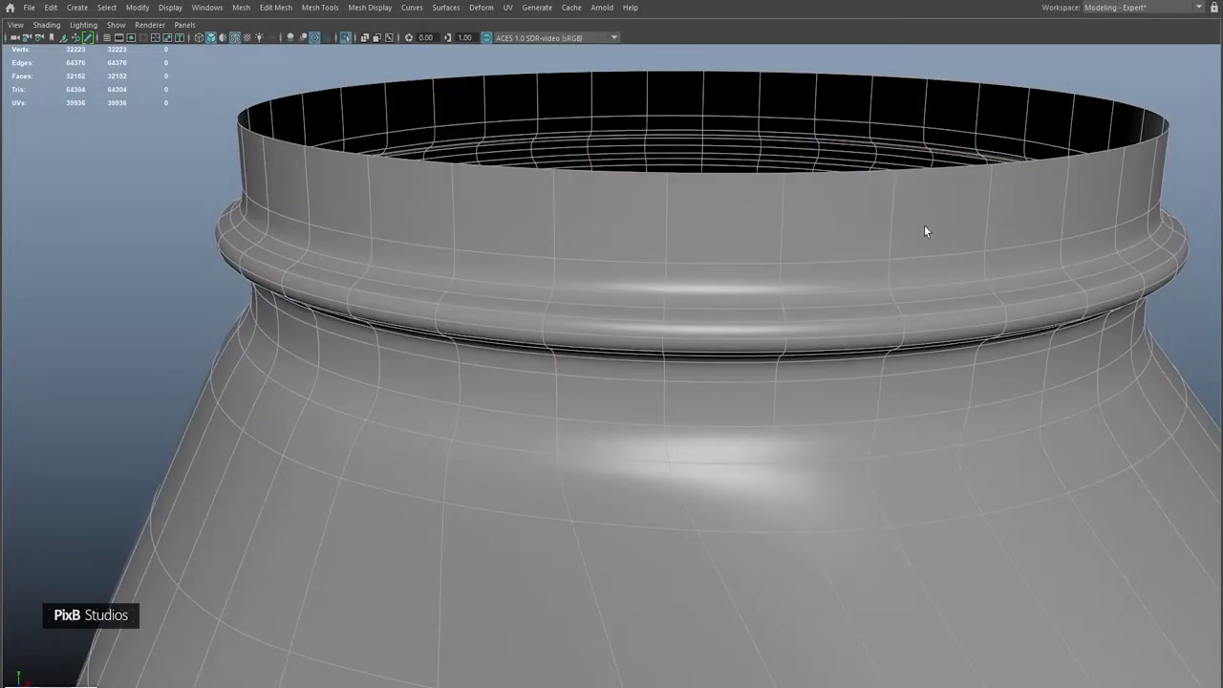
pyautogui.scroll(-3, 923, 224)
pyautogui.click(1042, 188)
pyautogui.scroll(-5, 765, 301)
pyautogui.keyDown('alt'); pyautogui.moveTo(659, 225); pyautogui.dragTo(615, 299); pyautogui.keyUp('alt')
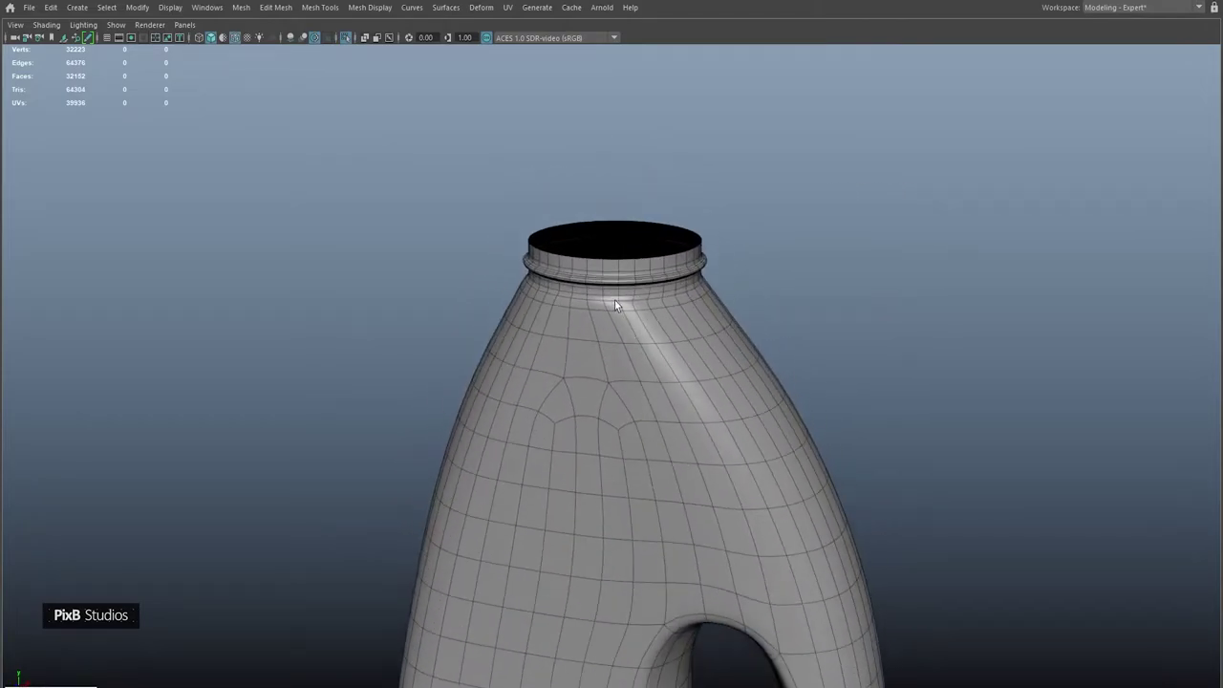
# - Insert a supporting edge loop around the shoulder just below the neck's base with Edge Flow enabled
pyautogui.keyDown('alt'); pyautogui.moveTo(619, 299); pyautogui.dragTo(593, 284, button='right'); pyautogui.keyUp('alt')
pyautogui.press('1')
pyautogui.keyDown('ctrl'); pyautogui.rightClick(588, 271); pyautogui.keyUp('ctrl')
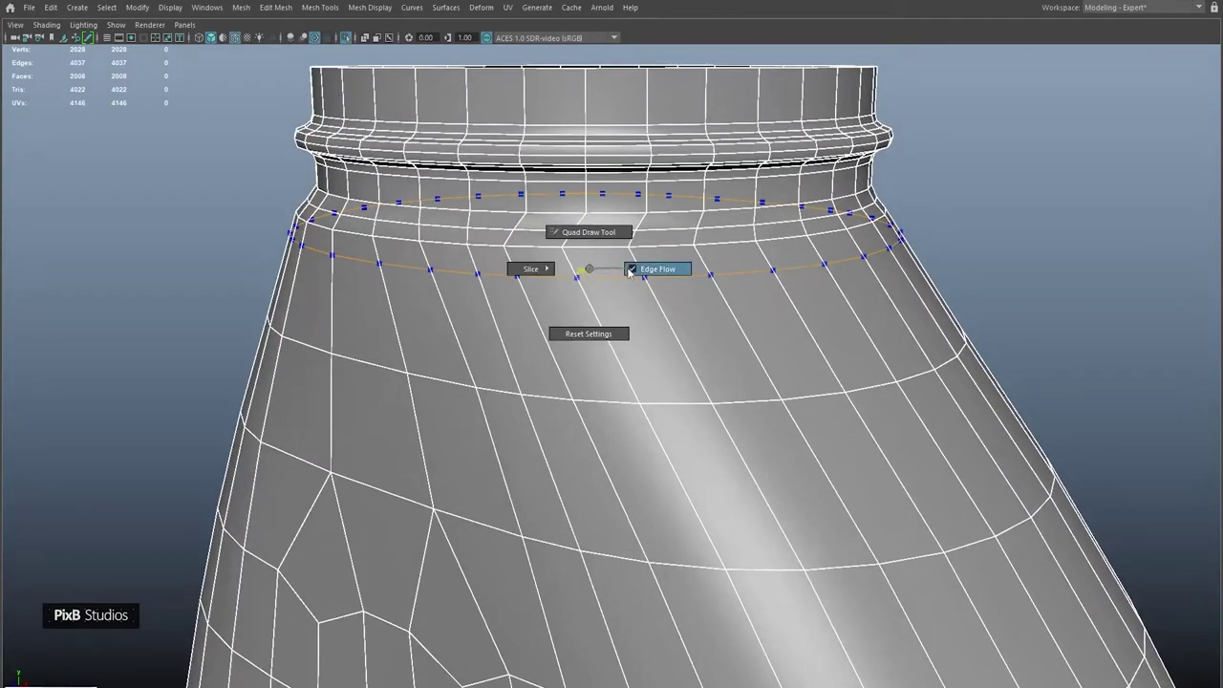
pyautogui.click(630, 271)
pyautogui.keyDown('ctrl'); pyautogui.click(589, 265); pyautogui.keyUp('ctrl')
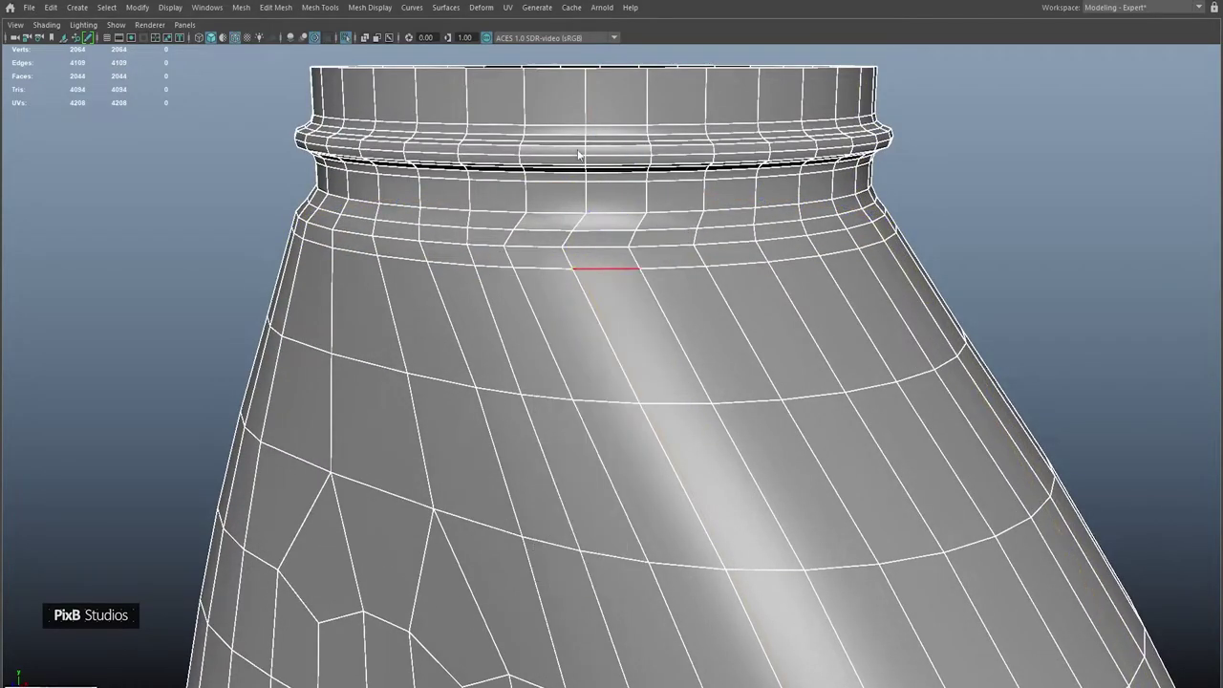
# - Apply Edge Flow to the shoulder loop directly above the newly inserted one
pyautogui.doubleClick(585, 246)
pyautogui.keyDown('shift'); pyautogui.rightClick(598, 212); pyautogui.keyUp('shift')
pyautogui.moveTo(597, 339); pyautogui.dragTo(594, 343, button='right')
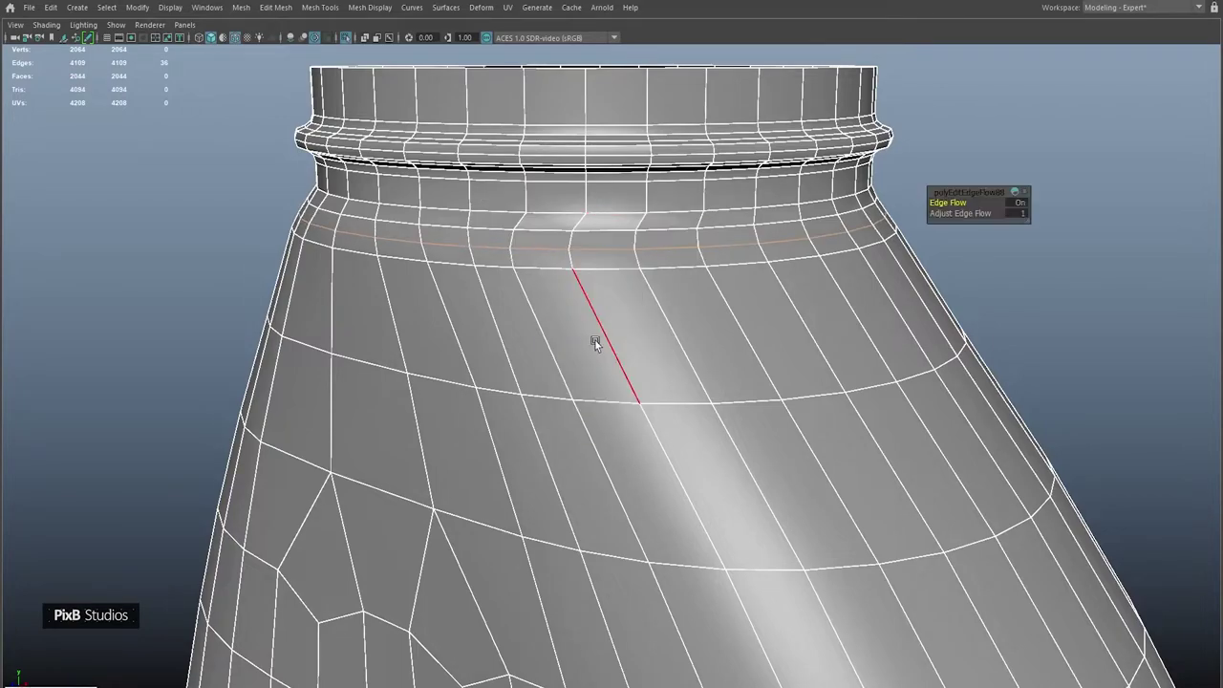
pyautogui.hotkey('ctrl', 'z')
pyautogui.press('g')
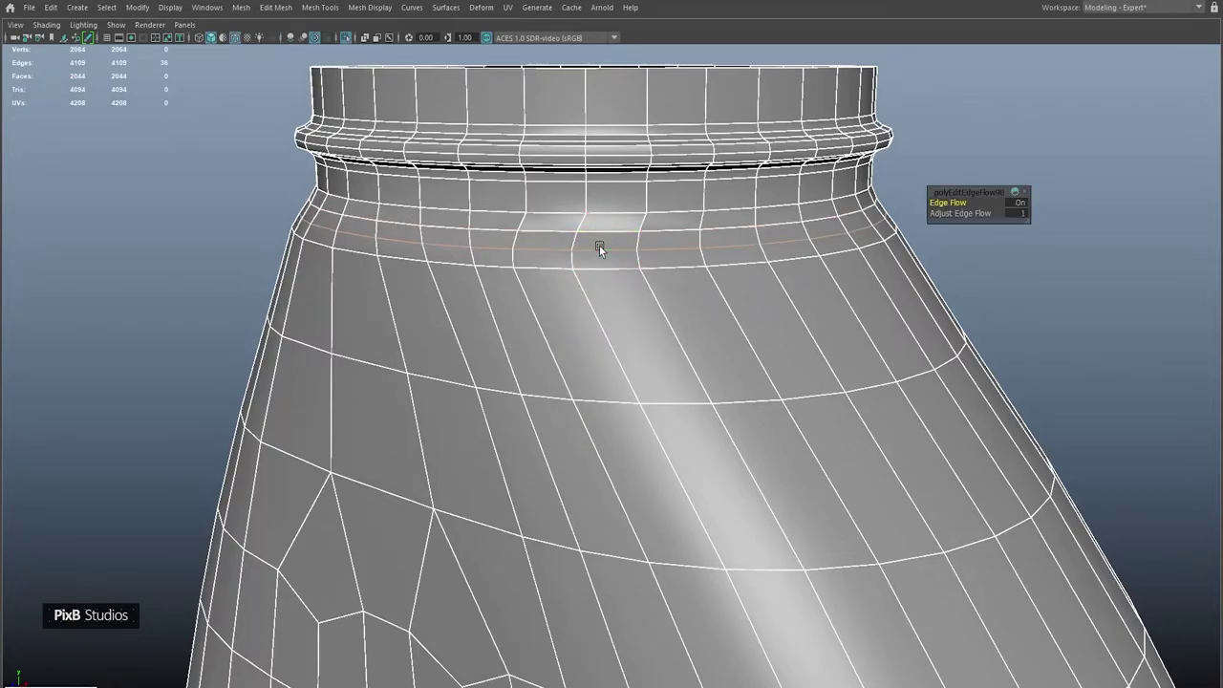
# - Preview the smoothed bottle and examine the shoulder topology and highlights between the neck and handle hole
pyautogui.press('3')
pyautogui.scroll(-5, 920, 144)
pyautogui.keyDown('alt'); pyautogui.moveTo(920, 145); pyautogui.dragTo(696, 312); pyautogui.keyUp('alt')
pyautogui.keyDown('alt'); pyautogui.moveTo(696, 359); pyautogui.dragTo(690, 319); pyautogui.keyUp('alt')
pyautogui.keyDown('alt'); pyautogui.moveTo(690, 319); pyautogui.dragTo(673, 237, button='middle'); pyautogui.keyUp('alt')
pyautogui.scroll(5, 673, 237)
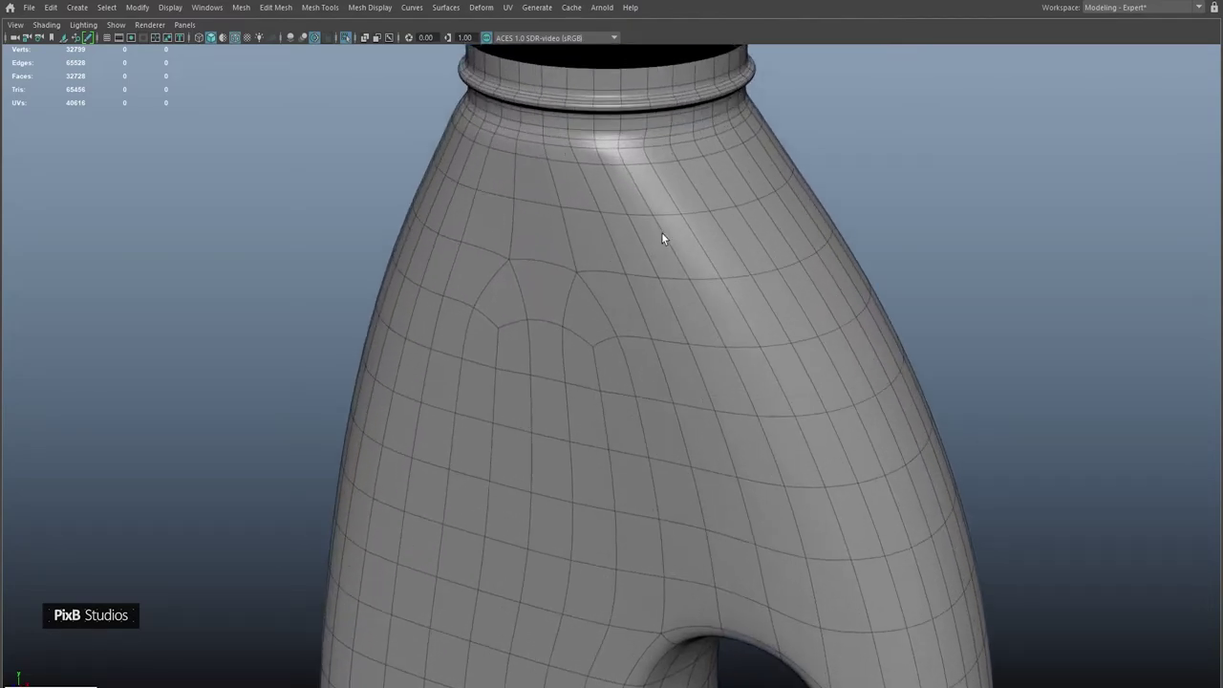
pyautogui.click(646, 292)
pyautogui.scroll(3, 647, 292)
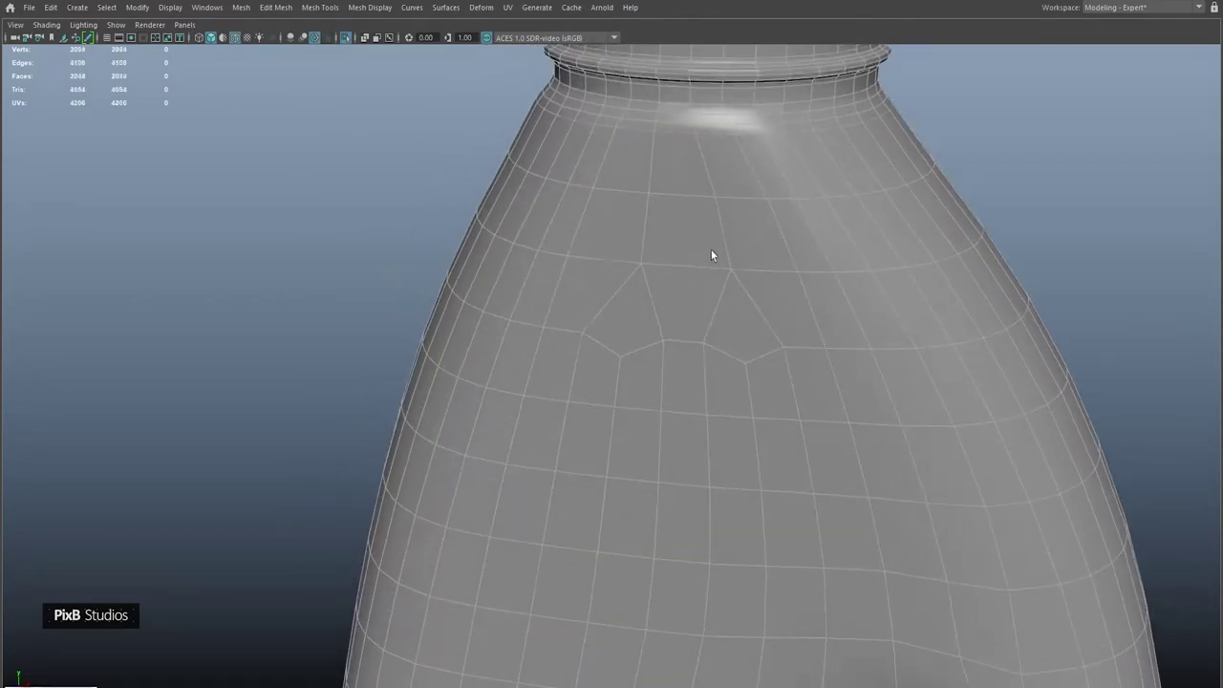
pyautogui.scroll(-4, 711, 250)
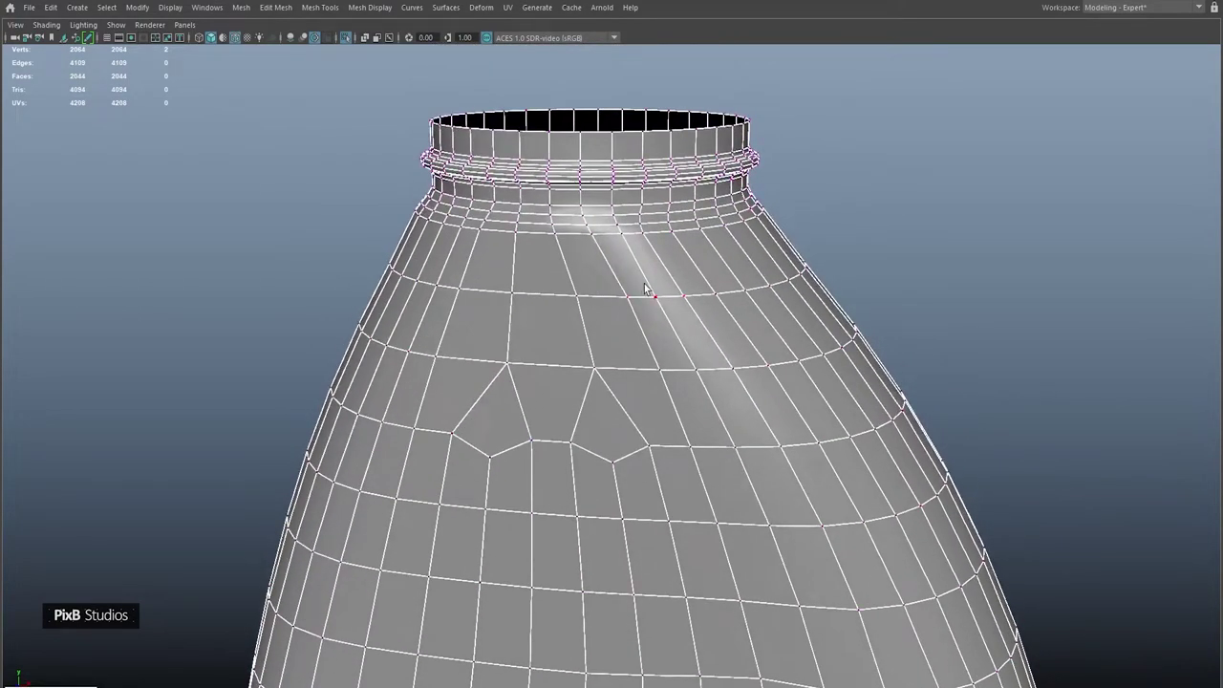
# - Slide the shoulder vertices just below the neck sideways along their rows to smooth the right-hand edge columns, with symmetry kept on
pyautogui.moveTo(644, 284); pyautogui.dragTo(656, 195, button='right')
pyautogui.keyDown('shift'); pyautogui.moveTo(677, 291); pyautogui.dragTo(625, 248, button='right'); pyautogui.keyUp('shift')
pyautogui.click(667, 299)
pyautogui.scroll(4, 669, 306)
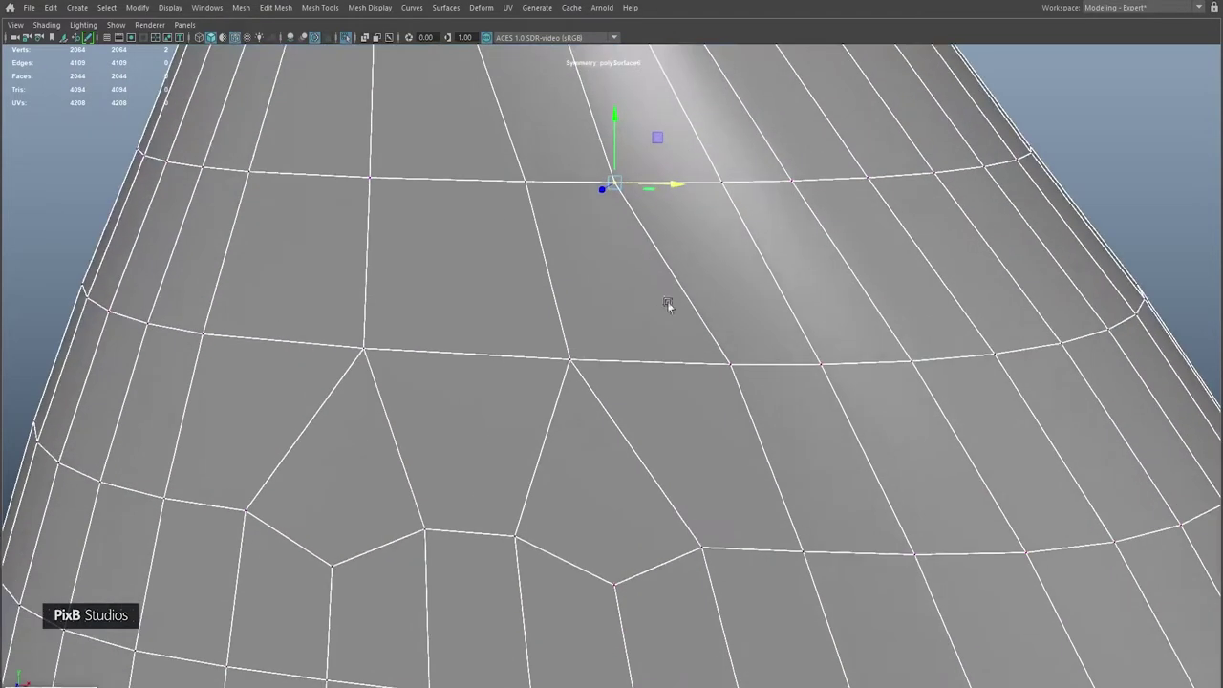
pyautogui.scroll(-3, 637, 303)
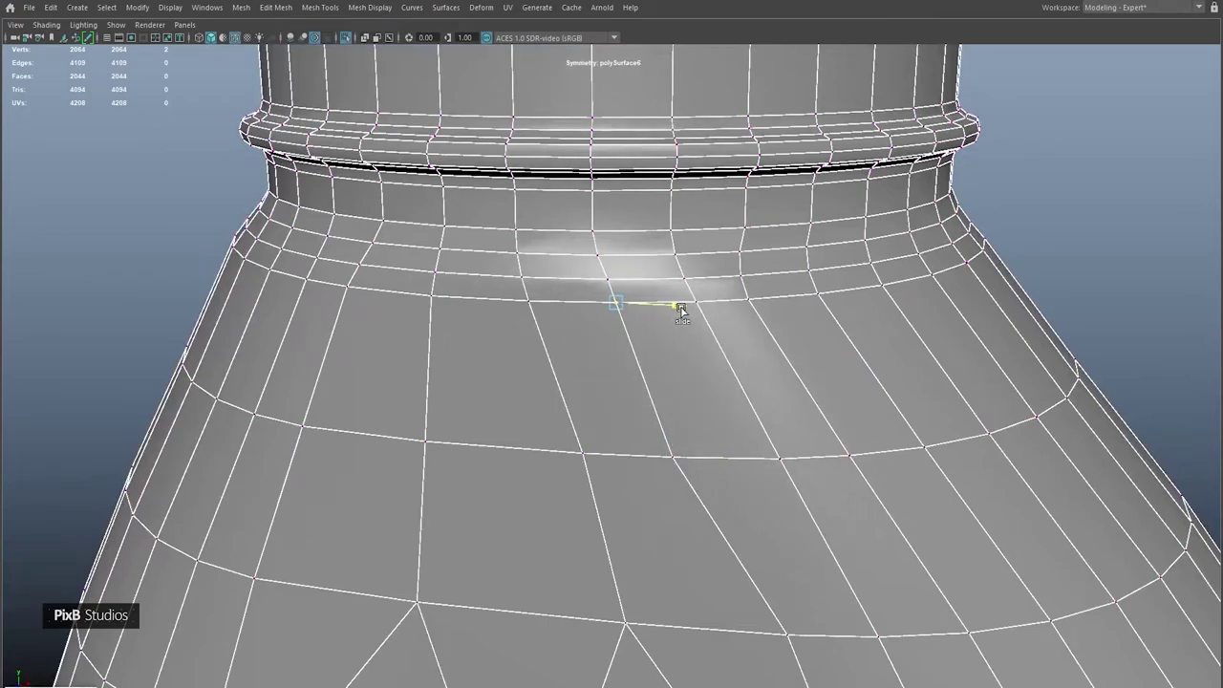
pyautogui.scroll(6, 639, 371)
pyautogui.scroll(-5, 650, 238)
pyautogui.keyDown('shift'); pyautogui.moveTo(663, 306); pyautogui.dragTo(663, 297, button='right'); pyautogui.keyUp('shift')
pyautogui.click(653, 299)
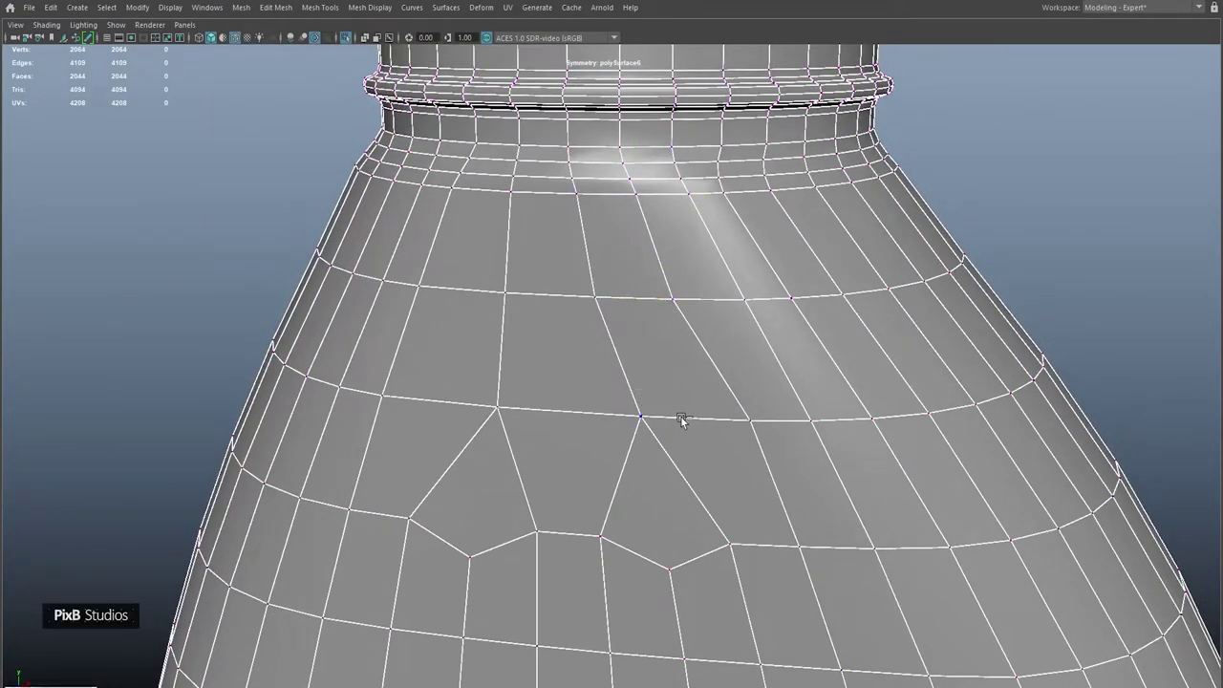
# - Slide the right-hand vertices in the two shoulder rows above the star points sideways to even out the quad widths
pyautogui.click(659, 301)
pyautogui.keyDown('alt'); pyautogui.moveTo(663, 302); pyautogui.dragTo(688, 395); pyautogui.keyUp('alt')
pyautogui.click(686, 394)
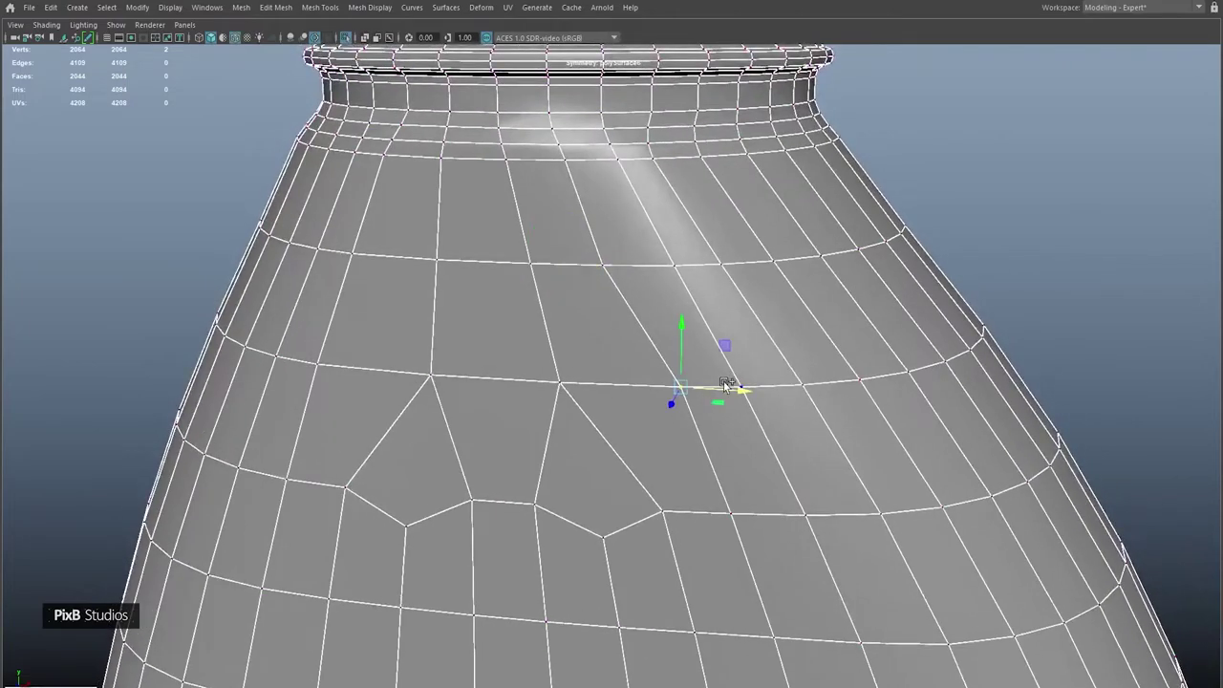
pyautogui.click(659, 267)
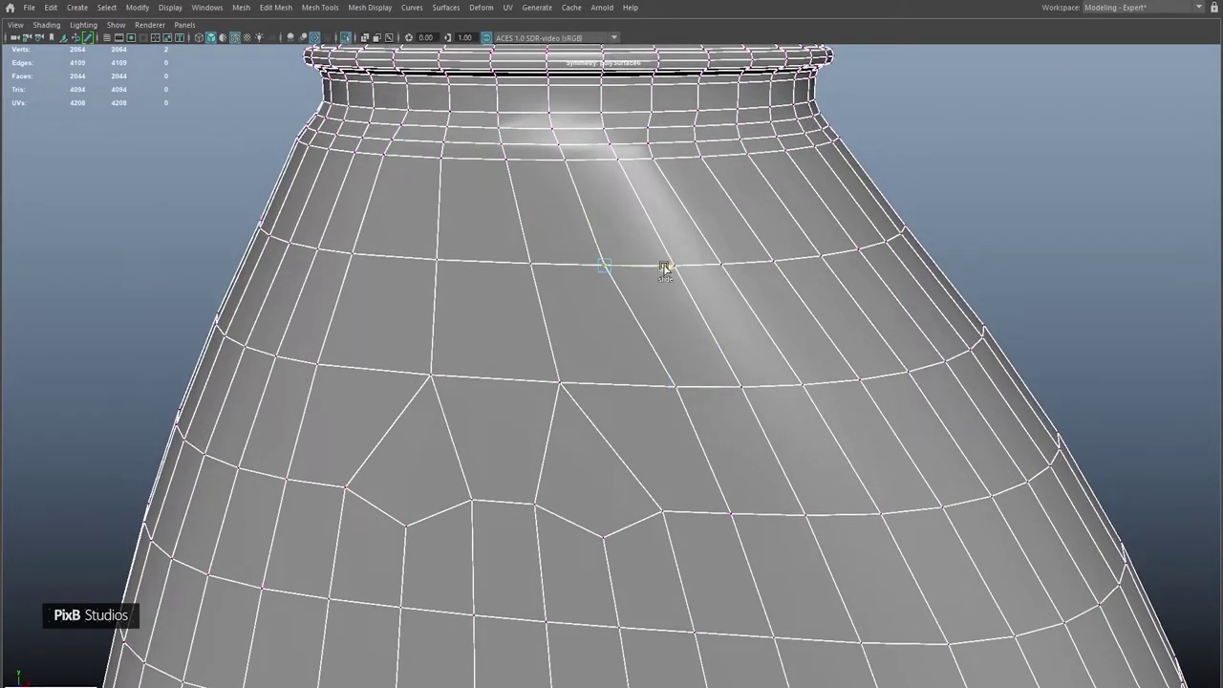
pyautogui.keyDown('alt'); pyautogui.moveTo(677, 283); pyautogui.dragTo(639, 258); pyautogui.keyUp('alt')
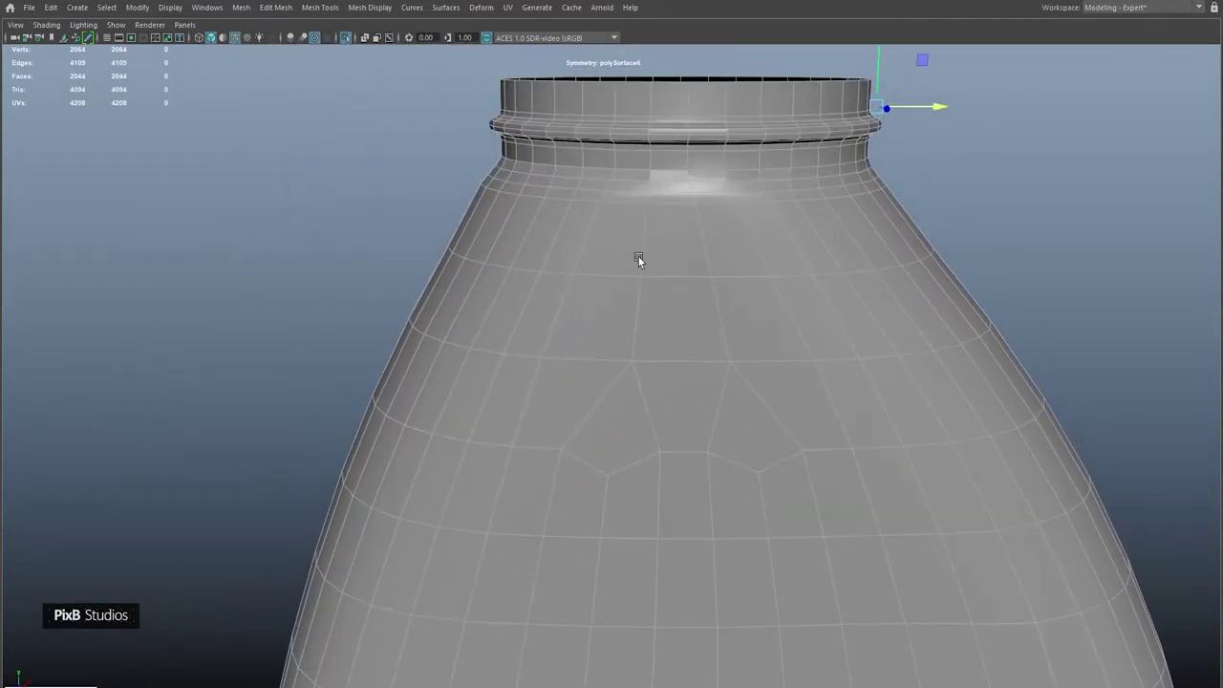
# - Slide the left-hand shoulder edges running up to the neck base sideways to match the surrounding edge flow
pyautogui.click(571, 298)
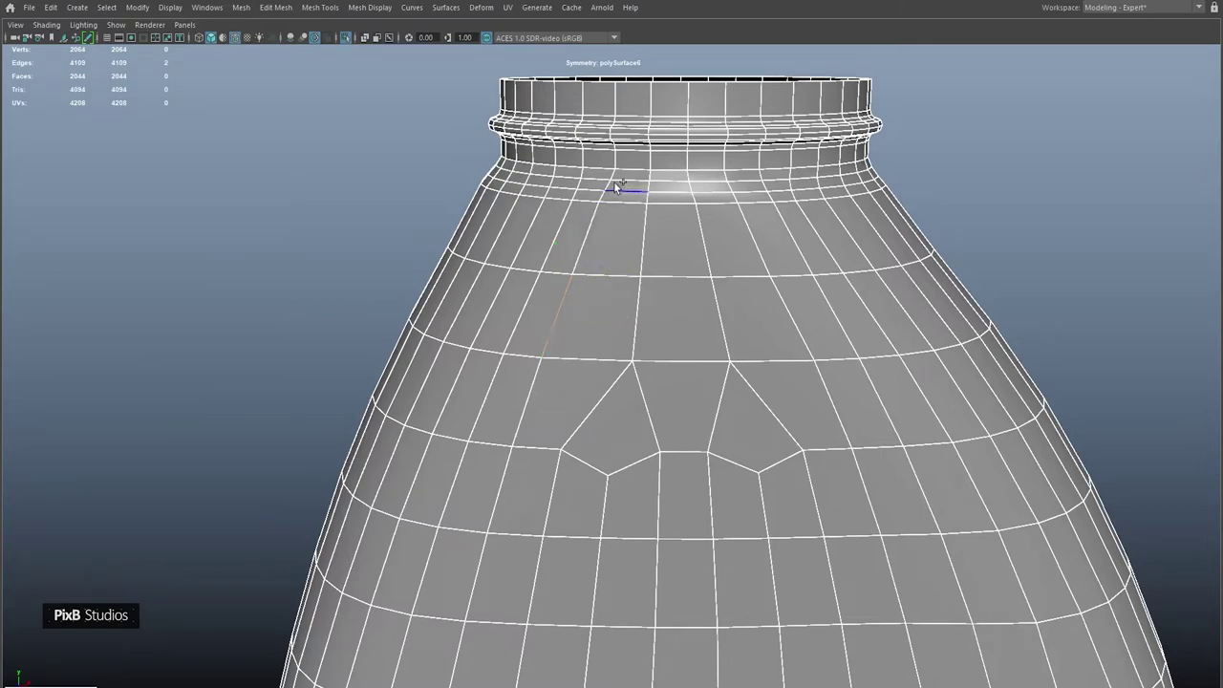
pyautogui.keyDown('shift'); pyautogui.click(595, 152); pyautogui.keyUp('shift')
pyautogui.moveTo(630, 251); pyautogui.dragTo(641, 252)
pyautogui.moveTo(642, 252); pyautogui.dragTo(642, 215, button='right')
# - Slide the left-hand shoulder vertices between the neck base and the star points sideways to even the column spacing
pyautogui.click(573, 285)
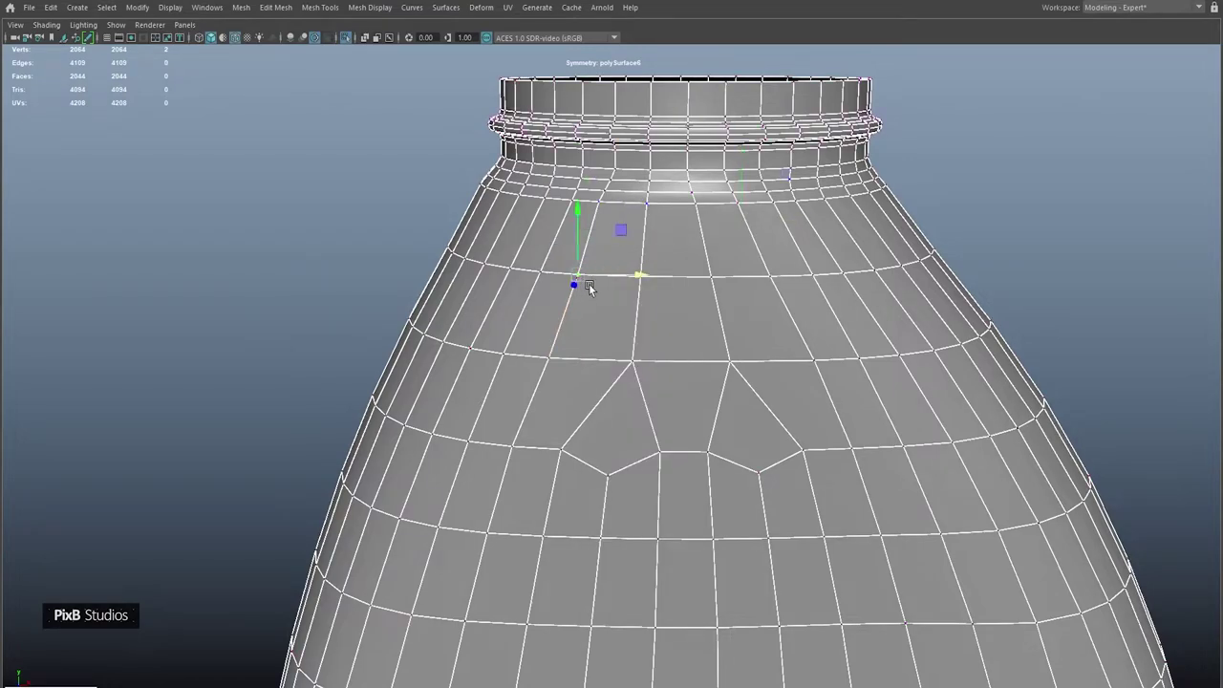
pyautogui.moveTo(625, 276); pyautogui.dragTo(627, 277)
pyautogui.keyDown('alt'); pyautogui.moveTo(630, 274); pyautogui.dragTo(591, 293, button='middle'); pyautogui.keyUp('alt')
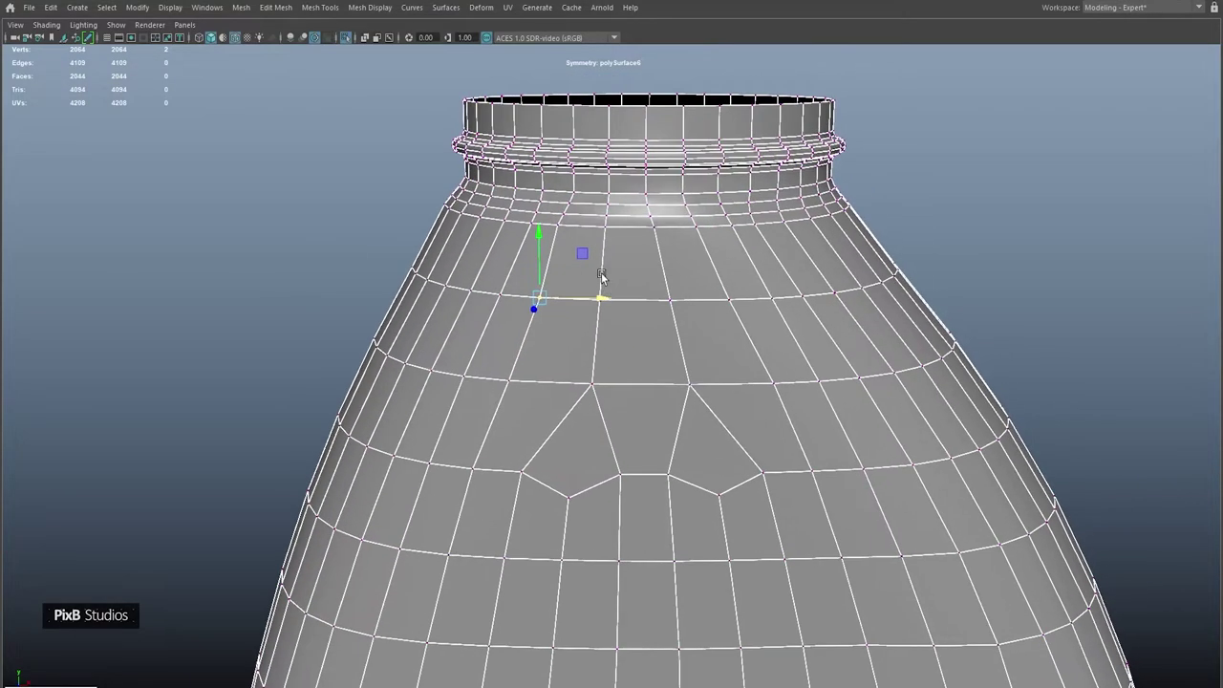
pyautogui.click(561, 232)
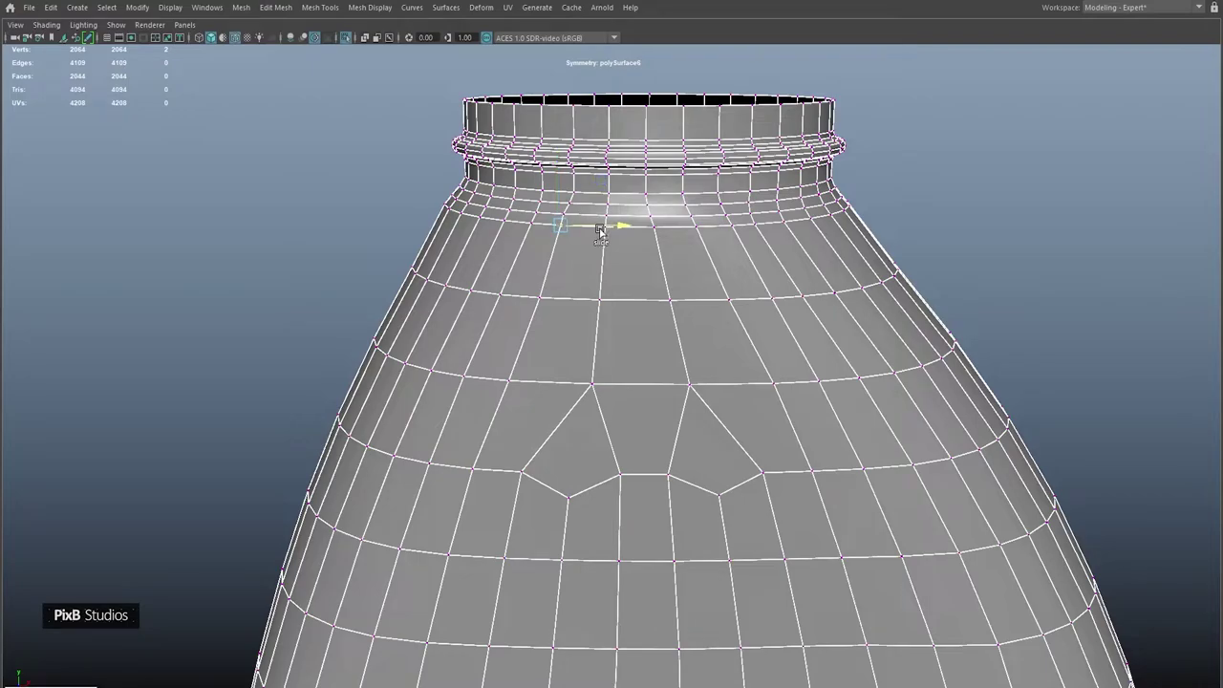
pyautogui.scroll(4, 621, 269)
pyautogui.moveTo(595, 298); pyautogui.dragTo(635, 288)
pyautogui.moveTo(589, 326); pyautogui.dragTo(560, 191)
pyautogui.click(530, 346)
pyautogui.moveTo(571, 341); pyautogui.dragTo(562, 340)
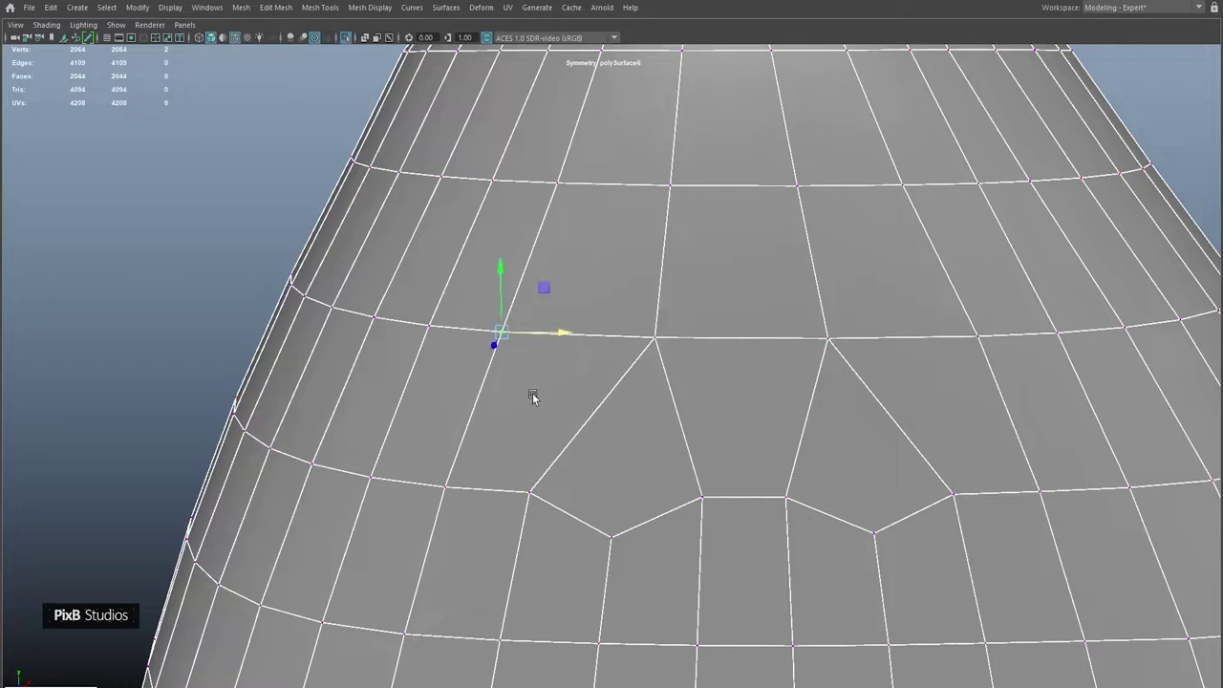
# - Preview the smoothed bottle and examine the shoulder and handle from several angles, ending back in unsmoothed display
pyautogui.press('3')
pyautogui.scroll(-10, 824, 188)
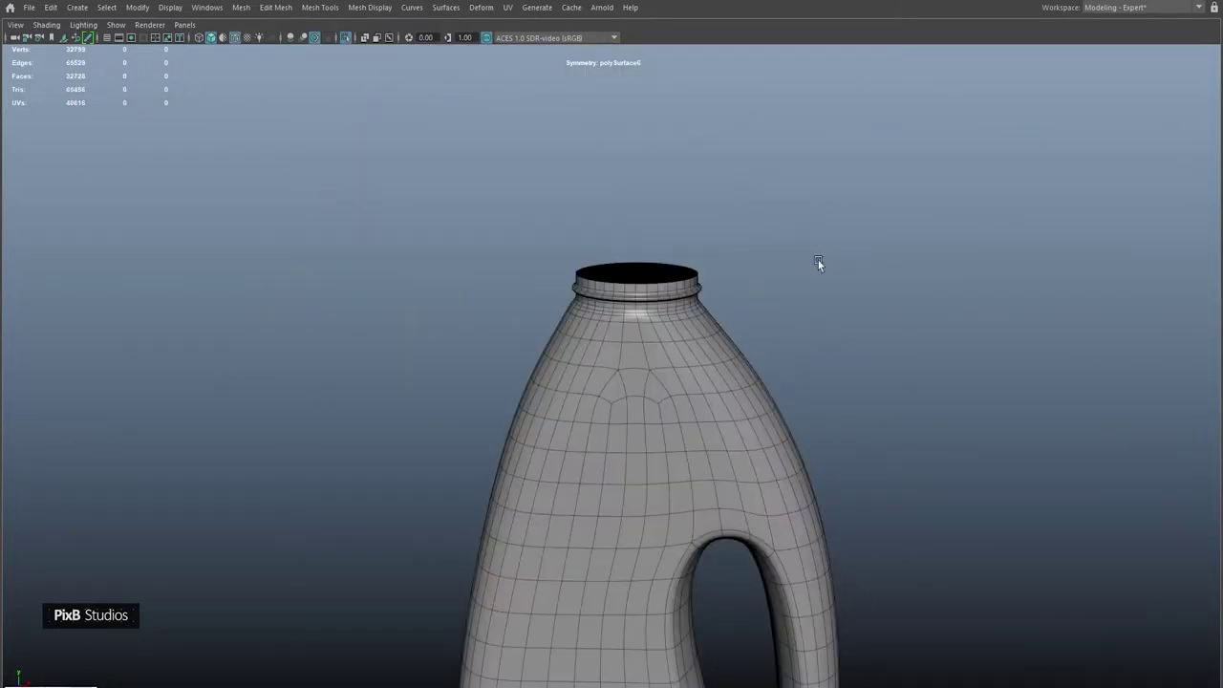
pyautogui.keyDown('alt'); pyautogui.moveTo(818, 262); pyautogui.dragTo(680, 263); pyautogui.keyUp('alt')
pyautogui.scroll(-3, 667, 277)
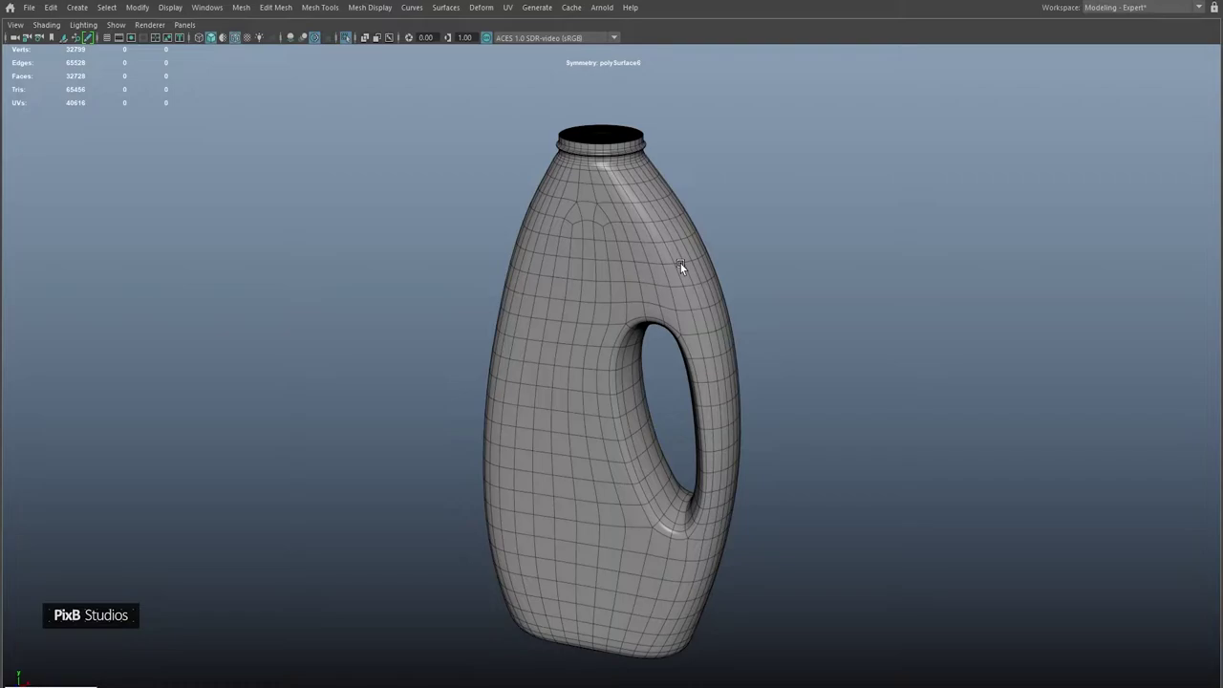
pyautogui.click(680, 263)
pyautogui.moveTo(805, 175); pyautogui.dragTo(792, 38, button='right')
pyautogui.moveTo(812, 129); pyautogui.dragTo(806, 213, button='right')
pyautogui.click(812, 212)
pyautogui.keyDown('alt'); pyautogui.moveTo(812, 212); pyautogui.dragTo(693, 304); pyautogui.keyUp('alt')
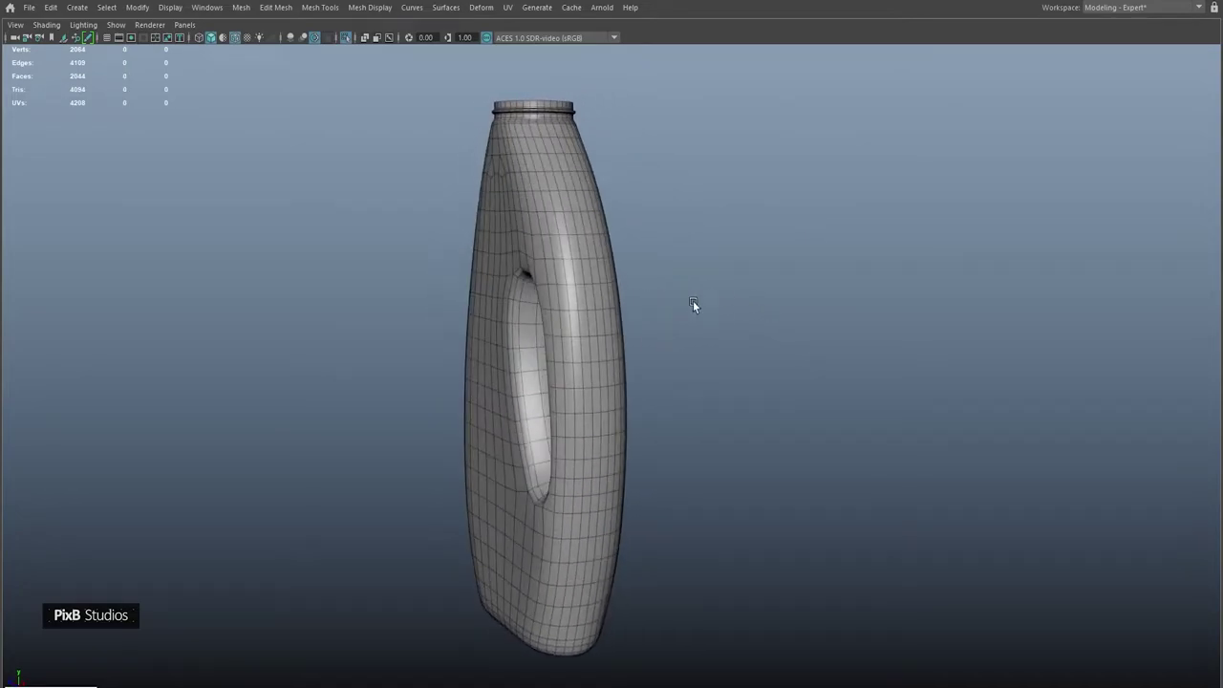
pyautogui.keyDown('alt'); pyautogui.moveTo(688, 260); pyautogui.dragTo(761, 258); pyautogui.keyUp('alt')
# - Create a polygon cylinder about 1.4 in radius and 2 high, seen end-on, with 16 axis subdivisions
pyautogui.keyDown('shift'); pyautogui.moveTo(594, 205); pyautogui.dragTo(515, 212, button='right'); pyautogui.keyUp('shift')
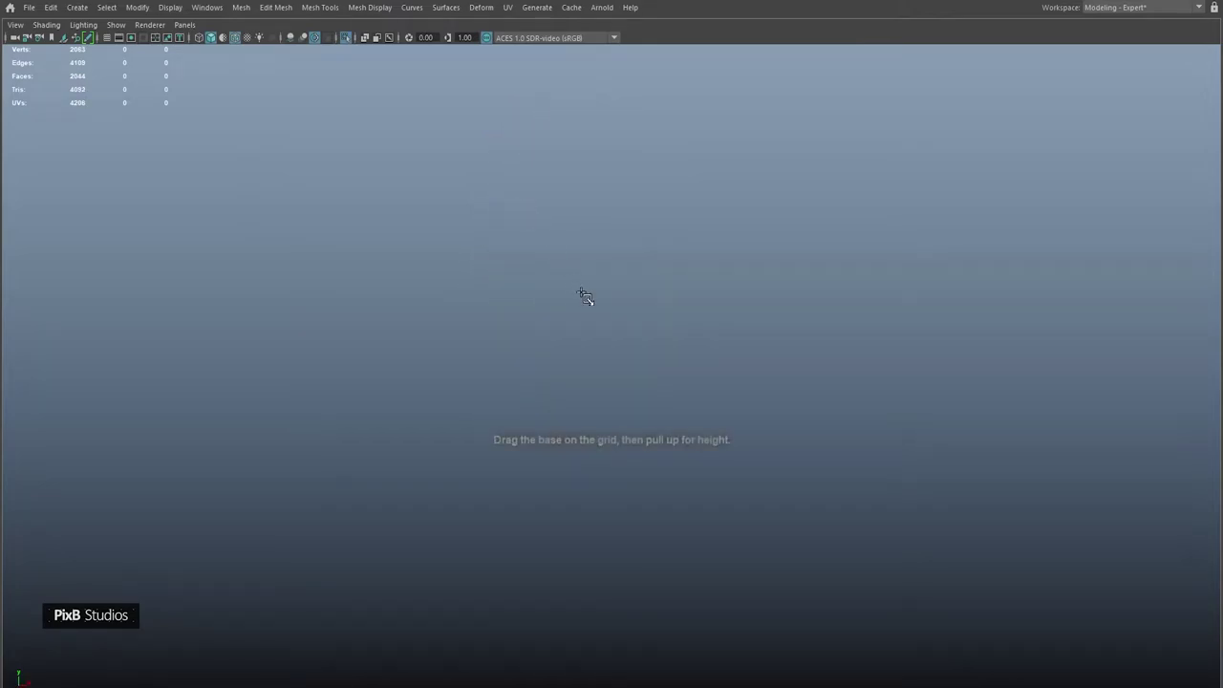
pyautogui.moveTo(565, 273); pyautogui.dragTo(601, 319)
pyautogui.click(748, 278)
pyautogui.click(1020, 224)
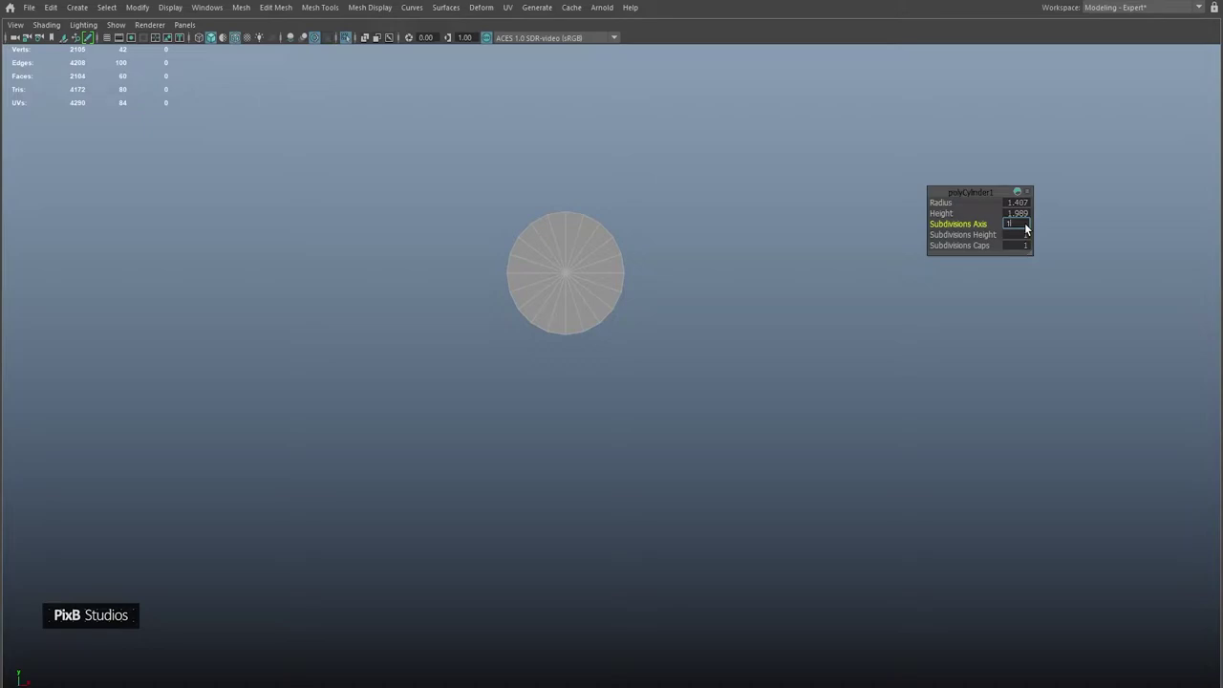
pyautogui.write('16')
pyautogui.press('Return')
# - Delete the cylinder's upper half and its remaining excess faces to leave a flat half-disc cap
pyautogui.moveTo(540, 240); pyautogui.dragTo(542, 199, button='right')
pyautogui.moveTo(440, 173); pyautogui.dragTo(680, 266)
pyautogui.press('Delete')
pyautogui.moveTo(577, 304); pyautogui.dragTo(589, 272)
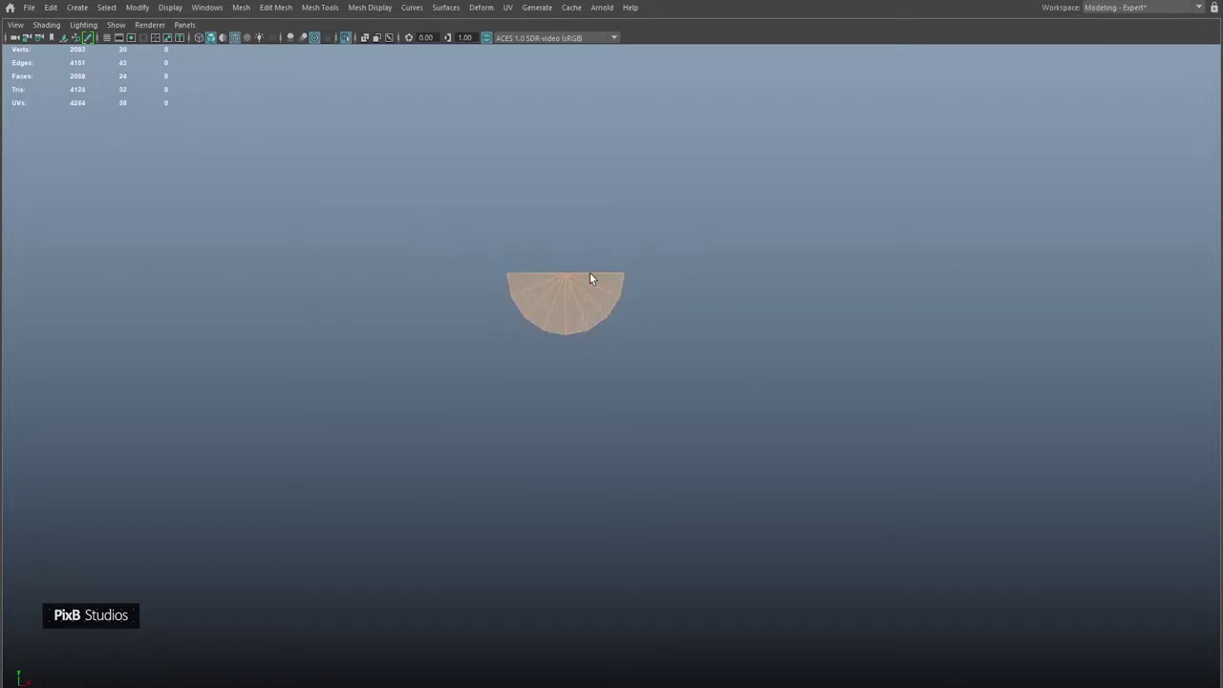
# - Extrude the half-disc's two straight edges upward to form a long strip with a rounded lower end
pyautogui.moveTo(546, 292); pyautogui.dragTo(672, 204, button='right')
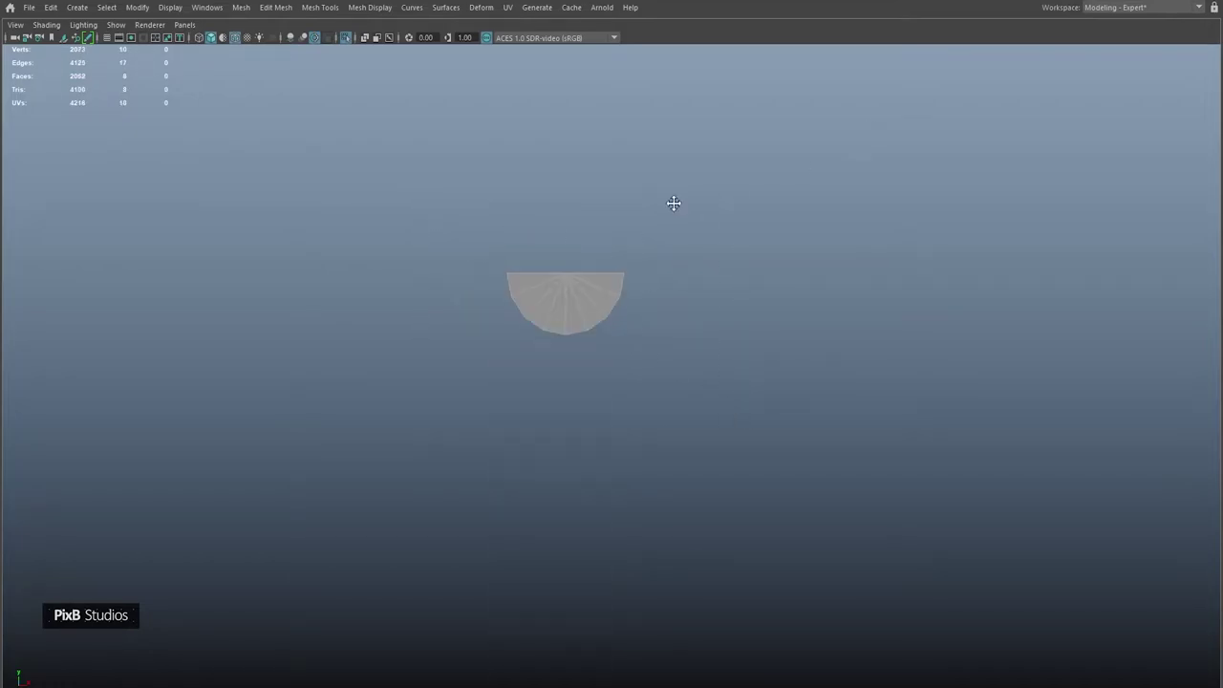
pyautogui.keyDown('alt'); pyautogui.moveTo(619, 200); pyautogui.dragTo(640, 268, button='middle'); pyautogui.keyUp('alt')
pyautogui.keyDown('alt'); pyautogui.moveTo(594, 302); pyautogui.dragTo(595, 374, button='middle'); pyautogui.keyUp('alt')
pyautogui.hotkey('ctrl', 'e')
pyautogui.moveTo(585, 363); pyautogui.dragTo(586, 122)
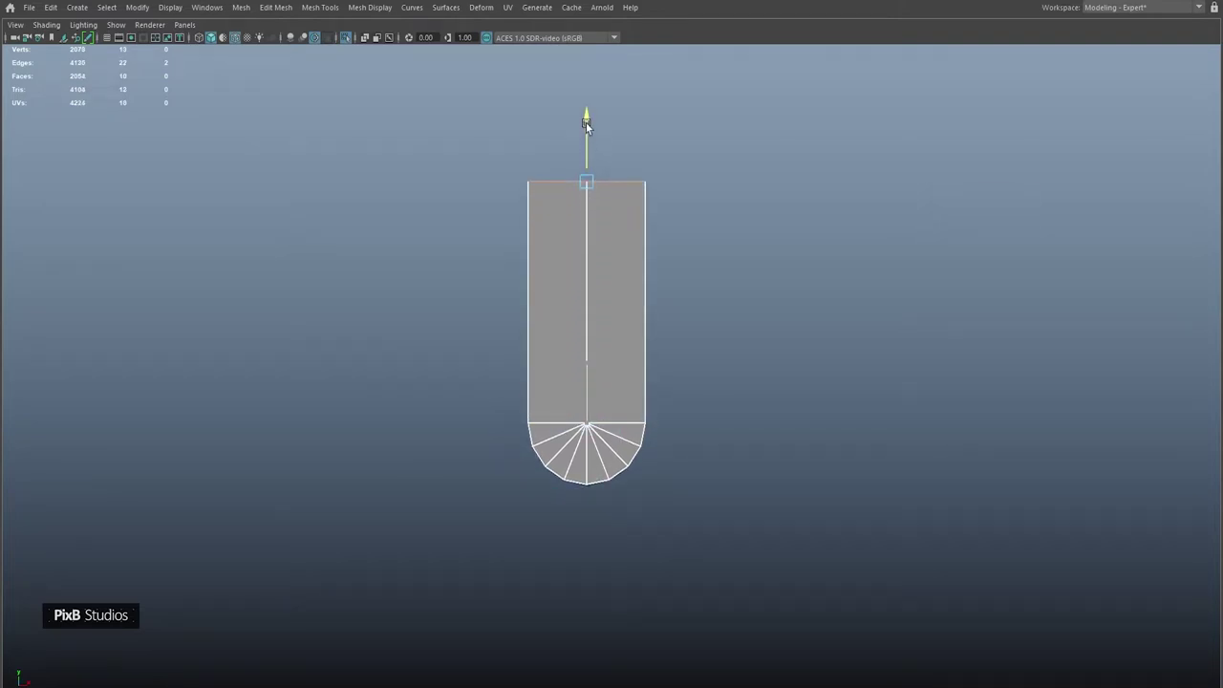
# - Extrude the strip's side and rounded outer edges outward to form a narrow border around the shape
pyautogui.doubleClick(542, 364)
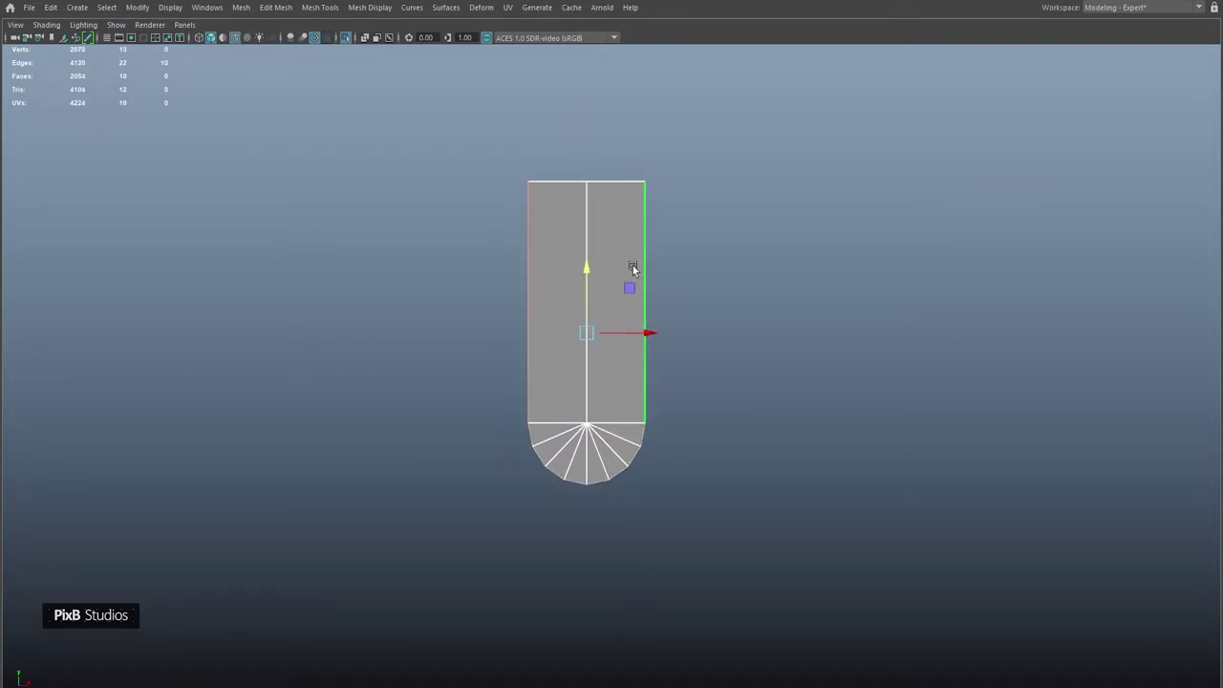
pyautogui.hotkey('ctrl', 'e')
pyautogui.moveTo(504, 443); pyautogui.dragTo(489, 449)
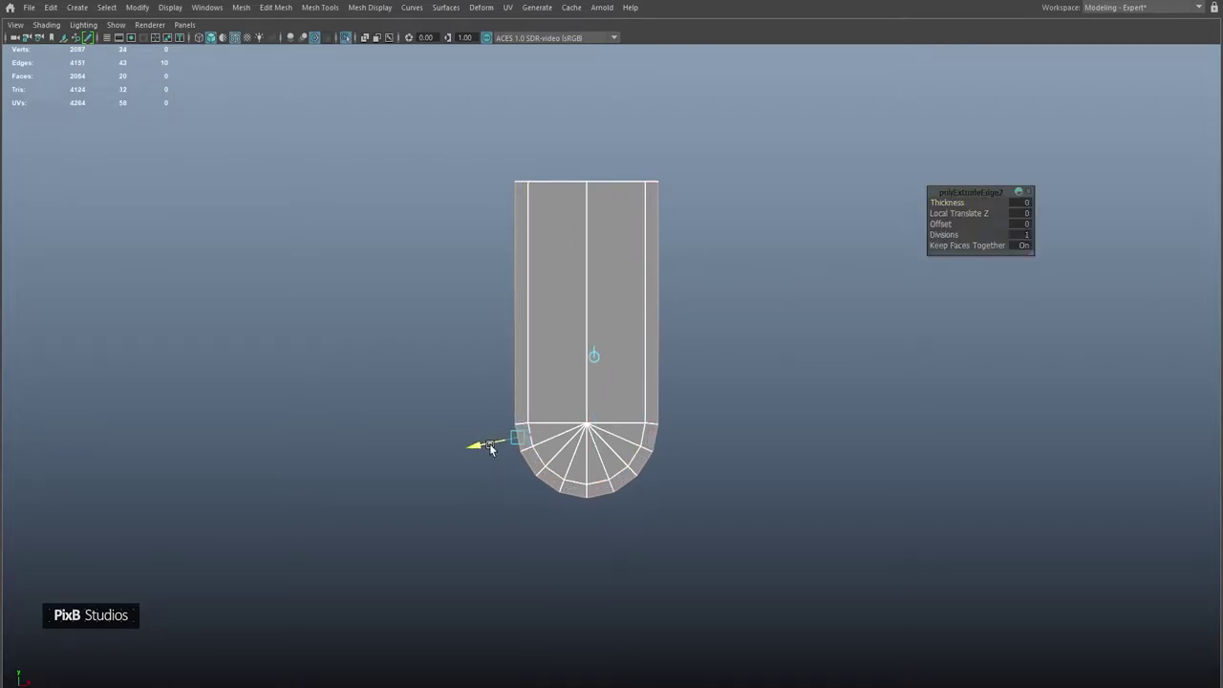
# - Extrude the long border edge and the two curved edges below it on both sides, scaling them outward horizontally
pyautogui.hotkey('ctrl', 'e')
pyautogui.keyDown('alt'); pyautogui.moveTo(469, 446); pyautogui.dragTo(452, 413, button='middle'); pyautogui.keyUp('alt')
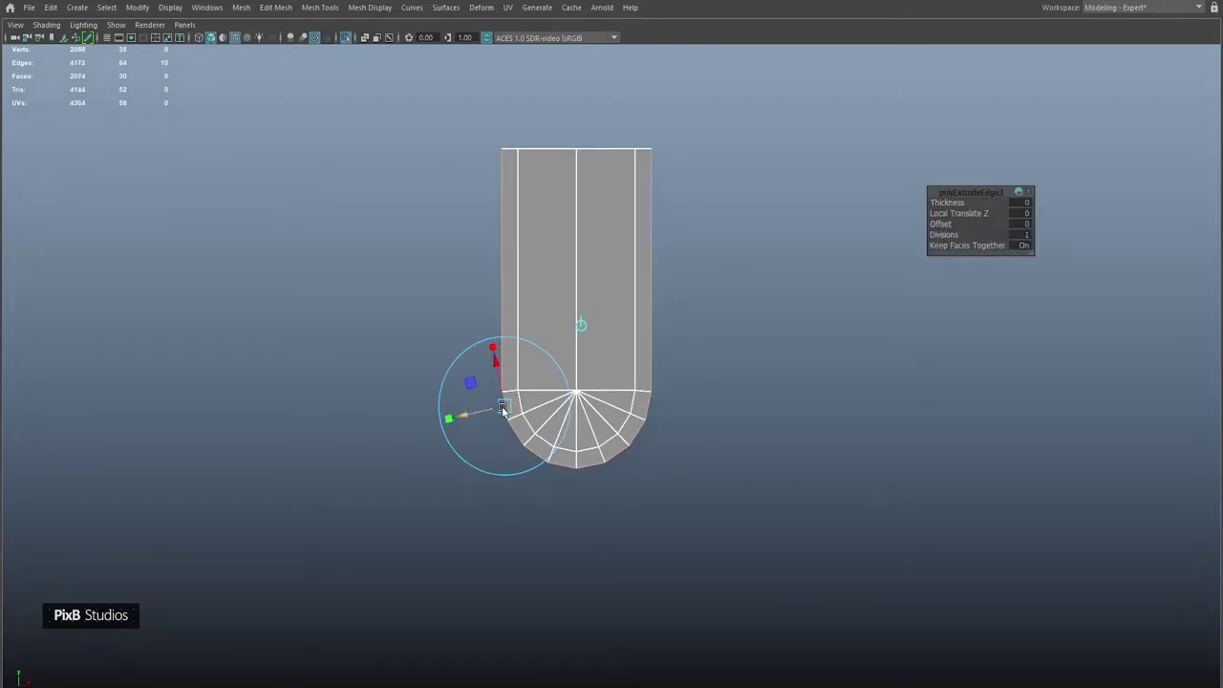
pyautogui.click(484, 411)
pyautogui.click(506, 345)
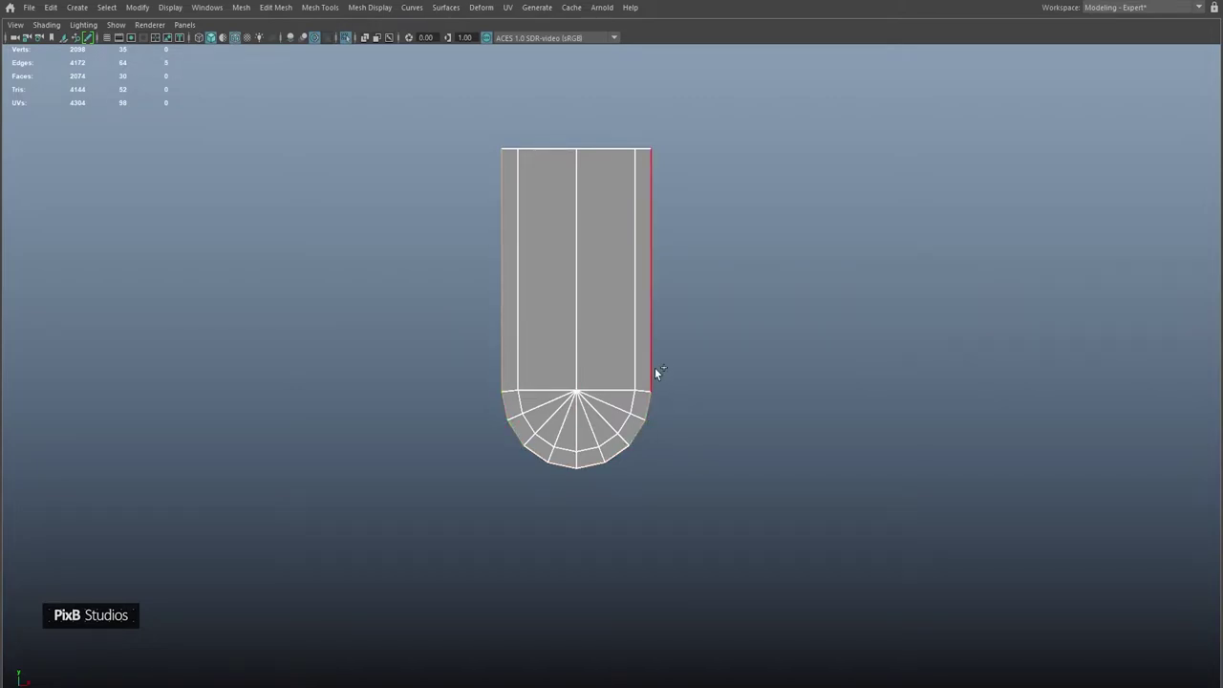
pyautogui.hotkey('ctrl', 'e')
pyautogui.click(594, 377)
pyautogui.moveTo(622, 296)
pyautogui.mouseDown()
pyautogui.moveTo(672, 295)
pyautogui.moveTo(641, 294)
pyautogui.mouseUp()
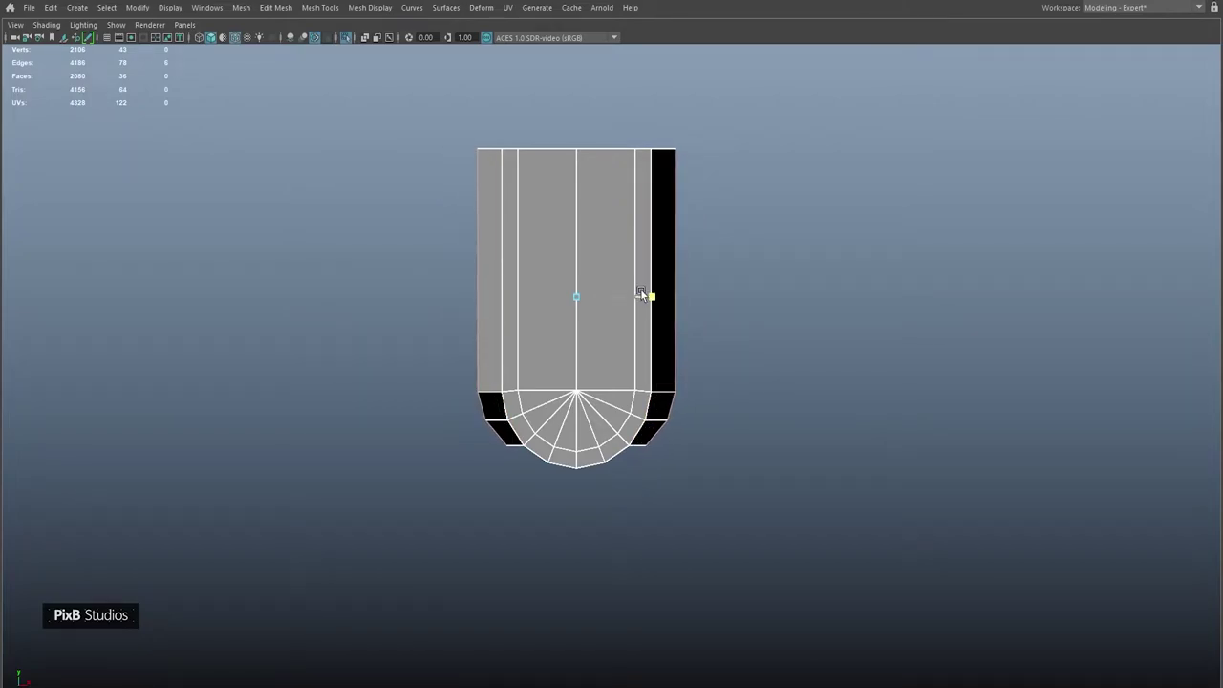
# - Delete the right half of the rounded strip mesh
pyautogui.moveTo(621, 239); pyautogui.dragTo(625, 276, button='right')
pyautogui.moveTo(736, 117); pyautogui.dragTo(603, 567)
pyautogui.press('Delete')
# - Align the outermost left edges into one vertical line with the upper corner and preview the mesh smoothed
pyautogui.moveTo(469, 336); pyautogui.dragTo(426, 123, button='right')
pyautogui.click(477, 286)
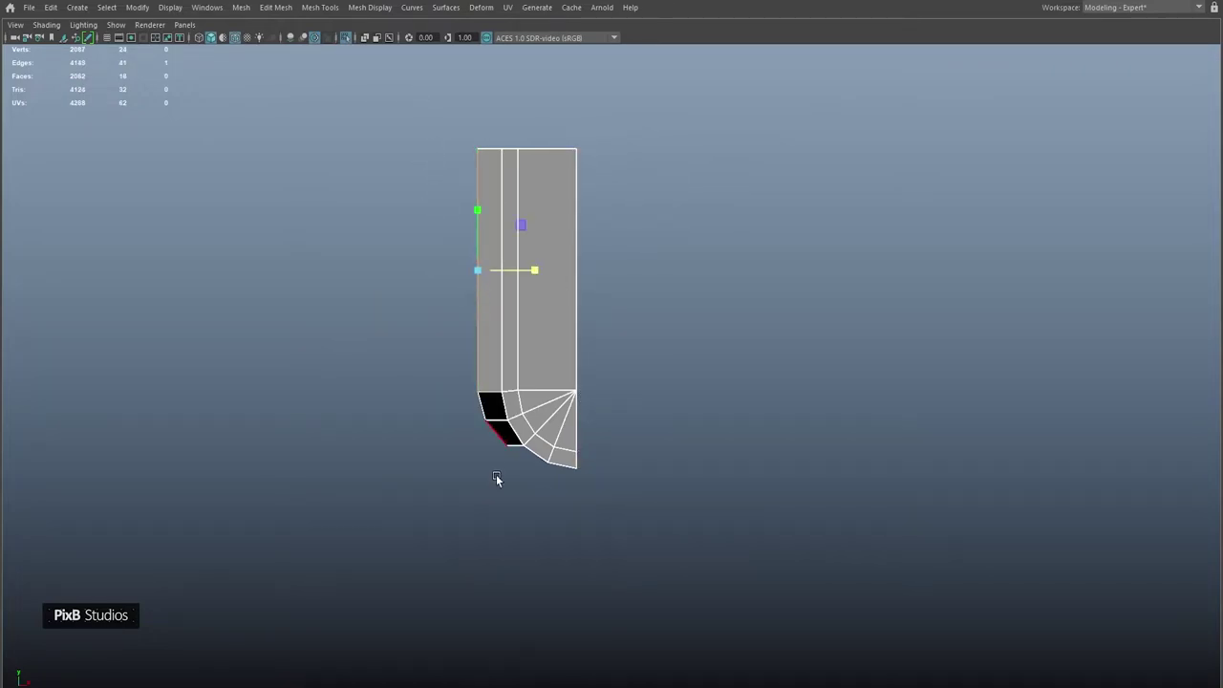
pyautogui.click(478, 146)
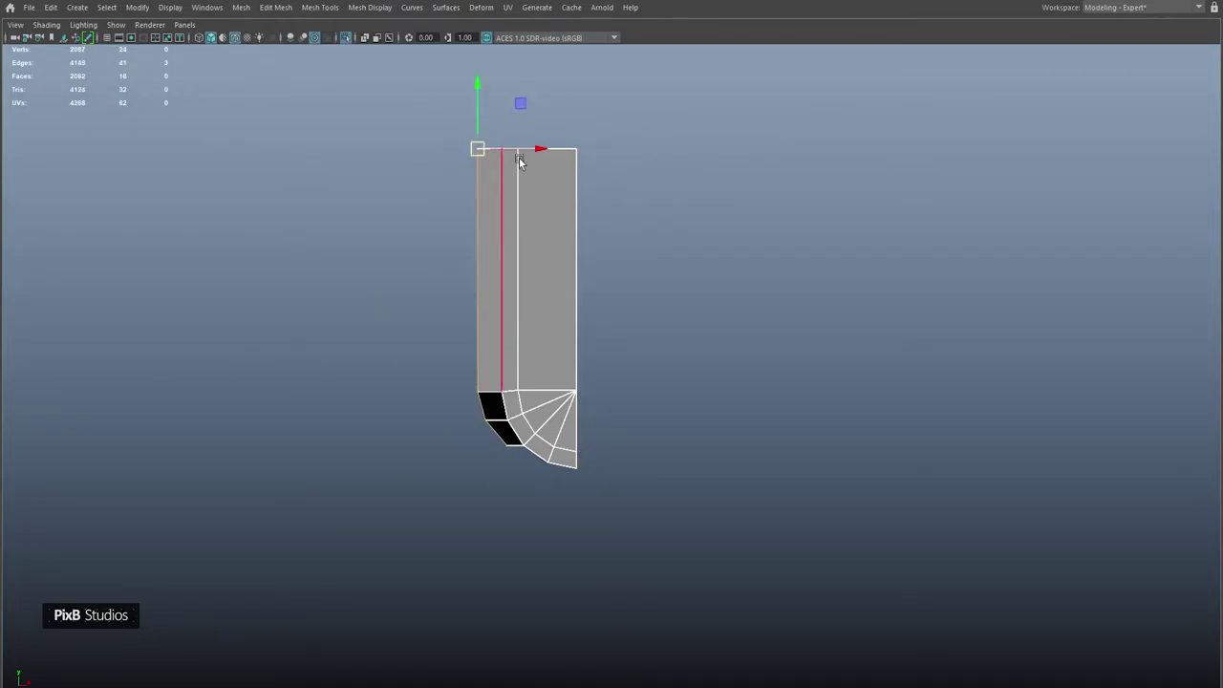
pyautogui.keyDown('alt'); pyautogui.moveTo(488, 147); pyautogui.dragTo(514, 267); pyautogui.keyUp('alt')
pyautogui.press('3')
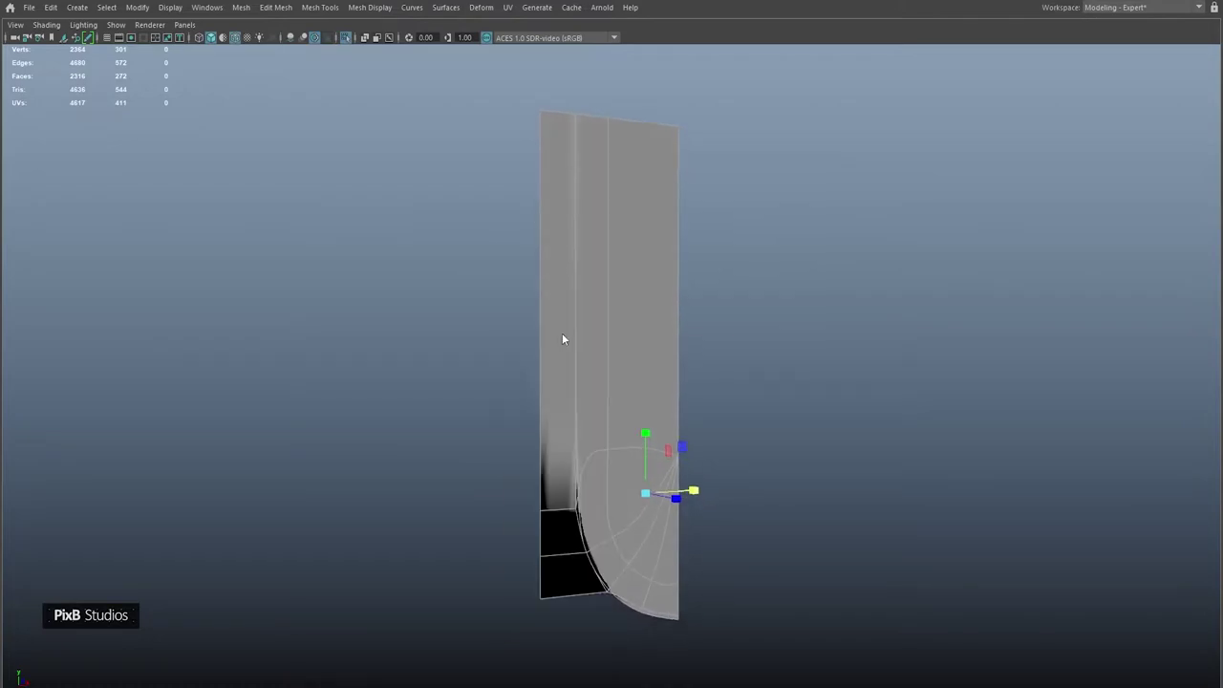
# - Isolate and delete the black, flipped faces beside the rounded lower corner
pyautogui.hotkey('ctrl', 'a')
pyautogui.moveTo(562, 524); pyautogui.dragTo(560, 420, button='right')
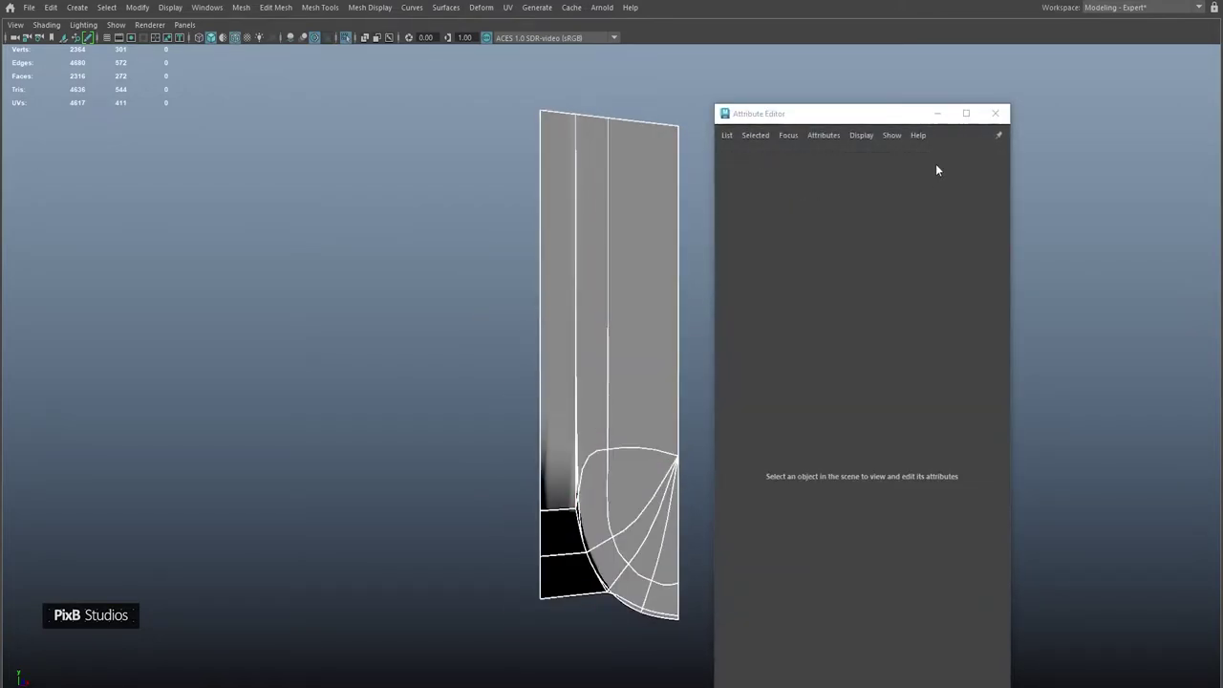
pyautogui.click(995, 114)
pyautogui.keyDown('alt'); pyautogui.moveTo(560, 437); pyautogui.dragTo(547, 309, button='middle'); pyautogui.keyUp('alt')
pyautogui.moveTo(560, 426); pyautogui.dragTo(563, 473)
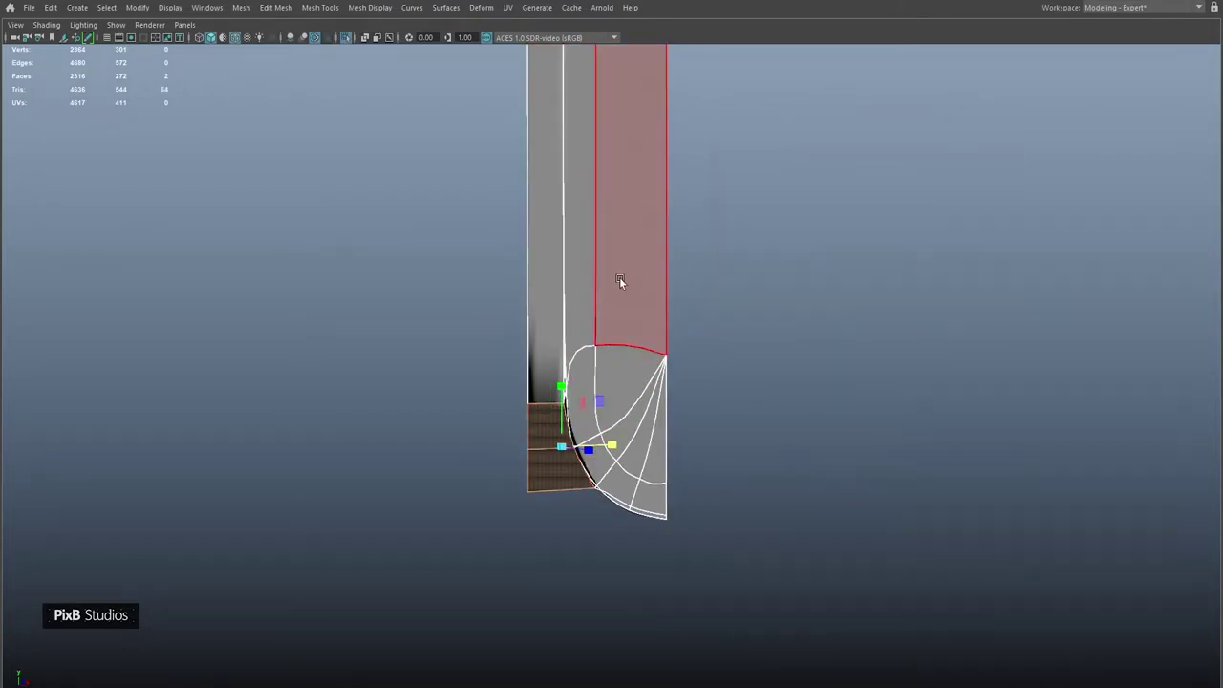
pyautogui.click(814, 274)
pyautogui.moveTo(623, 498)
pyautogui.mouseDown()
pyautogui.moveTo(613, 465)
pyautogui.moveTo(643, 485)
pyautogui.mouseUp()
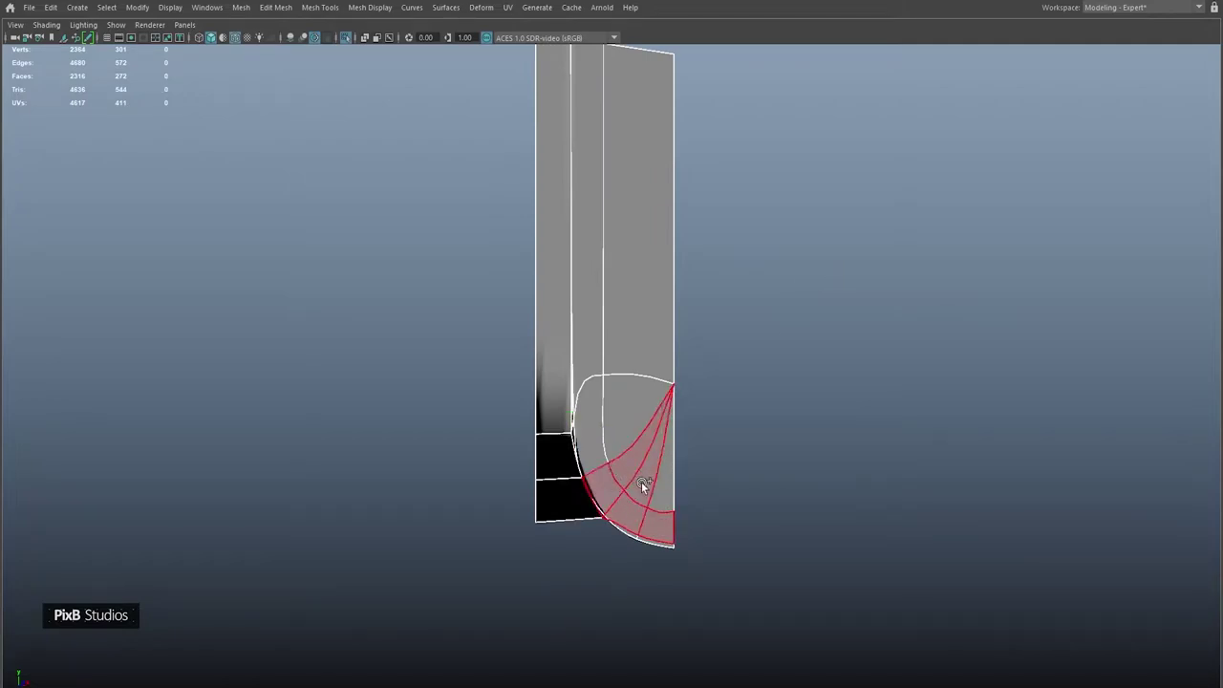
pyautogui.moveTo(579, 440)
pyautogui.mouseDown()
pyautogui.moveTo(598, 321)
pyautogui.moveTo(730, 371)
pyautogui.mouseUp()
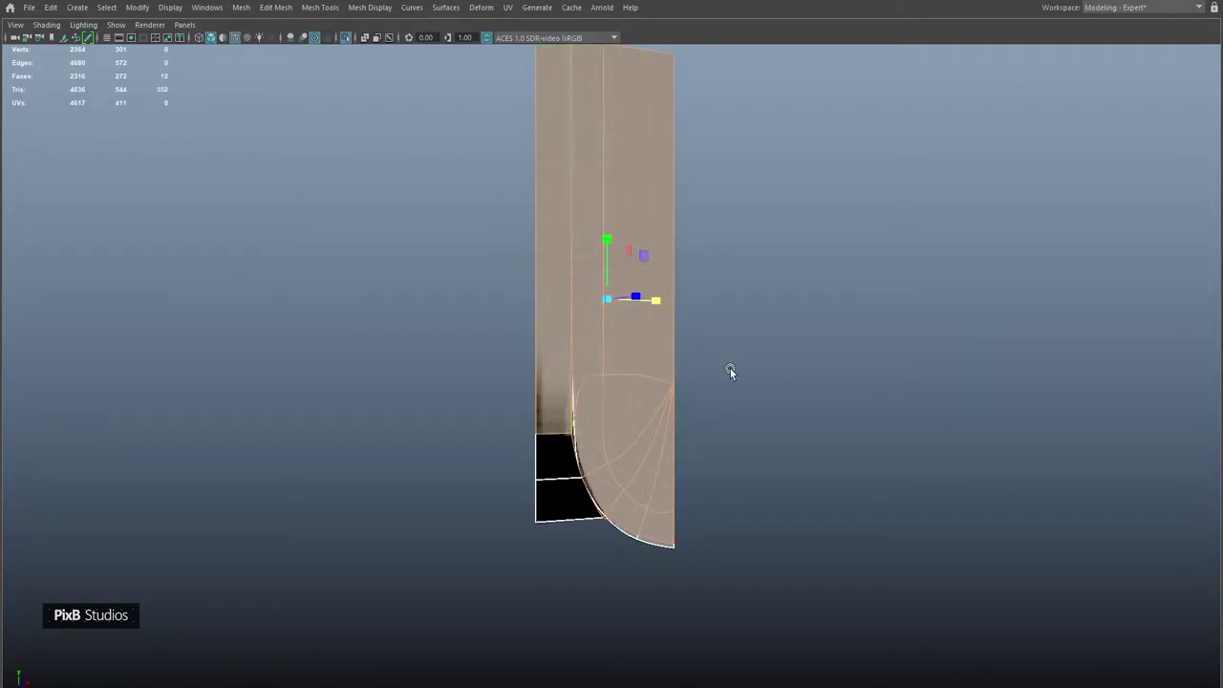
pyautogui.scroll(-3, 789, 490)
pyautogui.press('Delete')
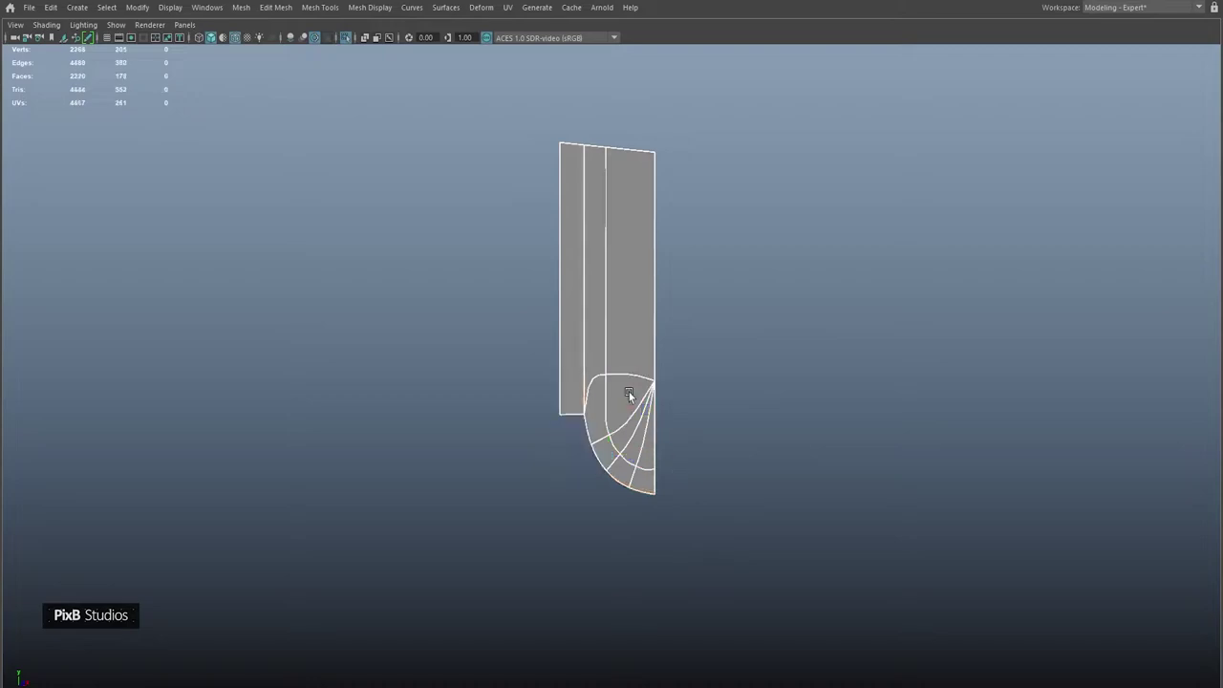
# - Return to the unsmoothed mesh and extrude the two upper curved edges of the rounded corner outward horizontally again
pyautogui.moveTo(629, 397); pyautogui.dragTo(808, 229, button='right')
pyautogui.keyDown('alt'); pyautogui.moveTo(649, 283); pyautogui.dragTo(560, 272); pyautogui.keyUp('alt')
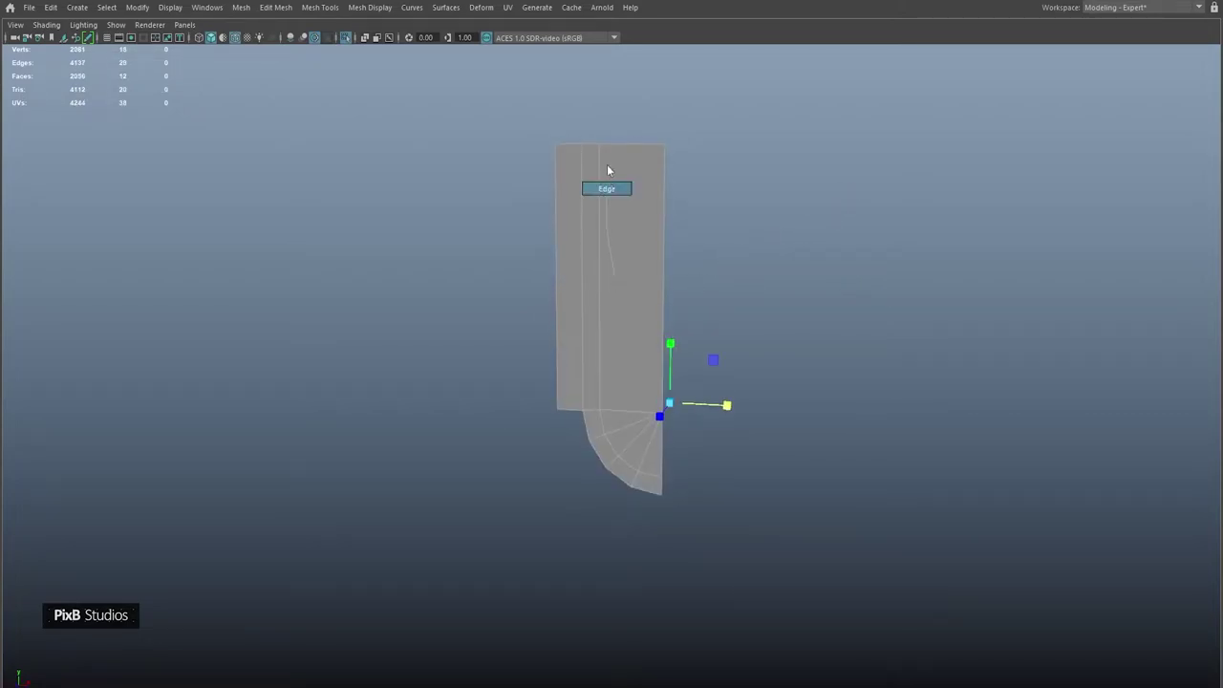
pyautogui.scroll(2, 592, 379)
pyautogui.keyDown('alt'); pyautogui.moveTo(586, 449); pyautogui.dragTo(584, 390, button='middle'); pyautogui.keyUp('alt')
pyautogui.click(584, 382)
pyautogui.keyDown('shift'); pyautogui.click(589, 406); pyautogui.keyUp('shift')
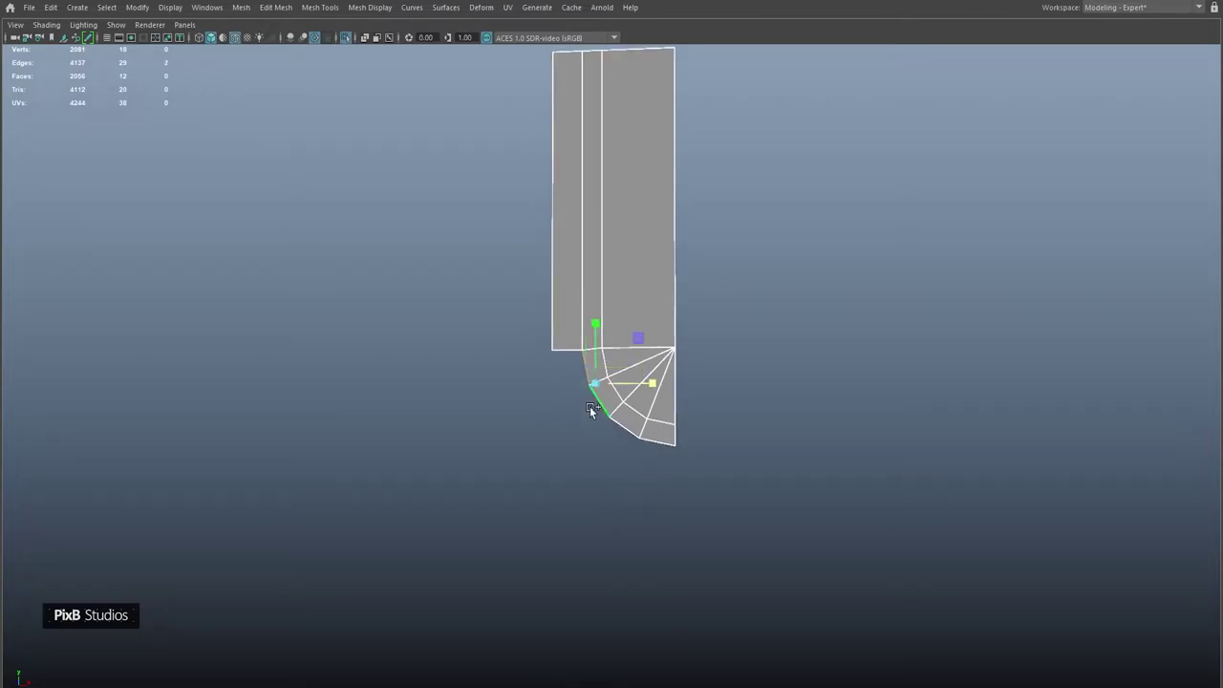
pyautogui.hotkey('ctrl', 'e')
pyautogui.moveTo(608, 390); pyautogui.dragTo(614, 380)
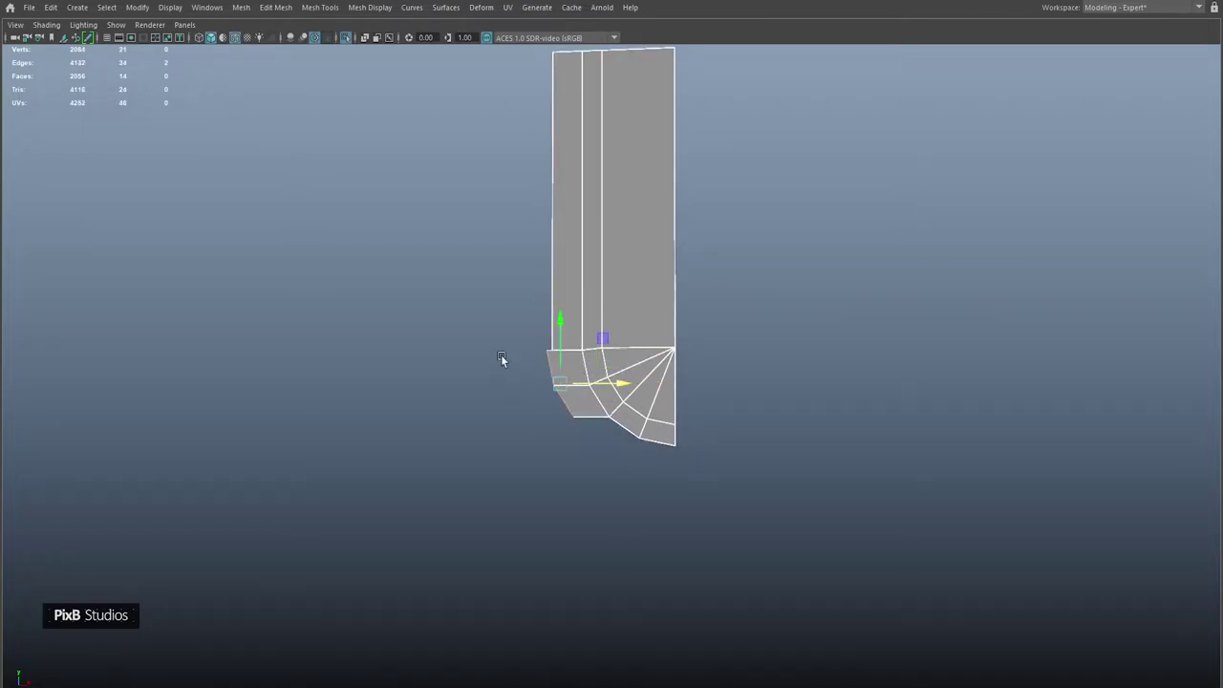
# - Snap the extruded left edges into line with the upper corner and merge the duplicate vertices at the joint
pyautogui.moveTo(494, 344); pyautogui.dragTo(582, 347, button='middle')
pyautogui.click(582, 345)
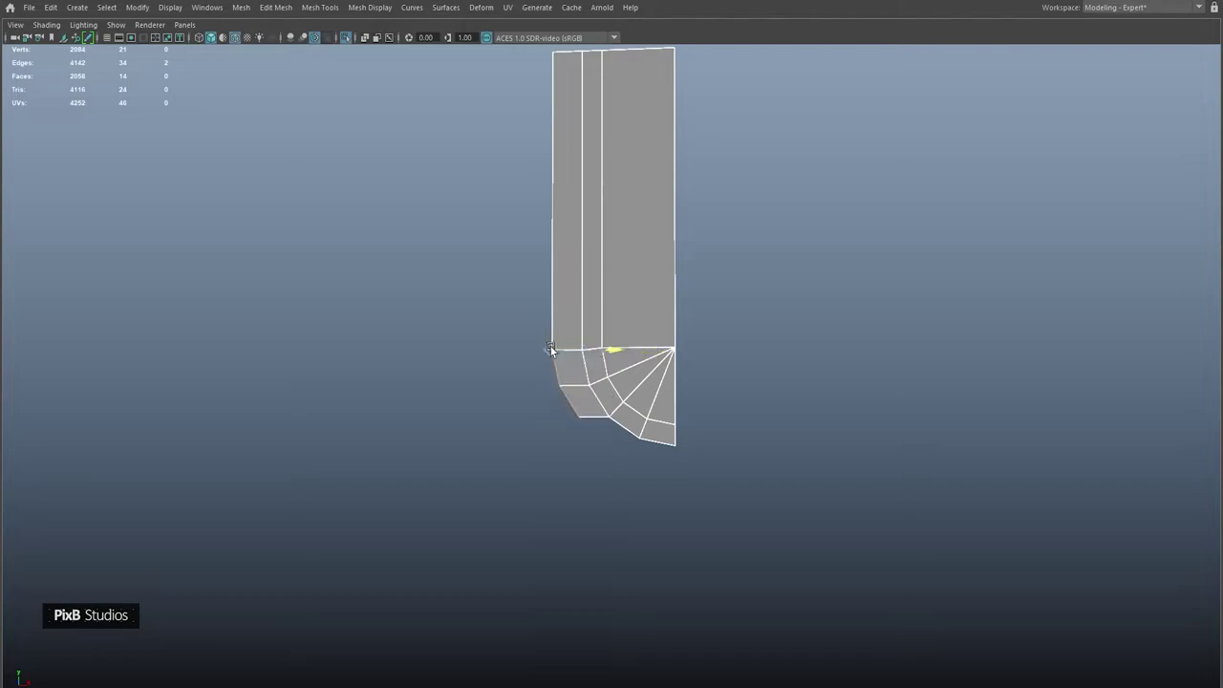
pyautogui.moveTo(411, 349); pyautogui.dragTo(386, 297, button='right')
pyautogui.keyDown('shift'); pyautogui.moveTo(581, 385); pyautogui.dragTo(581, 350, button='right'); pyautogui.keyUp('shift')
pyautogui.keyDown('alt'); pyautogui.moveTo(597, 408); pyautogui.dragTo(570, 174, button='middle'); pyautogui.keyUp('alt')
# - Extrude the lower edges downward to a straight horizontal border and insert an edge loop across the new faces
pyautogui.press('F10')
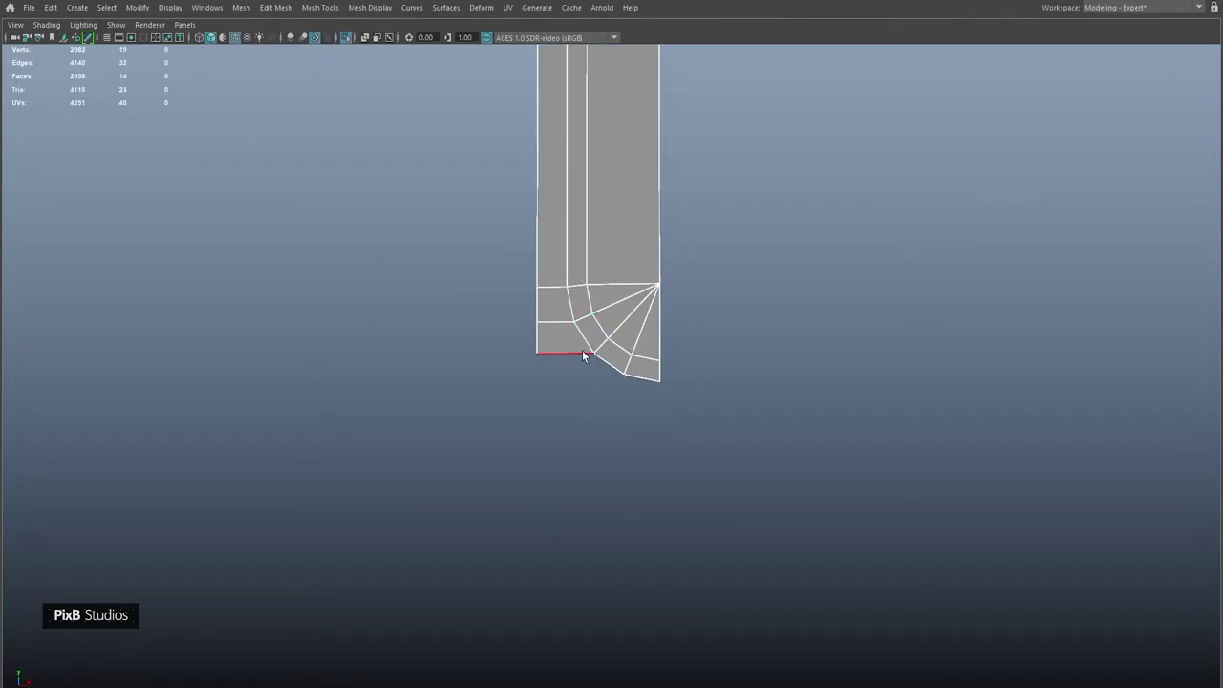
pyautogui.click(637, 380)
pyautogui.hotkey('ctrl', 'e')
pyautogui.moveTo(597, 325); pyautogui.dragTo(596, 453)
pyautogui.moveTo(596, 365)
pyautogui.mouseDown()
pyautogui.moveTo(596, 336)
pyautogui.moveTo(597, 357)
pyautogui.mouseUp()
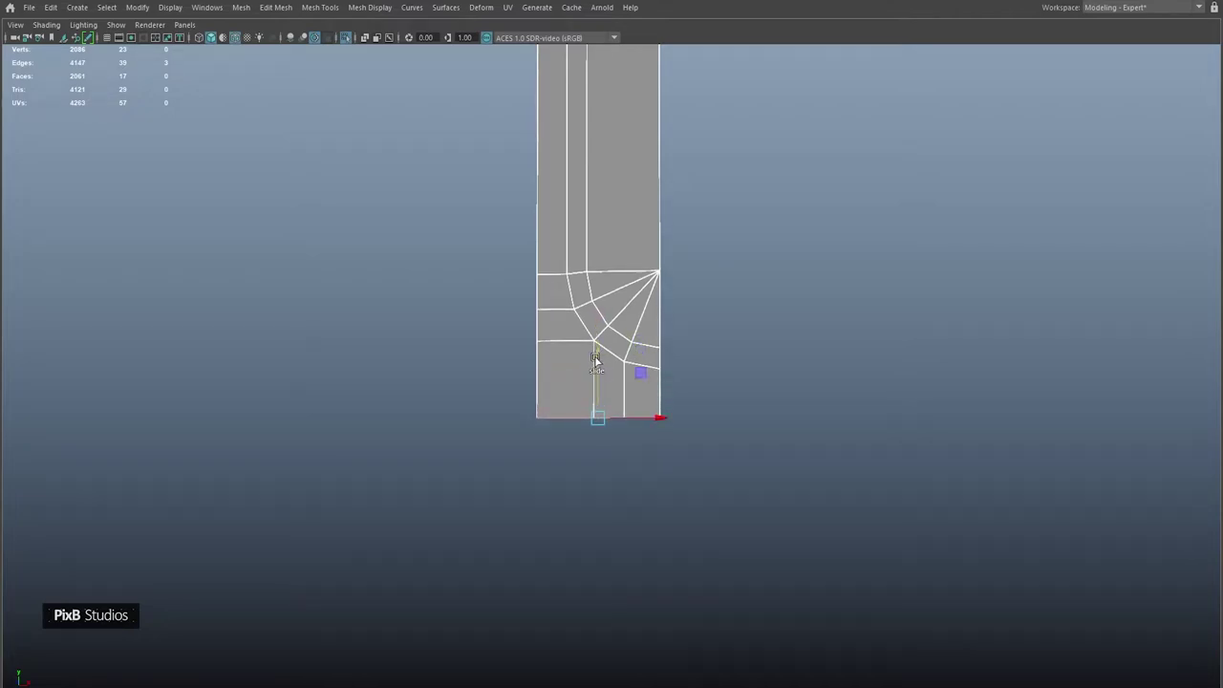
pyautogui.keyDown('ctrl'); pyautogui.click(594, 381); pyautogui.keyUp('ctrl')
pyautogui.keyDown('alt'); pyautogui.moveTo(633, 300); pyautogui.dragTo(618, 351); pyautogui.keyUp('alt')
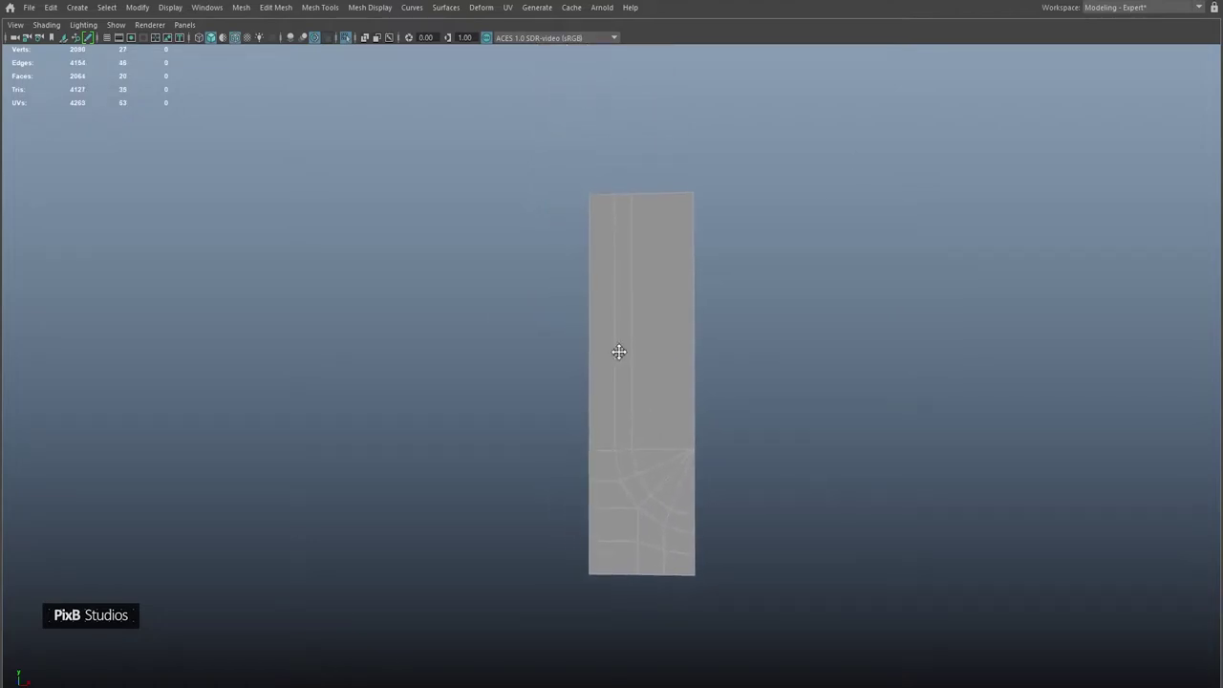
# - Extrude all the outer left border edges outward horizontally to add one more column of faces
pyautogui.click(588, 252)
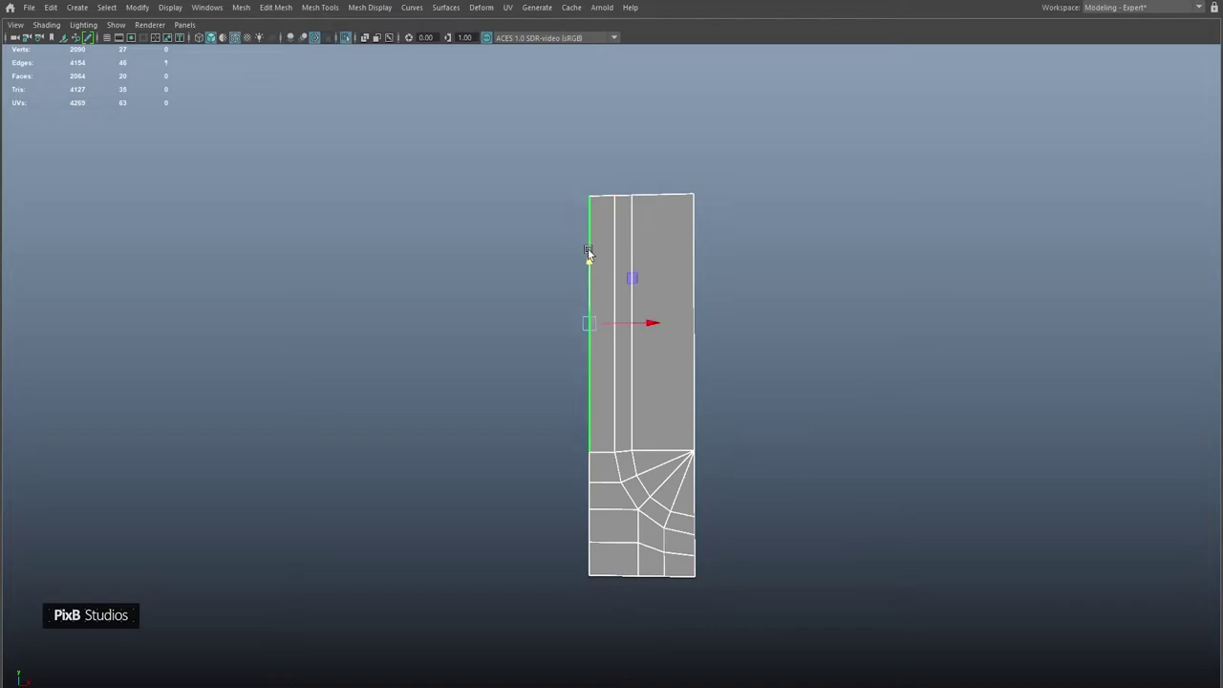
pyautogui.doubleClick(591, 552)
pyautogui.hotkey('ctrl', 'e')
pyautogui.press('w')
pyautogui.moveTo(631, 384); pyautogui.dragTo(602, 384)
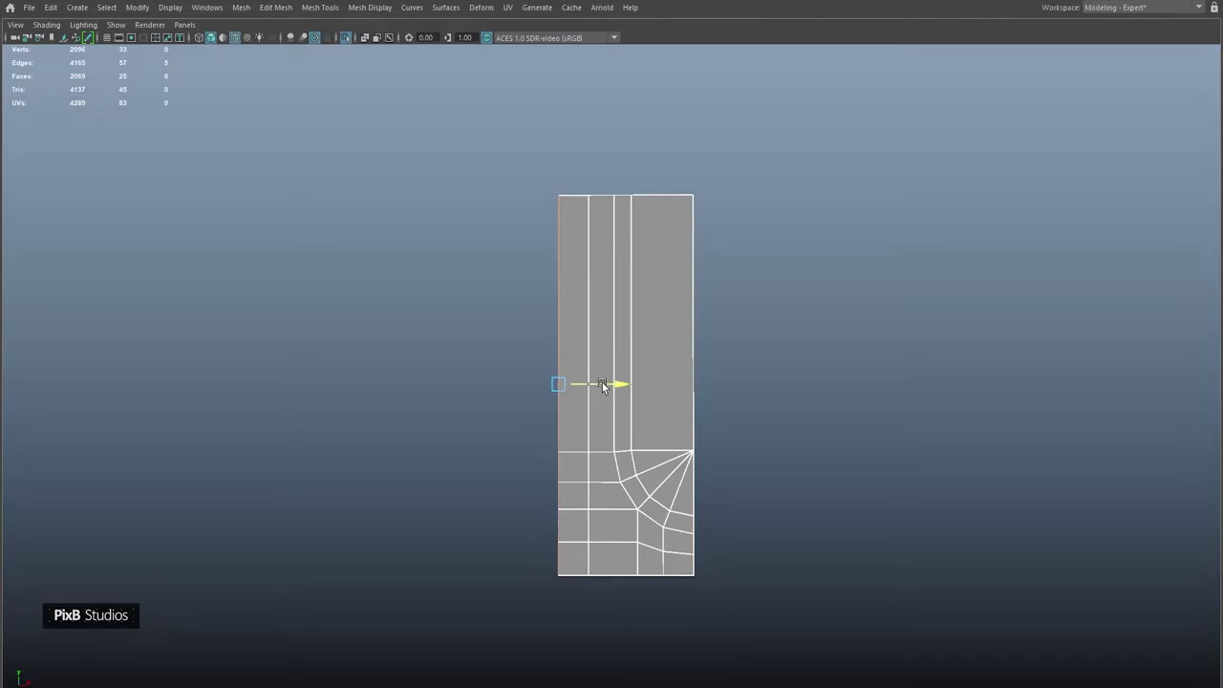
# - Straighten the new outer left border into a vertical line and bring it closer to the mesh
pyautogui.moveTo(490, 146); pyautogui.dragTo(600, 636)
pyautogui.press('r')
pyautogui.moveTo(630, 384)
pyautogui.mouseDown()
pyautogui.moveTo(593, 383)
pyautogui.moveTo(623, 384)
pyautogui.mouseUp()
pyautogui.press('w')
# - Apply Edge Flow to the vertical loop beside the left border and to the lowest horizontal loop
pyautogui.moveTo(623, 385); pyautogui.dragTo(585, 405, button='right')
pyautogui.click(593, 297)
pyautogui.keyDown('alt'); pyautogui.moveTo(611, 413); pyautogui.dragTo(589, 393, button='middle'); pyautogui.keyUp('alt')
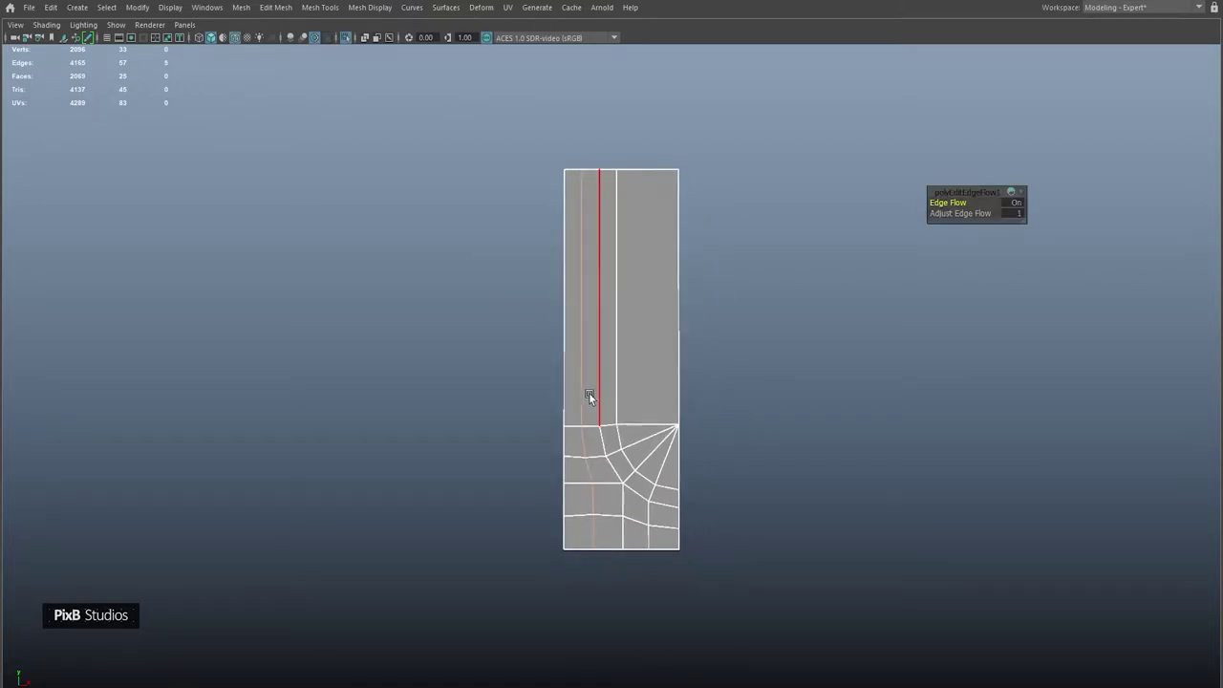
pyautogui.keyDown('alt'); pyautogui.moveTo(606, 443); pyautogui.dragTo(581, 366, button='middle'); pyautogui.keyUp('alt')
pyautogui.doubleClick(583, 445)
pyautogui.press('g')
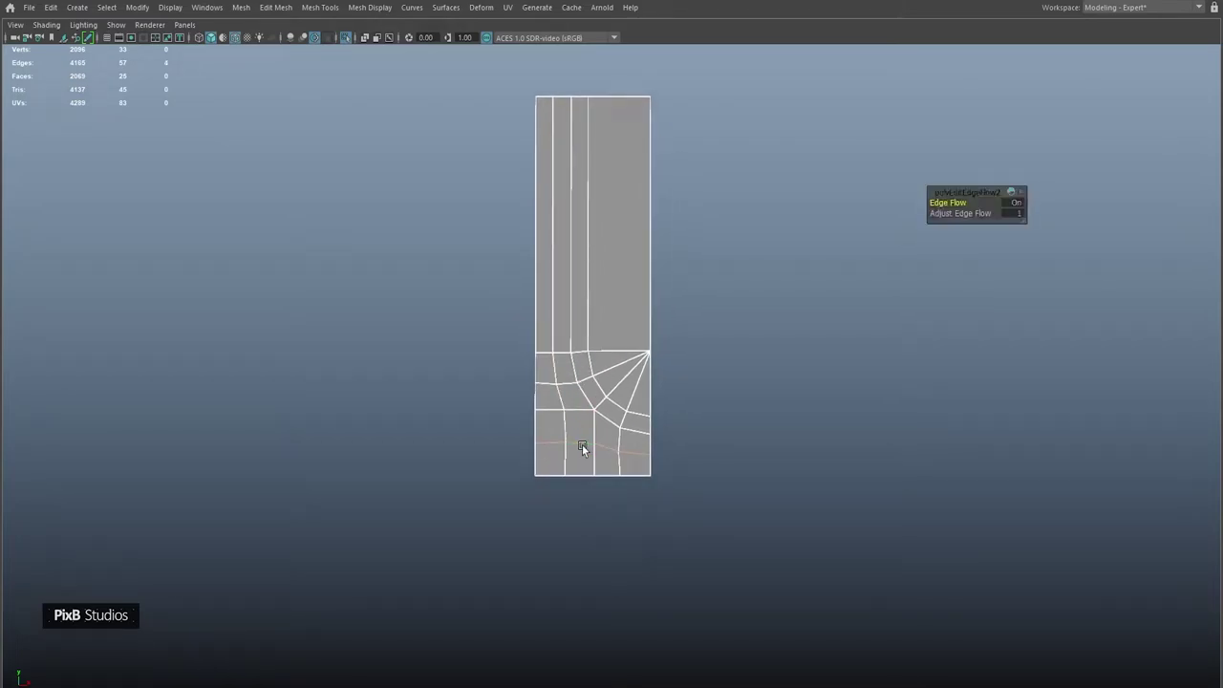
# - Flatten the bottom border and shift the two lowest vertices of the column nearest the right border sideways to straighten it
pyautogui.click(552, 510)
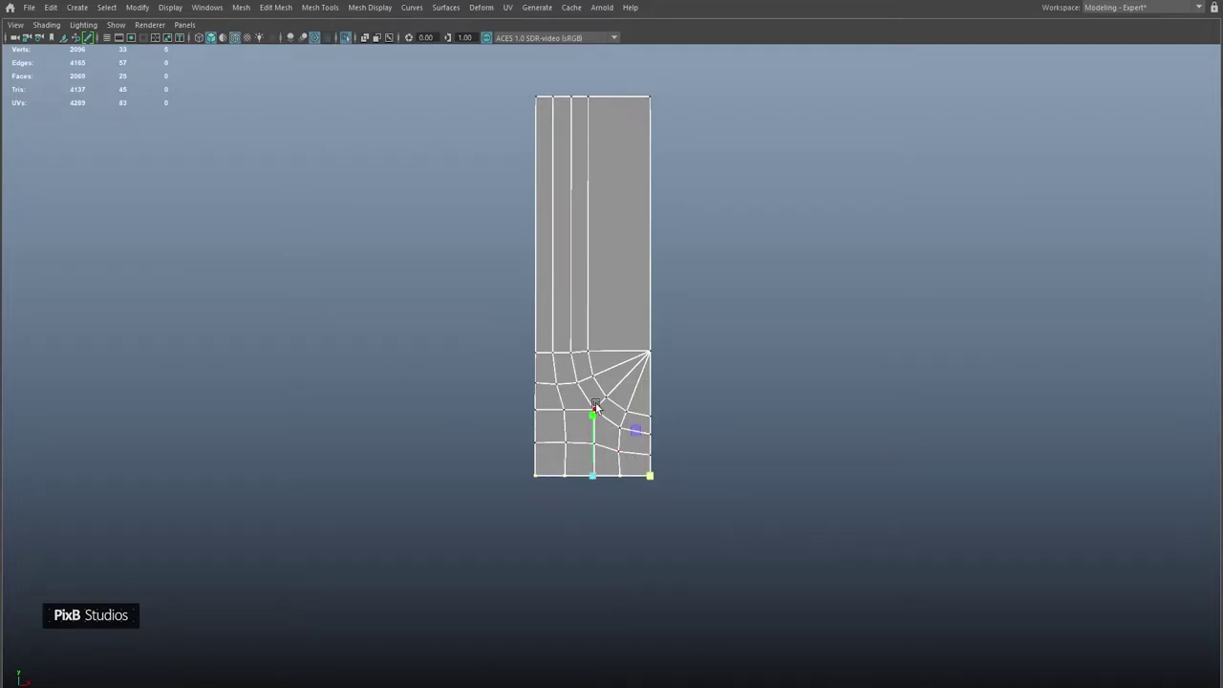
pyautogui.scroll(5, 621, 455)
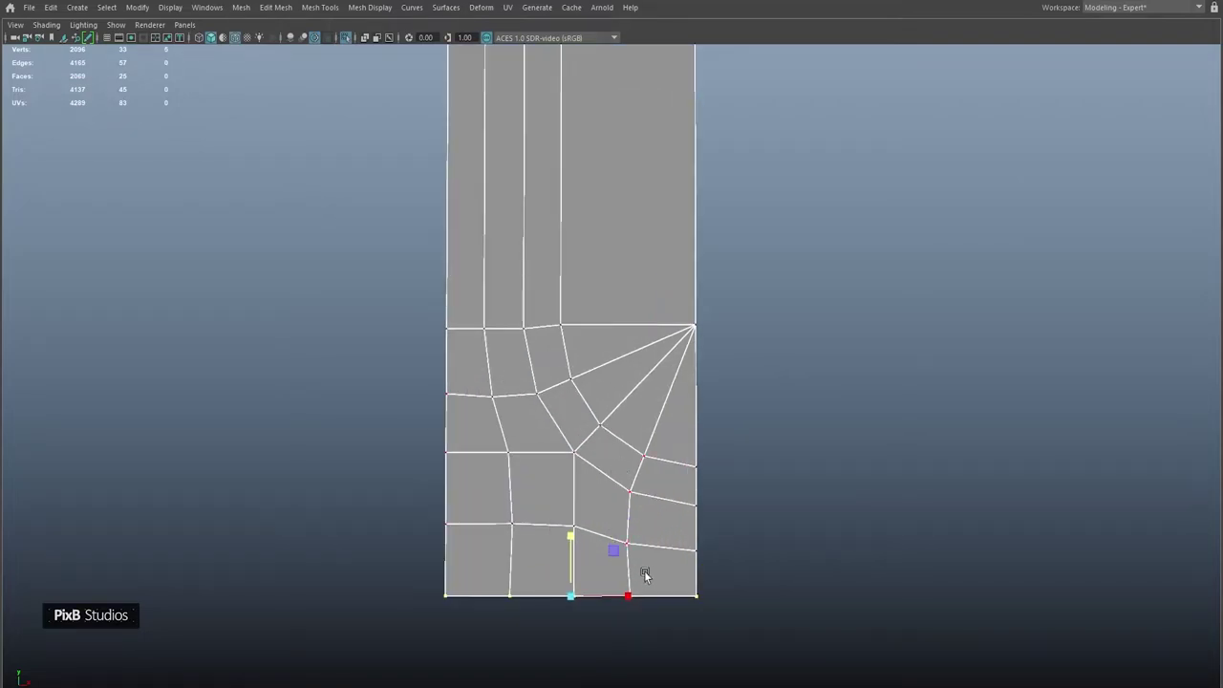
pyautogui.keyDown('alt'); pyautogui.moveTo(650, 604); pyautogui.dragTo(655, 543, button='middle'); pyautogui.keyUp('alt')
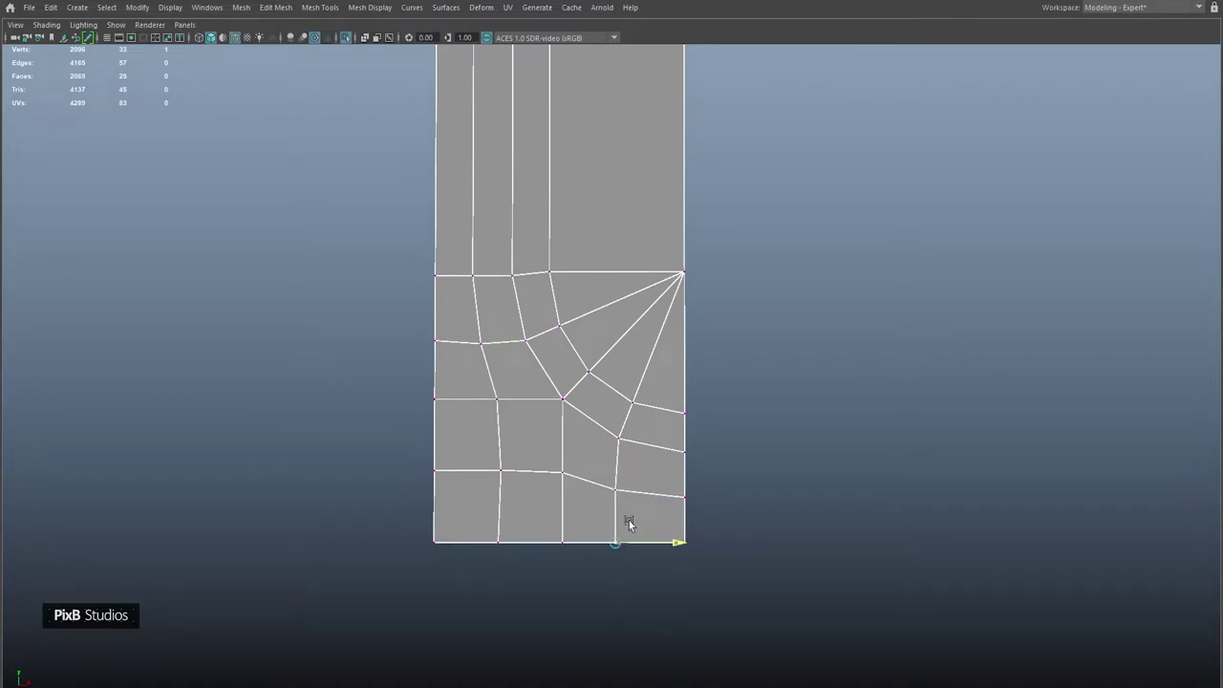
pyautogui.moveTo(600, 475); pyautogui.dragTo(628, 556)
pyautogui.moveTo(660, 513); pyautogui.dragTo(666, 517, button='middle')
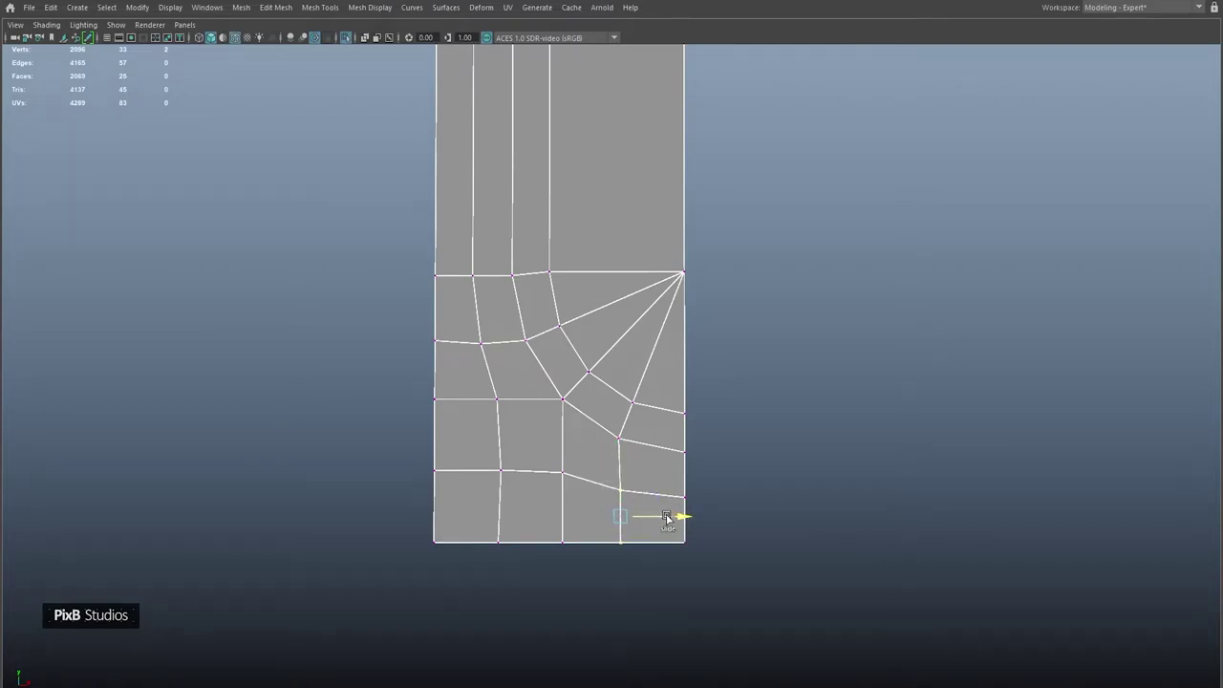
# - Align the lower vertices of the middle column and the vertices along the outer left border vertically
pyautogui.keyDown('alt'); pyautogui.moveTo(563, 483); pyautogui.dragTo(595, 489, button='middle'); pyautogui.keyUp('alt')
pyautogui.moveTo(535, 491); pyautogui.dragTo(567, 613)
pyautogui.keyDown('alt'); pyautogui.moveTo(592, 373); pyautogui.dragTo(609, 470, button='middle'); pyautogui.keyUp('alt')
pyautogui.moveTo(606, 322); pyautogui.dragTo(600, 391, button='right')
pyautogui.click(508, 454)
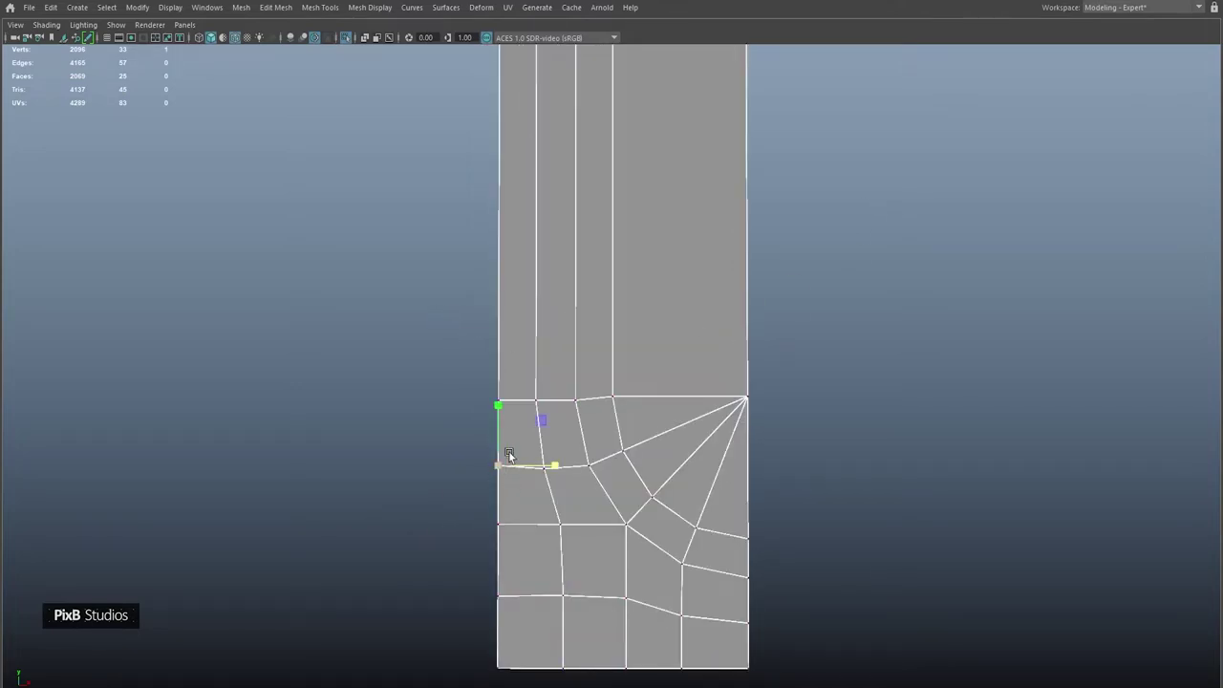
# - Cut a horizontal edge from the inner curve's upper vertex across the radial edges to the right border
pyautogui.scroll(-2, 528, 306)
pyautogui.moveTo(579, 371); pyautogui.dragTo(639, 299, button='right')
pyautogui.scroll(-3, 697, 284)
pyautogui.press('F10')
pyautogui.scroll(3, 506, 282)
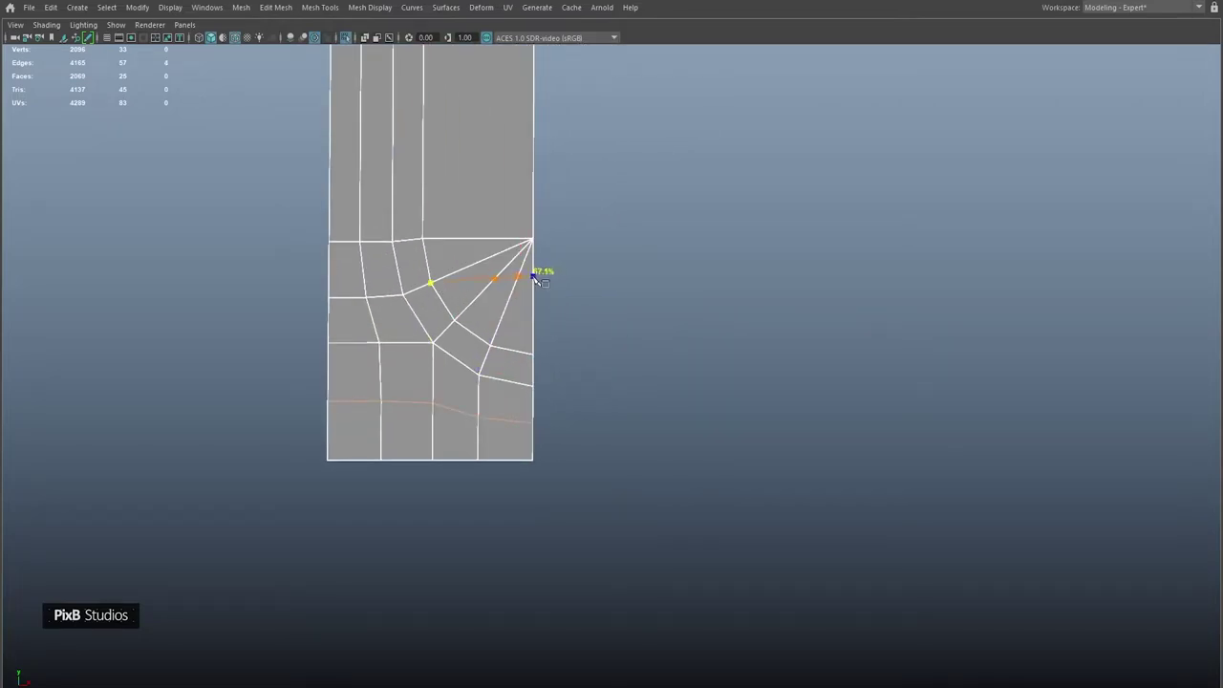
pyautogui.rightClick(535, 293)
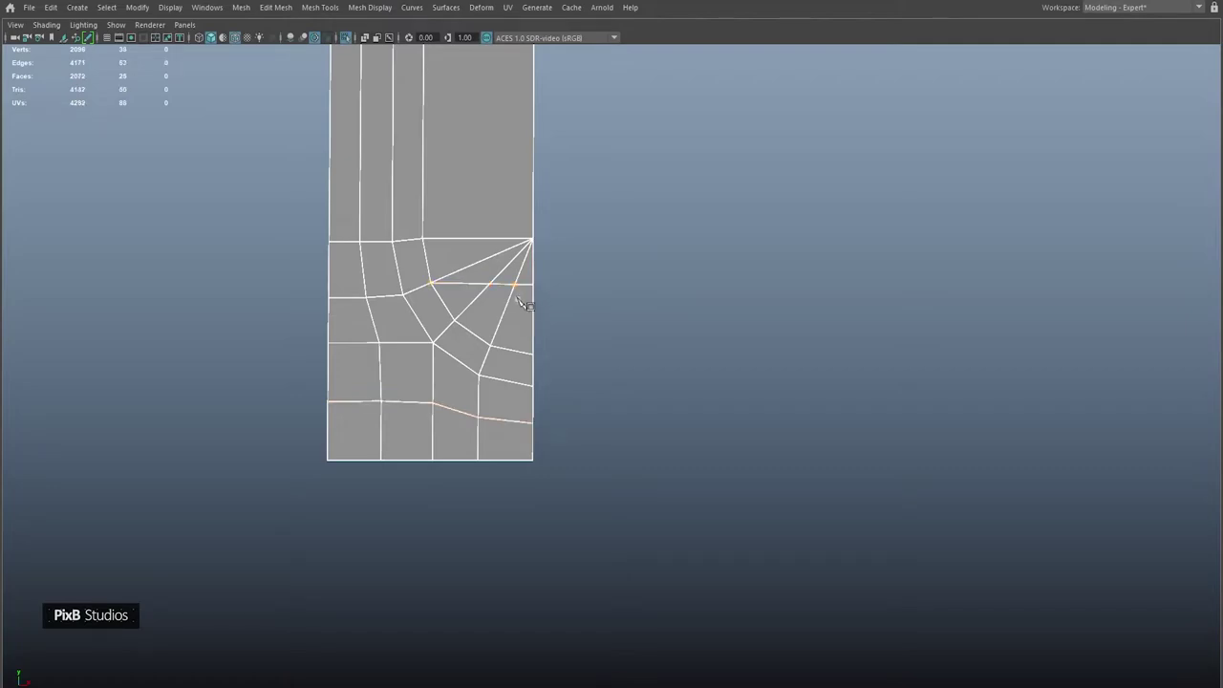
# - Delete the radial edges that fan out to the right border corner inside the curve
pyautogui.hotkey('ctrl', 'z')
pyautogui.keyDown('alt'); pyautogui.moveTo(657, 245); pyautogui.dragTo(658, 312, button='right'); pyautogui.keyUp('alt')
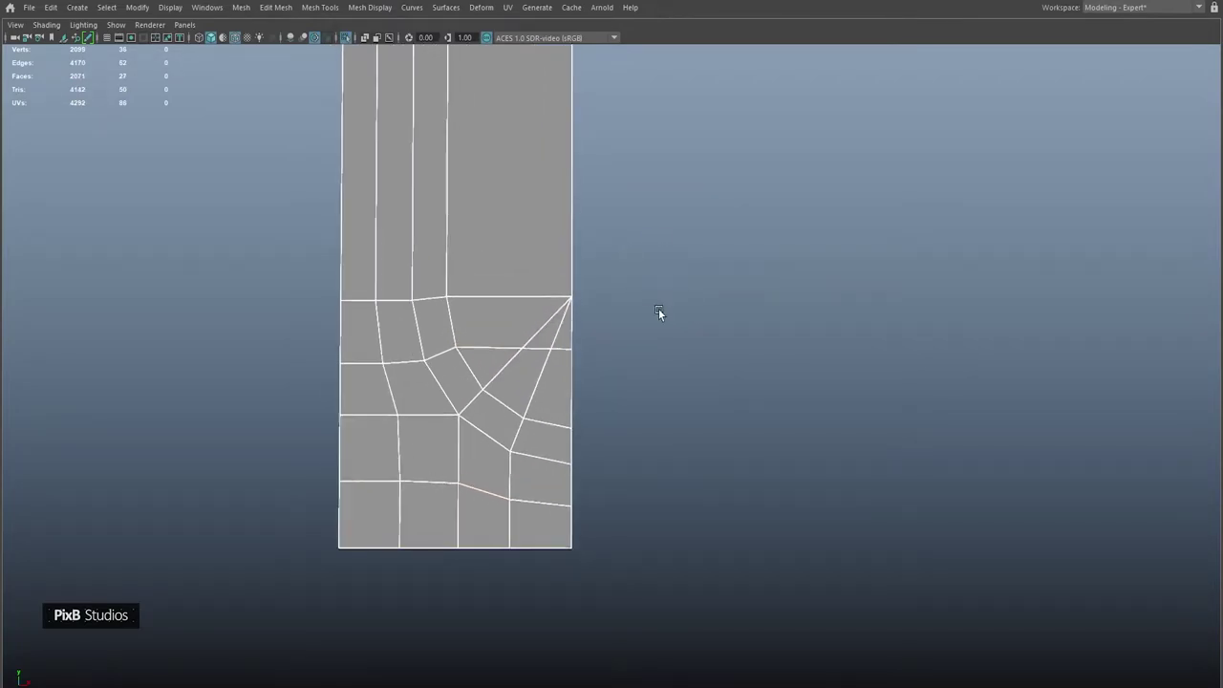
pyautogui.click(569, 304)
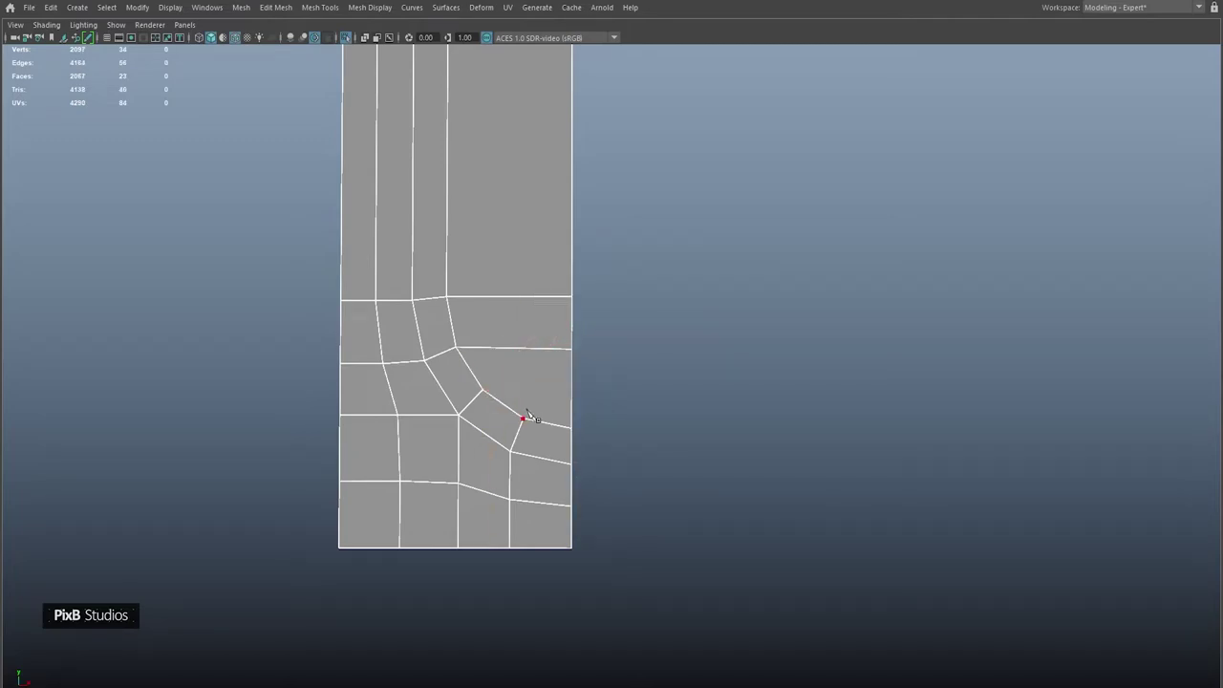
# - Cut a vertical edge line from the top border down to the lower vertex of the inner curve
pyautogui.rightClick(525, 336)
pyautogui.click(516, 350)
pyautogui.moveTo(535, 344)
pyautogui.keyDown('alt'); pyautogui.mouseDown()
pyautogui.moveTo(548, 385)
pyautogui.moveTo(539, 327)
pyautogui.mouseUp(); pyautogui.keyUp('alt')
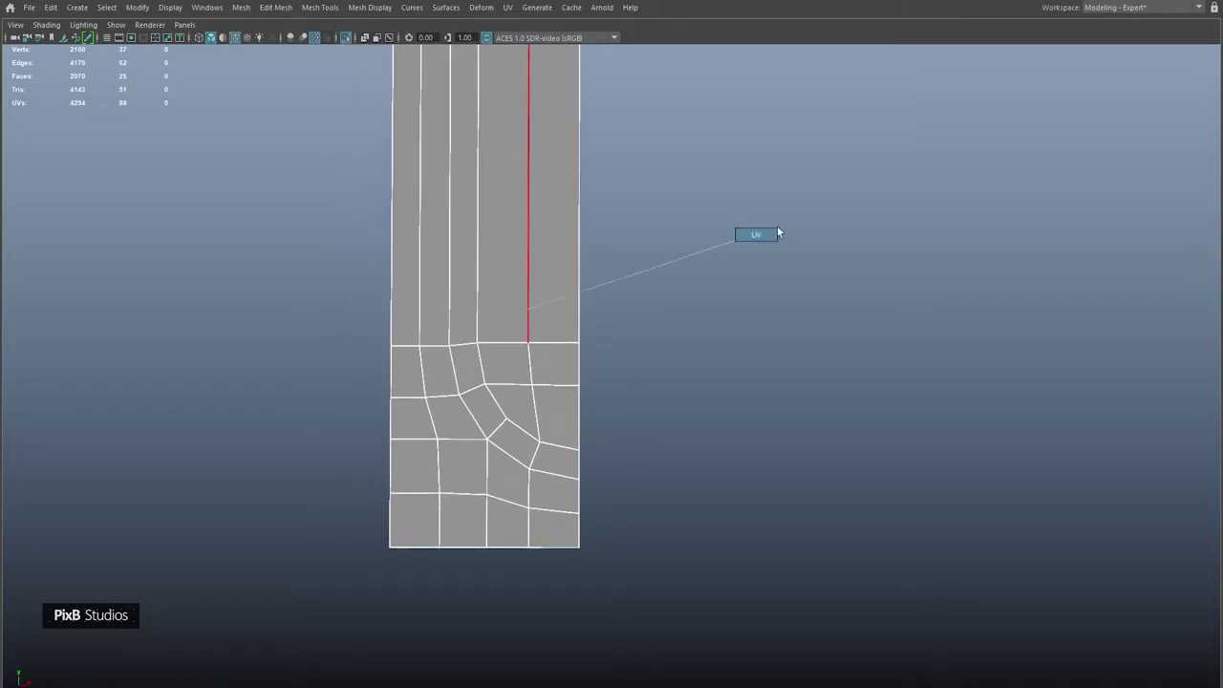
# - Mirror the half mesh across object X in the positive direction with a merge threshold of 0.01
pyautogui.moveTo(777, 231); pyautogui.dragTo(777, 231, button='right')
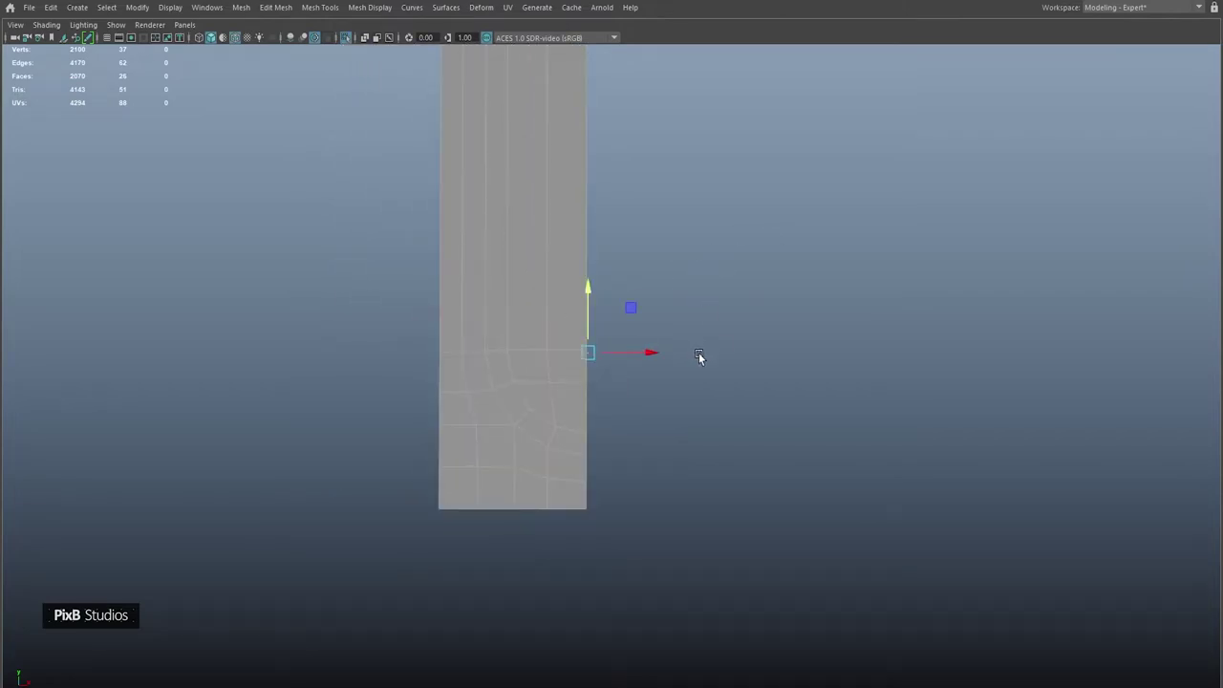
pyautogui.keyDown('shift'); pyautogui.moveTo(715, 327); pyautogui.dragTo(734, 467, button='right'); pyautogui.keyUp('shift')
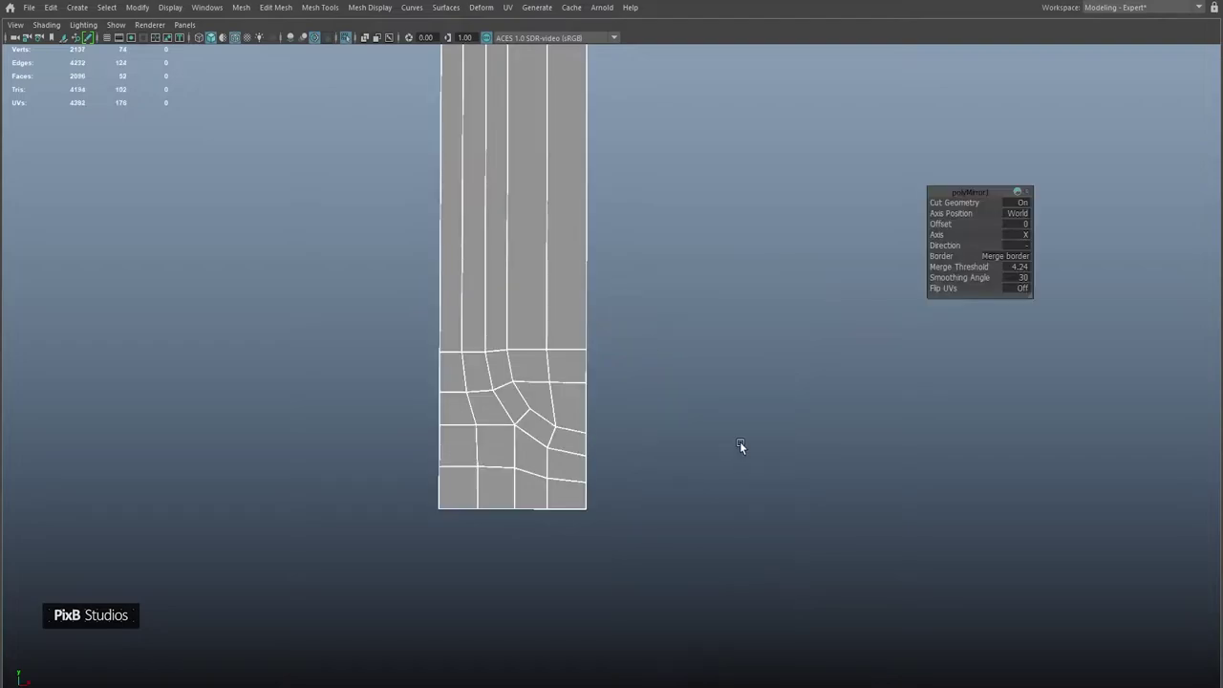
pyautogui.click(1020, 215)
pyautogui.click(1074, 229)
pyautogui.click(1024, 235)
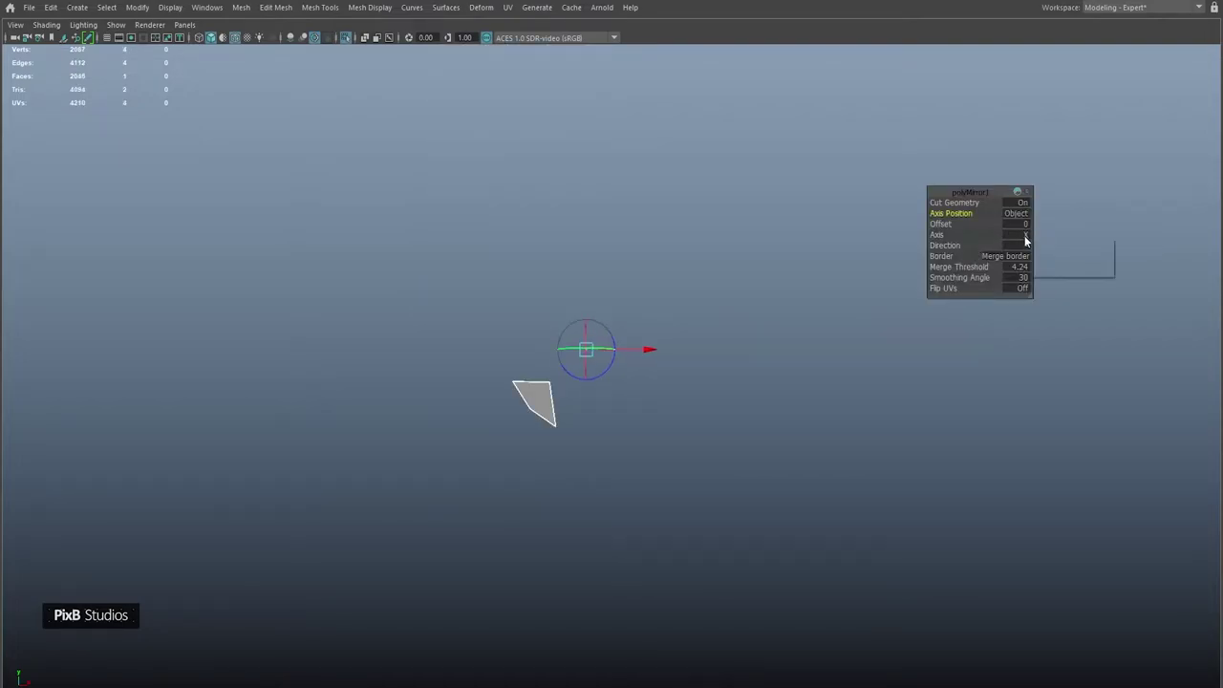
pyautogui.click(1043, 245)
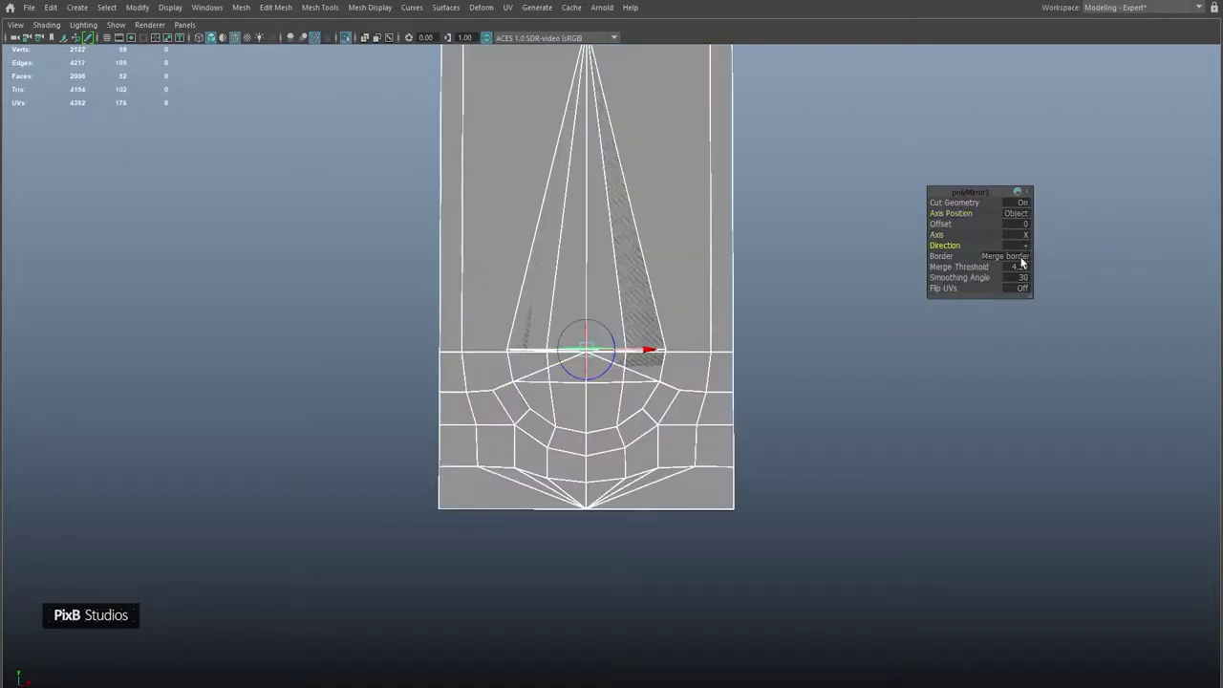
pyautogui.write('0.0')
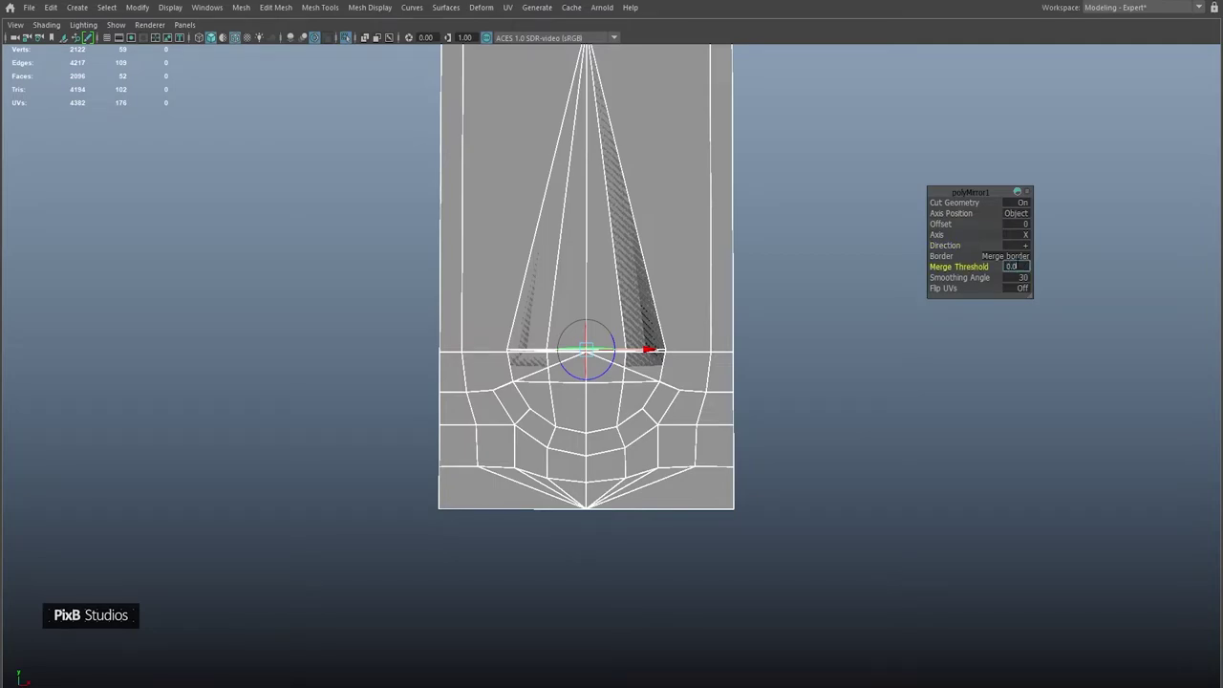
pyautogui.write('1')
pyautogui.press('Return')
pyautogui.keyDown('alt'); pyautogui.moveTo(610, 311); pyautogui.dragTo(641, 498, button='middle'); pyautogui.keyUp('alt')
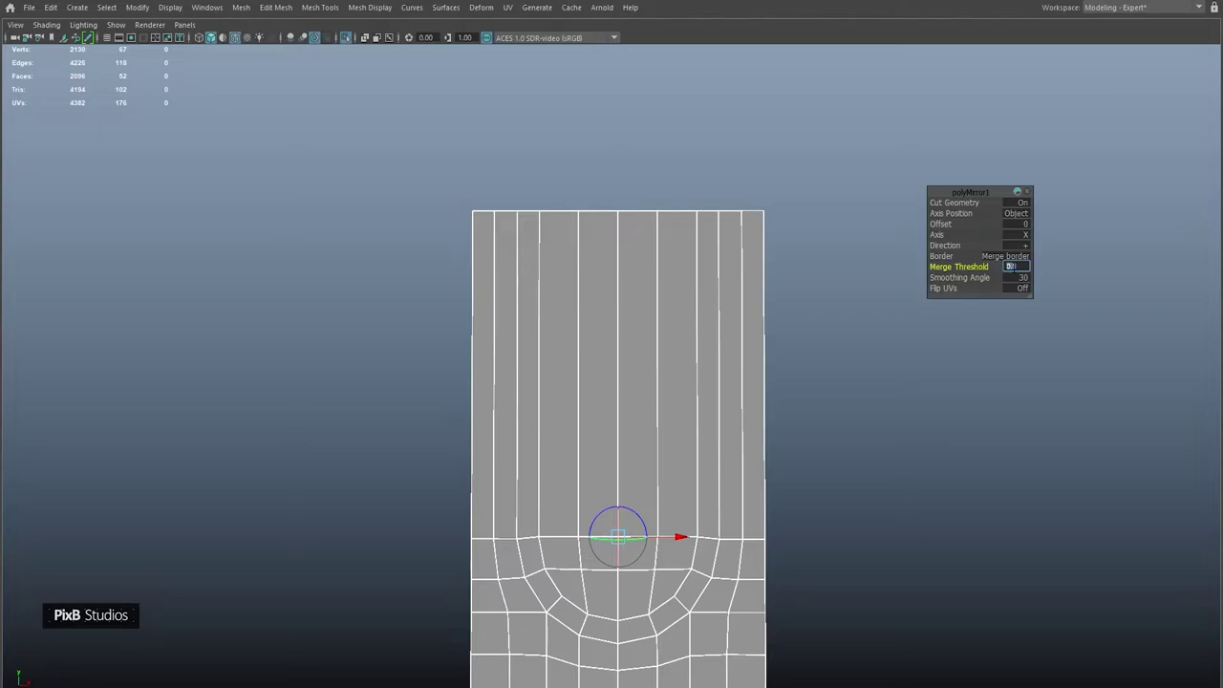
pyautogui.click(748, 385)
# - Snap the mirrored section's pivot to its upper-left corner vertex
pyautogui.keyDown('alt'); pyautogui.moveTo(748, 385); pyautogui.dragTo(645, 363, button='middle'); pyautogui.keyUp('alt')
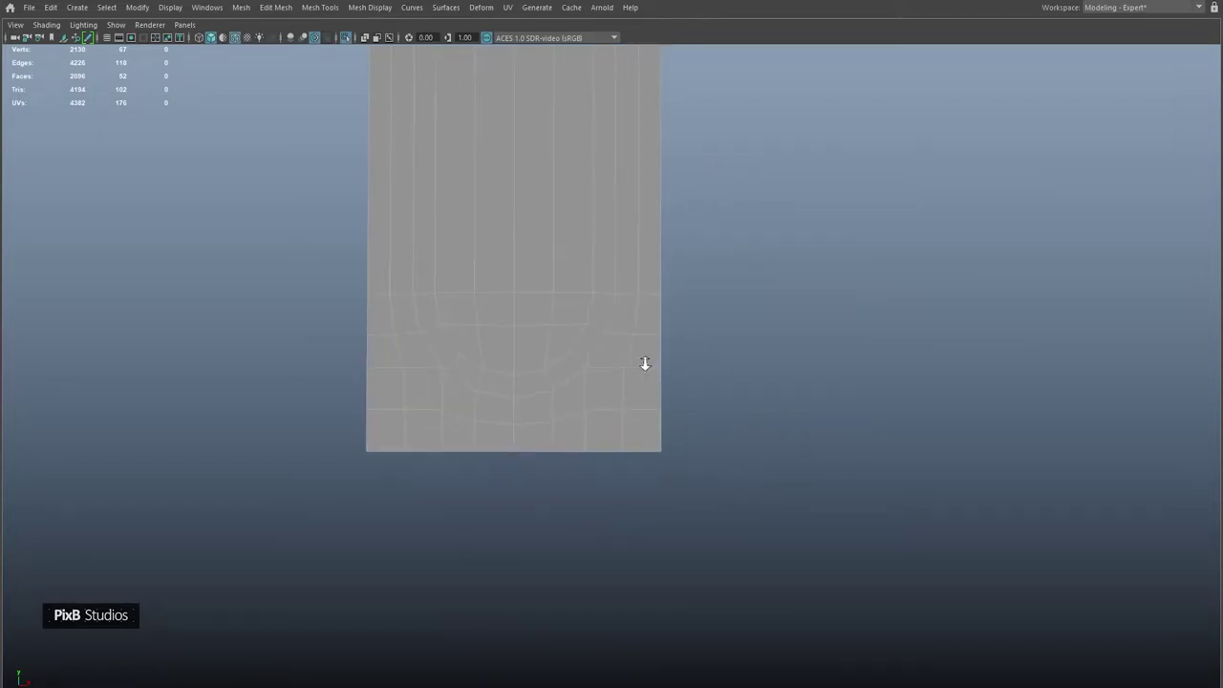
pyautogui.scroll(-2, 593, 320)
pyautogui.moveTo(605, 337); pyautogui.dragTo(351, 190)
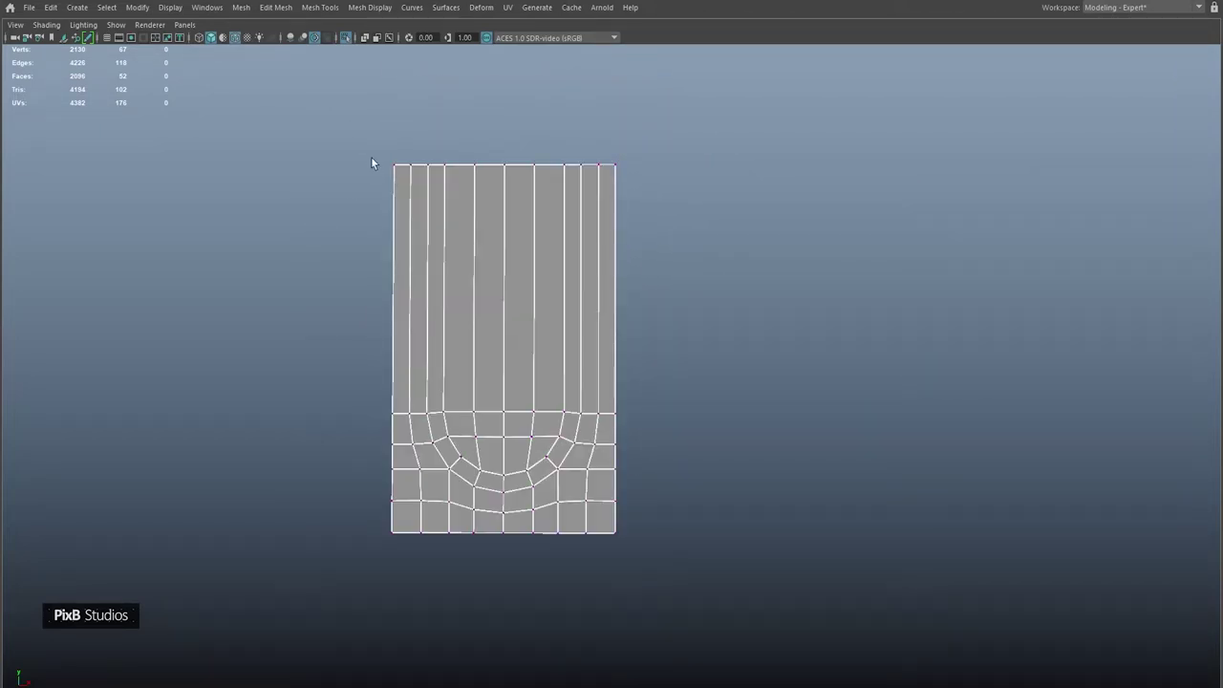
pyautogui.click(695, 177)
pyautogui.moveTo(479, 167); pyautogui.dragTo(333, 144, button='middle')
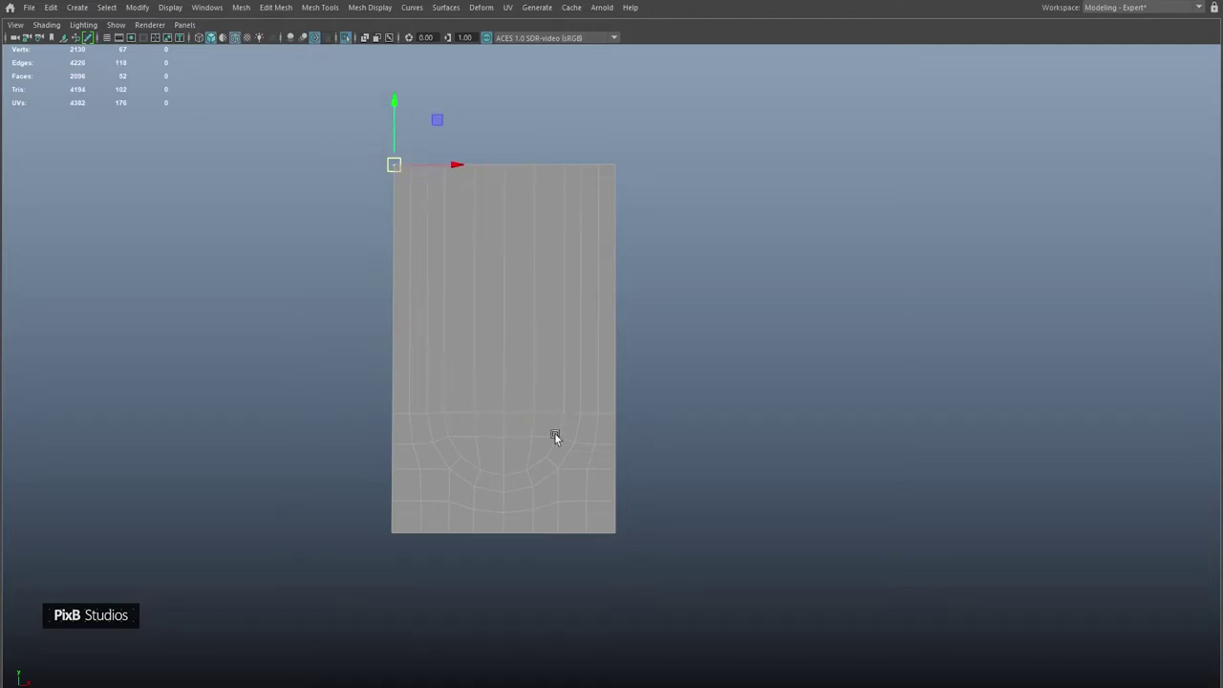
# - Duplicate the section edge to edge along X, repeating until a row of twelve sections is formed
pyautogui.scroll(-2, 541, 295)
pyautogui.hotkey('ctrl', 'd')
pyautogui.moveTo(522, 240); pyautogui.dragTo(669, 246)
pyautogui.hotkey('shift', 'd')
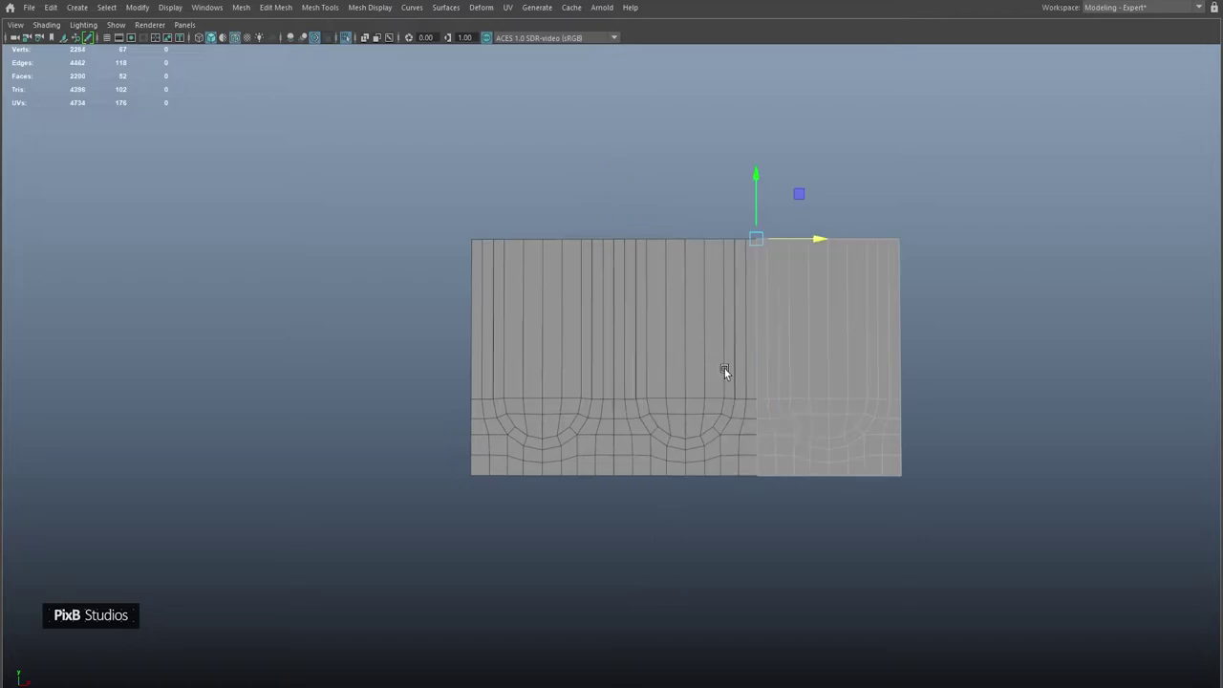
pyautogui.scroll(-1, 755, 387)
pyautogui.keyDown('alt'); pyautogui.moveTo(775, 404); pyautogui.dragTo(492, 348, button='middle'); pyautogui.keyUp('alt')
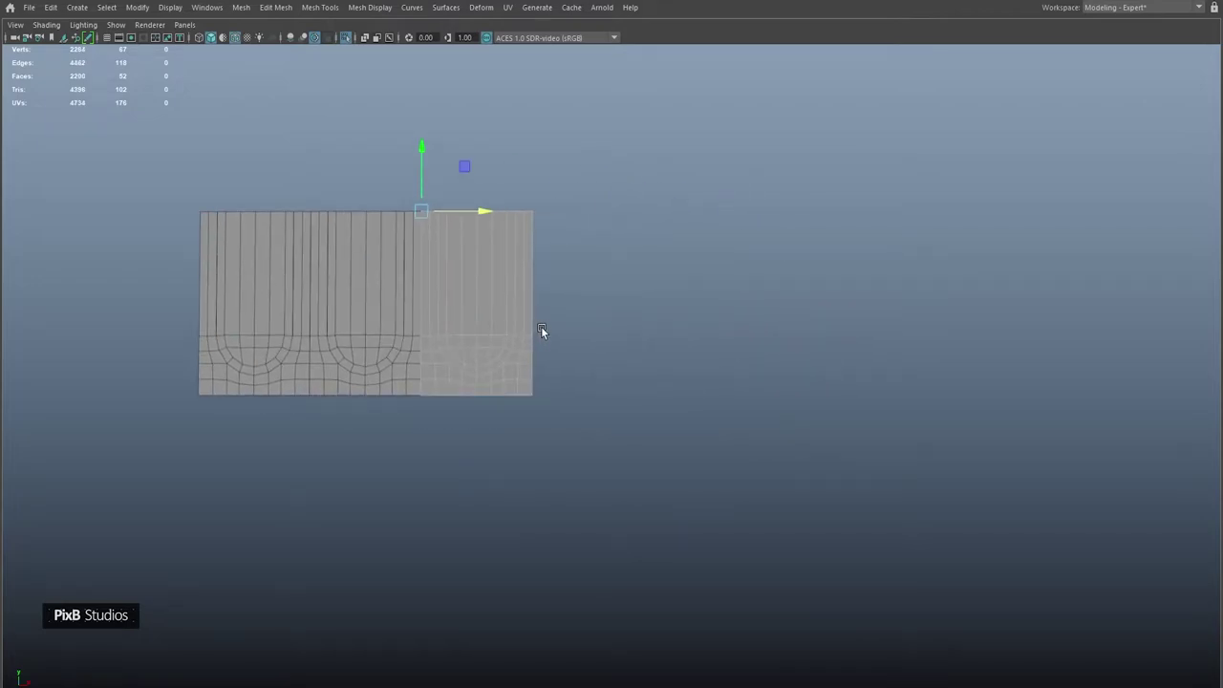
pyautogui.hotkey('shift', 'd')
pyautogui.hotkey('shift', 'd')
pyautogui.scroll(-1, 538, 331)
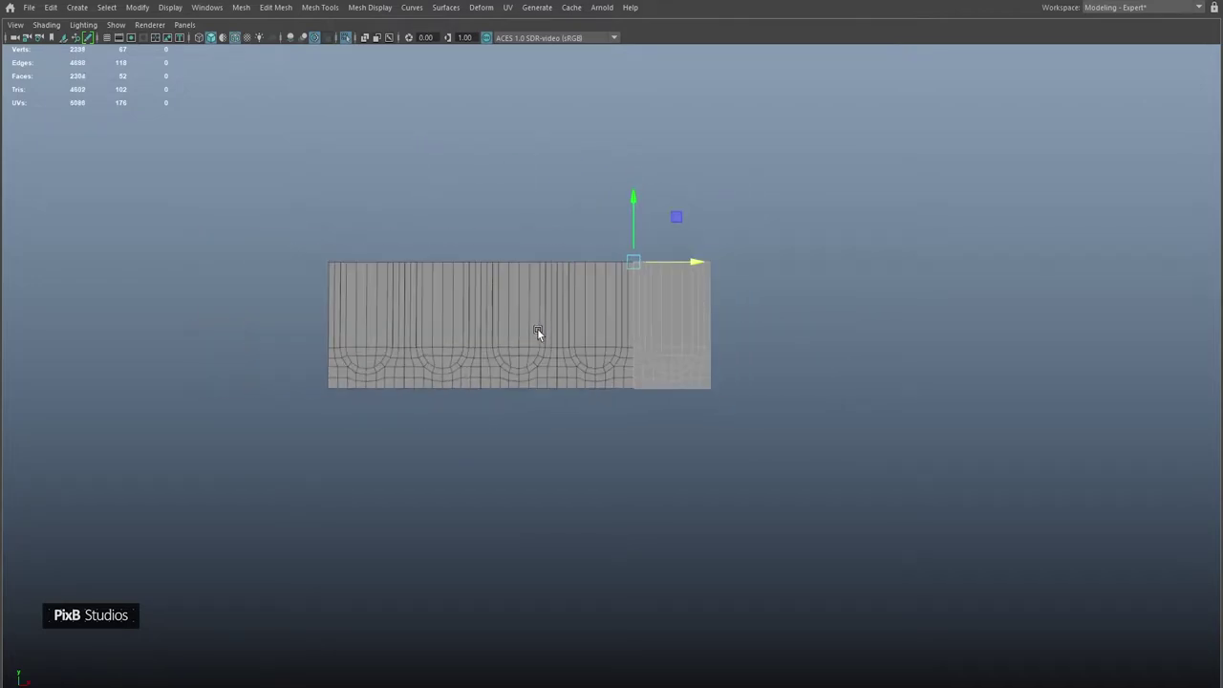
pyautogui.hotkey('shift', 'd')
pyautogui.hotkey('shift', 'd')
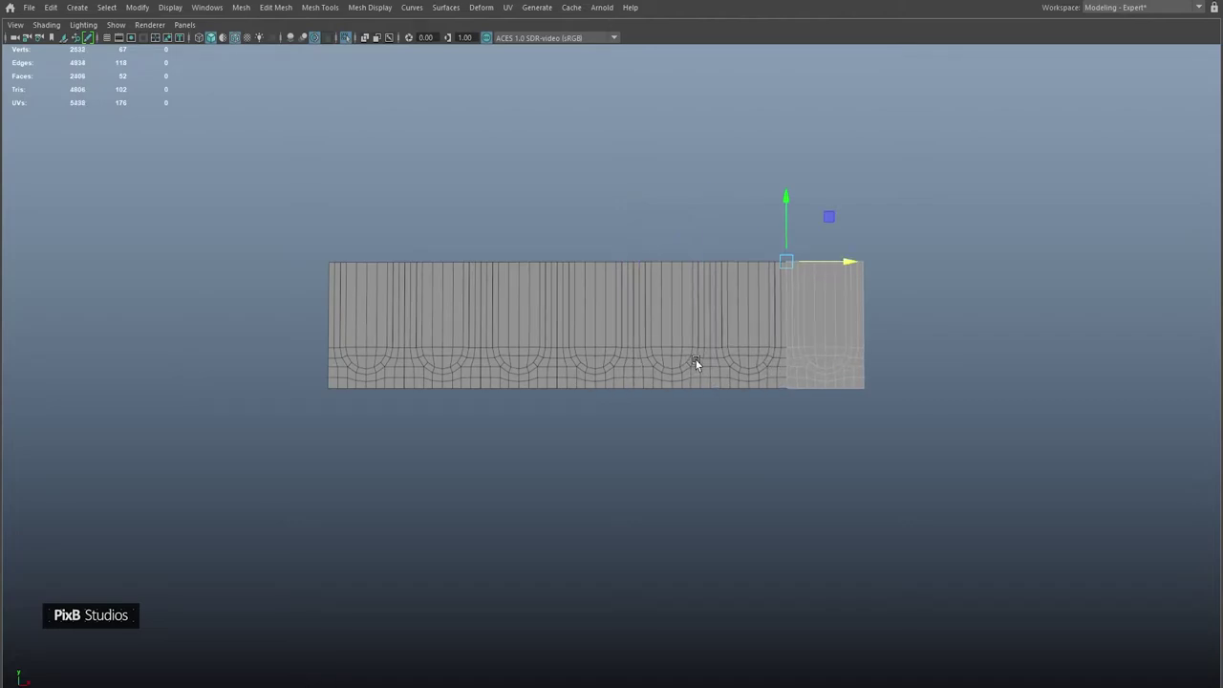
pyautogui.hotkey('shift', 'd')
pyautogui.hotkey('shift', 'd')
pyautogui.hotkey('shift', 'd')
pyautogui.scroll(-1, 722, 370)
pyautogui.keyDown('alt'); pyautogui.moveTo(723, 370); pyautogui.dragTo(625, 348, button='middle'); pyautogui.keyUp('alt')
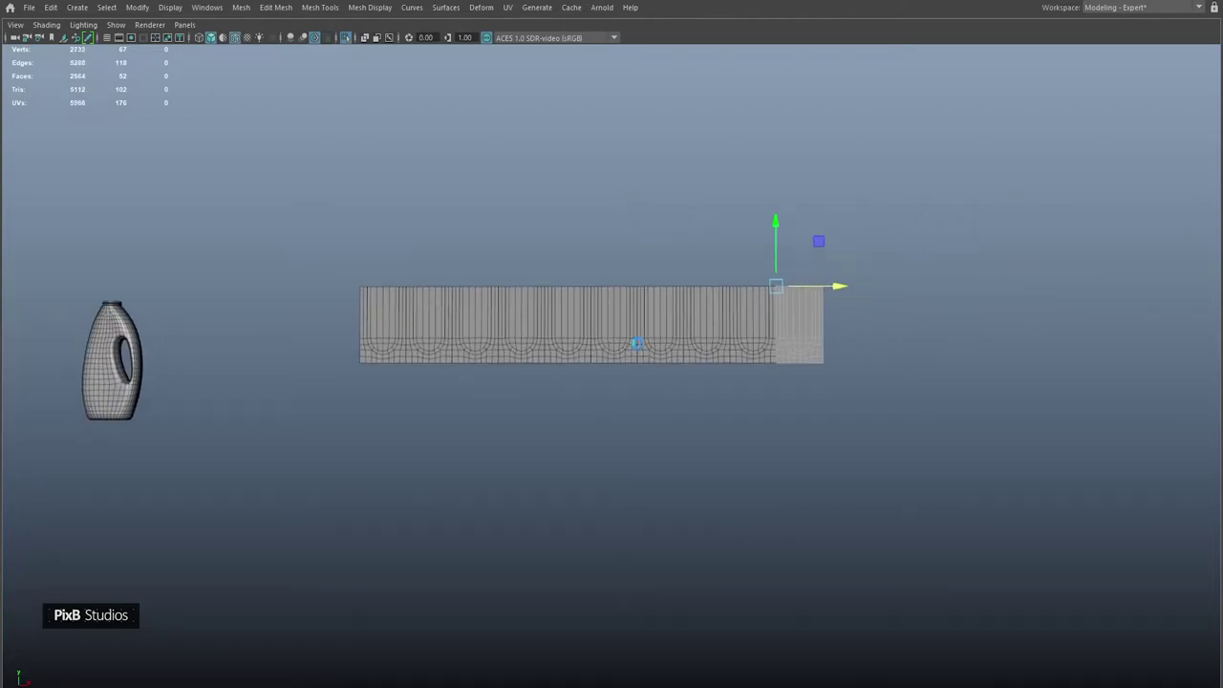
pyautogui.hotkey('shift', 'd')
# - Combine all the sections into one mesh and merge its vertices with a distance threshold of 0.01
pyautogui.moveTo(389, 210); pyautogui.dragTo(915, 445)
pyautogui.keyDown('shift'); pyautogui.moveTo(887, 315); pyautogui.dragTo(880, 600, button='right'); pyautogui.keyUp('shift')
pyautogui.moveTo(718, 299); pyautogui.dragTo(710, 422, button='right')
pyautogui.moveTo(710, 422); pyautogui.dragTo(1051, 531)
pyautogui.keyDown('shift'); pyautogui.moveTo(645, 292); pyautogui.dragTo(632, 196, button='right'); pyautogui.keyUp('shift')
pyautogui.keyDown('alt'); pyautogui.moveTo(583, 273); pyautogui.dragTo(649, 308, button='middle'); pyautogui.keyUp('alt')
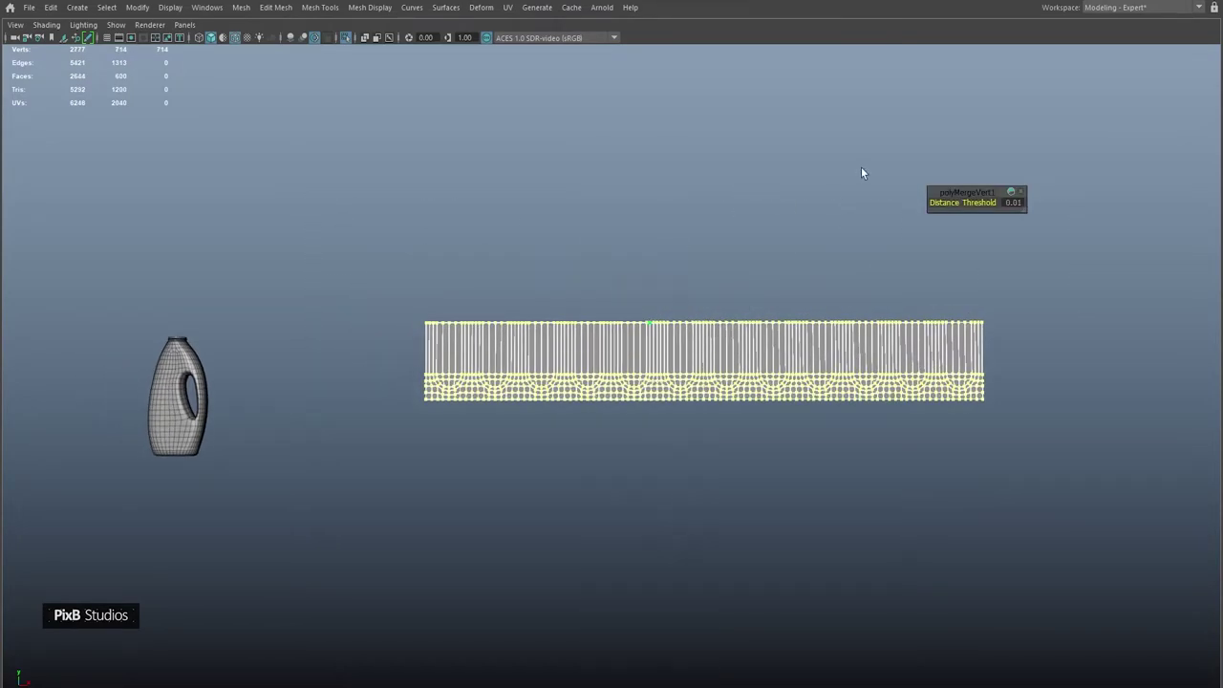
# - Frame the combined strip in the perspective view and add a nonlinear Bend deformer to it
pyautogui.press('F8')
pyautogui.press('space')
pyautogui.press('f')
pyautogui.keyDown('alt'); pyautogui.moveTo(666, 241); pyautogui.dragTo(601, 306); pyautogui.keyUp('alt')
pyautogui.click(478, 9)
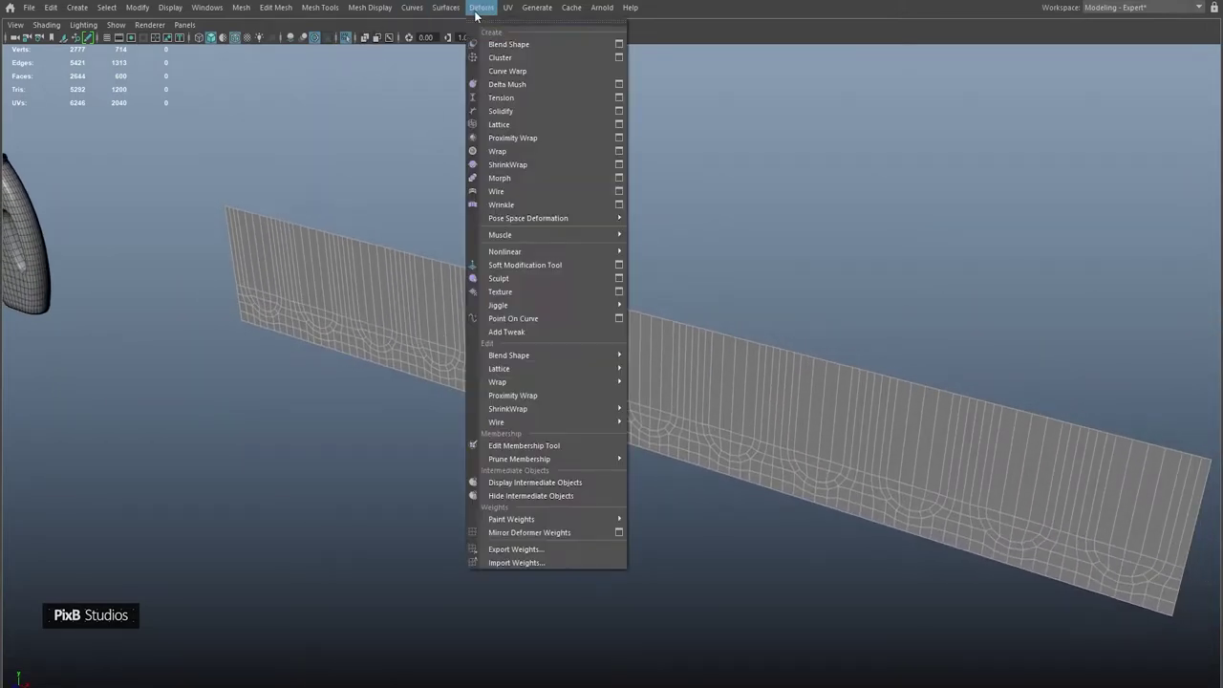
pyautogui.moveTo(543, 251)
pyautogui.click(654, 254)
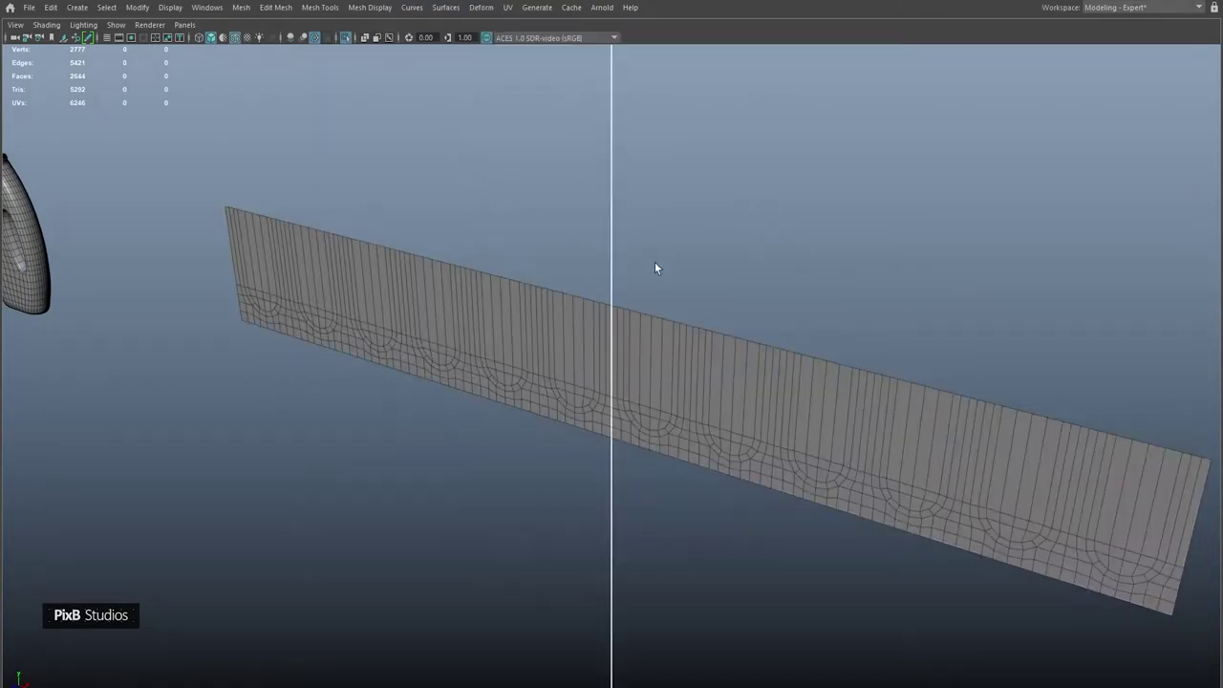
# - Orient the bend handle along the strip's length, with Rotate X and Rotate Y at -90 and Rotate Z at 0
pyautogui.keyDown('alt'); pyautogui.moveTo(655, 268); pyautogui.dragTo(538, 224, button='middle'); pyautogui.keyUp('alt')
pyautogui.press('e')
pyautogui.moveTo(552, 268); pyautogui.dragTo(586, 346)
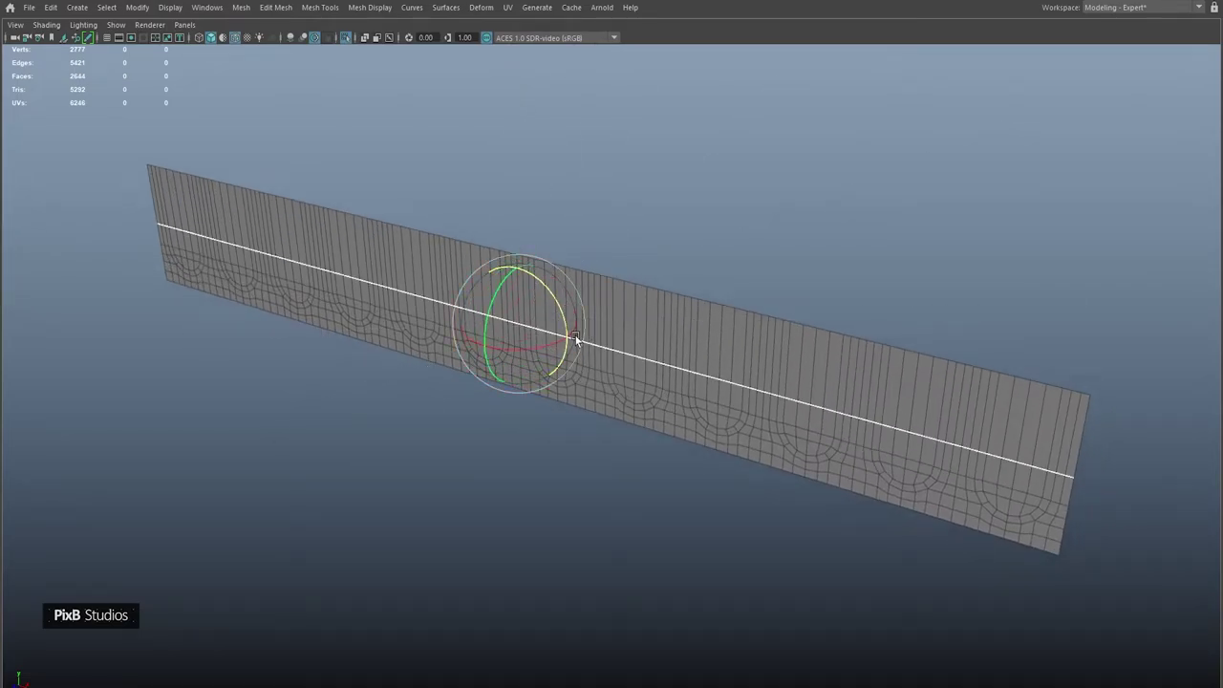
pyautogui.hotkey('ctrl', 'a')
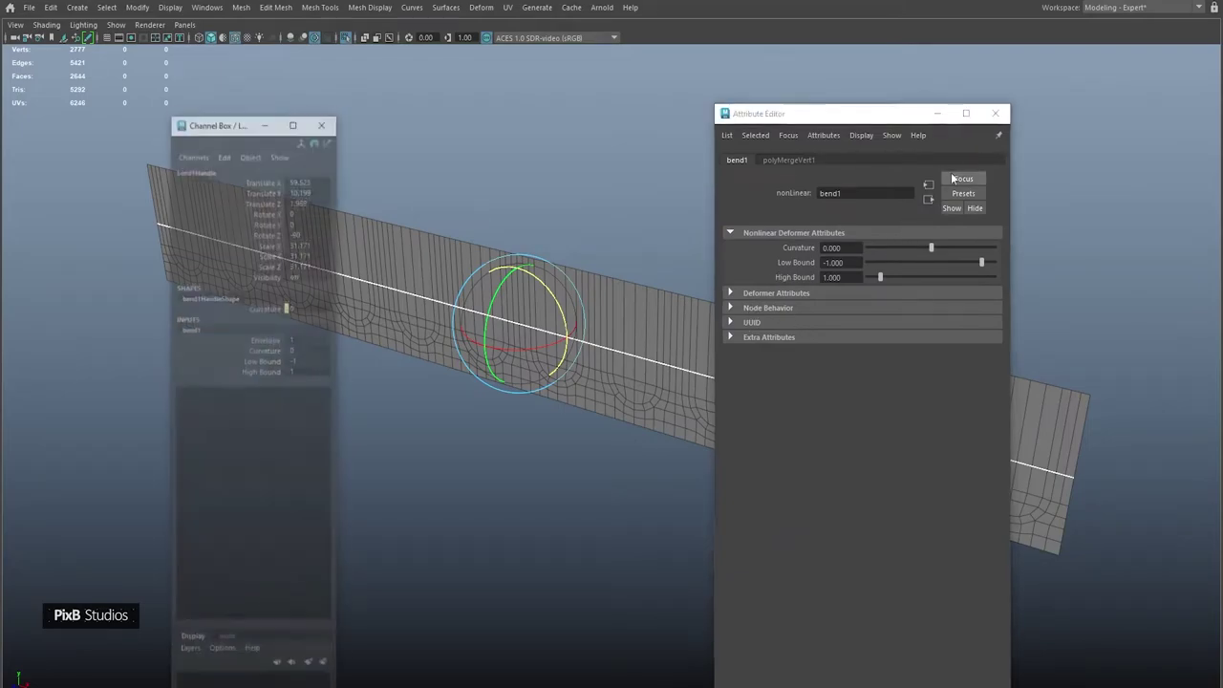
pyautogui.hotkey('ctrl', 'a')
pyautogui.moveTo(485, 326); pyautogui.dragTo(502, 252)
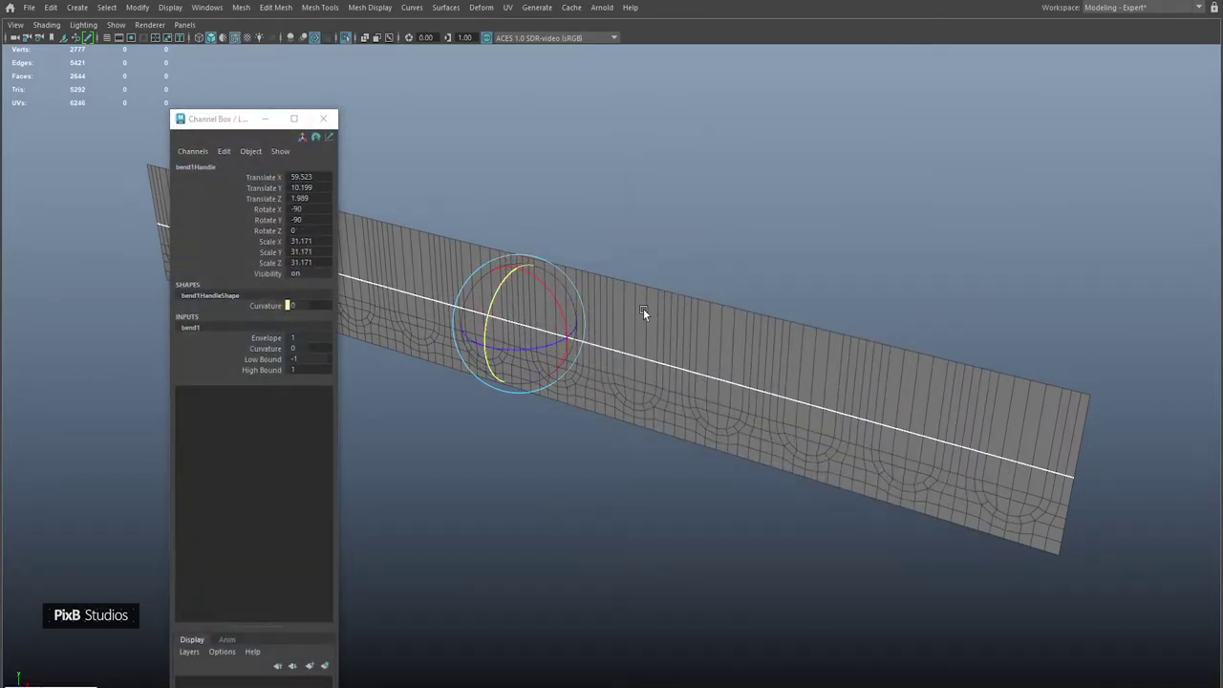
# - Set the bend curvature to -180 to curl the strip into a closed ring, and clear the mesh's construction history
pyautogui.click(256, 349)
pyautogui.moveTo(485, 355); pyautogui.dragTo(156, 340, button='middle')
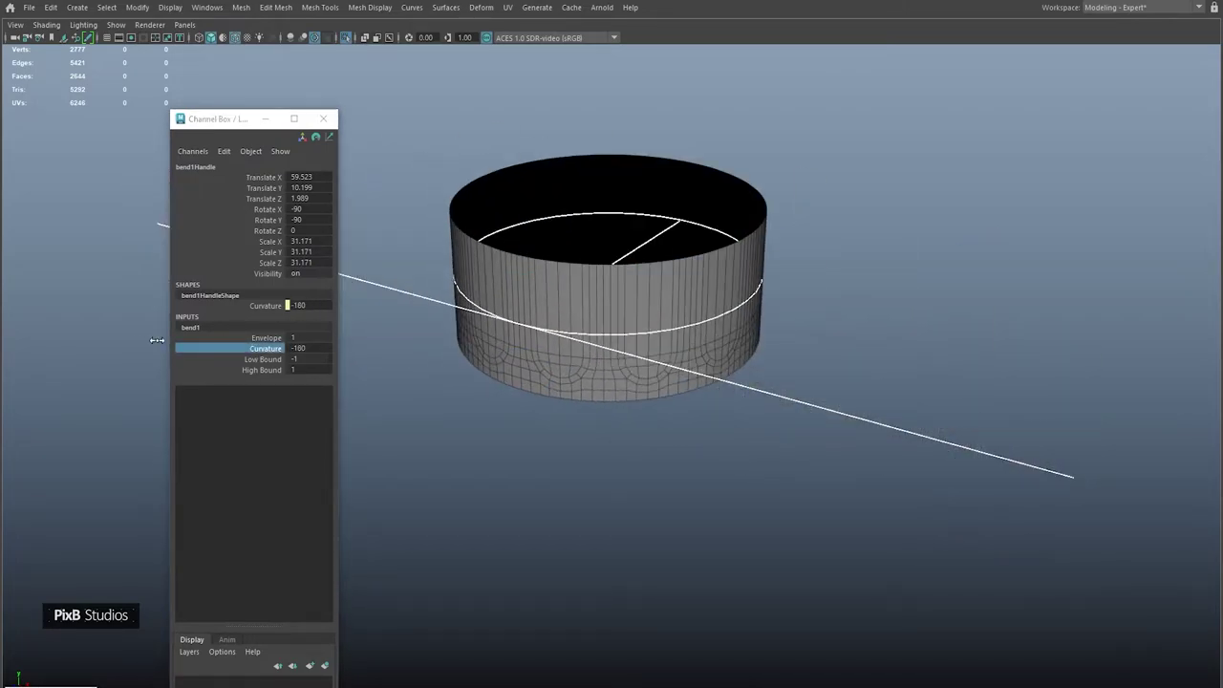
pyautogui.click(675, 291)
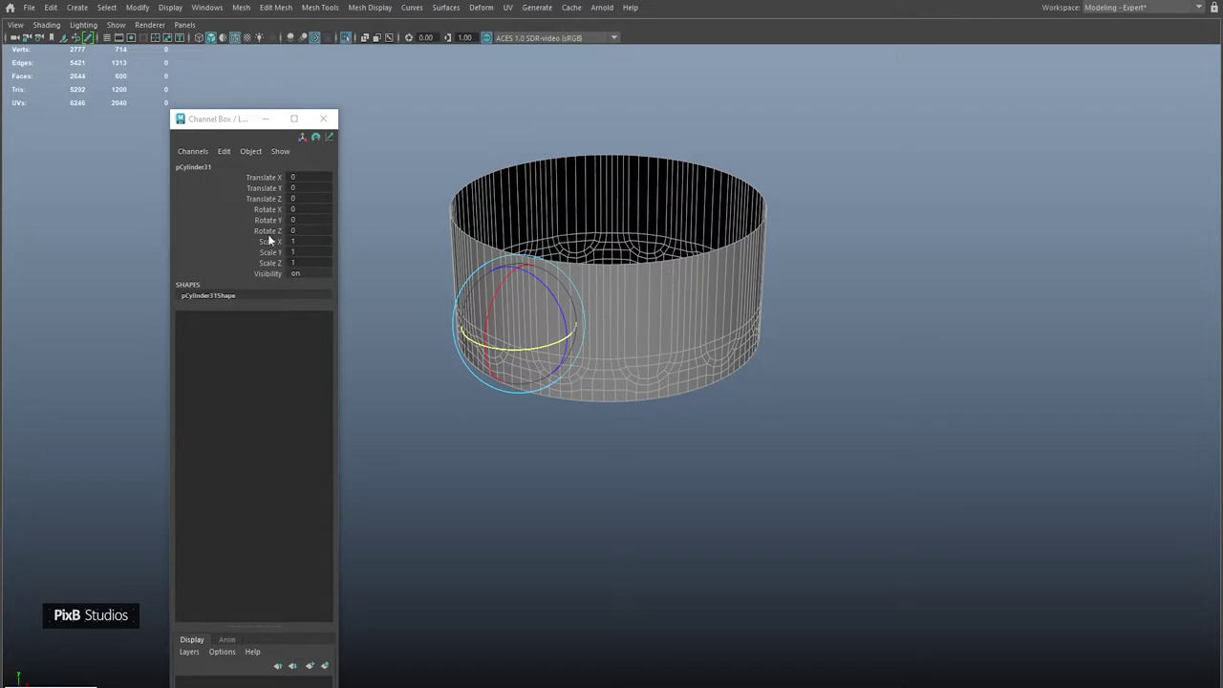
pyautogui.click(323, 118)
pyautogui.click(653, 105)
pyautogui.click(673, 277)
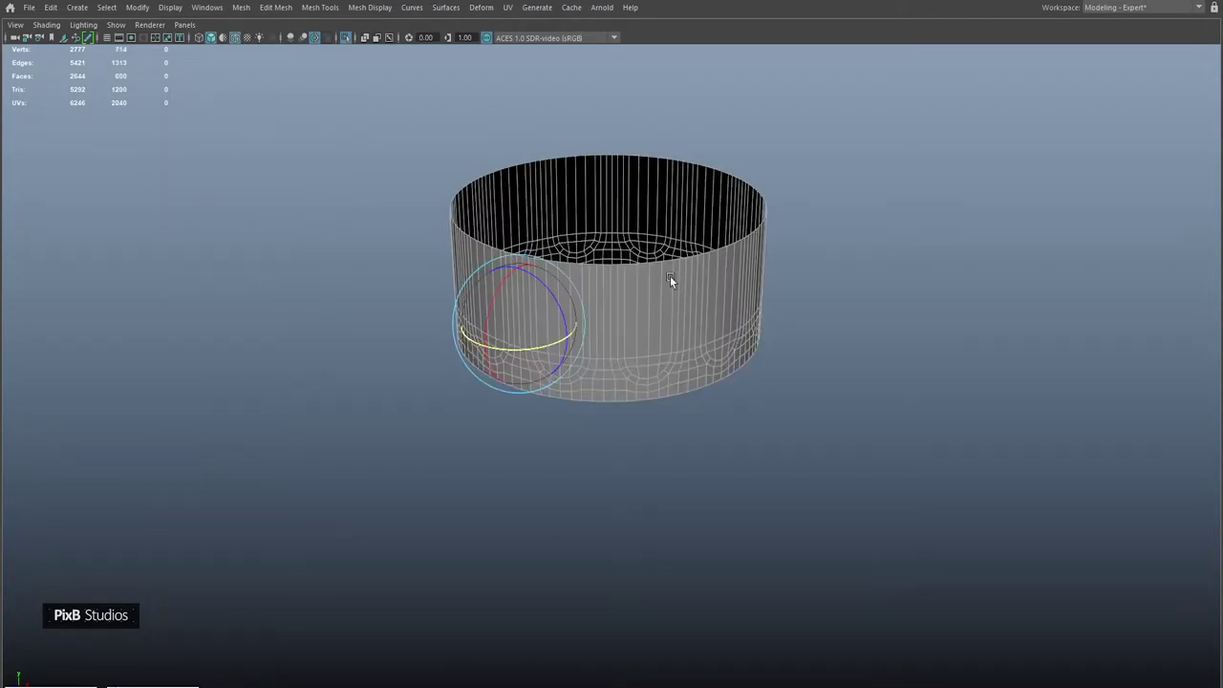
# - Select all the ring's vertices and merge them with a distance threshold of 0.01 to close the seam
pyautogui.press('f')
pyautogui.click(646, 286)
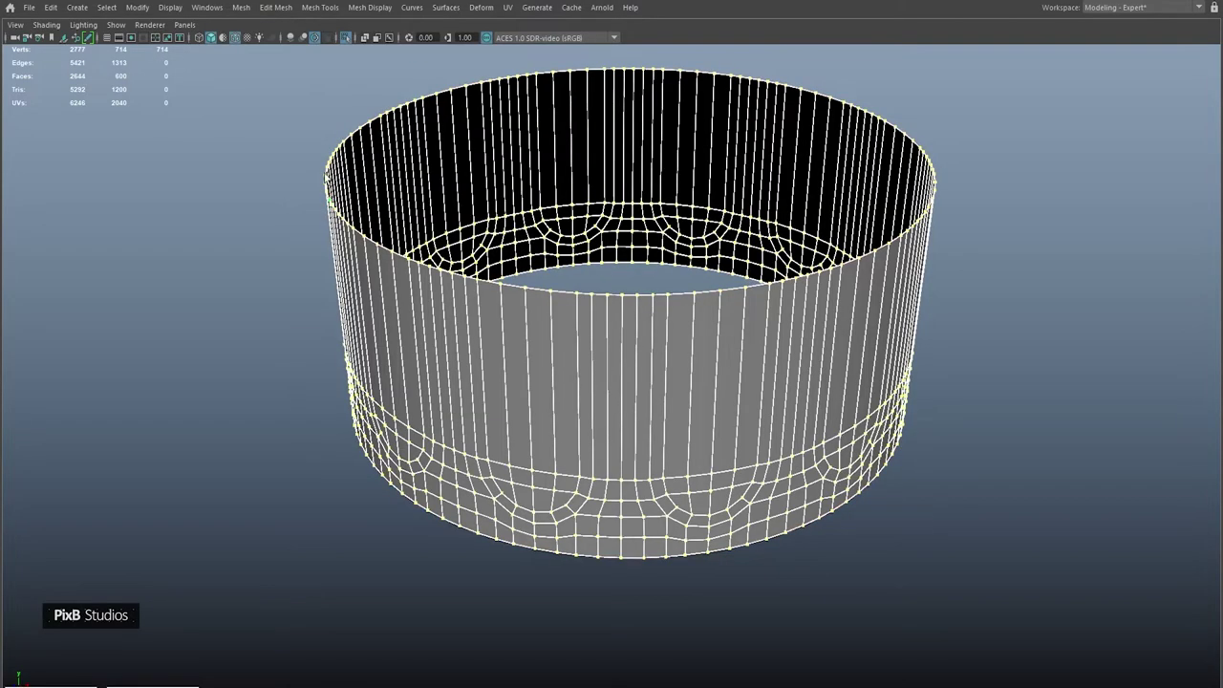
pyautogui.scroll(-1, 271, 114)
pyautogui.scroll(-2, 272, 114)
pyautogui.keyDown('shift'); pyautogui.rightClick(570, 347); pyautogui.keyUp('shift')
pyautogui.keyDown('shift'); pyautogui.moveTo(545, 273); pyautogui.dragTo(669, 312, button='right'); pyautogui.keyUp('shift')
pyautogui.keyDown('shift'); pyautogui.rightClick(619, 277); pyautogui.keyUp('shift')
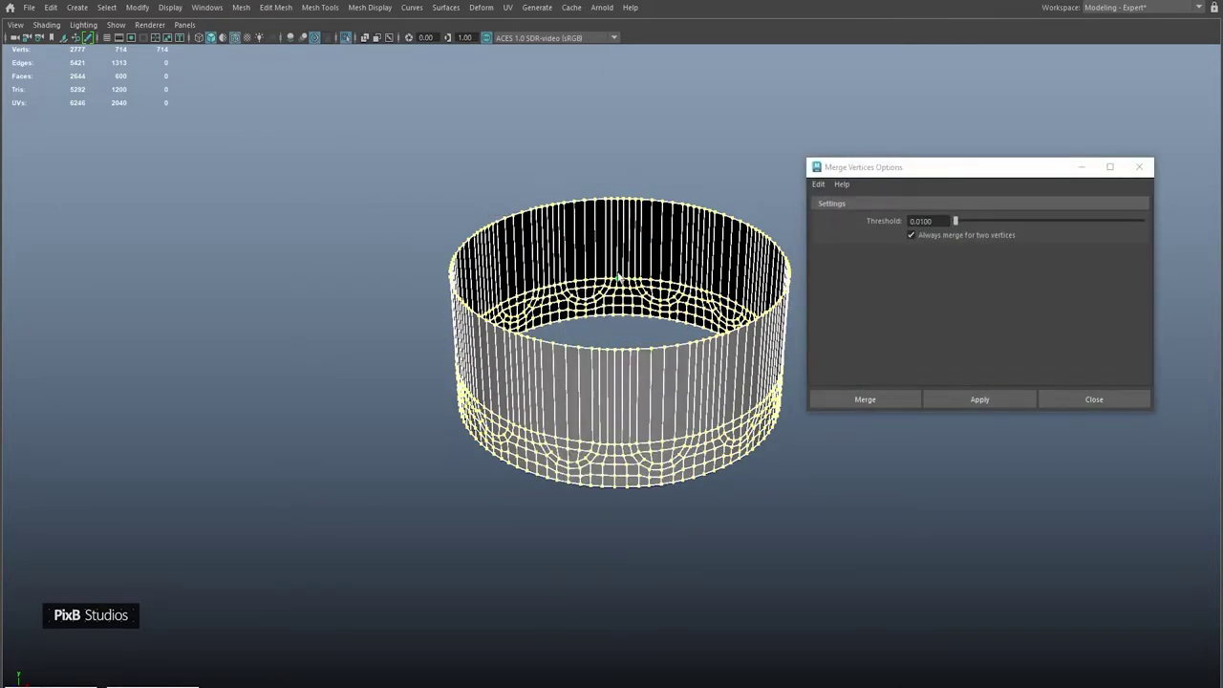
pyautogui.click(1139, 167)
pyautogui.keyDown('shift'); pyautogui.moveTo(731, 177); pyautogui.dragTo(964, 199, button='right'); pyautogui.keyUp('shift')
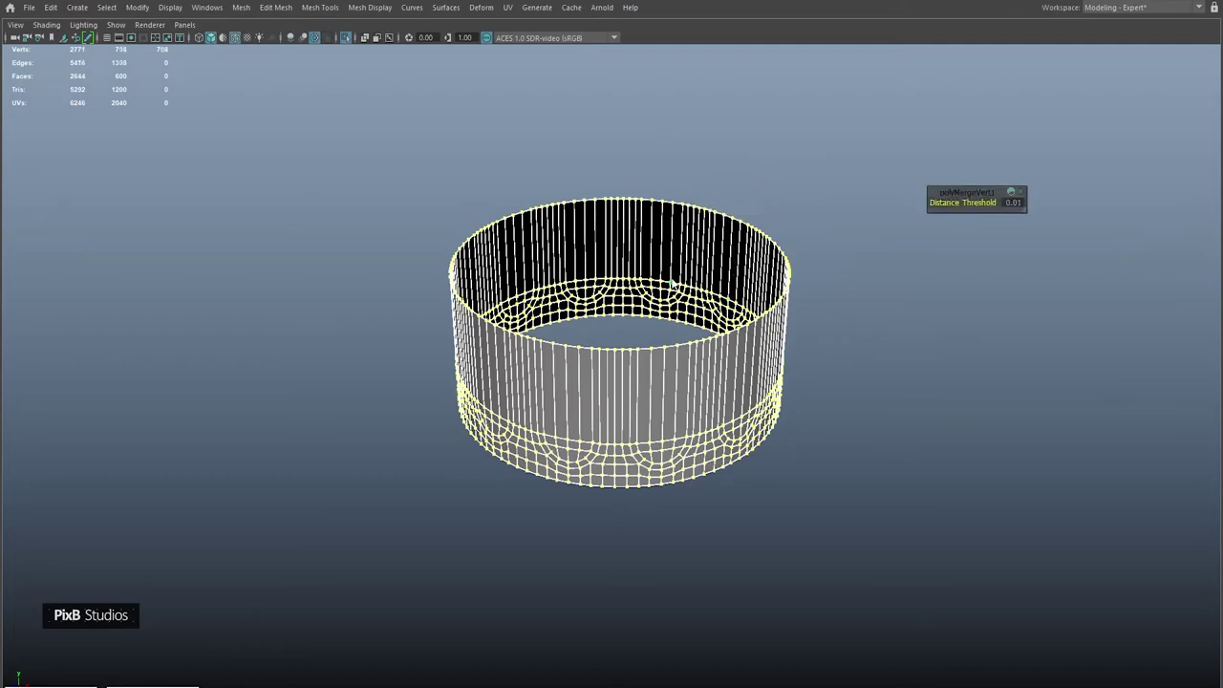
# - Extrude the ring's upper border edge and scale it inward repeatedly to form concentric bands of the cap
pyautogui.doubleClick(621, 338)
pyautogui.hotkey('ctrl', 'e')
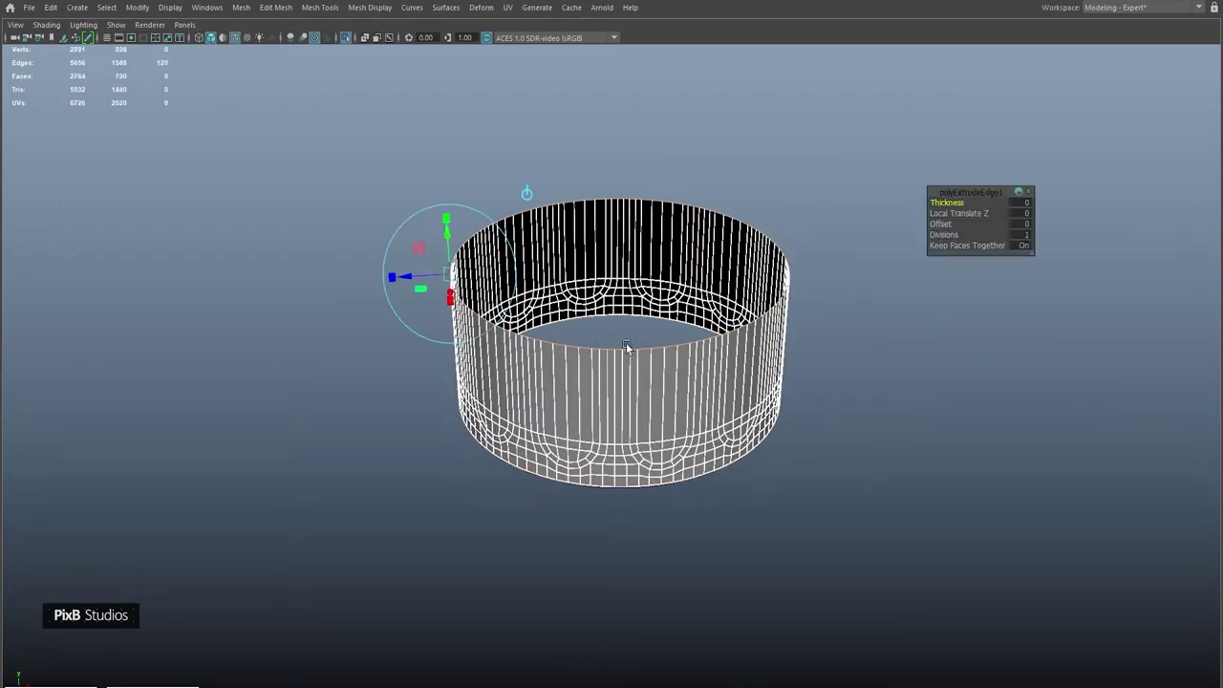
pyautogui.moveTo(633, 286); pyautogui.dragTo(657, 299)
pyautogui.scroll(6, 669, 378)
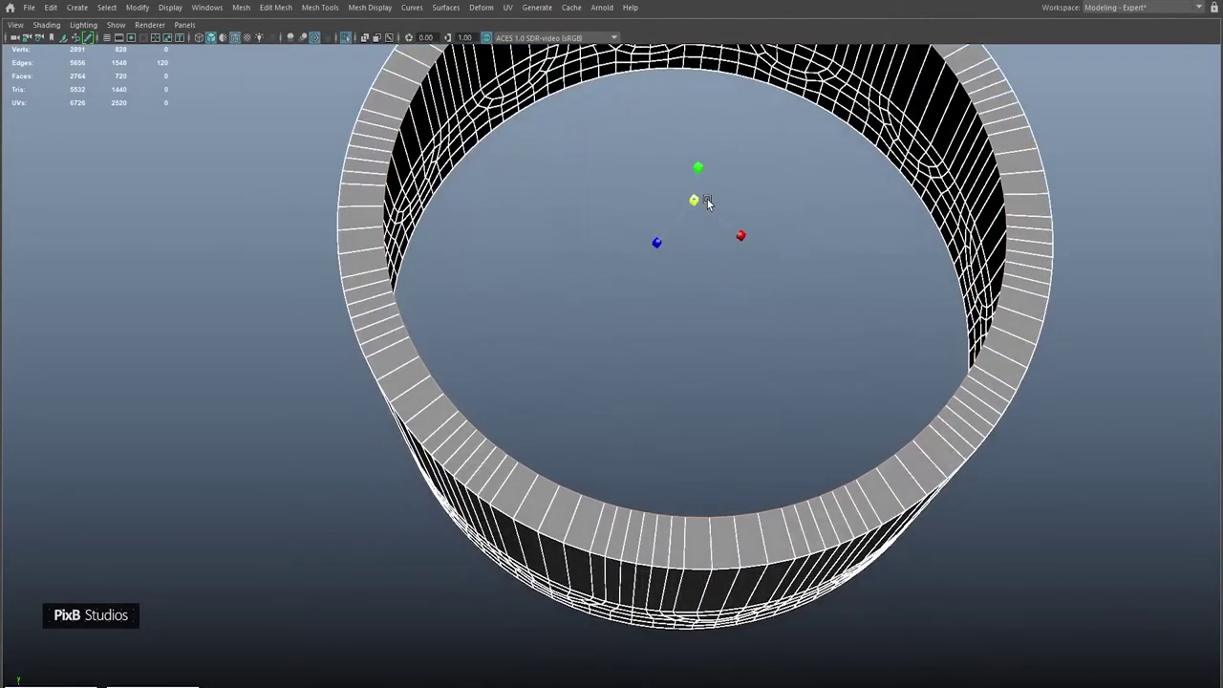
pyautogui.keyDown('alt'); pyautogui.moveTo(703, 215); pyautogui.dragTo(572, 266); pyautogui.keyUp('alt')
pyautogui.hotkey('ctrl', 'e')
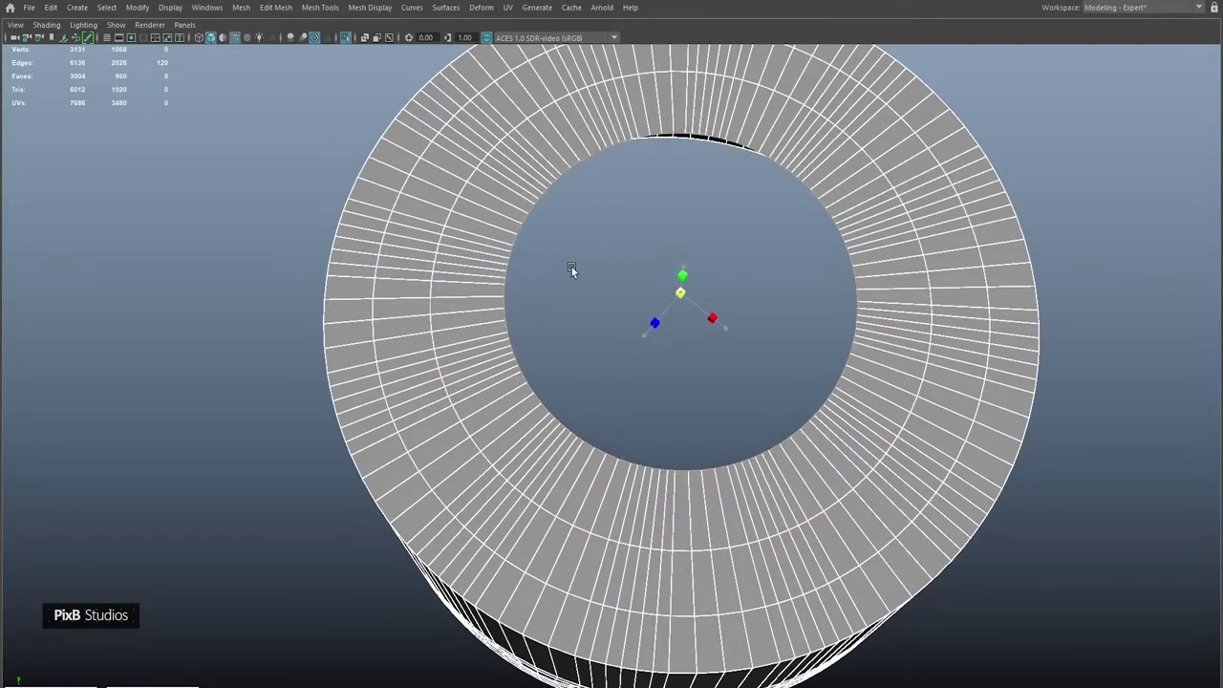
# - Extrude the cap's inner border once more and merge it to the centre to close the hole
pyautogui.hotkey('ctrl', 'e')
pyautogui.moveTo(680, 297); pyautogui.dragTo(653, 267)
pyautogui.keyDown('shift'); pyautogui.moveTo(653, 267); pyautogui.dragTo(655, 176, button='right'); pyautogui.keyUp('shift')
pyautogui.rightClick(630, 252)
pyautogui.click(731, 196)
# - Bevel the cap's outer rim edge loop with a fraction of 0.687 and 4 segments
pyautogui.scroll(-5, 793, 300)
pyautogui.keyDown('alt'); pyautogui.moveTo(794, 300); pyautogui.dragTo(636, 390); pyautogui.keyUp('alt')
pyautogui.scroll(4, 697, 421)
pyautogui.keyDown('alt'); pyautogui.moveTo(697, 421); pyautogui.dragTo(688, 409); pyautogui.keyUp('alt')
pyautogui.moveTo(688, 409); pyautogui.dragTo(682, 287, button='right')
pyautogui.doubleClick(662, 436)
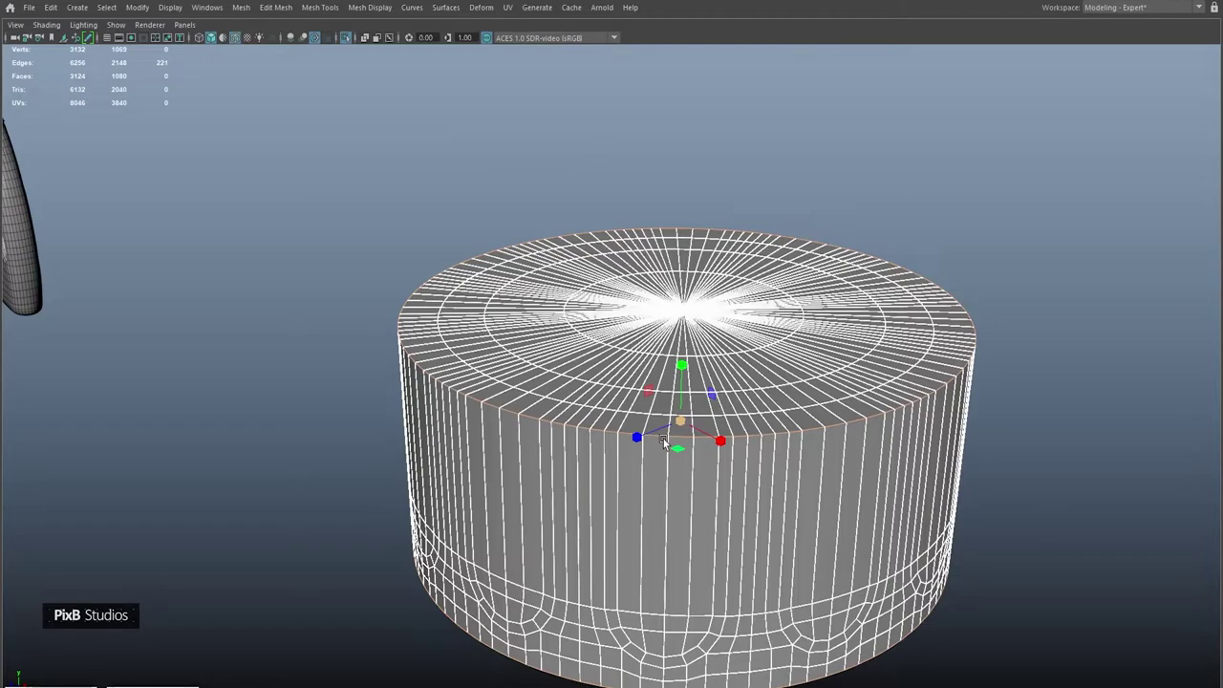
pyautogui.keyDown('alt'); pyautogui.moveTo(668, 497); pyautogui.dragTo(659, 420, button='middle'); pyautogui.keyUp('alt')
pyautogui.scroll(2, 650, 420)
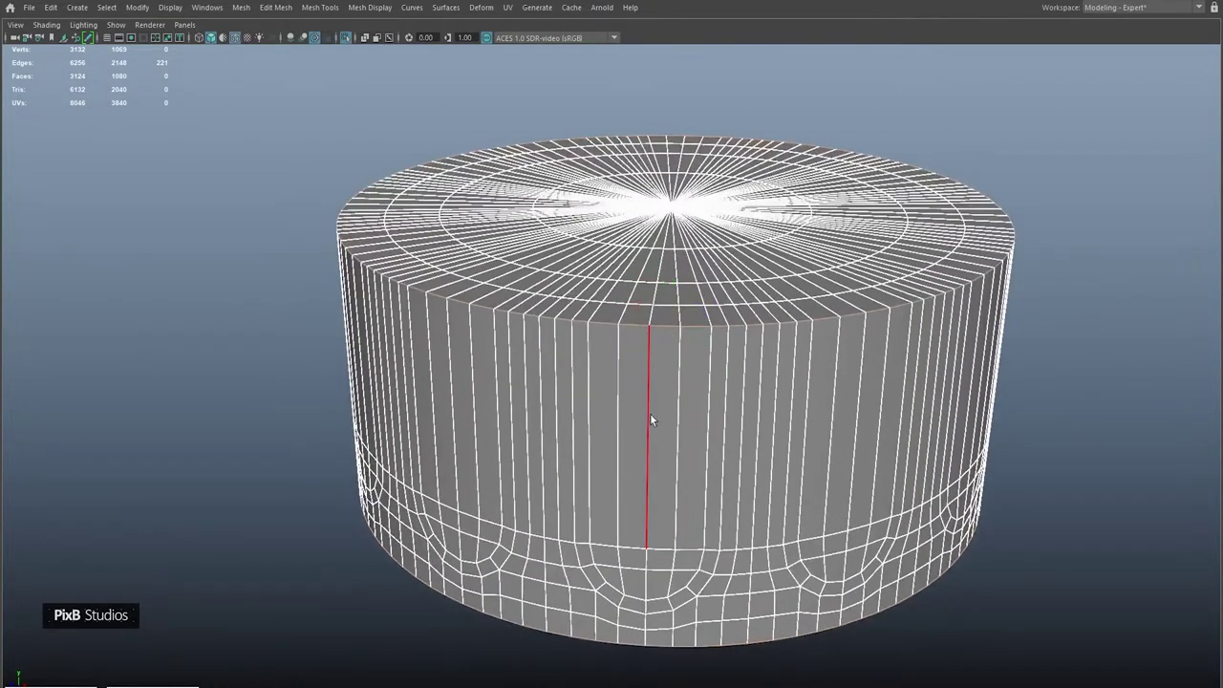
pyautogui.hotkey('ctrl', 'b')
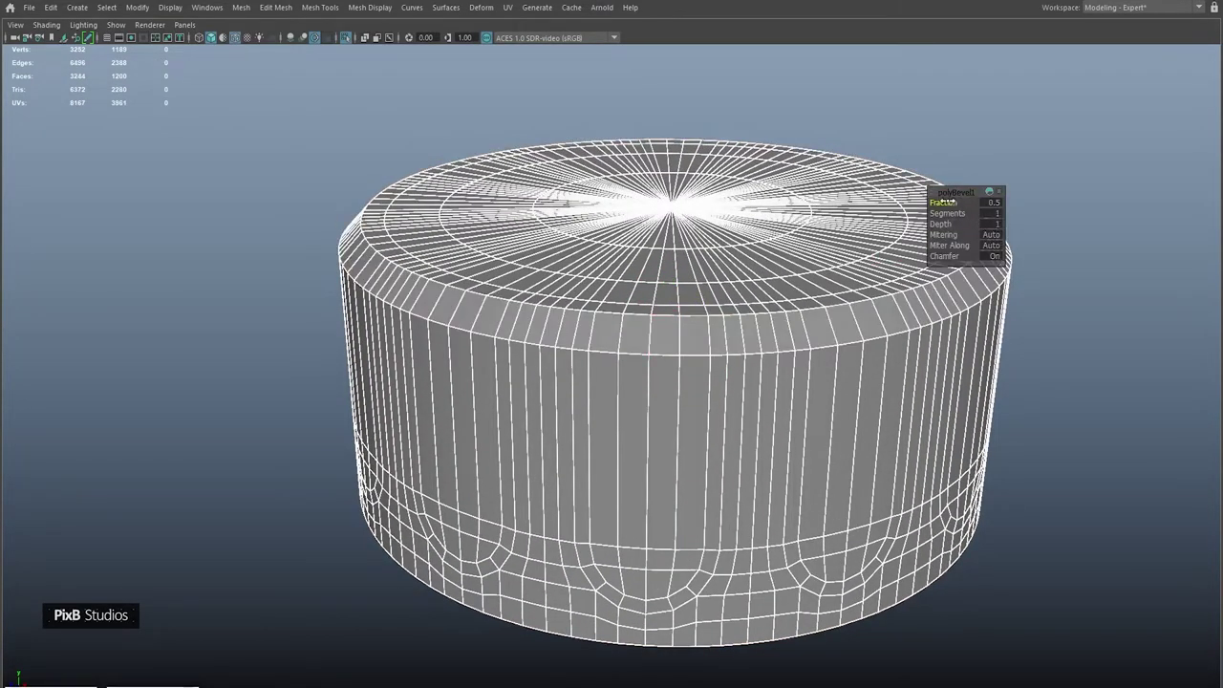
pyautogui.moveTo(939, 213); pyautogui.dragTo(1058, 211)
pyautogui.moveTo(944, 213); pyautogui.dragTo(957, 212)
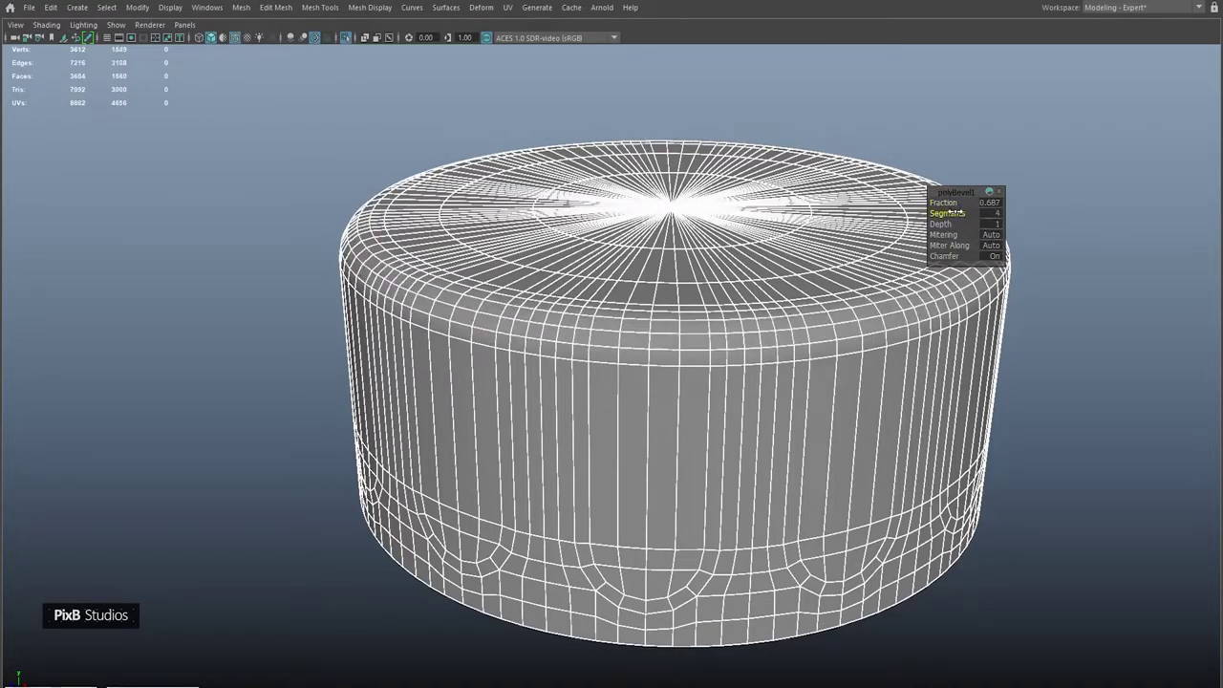
pyautogui.click(982, 153)
pyautogui.keyDown('alt'); pyautogui.moveTo(982, 153); pyautogui.dragTo(971, 224); pyautogui.keyUp('alt')
pyautogui.scroll(-3, 824, 290)
pyautogui.keyDown('alt'); pyautogui.moveTo(824, 290); pyautogui.dragTo(646, 334); pyautogui.keyUp('alt')
pyautogui.scroll(6, 751, 396)
pyautogui.click(663, 319)
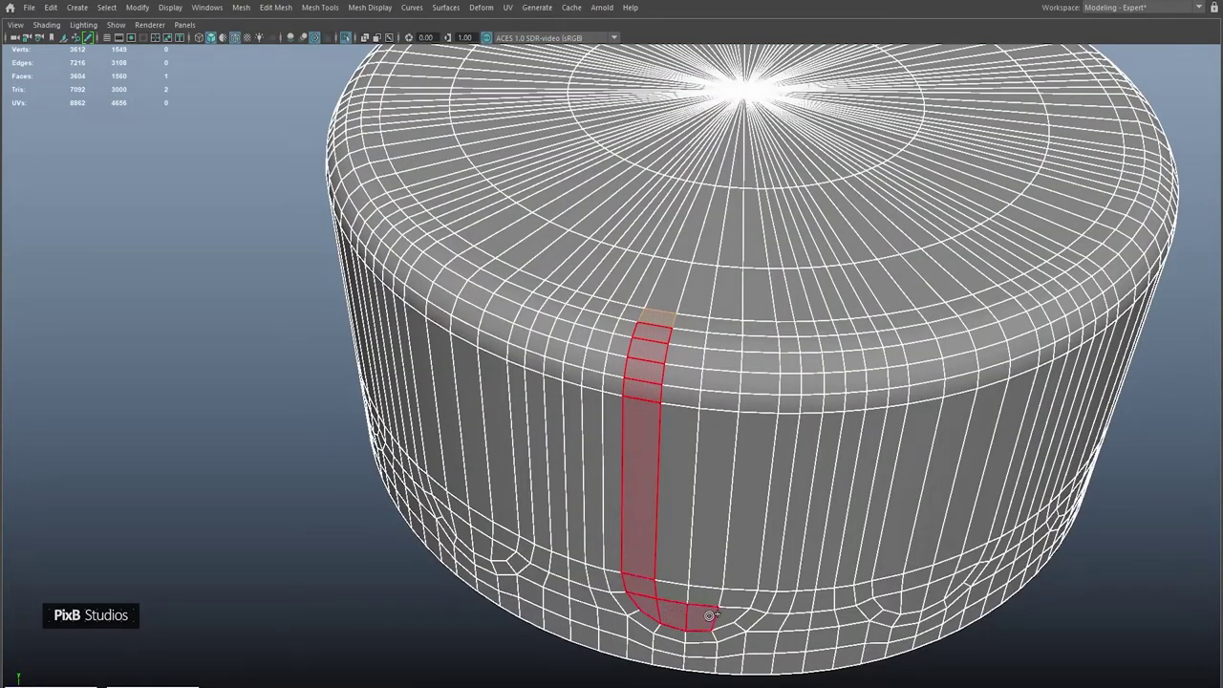
pyautogui.keyDown('shift'); pyautogui.doubleClick(742, 384); pyautogui.keyUp('shift')
pyautogui.keyDown('alt'); pyautogui.moveTo(731, 281); pyautogui.dragTo(682, 328); pyautogui.keyUp('alt')
# - Isolate one repeating section by selecting its face columns up to the cap centre, inverting the selection and deleting the other faces
pyautogui.click(676, 329)
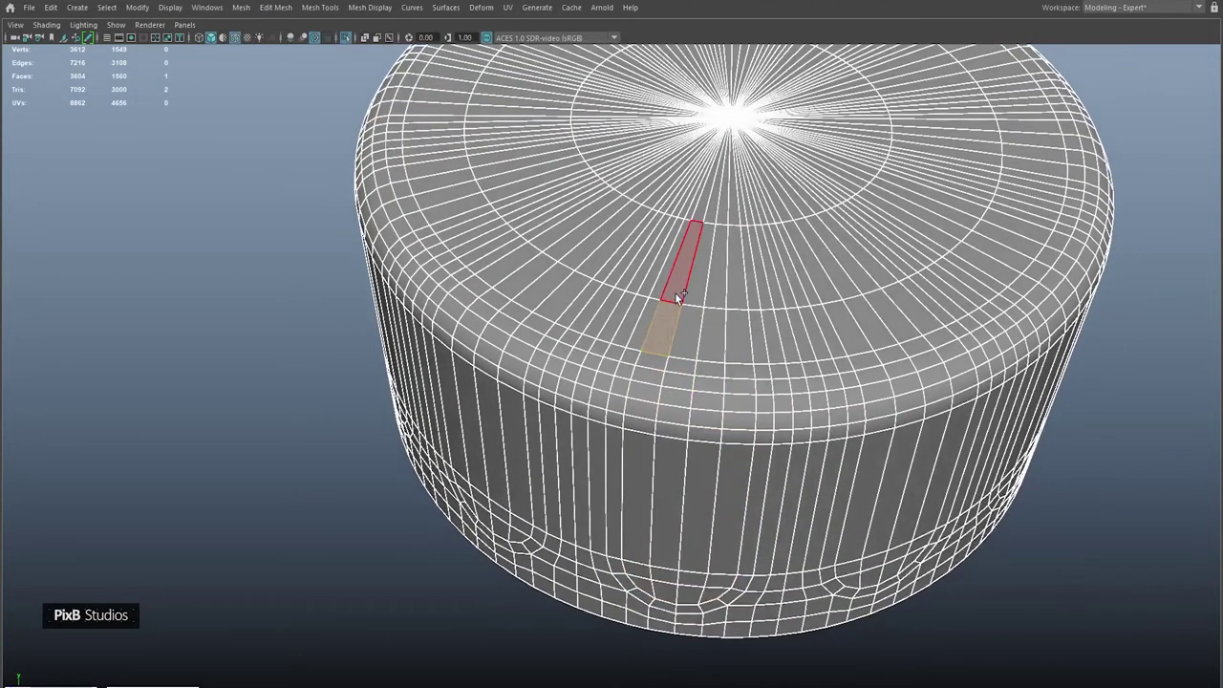
pyautogui.doubleClick(649, 374)
pyautogui.keyDown('alt'); pyautogui.moveTo(750, 454); pyautogui.dragTo(743, 539); pyautogui.keyUp('alt')
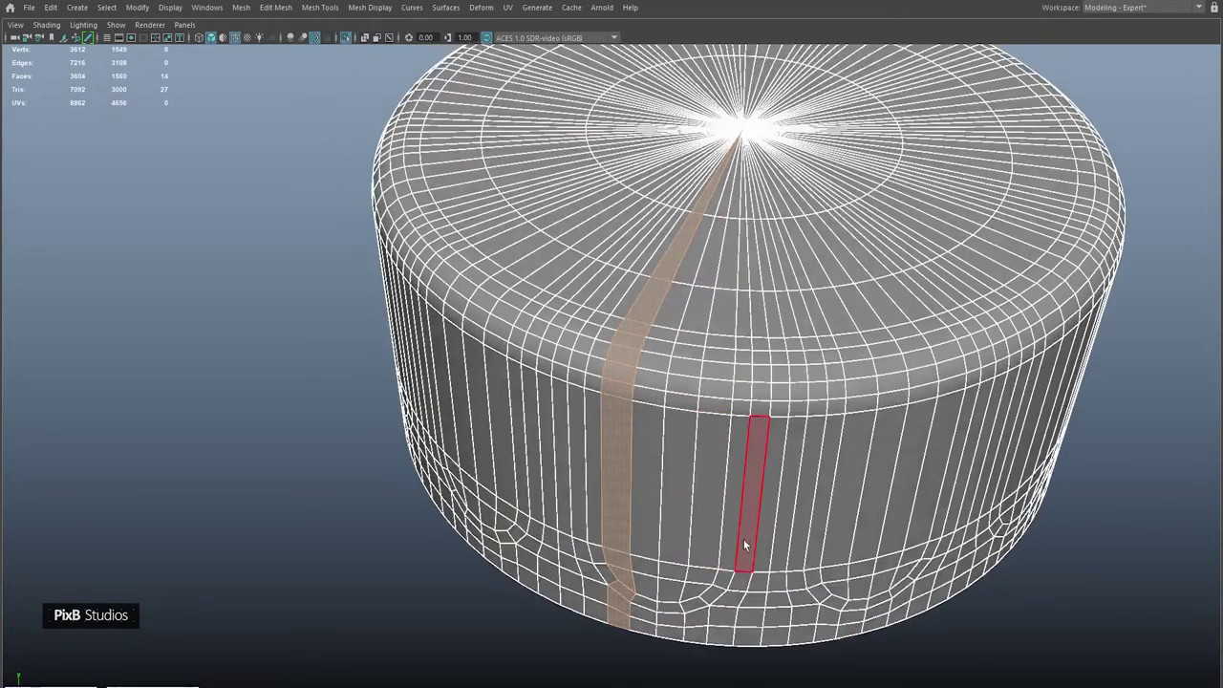
pyautogui.keyDown('shift'); pyautogui.doubleClick(715, 409); pyautogui.keyUp('shift')
pyautogui.keyDown('shift'); pyautogui.doubleClick(726, 404); pyautogui.keyUp('shift')
pyautogui.keyDown('alt'); pyautogui.moveTo(707, 408); pyautogui.dragTo(644, 314); pyautogui.keyUp('alt')
pyautogui.keyDown('shift'); pyautogui.doubleClick(628, 291); pyautogui.keyUp('shift')
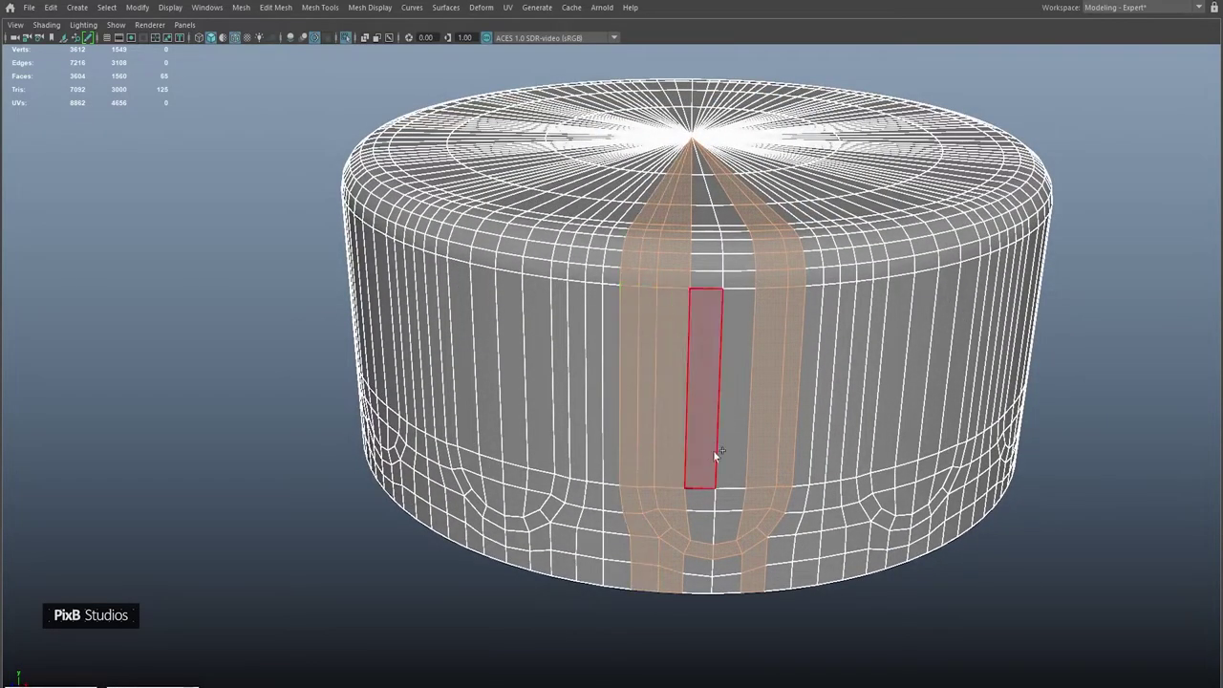
pyautogui.keyDown('shift'); pyautogui.doubleClick(611, 487); pyautogui.keyUp('shift')
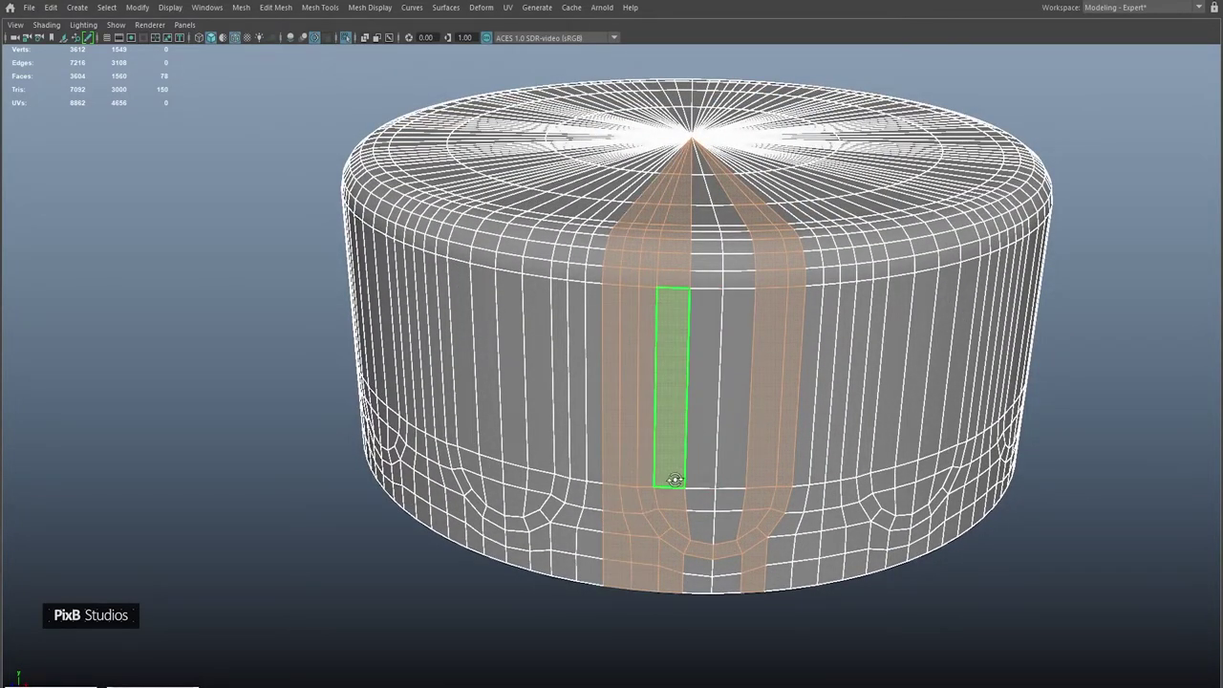
pyautogui.keyDown('alt'); pyautogui.moveTo(669, 478); pyautogui.dragTo(673, 455); pyautogui.keyUp('alt')
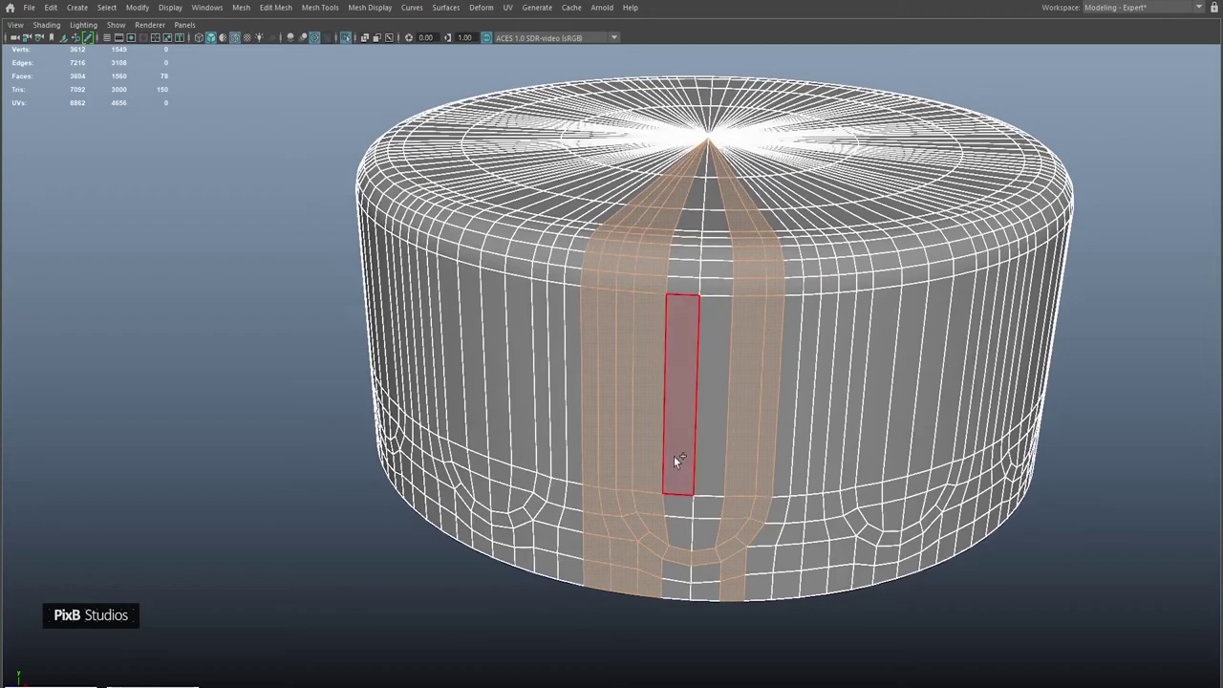
pyautogui.keyDown('shift'); pyautogui.doubleClick(702, 509); pyautogui.keyUp('shift')
pyautogui.keyDown('shift'); pyautogui.doubleClick(767, 537); pyautogui.keyUp('shift')
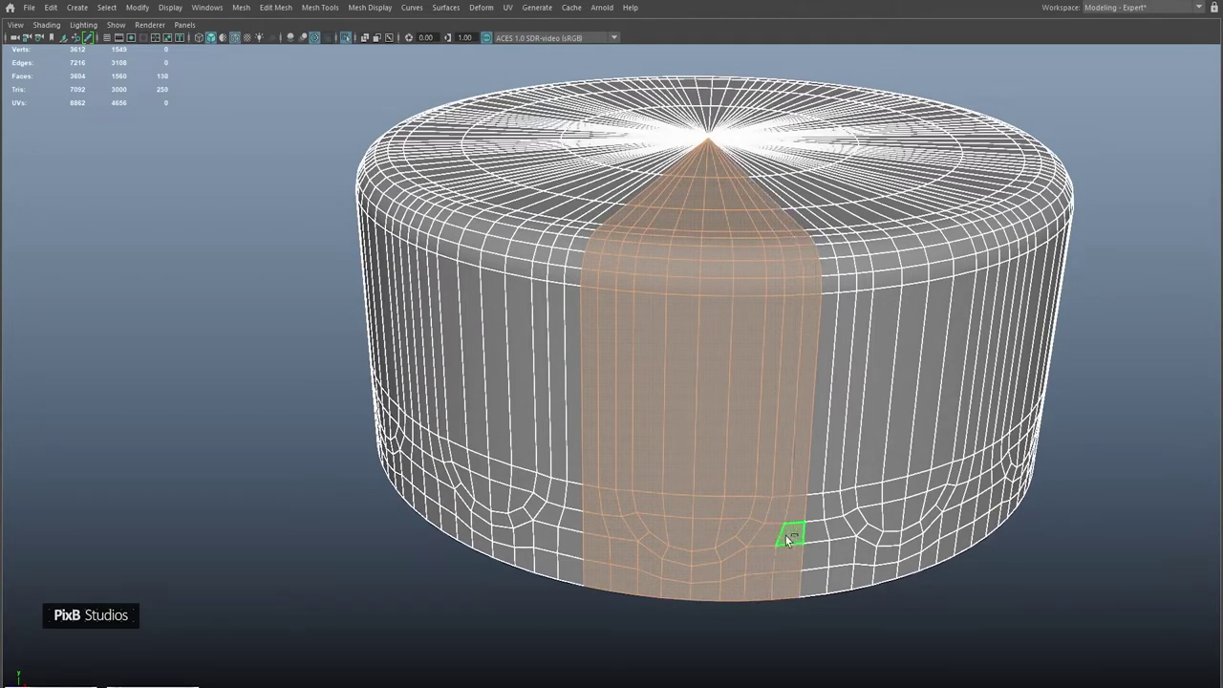
pyautogui.keyDown('alt'); pyautogui.moveTo(767, 537); pyautogui.dragTo(619, 339, button='right'); pyautogui.keyUp('alt')
pyautogui.keyDown('shift'); pyautogui.moveTo(584, 285); pyautogui.dragTo(1099, 644); pyautogui.keyUp('shift')
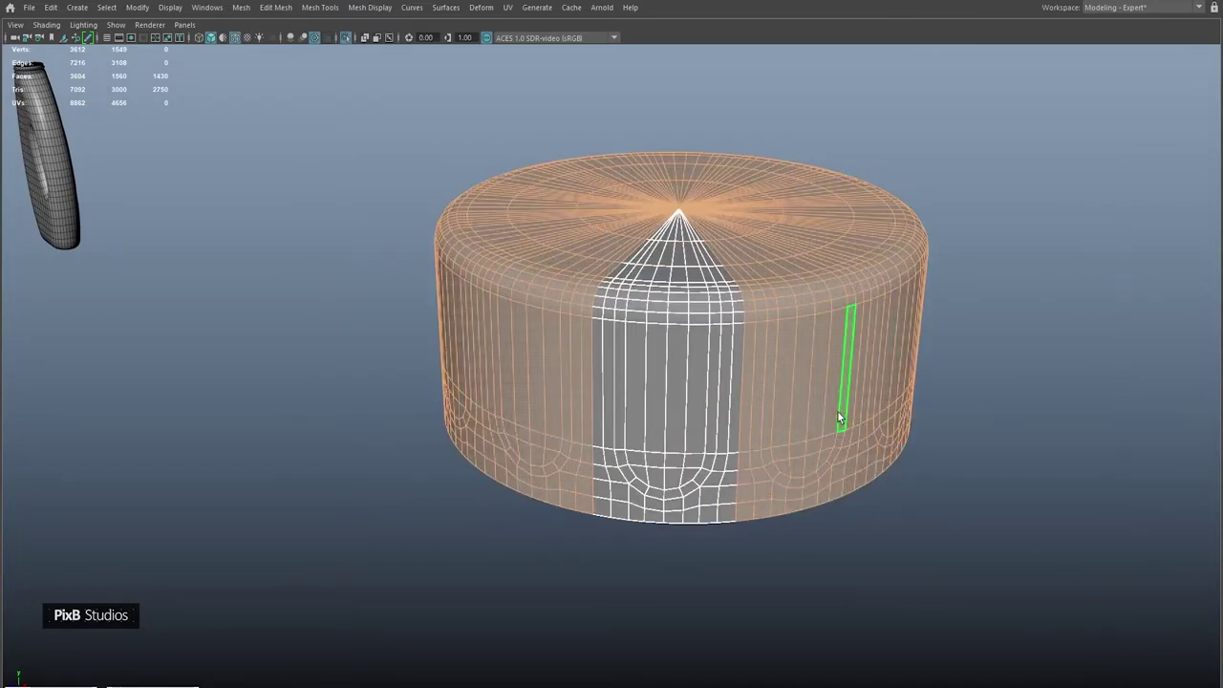
pyautogui.press('Delete')
# - Select the rounded panel's faces up to the bevelled rim and extrude them inward with thickness -0.357 and offset 0.022
pyautogui.keyDown('alt'); pyautogui.moveTo(724, 361); pyautogui.dragTo(614, 430); pyautogui.keyUp('alt')
pyautogui.doubleClick(579, 477)
pyautogui.keyDown('alt'); pyautogui.moveTo(679, 400); pyautogui.dragTo(674, 242); pyautogui.keyUp('alt')
pyautogui.keyDown('ctrl'); pyautogui.moveTo(764, 236); pyautogui.dragTo(772, 311); pyautogui.keyUp('ctrl')
pyautogui.keyDown('shift'); pyautogui.click(608, 251); pyautogui.keyUp('shift')
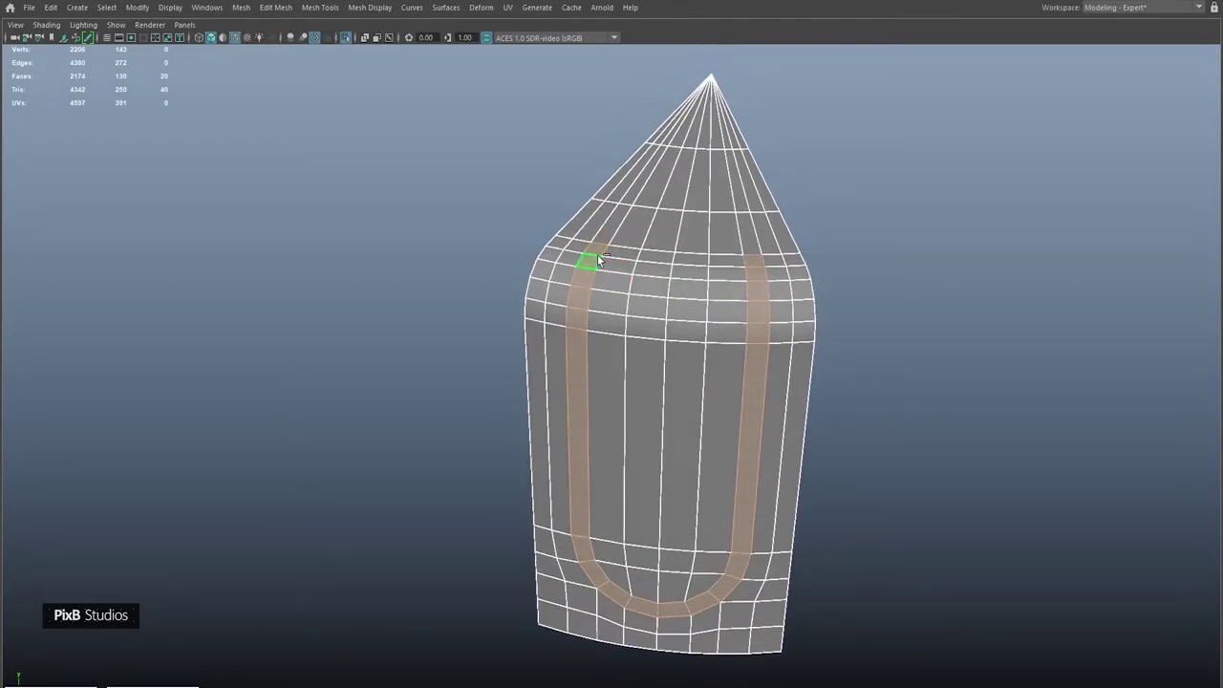
pyautogui.keyDown('shift'); pyautogui.click(726, 259); pyautogui.keyUp('shift')
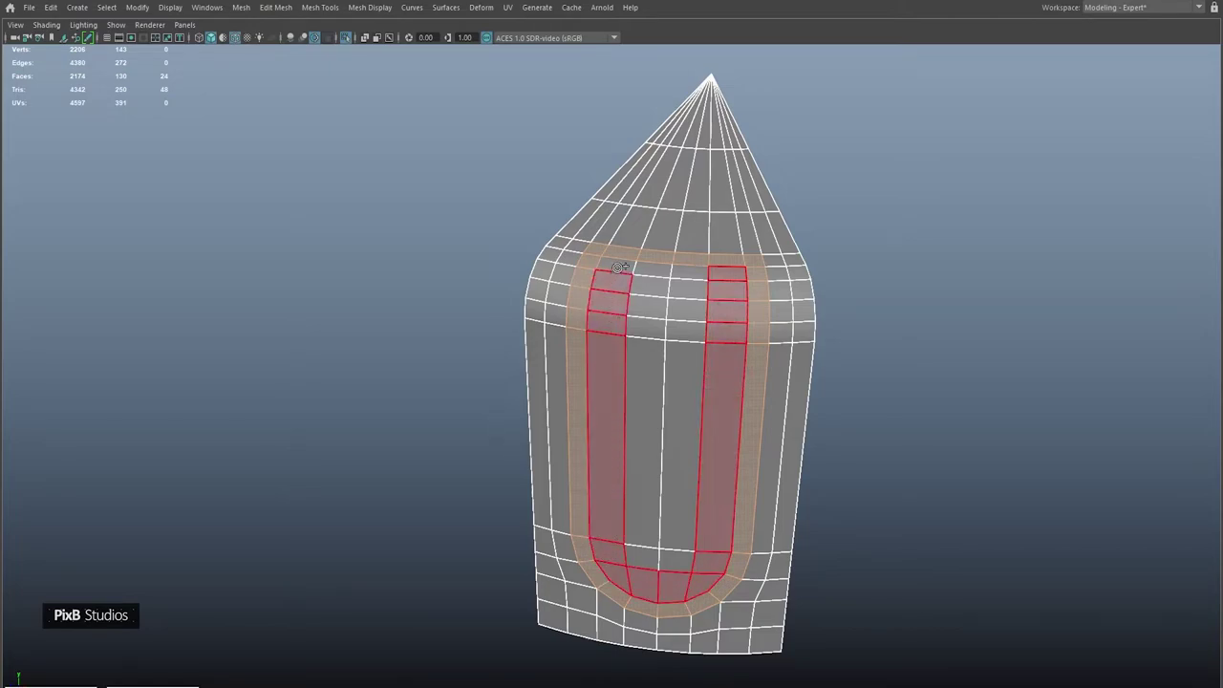
pyautogui.keyDown('shift'); pyautogui.click(685, 289); pyautogui.keyUp('shift')
pyautogui.keyDown('alt'); pyautogui.moveTo(684, 289); pyautogui.dragTo(652, 341); pyautogui.keyUp('alt')
pyautogui.hotkey('ctrl', 'e')
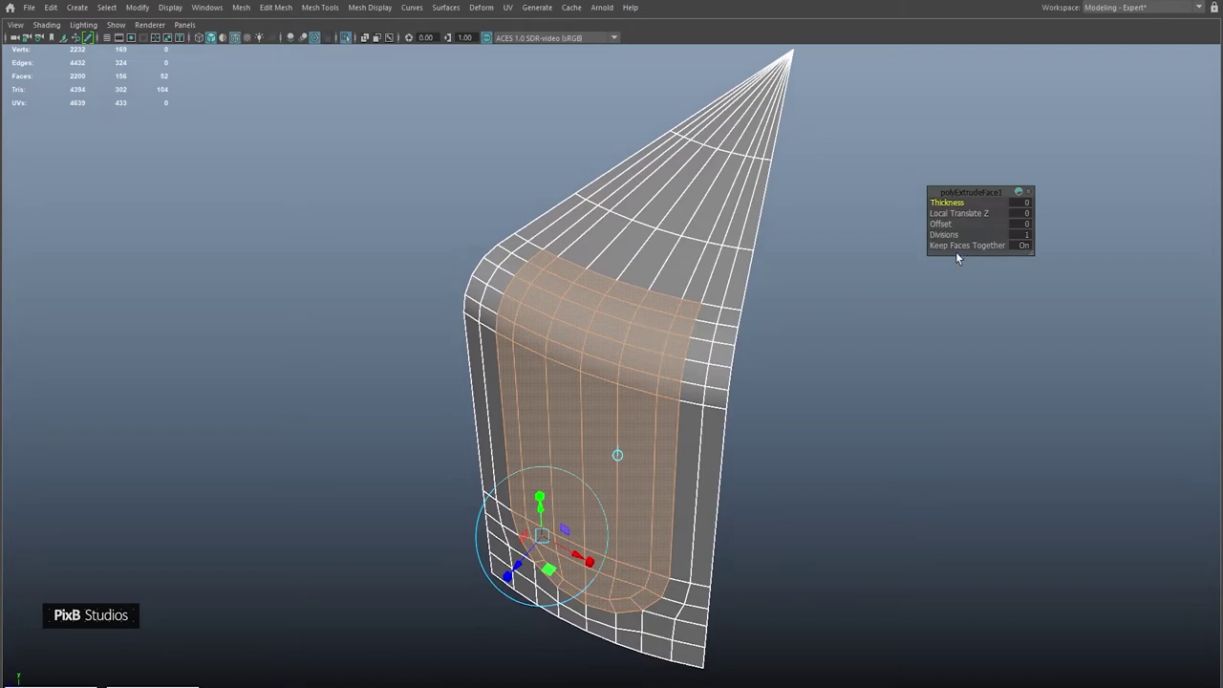
pyautogui.moveTo(941, 224); pyautogui.dragTo(1022, 234)
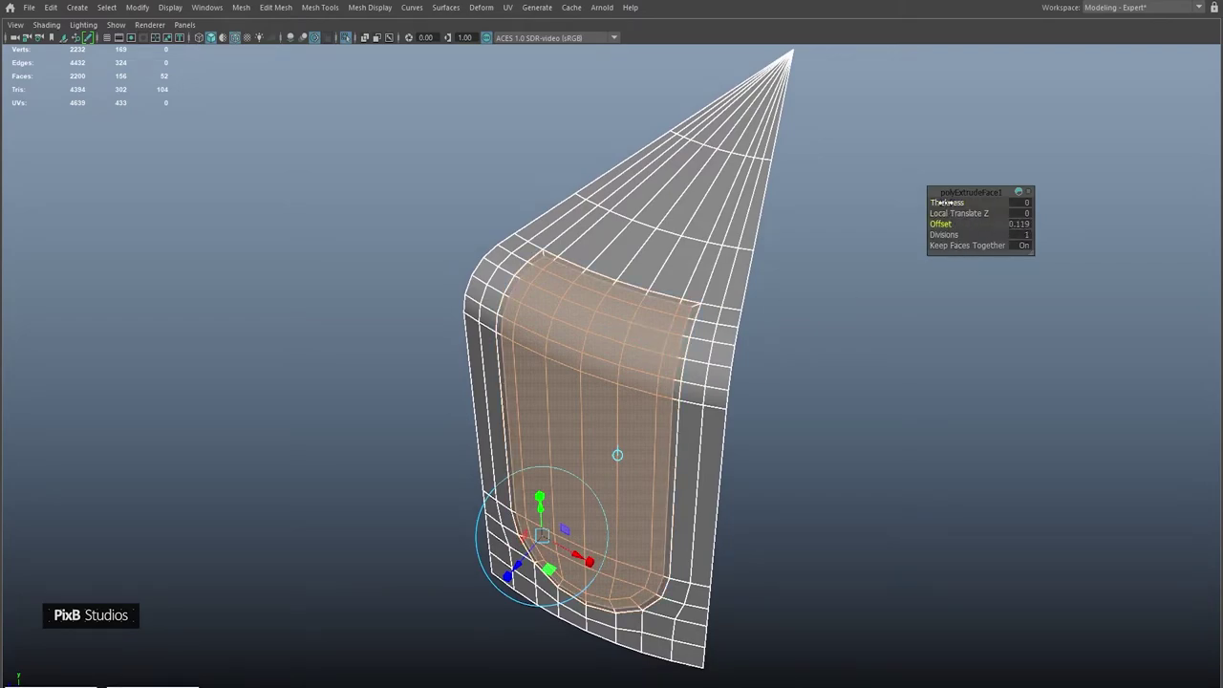
pyautogui.moveTo(958, 203); pyautogui.dragTo(1105, 239)
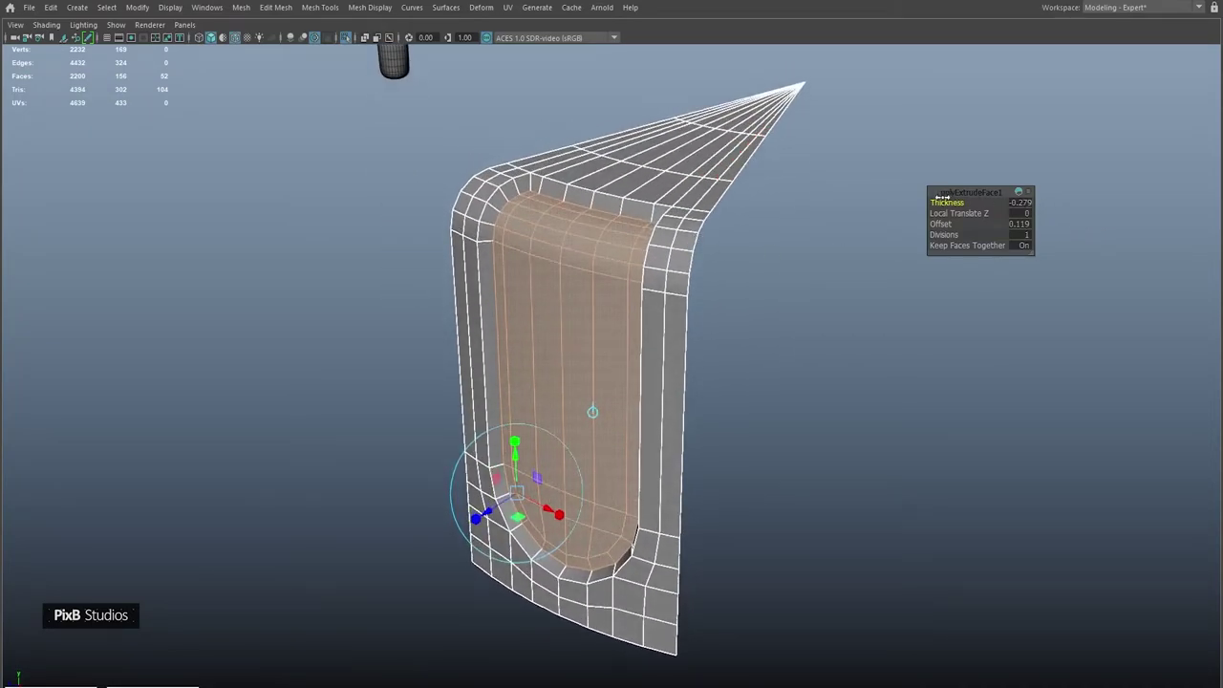
pyautogui.moveTo(941, 198); pyautogui.dragTo(860, 200)
pyautogui.moveTo(939, 223); pyautogui.dragTo(988, 227)
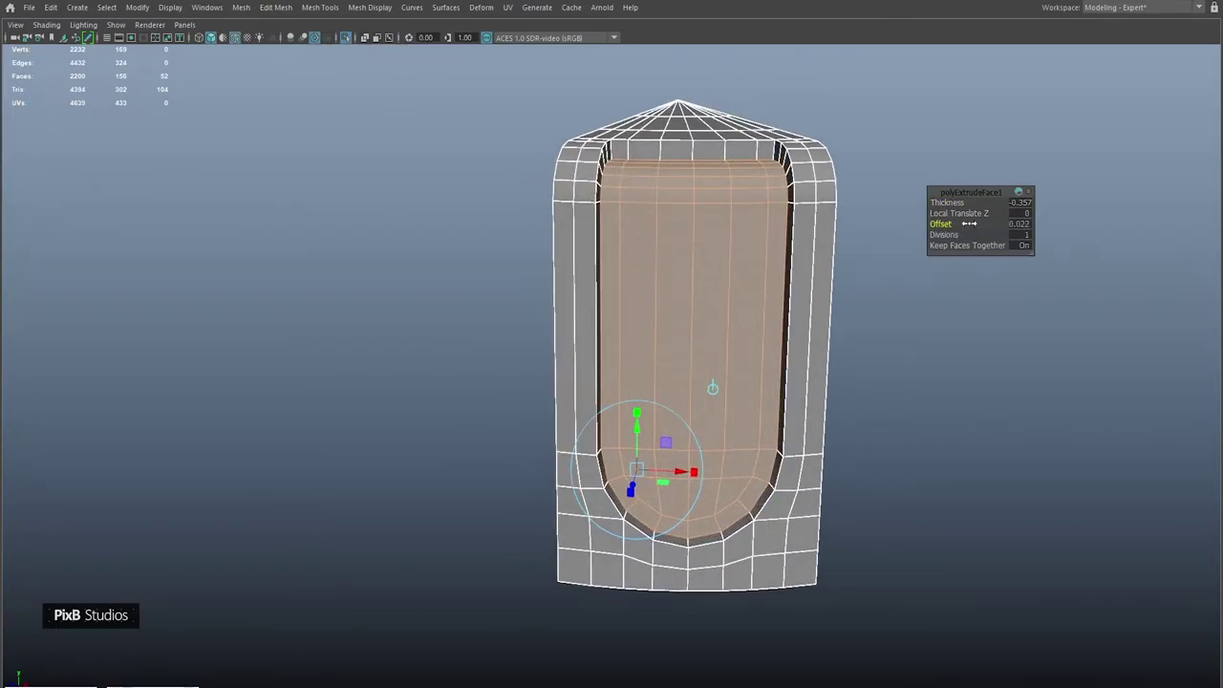
pyautogui.click(935, 165)
# - Preview the recessed section smoothed and turn off the wireframe overlay on shaded objects
pyautogui.press('3')
pyautogui.scroll(-2, 808, 186)
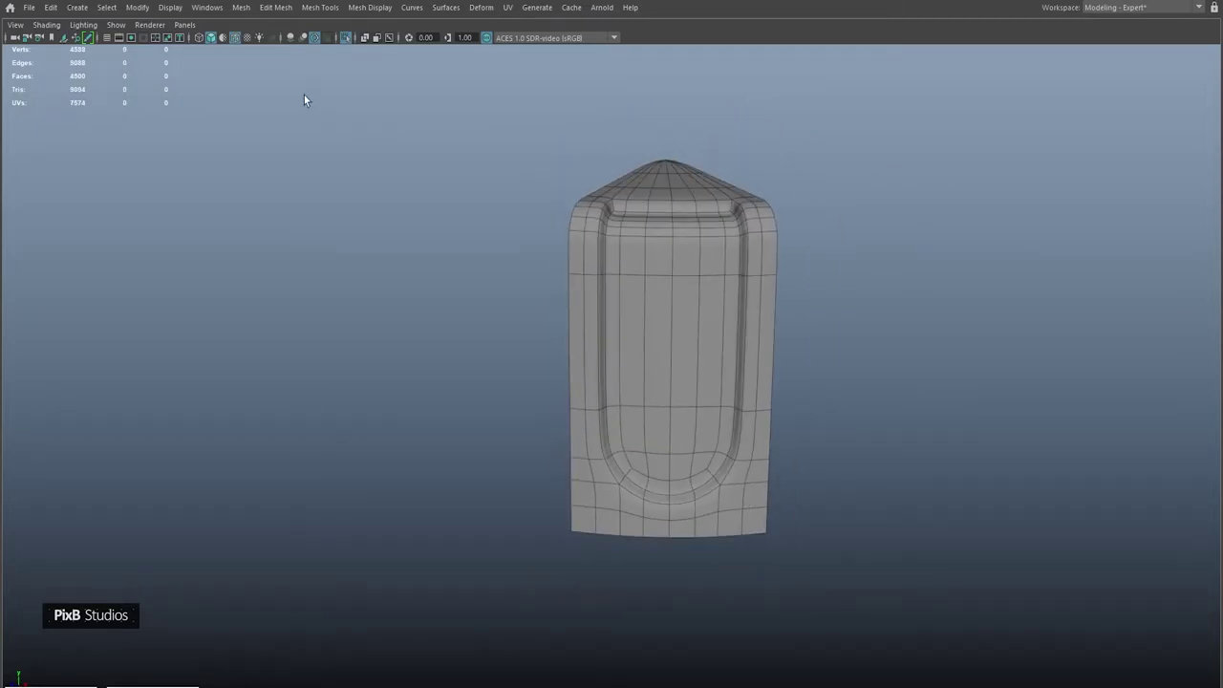
pyautogui.click(232, 35)
# - Insert horizontal edge loops across the recessed panel's straight section and check them in smooth preview
pyautogui.moveTo(551, 240)
pyautogui.keyDown('alt'); pyautogui.mouseDown()
pyautogui.moveTo(469, 265)
pyautogui.moveTo(507, 213)
pyautogui.moveTo(684, 280)
pyautogui.moveTo(710, 309)
pyautogui.moveTo(628, 268)
pyautogui.moveTo(674, 306)
pyautogui.mouseUp(); pyautogui.keyUp('alt')
pyautogui.click(684, 280)
pyautogui.click(678, 321)
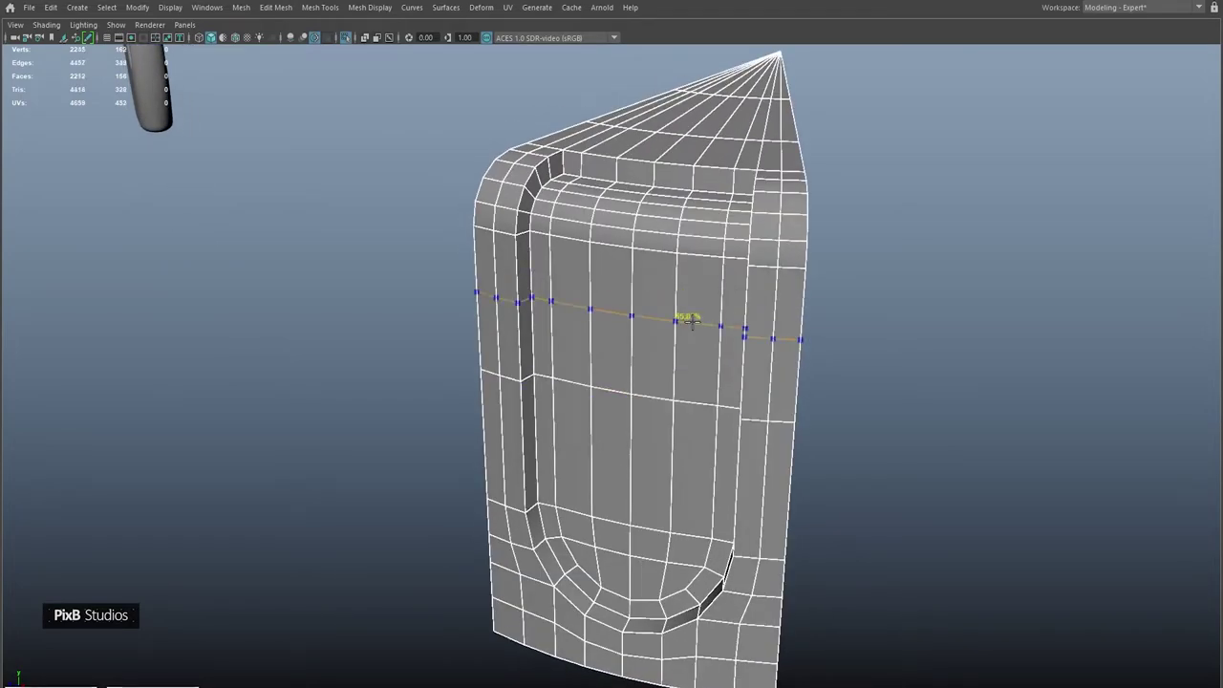
pyautogui.press('3')
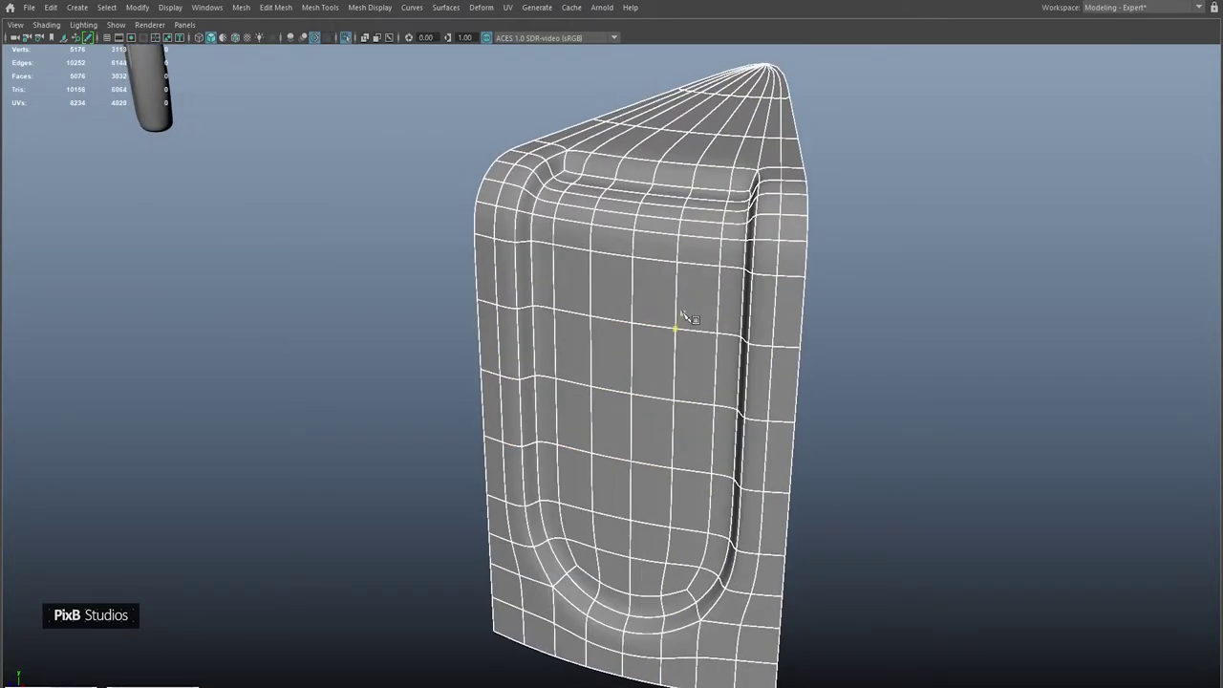
pyautogui.click(949, 188)
pyautogui.keyDown('alt'); pyautogui.moveTo(949, 189); pyautogui.dragTo(691, 307); pyautogui.keyUp('alt')
pyautogui.click(685, 387)
pyautogui.press('1')
# - Split the edge ring around the recess wall to add an edge loop along its middle
pyautogui.scroll(6, 652, 385)
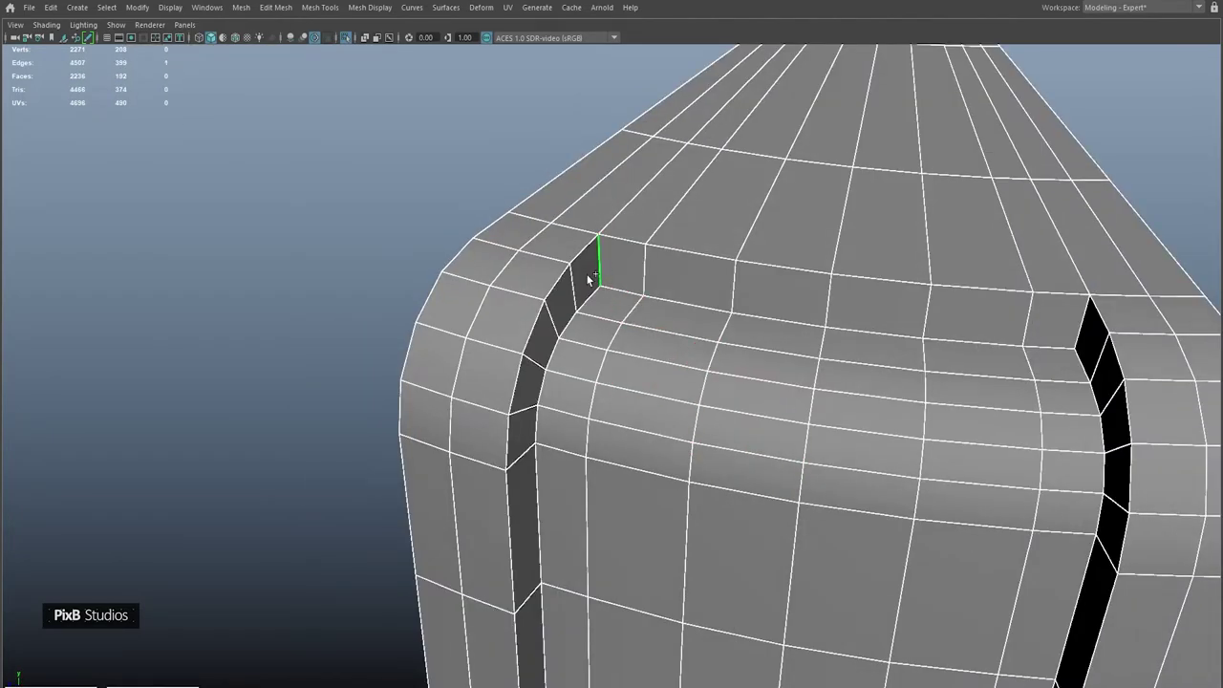
pyautogui.doubleClick(574, 279)
pyautogui.keyDown('ctrl'); pyautogui.moveTo(573, 287); pyautogui.dragTo(507, 332, button='right'); pyautogui.keyUp('ctrl')
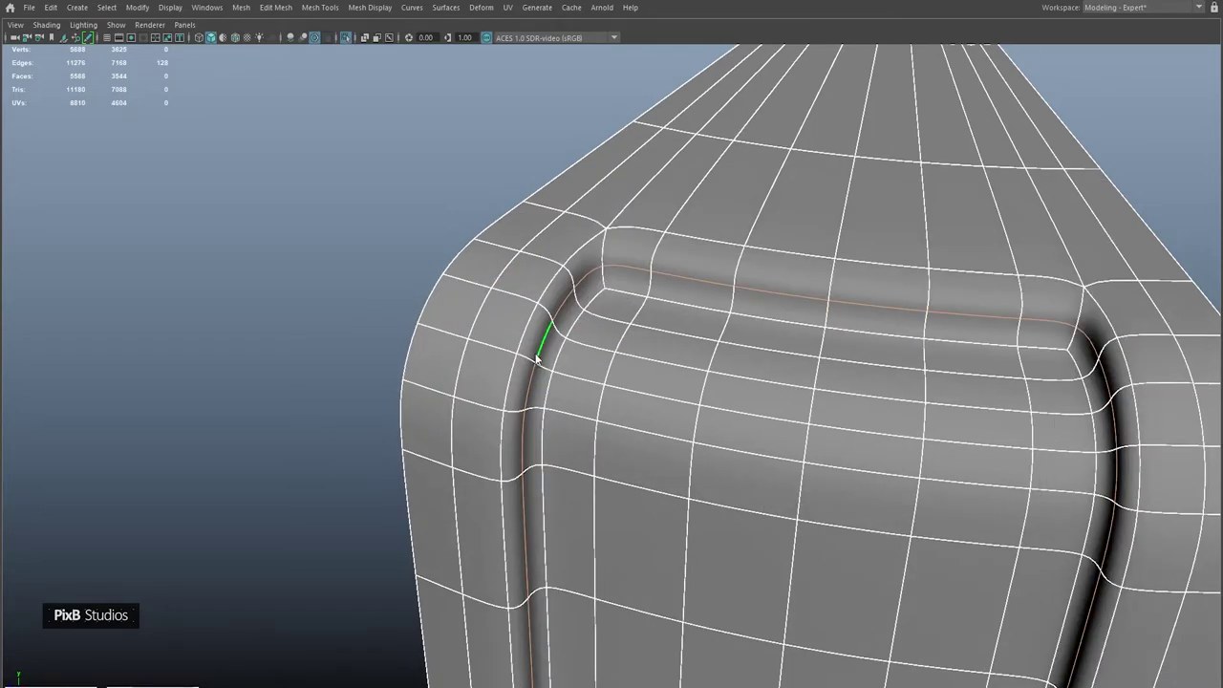
# - Preview the recessed section smoothed from further away and return to the unsmoothed mesh
pyautogui.press('3')
pyautogui.click(403, 186)
pyautogui.scroll(-3, 449, 184)
pyautogui.keyDown('alt'); pyautogui.moveTo(469, 183); pyautogui.dragTo(600, 323); pyautogui.keyUp('alt')
pyautogui.press('1')
# - In an orthographic side-on view, select the vertices of the segment's upper part and move them up to lengthen the straight section
pyautogui.click(512, 292)
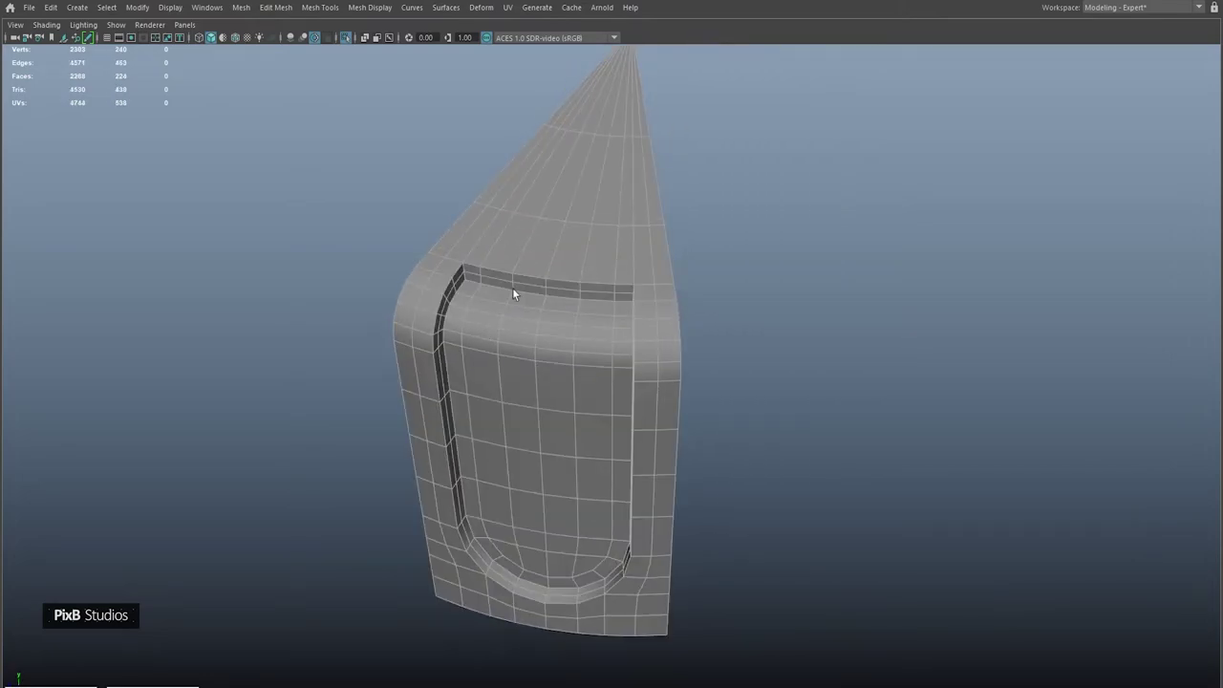
pyautogui.press('space')
pyautogui.moveTo(527, 276); pyautogui.dragTo(526, 305)
pyautogui.press('space')
pyautogui.moveTo(499, 254); pyautogui.dragTo(496, 289)
pyautogui.scroll(-5, 443, 369)
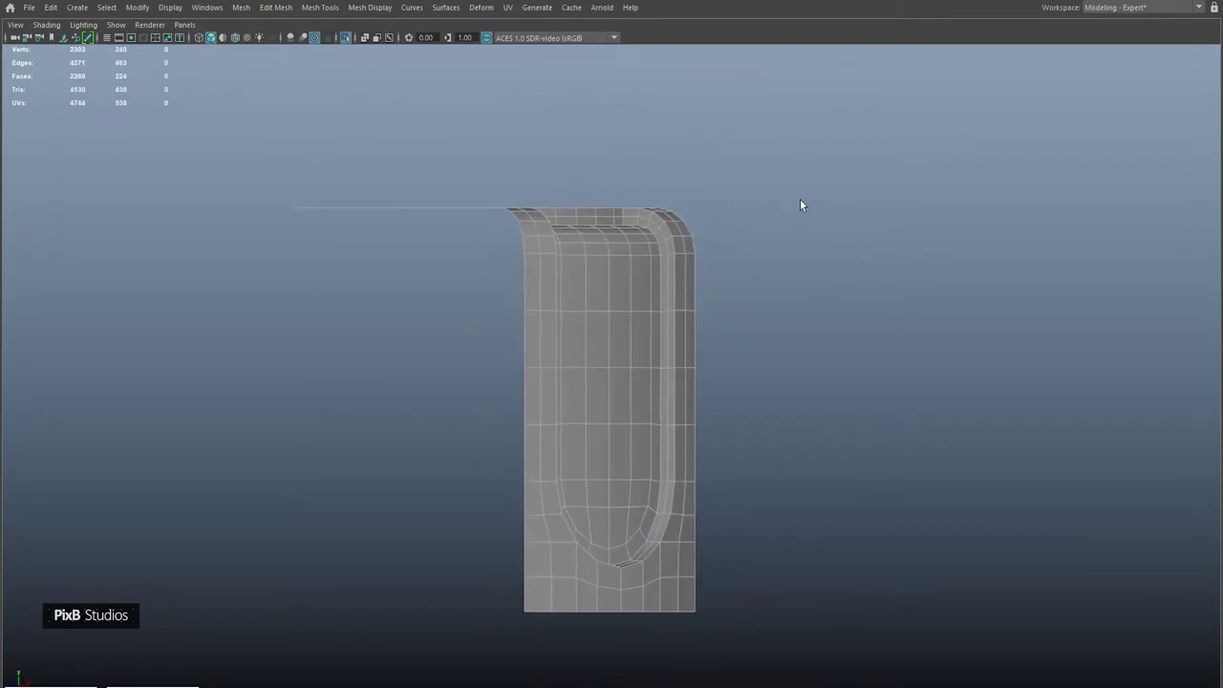
pyautogui.moveTo(132, 143); pyautogui.dragTo(812, 402)
pyautogui.keyDown('alt'); pyautogui.moveTo(591, 314); pyautogui.dragTo(674, 398, button='middle'); pyautogui.keyUp('alt')
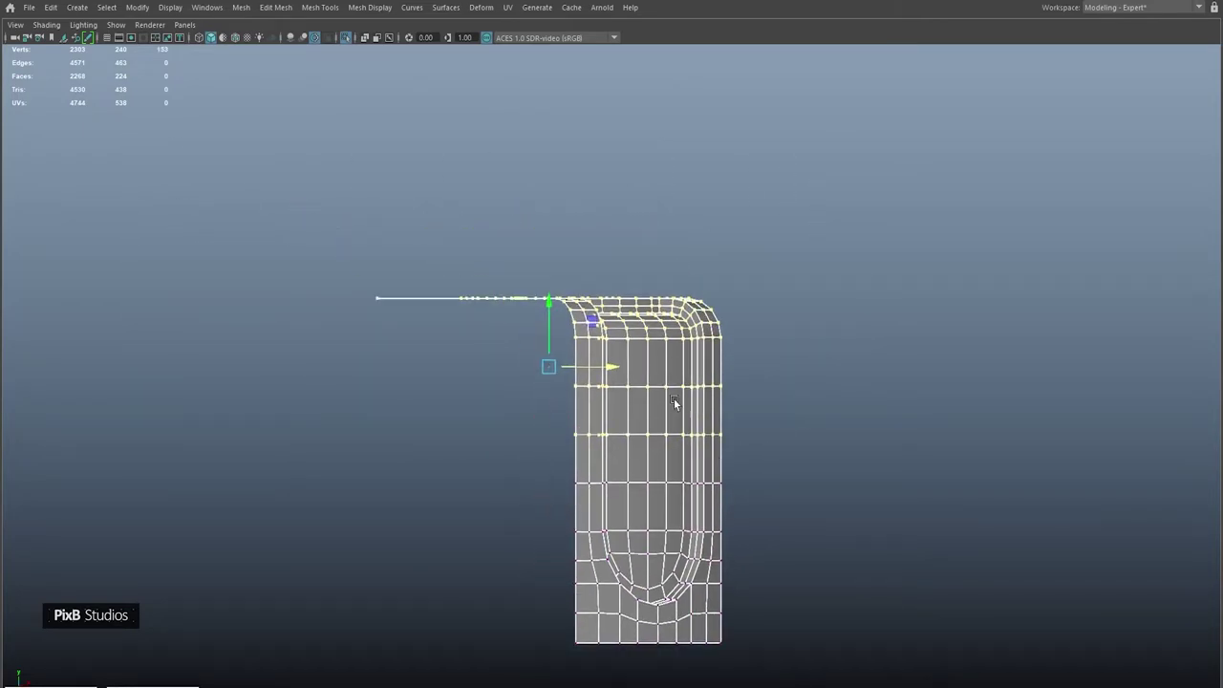
pyautogui.scroll(-2, 673, 399)
pyautogui.moveTo(564, 351); pyautogui.dragTo(559, 265)
# - Insert a horizontal edge loop midway across the stretched row of faces in the segment's straight section
pyautogui.keyDown('alt'); pyautogui.moveTo(634, 424); pyautogui.dragTo(619, 383, button='middle'); pyautogui.keyUp('alt')
pyautogui.keyDown('shift'); pyautogui.moveTo(619, 383); pyautogui.dragTo(611, 401, button='right'); pyautogui.keyUp('shift')
pyautogui.click(669, 403)
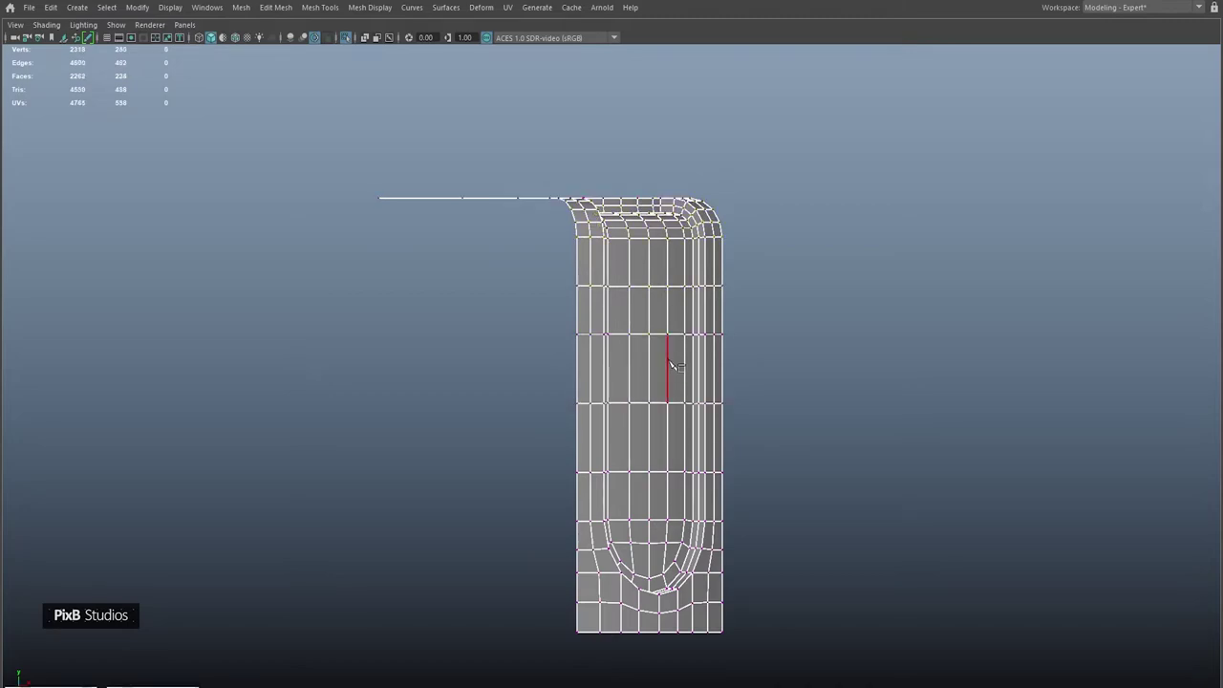
# - Lower the newly inserted vertex row slightly, and move all vertices above it down to even out the row spacing
pyautogui.moveTo(585, 405); pyautogui.dragTo(778, 421)
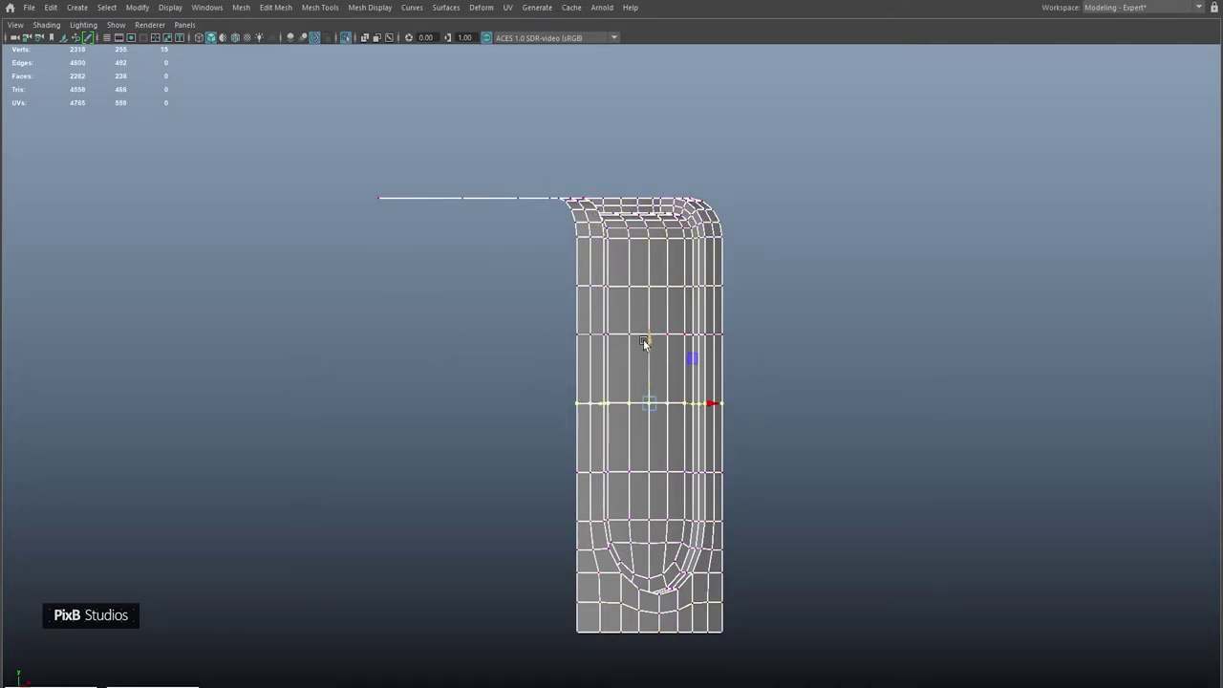
pyautogui.moveTo(649, 344); pyautogui.dragTo(649, 353)
pyautogui.moveTo(277, 156); pyautogui.dragTo(863, 346)
pyautogui.moveTo(551, 204); pyautogui.dragTo(550, 227)
pyautogui.press('space')
# - Insert an edge loop across the top cap just above the recess and check it in smooth preview
pyautogui.keyDown('alt'); pyautogui.moveTo(802, 170); pyautogui.dragTo(748, 227); pyautogui.keyUp('alt')
pyautogui.moveTo(616, 100); pyautogui.dragTo(537, 57)
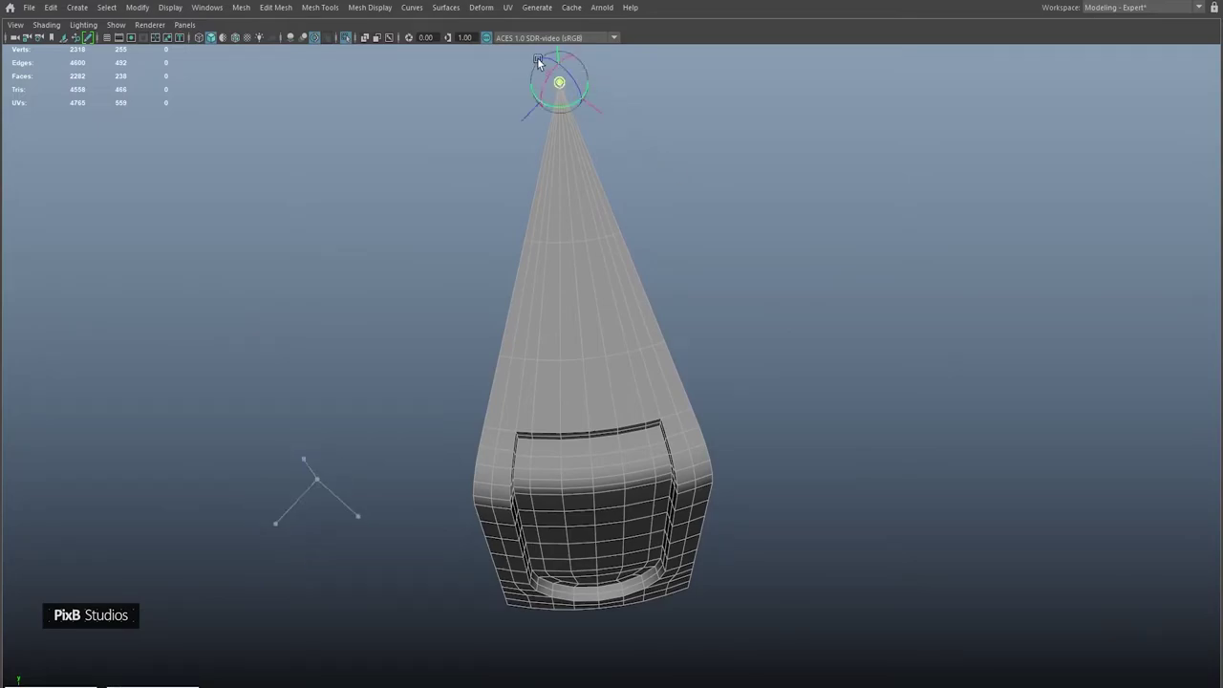
pyautogui.keyDown('alt'); pyautogui.moveTo(680, 294); pyautogui.dragTo(666, 338); pyautogui.keyUp('alt')
pyautogui.keyDown('alt'); pyautogui.moveTo(666, 338); pyautogui.dragTo(802, 364, button='right'); pyautogui.keyUp('alt')
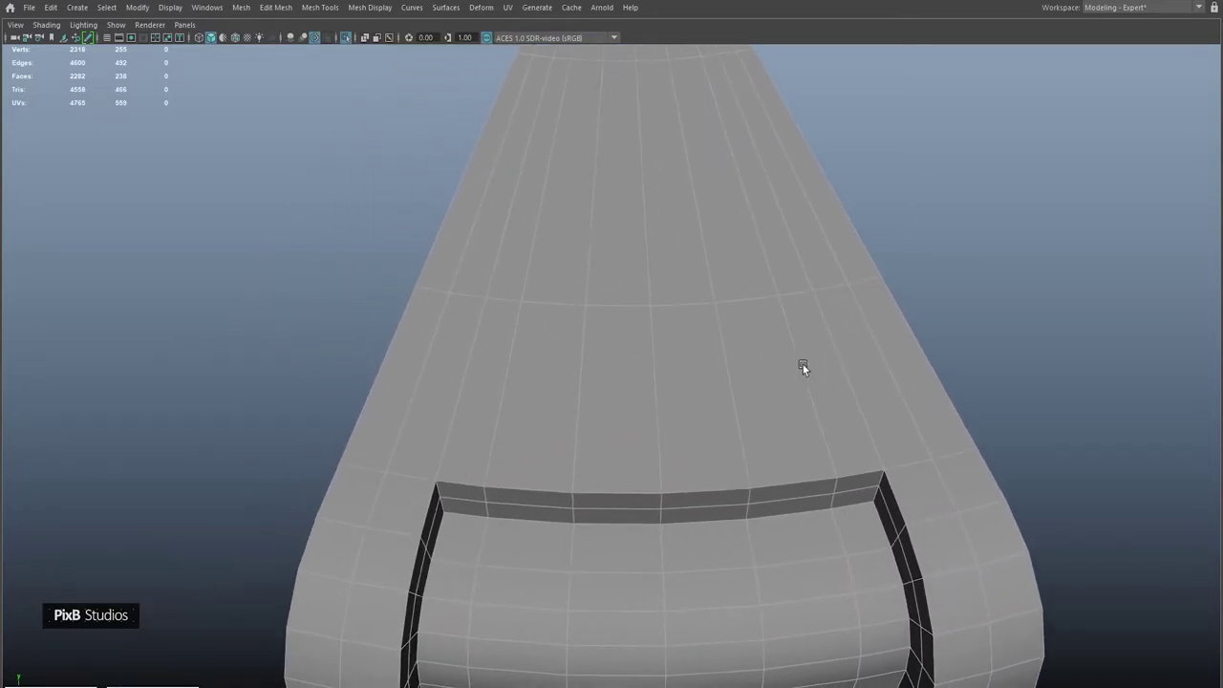
pyautogui.keyDown('alt'); pyautogui.moveTo(641, 344); pyautogui.dragTo(739, 387); pyautogui.keyUp('alt')
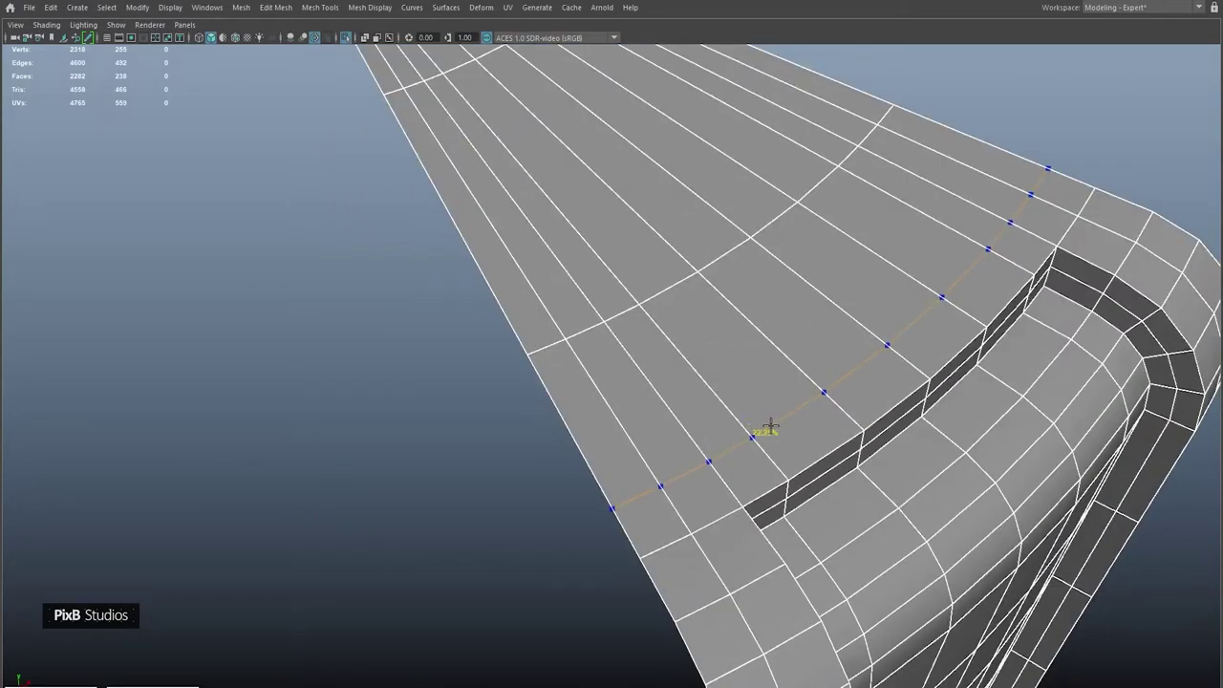
pyautogui.click(769, 434)
pyautogui.press('3')
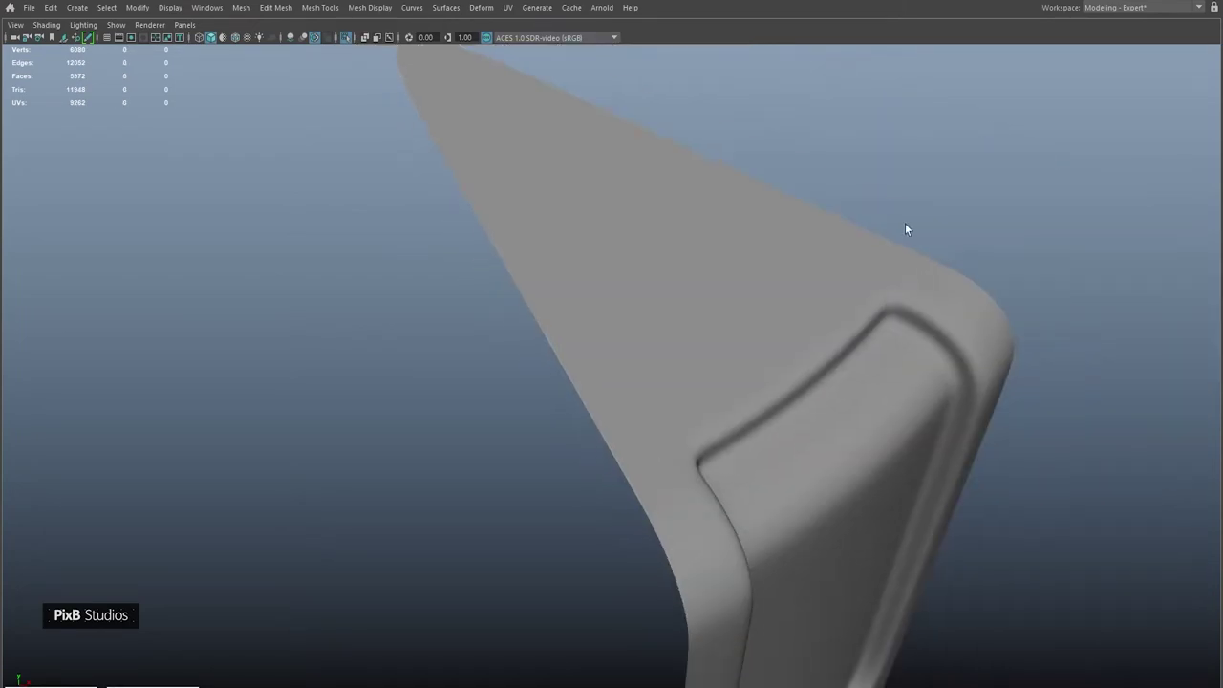
pyautogui.moveTo(906, 229)
pyautogui.keyDown('alt'); pyautogui.mouseDown()
pyautogui.moveTo(792, 243)
pyautogui.moveTo(813, 248)
pyautogui.moveTo(708, 295)
pyautogui.moveTo(676, 293)
pyautogui.mouseUp(); pyautogui.keyUp('alt')
pyautogui.press('1')
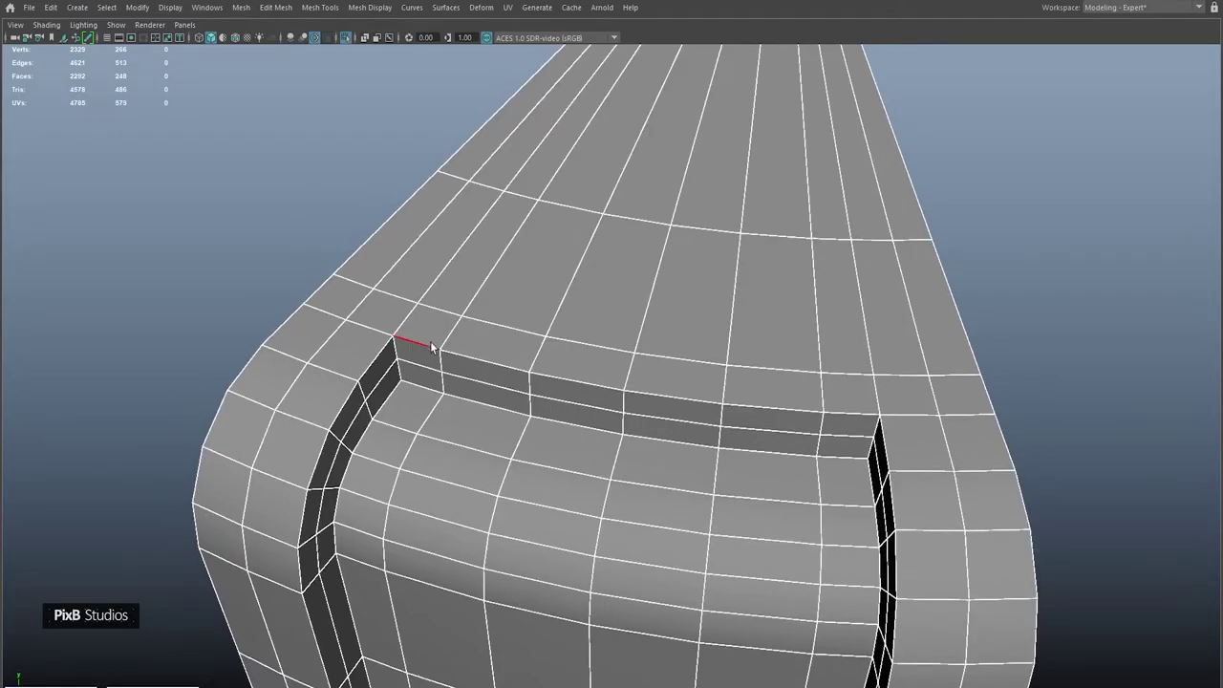
# - Select the recess wall edges at both upper corners and round them with Edit Edge Flow
pyautogui.keyDown('alt'); pyautogui.moveTo(628, 382); pyautogui.dragTo(984, 351); pyautogui.keyUp('alt')
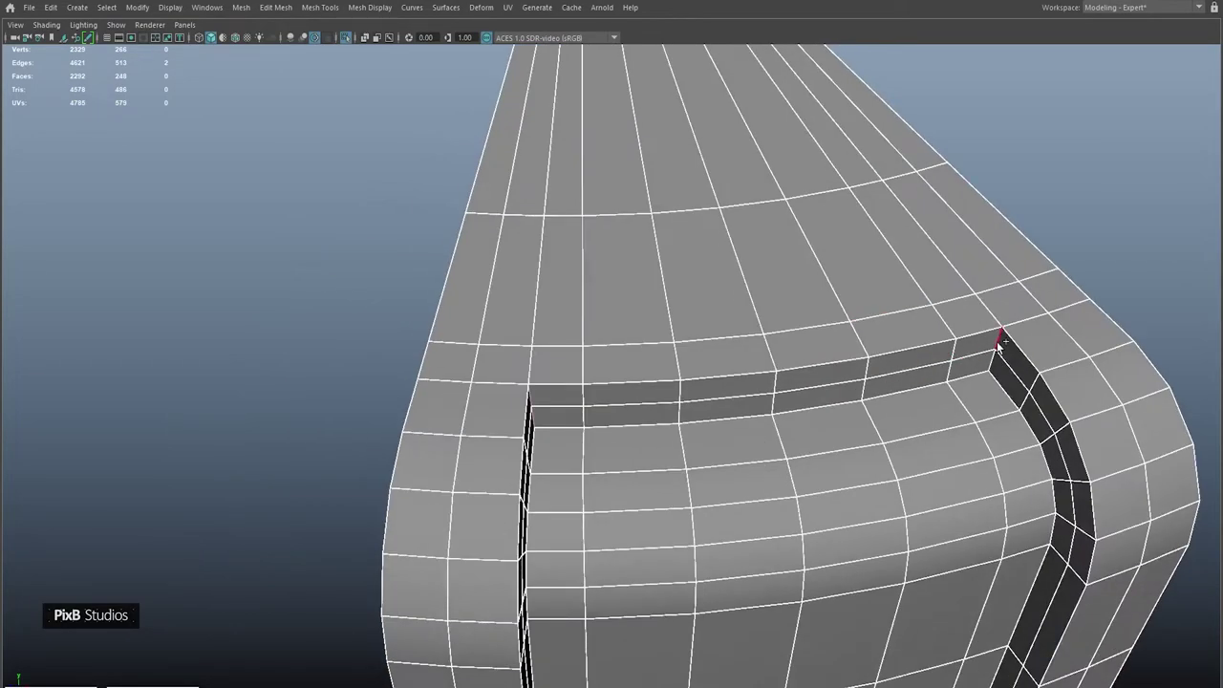
pyautogui.keyDown('shift'); pyautogui.moveTo(967, 313); pyautogui.dragTo(944, 436, button='right'); pyautogui.keyUp('shift')
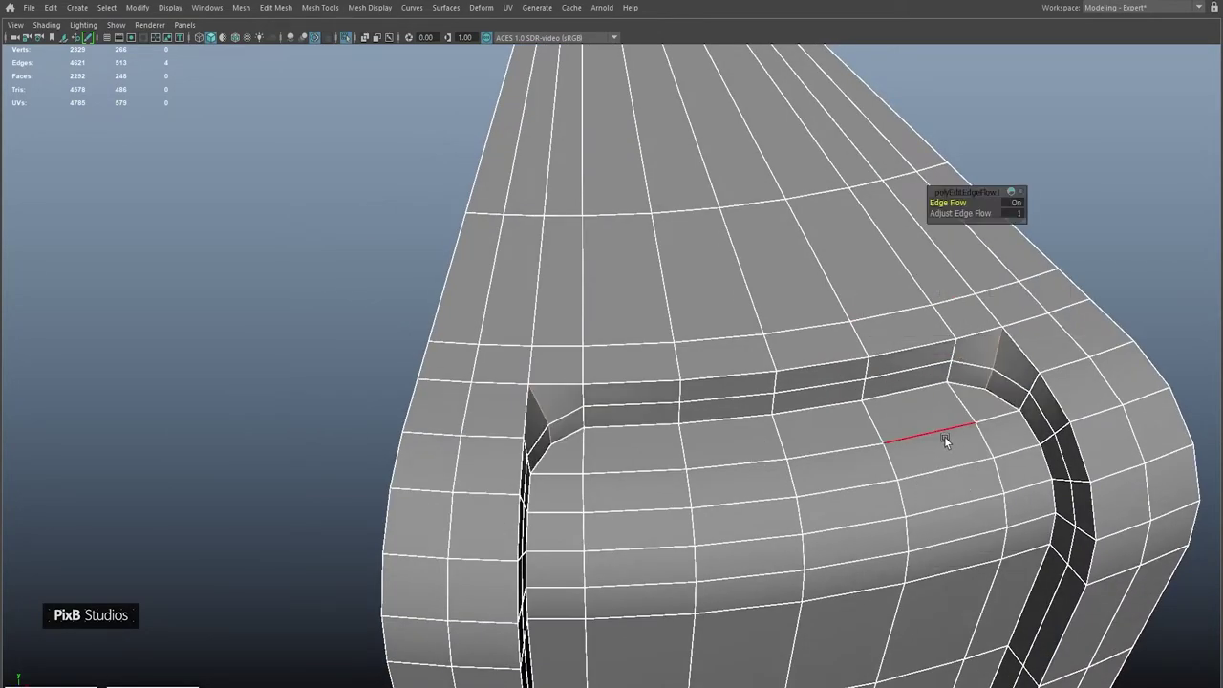
pyautogui.keyDown('alt'); pyautogui.moveTo(924, 410); pyautogui.dragTo(897, 412); pyautogui.keyUp('alt')
pyautogui.keyDown('shift'); pyautogui.moveTo(833, 361); pyautogui.dragTo(442, 342, button='right'); pyautogui.keyUp('shift')
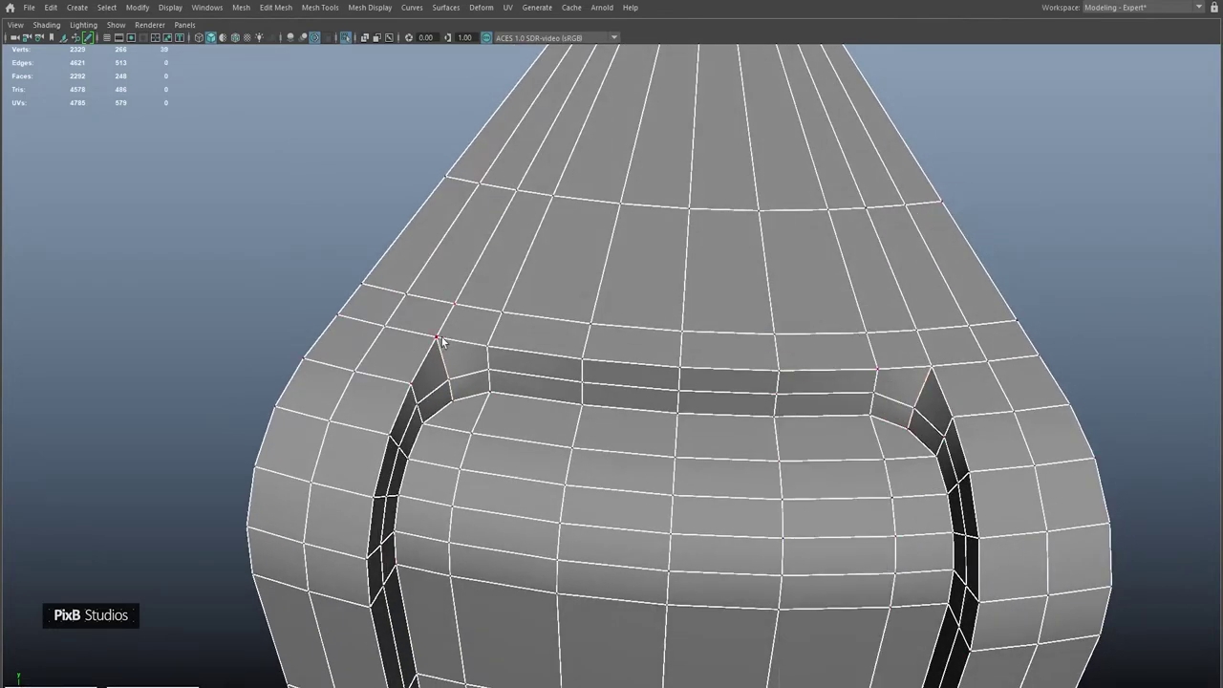